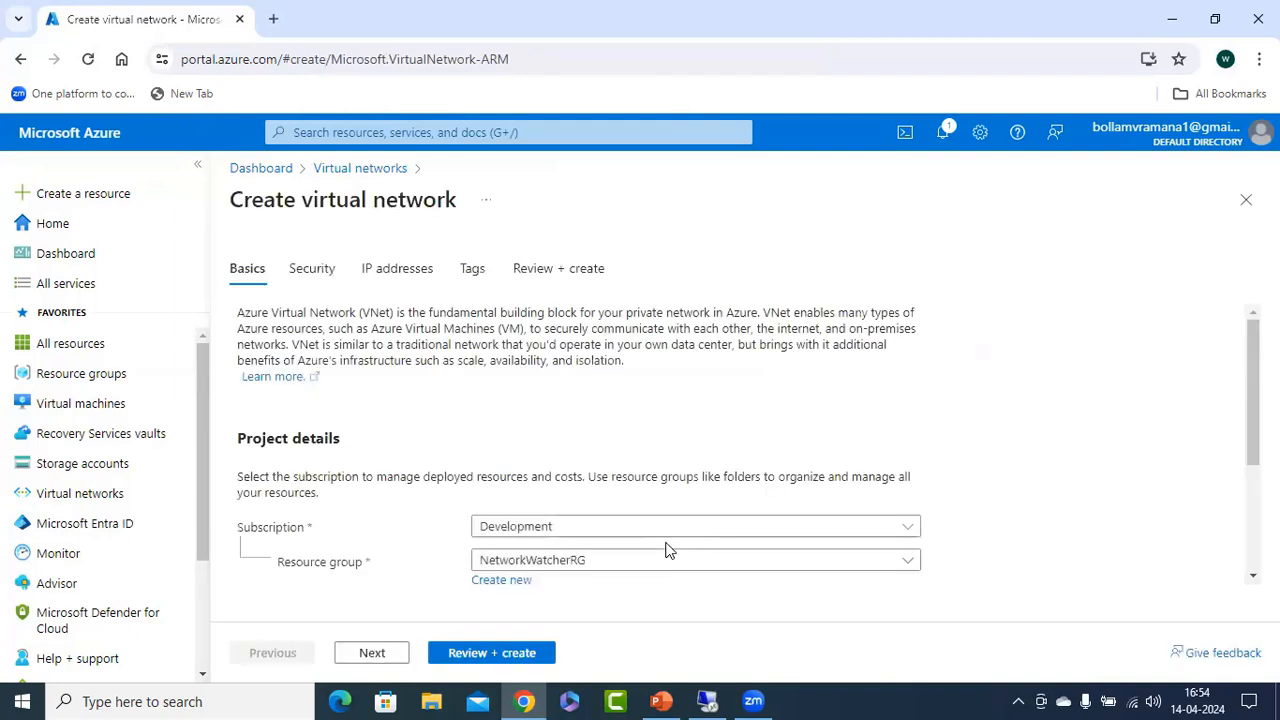
# Select the existing resource group rg-ase for the virtual network.
pyautogui.scroll(-2, 896, 415)
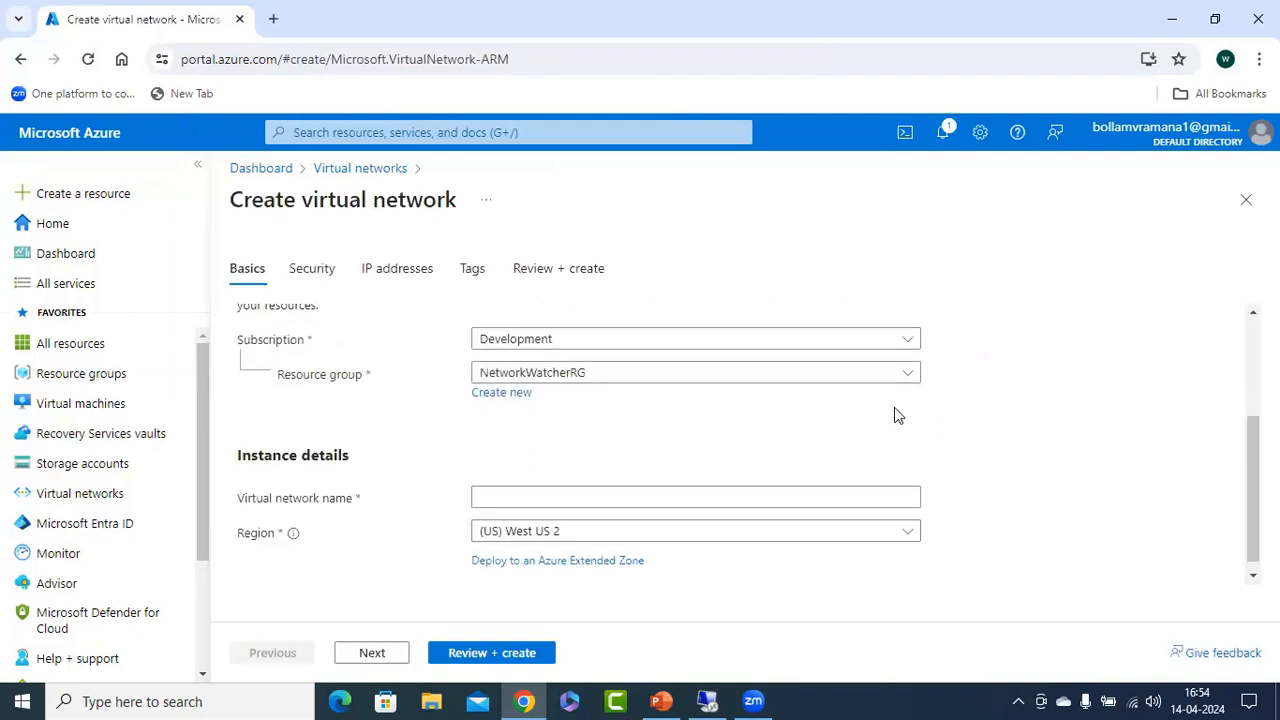
pyautogui.click(651, 378)
pyautogui.click(521, 478)
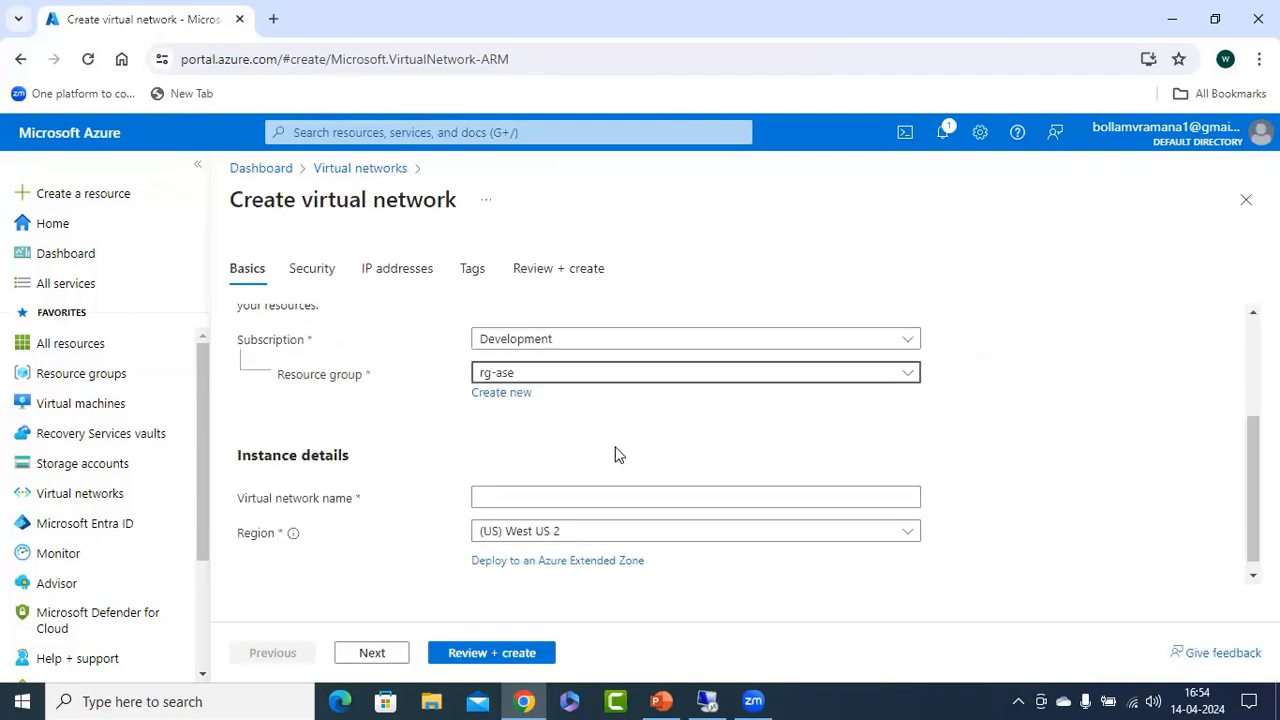
pyautogui.scroll(-1, 991, 419)
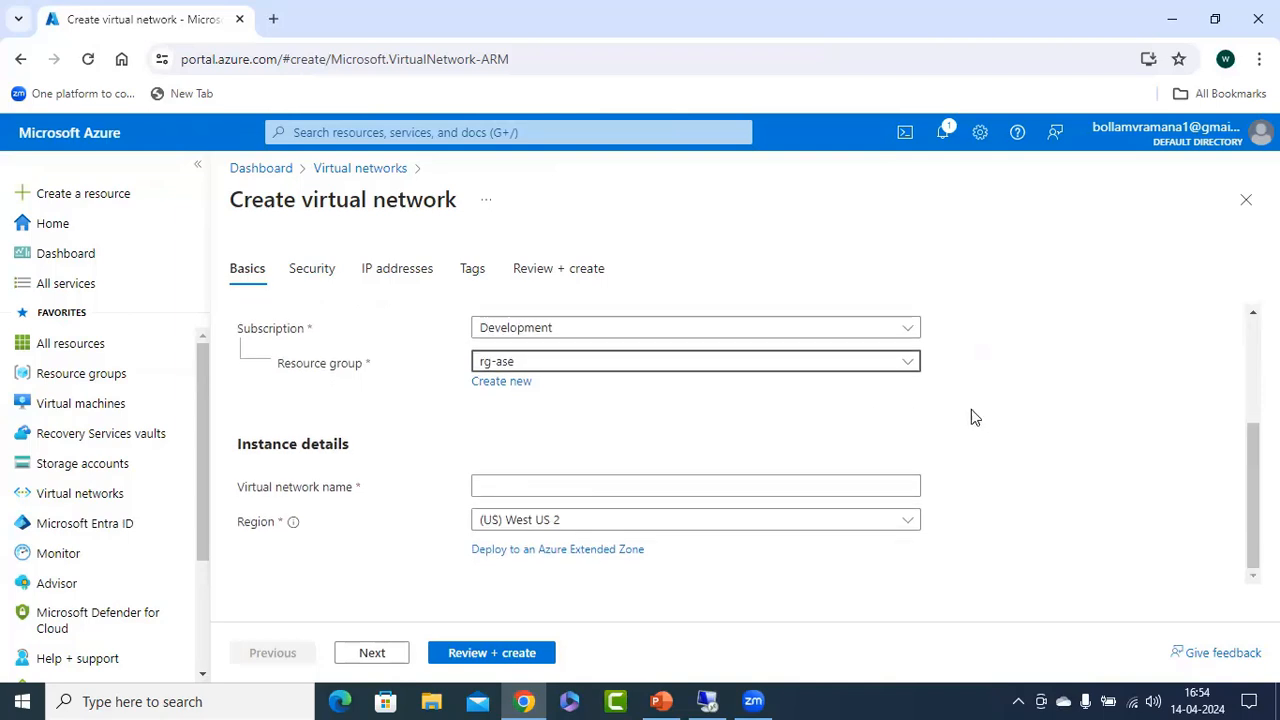
pyautogui.click(551, 366)
pyautogui.click(504, 459)
# Create a new resource group named rg-vm for the virtual network.
pyautogui.click(502, 382)
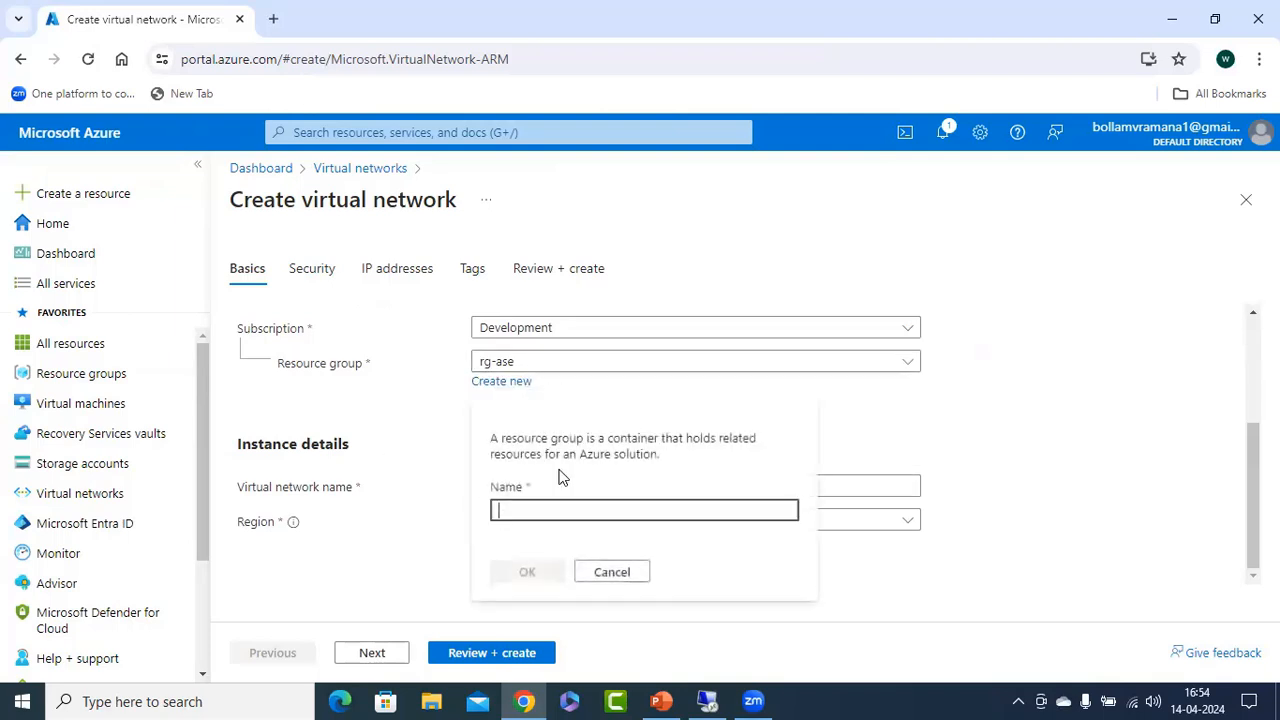
pyautogui.write('rg-vm')
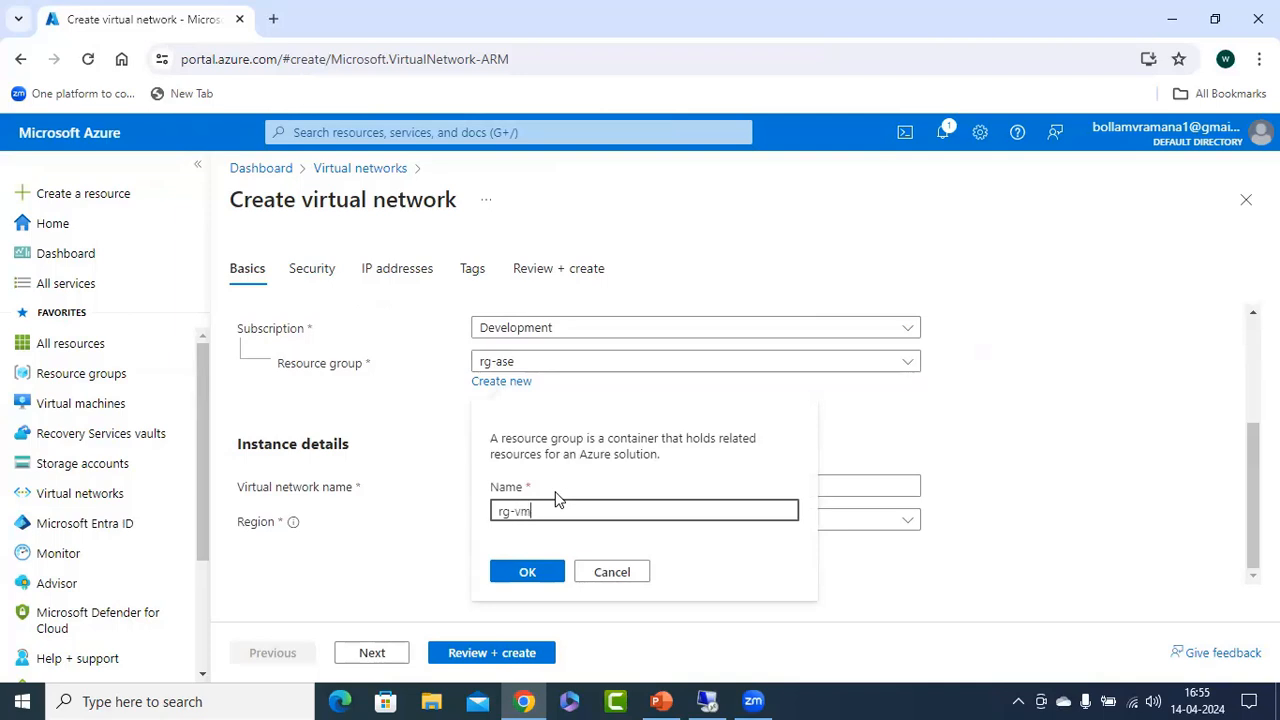
pyautogui.click(520, 577)
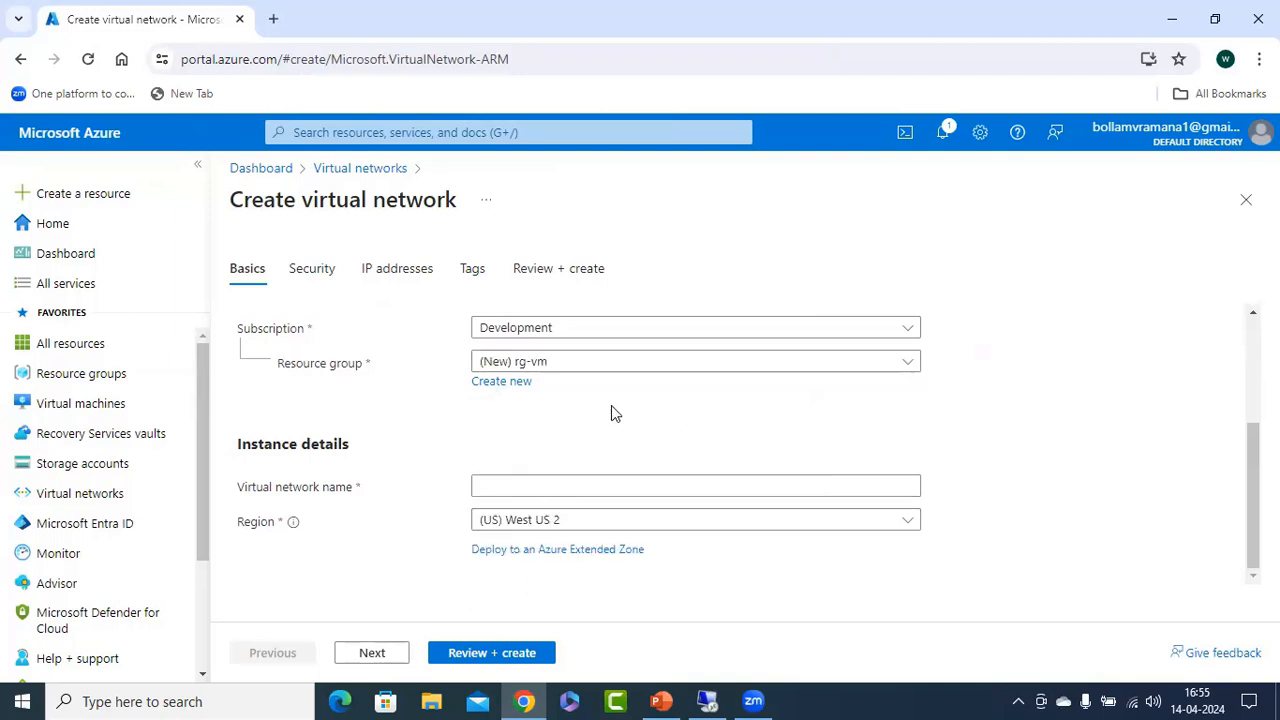
# Name the virtual network vnet1 and set its region to (Asia Pacific) South India.
pyautogui.click(511, 479)
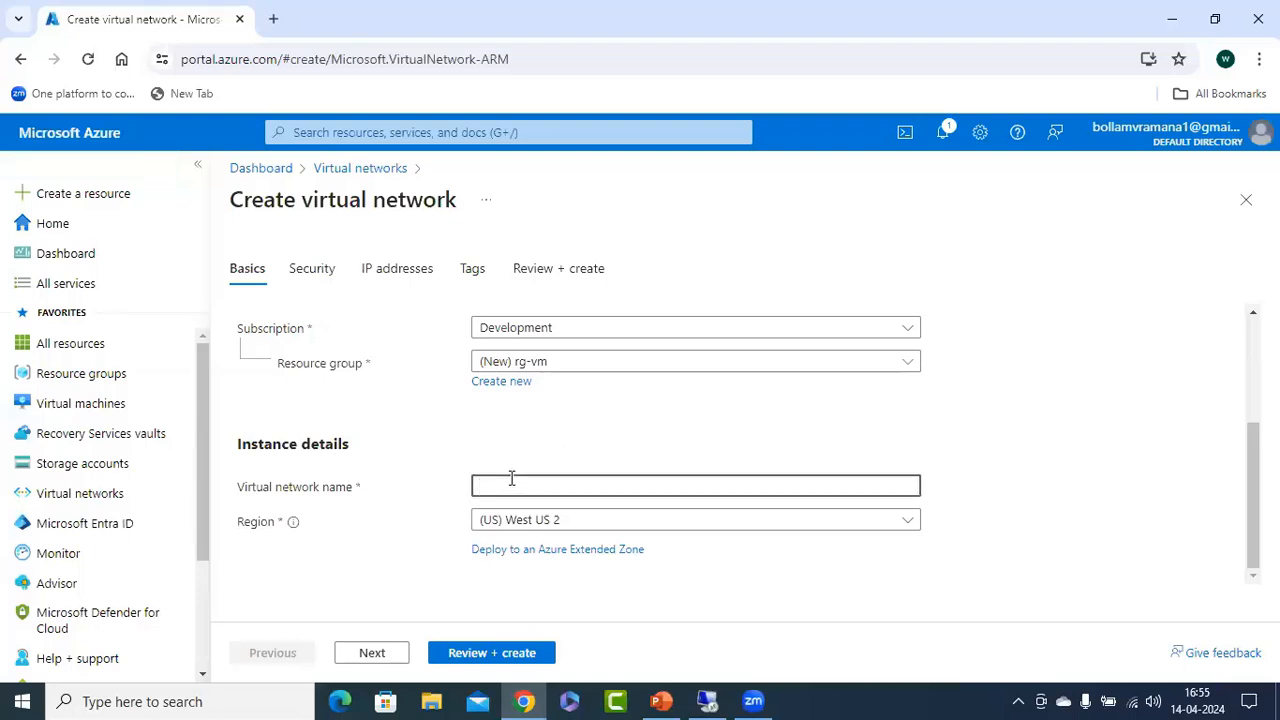
pyautogui.click(591, 531)
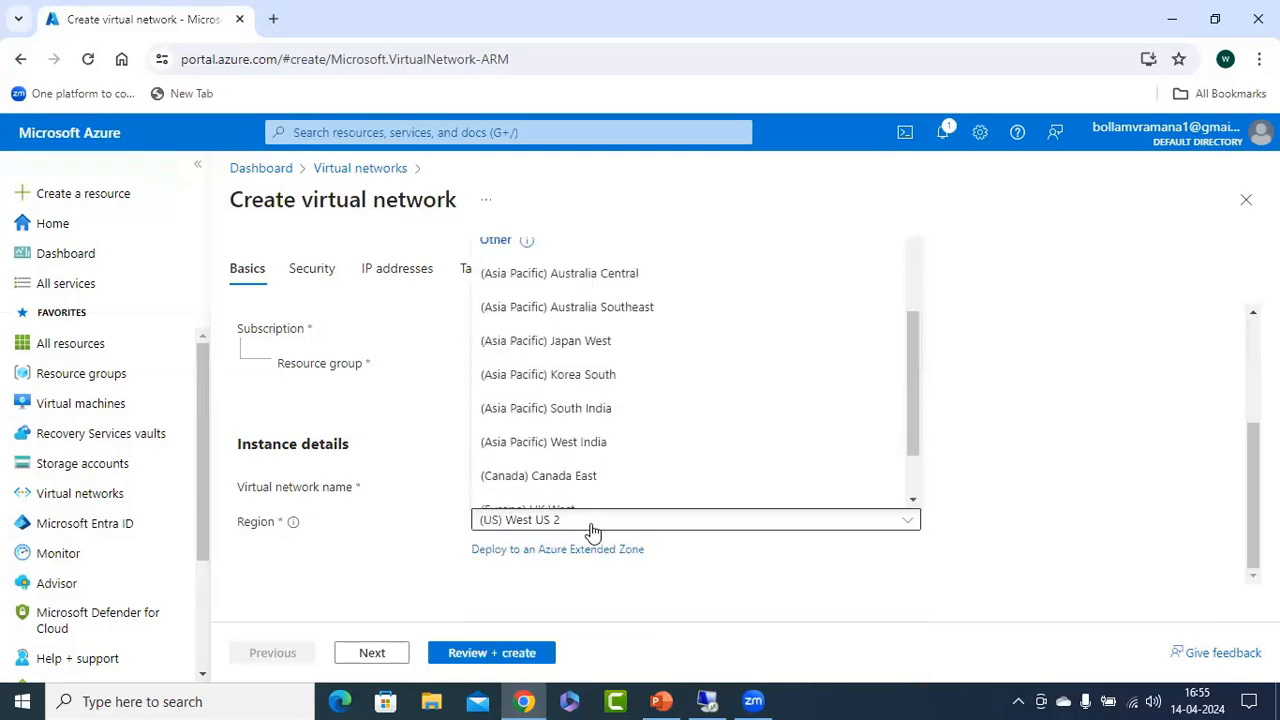
pyautogui.click(591, 395)
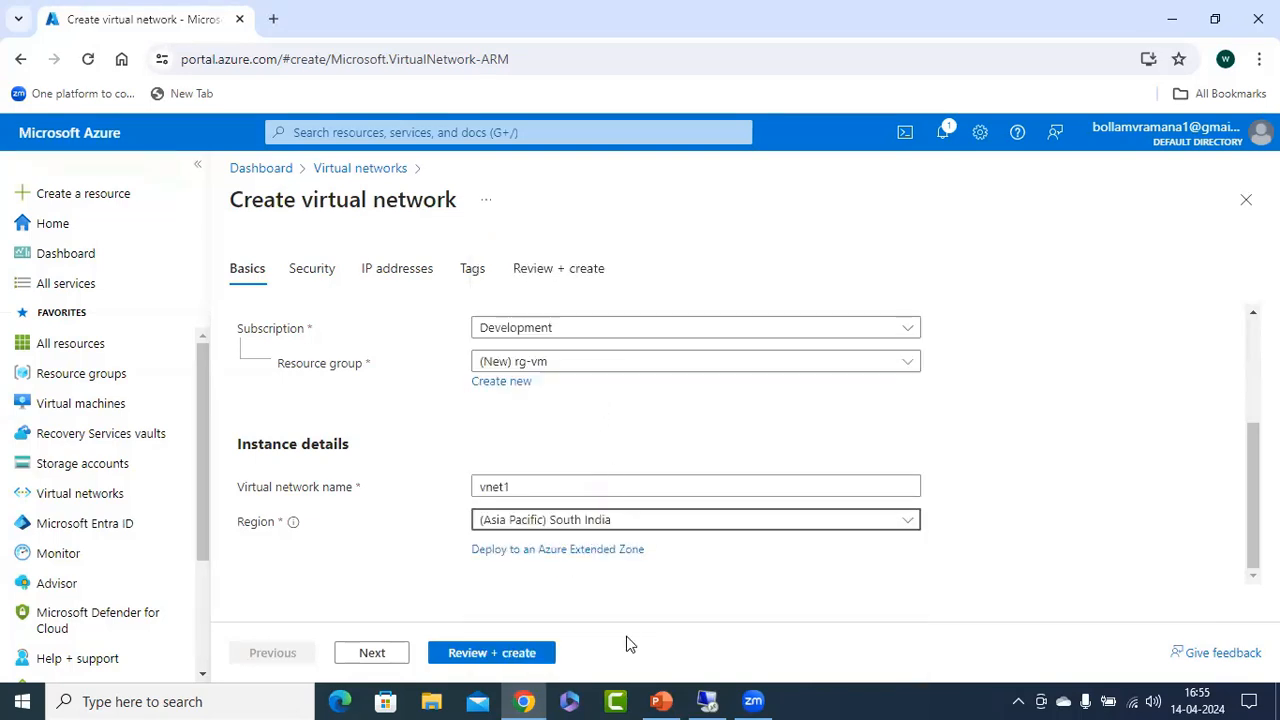
pyautogui.click(506, 653)
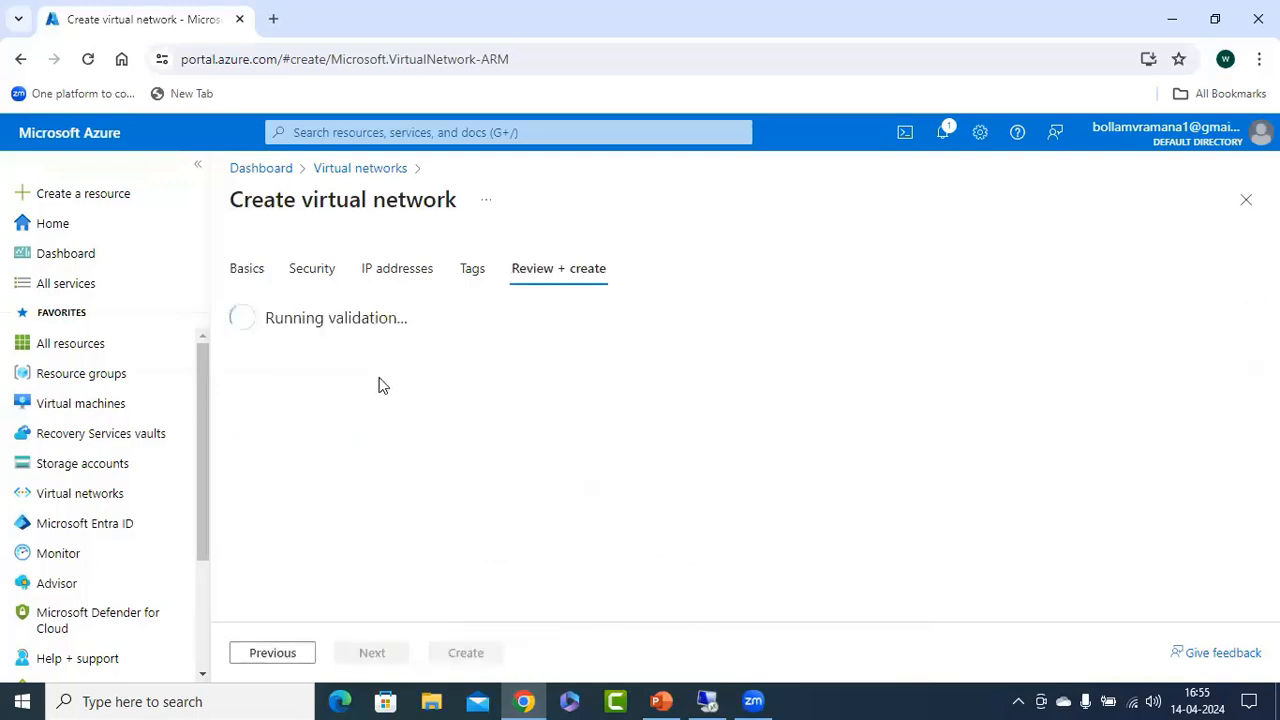
# Set the virtual network's IPv4 address space to 172.16.0.0 and delete the default subnet.
pyautogui.click(386, 268)
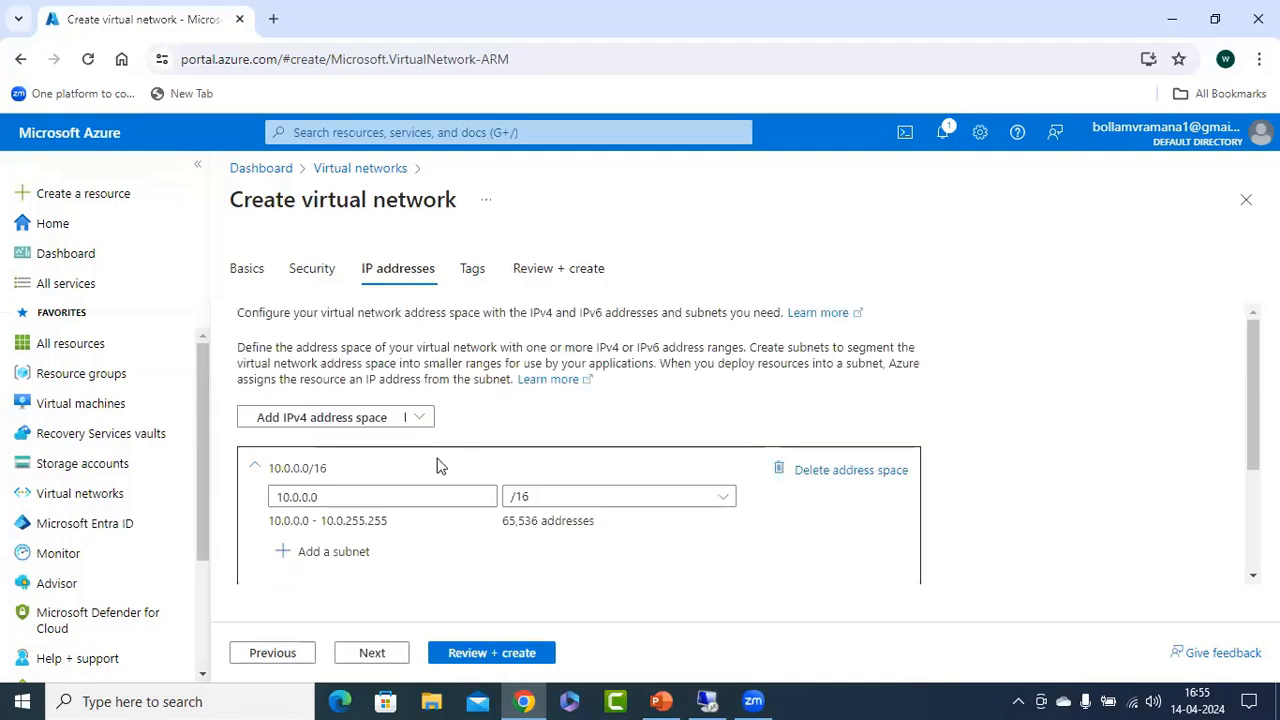
pyautogui.moveTo(314, 497); pyautogui.dragTo(240, 503)
pyautogui.write('172.1')
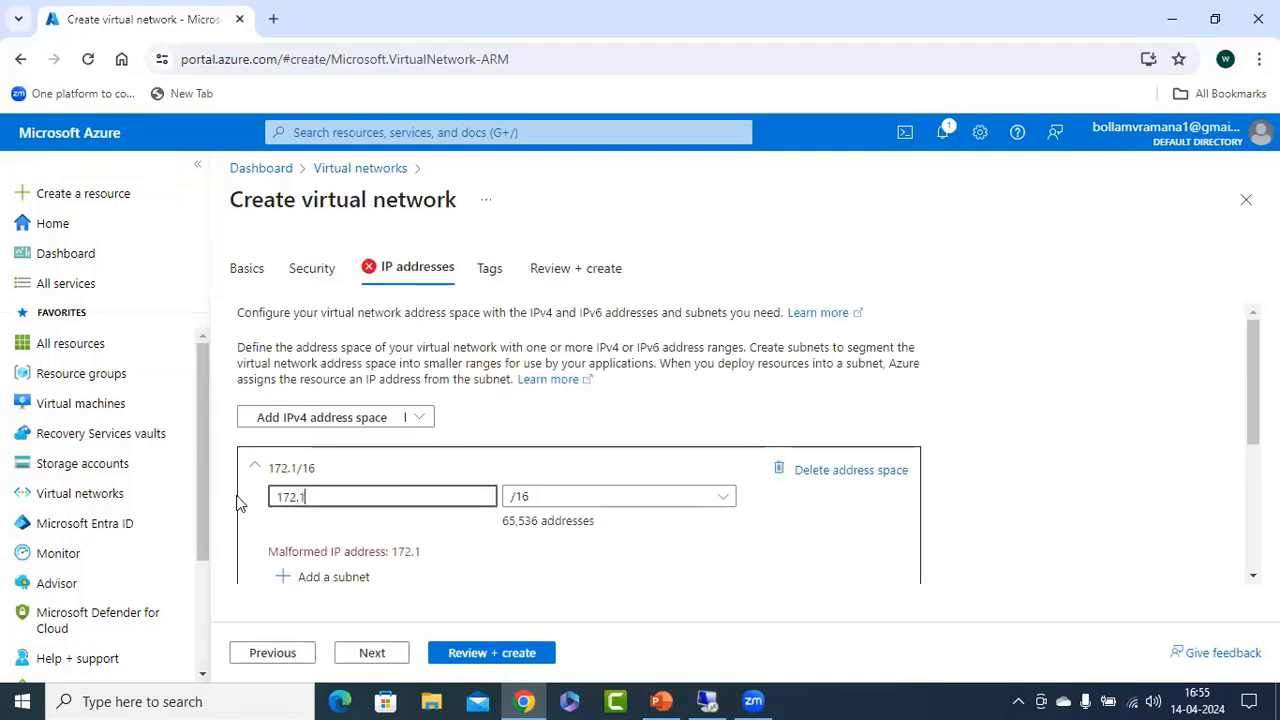
pyautogui.write('6.0.0')
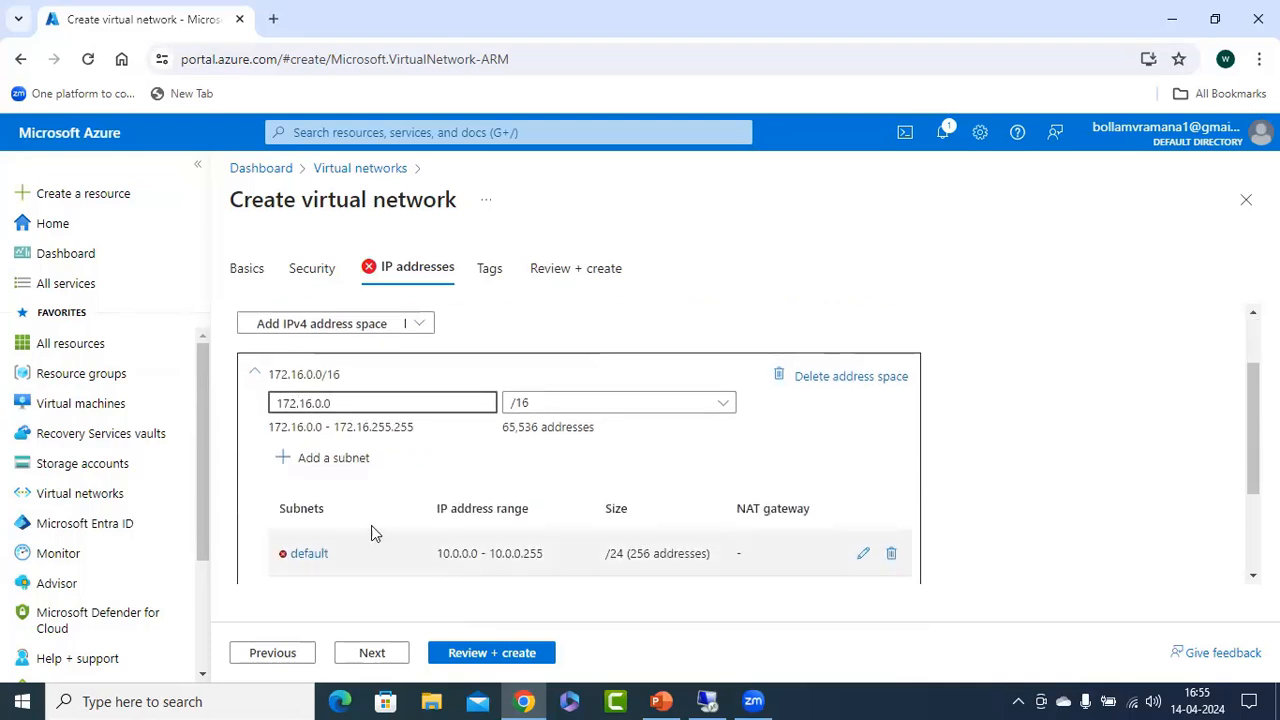
pyautogui.scroll(-3, 371, 531)
pyautogui.click(891, 396)
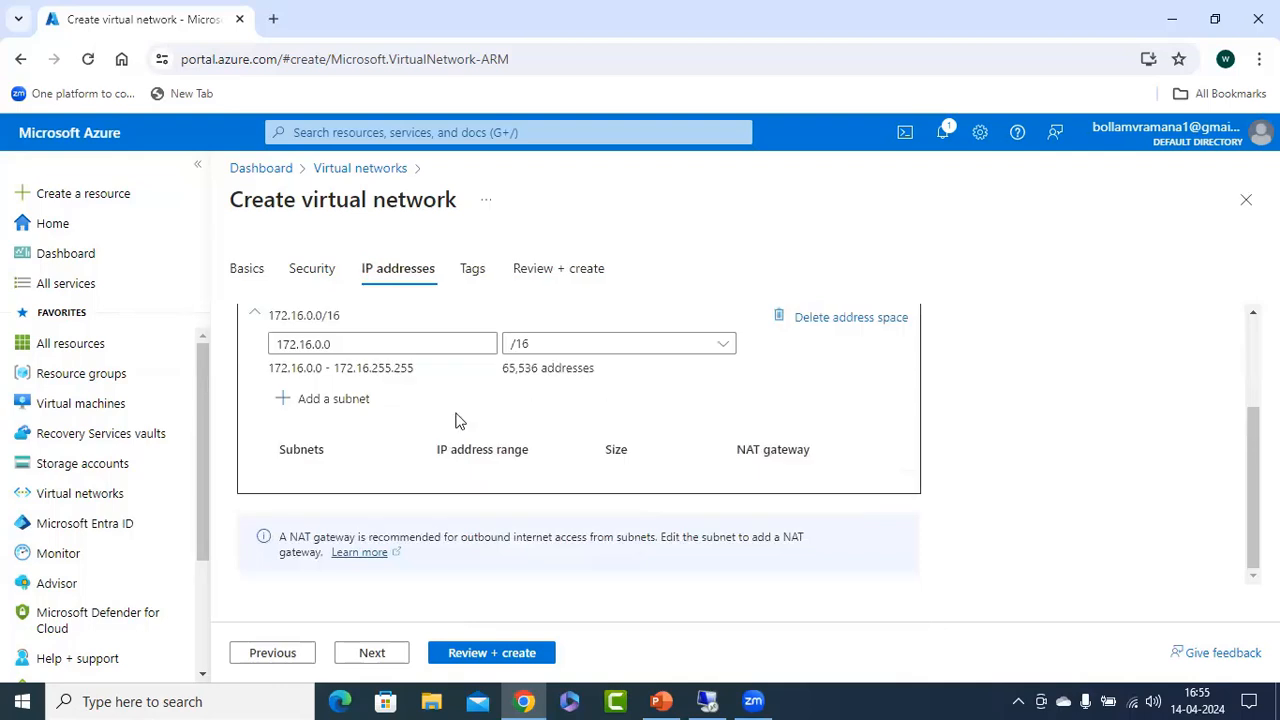
# Add a subnet named s1 to the address space, keeping the default address range and size.
pyautogui.click(325, 398)
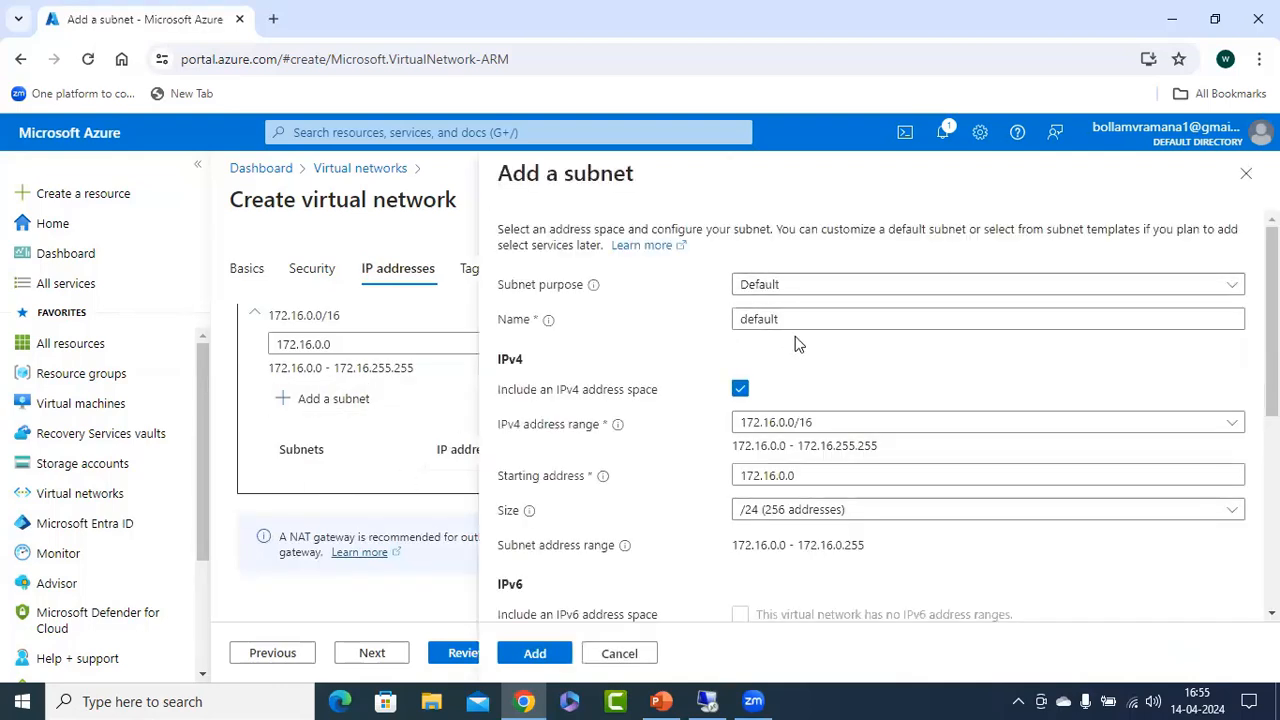
pyautogui.doubleClick(803, 318)
pyautogui.write('s1')
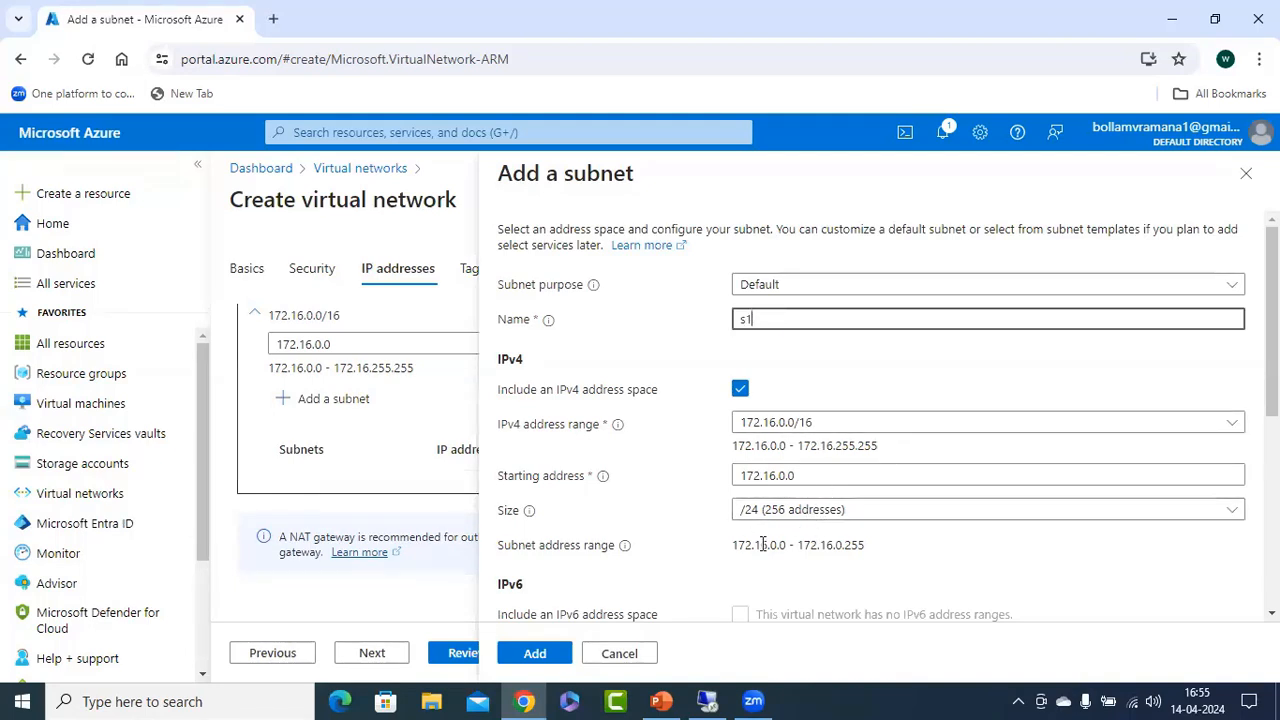
pyautogui.scroll(-1, 745, 550)
pyautogui.click(536, 656)
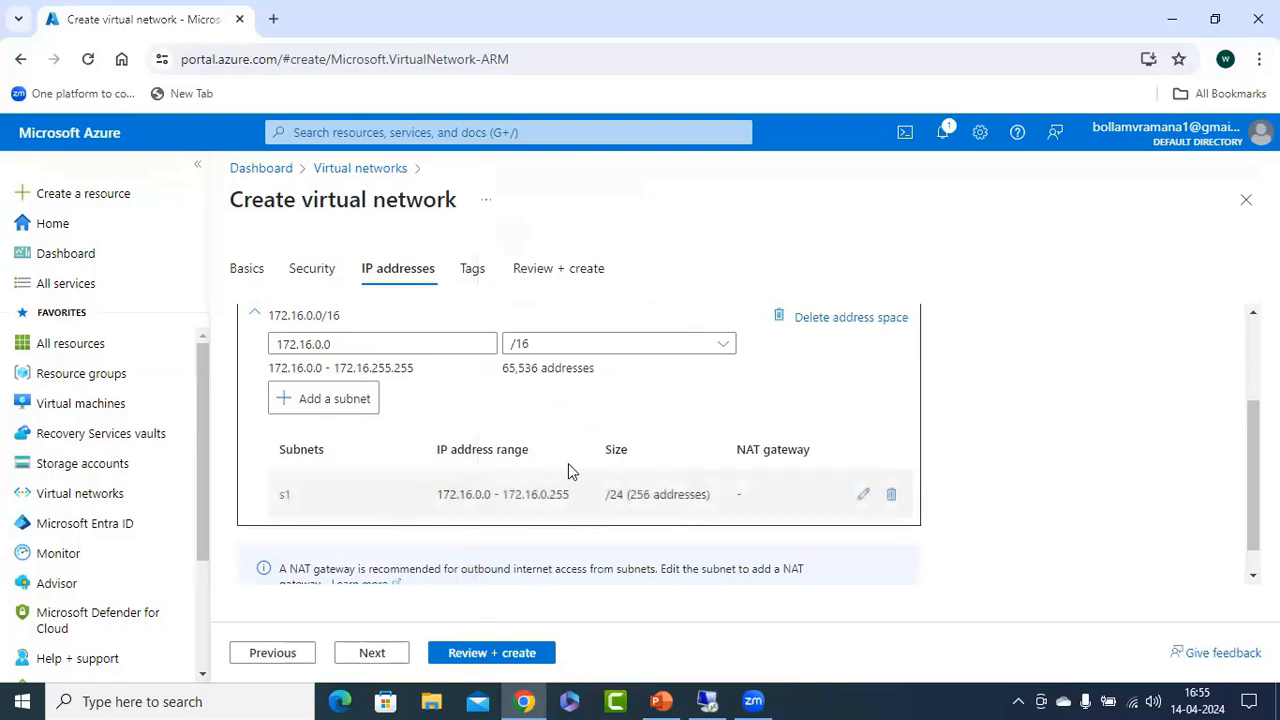
# Add a second subnet named s2 to the address space with the suggested range and size.
pyautogui.scroll(-1, 600, 466)
pyautogui.click(322, 368)
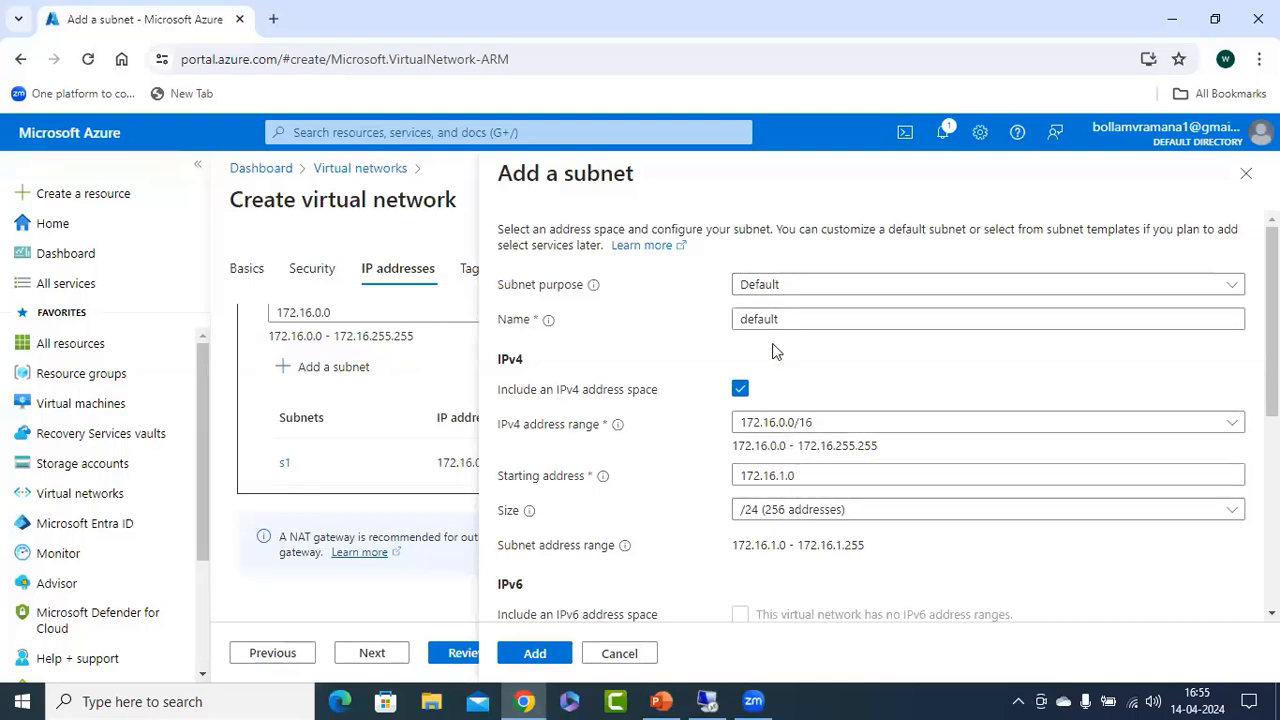
pyautogui.doubleClick(796, 318)
pyautogui.write('s2')
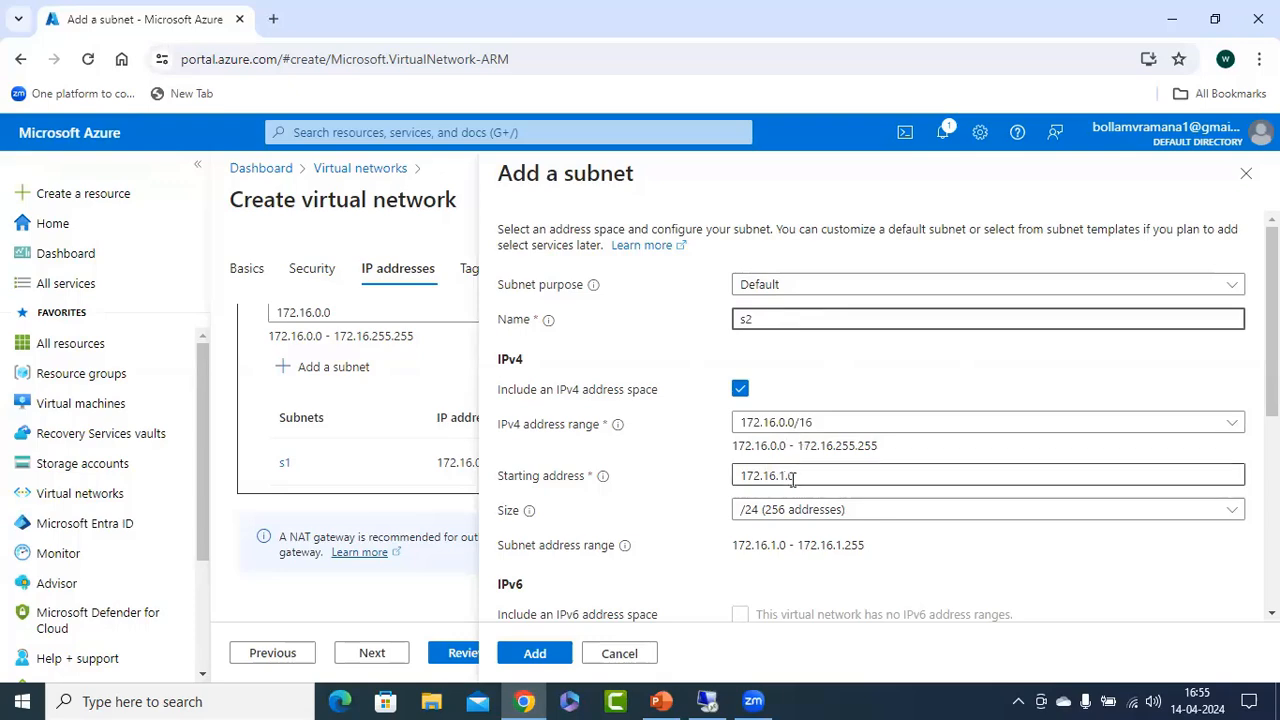
pyautogui.scroll(-2, 820, 540)
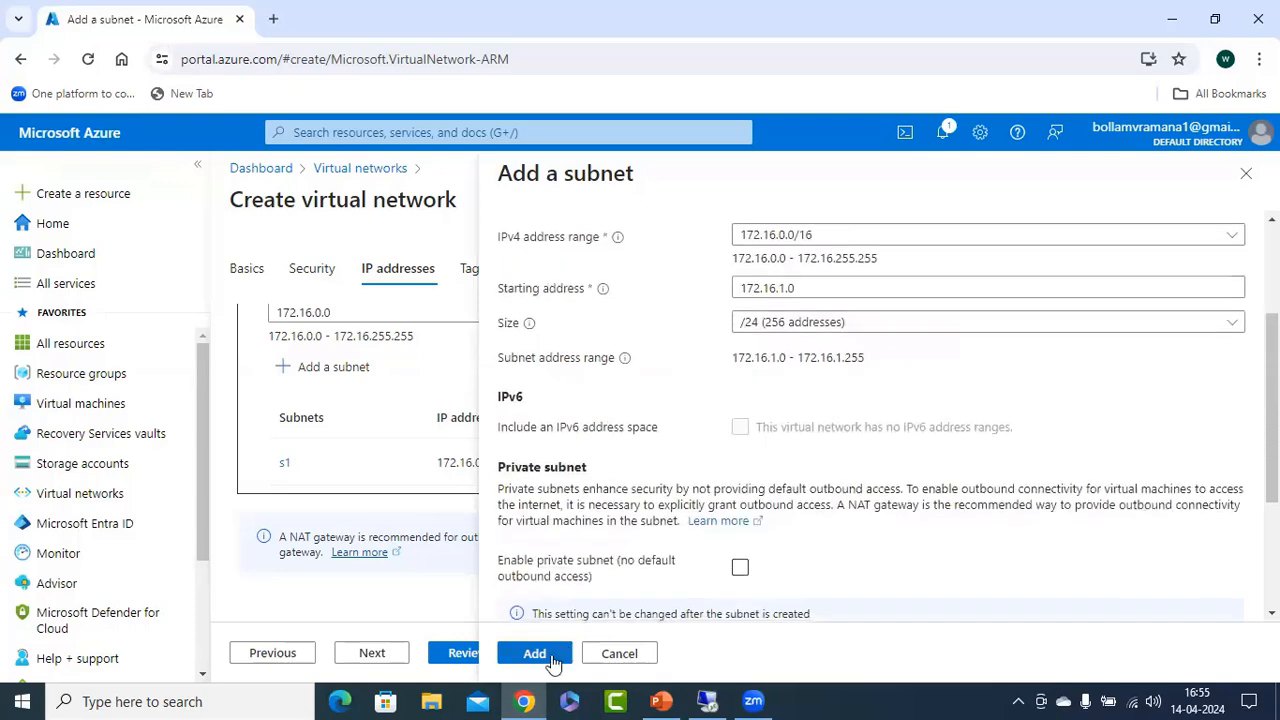
pyautogui.click(535, 653)
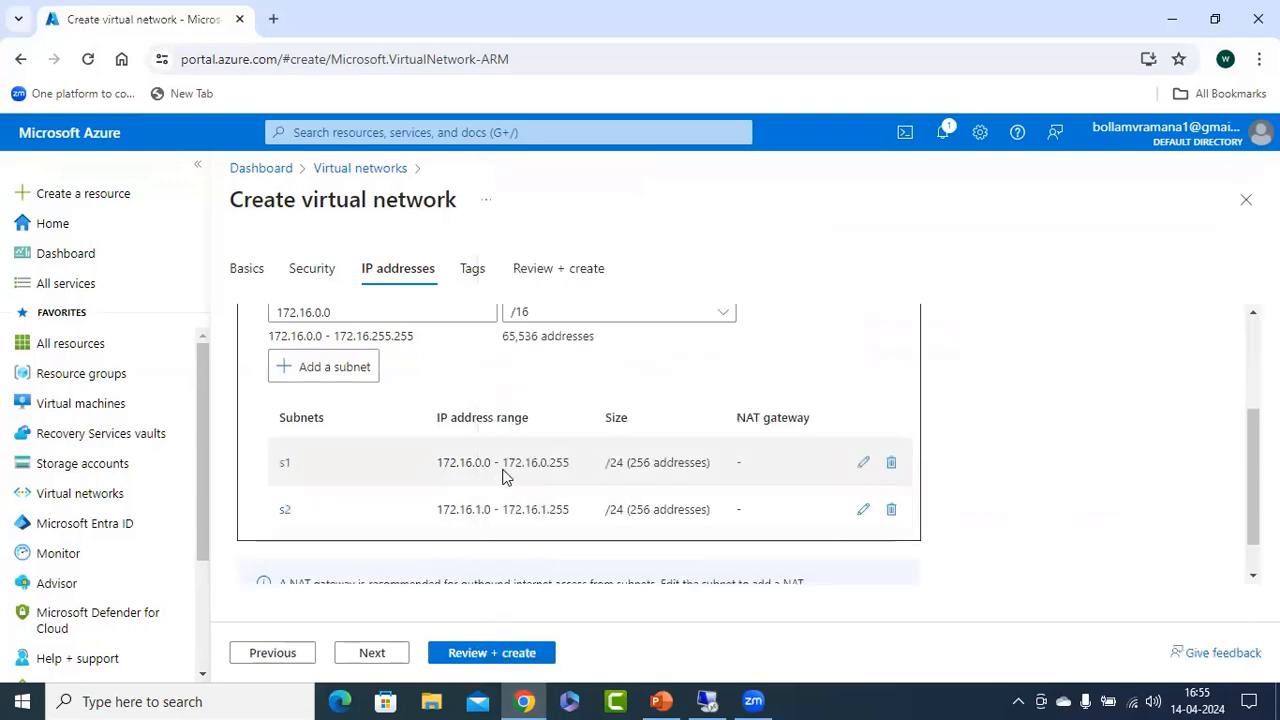
# Validate and deploy the virtual network vnet1, and open the deployed resource.
pyautogui.scroll(-1, 505, 475)
pyautogui.click(480, 655)
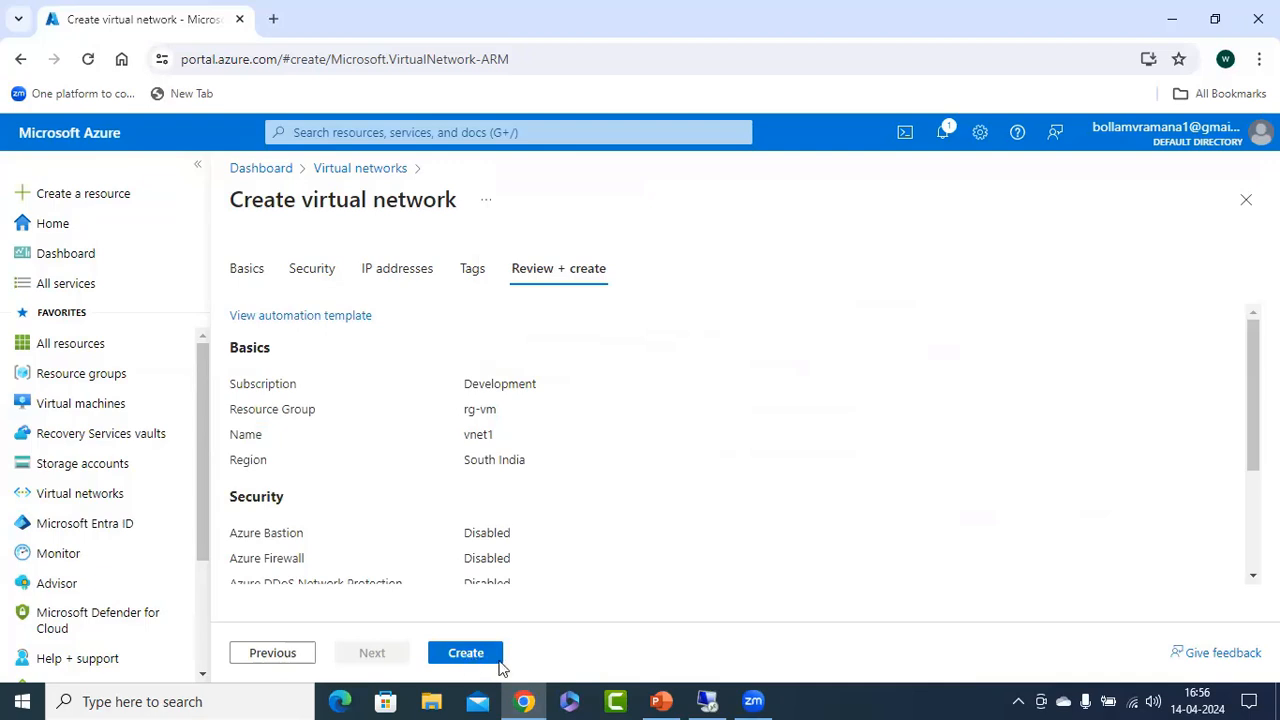
pyautogui.click(497, 664)
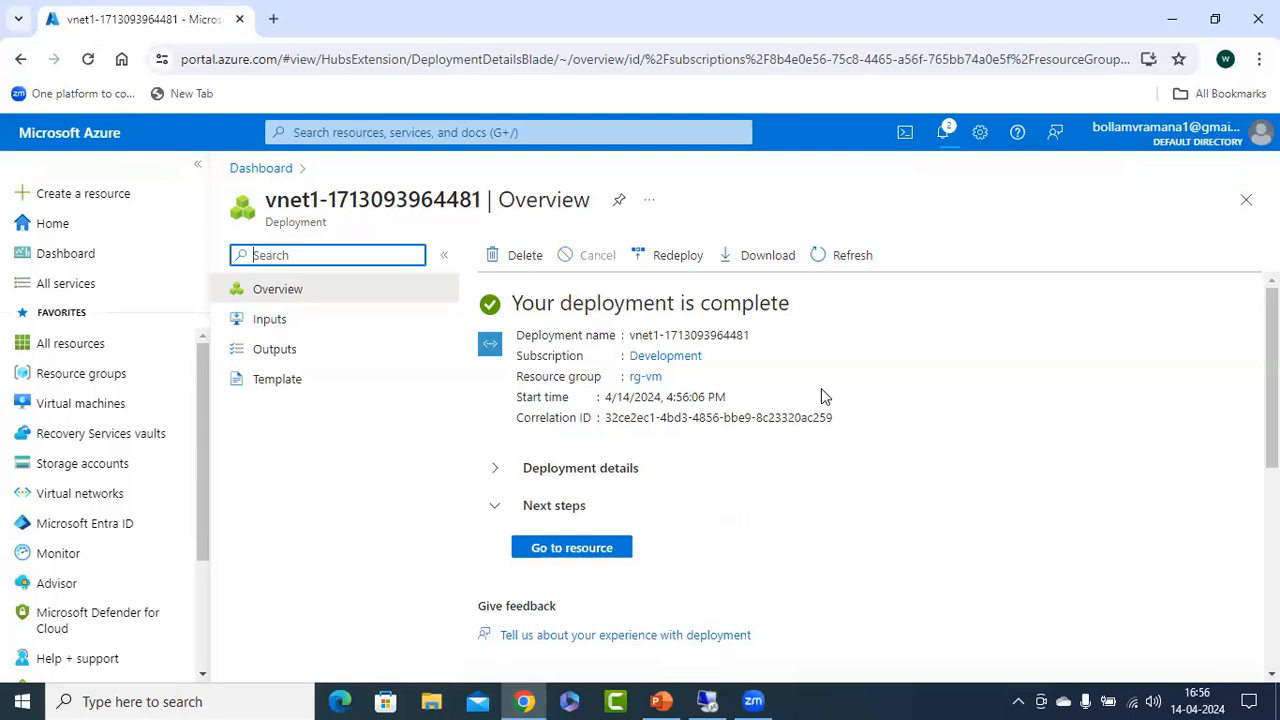
pyautogui.click(566, 548)
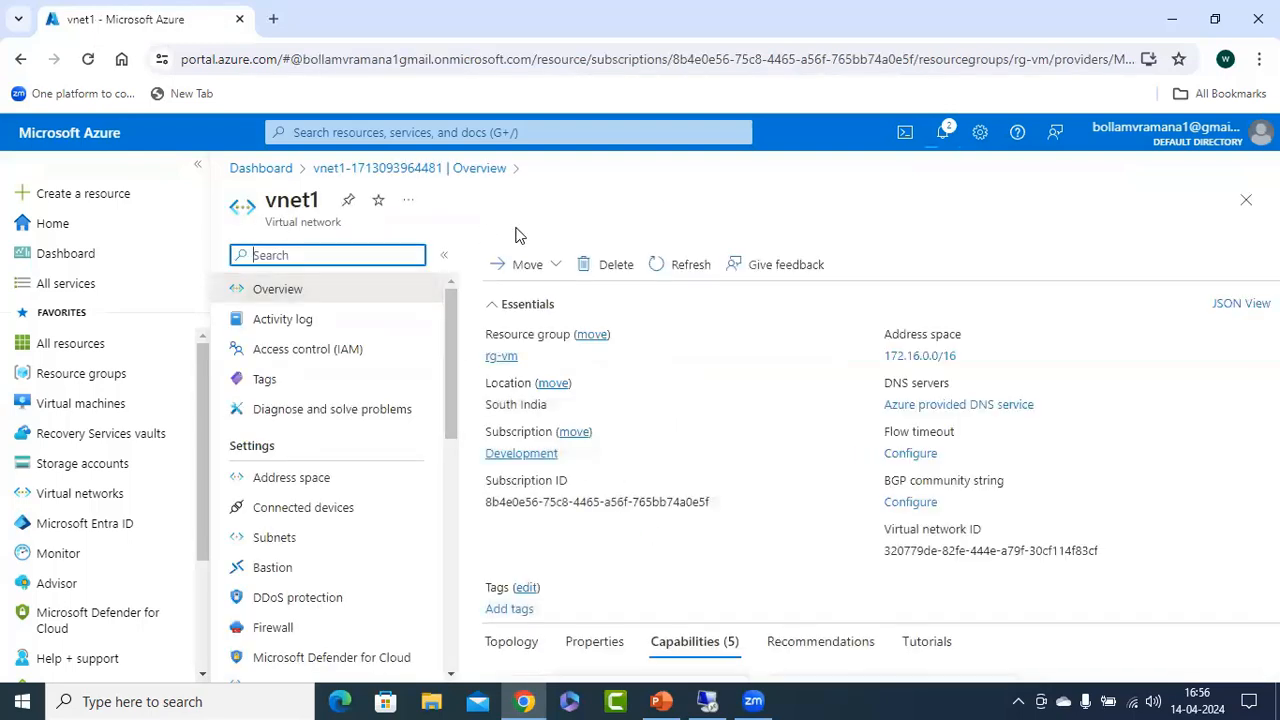
# Go to the virtual machines list and start creating an Azure virtual machine.
pyautogui.click(82, 408)
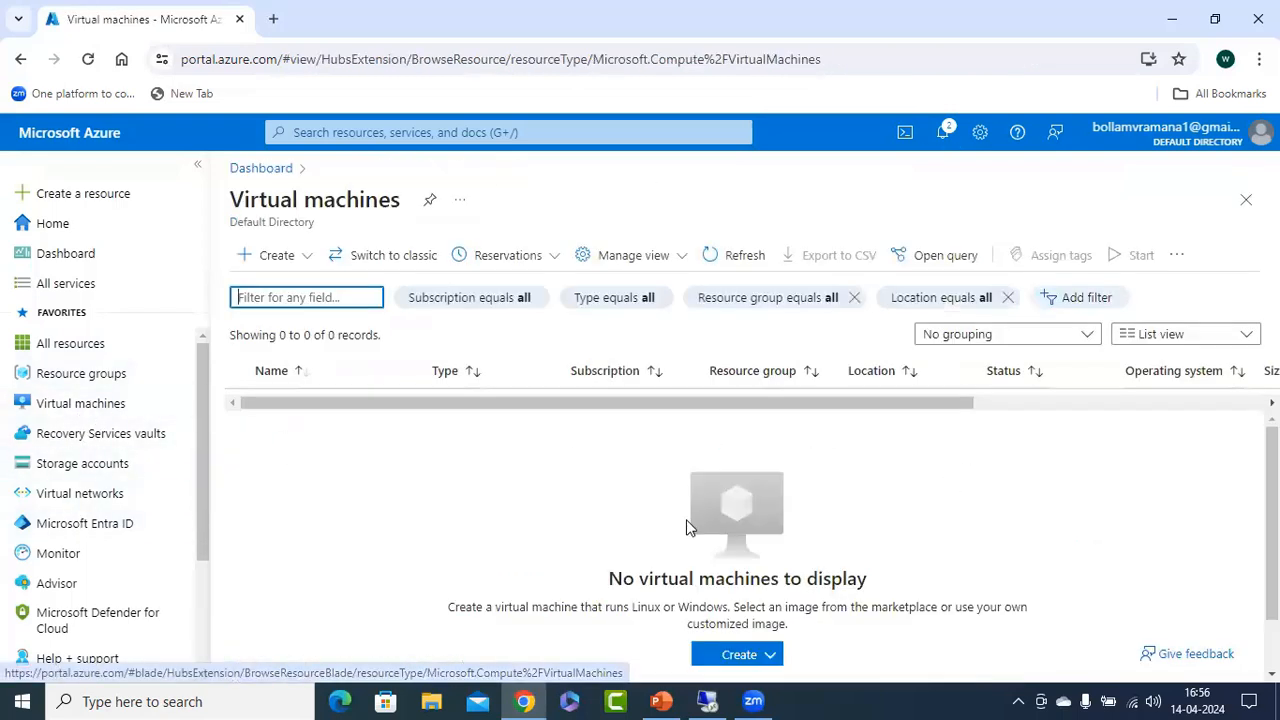
pyautogui.click(748, 658)
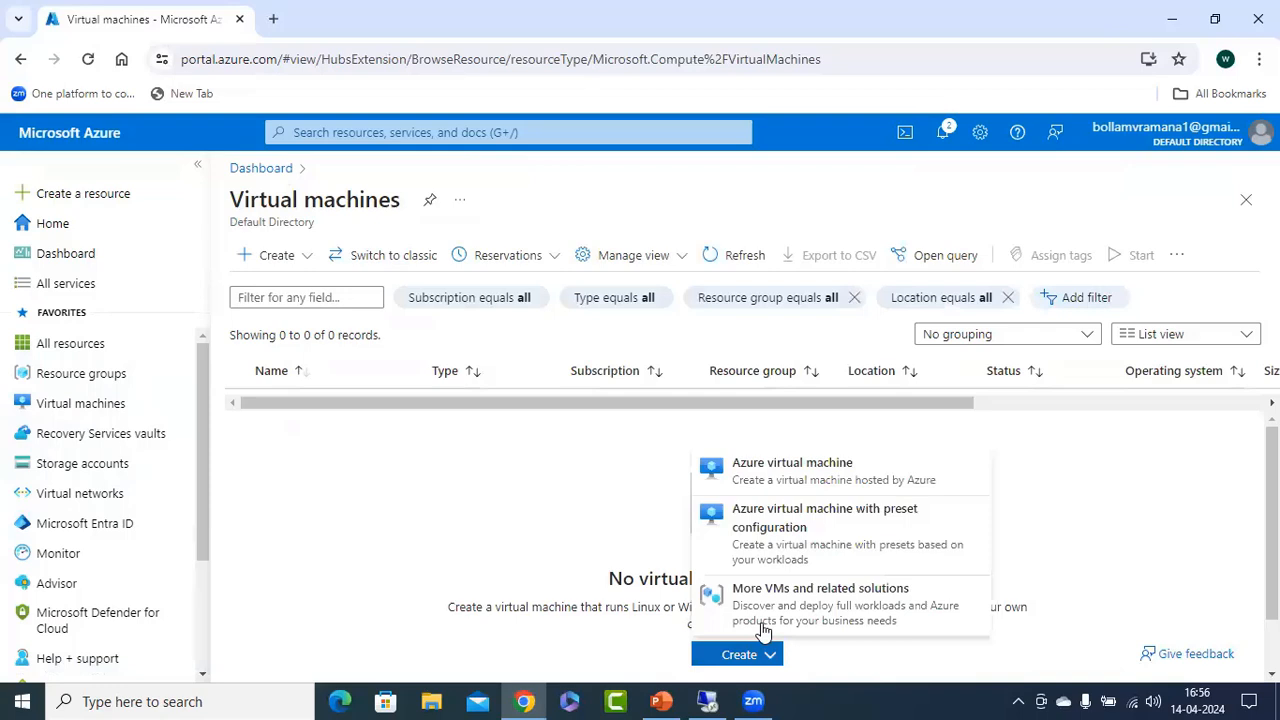
pyautogui.click(800, 472)
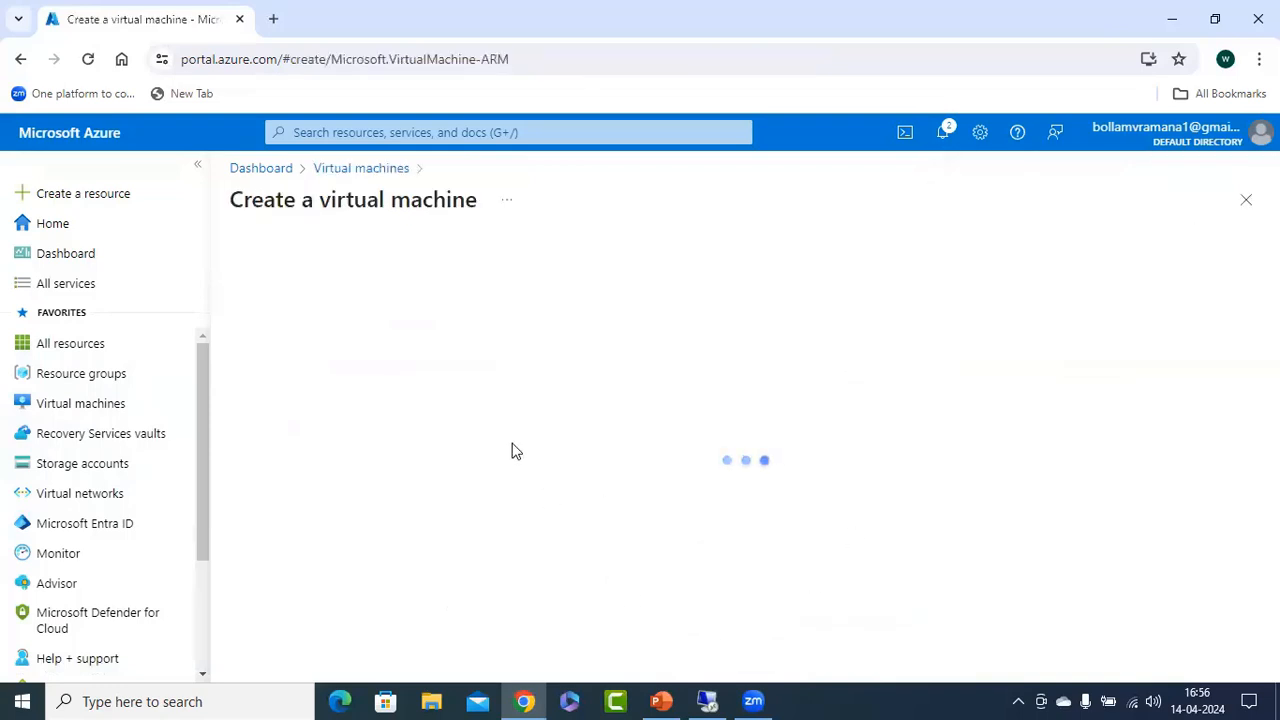
# Place the virtual machine in resource group rg-vm and name it vm1-sn1-vnet1.
pyautogui.click(610, 500)
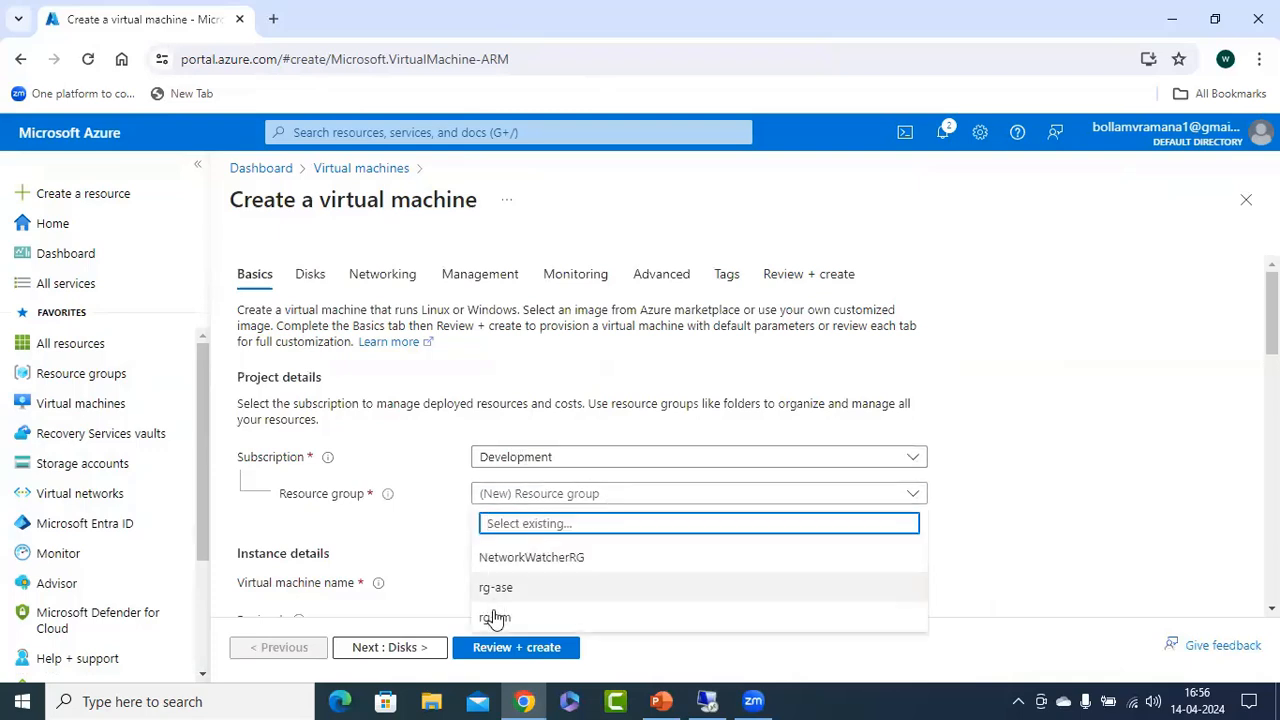
pyautogui.click(493, 595)
pyautogui.scroll(-2, 660, 400)
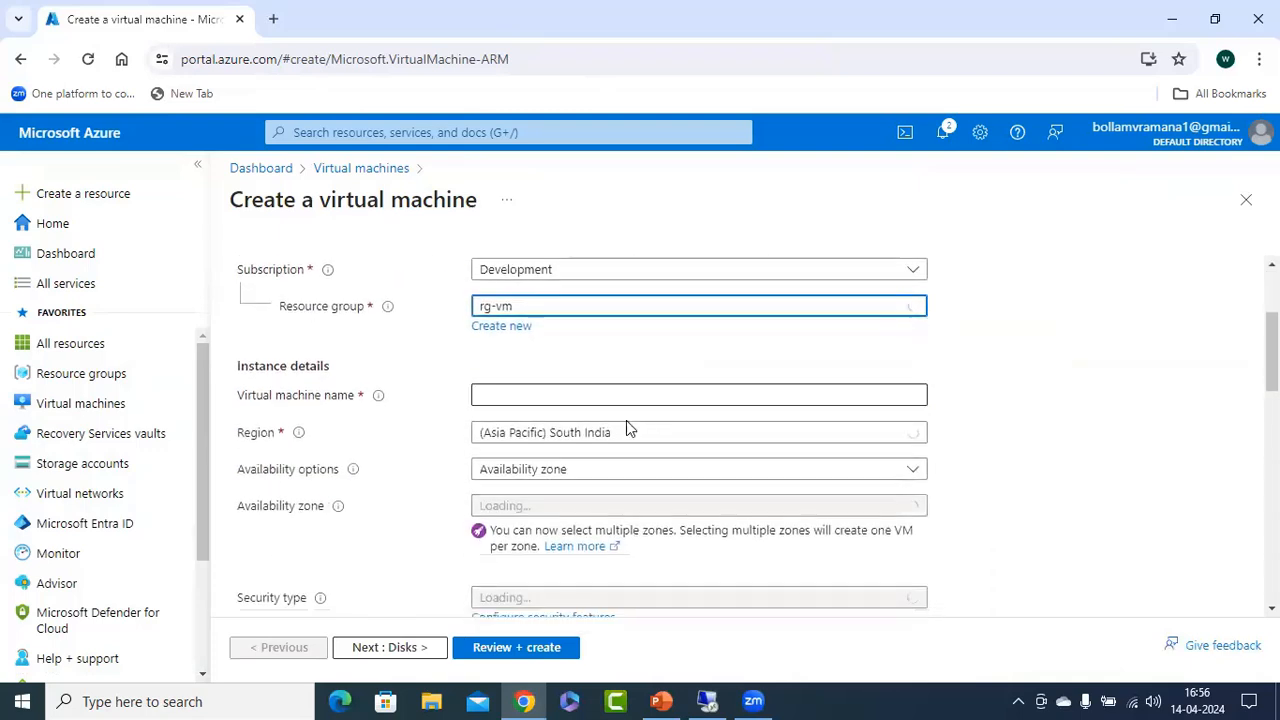
pyautogui.click(565, 394)
pyautogui.write('vm1-sn1-')
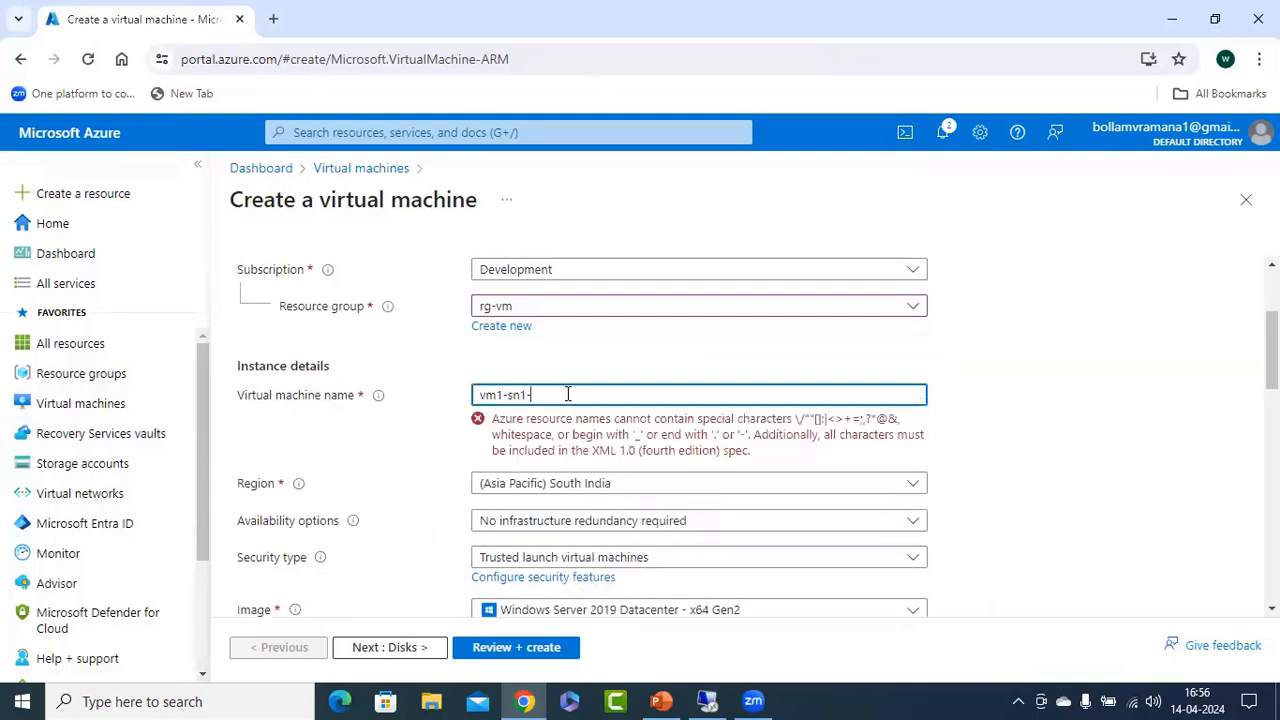
pyautogui.write('vnet1')
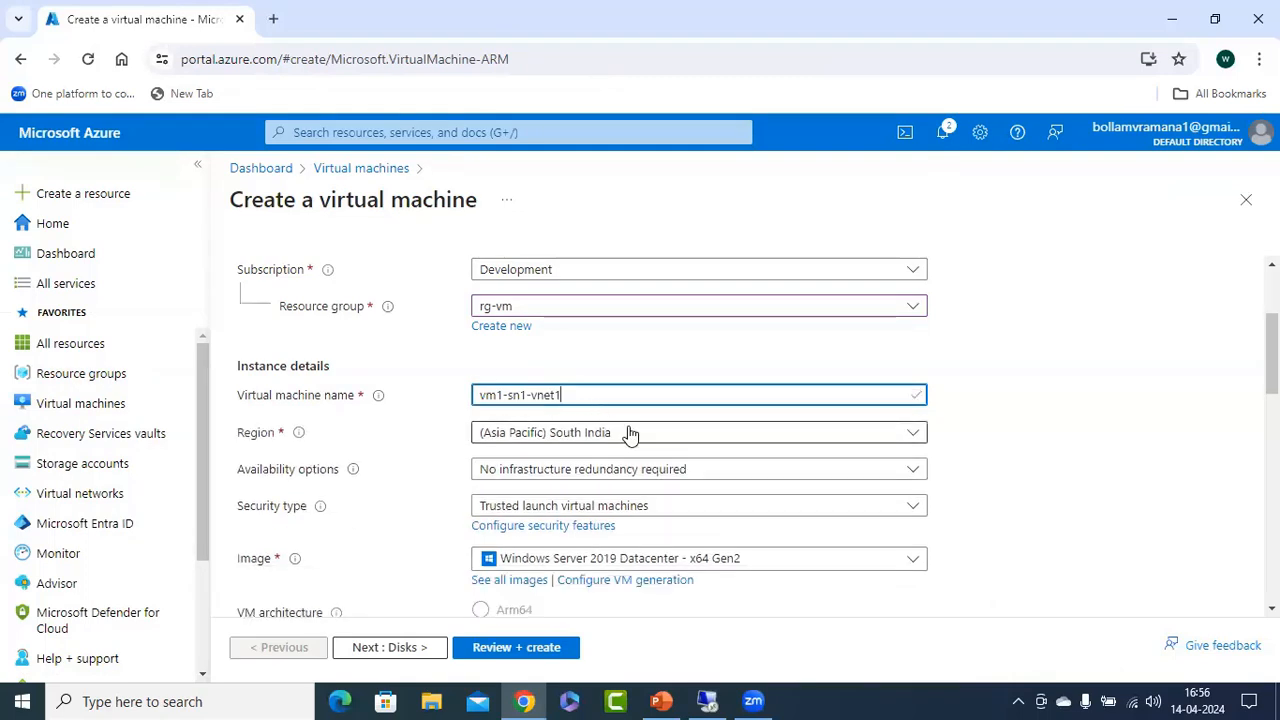
# Set the administrator username to azureuser, then enter and confirm the administrator password.
pyautogui.scroll(-1, 660, 428)
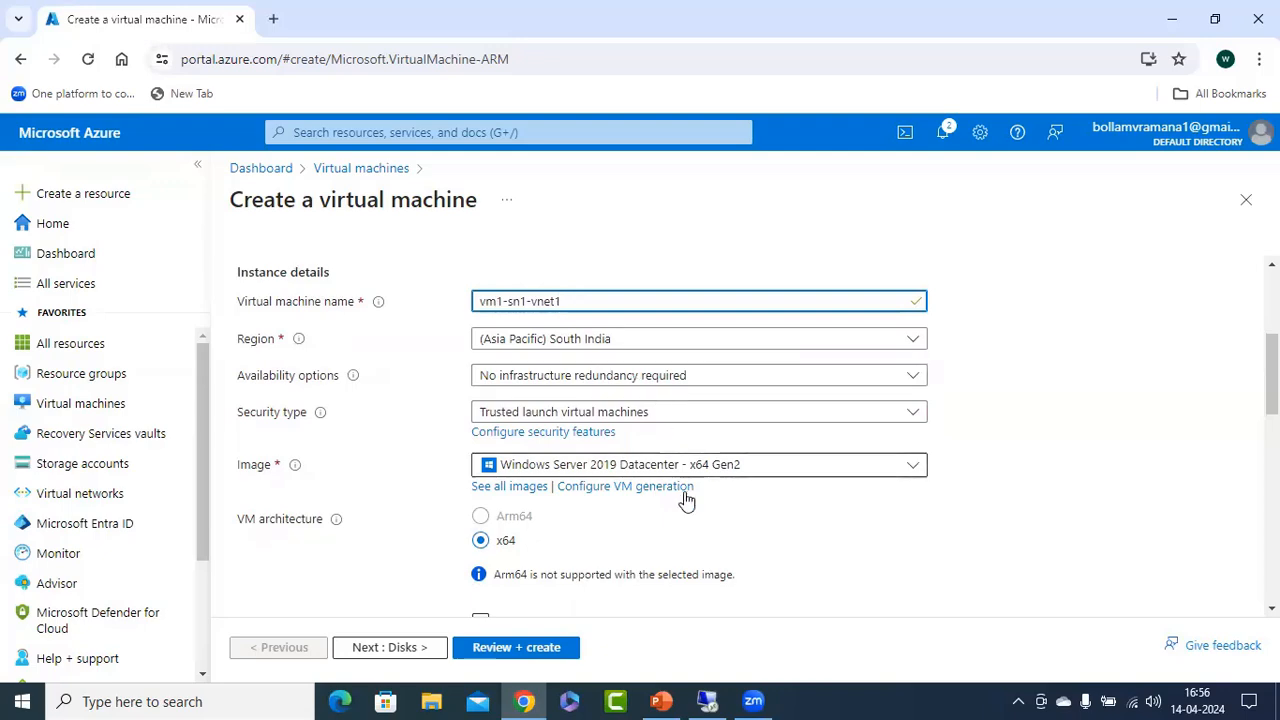
pyautogui.scroll(-1, 755, 520)
pyautogui.scroll(-1, 894, 451)
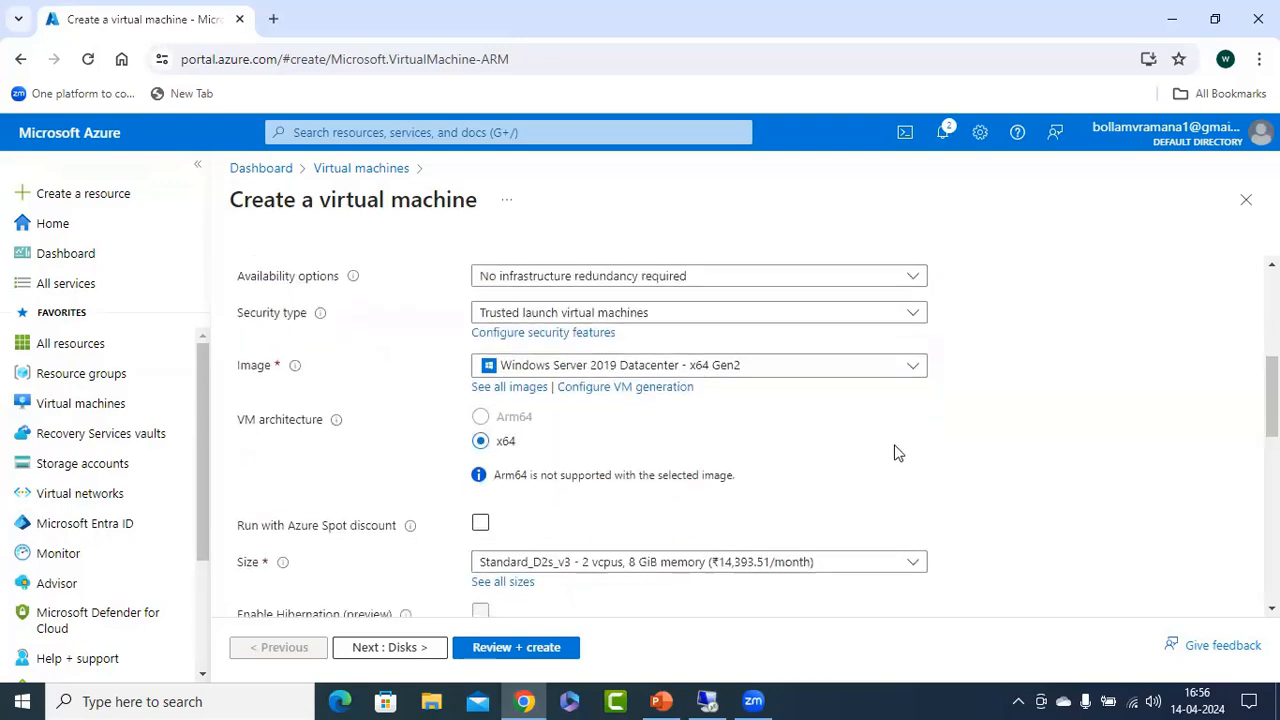
pyautogui.scroll(-1, 881, 530)
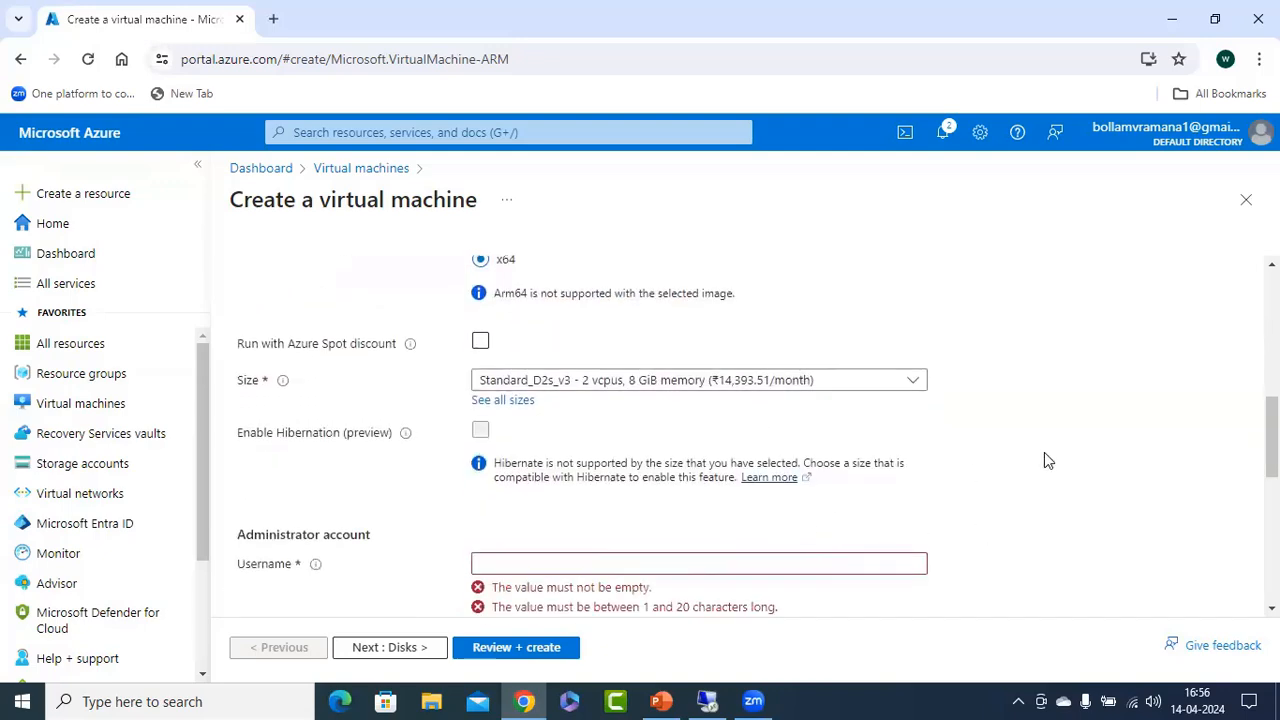
pyautogui.scroll(-2, 1044, 452)
pyautogui.click(575, 374)
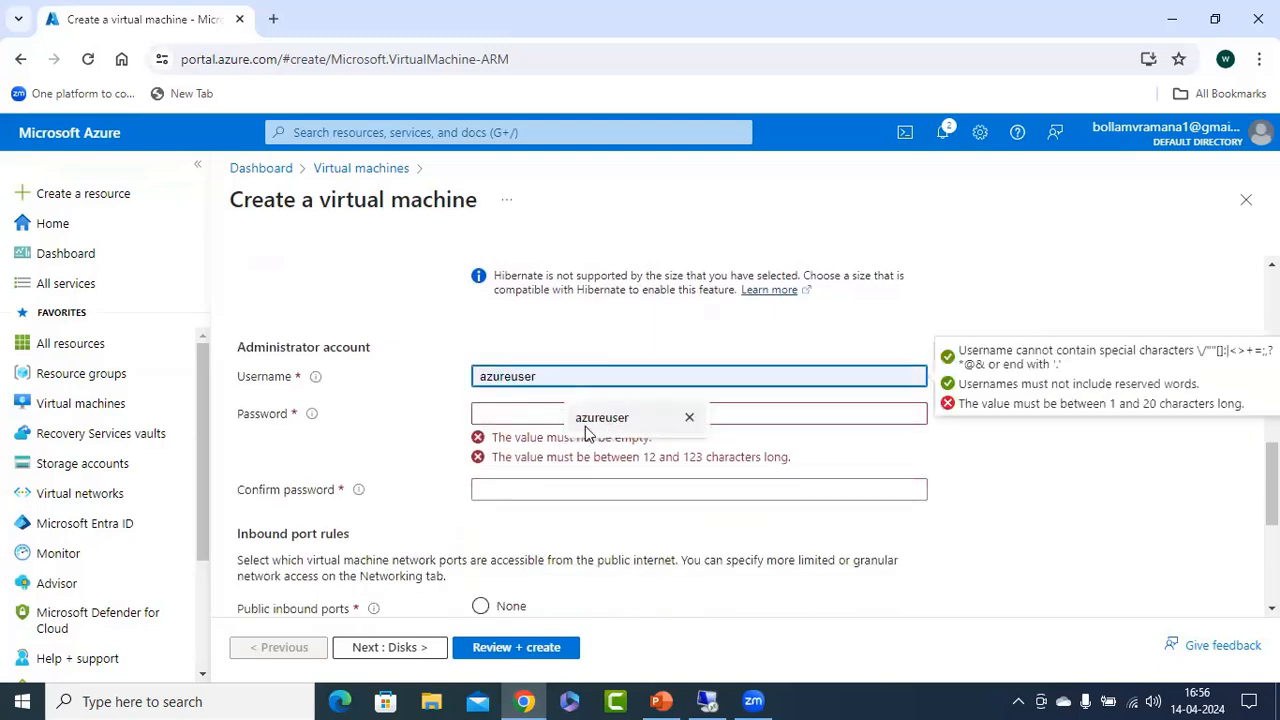
pyautogui.click(557, 420)
pyautogui.click(558, 420)
pyautogui.write('•••')
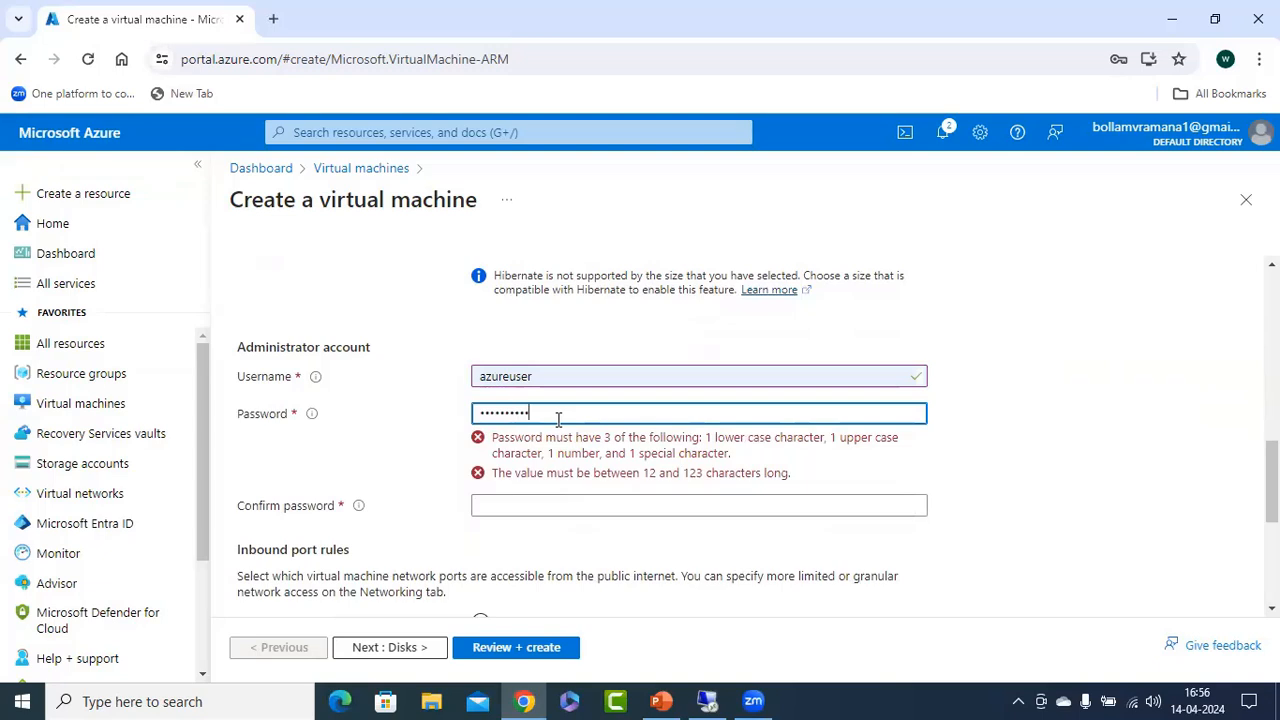
pyautogui.press('Tab')
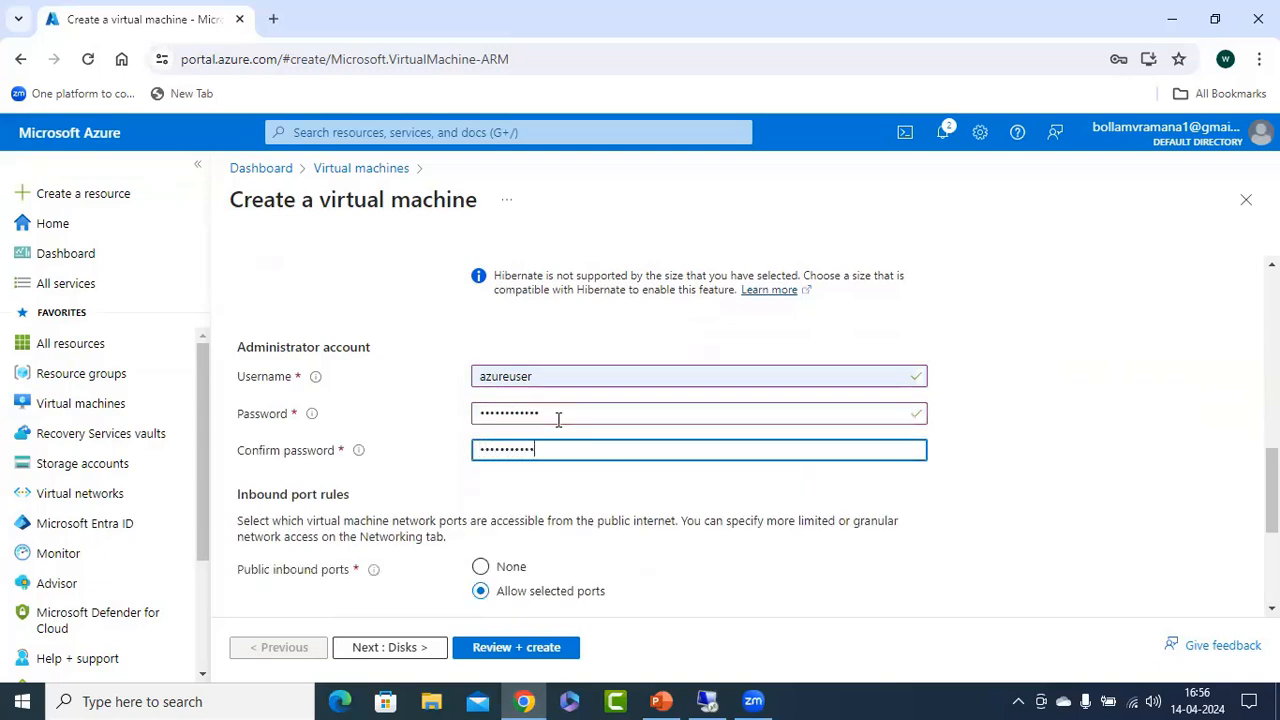
# Proceed past the disk settings to the networking settings and select vnet1 as the virtual network.
pyautogui.scroll(-3, 630, 499)
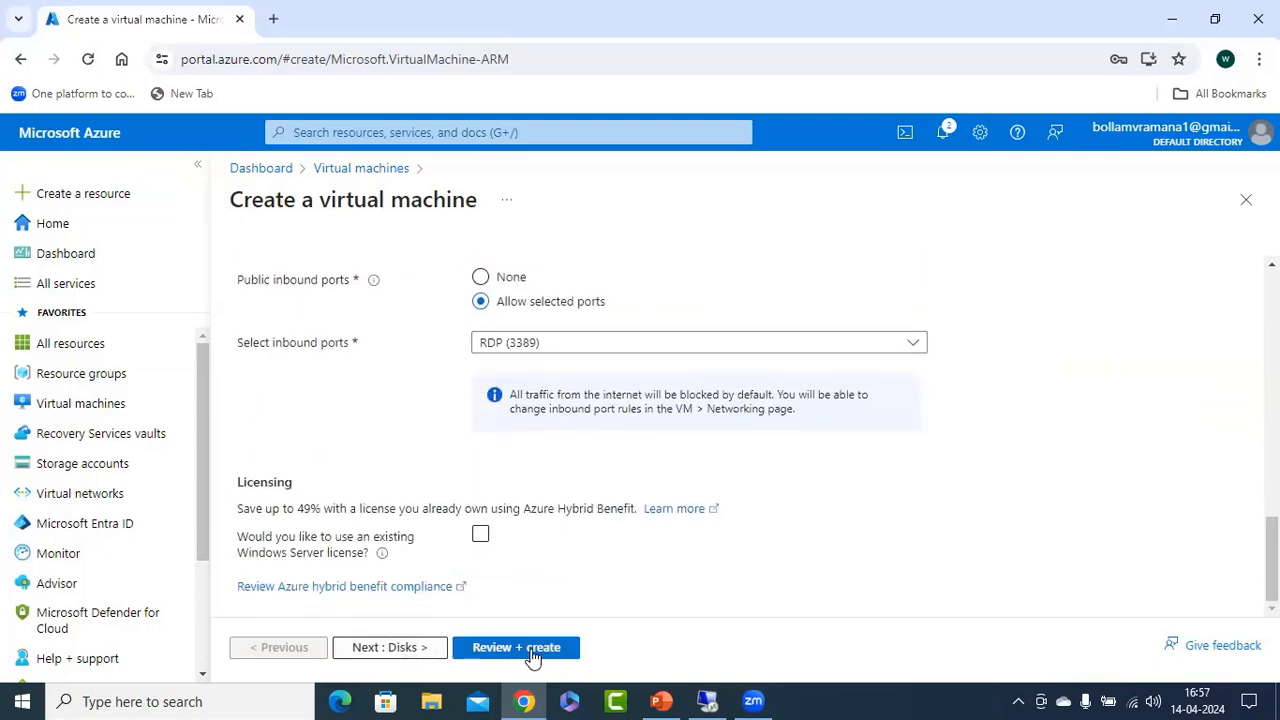
pyautogui.click(408, 648)
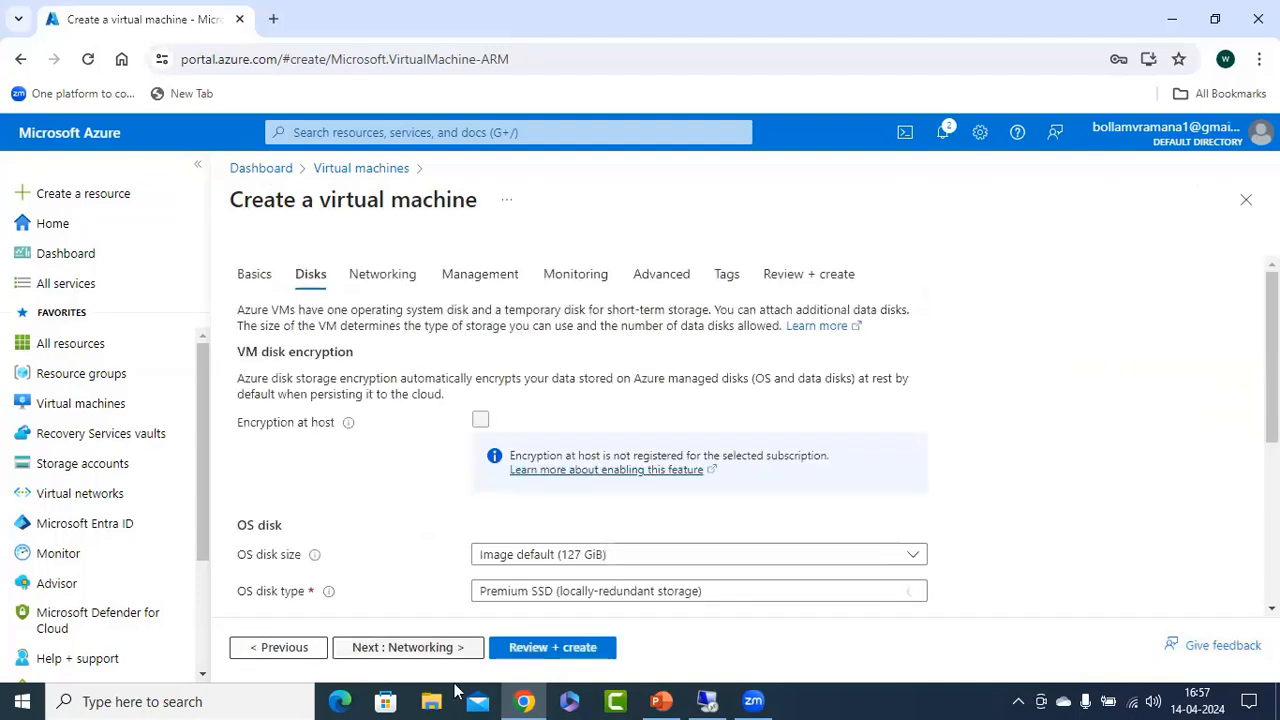
pyautogui.click(408, 648)
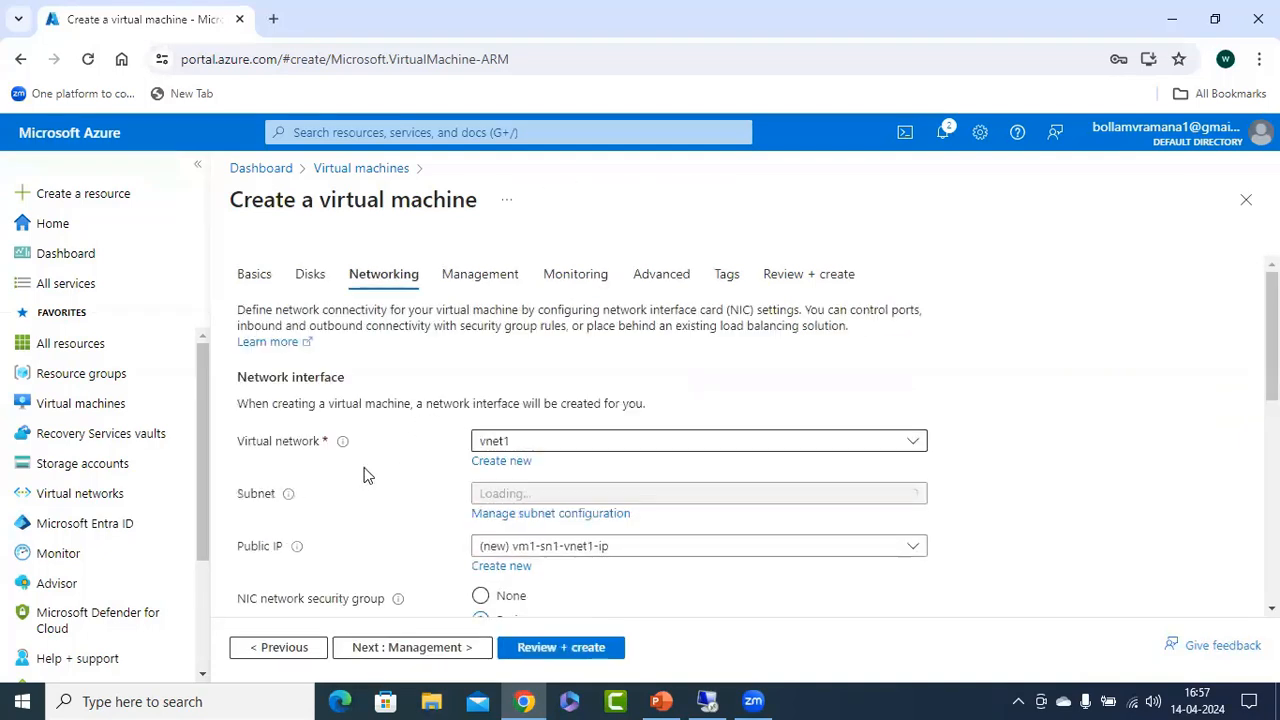
pyautogui.click(531, 445)
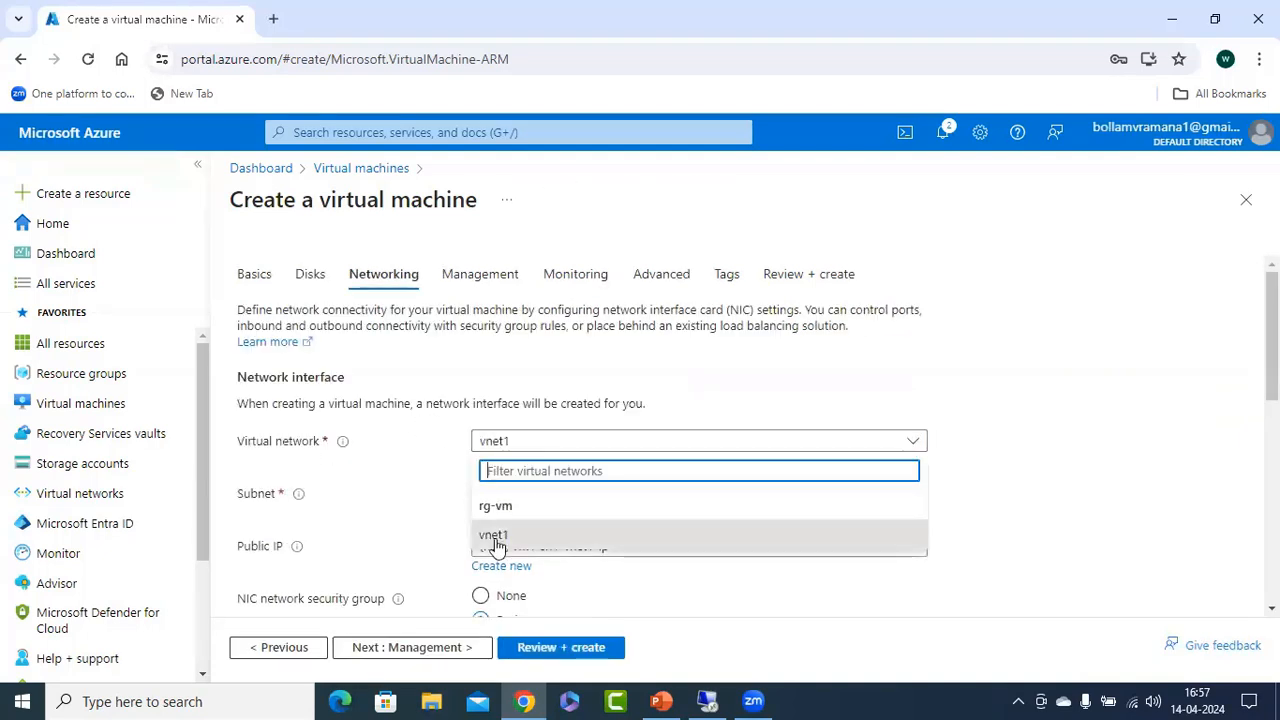
pyautogui.click(491, 540)
# Keep subnet s1 and the remaining networking defaults, and validate and deploy the virtual machine.
pyautogui.scroll(-1, 977, 357)
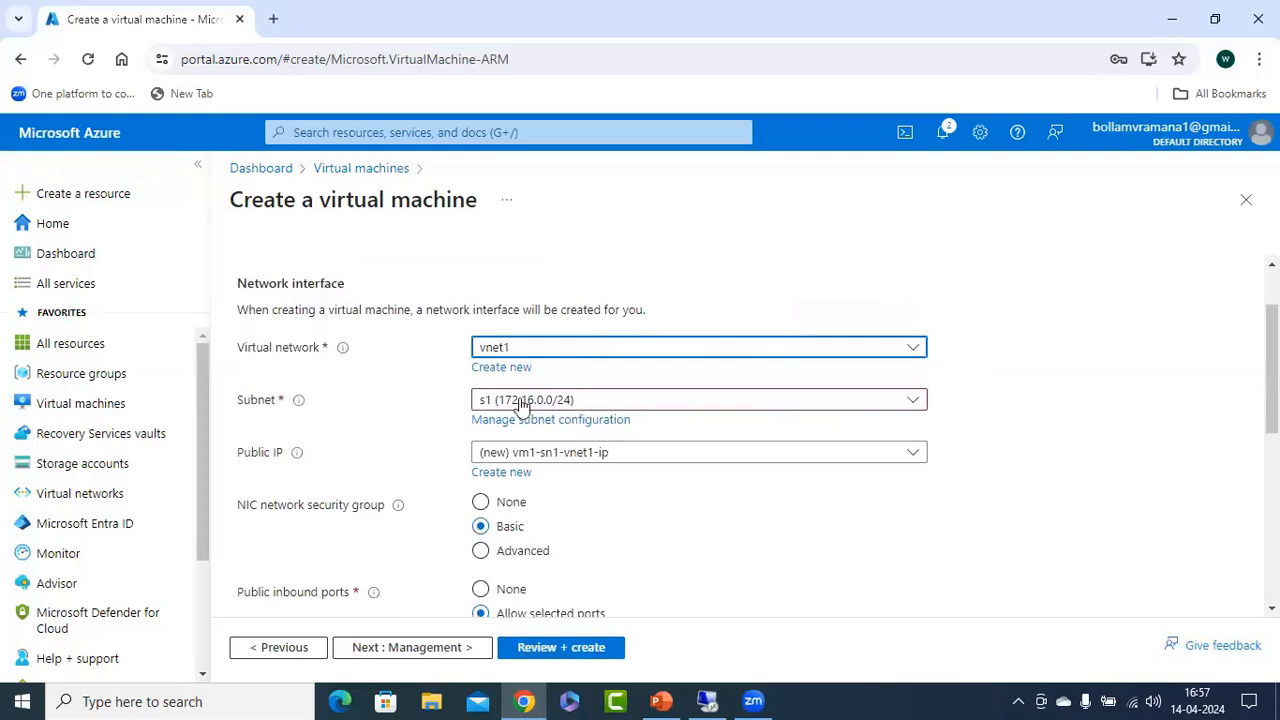
pyautogui.scroll(-1, 617, 505)
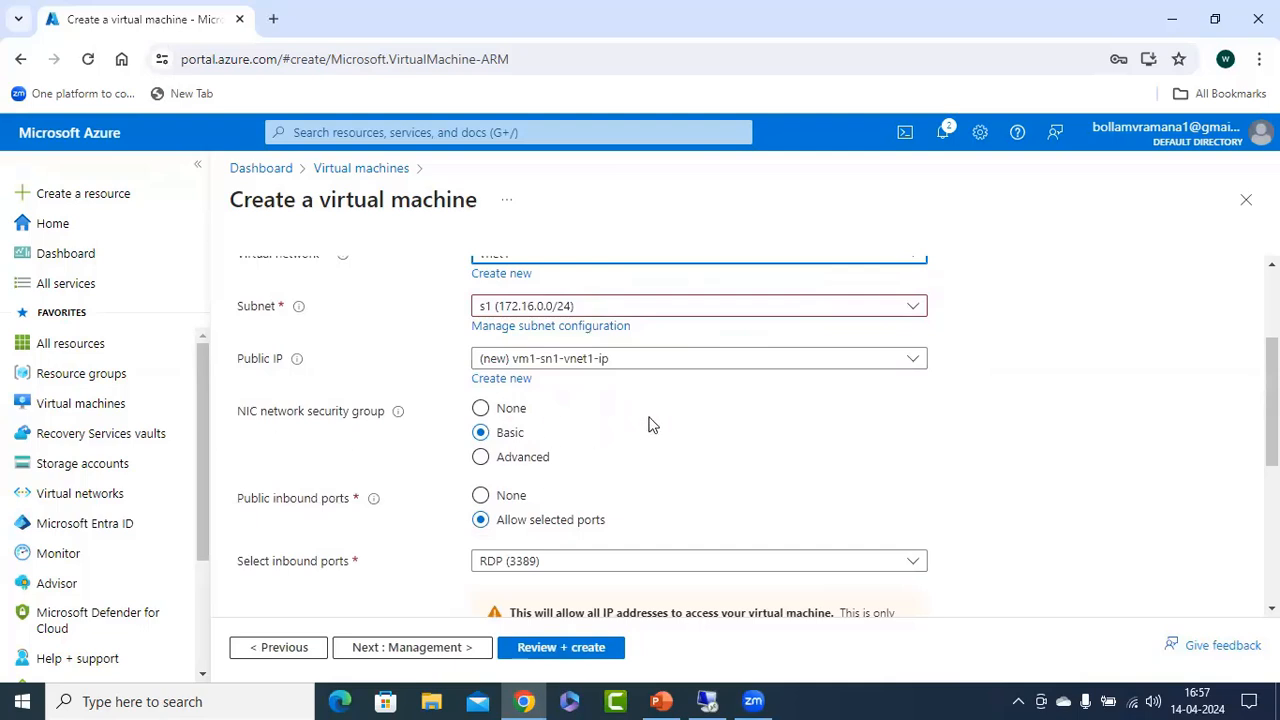
pyautogui.scroll(-4, 665, 440)
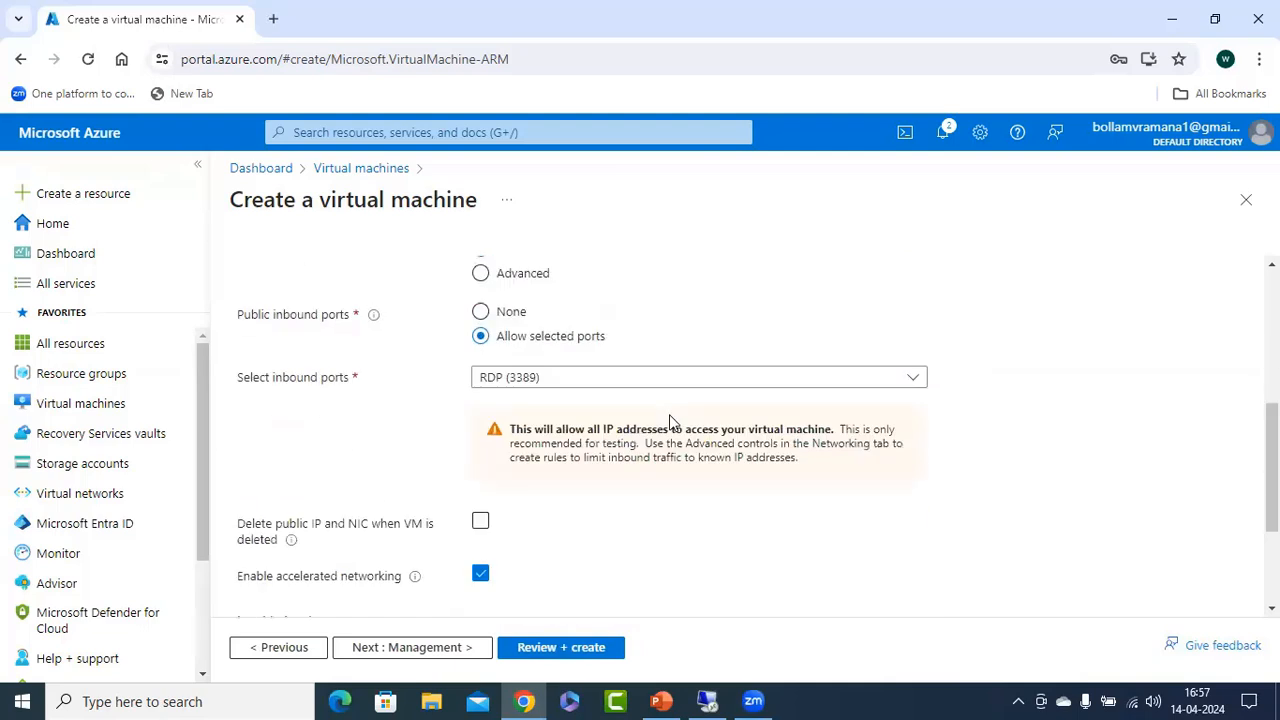
pyautogui.click(578, 651)
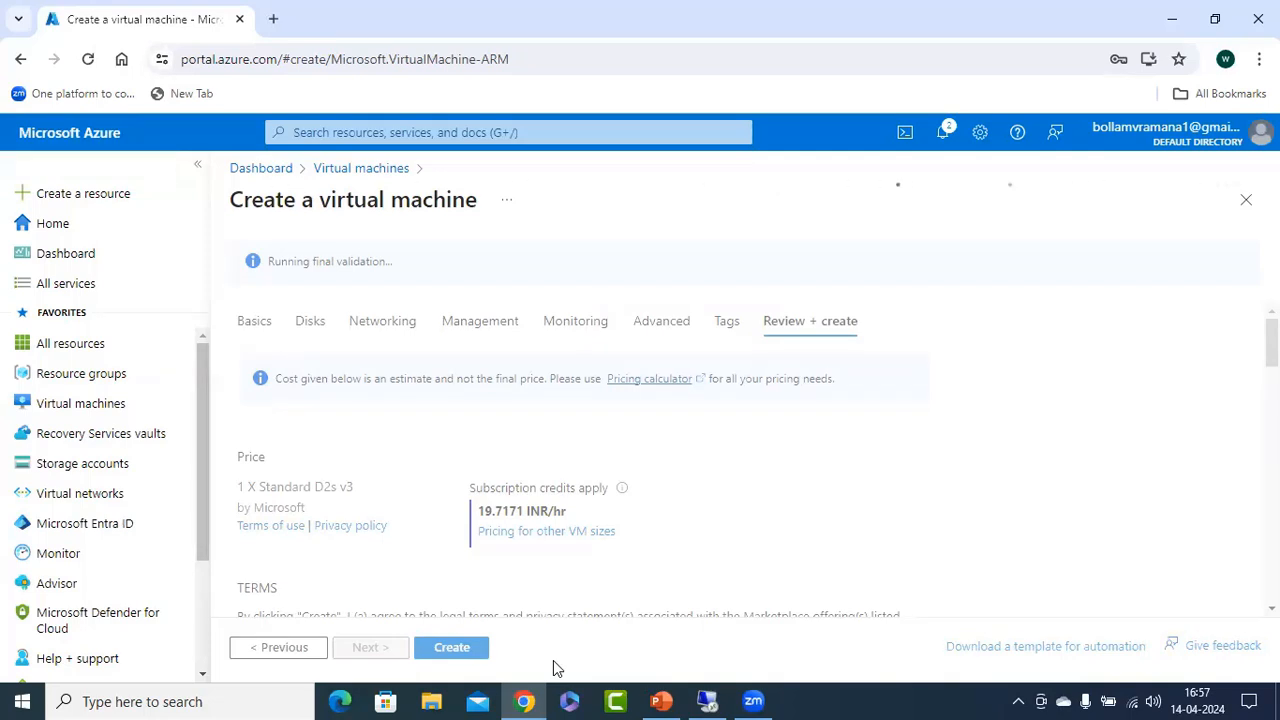
pyautogui.click(455, 652)
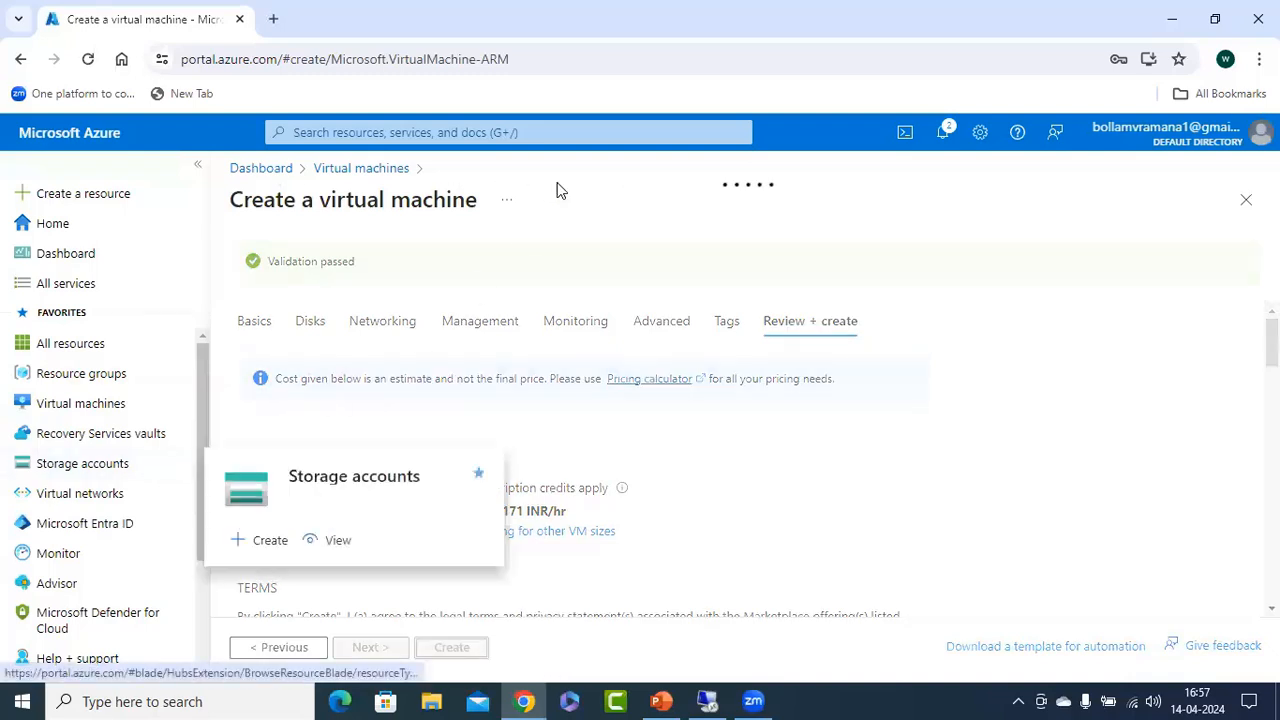
# Return to the virtual machines list, accepting the discard prompt, and start creating another Azure virtual machine.
pyautogui.click(107, 410)
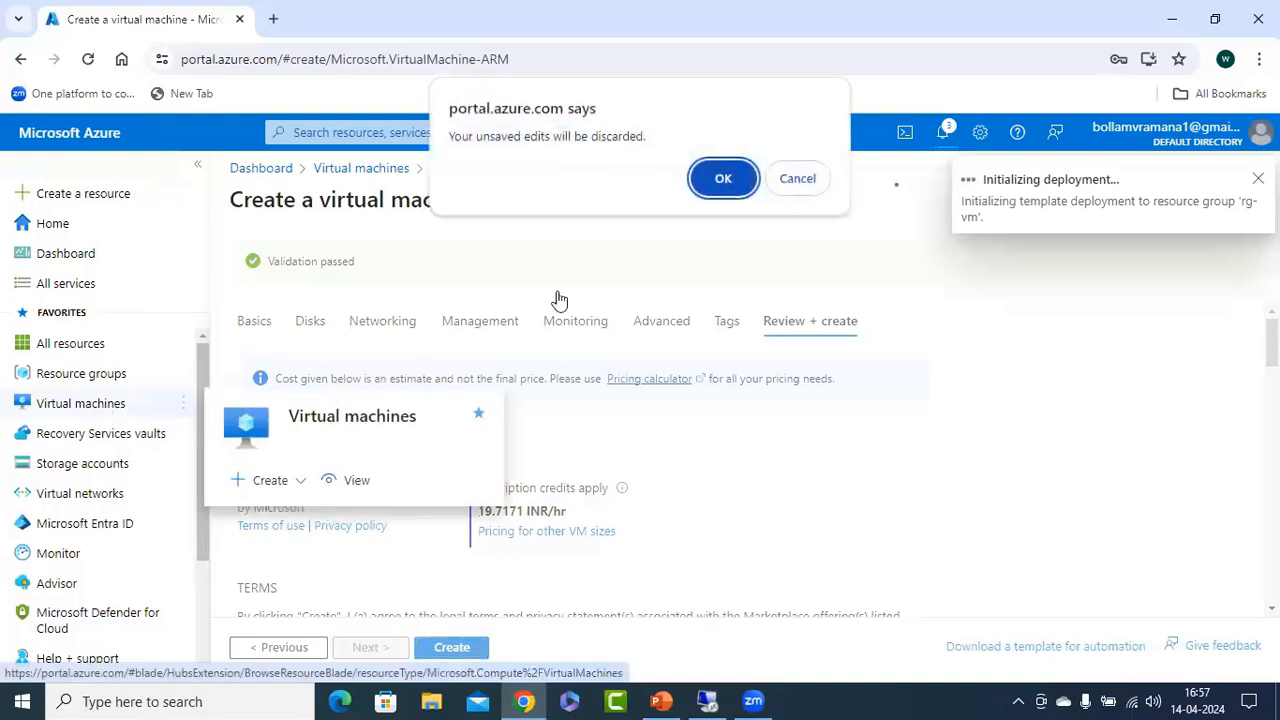
pyautogui.click(723, 178)
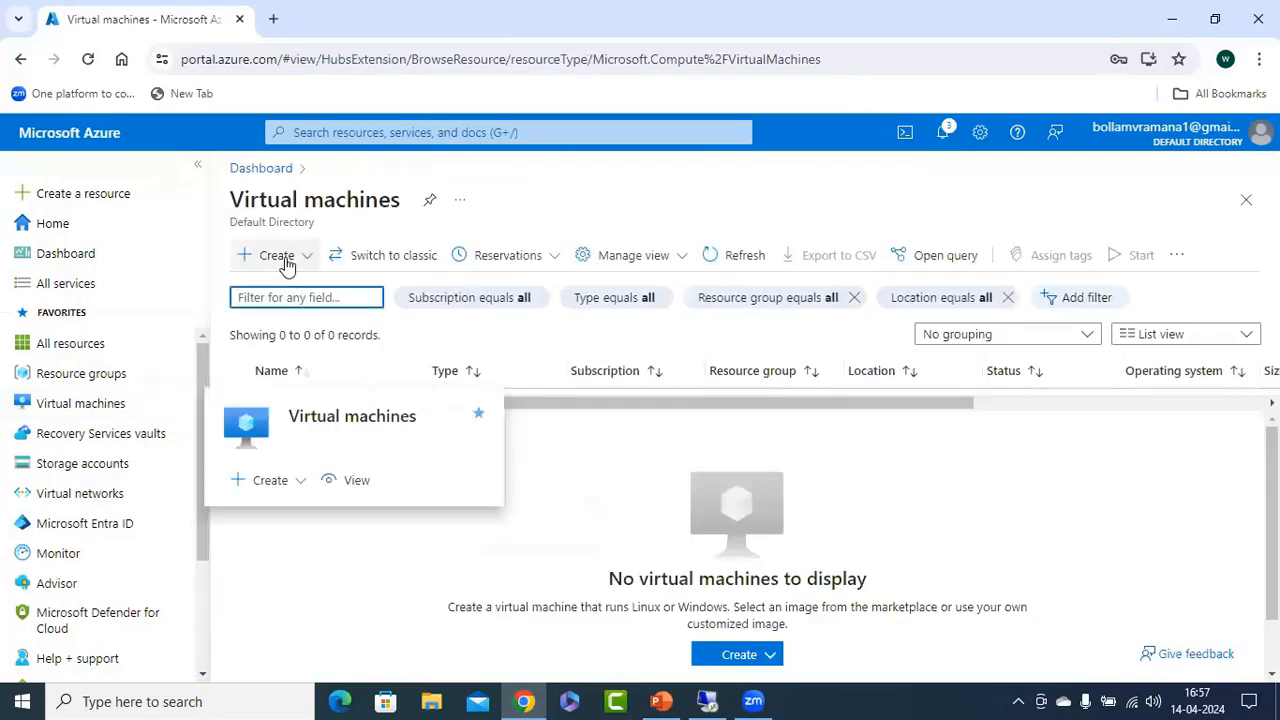
pyautogui.click(284, 262)
pyautogui.click(340, 293)
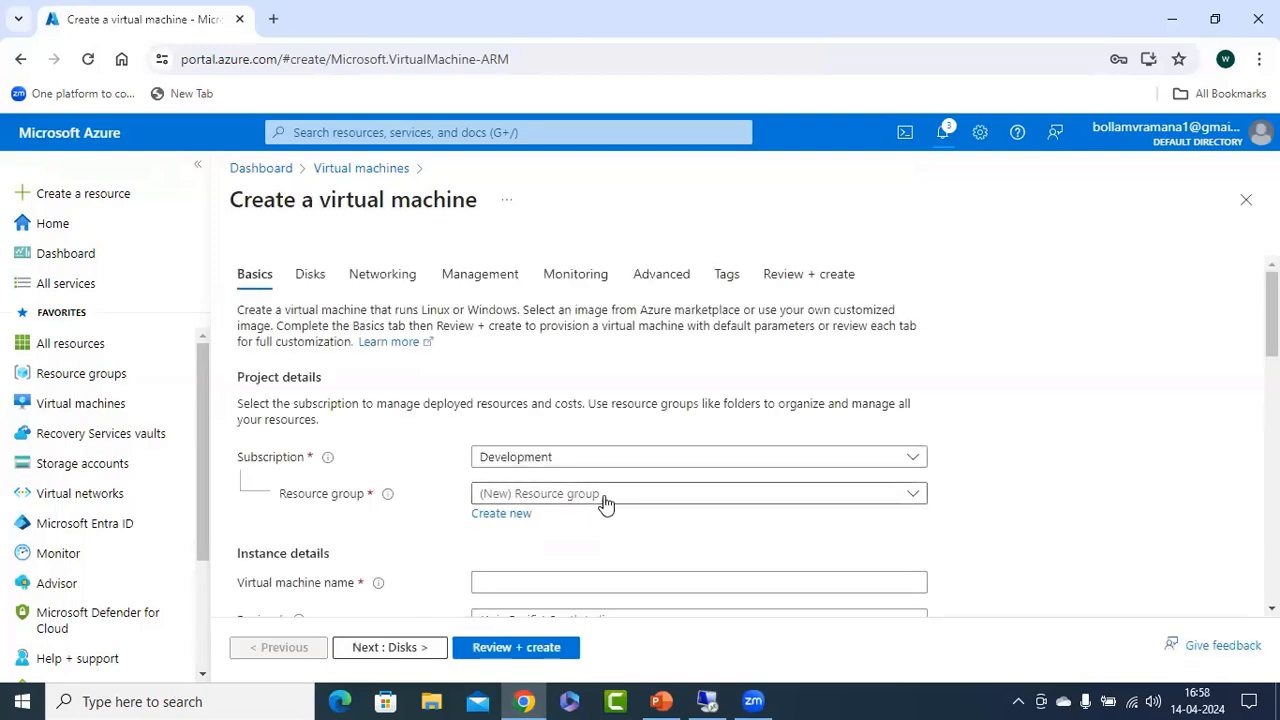
# Place the second virtual machine in resource group rg-vm and name it vm2-sn2-vnet1.
pyautogui.click(606, 497)
pyautogui.click(494, 617)
pyautogui.scroll(-2, 703, 491)
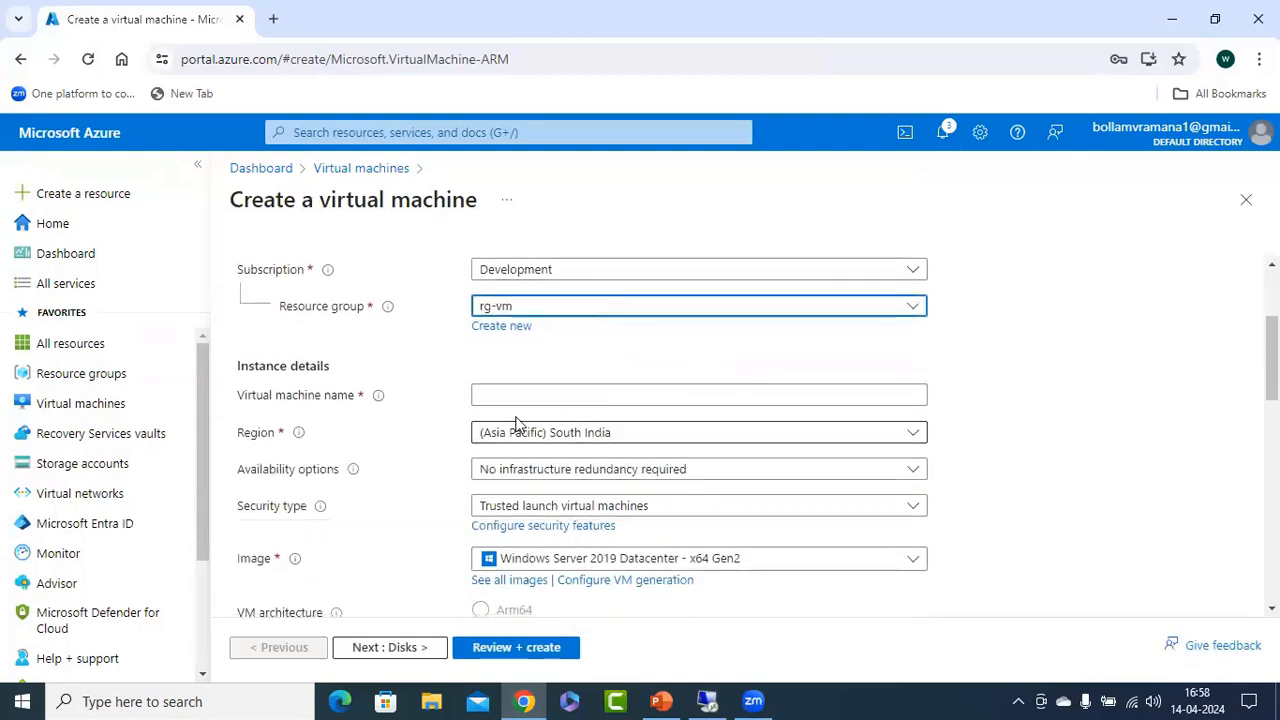
pyautogui.click(547, 397)
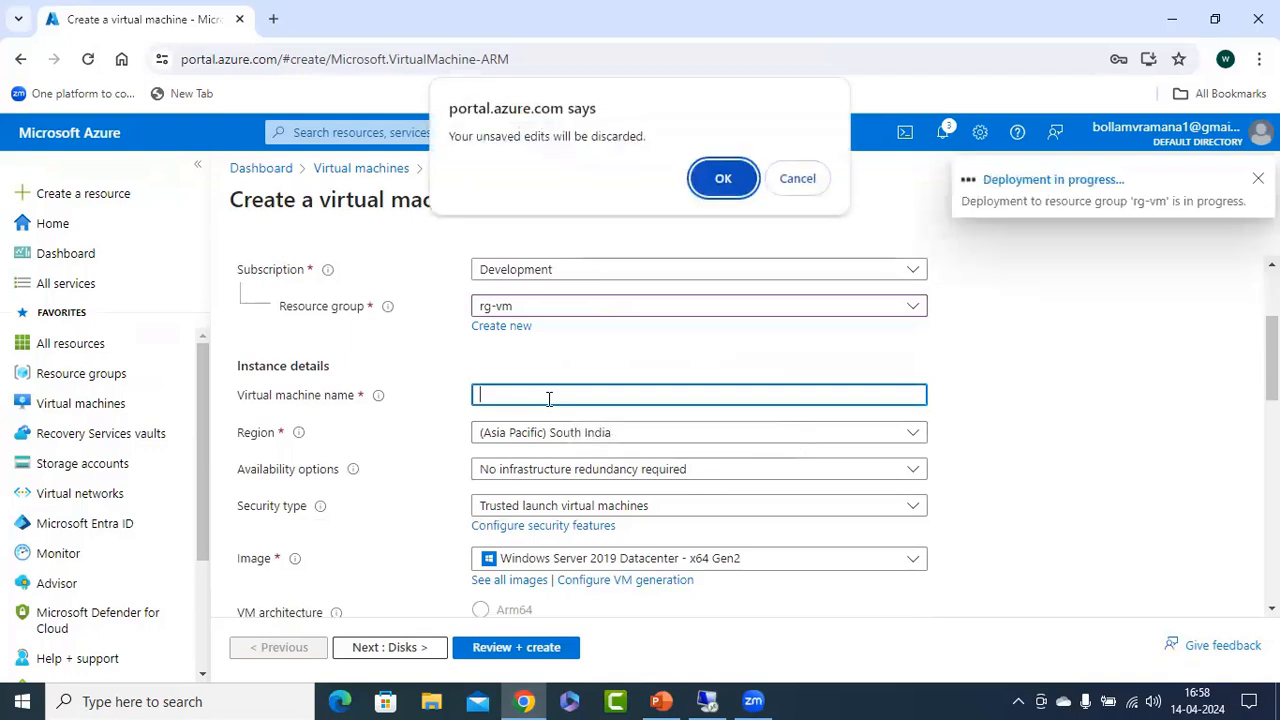
pyautogui.click(803, 180)
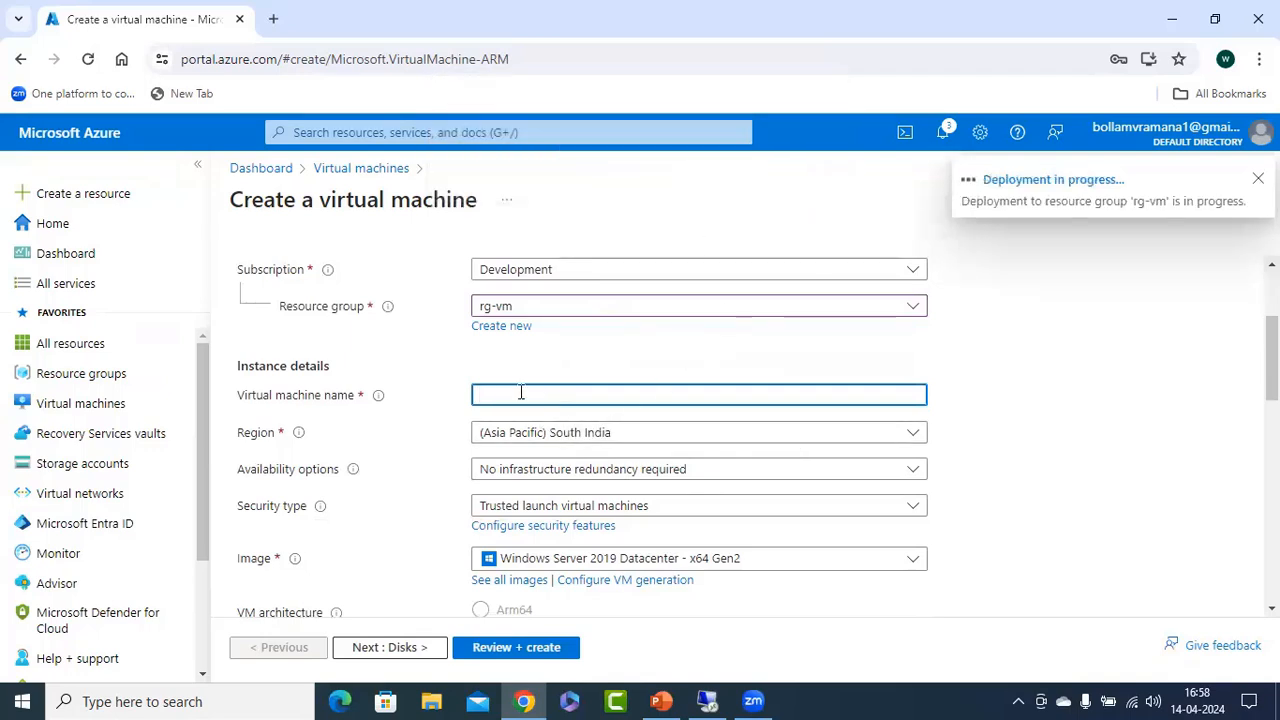
pyautogui.write('vm2-')
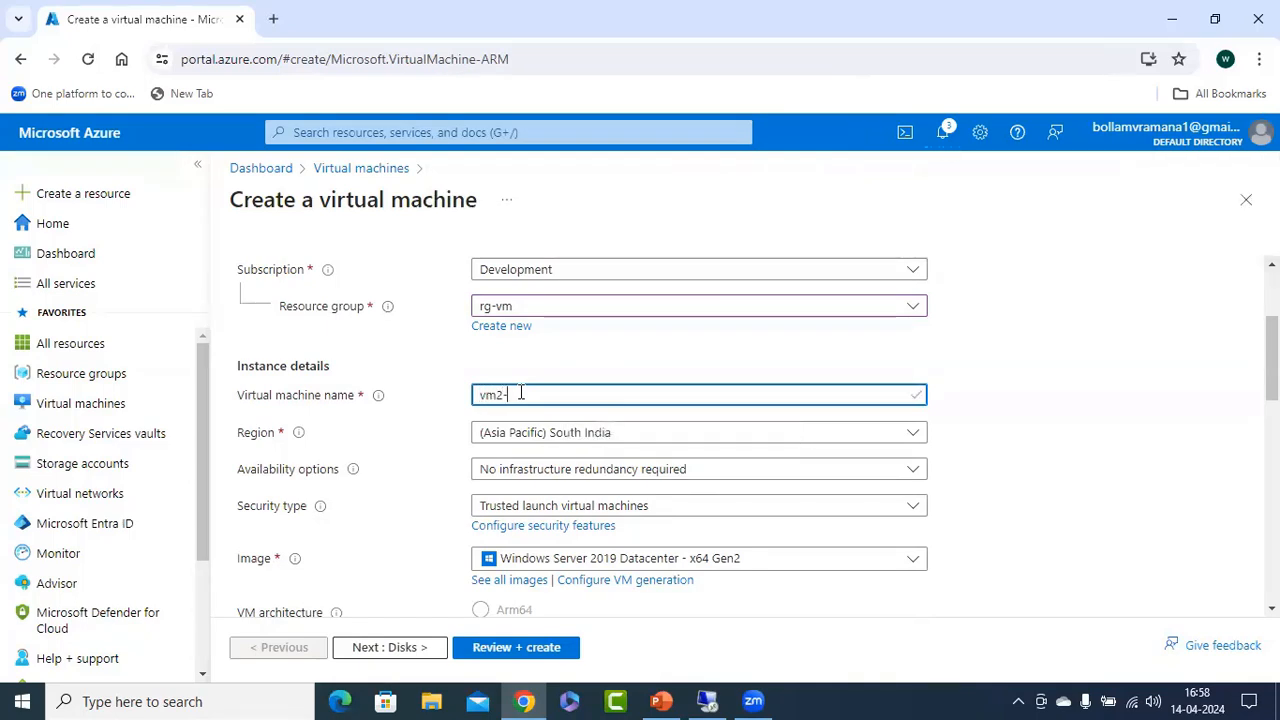
pyautogui.write('sn2-vnet1')
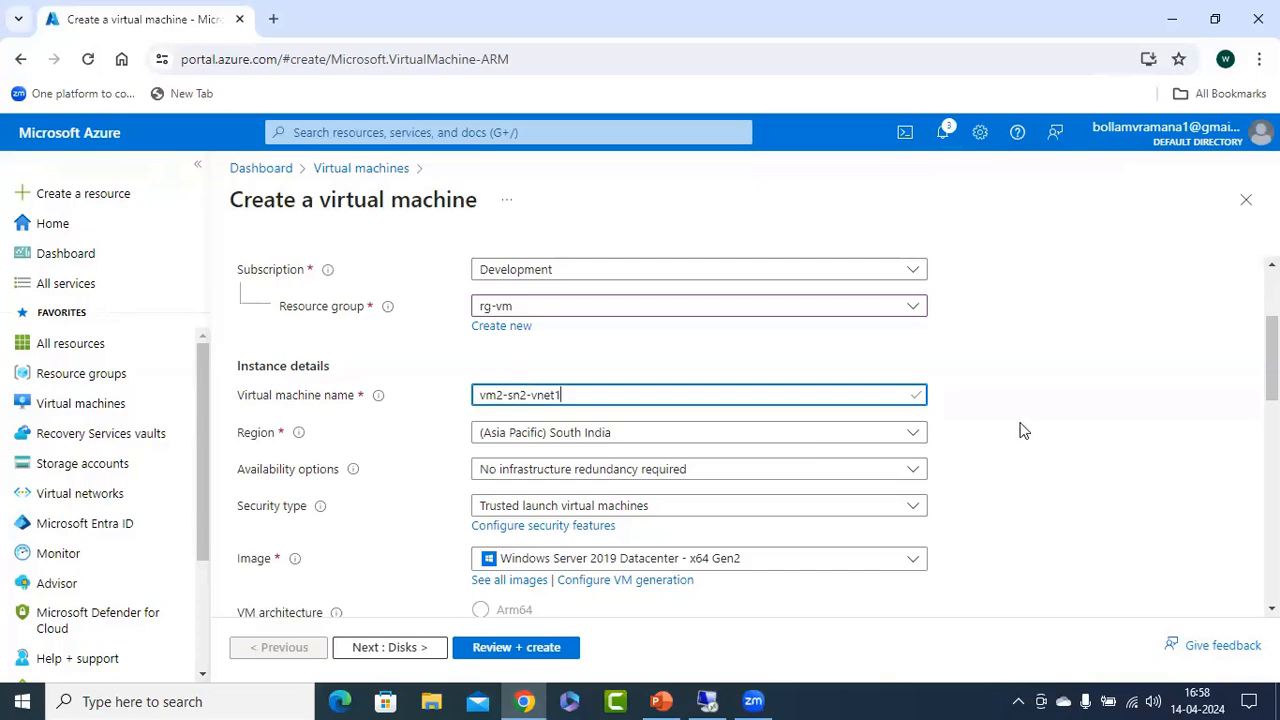
# Set the second machine's administrator username to azureuser, then enter and confirm its password.
pyautogui.scroll(-2, 1027, 424)
pyautogui.scroll(-5, 988, 422)
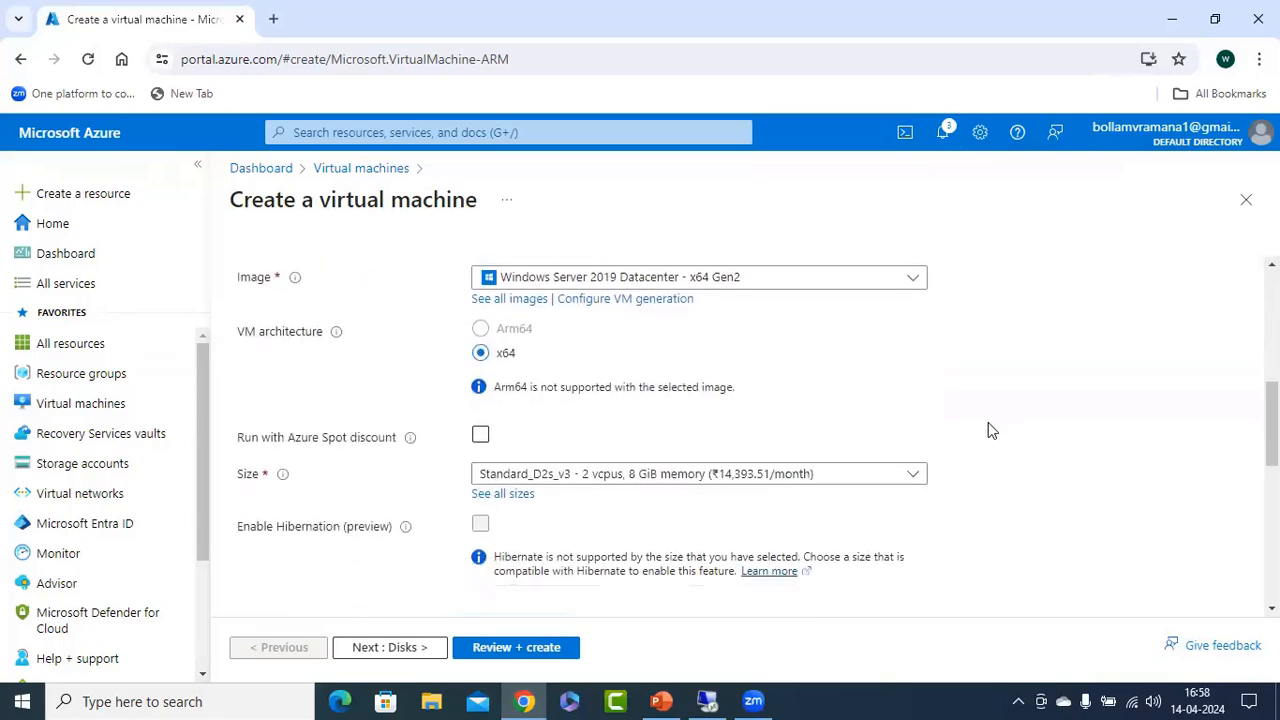
pyautogui.click(514, 282)
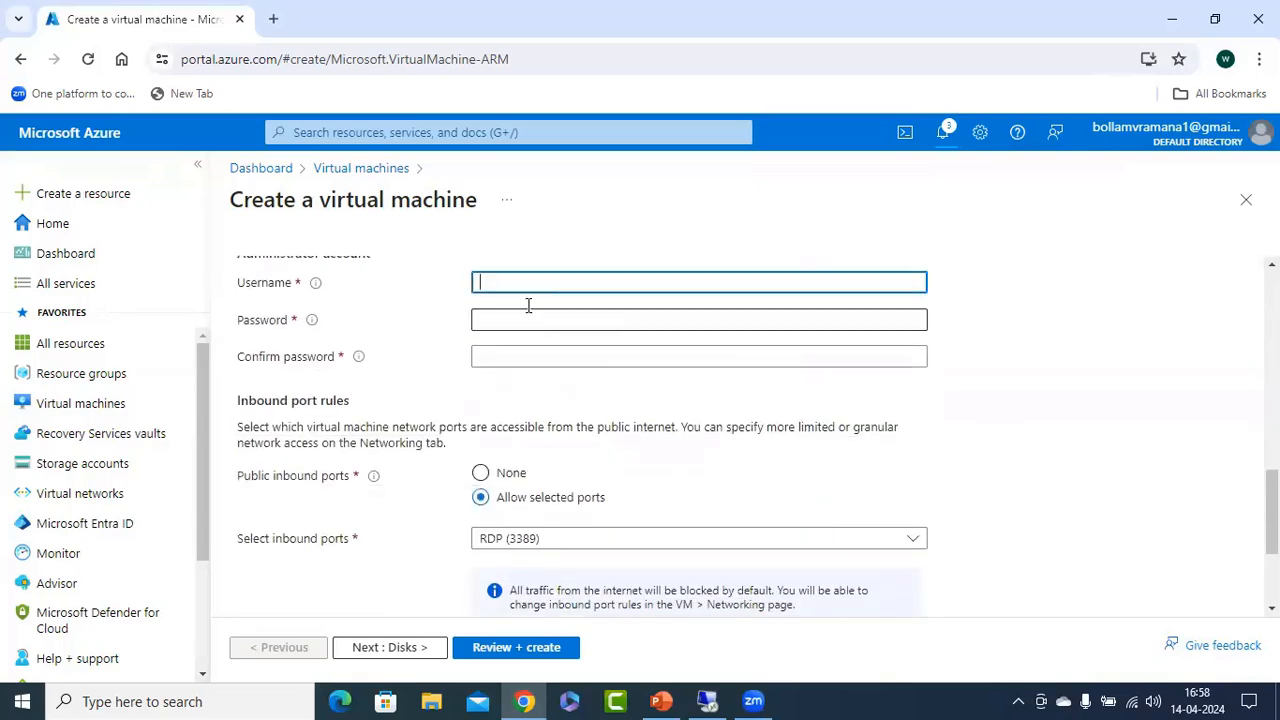
pyautogui.scroll(3, 643, 348)
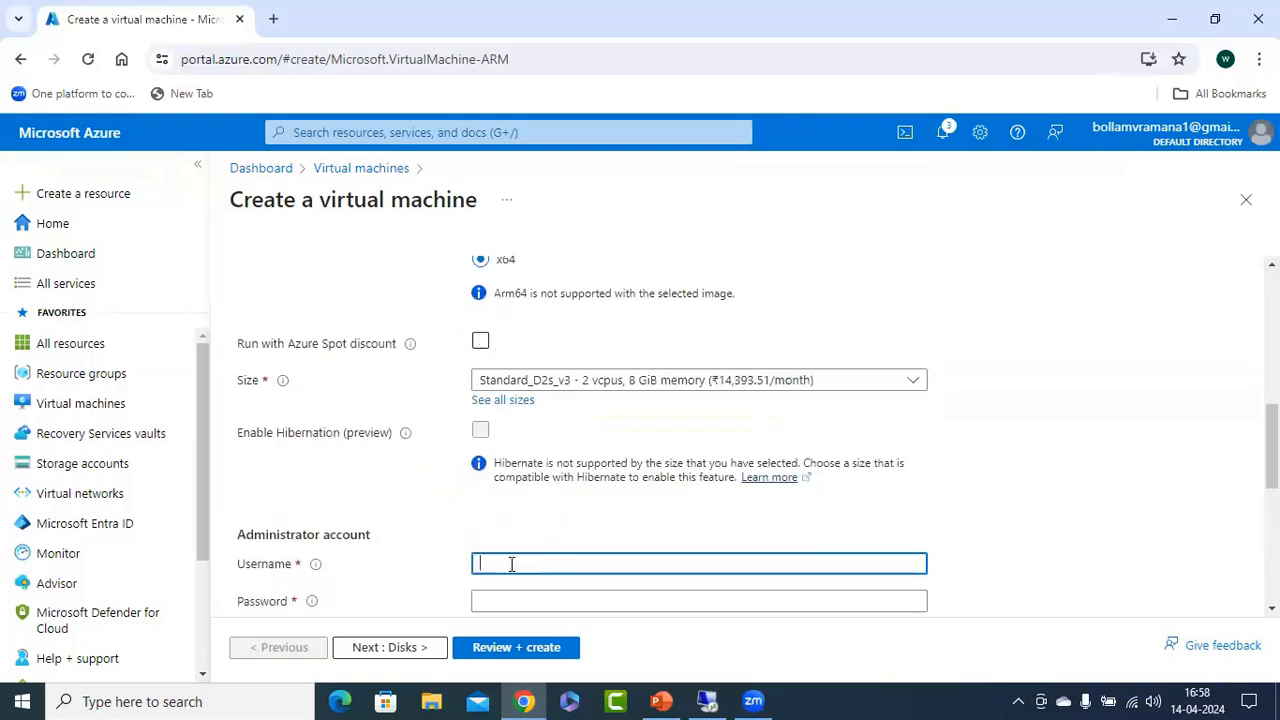
pyautogui.write('azureuser')
pyautogui.press('Tab')
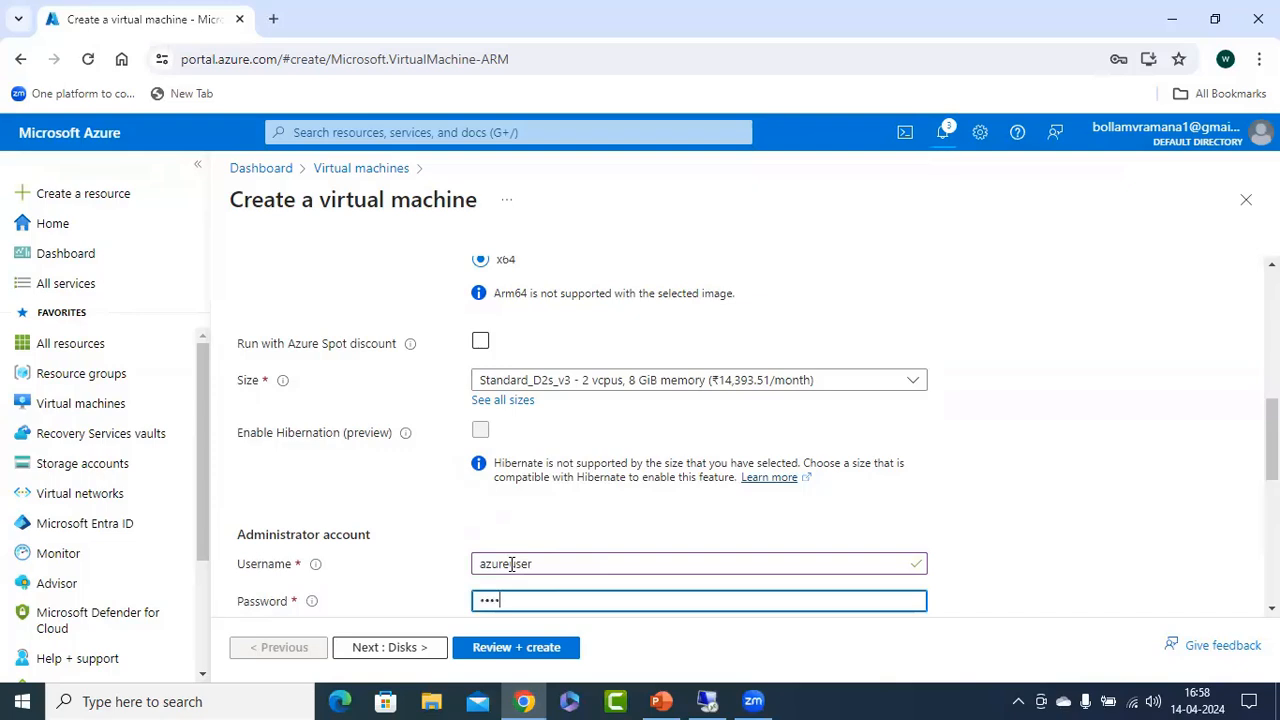
pyautogui.write('••••••••••••')
pyautogui.press('Tab')
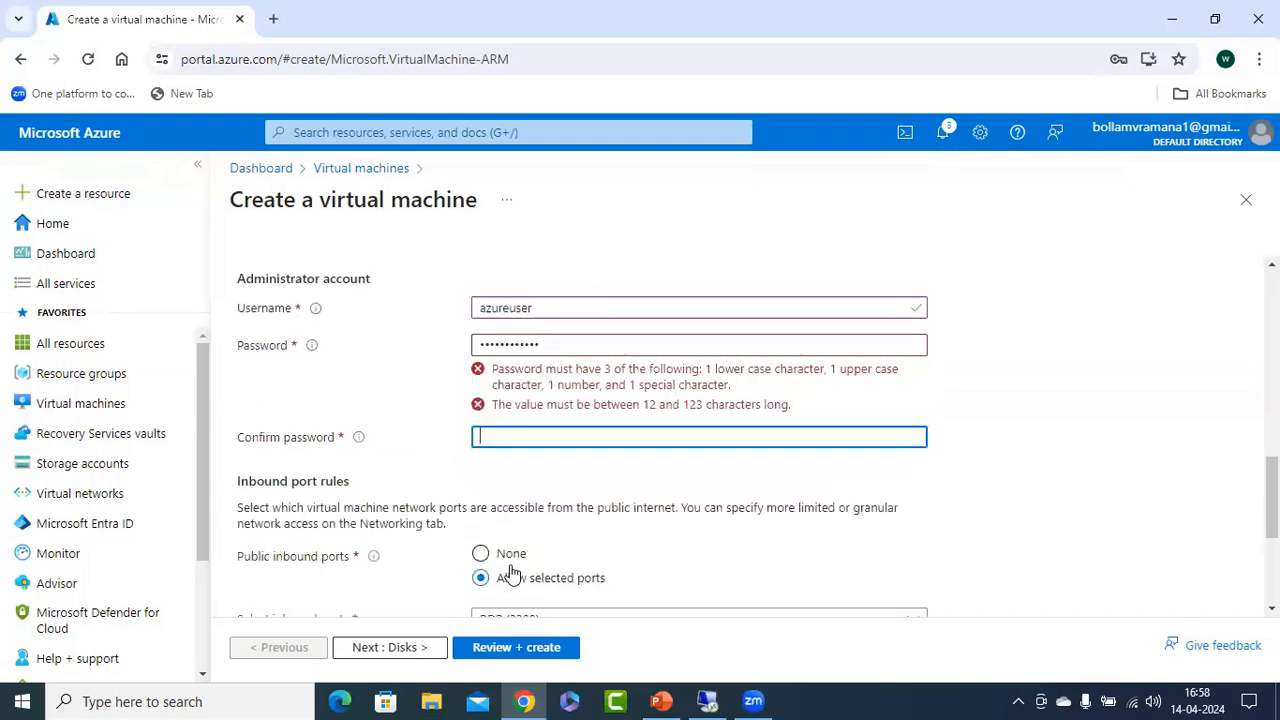
pyautogui.write('•')
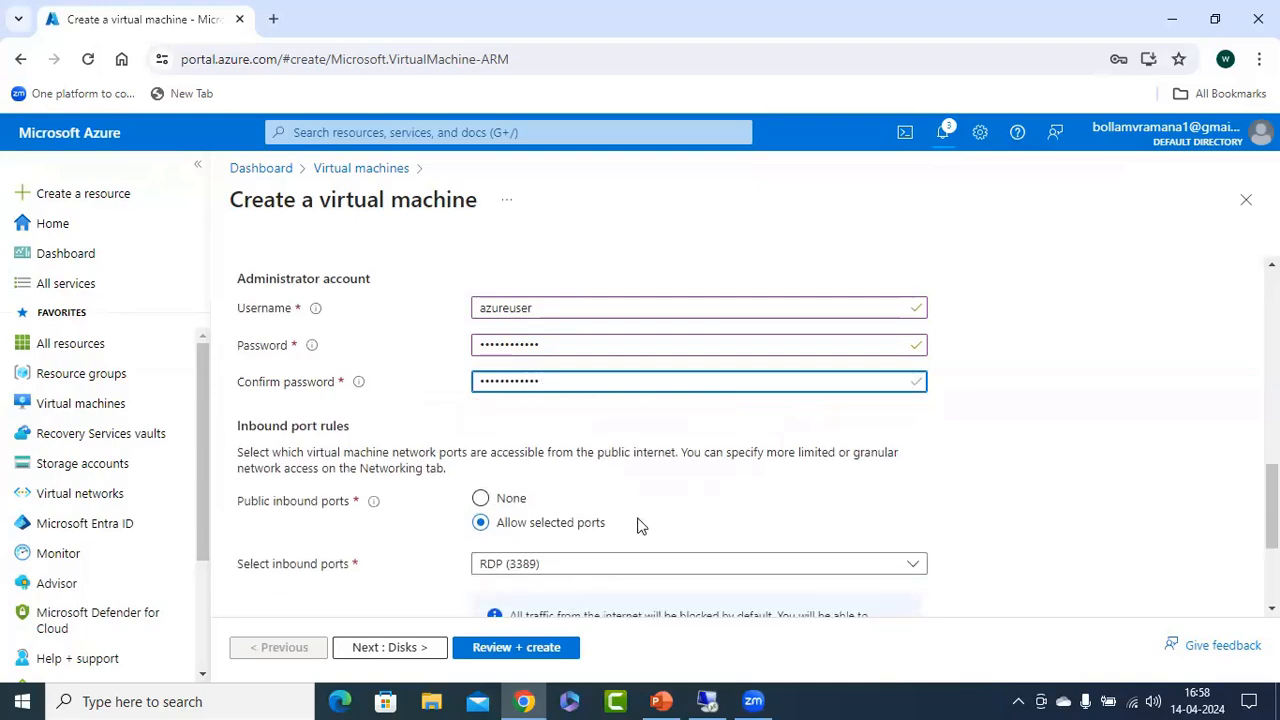
# Proceed to the networking settings and place the machine in subnet s2 (172.16.1.0/24) of vnet1.
pyautogui.scroll(-2, 638, 526)
pyautogui.click(410, 650)
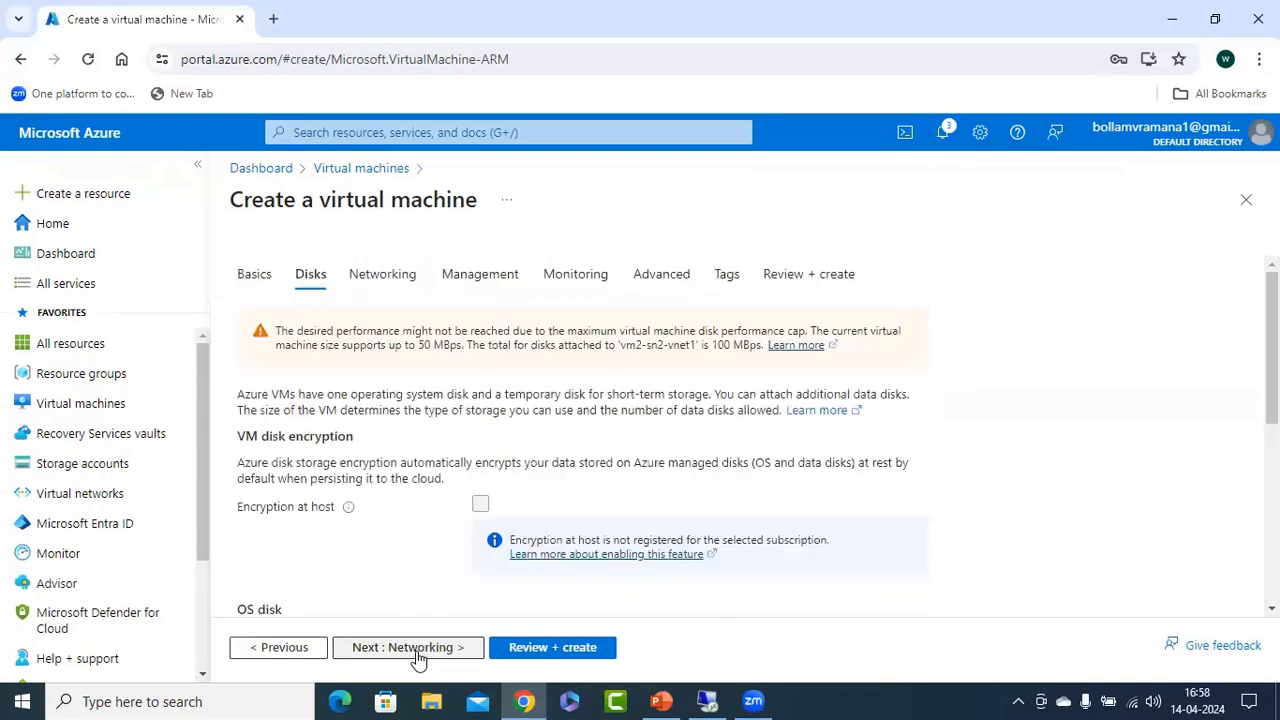
pyautogui.click(415, 652)
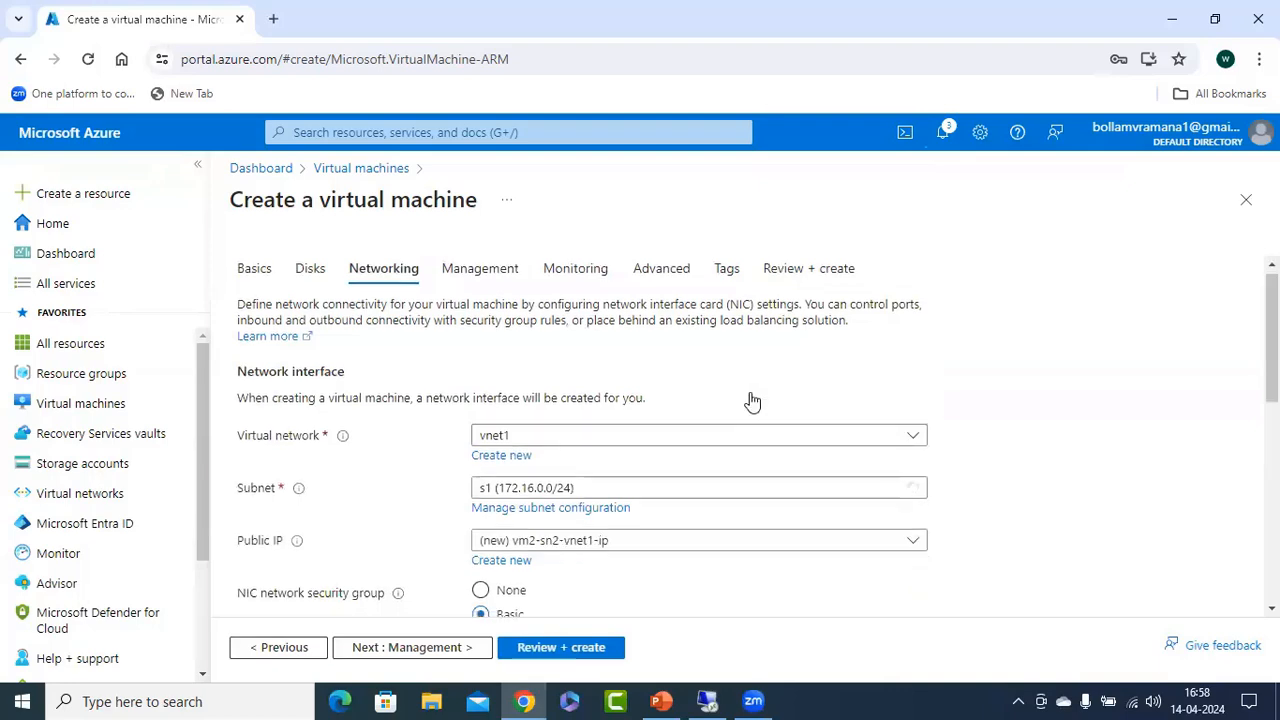
pyautogui.scroll(-1, 700, 405)
pyautogui.click(555, 400)
pyautogui.click(510, 494)
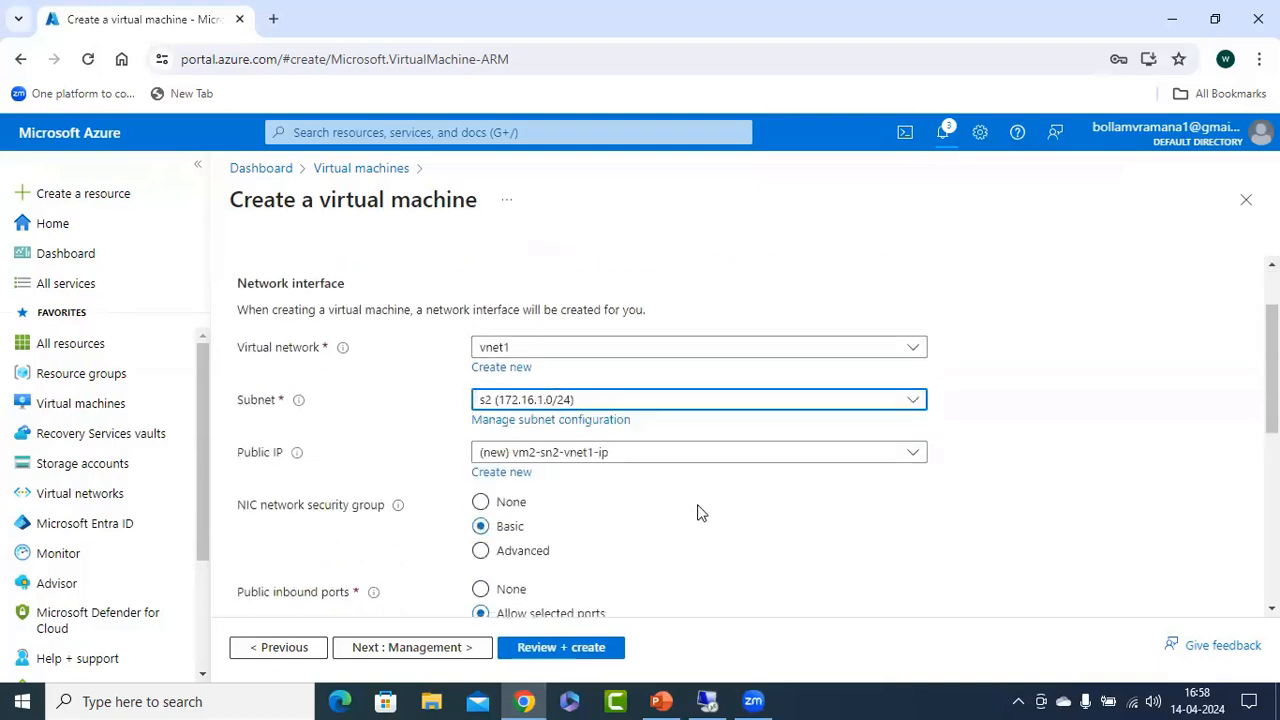
# Keep the remaining networking defaults and submit the second virtual machine's configuration for review and validation.
pyautogui.scroll(-2, 718, 500)
pyautogui.scroll(-3, 718, 500)
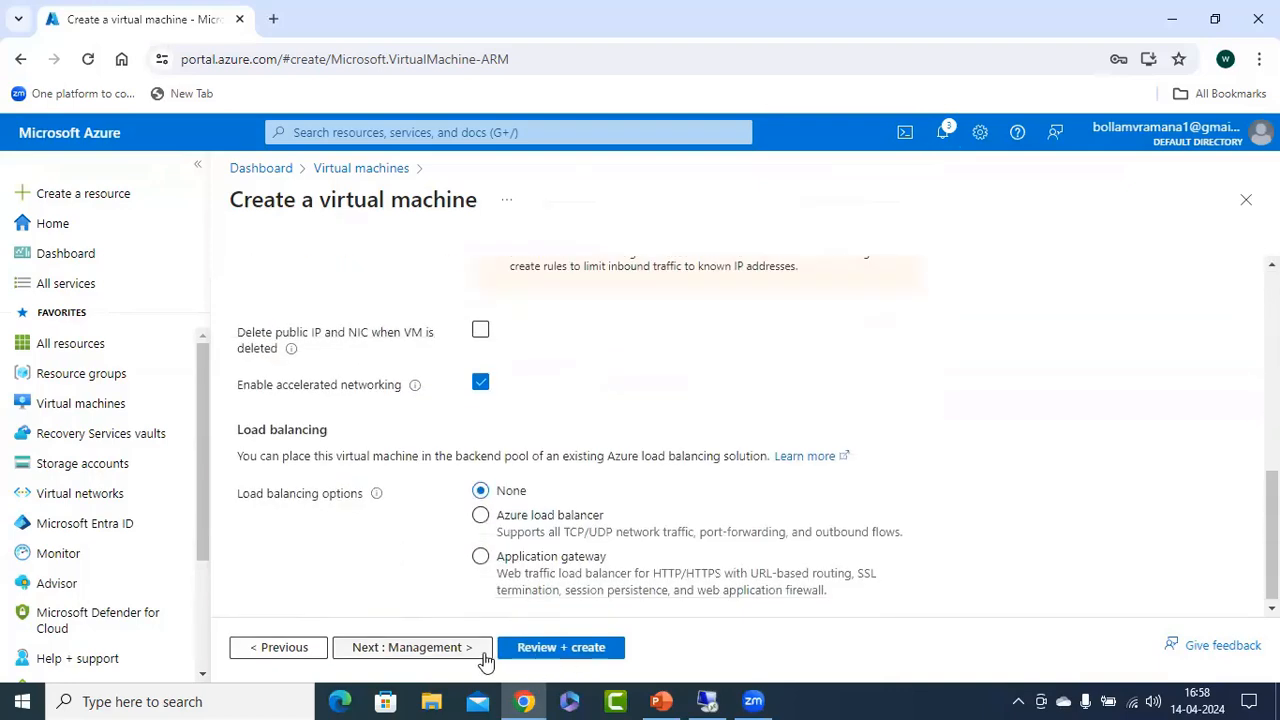
pyautogui.click(578, 649)
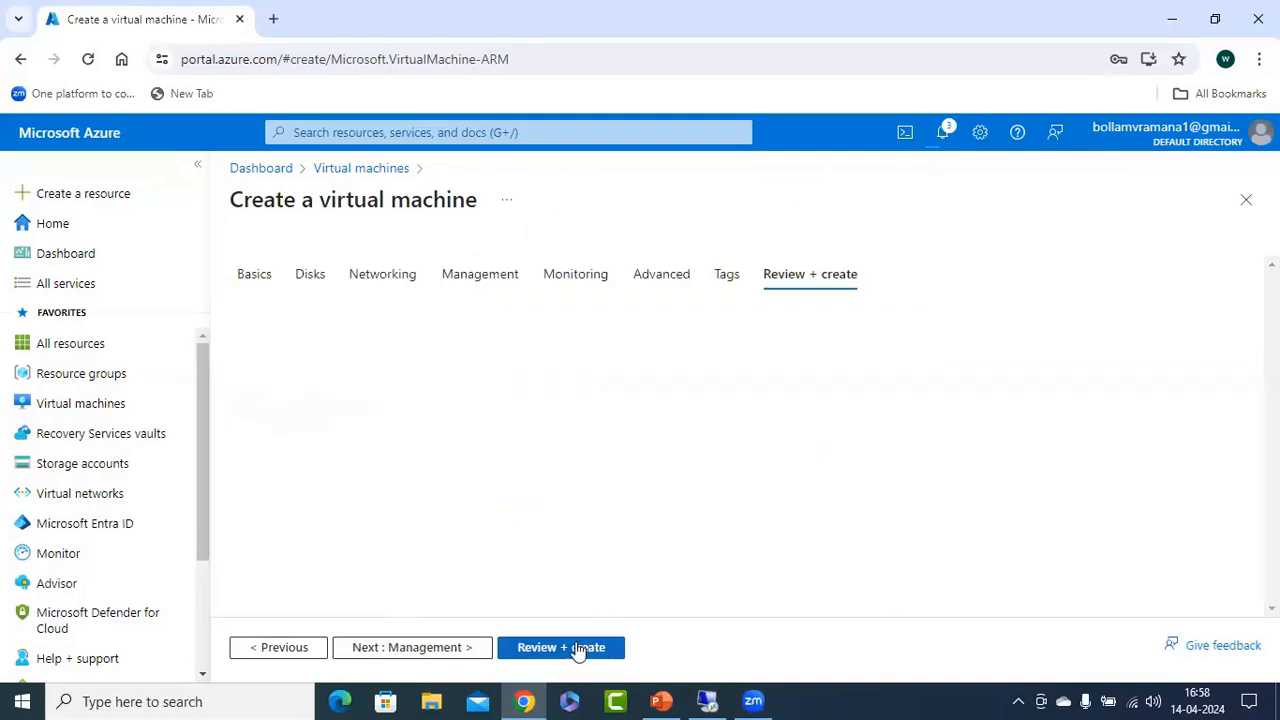
# Switch to the PowerPoint presentation to examine the network peering diagram.
pyautogui.click(661, 701)
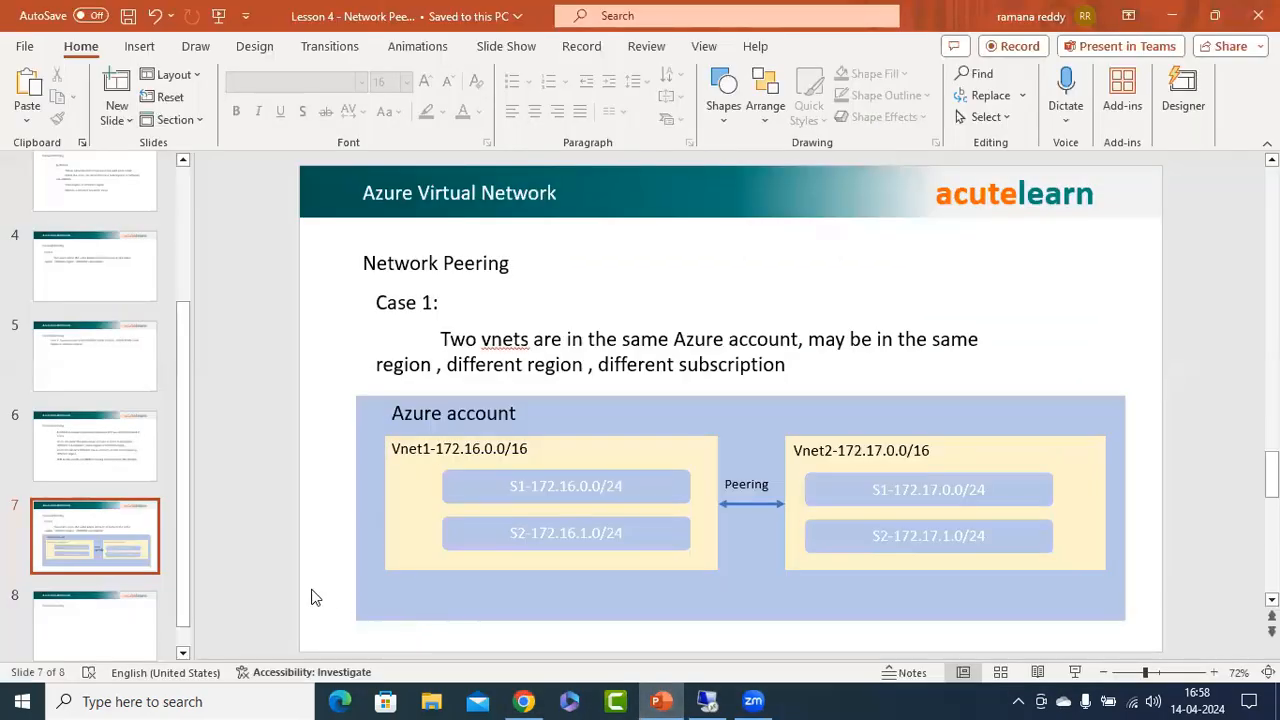
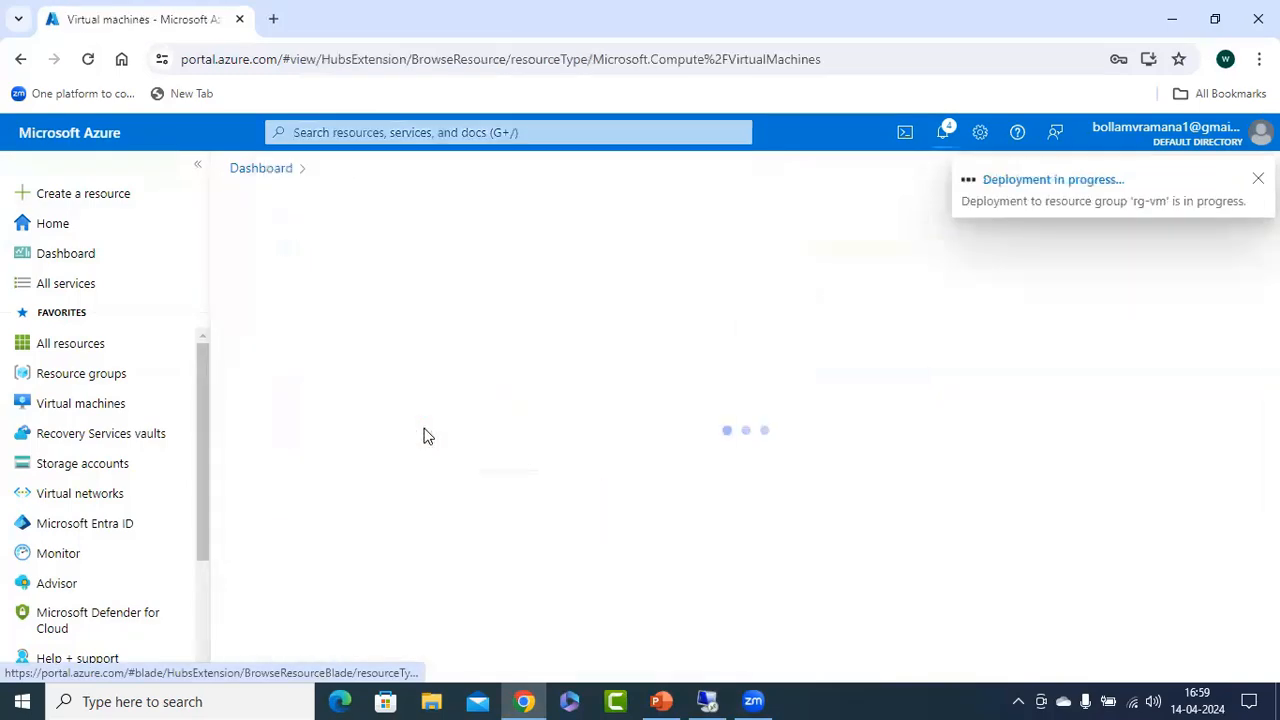
# Start creating a second virtual network and assign it to the Yafil subscription.
pyautogui.click(349, 131)
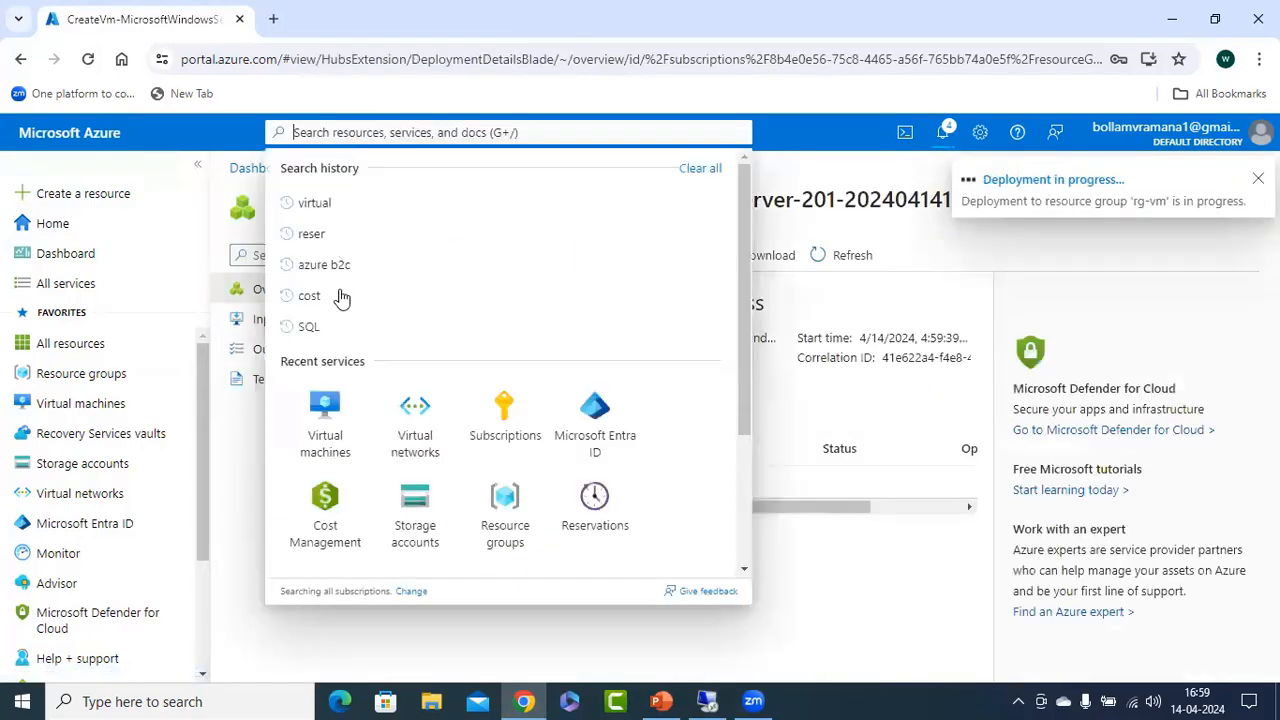
pyautogui.click(415, 412)
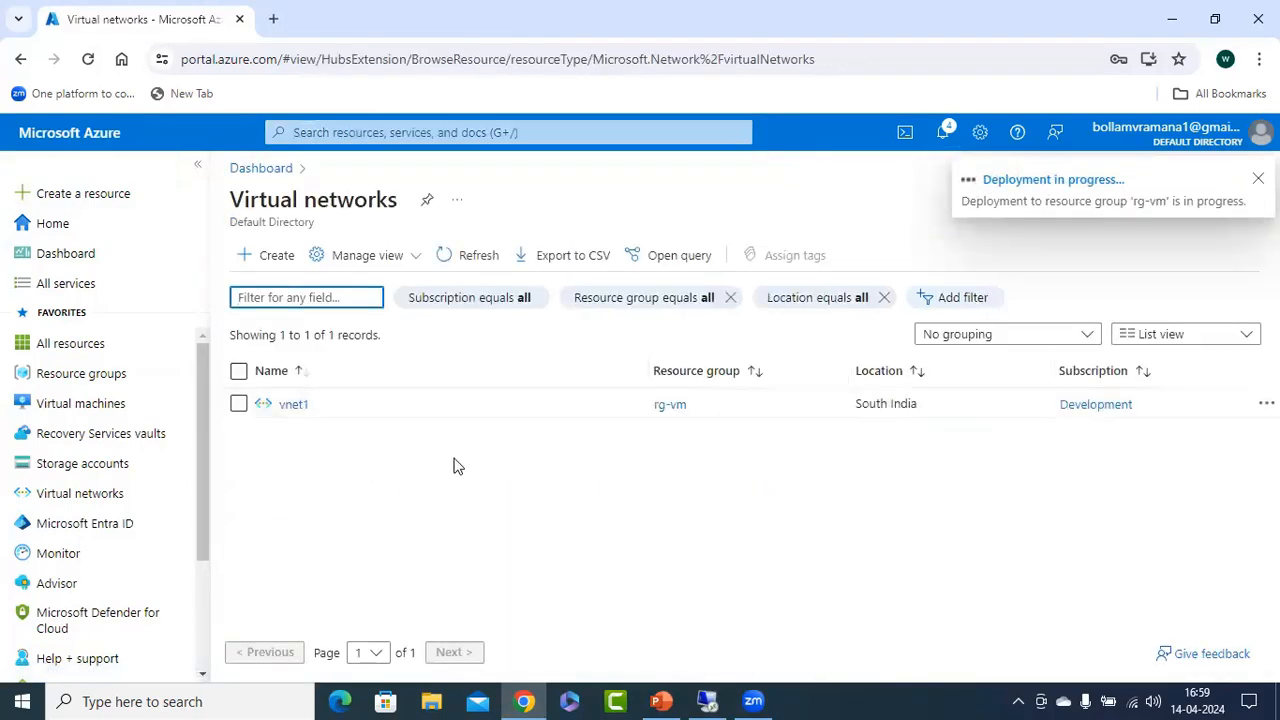
pyautogui.click(270, 255)
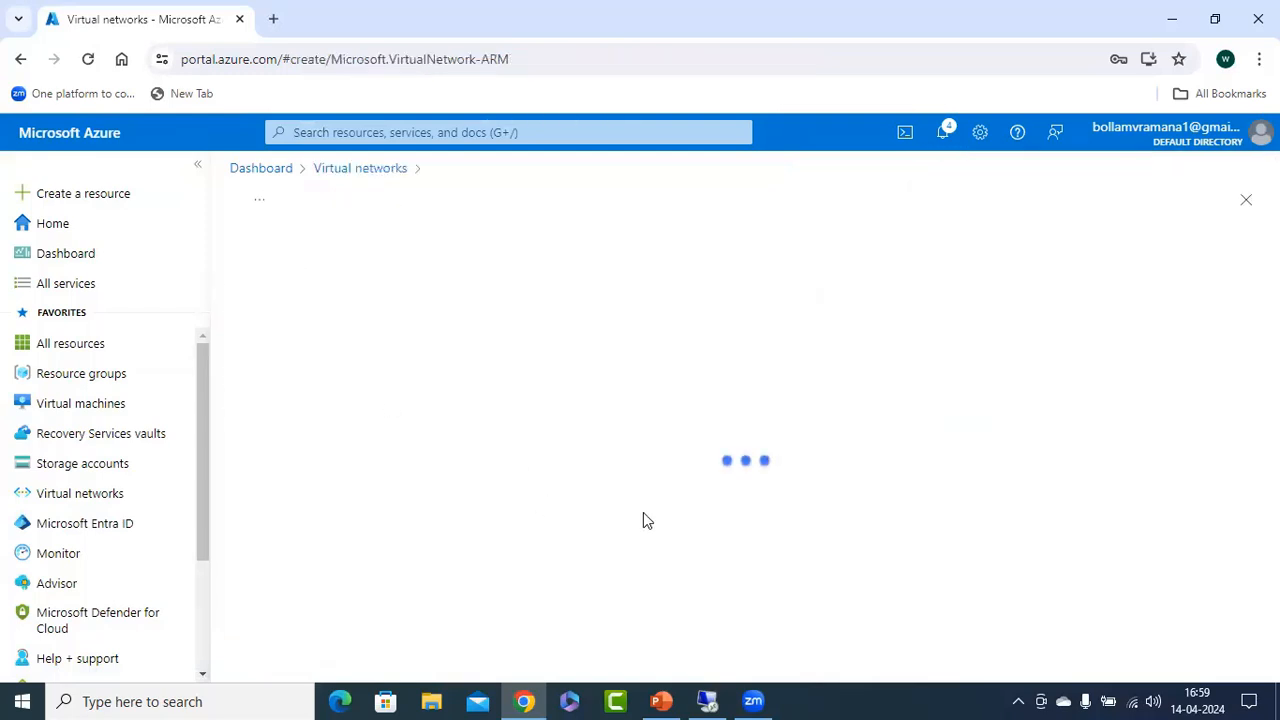
pyautogui.scroll(-2, 641, 505)
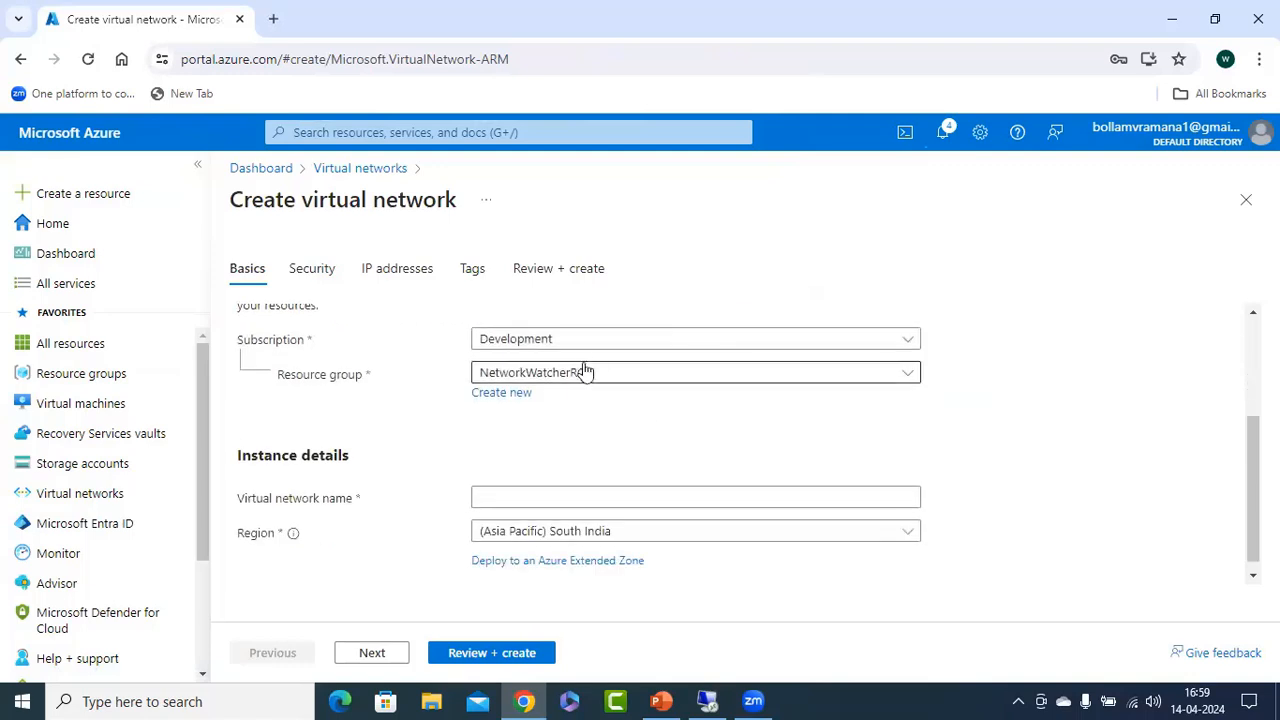
pyautogui.click(594, 338)
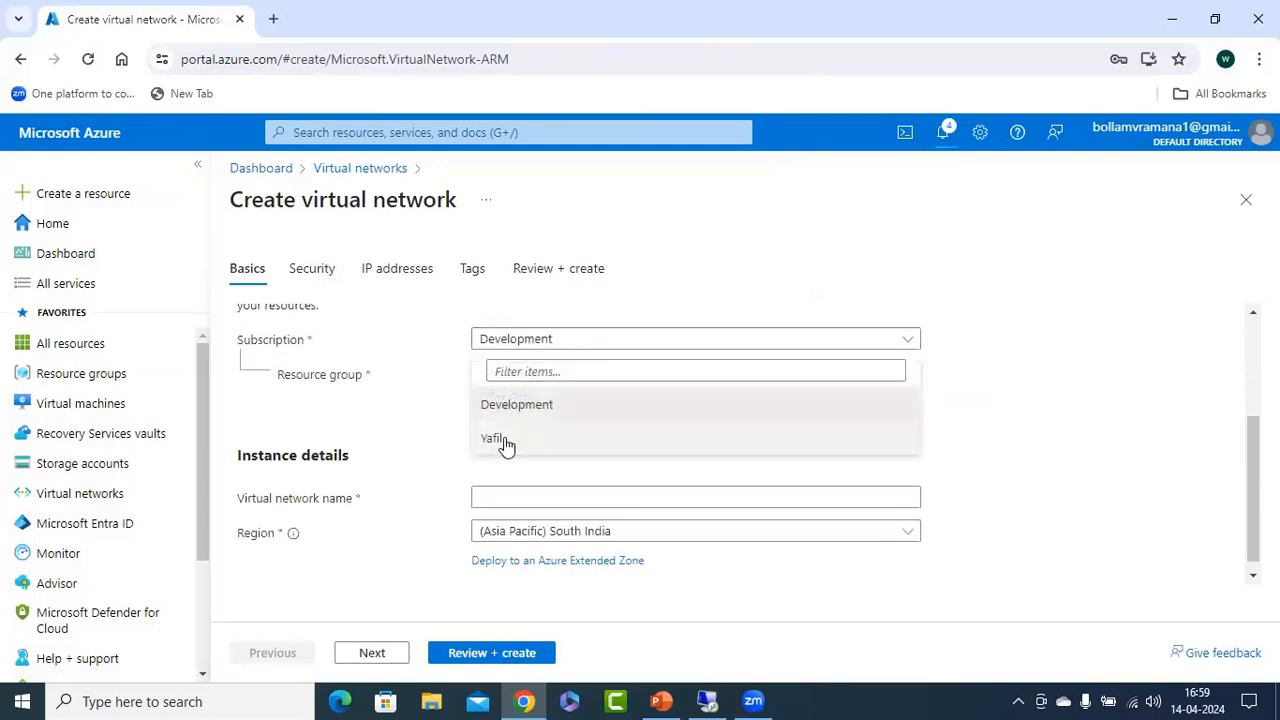
pyautogui.click(504, 437)
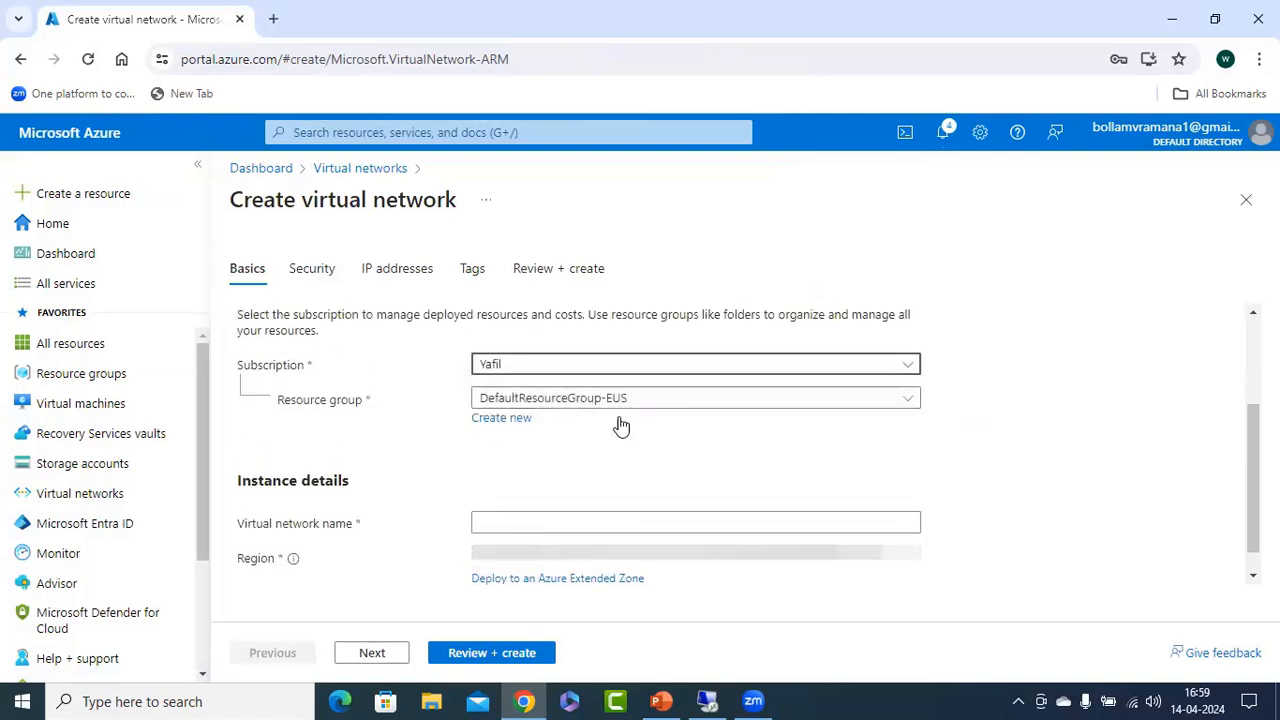
# Create the new resource group rg-vmtest for the network and name the virtual network vnet2.
pyautogui.click(496, 418)
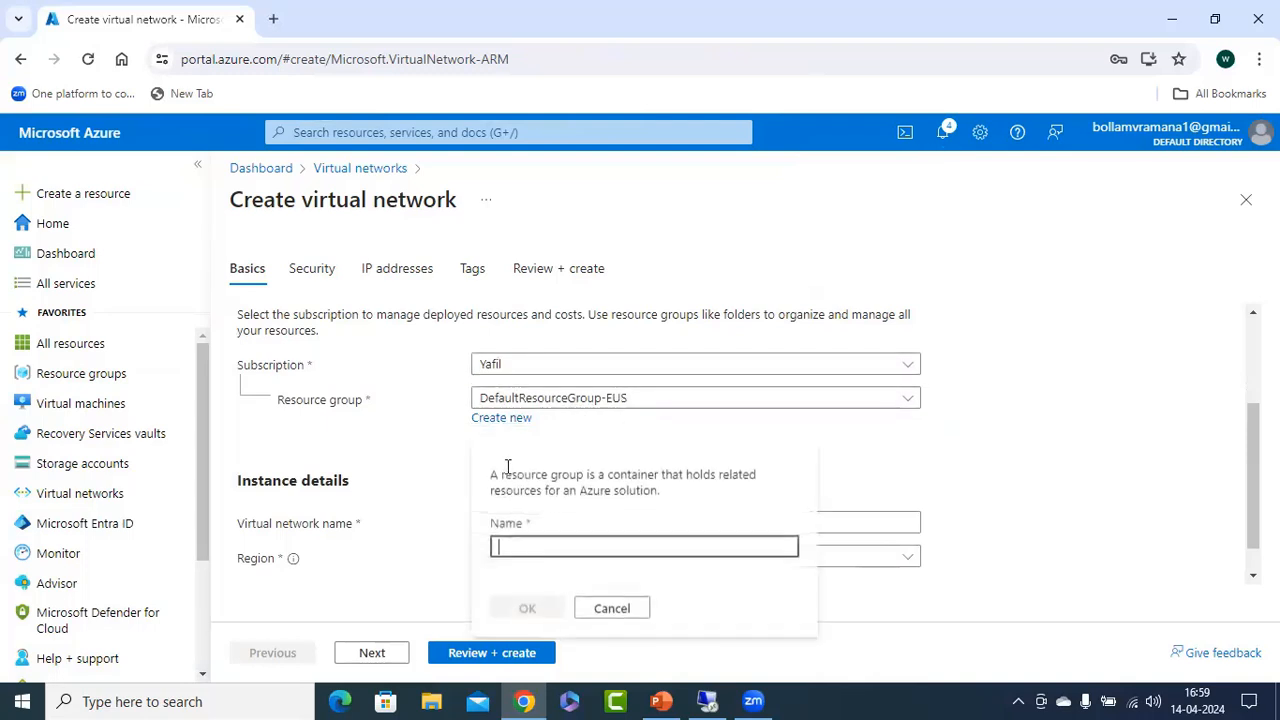
pyautogui.write('rg-vmtest')
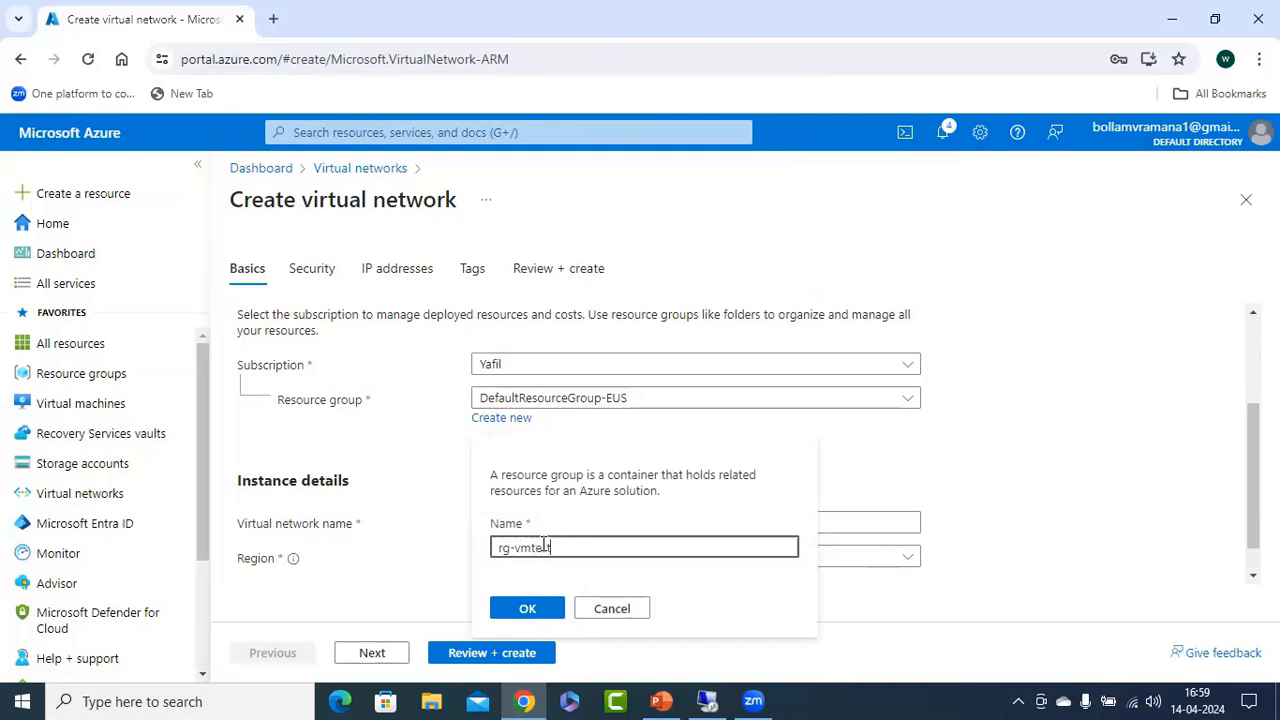
pyautogui.click(528, 608)
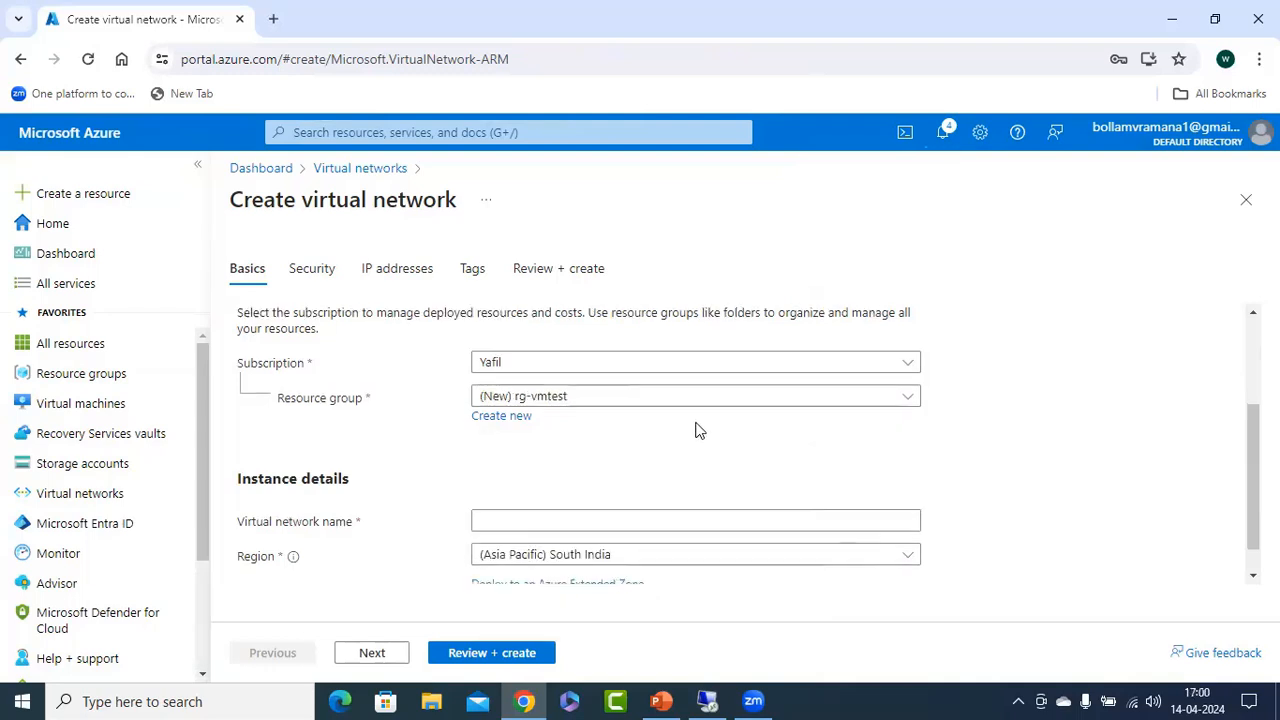
pyautogui.scroll(-1, 697, 430)
pyautogui.click(517, 481)
pyautogui.write('vnet')
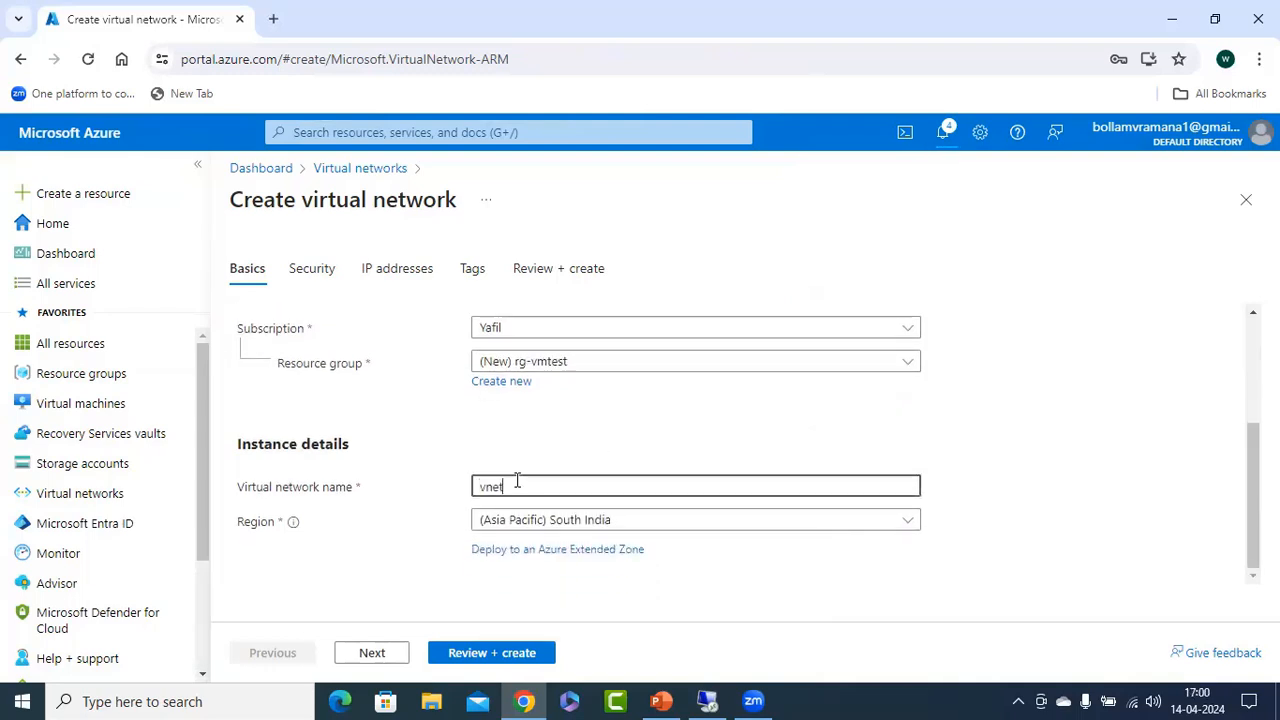
pyautogui.write('1')
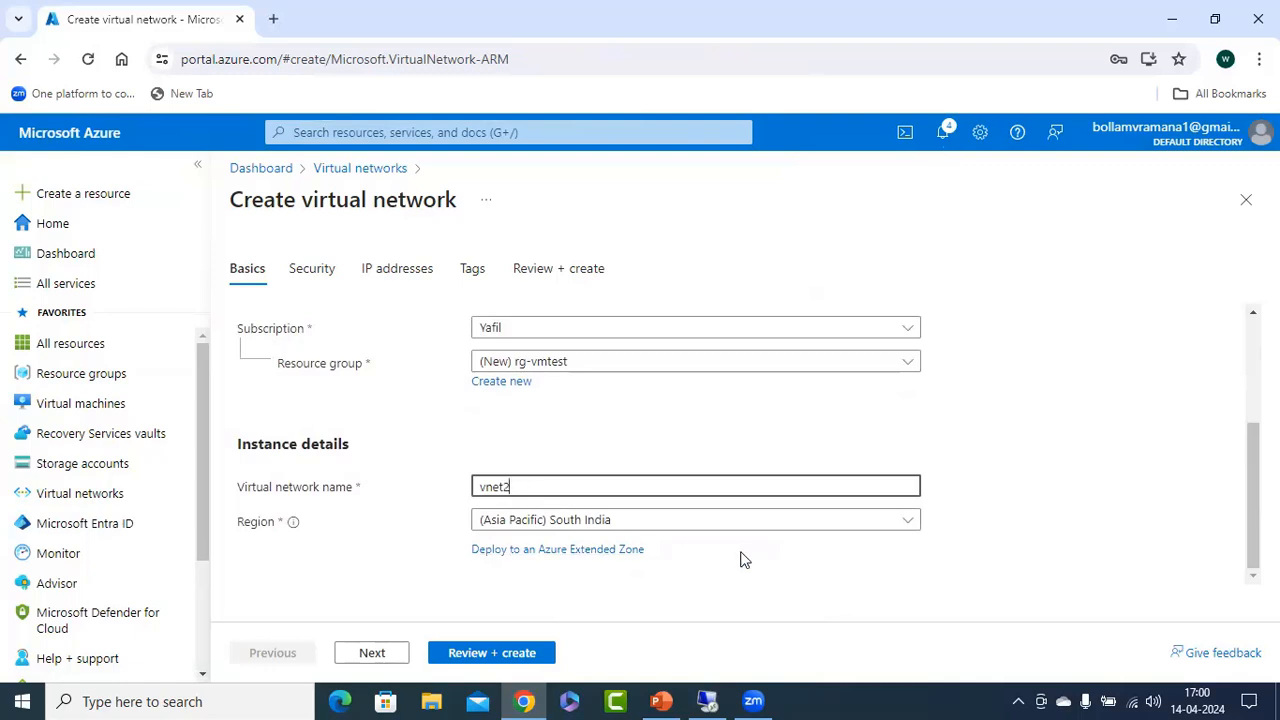
# Keep the default security settings and set vnet2's IPv4 address space to 172.17.0.0/16.
pyautogui.click(372, 652)
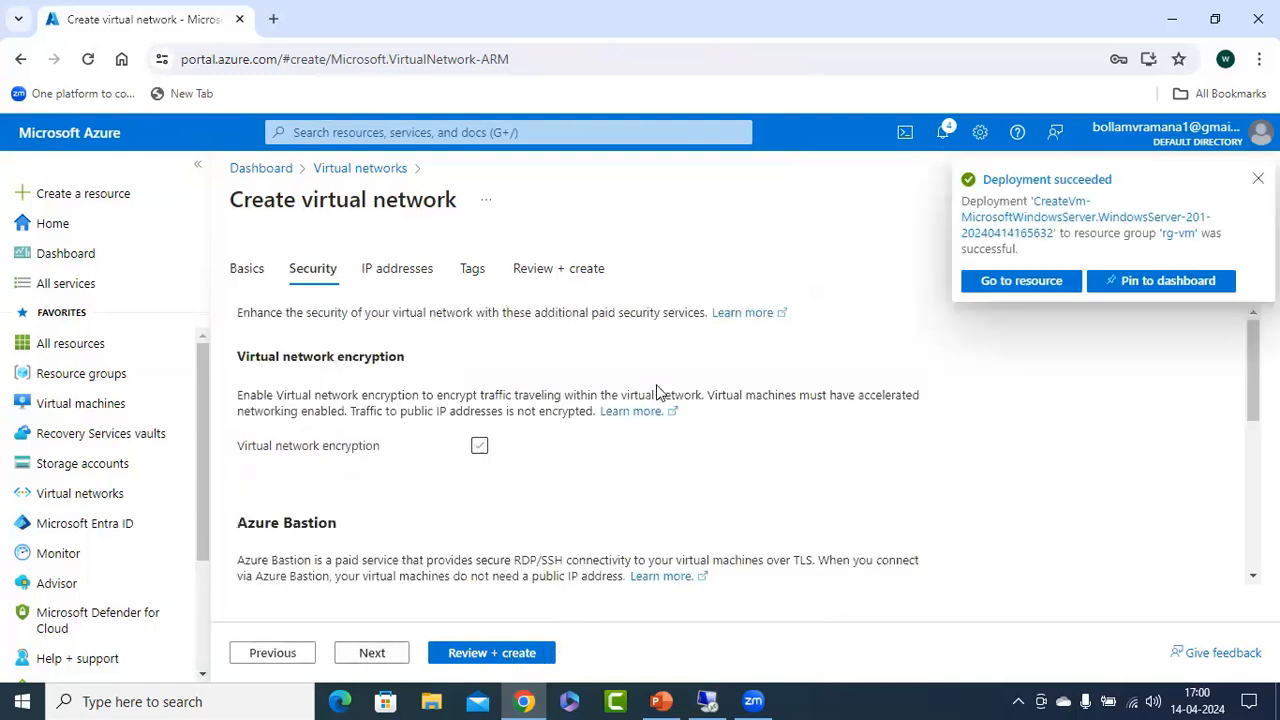
pyautogui.click(366, 655)
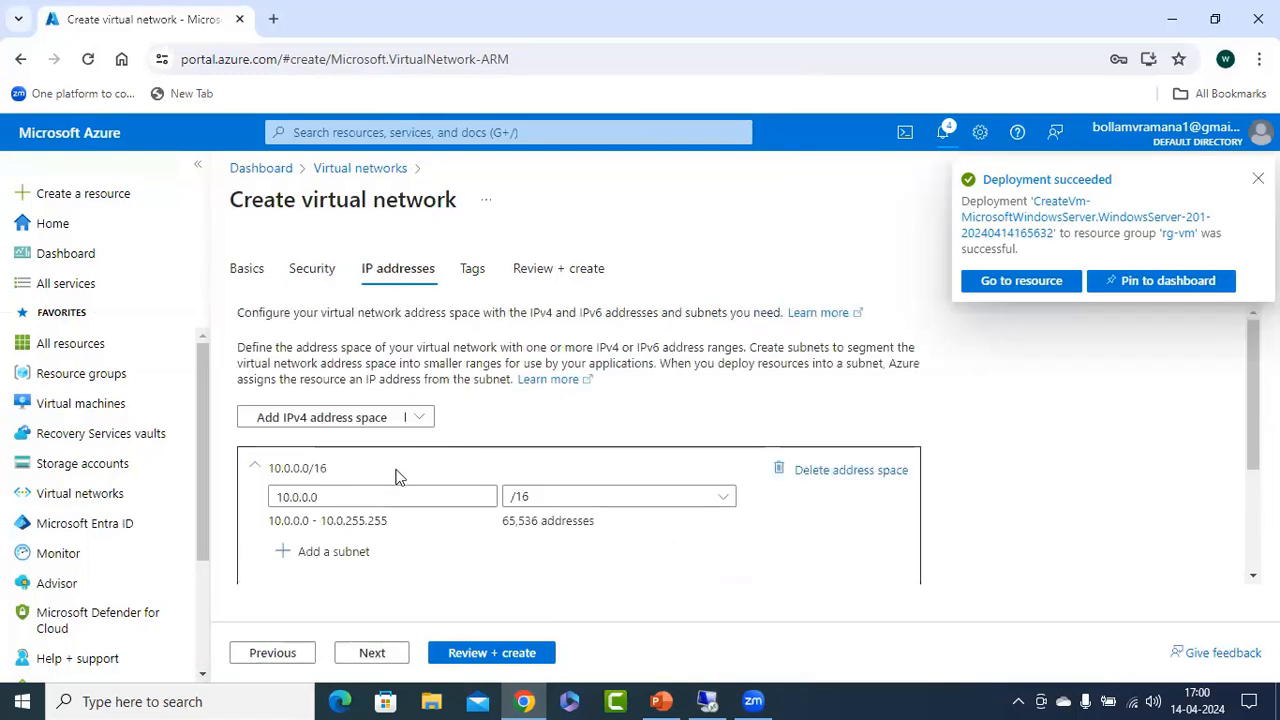
pyautogui.moveTo(350, 486); pyautogui.dragTo(268, 497)
pyautogui.write('1')
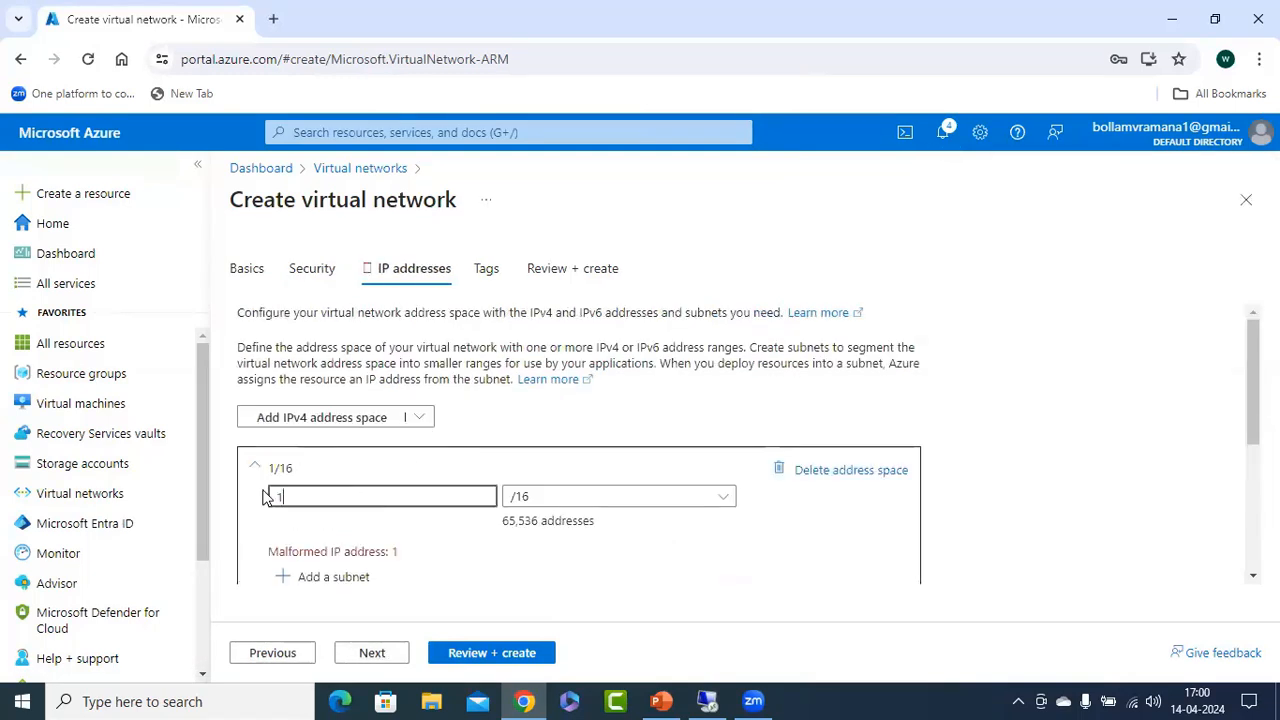
pyautogui.write('72.17.0.0')
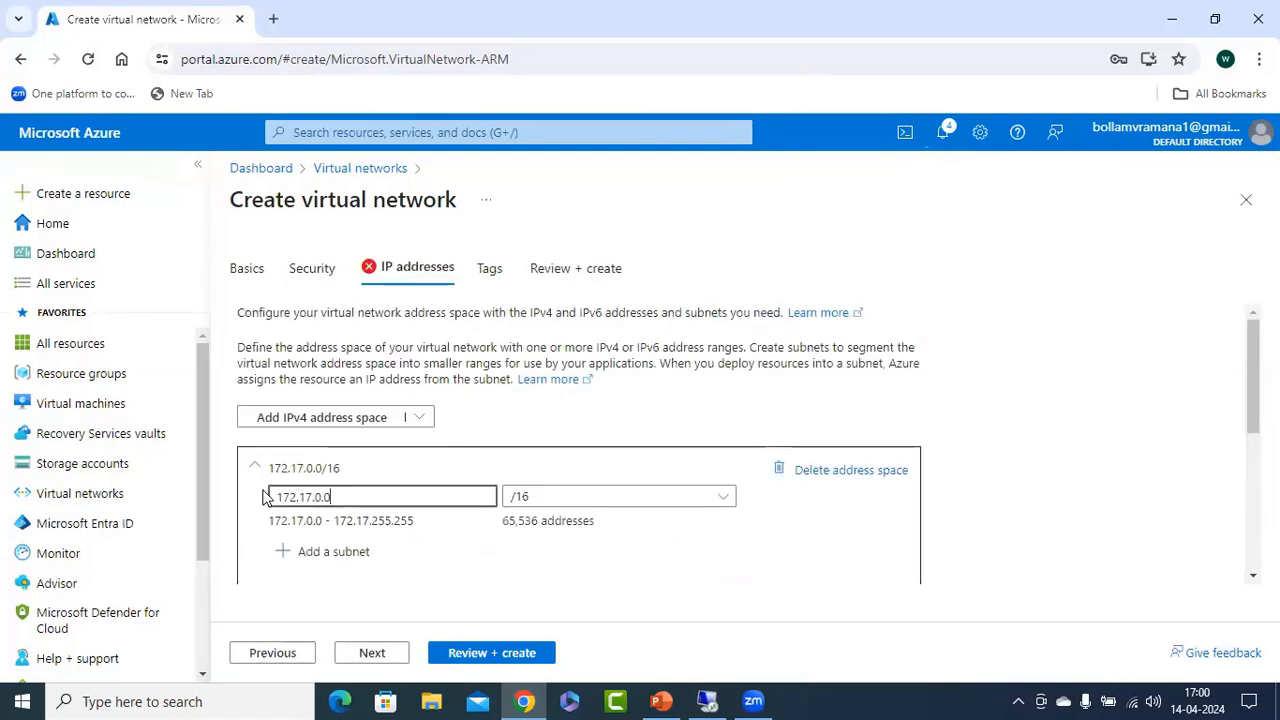
# Add a subnet named s1 to vnet2, keeping the range 172.17.0.0/24 and the other default options.
pyautogui.click(364, 560)
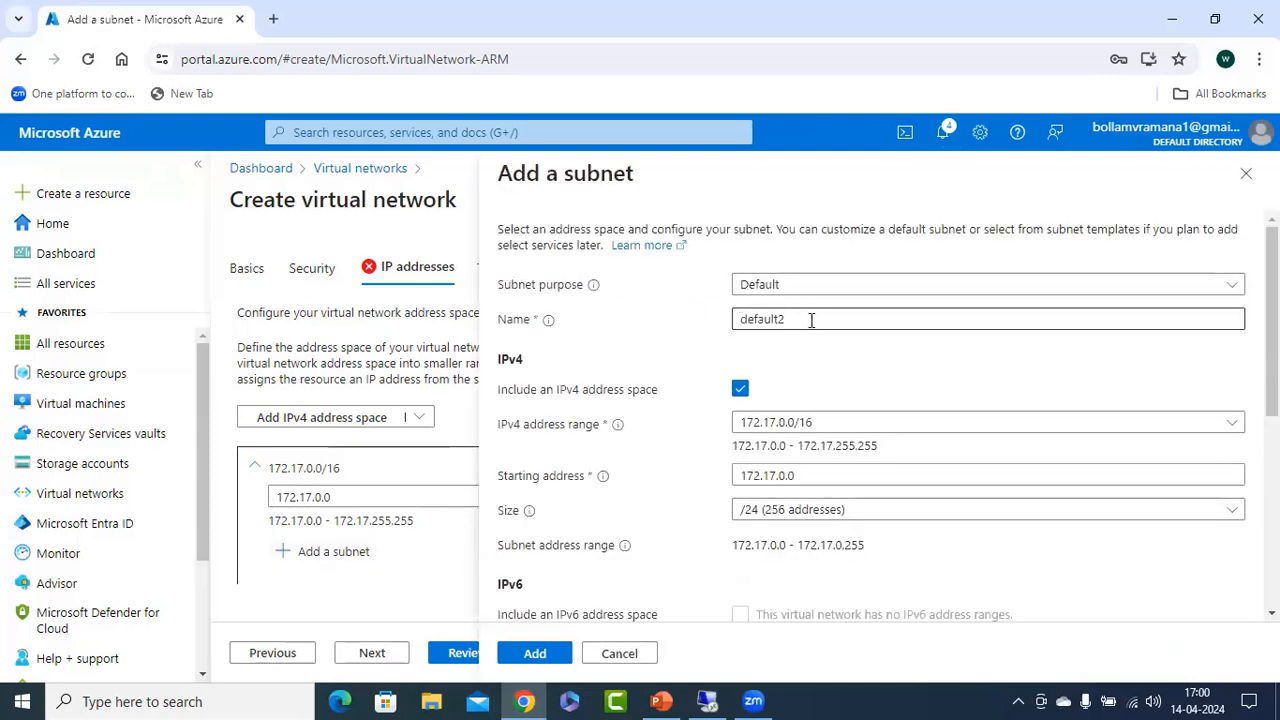
pyautogui.moveTo(812, 320); pyautogui.dragTo(672, 325)
pyautogui.write('s')
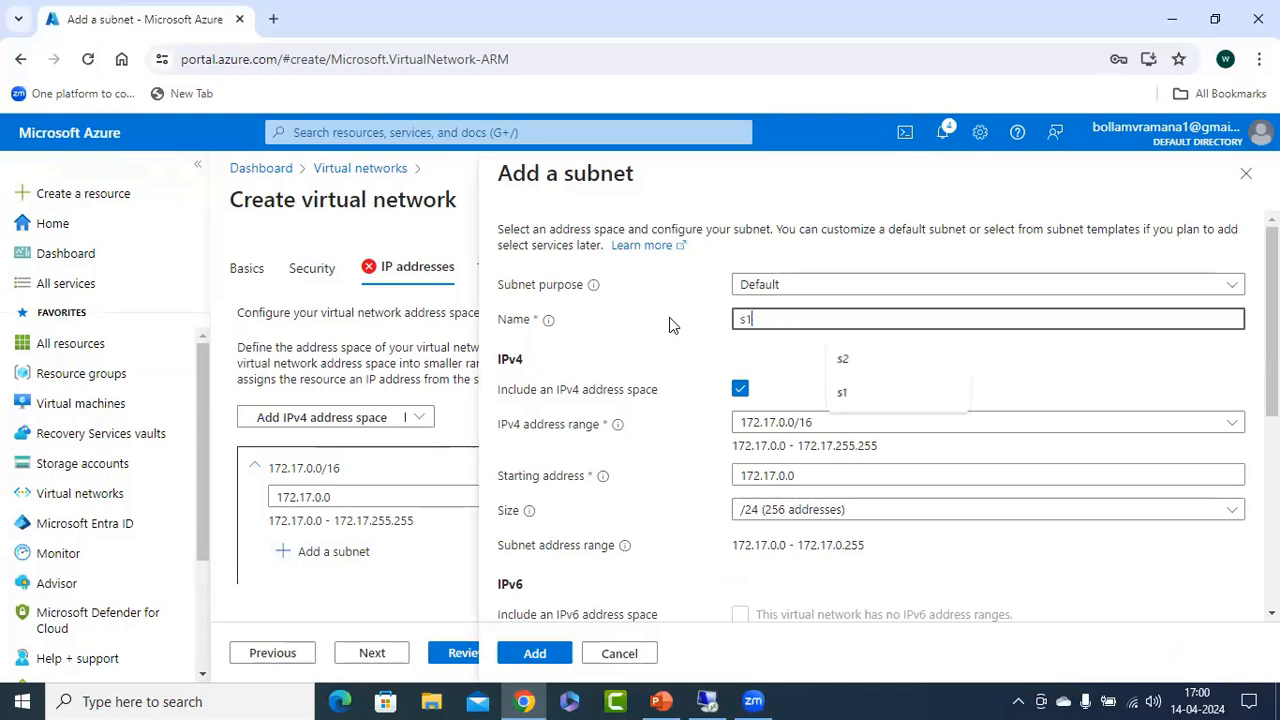
pyautogui.press('BackSpace')
pyautogui.write('s1')
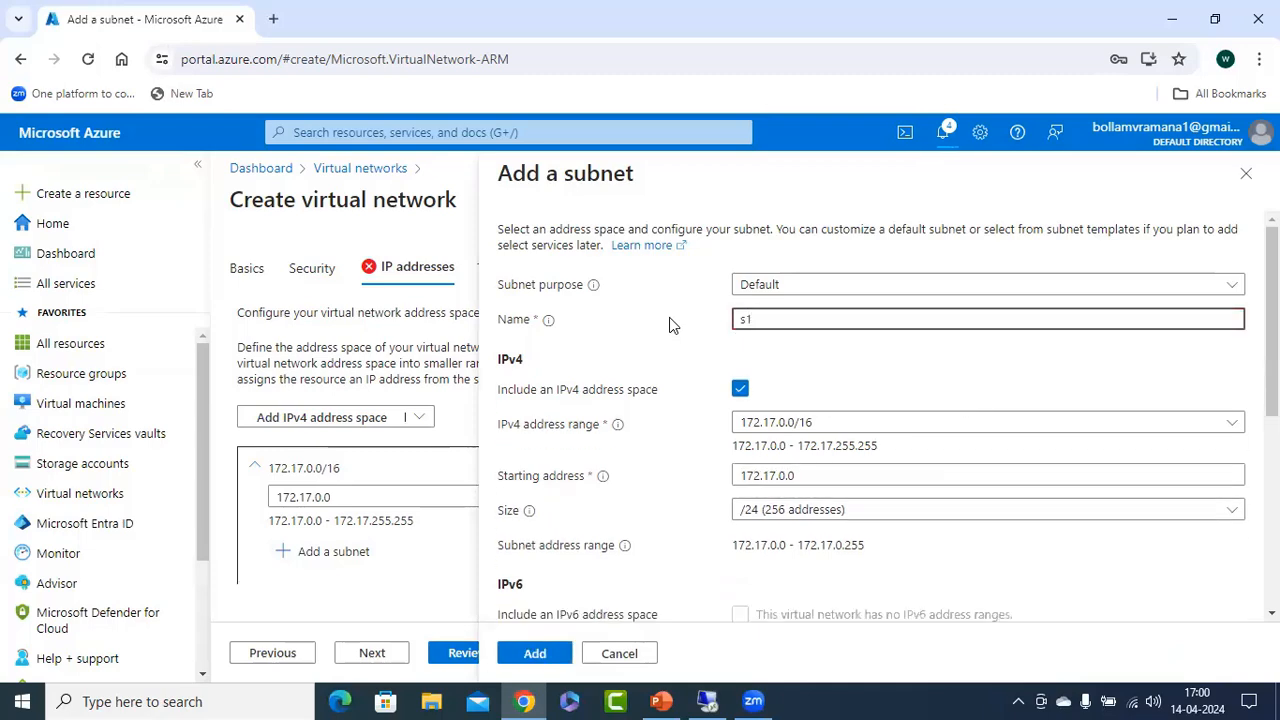
pyautogui.scroll(-5, 862, 545)
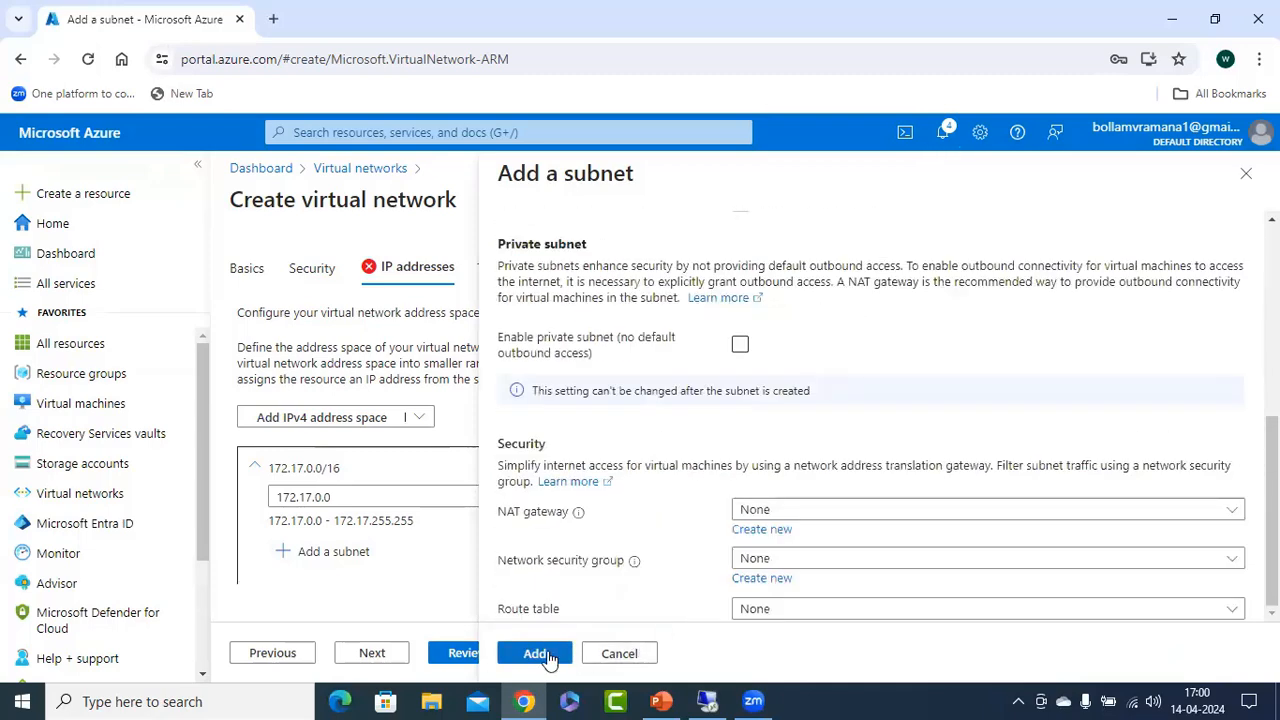
pyautogui.click(535, 653)
# Add a second subnet named s2 to vnet2 with the range 172.17.1.0/24.
pyautogui.click(336, 573)
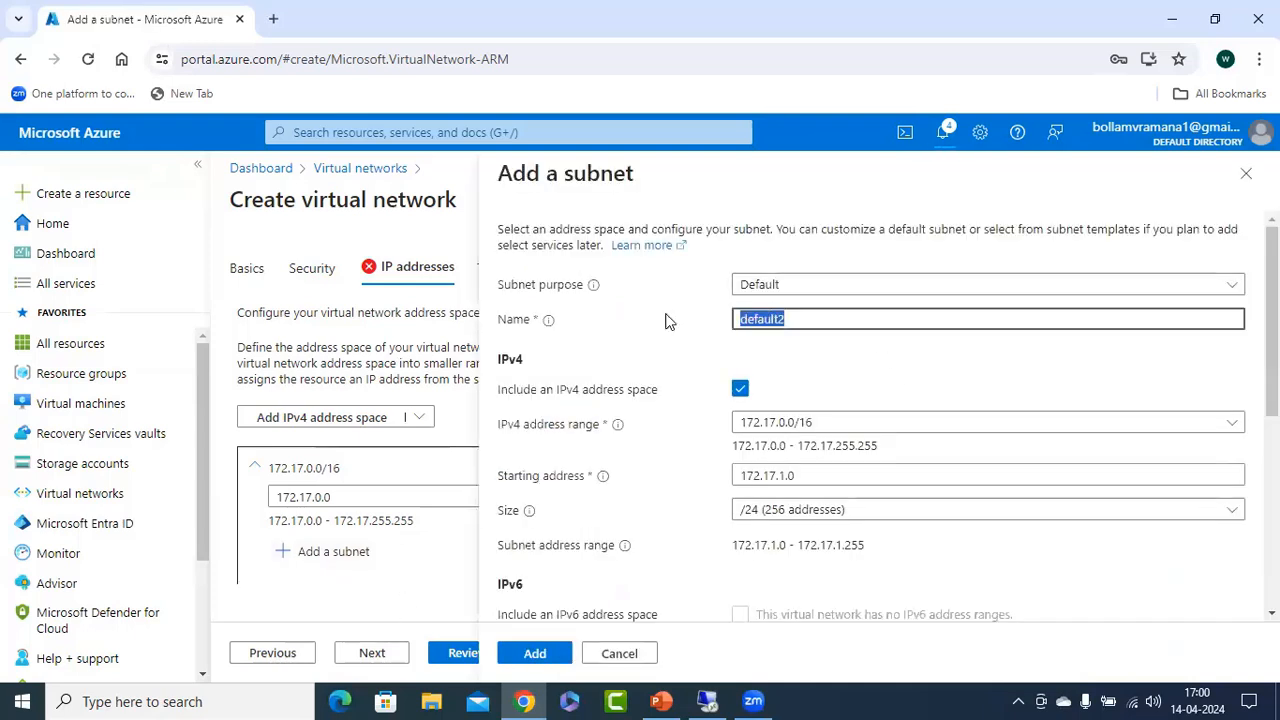
pyautogui.write('s2')
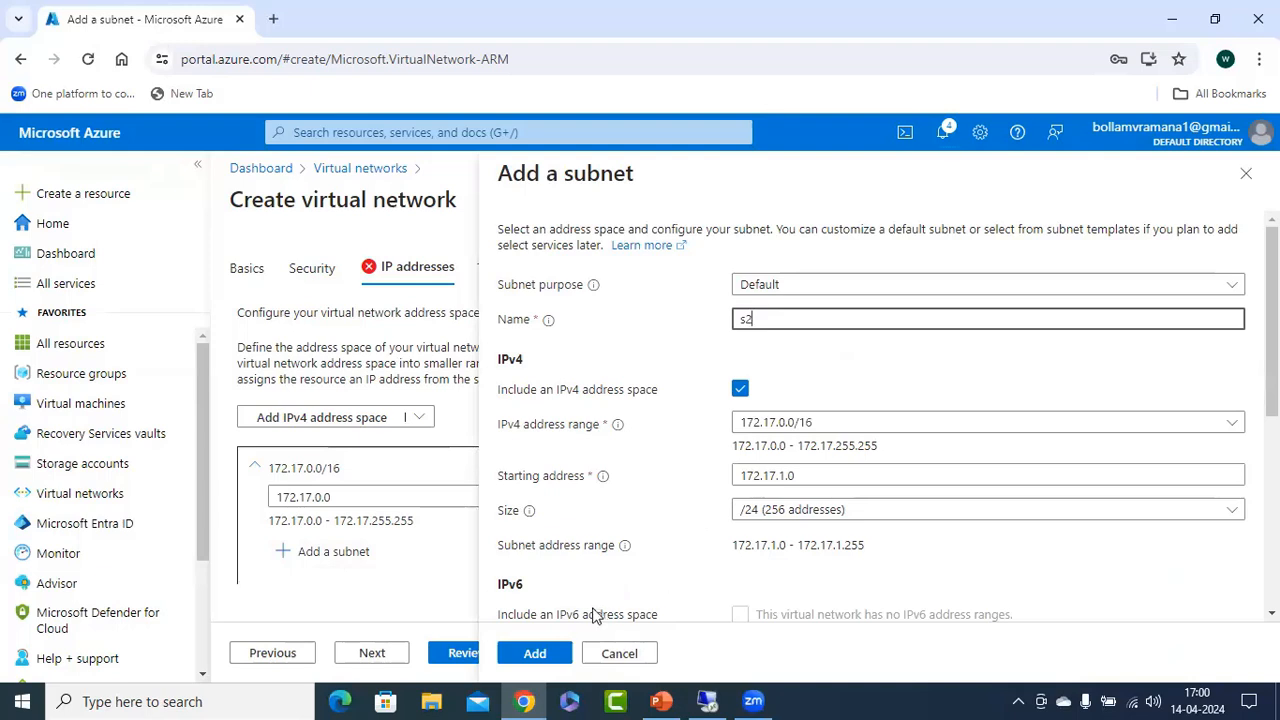
pyautogui.click(550, 658)
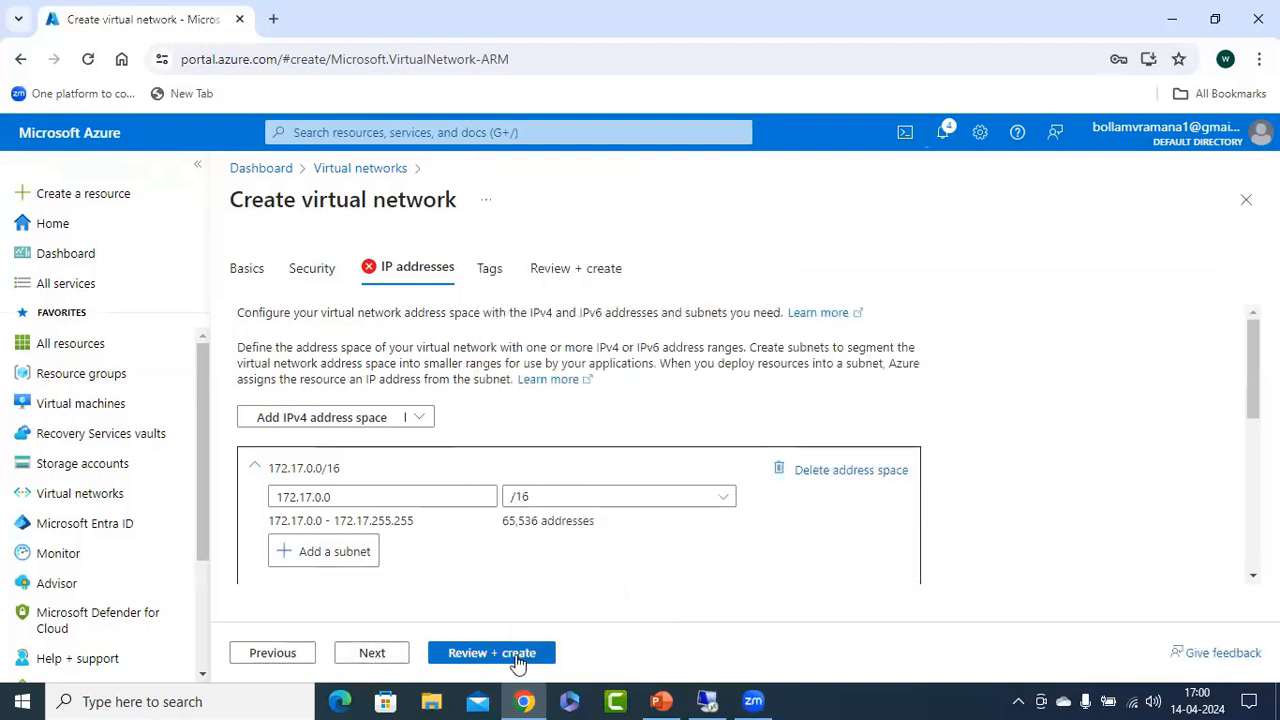
# Delete the default 10.0.0.0/24 subnet from vnet2, then validate the configuration and create the network.
pyautogui.click(517, 656)
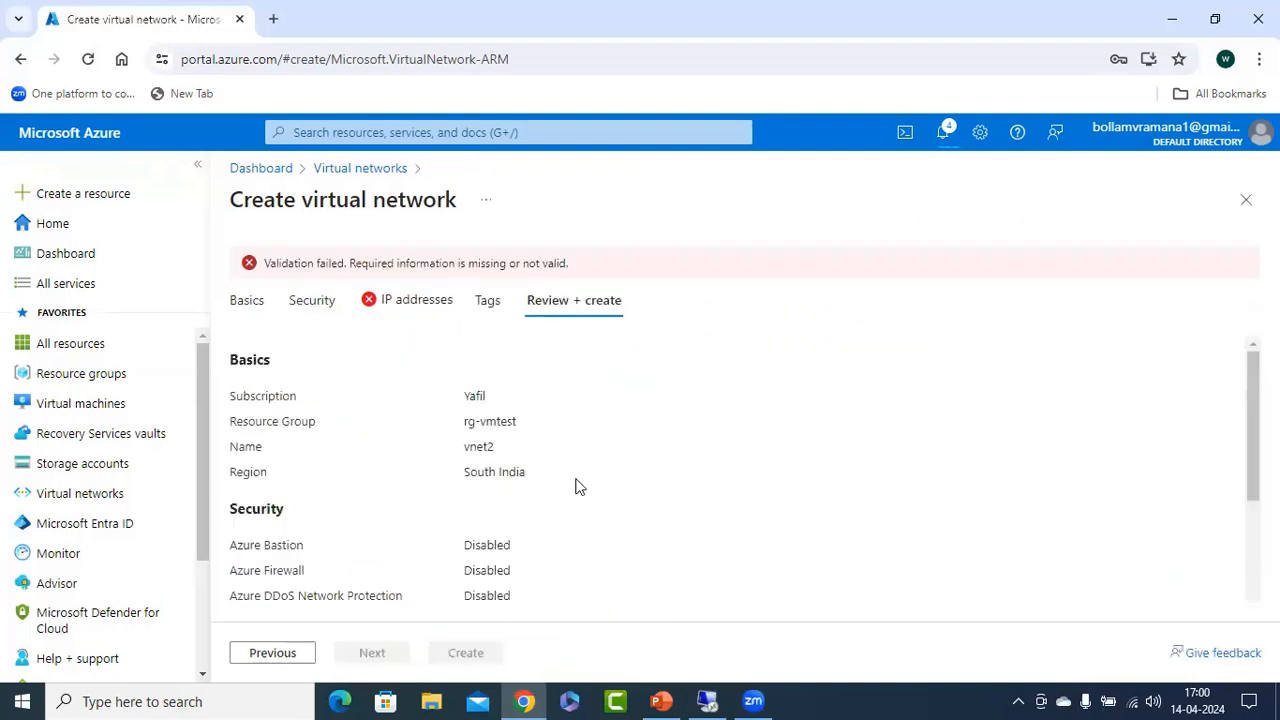
pyautogui.click(407, 302)
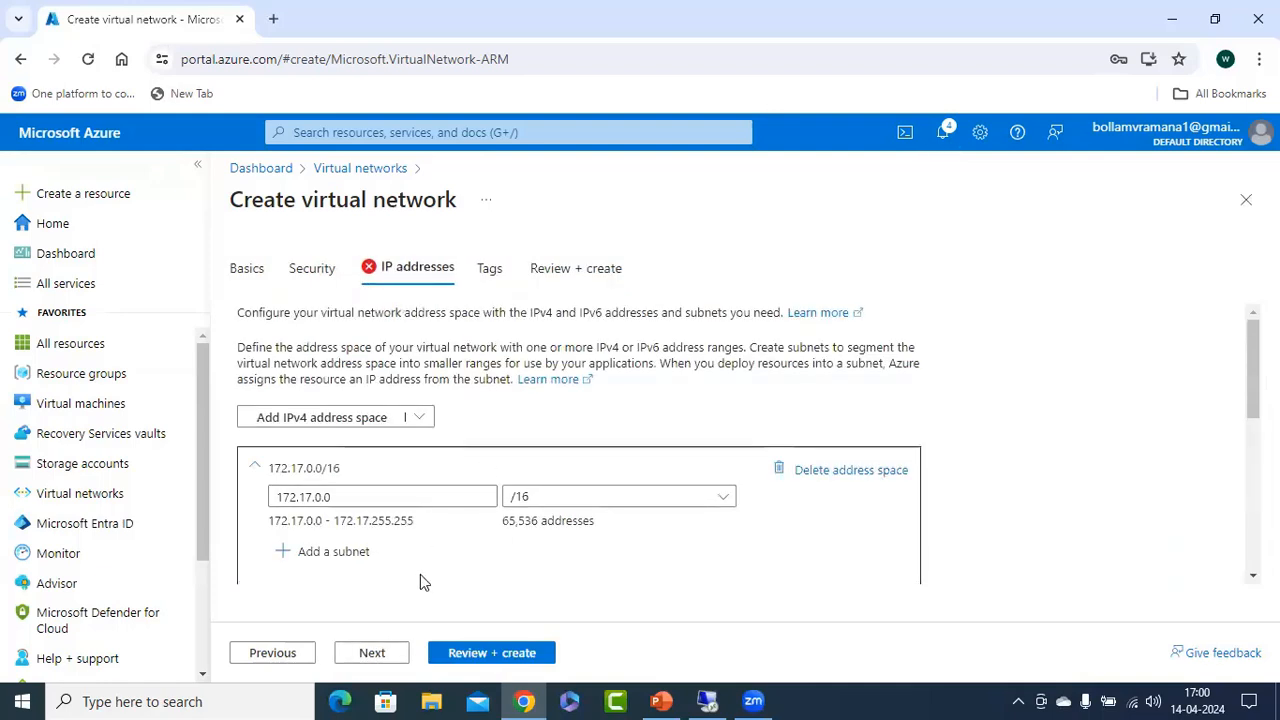
pyautogui.scroll(-3, 420, 575)
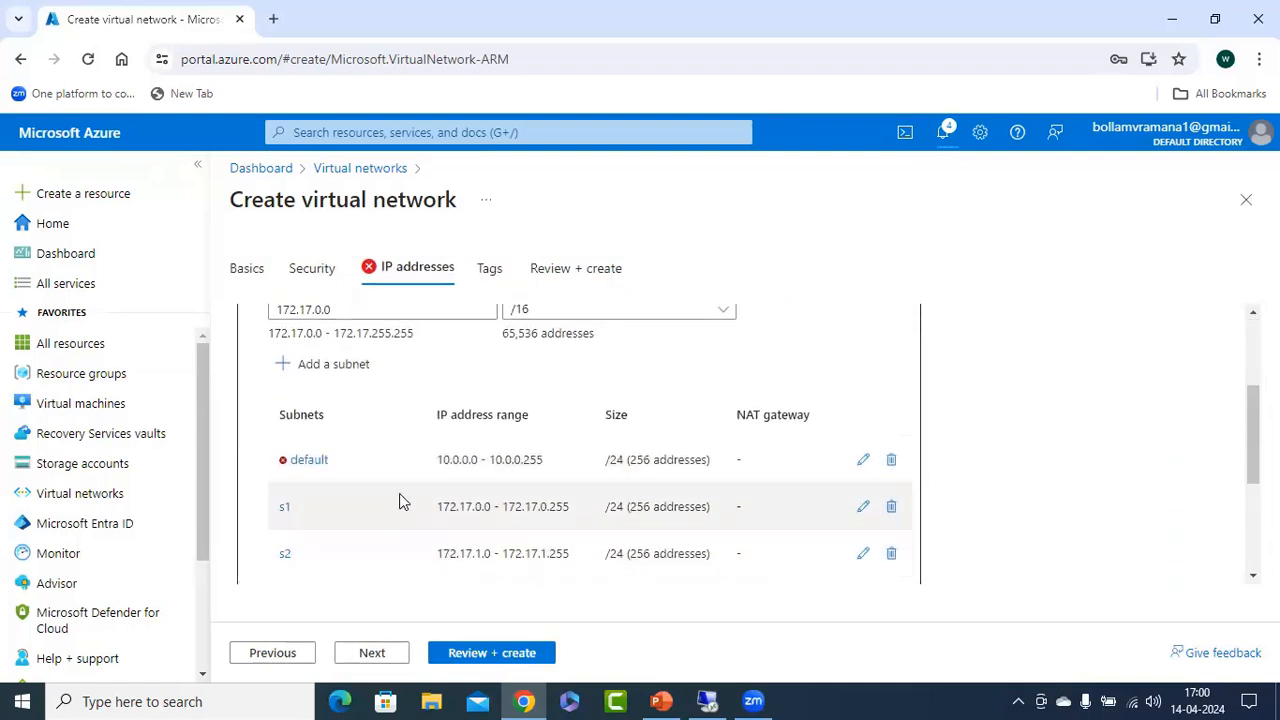
pyautogui.click(891, 459)
pyautogui.click(512, 658)
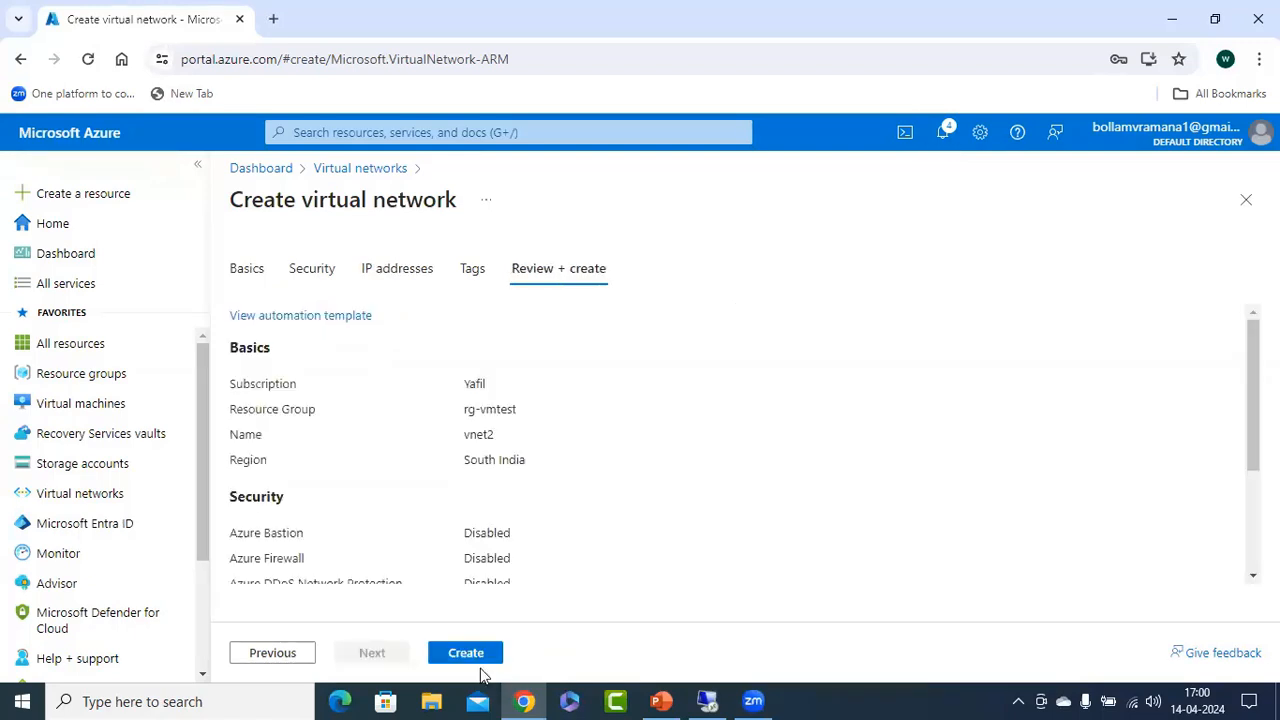
pyautogui.click(495, 652)
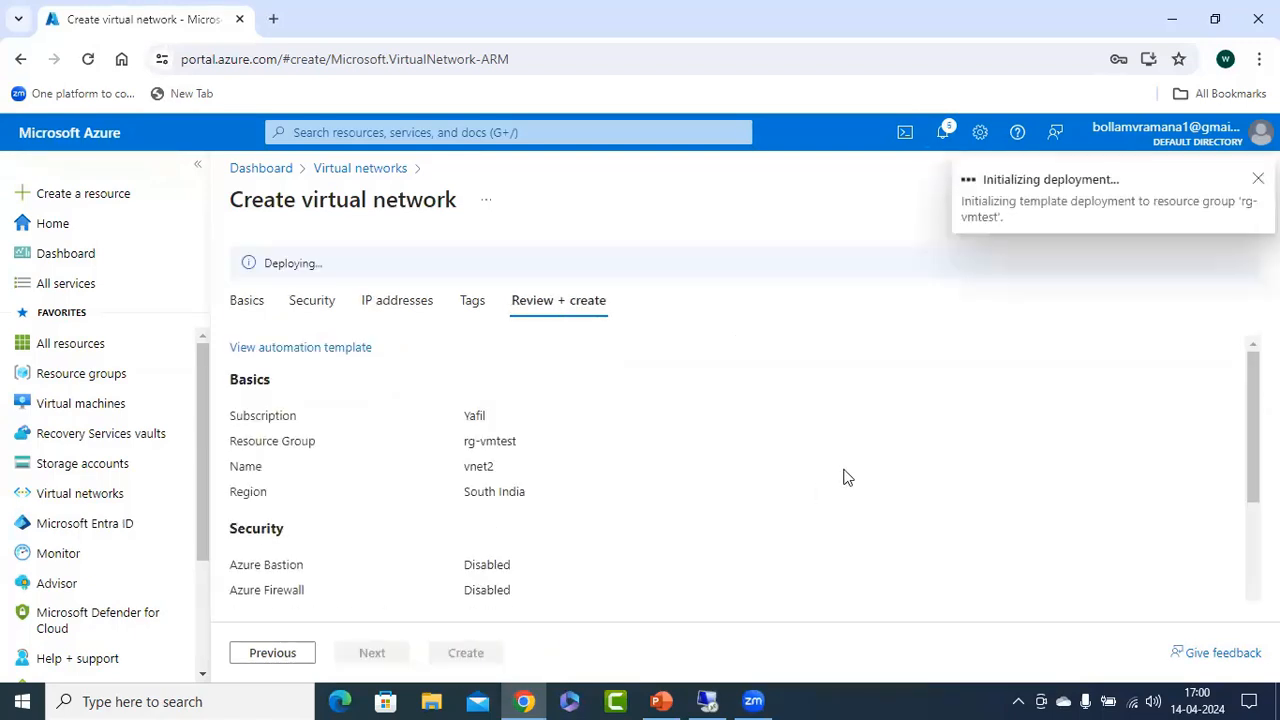
# Switch to the PowerPoint peering diagram and copy the vm1 and vm2 labels onto the S1 and S2 subnets of Vnet2.
pyautogui.click(661, 701)
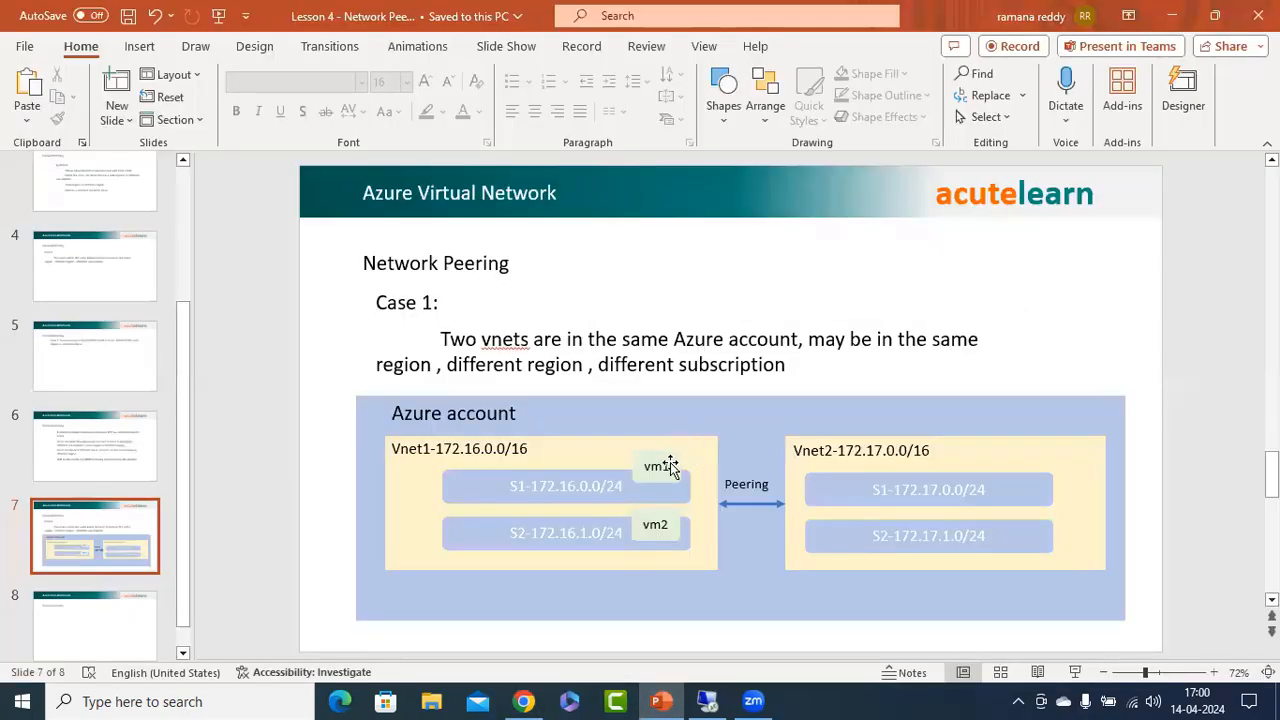
pyautogui.click(660, 465)
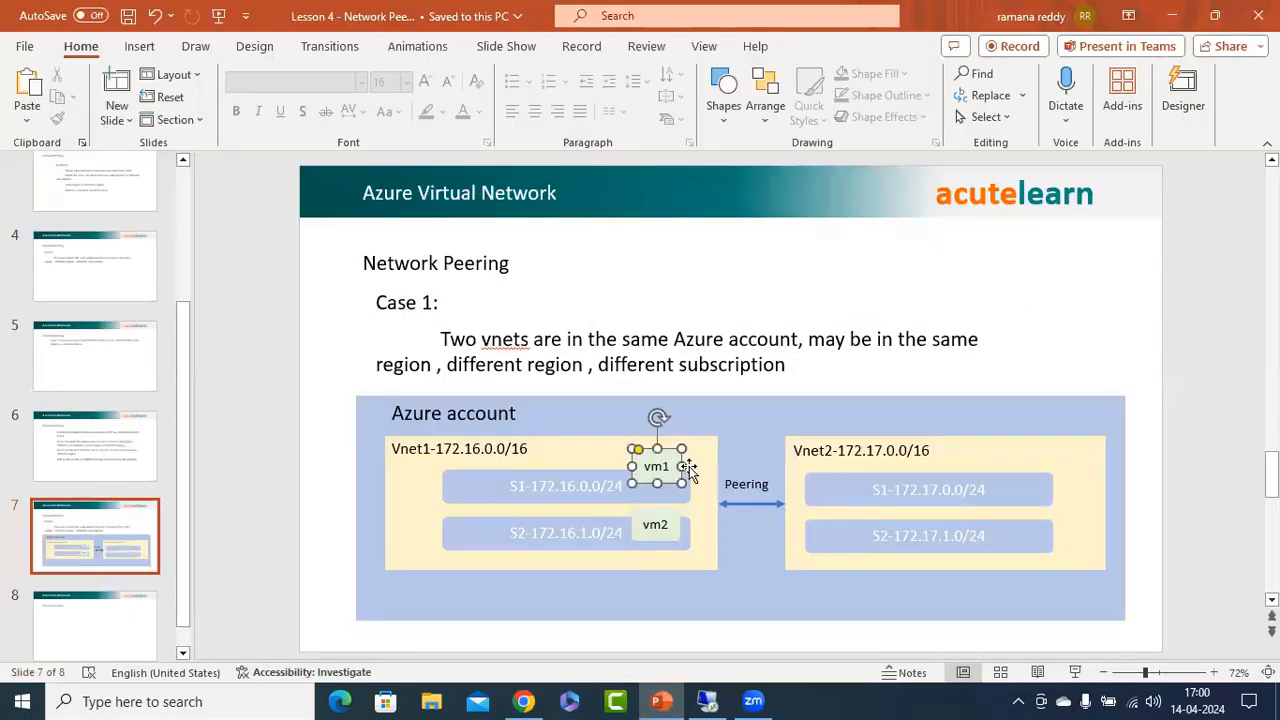
pyautogui.keyDown('shift'); pyautogui.click(682, 530); pyautogui.keyUp('shift')
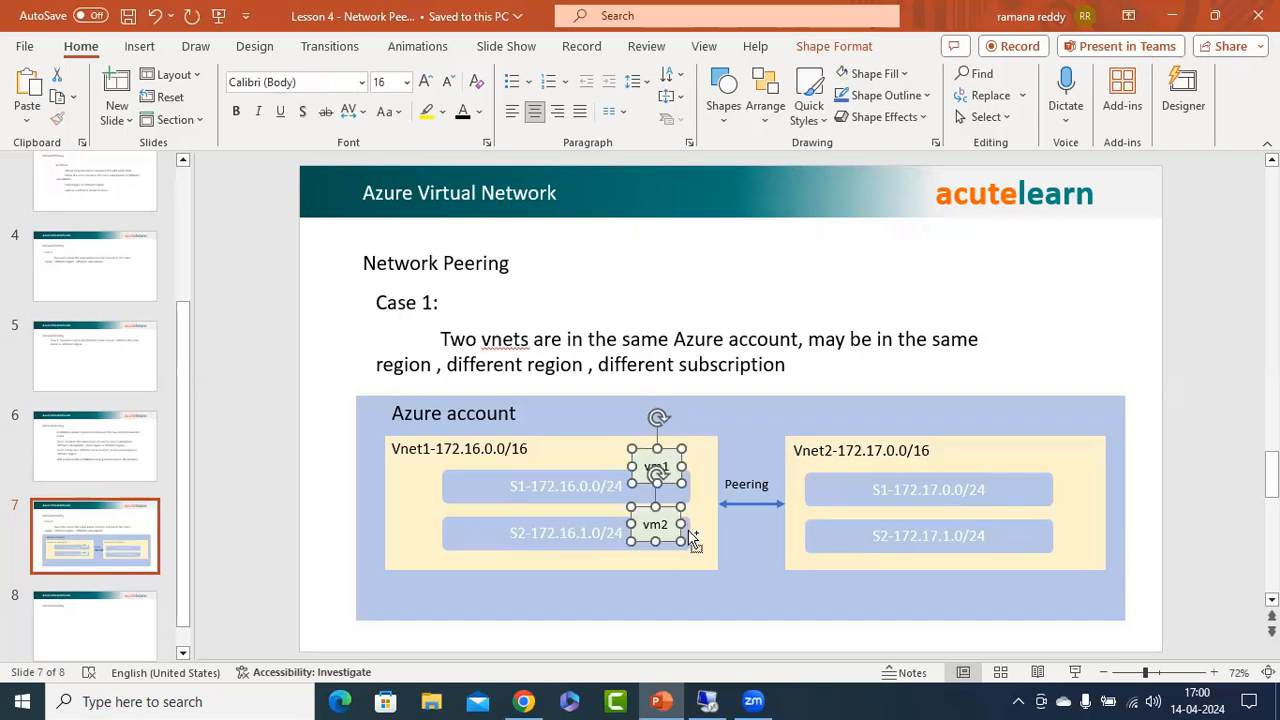
pyautogui.hotkey('ctrl', 'c')
pyautogui.hotkey('ctrl', 'v')
pyautogui.moveTo(690, 478); pyautogui.dragTo(1030, 460)
# Rename the copied labels in the Vnet2 box to vm3 and vm4.
pyautogui.click(1030, 462)
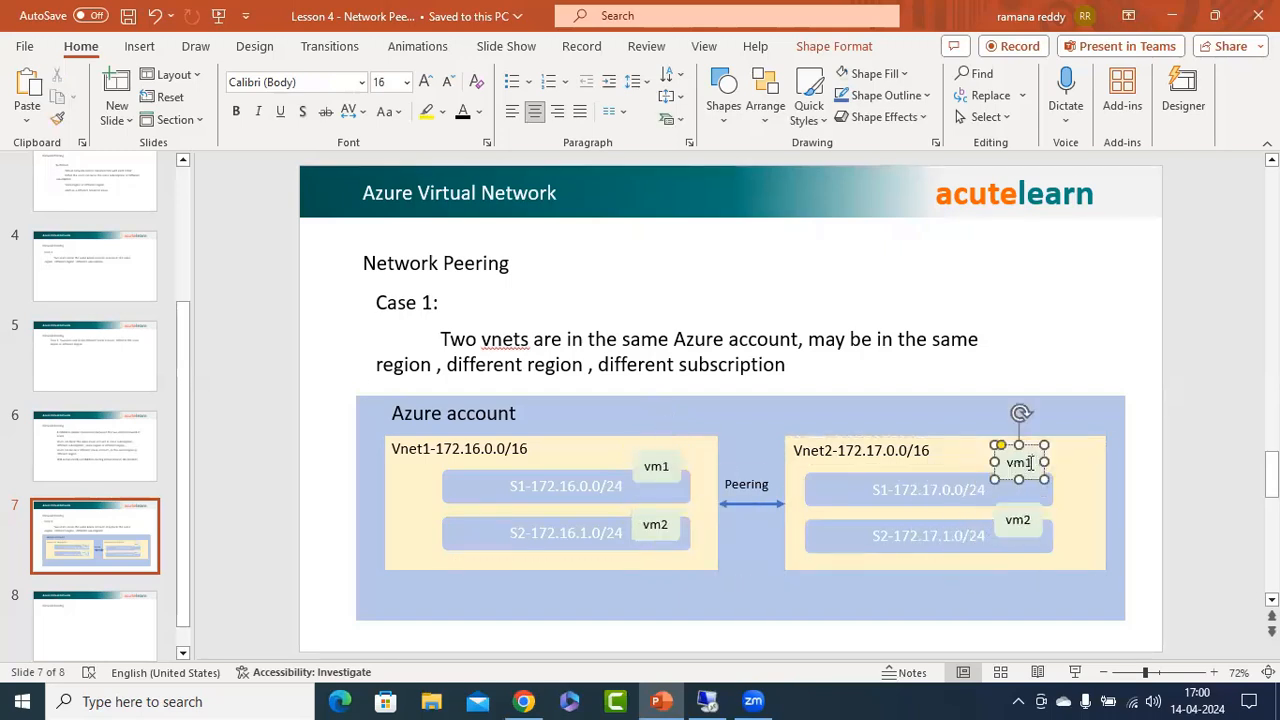
pyautogui.press('BackSpace')
pyautogui.click(1029, 518)
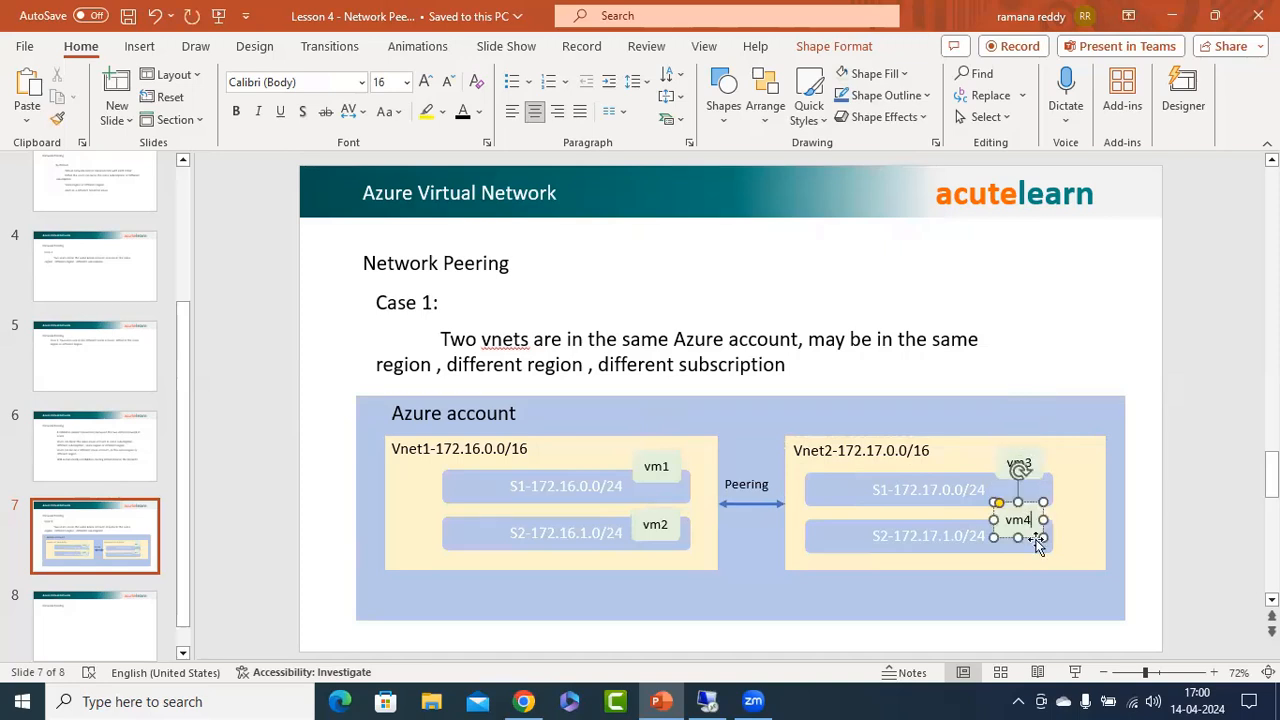
pyautogui.click(1191, 441)
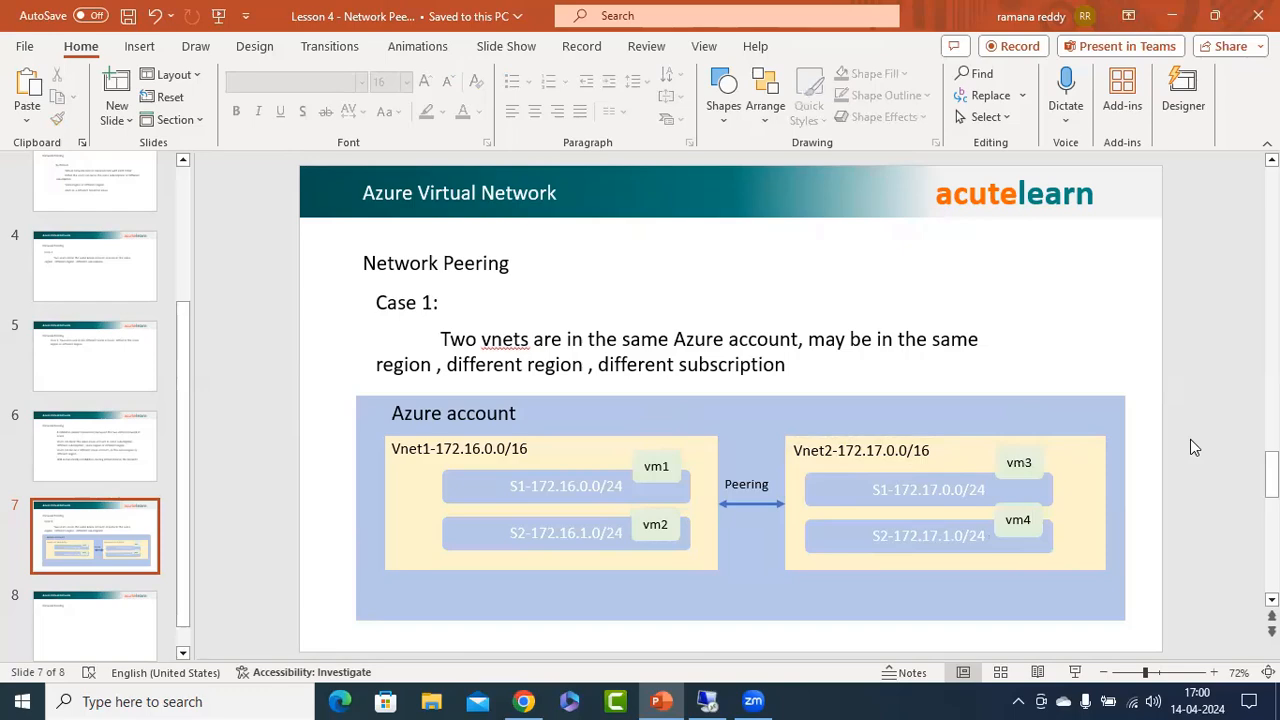
# Return to the Azure portal and check the notifications for the status of the deployments.
pyautogui.click(1172, 16)
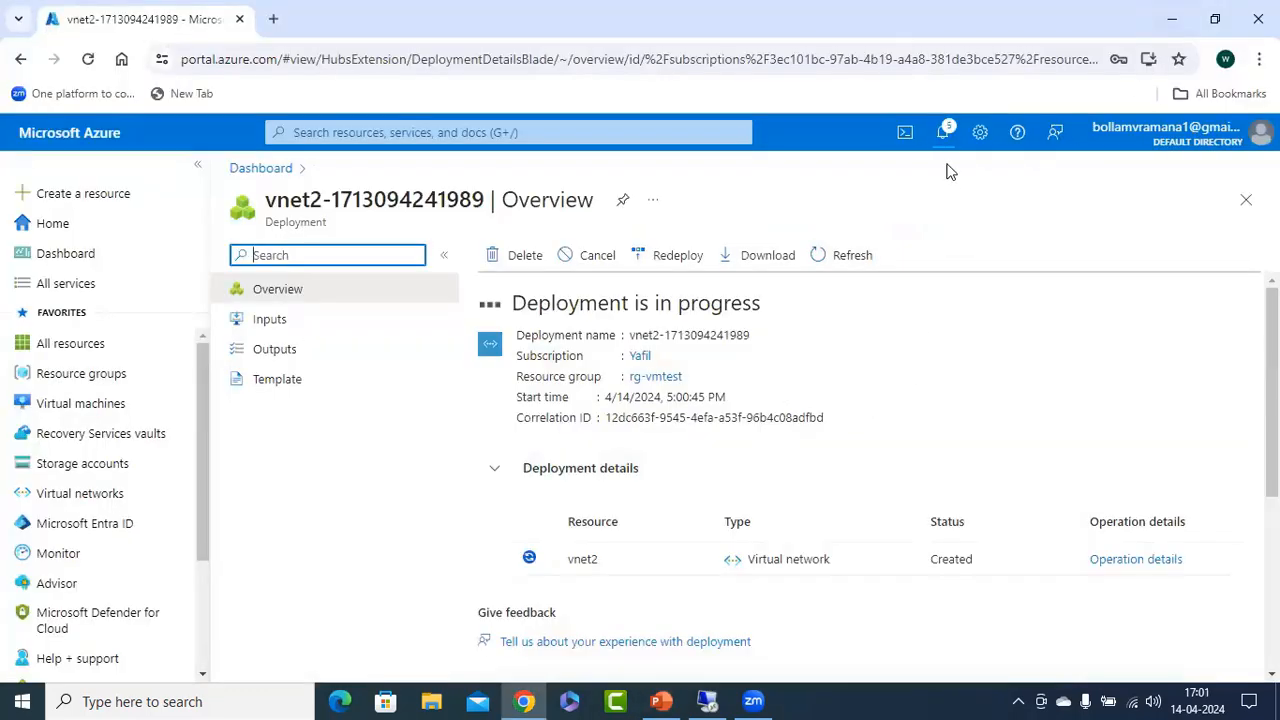
pyautogui.click(942, 133)
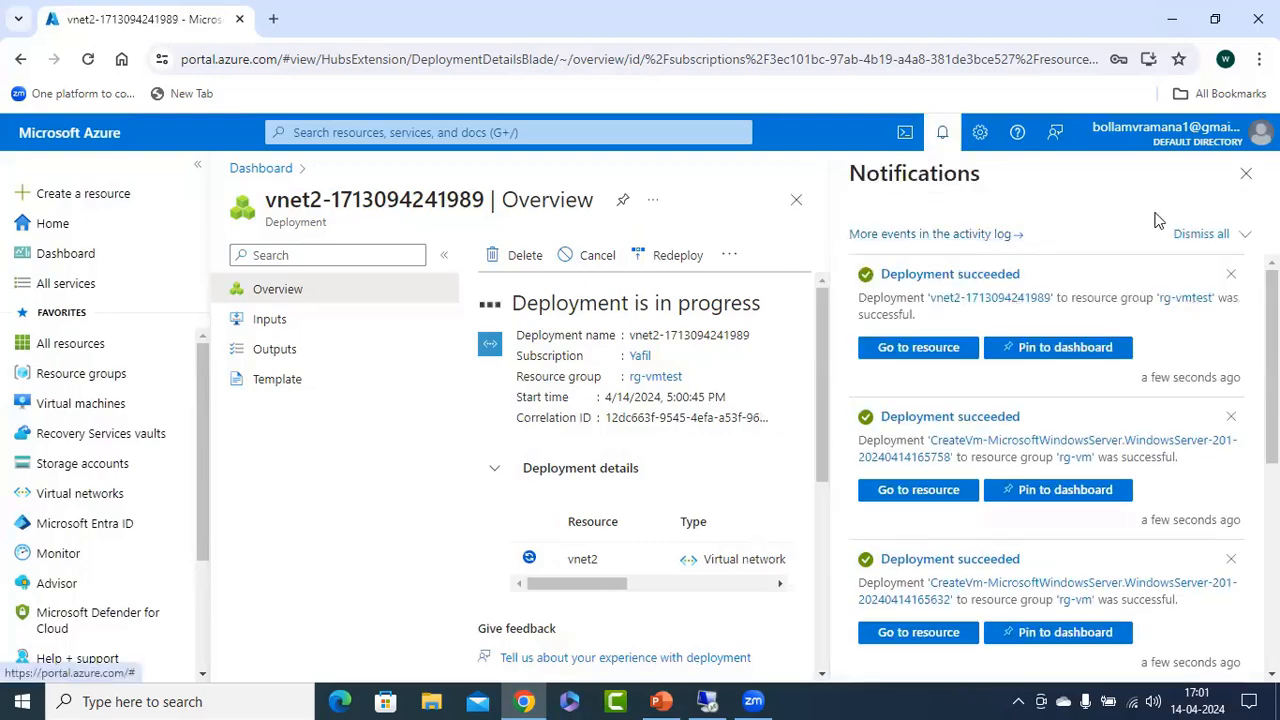
# Close the notifications and copy the name vm1-sn1-vnet1 from the list of virtual machines.
pyautogui.click(1246, 173)
pyautogui.click(58, 404)
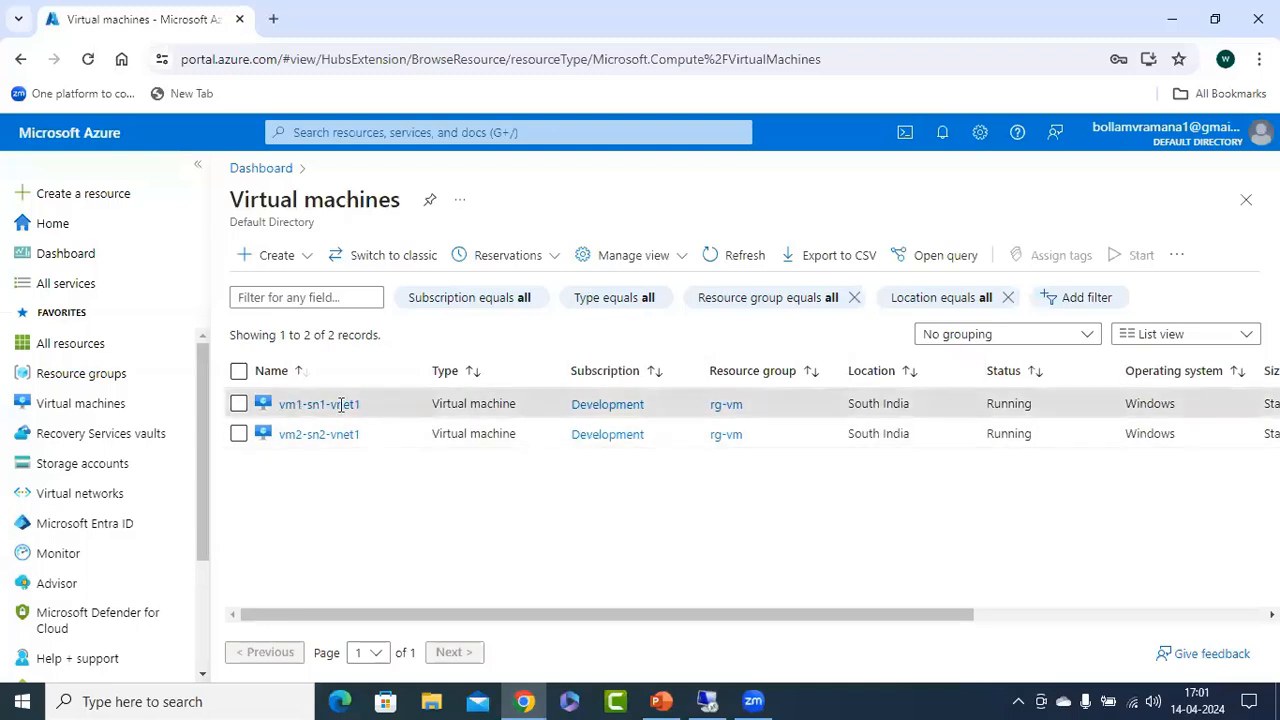
pyautogui.moveTo(360, 404); pyautogui.dragTo(281, 405)
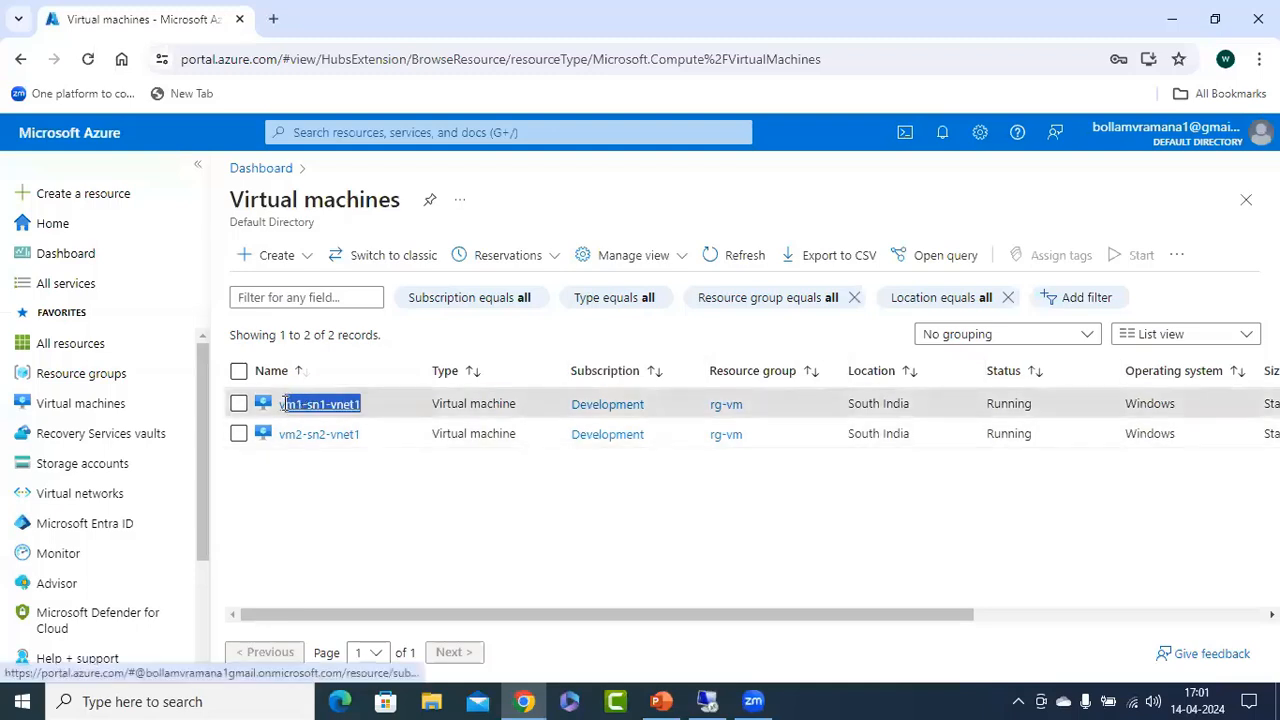
pyautogui.click(362, 505)
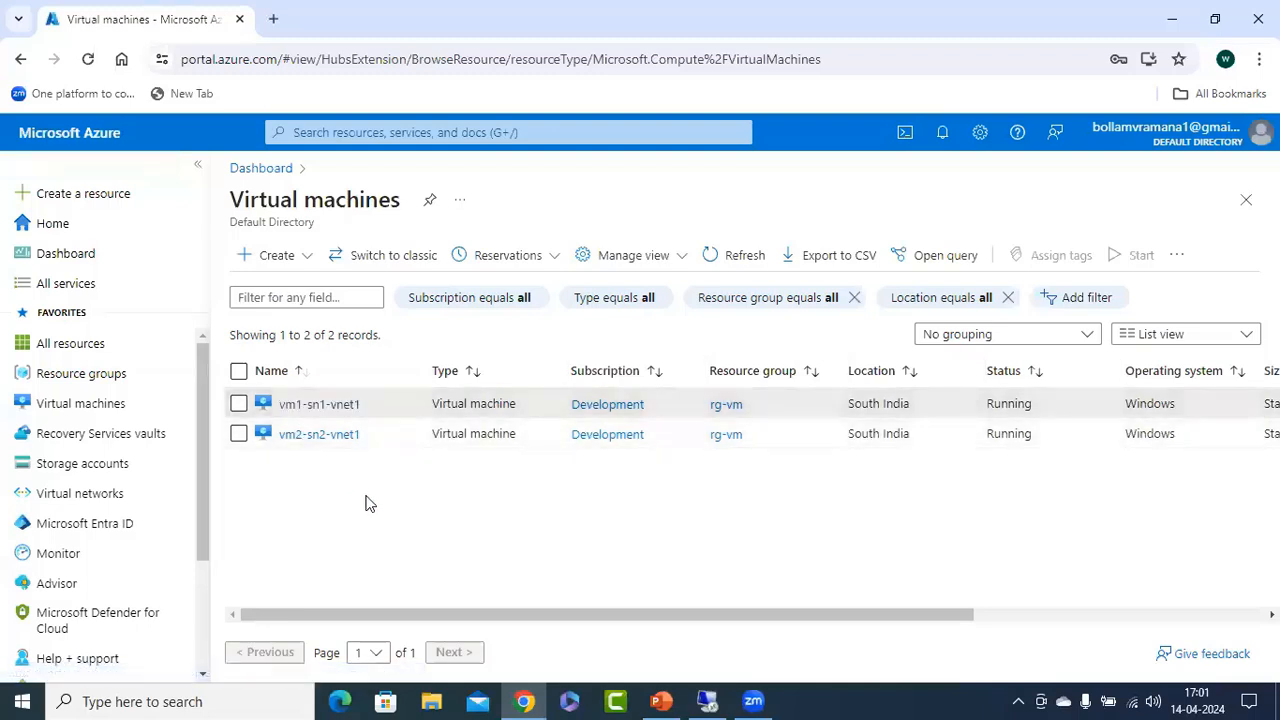
# Start creating a new Azure virtual machine in the existing resource group rg-vmtest under the Yafil subscription.
pyautogui.click(295, 260)
pyautogui.click(313, 305)
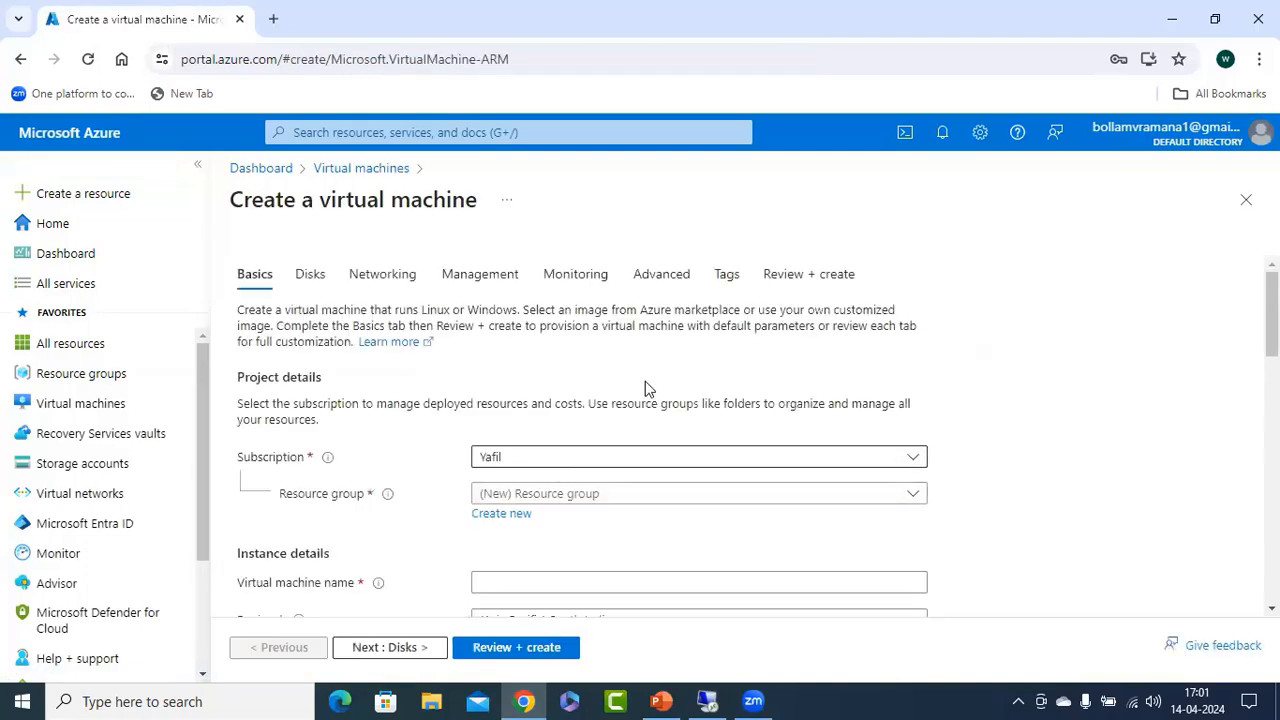
pyautogui.scroll(-1, 630, 410)
pyautogui.click(562, 402)
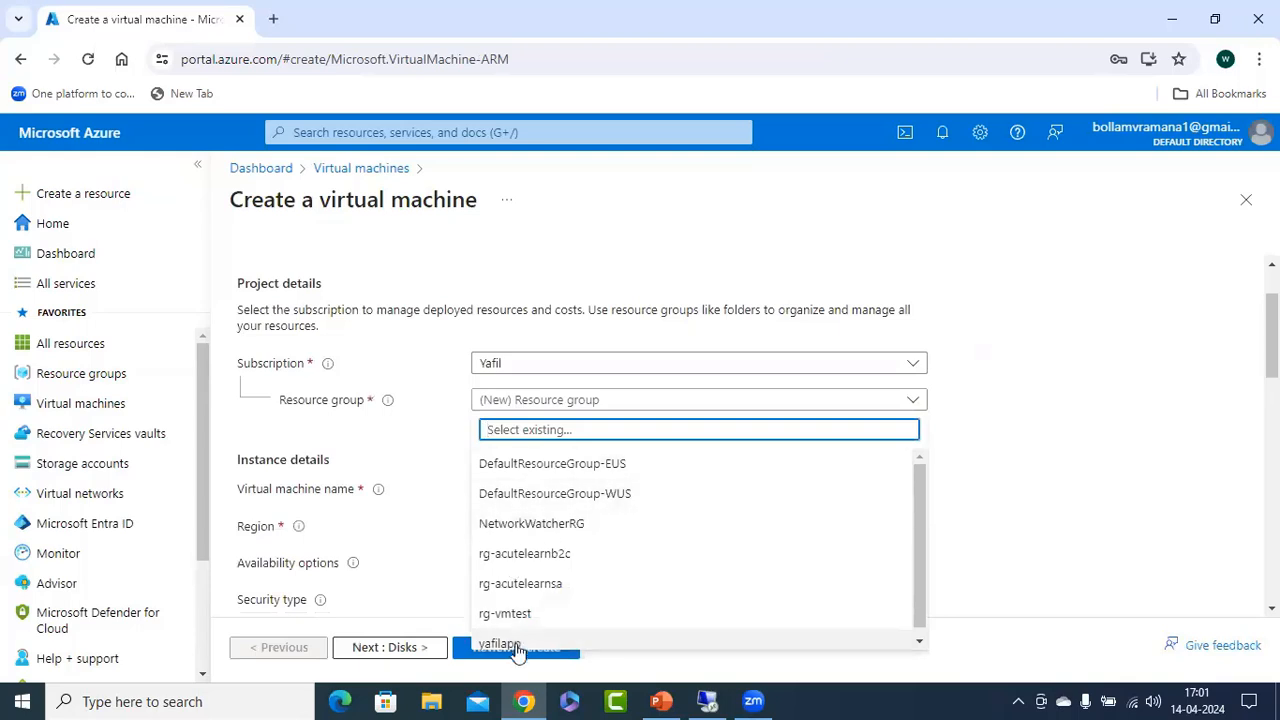
pyautogui.click(535, 614)
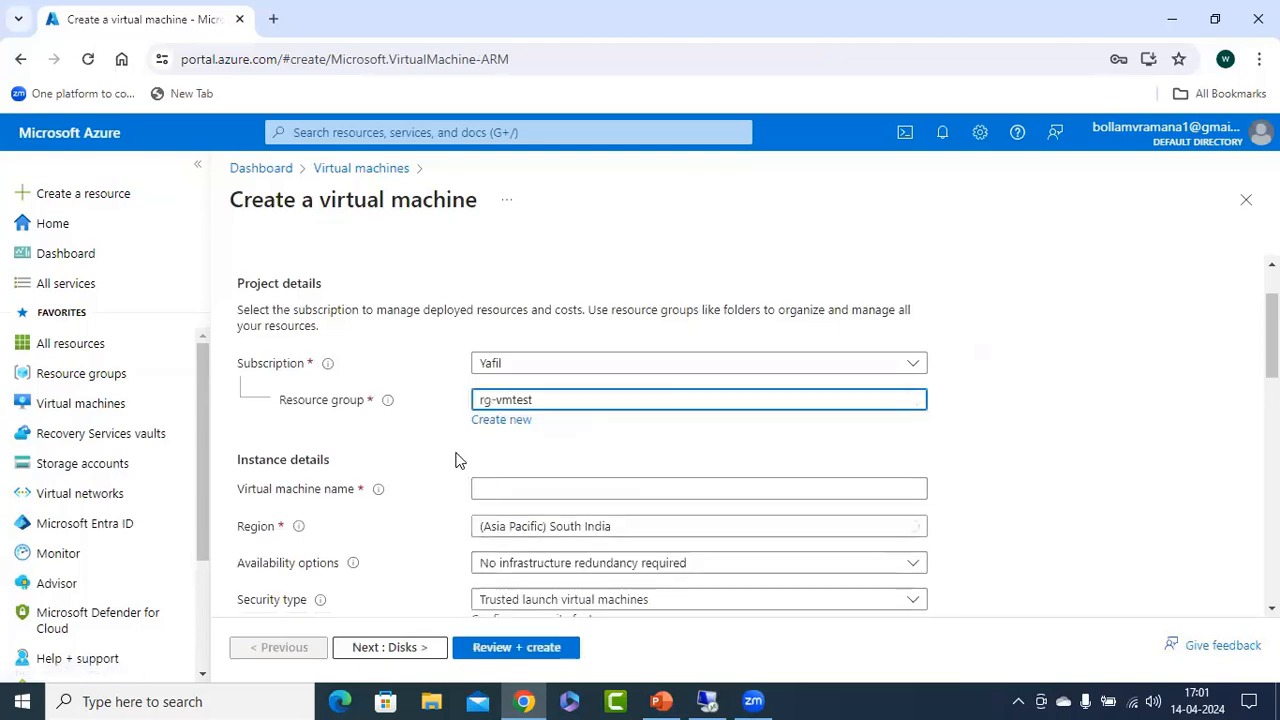
# Paste the copied name as the virtual machine name and edit it to vm3-sn1-vnet2.
pyautogui.scroll(-1, 454, 457)
pyautogui.click(556, 400)
pyautogui.hotkey('ctrl', 'v')
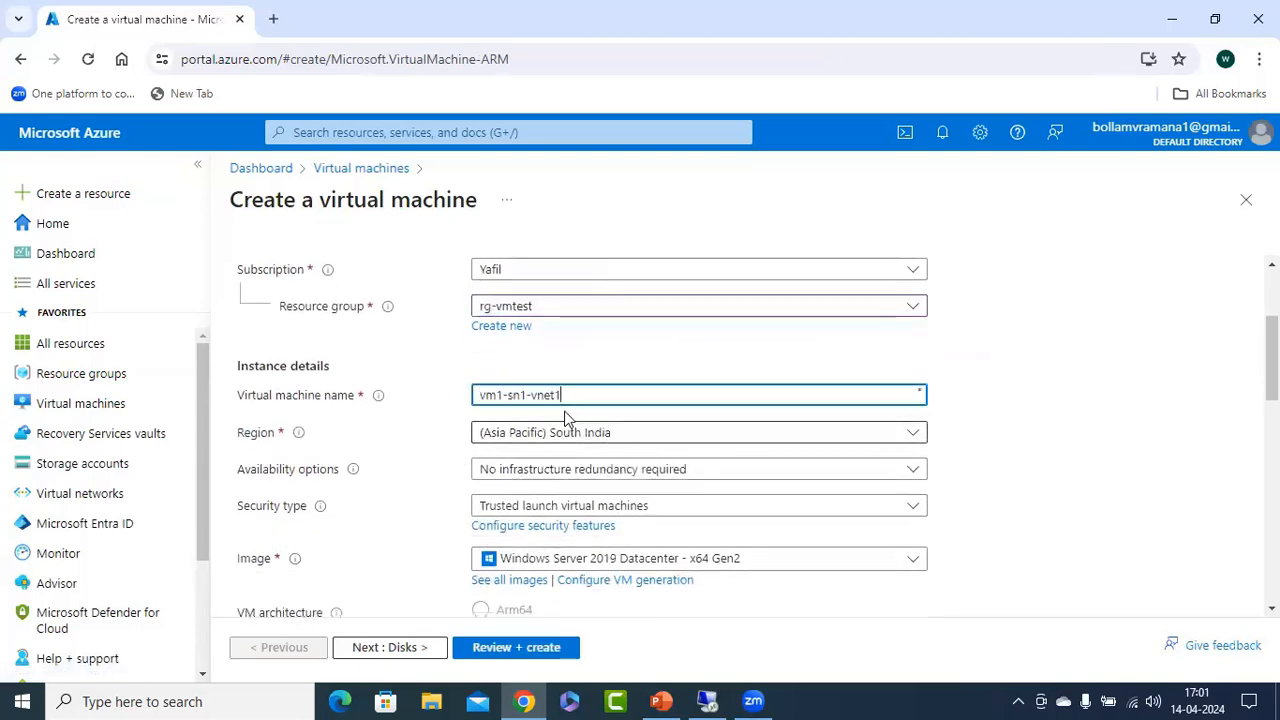
pyautogui.press('BackSpace')
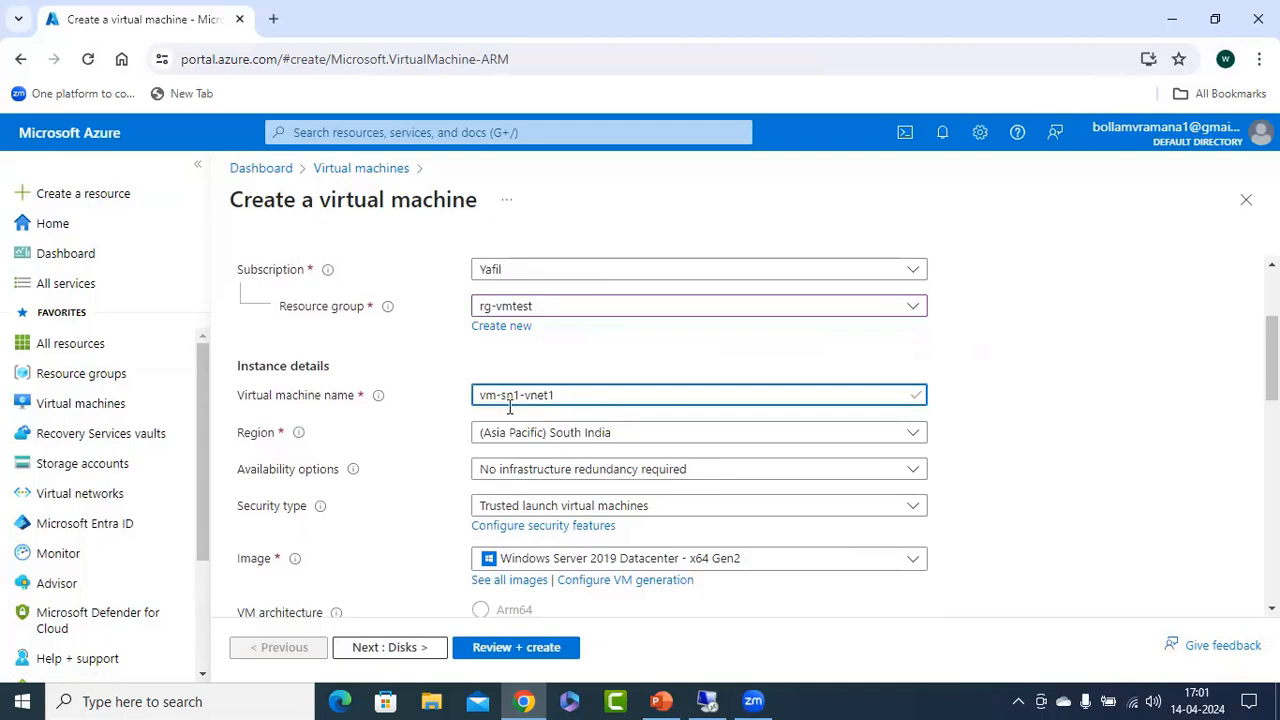
pyautogui.write('3')
# Set the administrator username to azureuser, then enter and confirm the administrator account password.
pyautogui.scroll(-5, 881, 486)
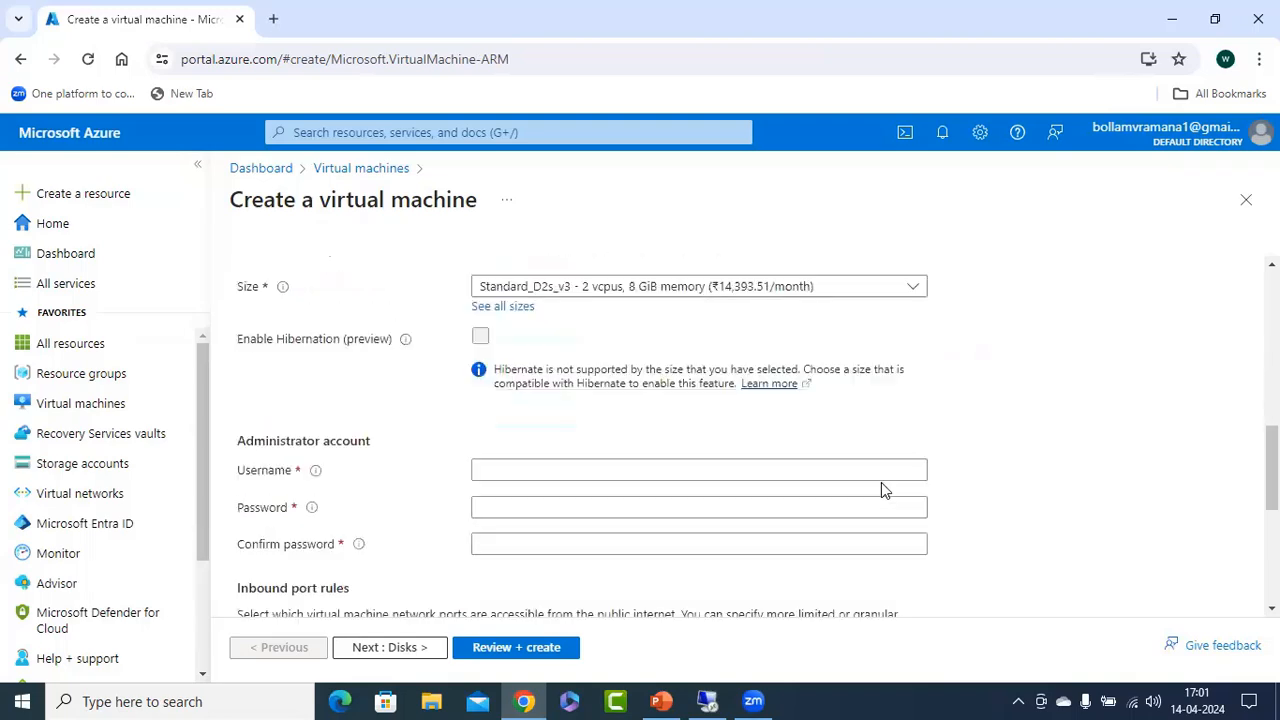
pyautogui.scroll(1, 820, 458)
pyautogui.scroll(-2, 814, 457)
pyautogui.click(519, 370)
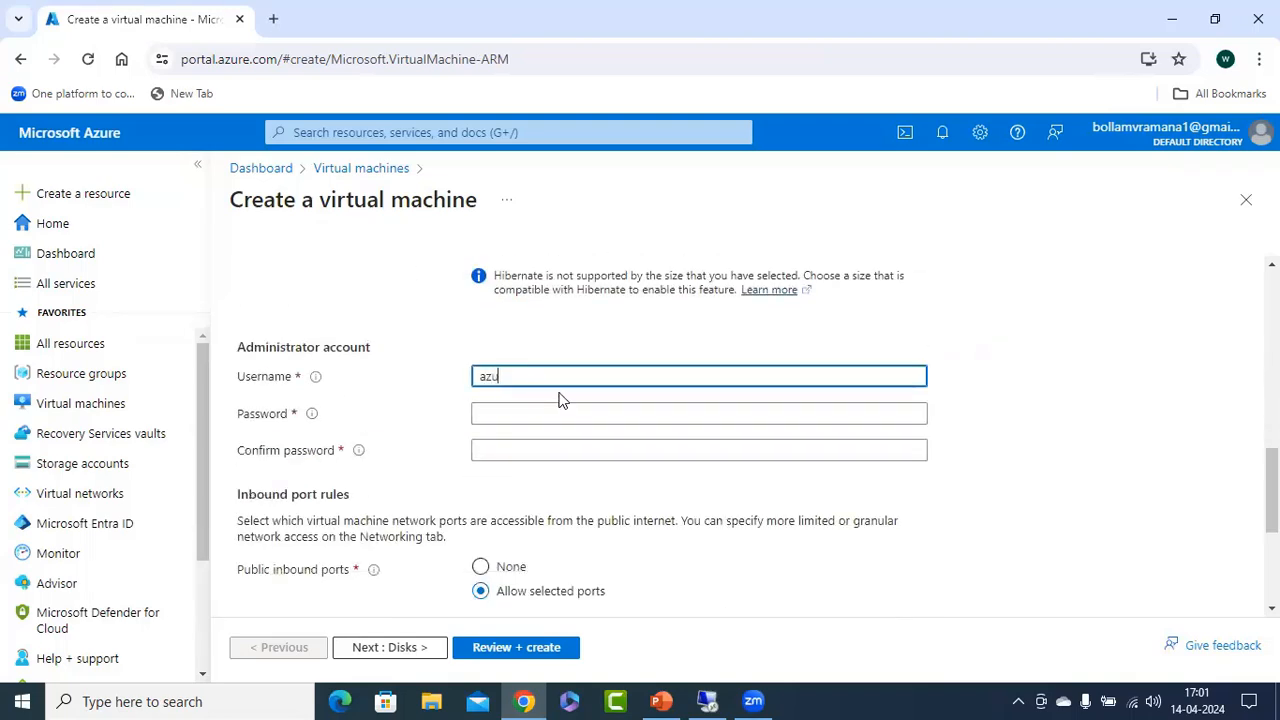
pyautogui.press('Tab')
pyautogui.write('Az')
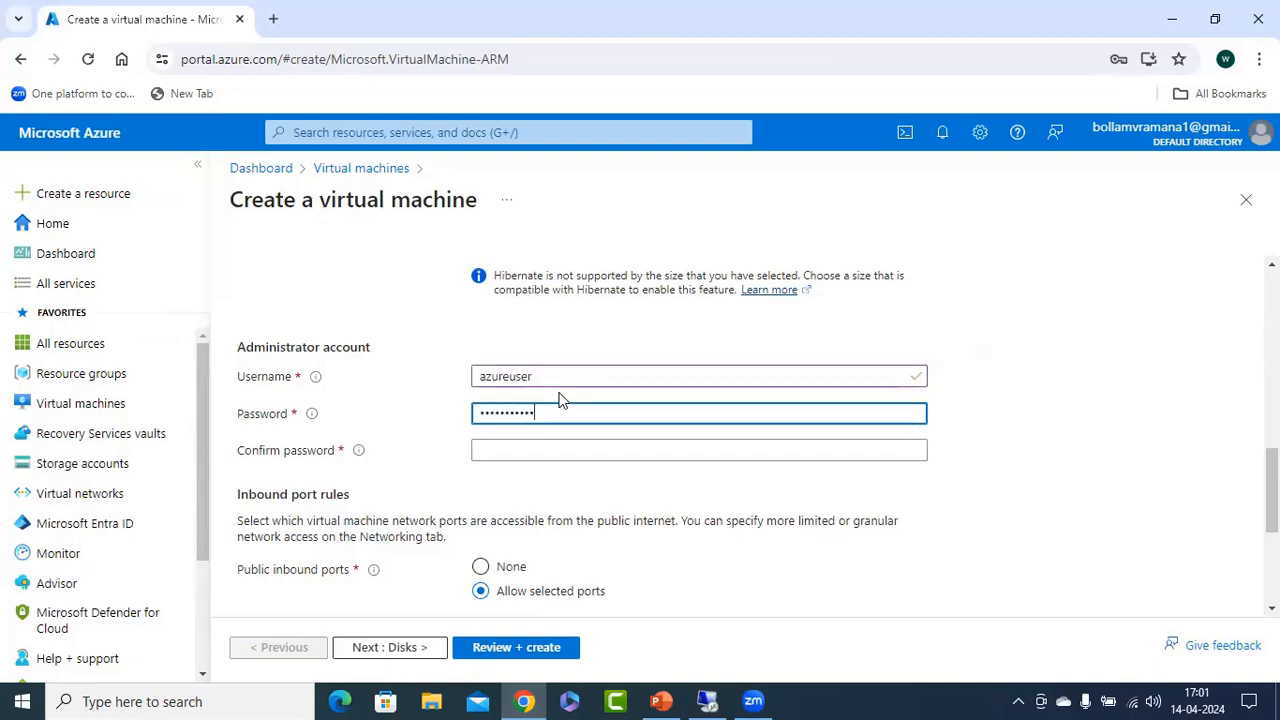
pyautogui.press('Tab')
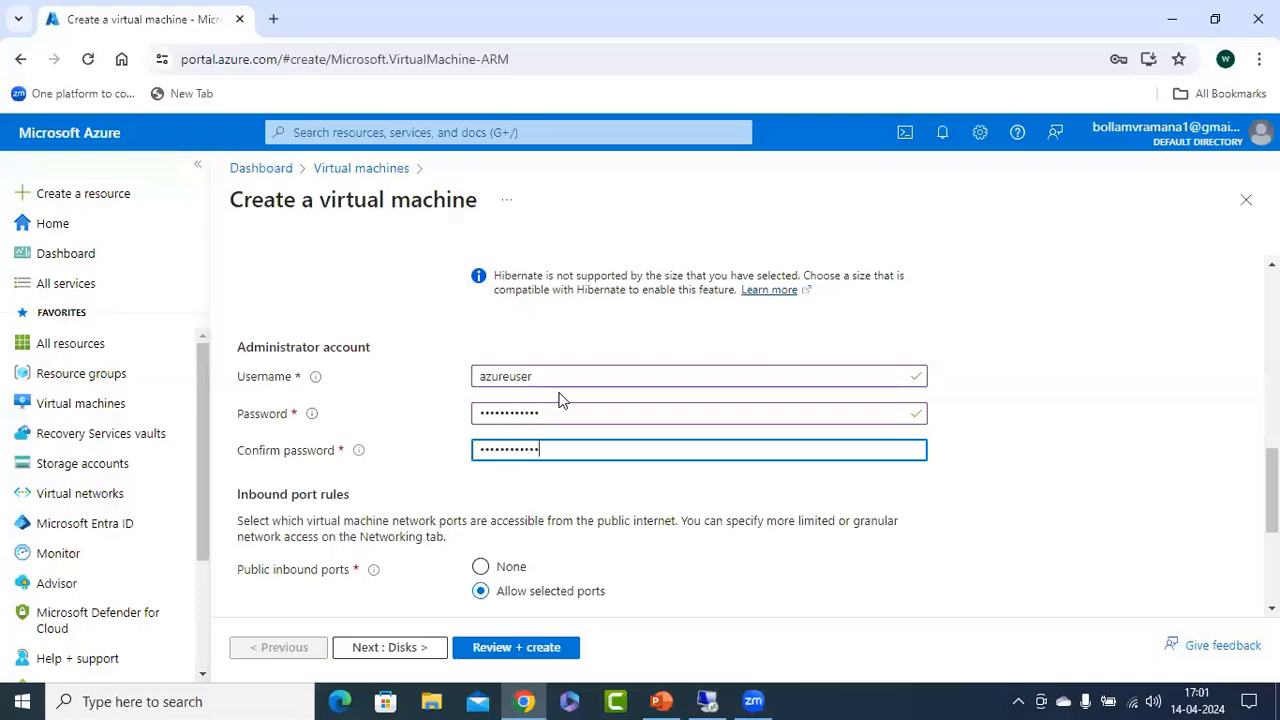
# Keep the default disks and the vnet2 subnet s1 (172.17.0.0/24), then validate and create virtual machine vm3-sn1-vnet2.
pyautogui.scroll(-3, 569, 382)
pyautogui.click(430, 645)
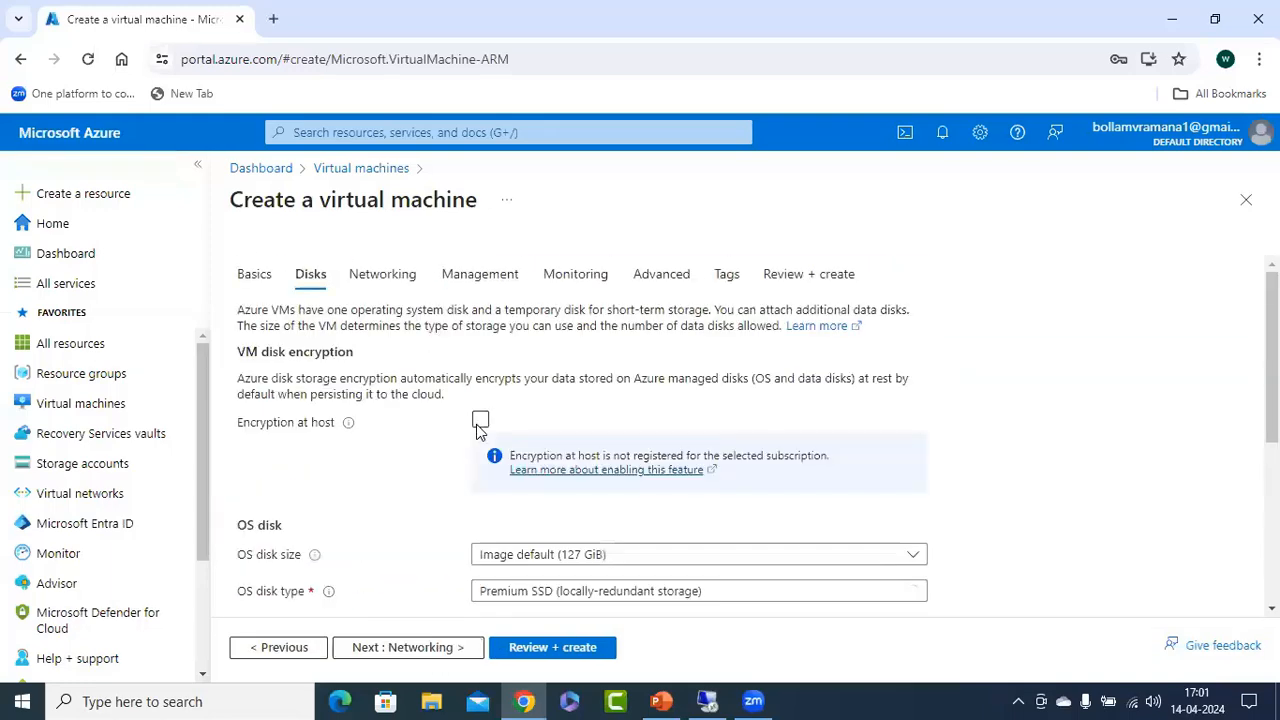
pyautogui.click(430, 647)
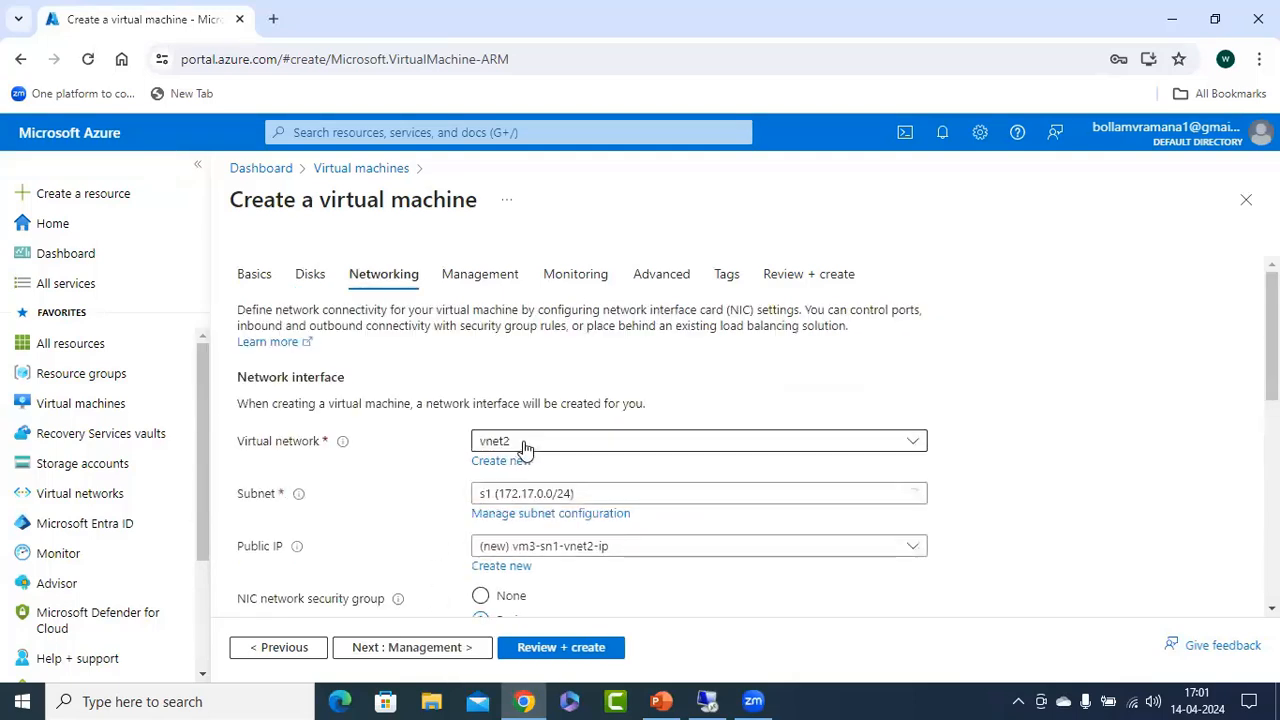
pyautogui.scroll(-2, 551, 572)
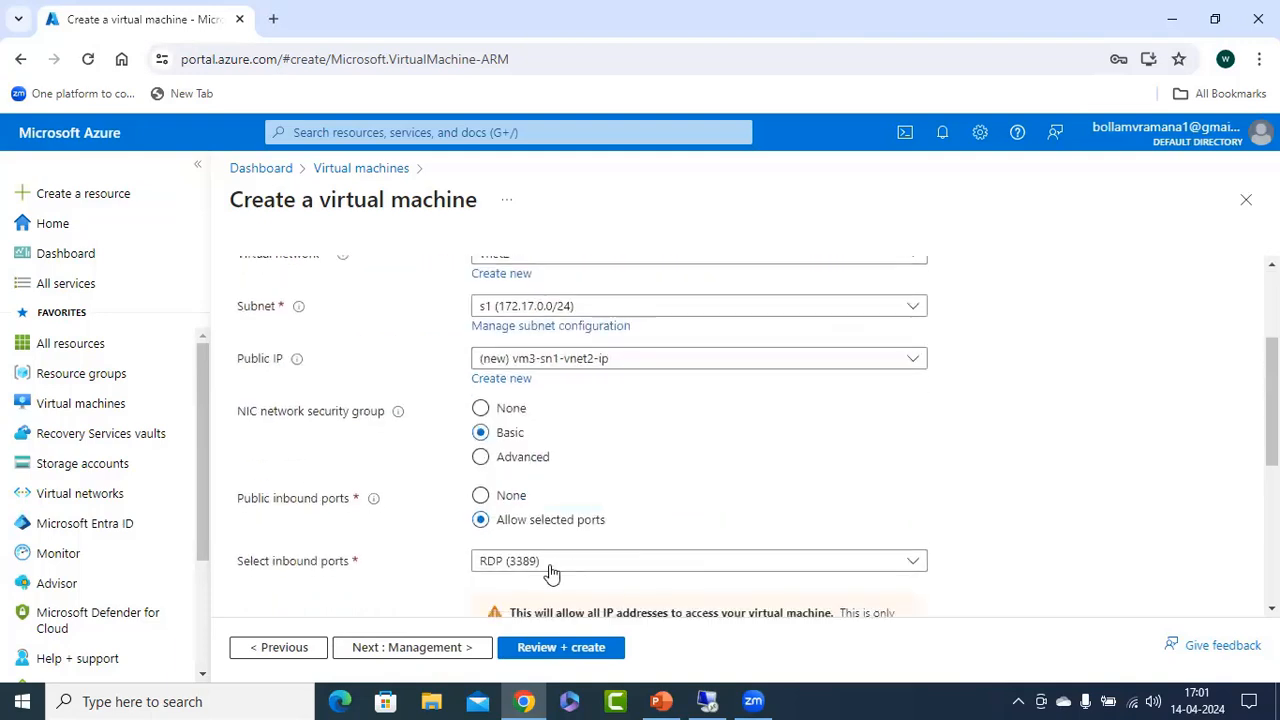
pyautogui.click(576, 652)
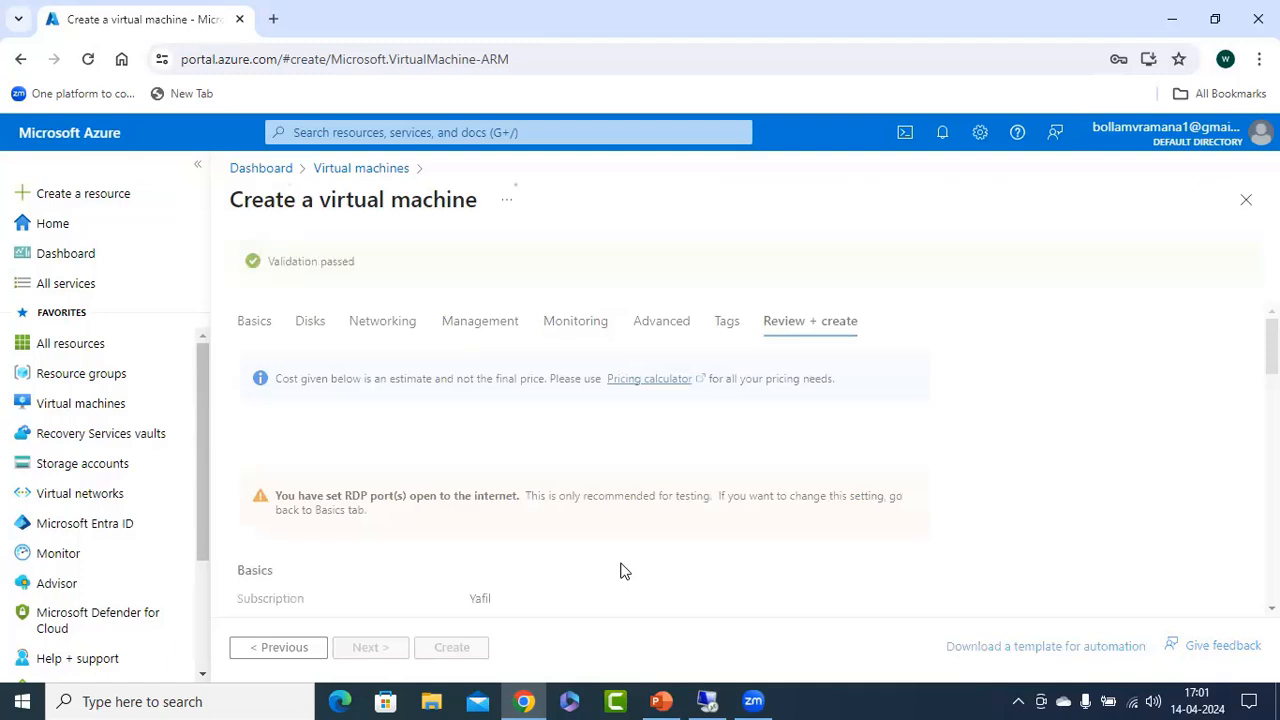
pyautogui.click(448, 651)
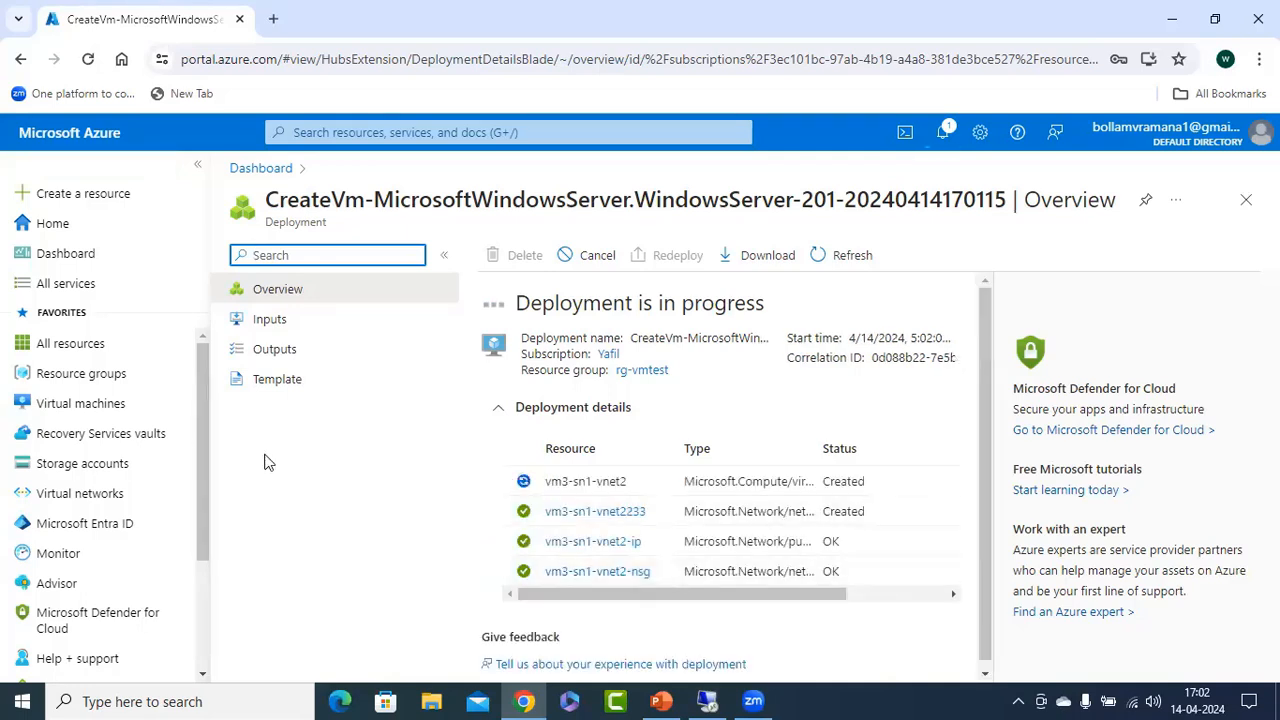
# Return to the virtual machines list and start another Azure virtual machine in resource group rg-vmtest.
pyautogui.click(80, 403)
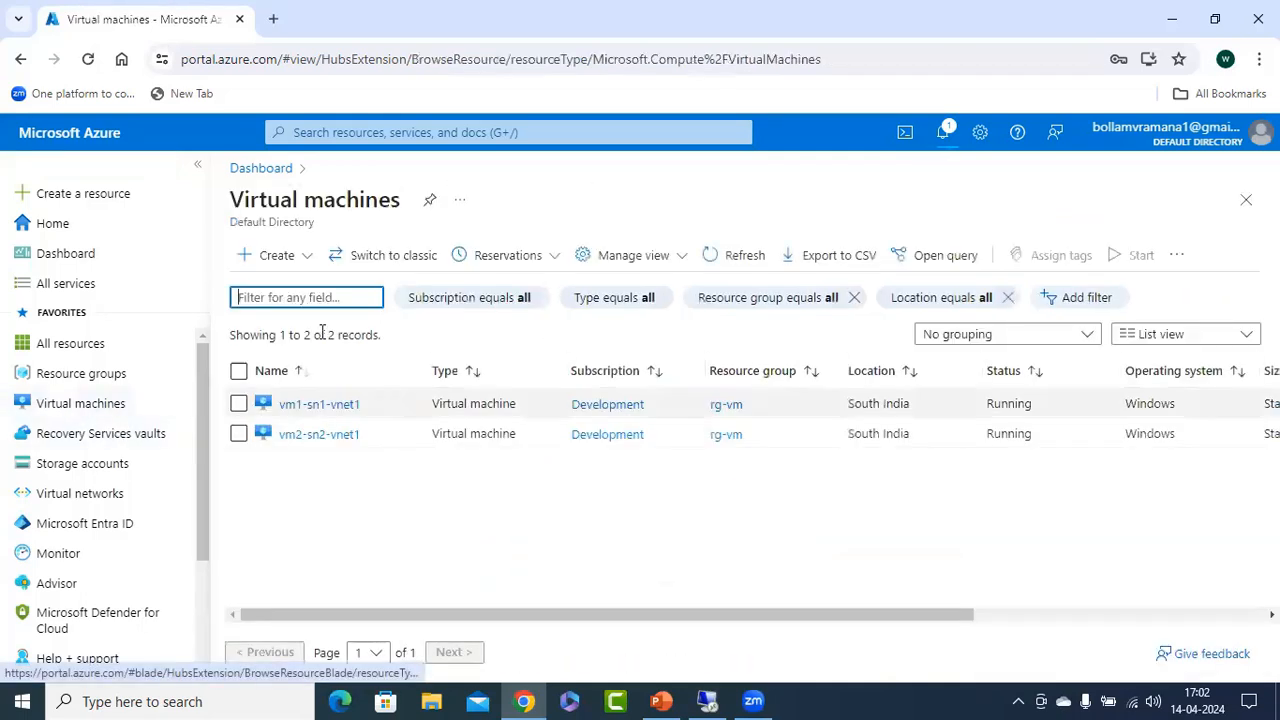
pyautogui.click(306, 262)
pyautogui.click(333, 308)
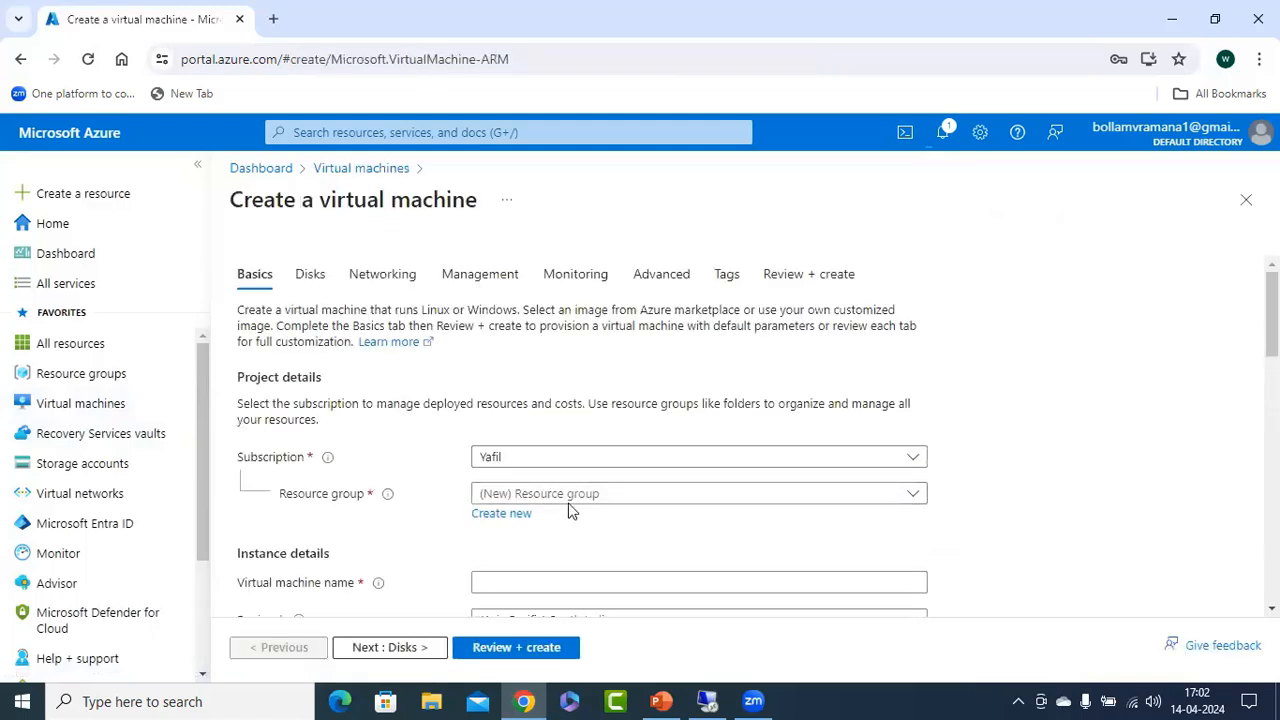
pyautogui.click(545, 493)
pyautogui.click(560, 487)
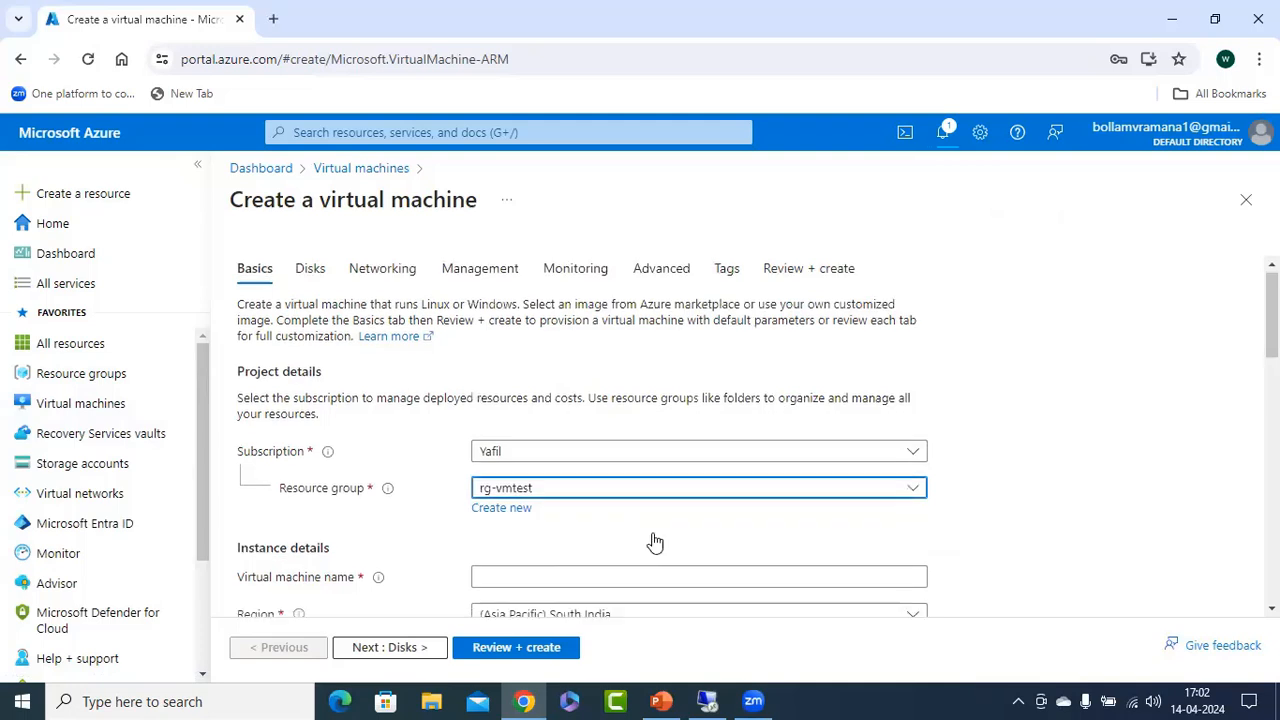
# Paste the copied name for the second vnet2 machine and edit it to vm4-sn2-vnet2.
pyautogui.scroll(-2, 600, 500)
pyautogui.click(547, 395)
pyautogui.write('vm1-sm-vnet1')
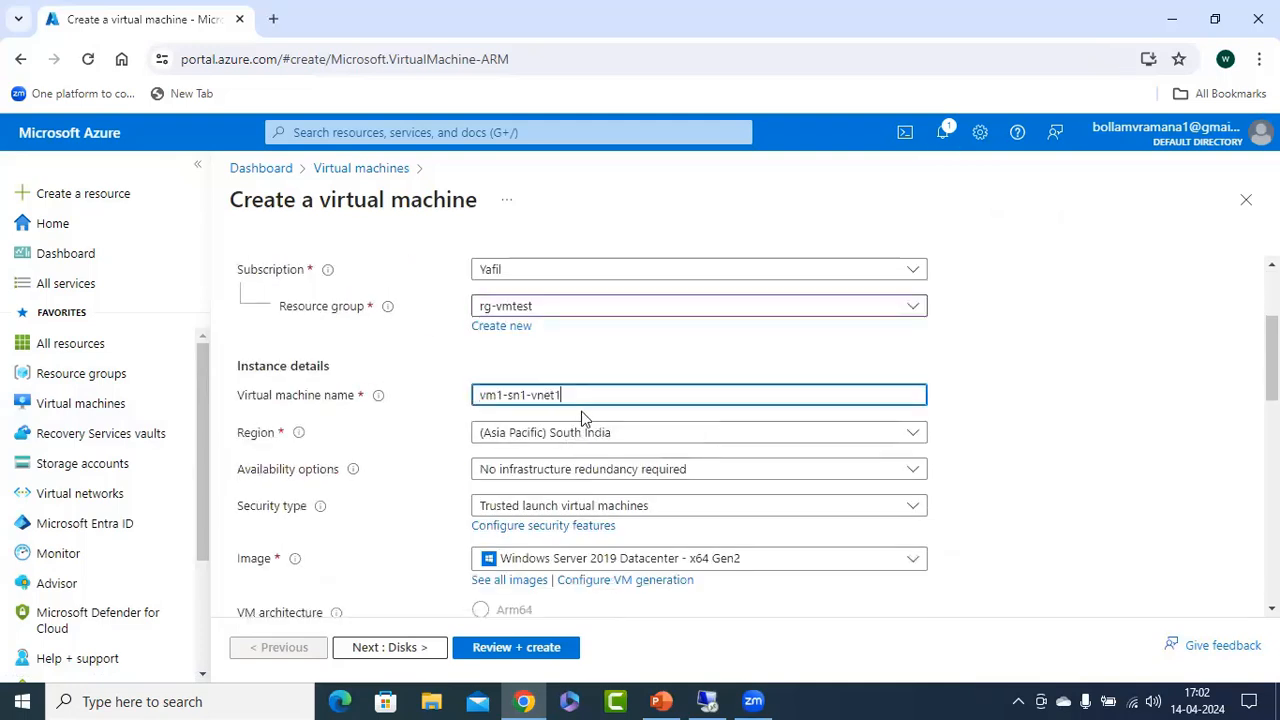
pyautogui.doubleClick(506, 395)
pyautogui.press('BackSpace')
pyautogui.write('4')
# Enter azureuser as the administrator username for vm4-sn2-vnet2, and fill in and confirm the account password.
pyautogui.scroll(-8, 1000, 440)
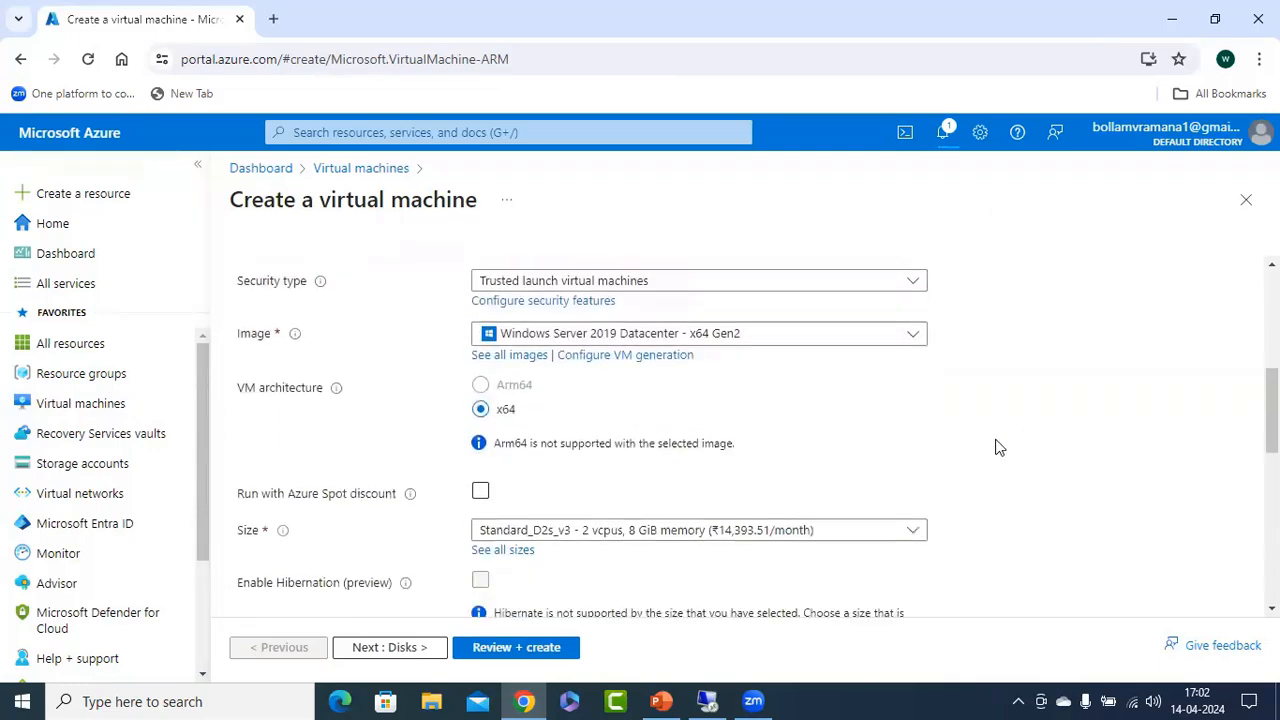
pyautogui.click(530, 286)
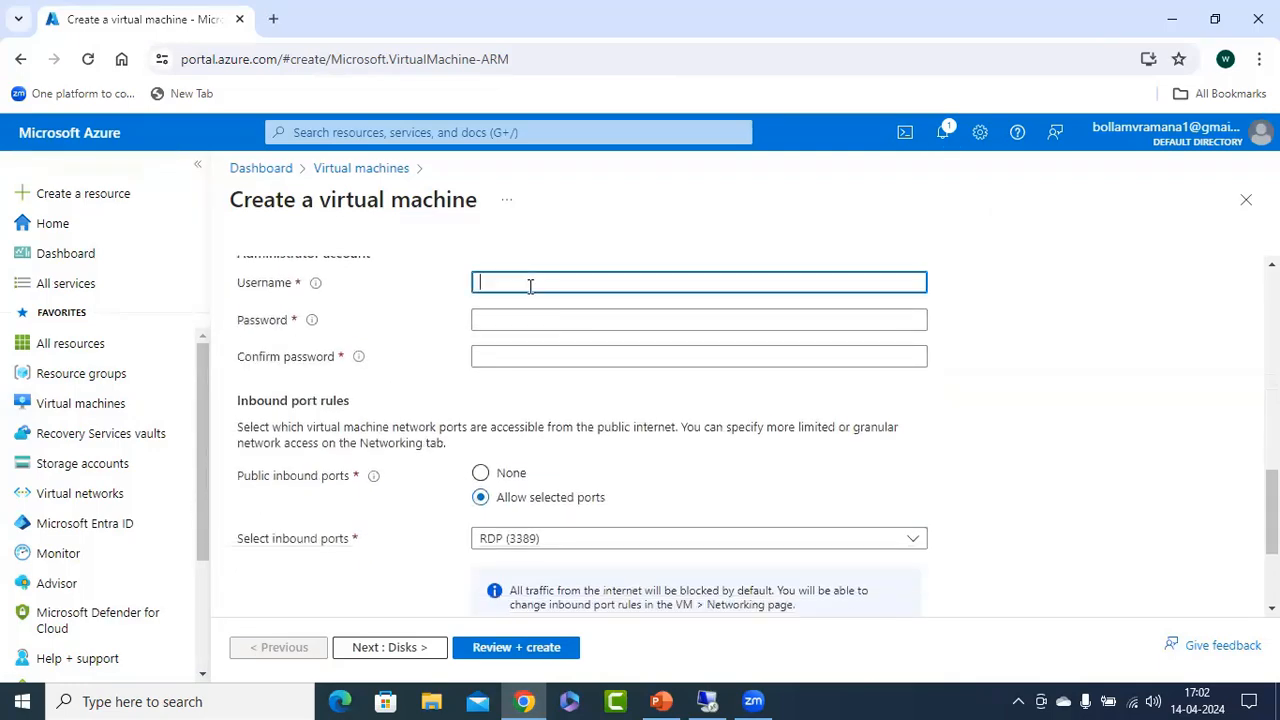
pyautogui.press('Tab')
pyautogui.write('P')
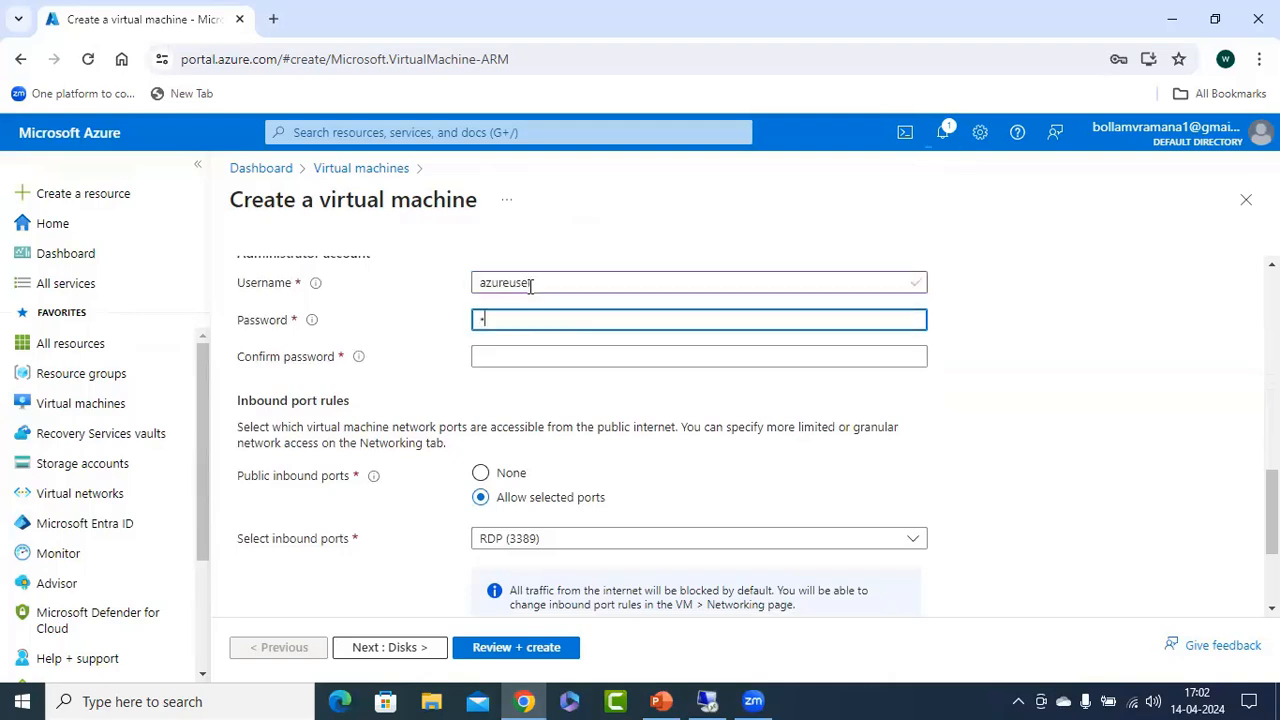
pyautogui.write('ass')
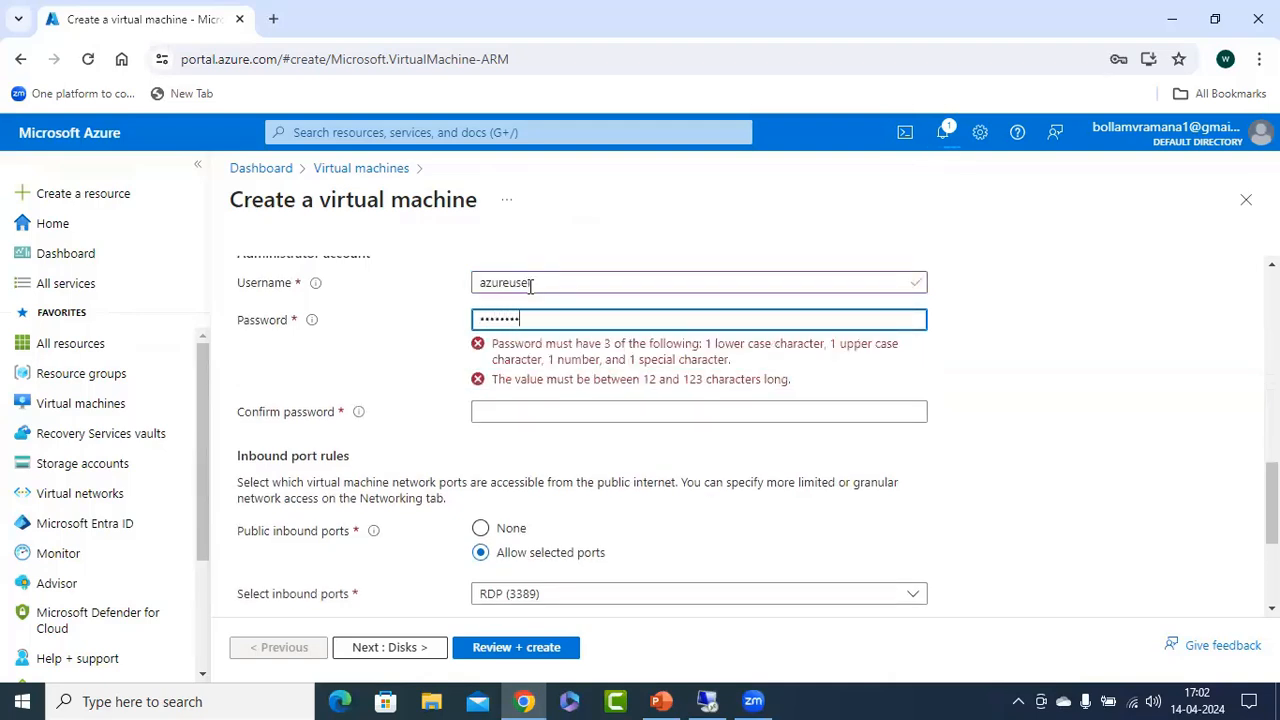
pyautogui.write('3')
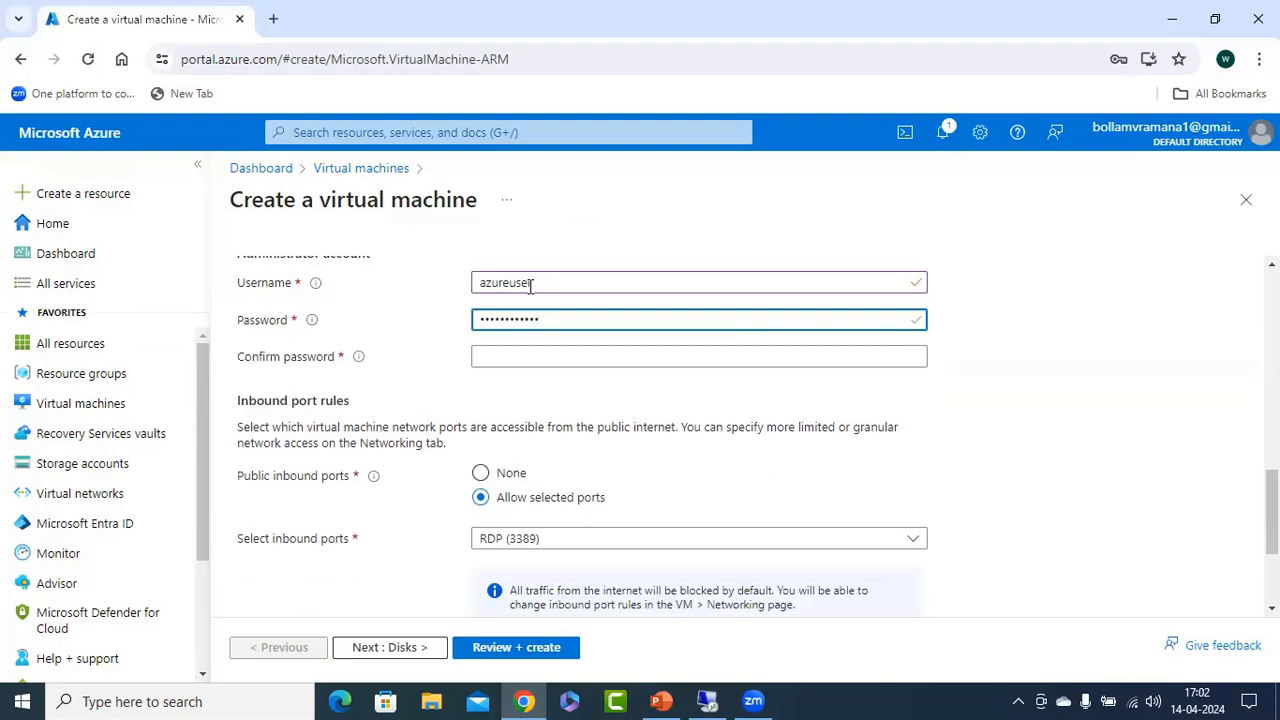
pyautogui.press('Tab')
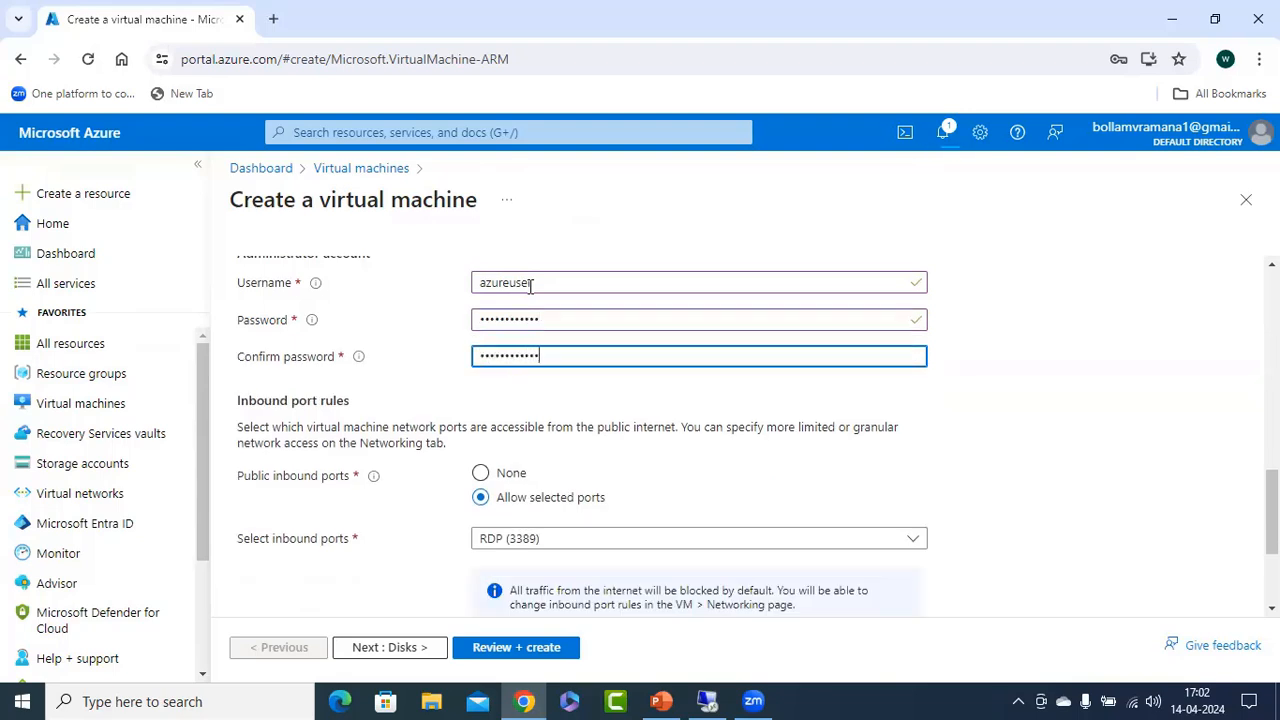
# Keep the default disks and place the virtual machine in subnet s2 (172.17.1.0/24) of vnet2.
pyautogui.scroll(-3, 550, 420)
pyautogui.click(400, 650)
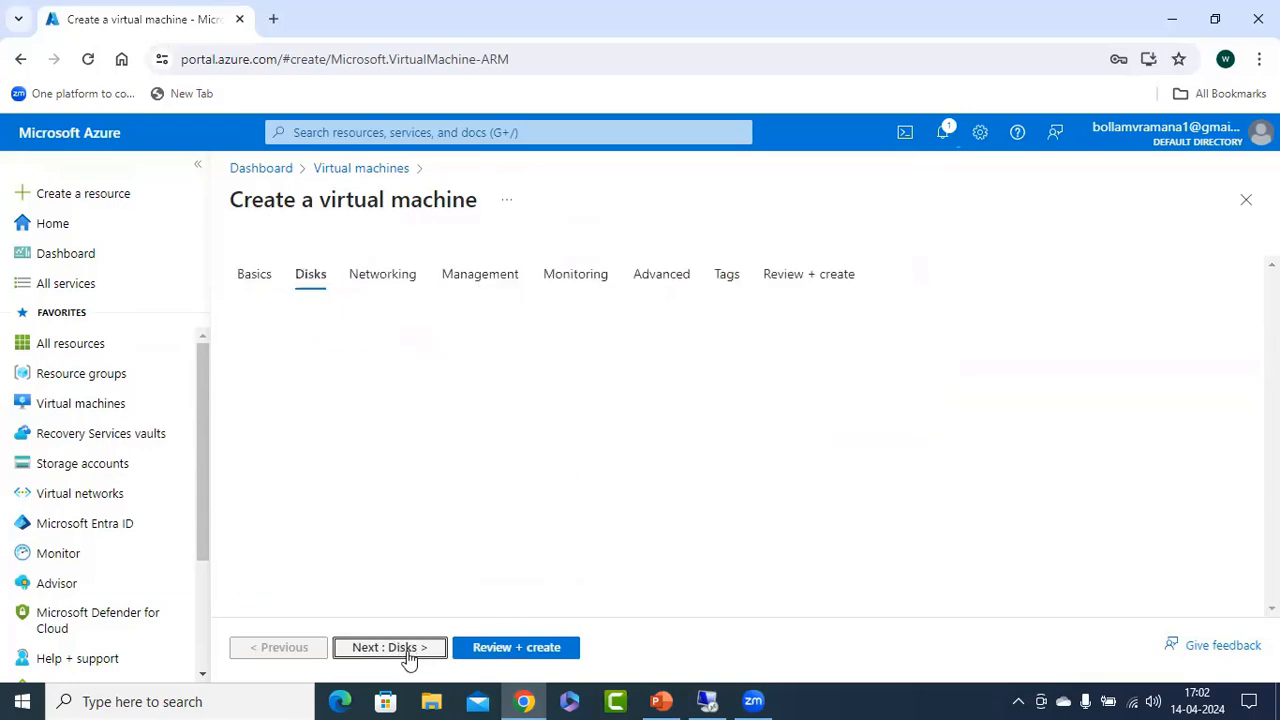
pyautogui.click(415, 650)
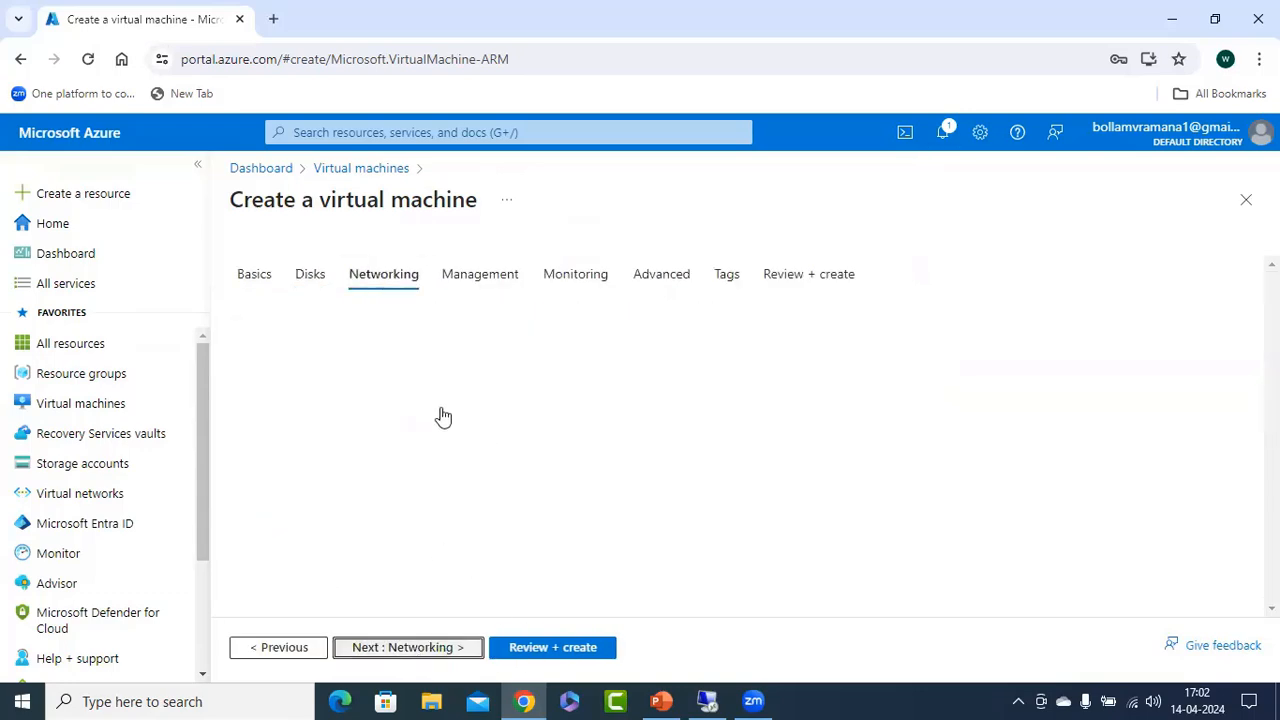
pyautogui.click(517, 505)
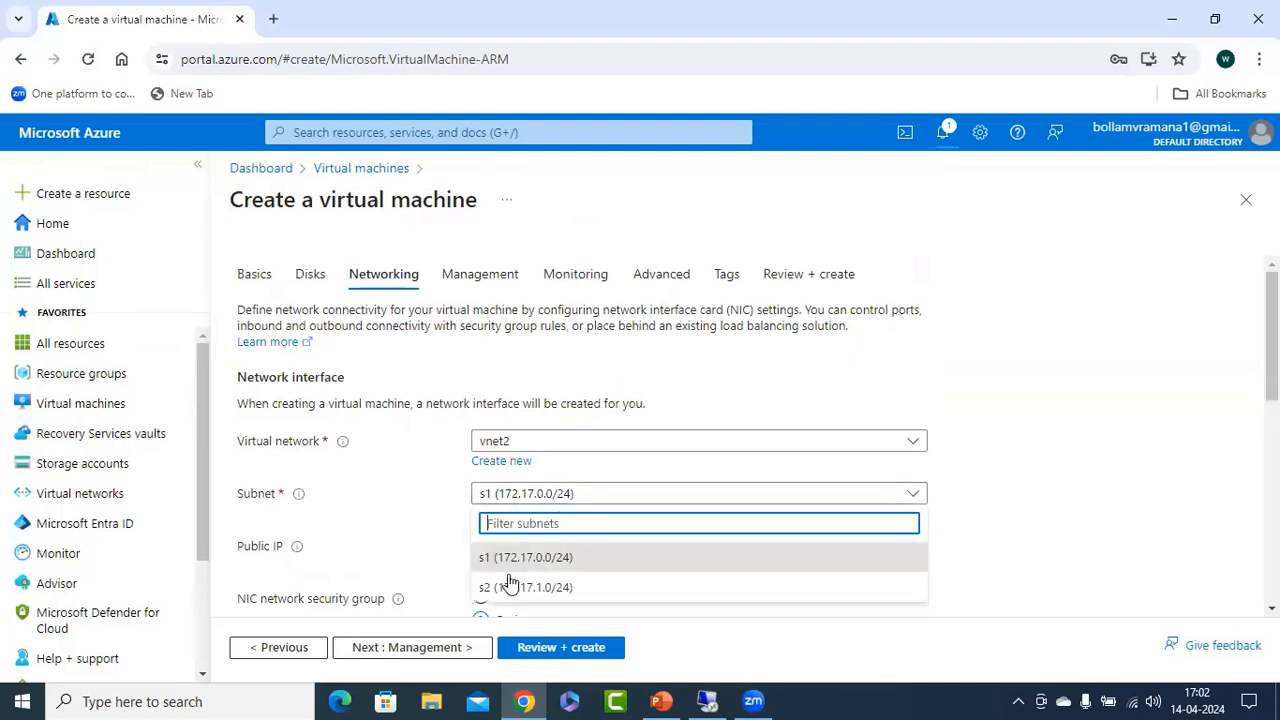
pyautogui.click(500, 588)
# Validate and create virtual machine vm4-sn2-vnet2 with the remaining default networking settings, then switch to the PowerPoint peering diagram.
pyautogui.scroll(-3, 415, 490)
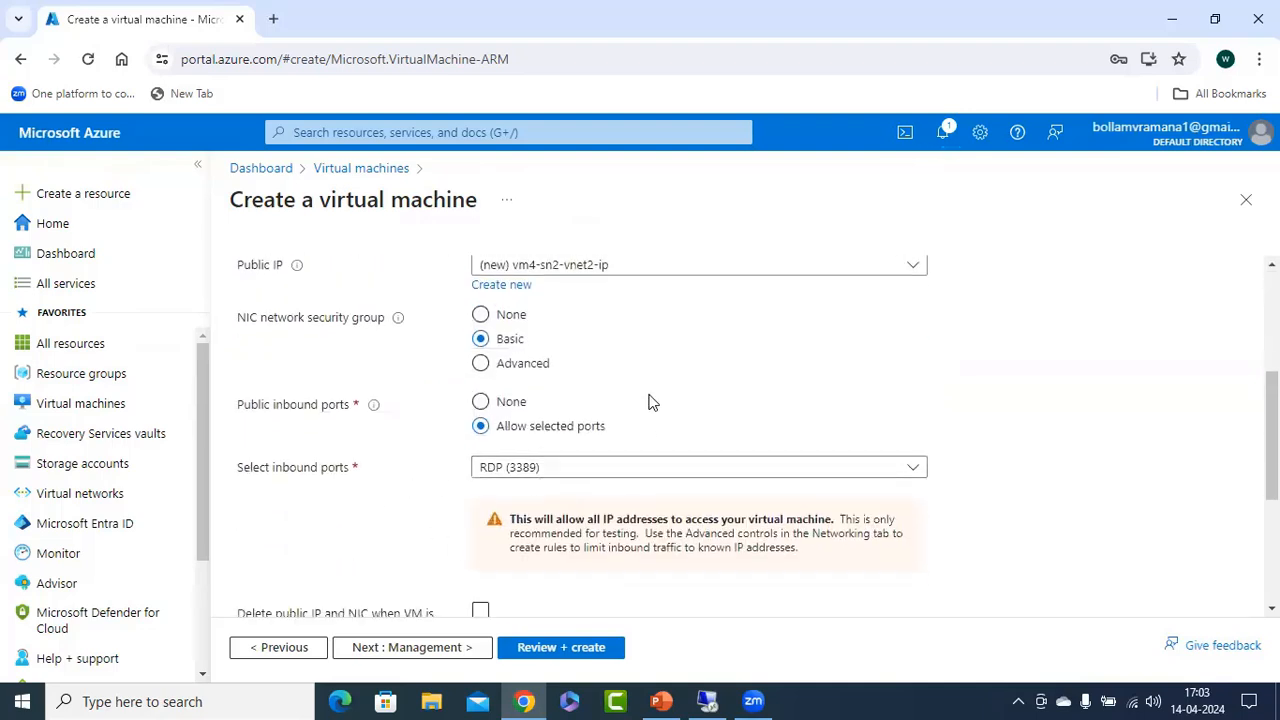
pyautogui.scroll(-2, 655, 432)
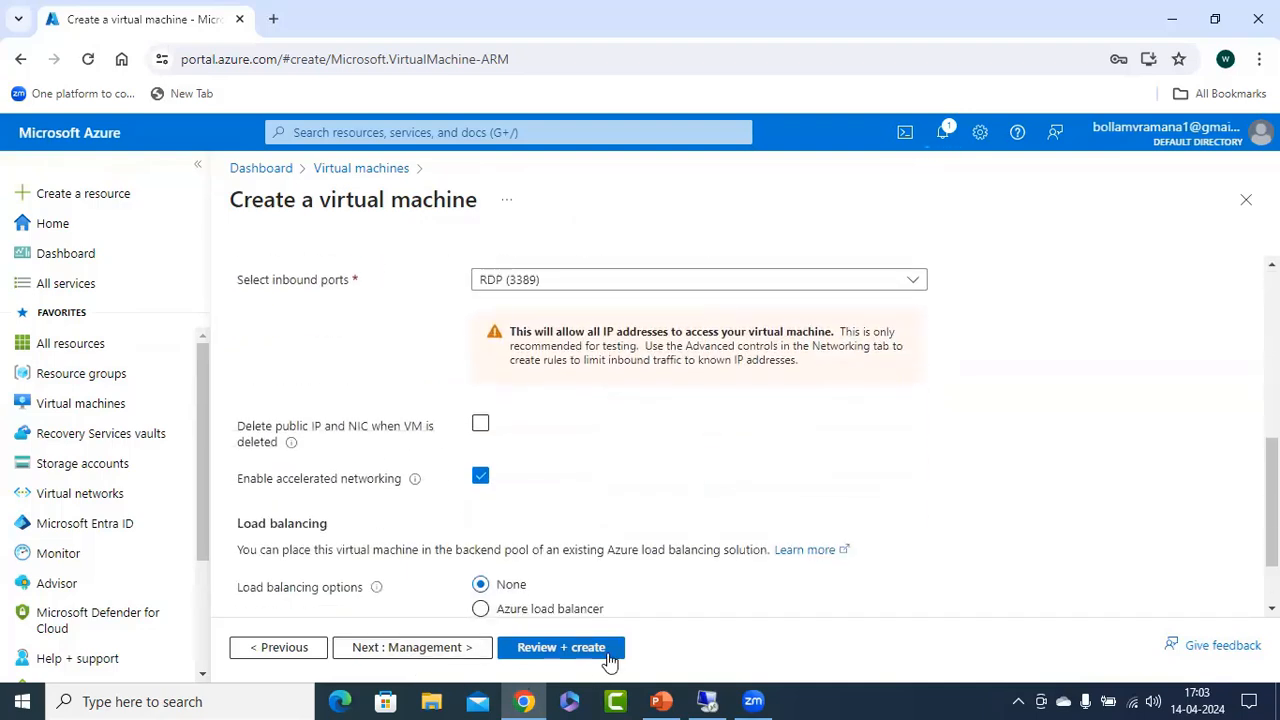
pyautogui.click(562, 648)
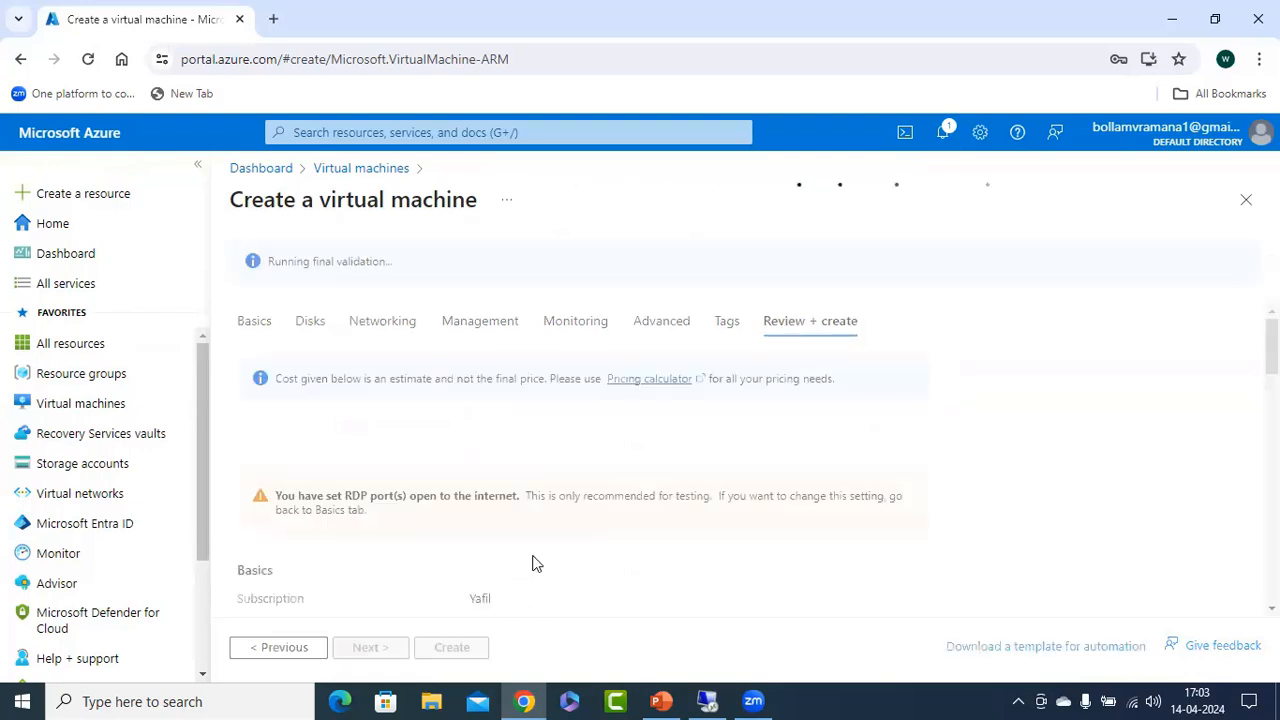
pyautogui.click(470, 645)
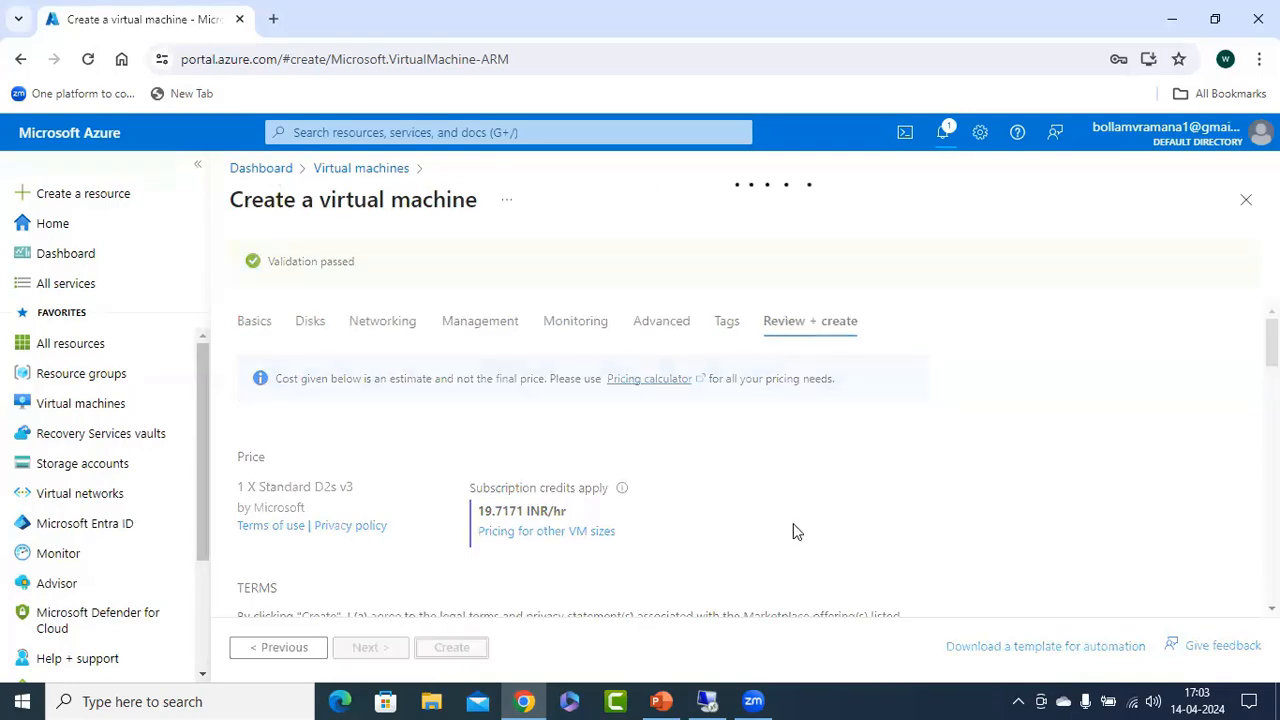
pyautogui.click(661, 701)
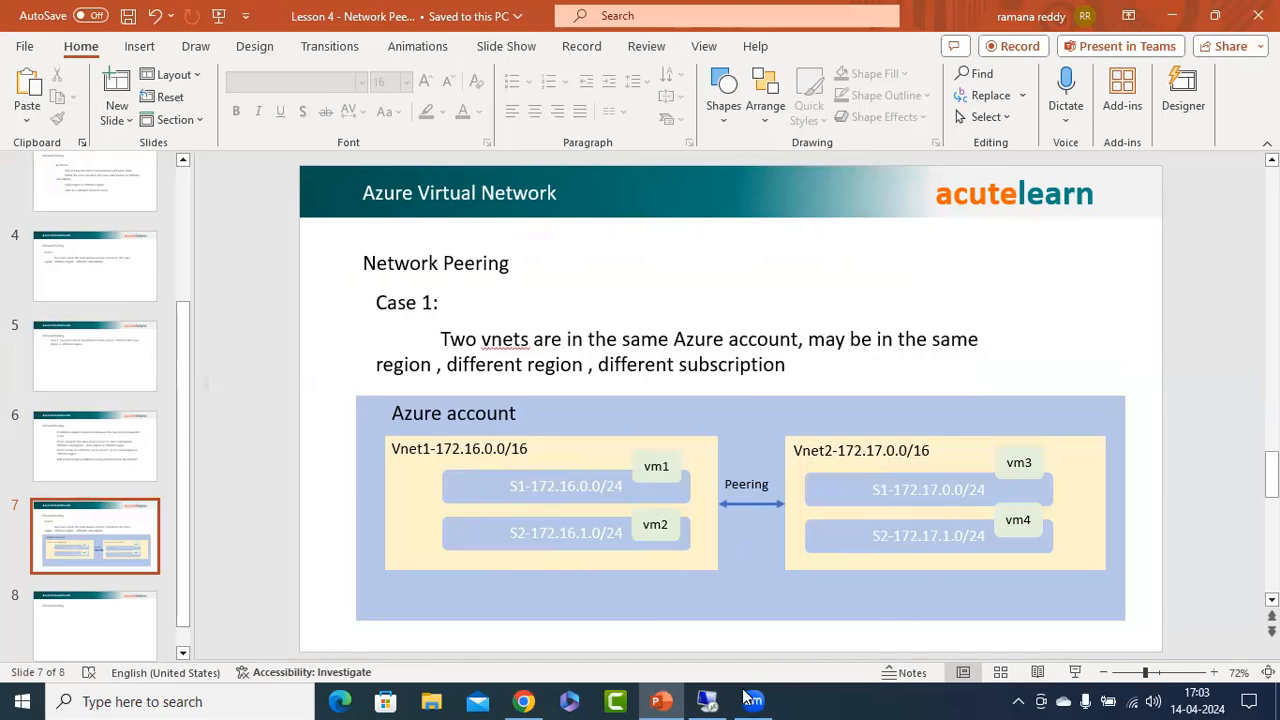
# Switch to the Azure portal in Chrome and copy the public IP address of virtual machine vm1-sn1-vnet1.
pyautogui.click(523, 701)
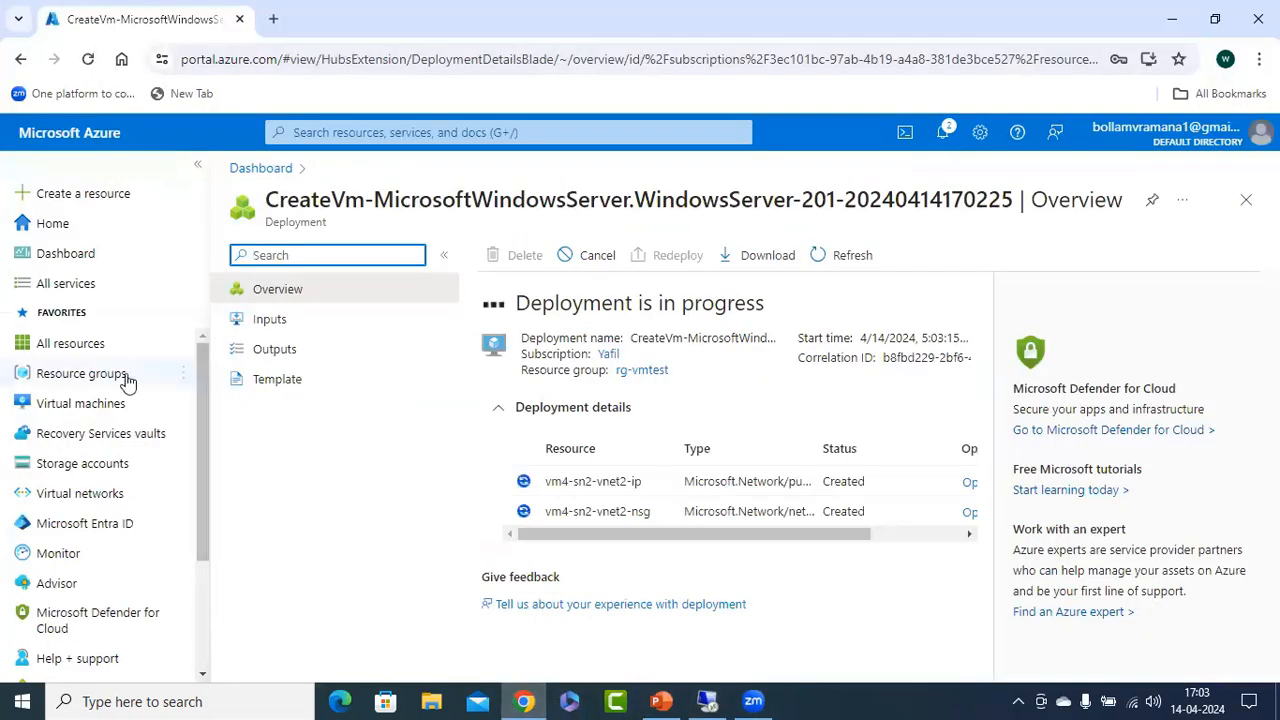
pyautogui.click(82, 408)
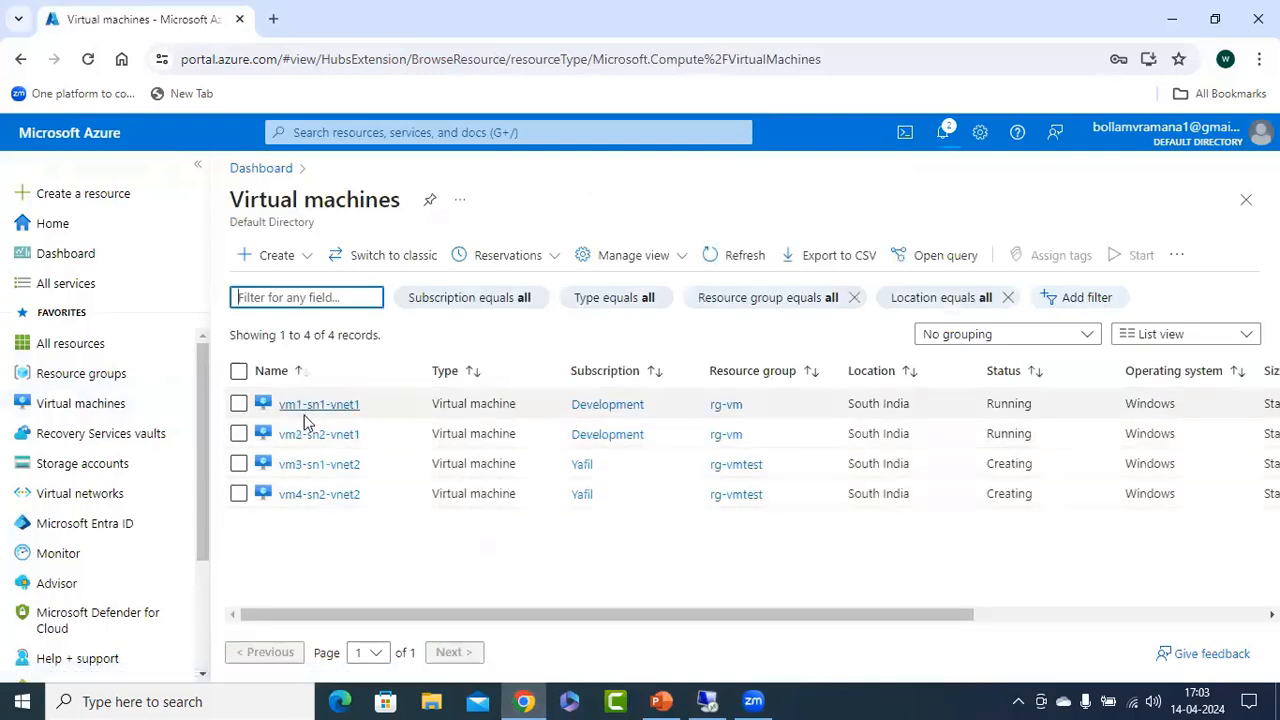
pyautogui.click(329, 408)
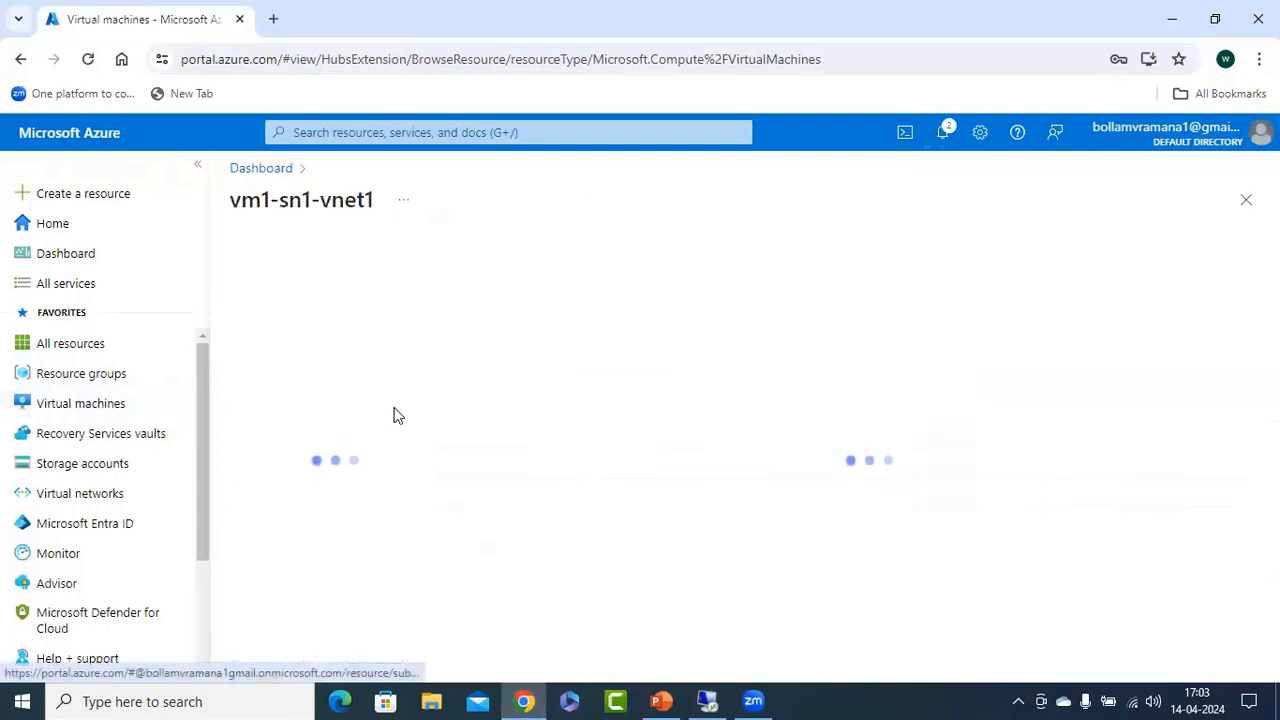
pyautogui.click(197, 164)
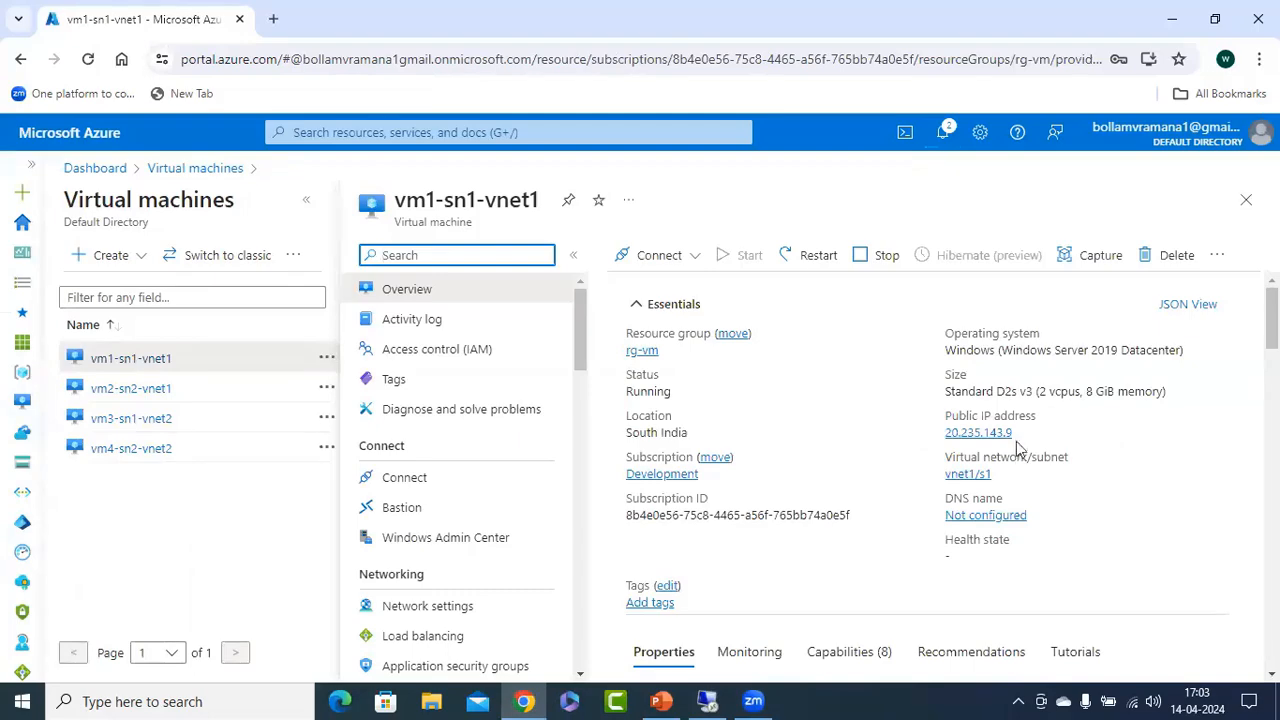
pyautogui.click(1022, 433)
# Launch Remote Desktop Connection, enter the copied address 20.235.143.9 as the computer, and try to connect.
pyautogui.rightClick(22, 701)
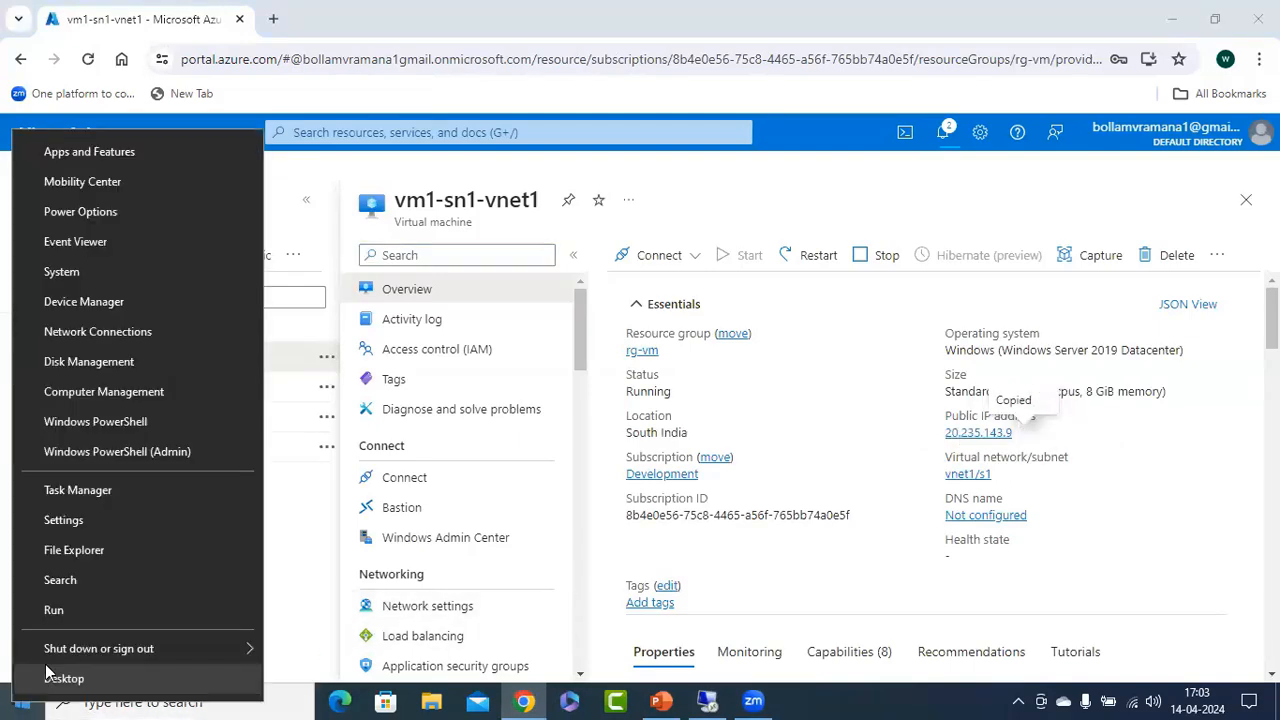
pyautogui.click(94, 611)
pyautogui.click(160, 643)
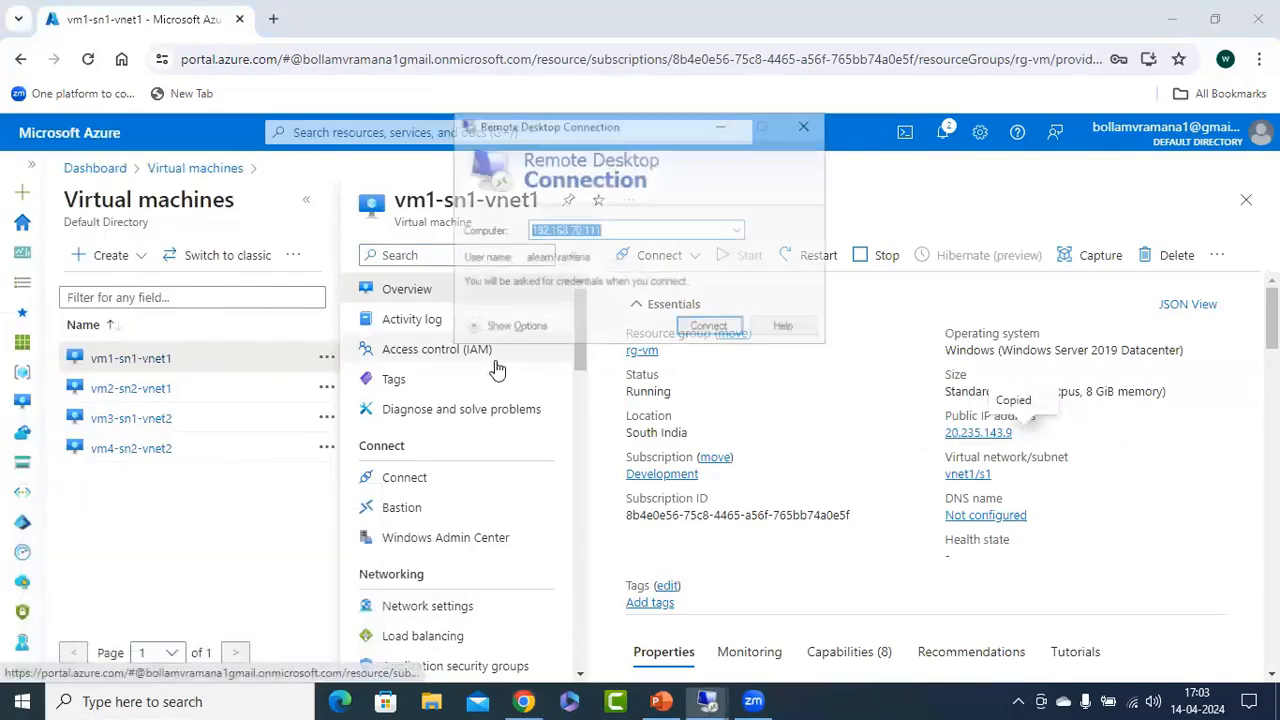
pyautogui.hotkey('ctrl', 'v')
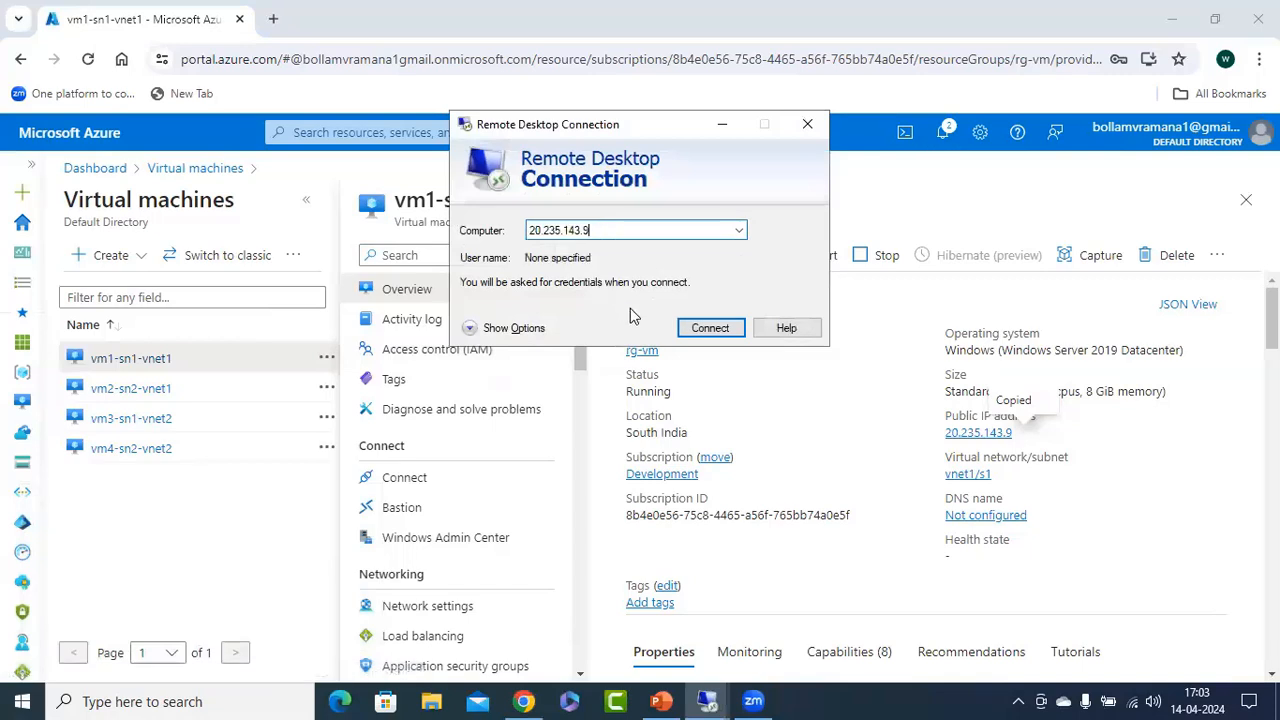
pyautogui.click(722, 330)
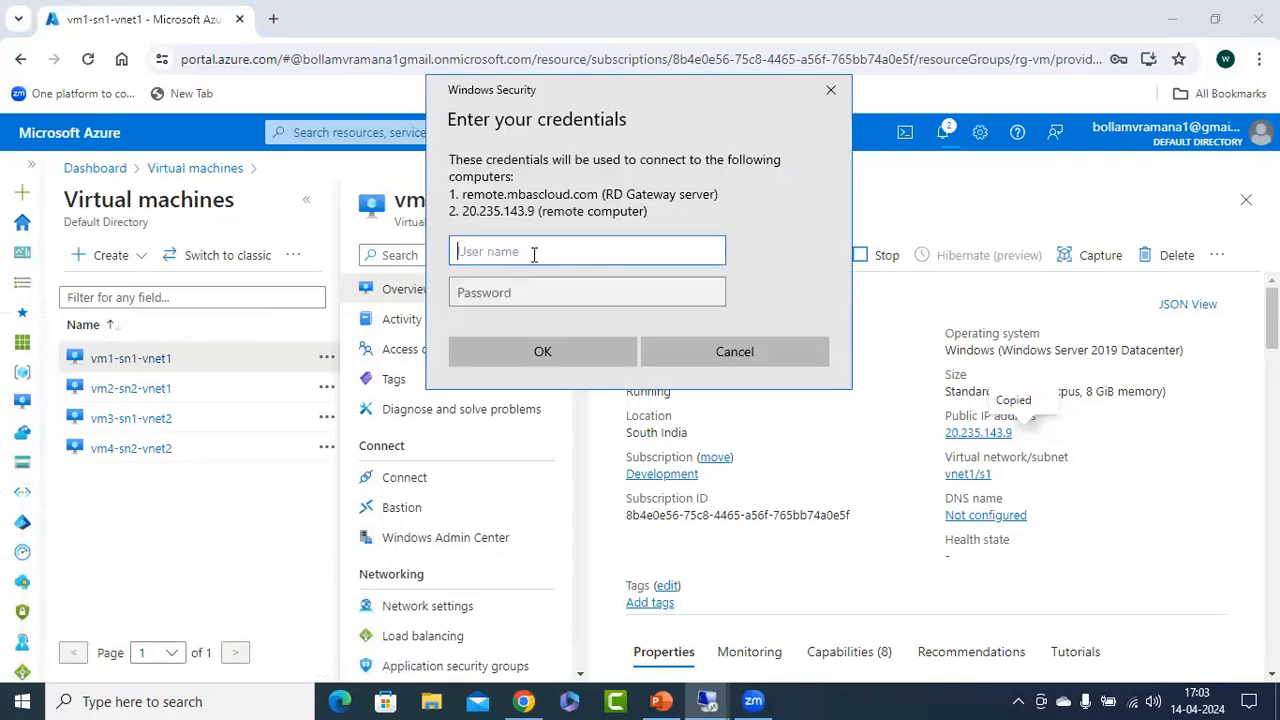
pyautogui.click(667, 350)
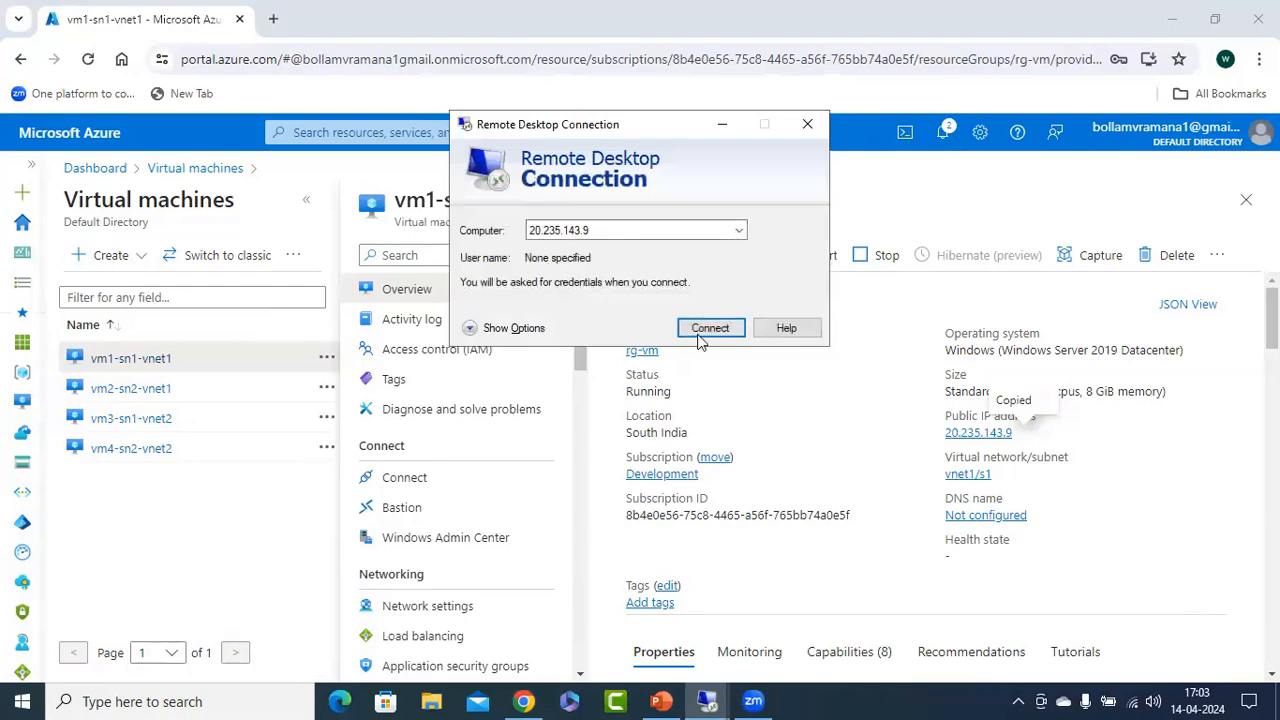
# Set the connection's RD Gateway server settings to automatic detection and return to the general logon settings.
pyautogui.click(505, 328)
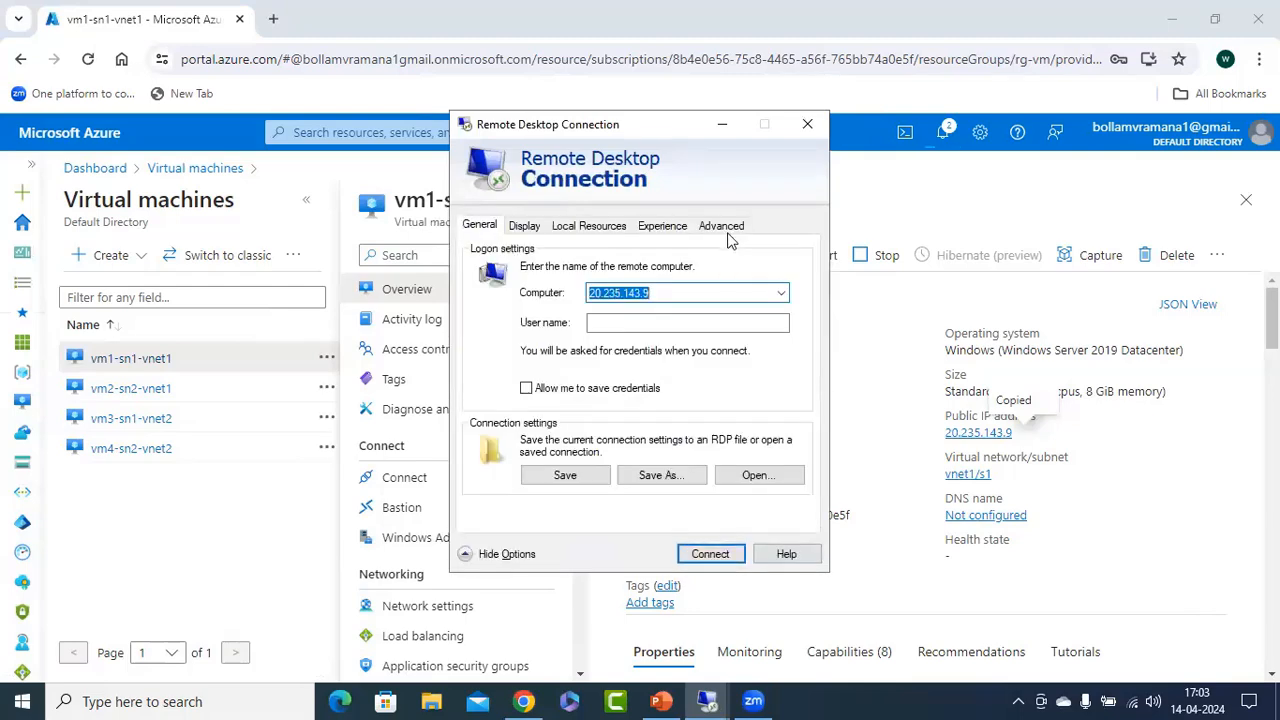
pyautogui.click(721, 226)
pyautogui.click(590, 434)
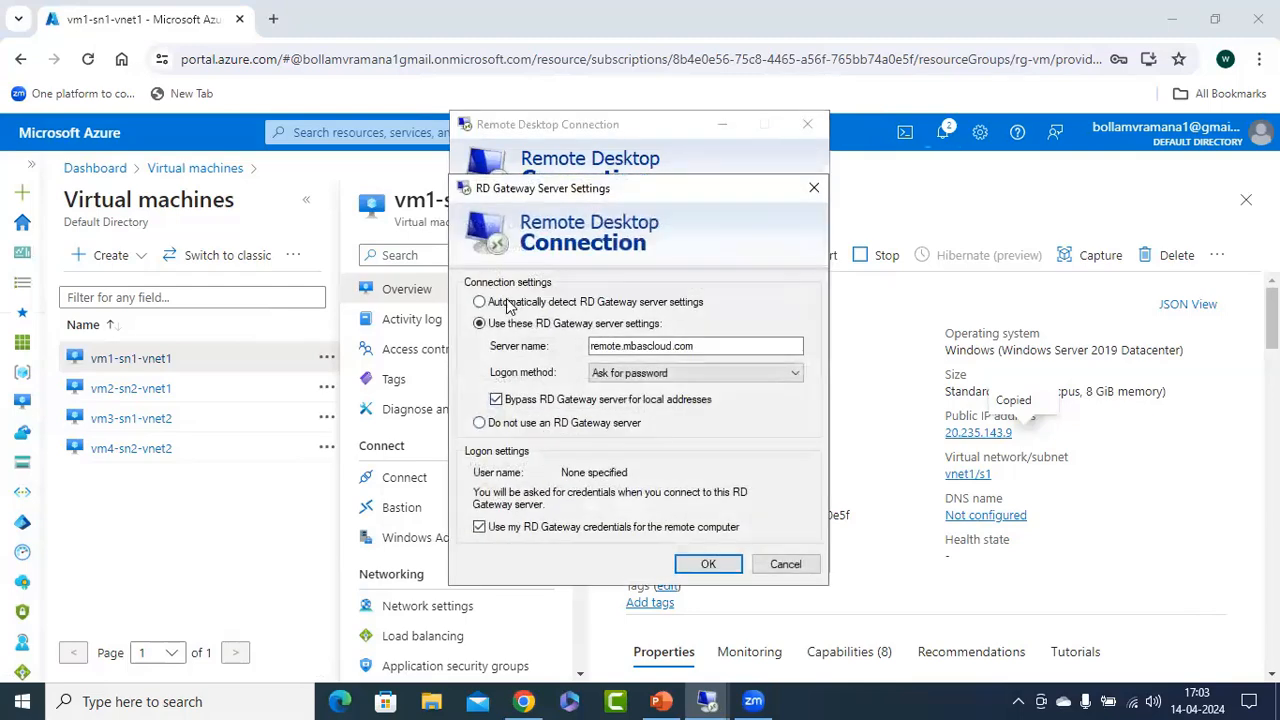
pyautogui.click(705, 563)
pyautogui.click(482, 228)
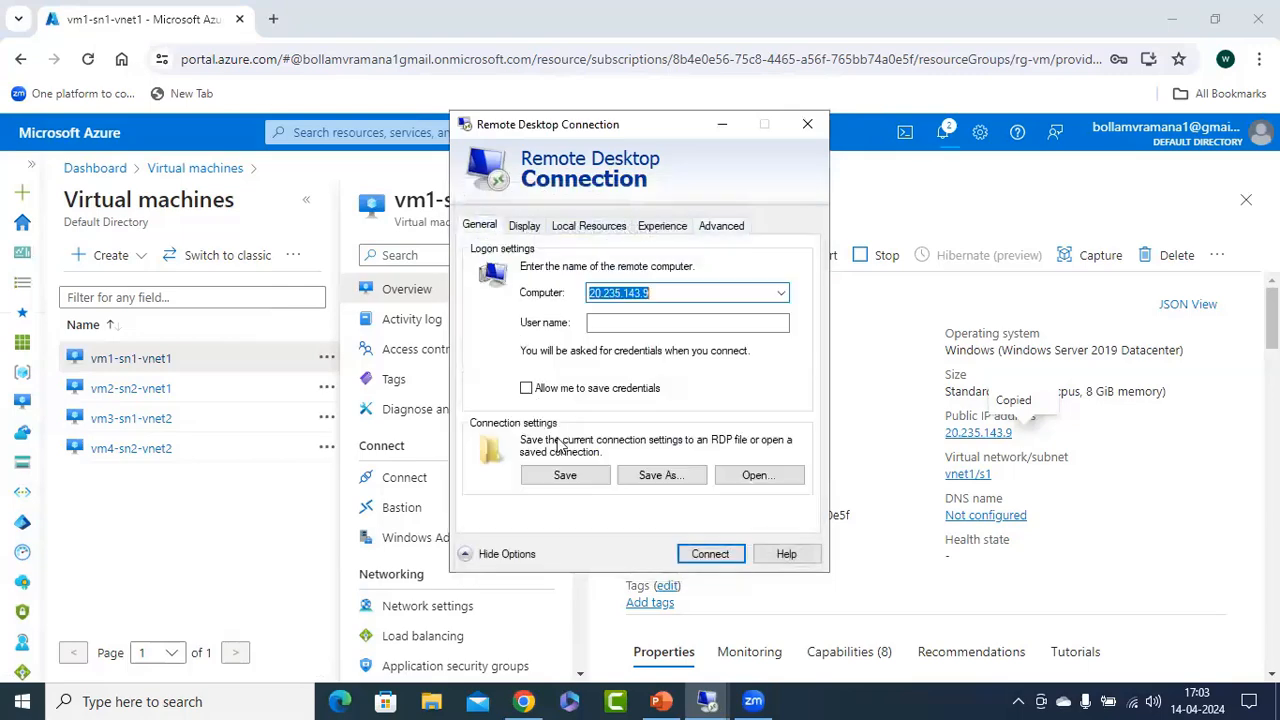
# Connect to vm1-sn1-vnet1 as azureuser with the account password, accepting the unverified certificate.
pyautogui.click(710, 554)
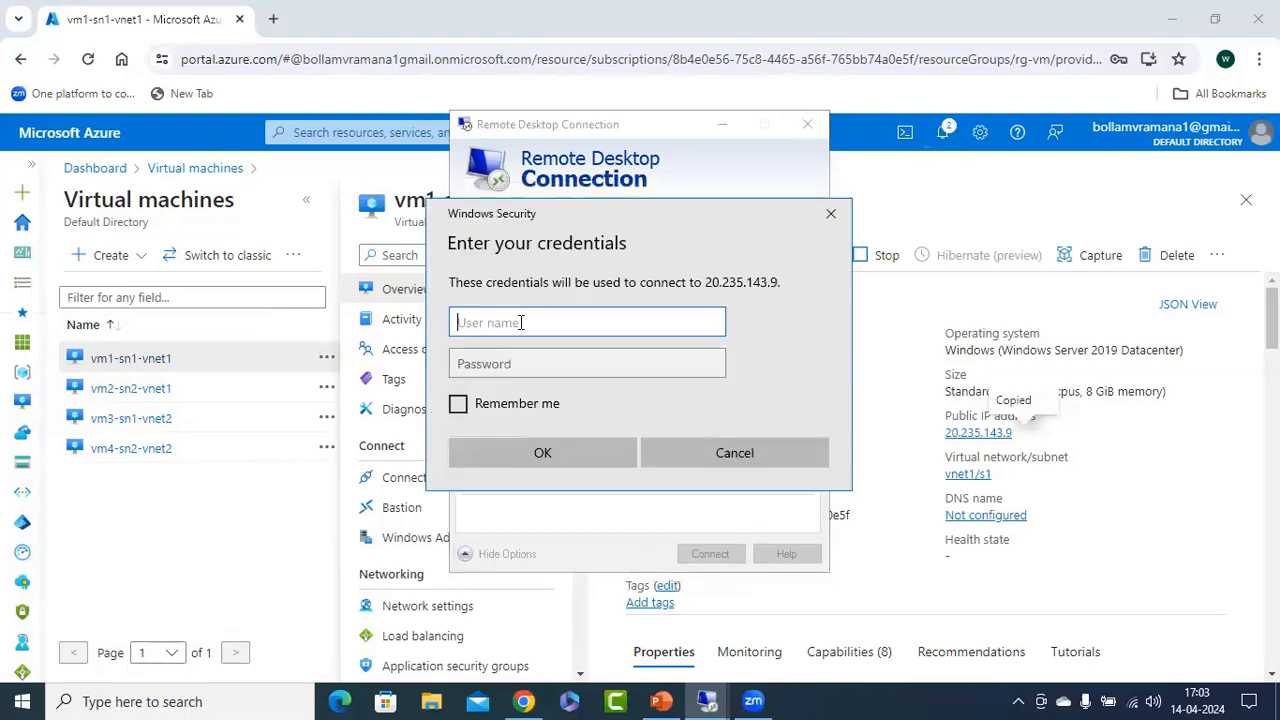
pyautogui.write('azureuser')
pyautogui.press('Tab')
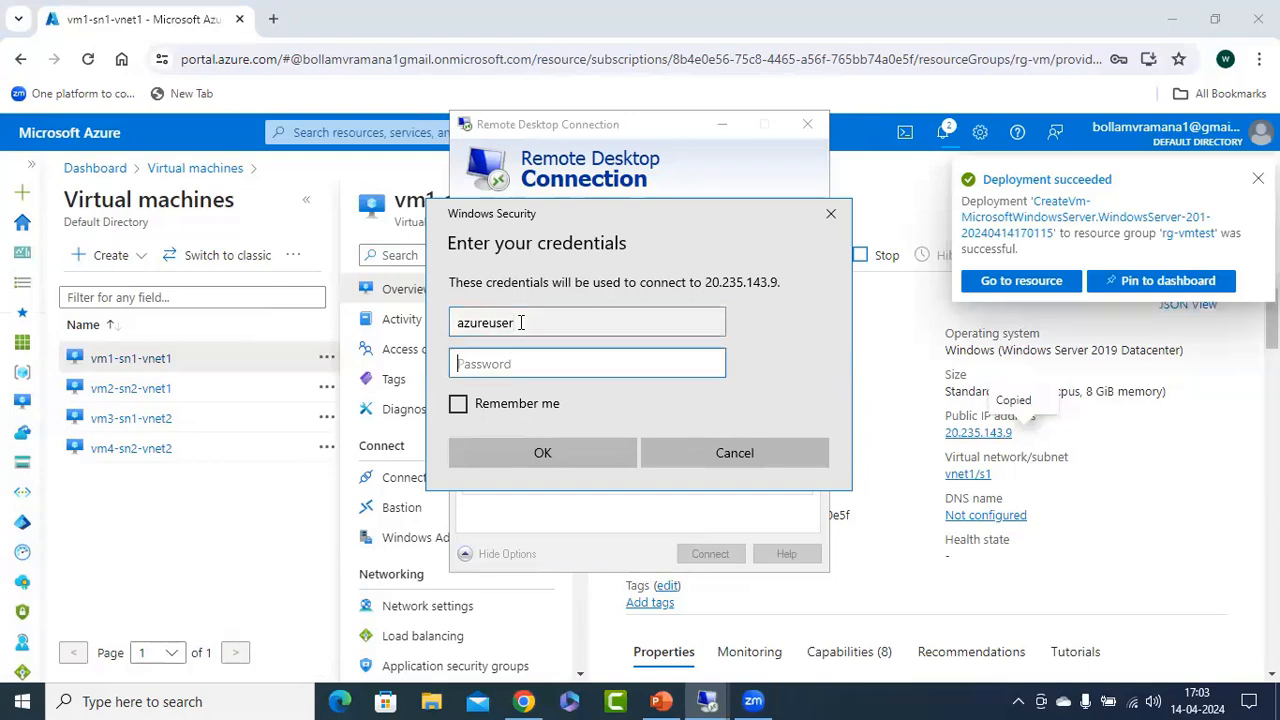
pyautogui.write('••')
pyautogui.press('Return')
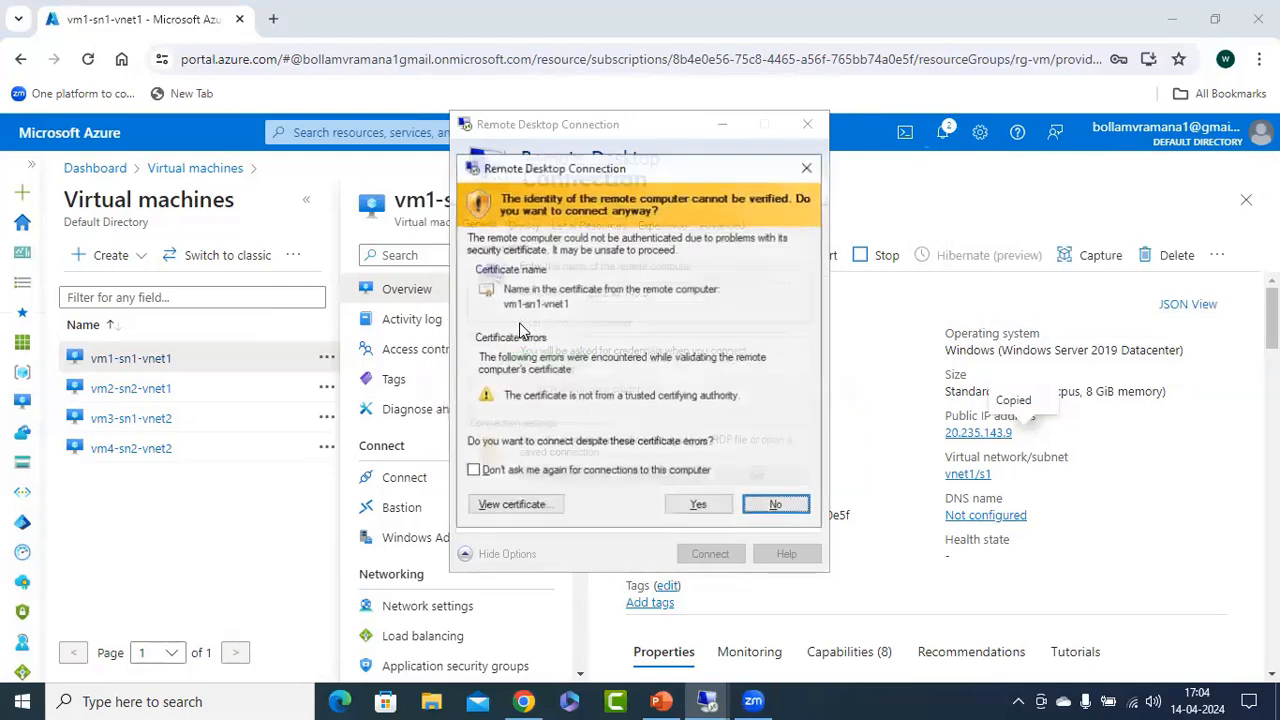
pyautogui.click(698, 505)
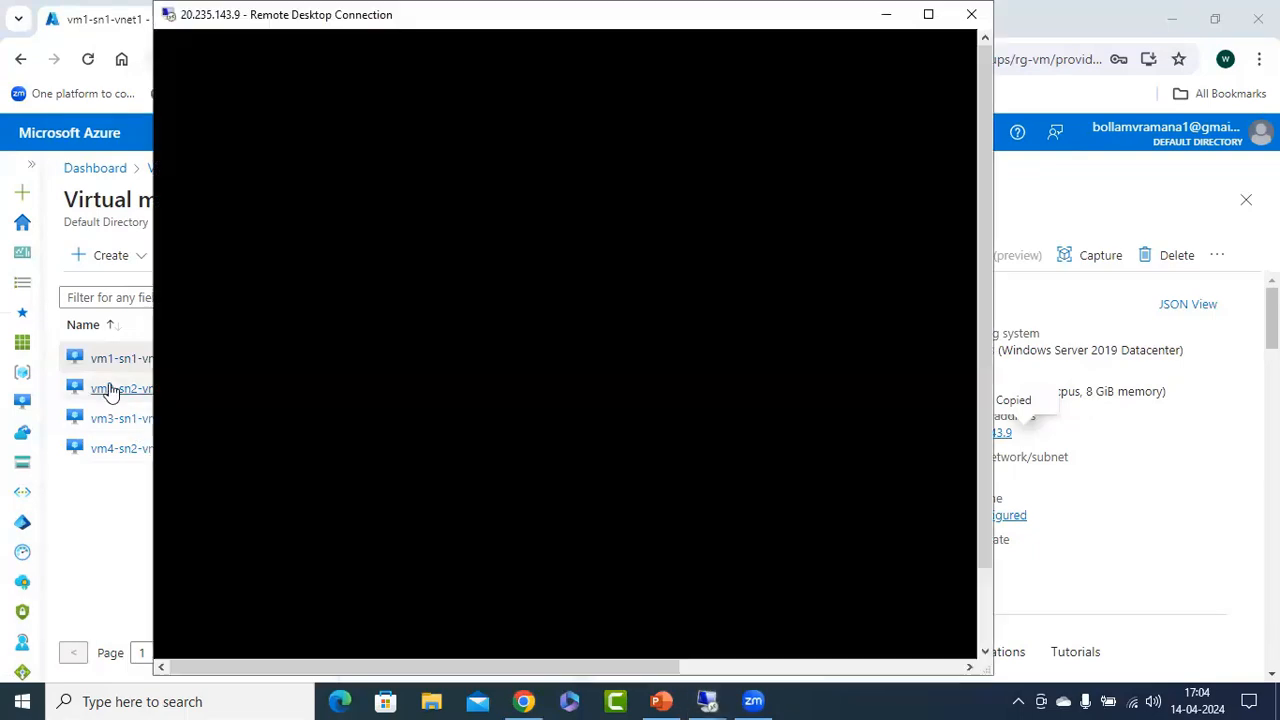
# Copy the public IP address of vm2-sn2-vnet1 and try a new Remote Desktop connection to 20.235.142.88.
pyautogui.click(130, 388)
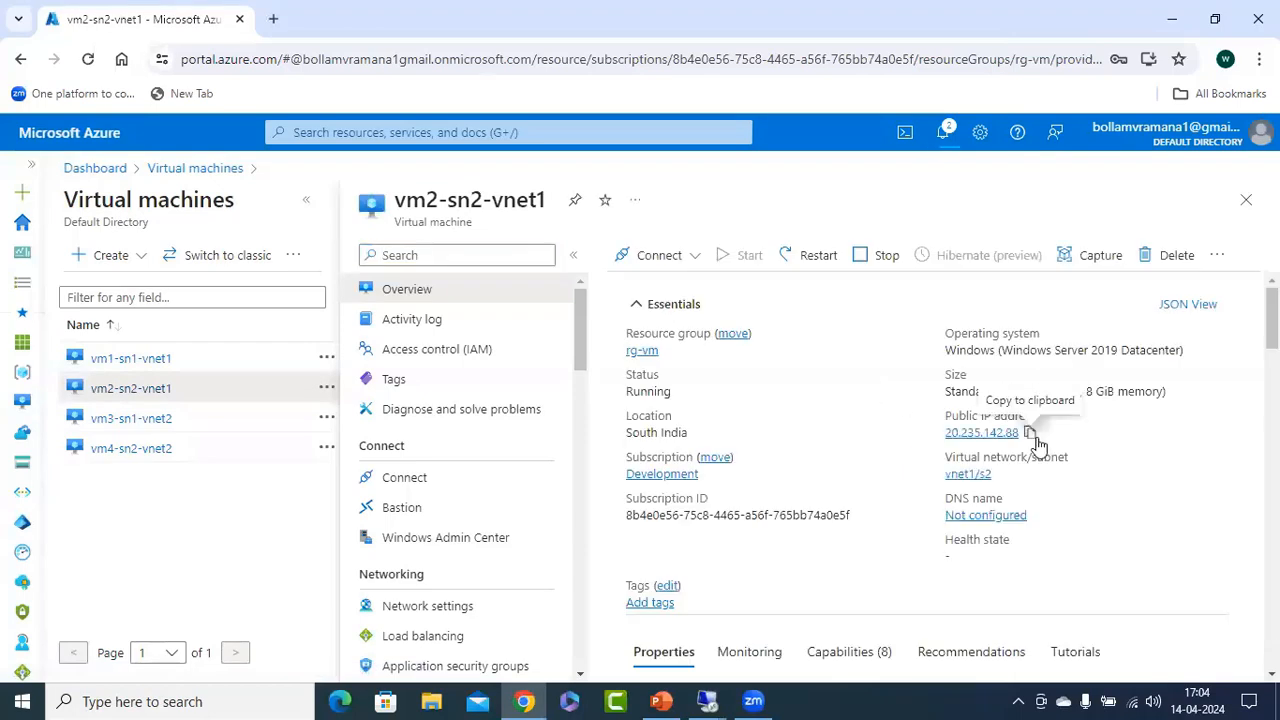
pyautogui.click(1029, 432)
pyautogui.rightClick(22, 701)
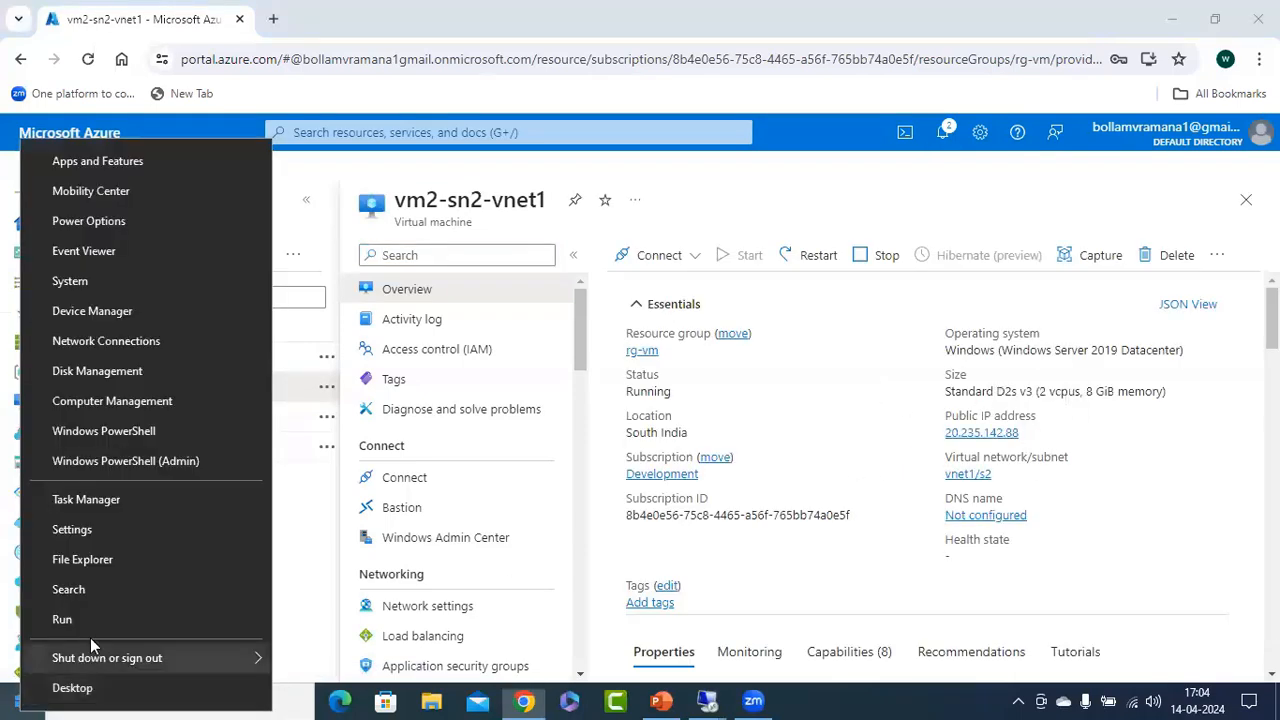
pyautogui.click(70, 617)
pyautogui.click(158, 643)
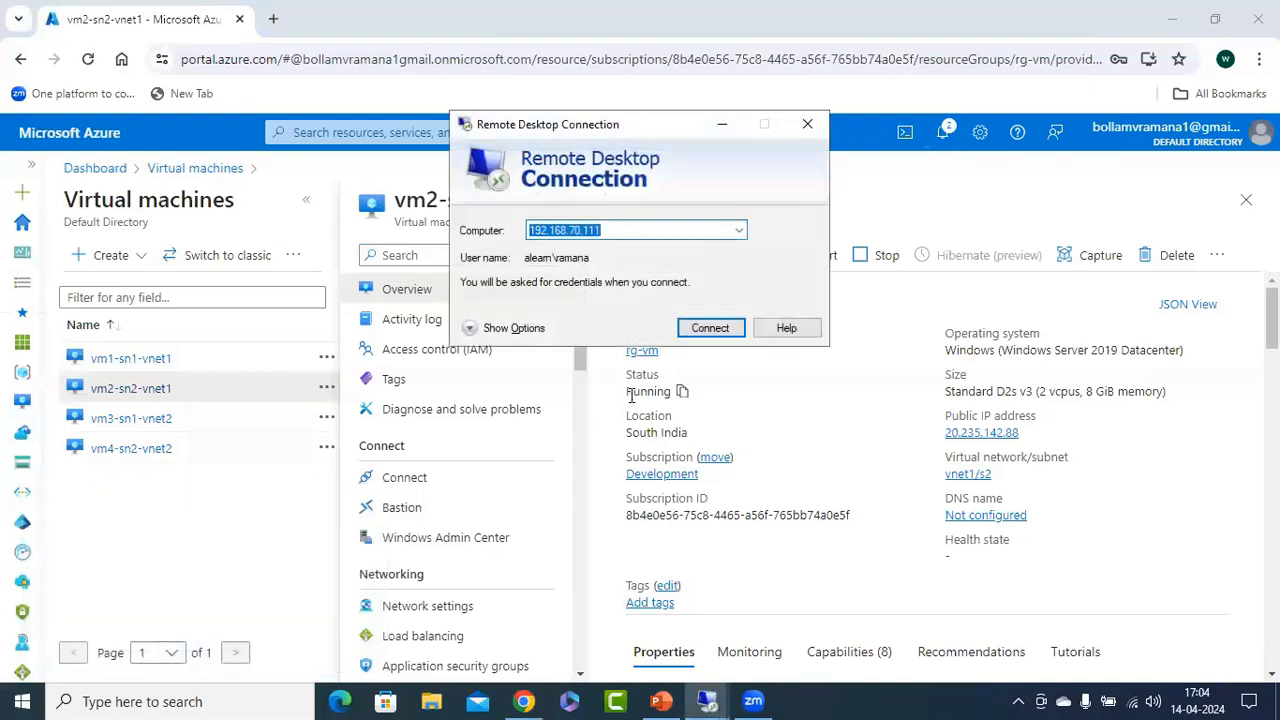
pyautogui.hotkey('ctrl', 'v')
pyautogui.click(704, 328)
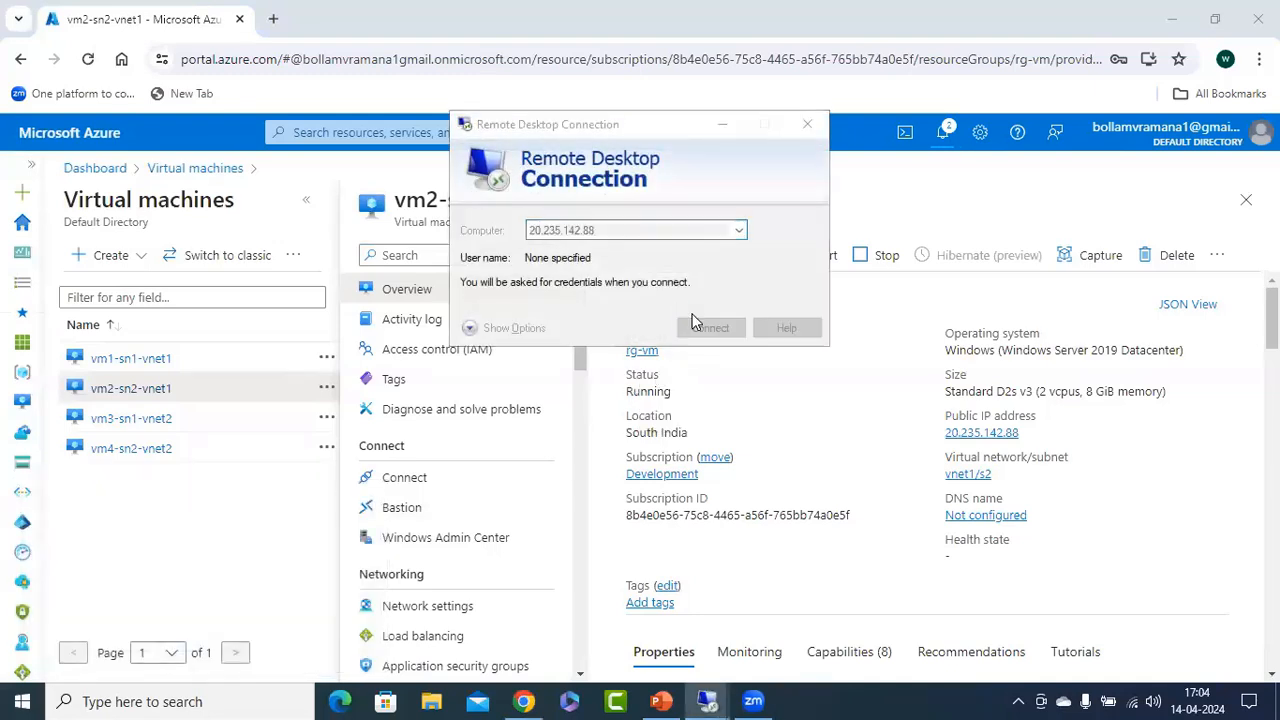
pyautogui.click(587, 368)
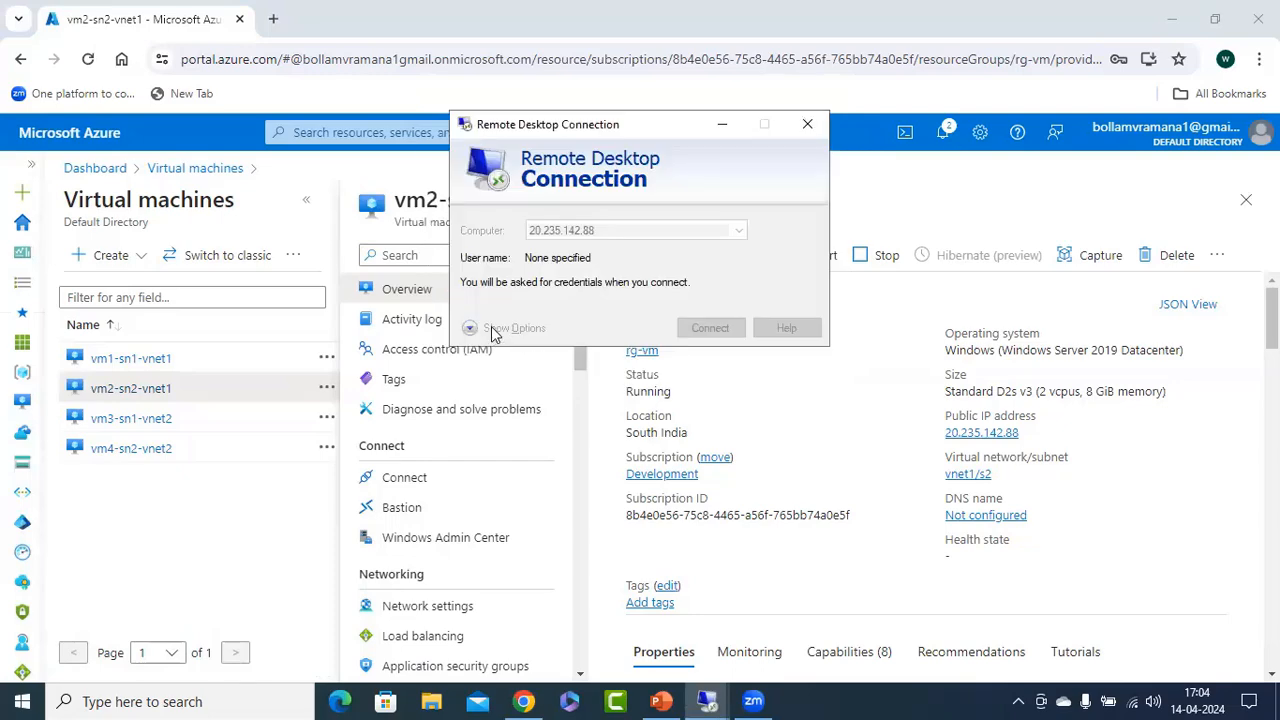
# Switch the RD Gateway server settings for the 20.235.142.88 connection to automatic detection and save the connection settings.
pyautogui.click(508, 330)
pyautogui.click(717, 222)
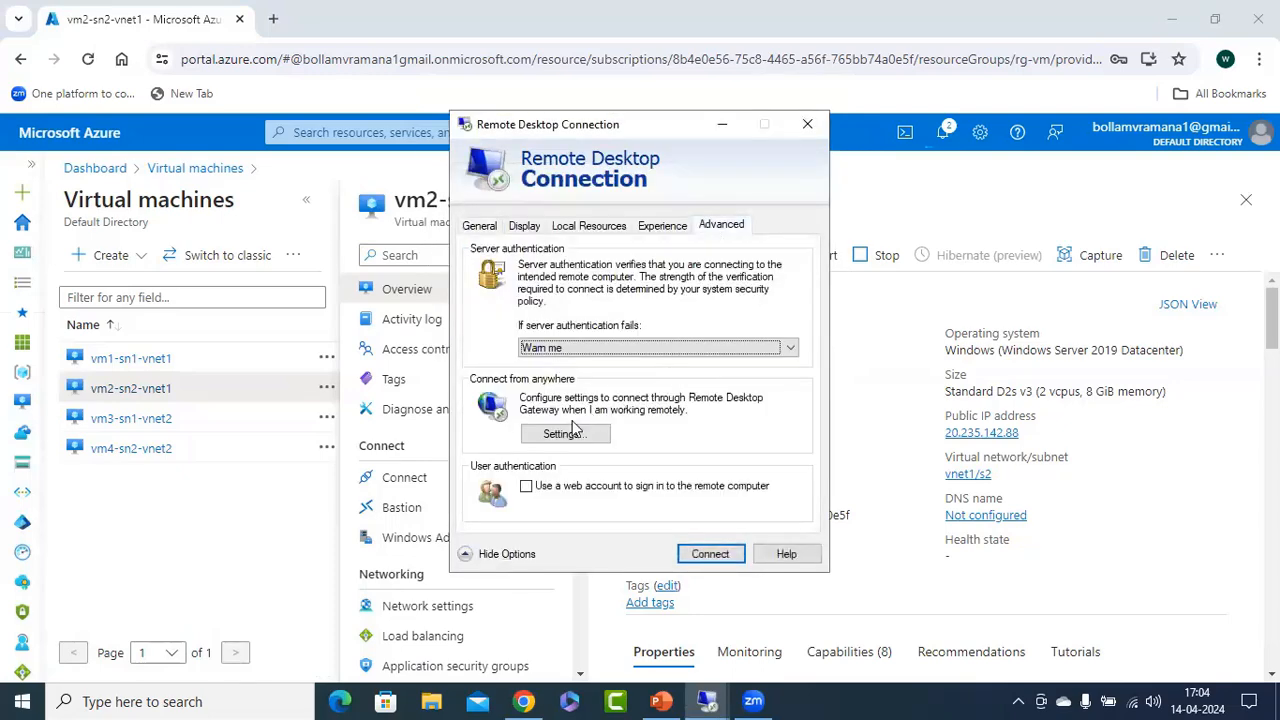
pyautogui.click(560, 427)
pyautogui.click(519, 303)
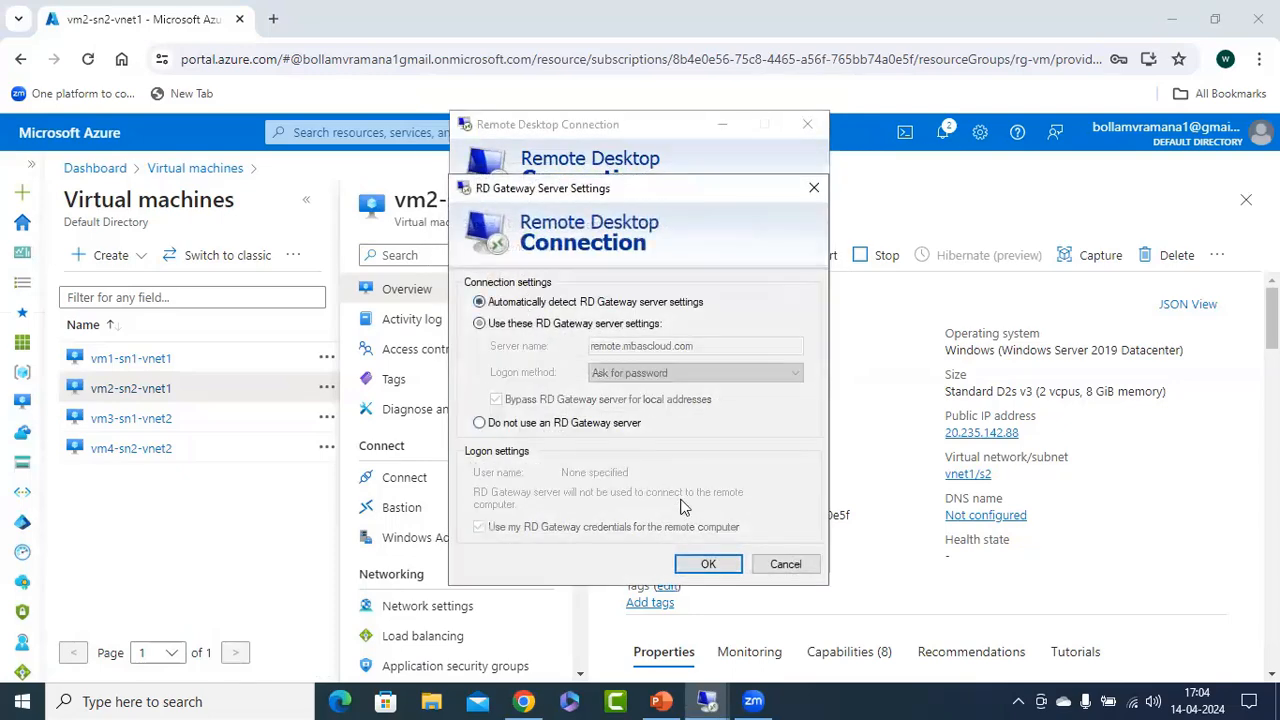
pyautogui.click(705, 565)
pyautogui.click(481, 226)
pyautogui.click(586, 480)
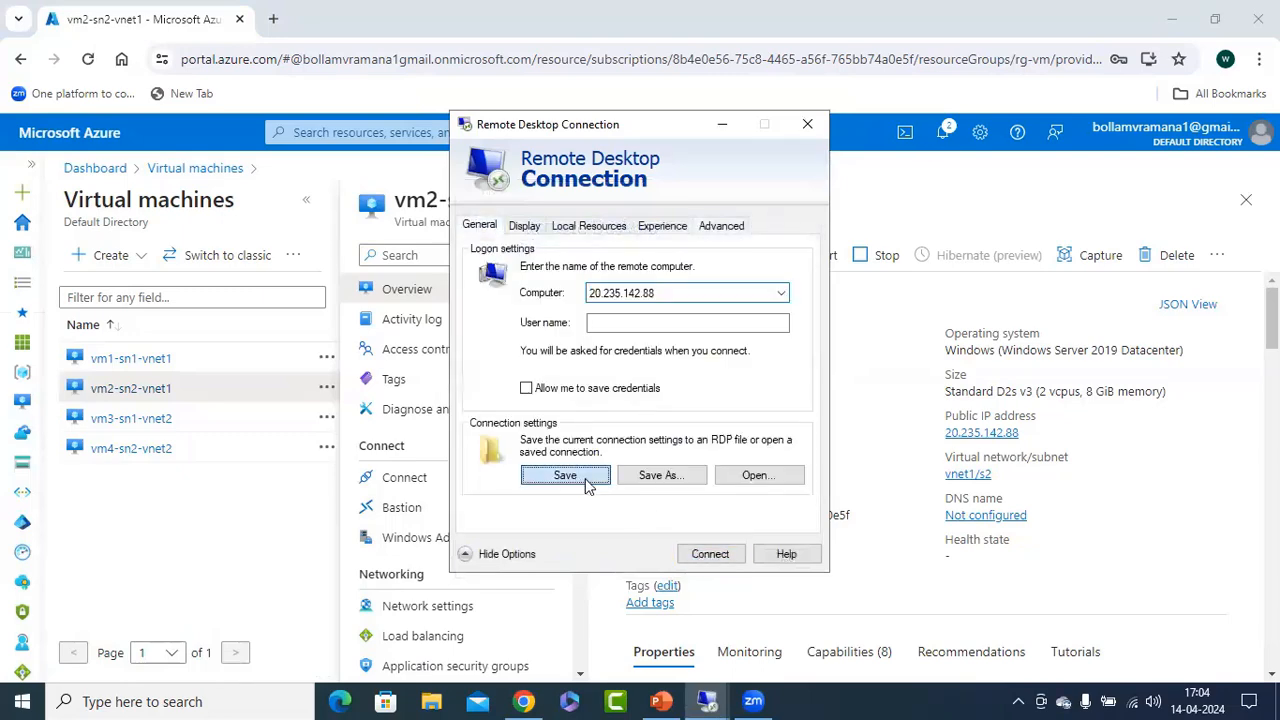
# Connect to vm2-sn2-vnet1 as azureuser with the account password, accepting the unverified certificate without being asked again for this computer.
pyautogui.click(706, 553)
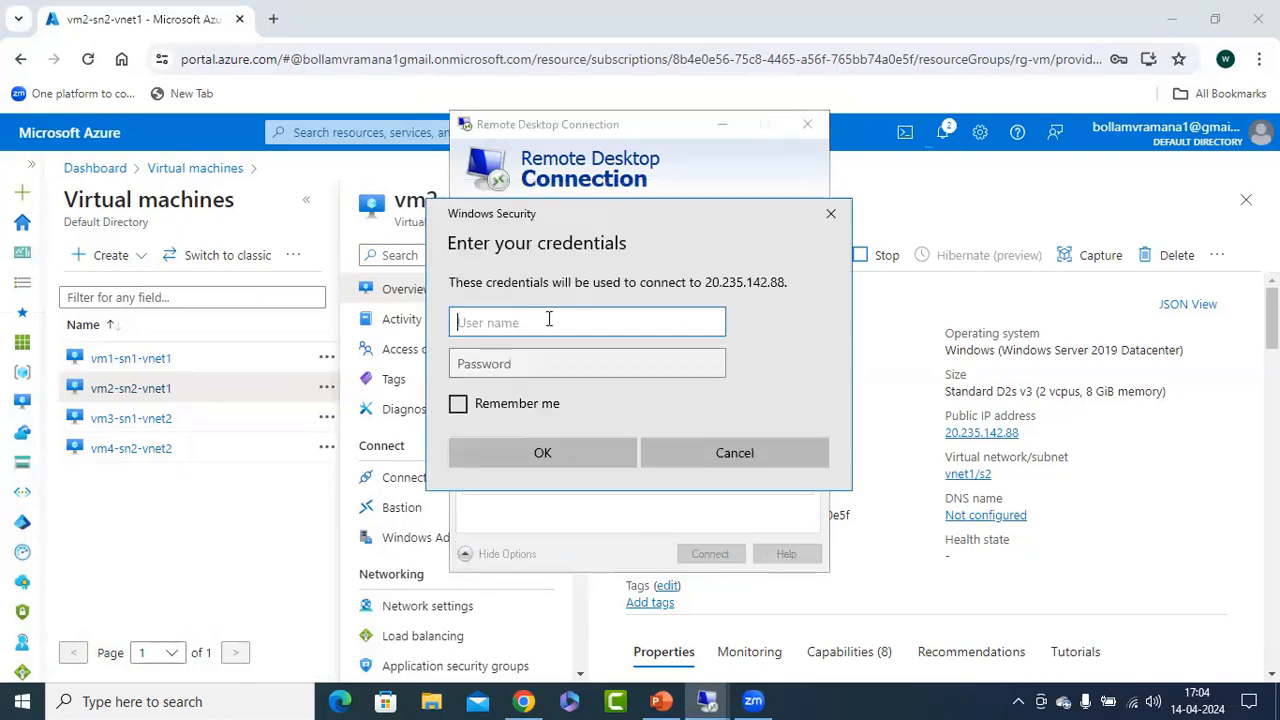
pyautogui.write('azure')
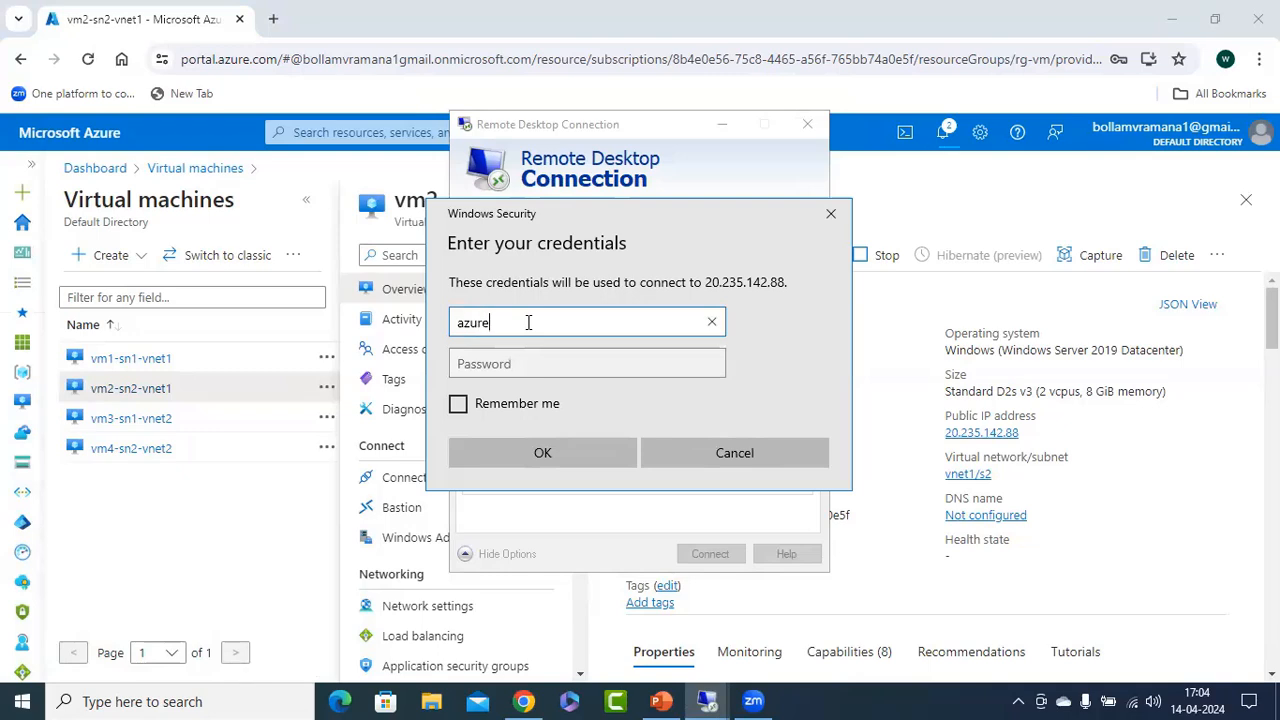
pyautogui.write('user')
pyautogui.press('Tab')
pyautogui.write('Azu')
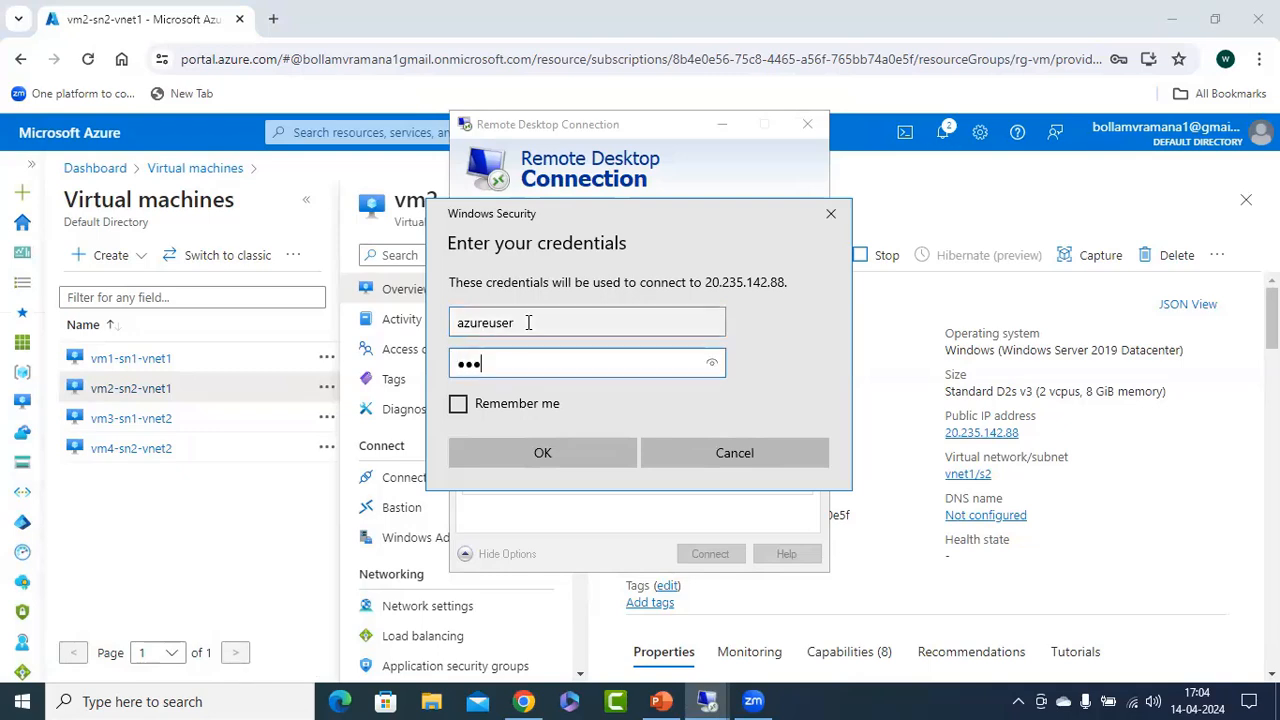
pyautogui.write('re•••••')
pyautogui.press('Return')
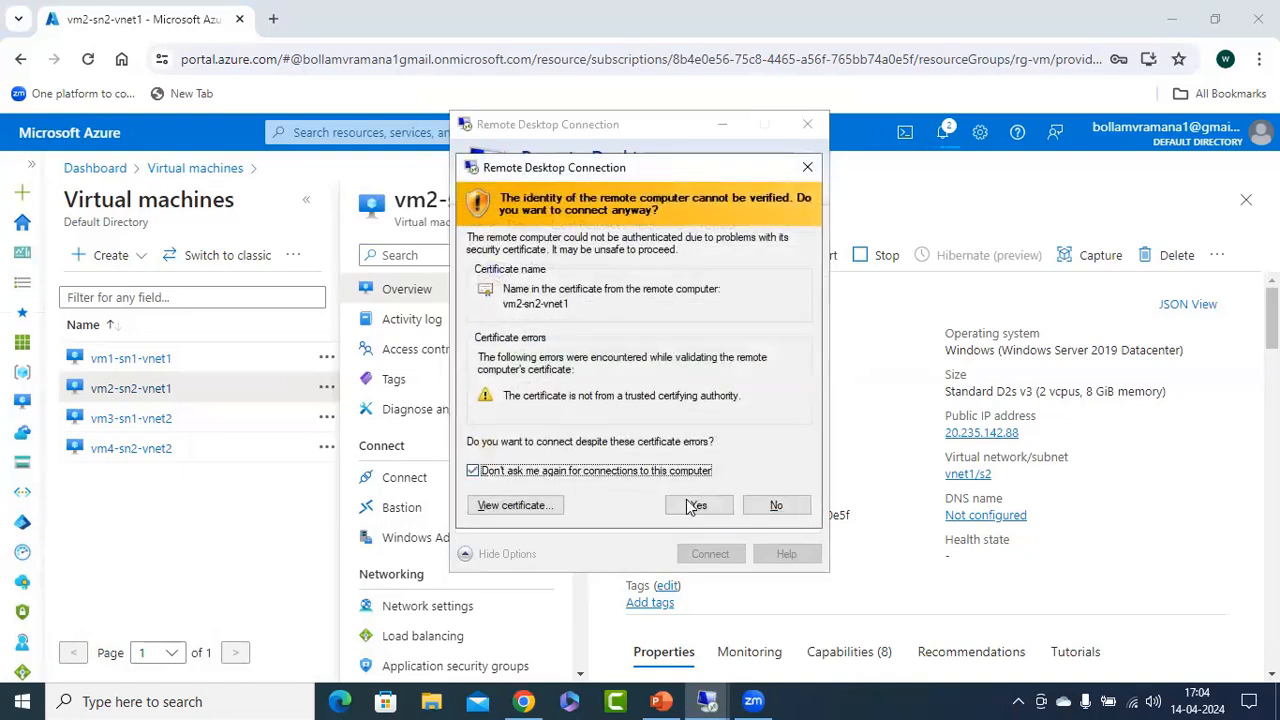
pyautogui.click(697, 505)
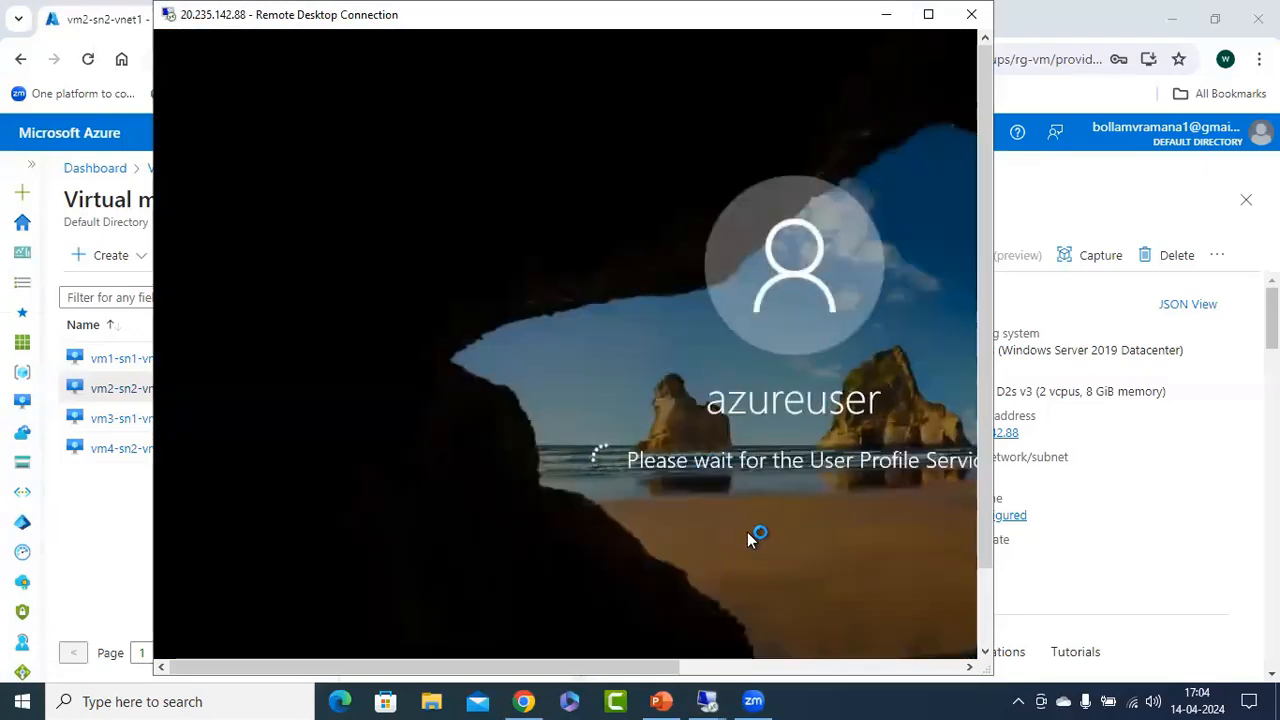
# Switch to the 20.235.143.9 remote session, dismiss the Windows Admin Center notice and show the local server properties in Server Manager.
pyautogui.click(712, 699)
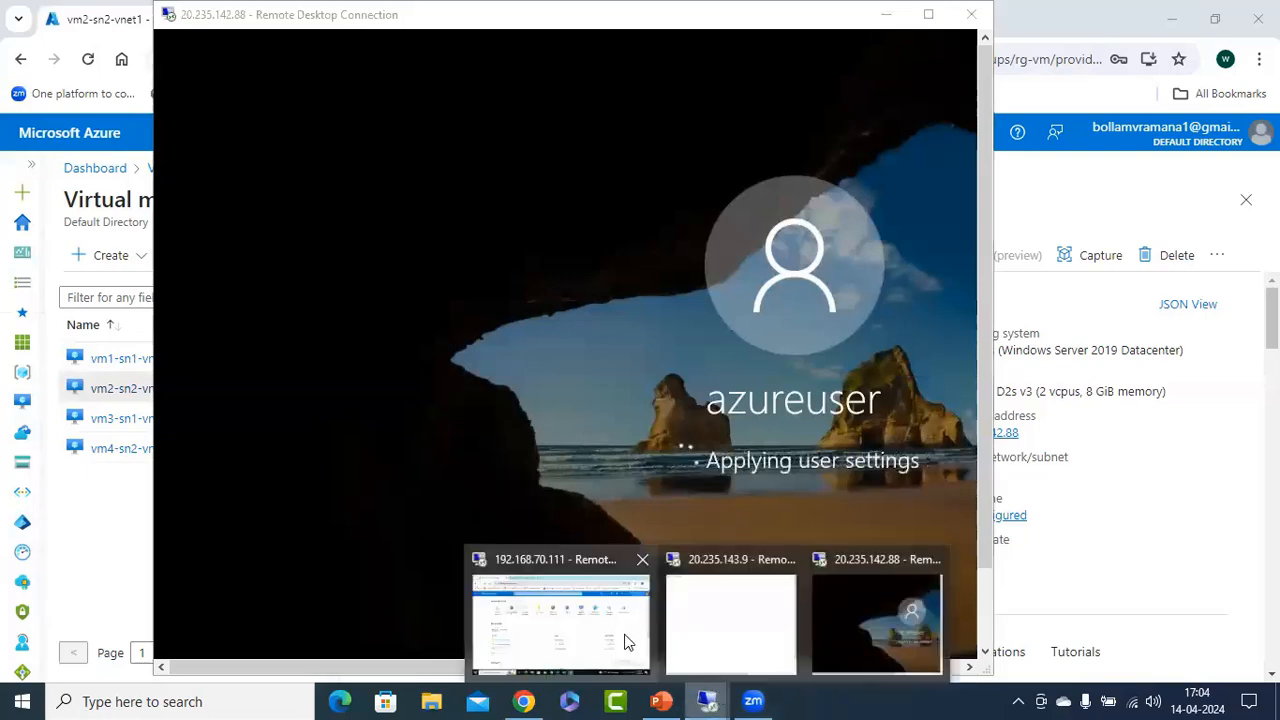
pyautogui.click(752, 632)
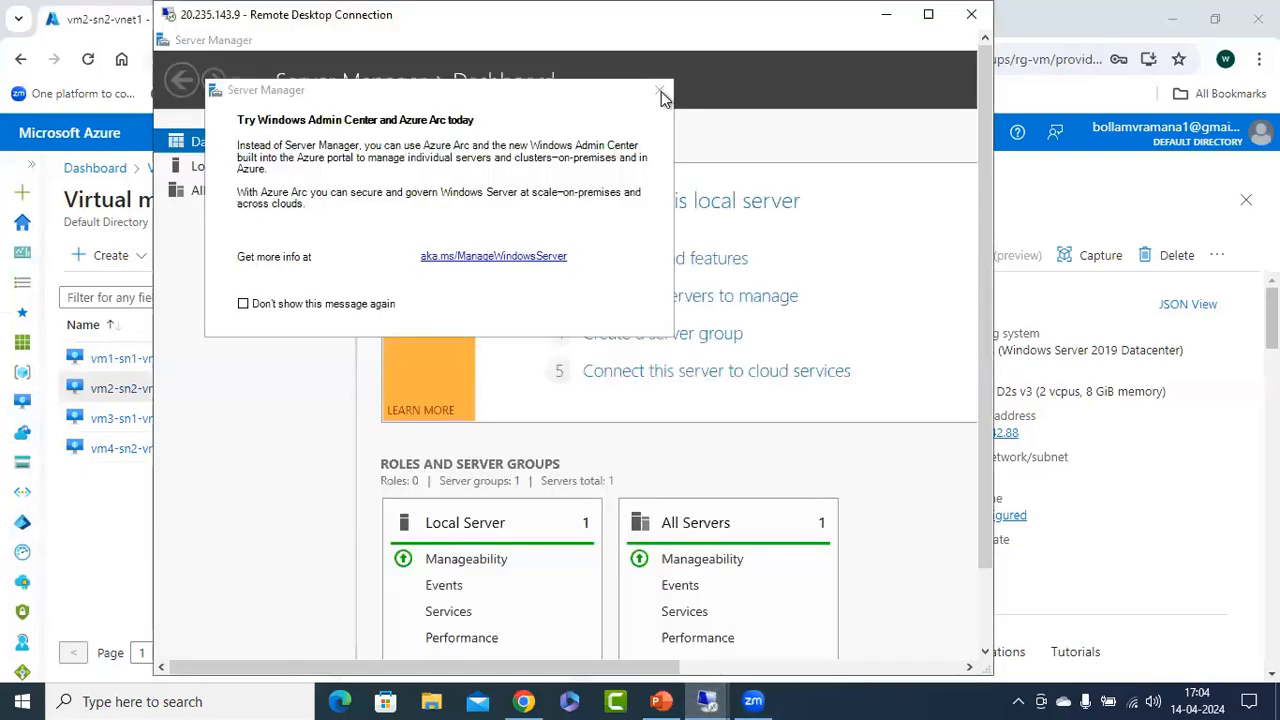
pyautogui.click(659, 90)
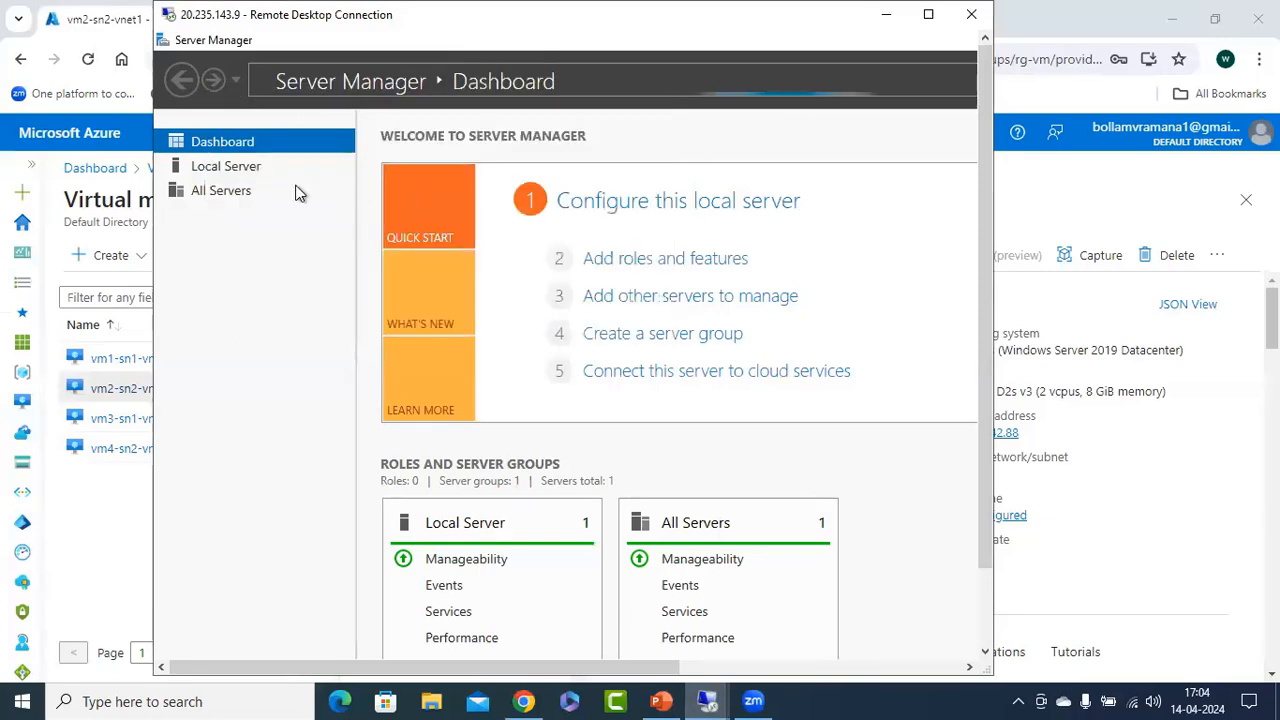
pyautogui.click(226, 167)
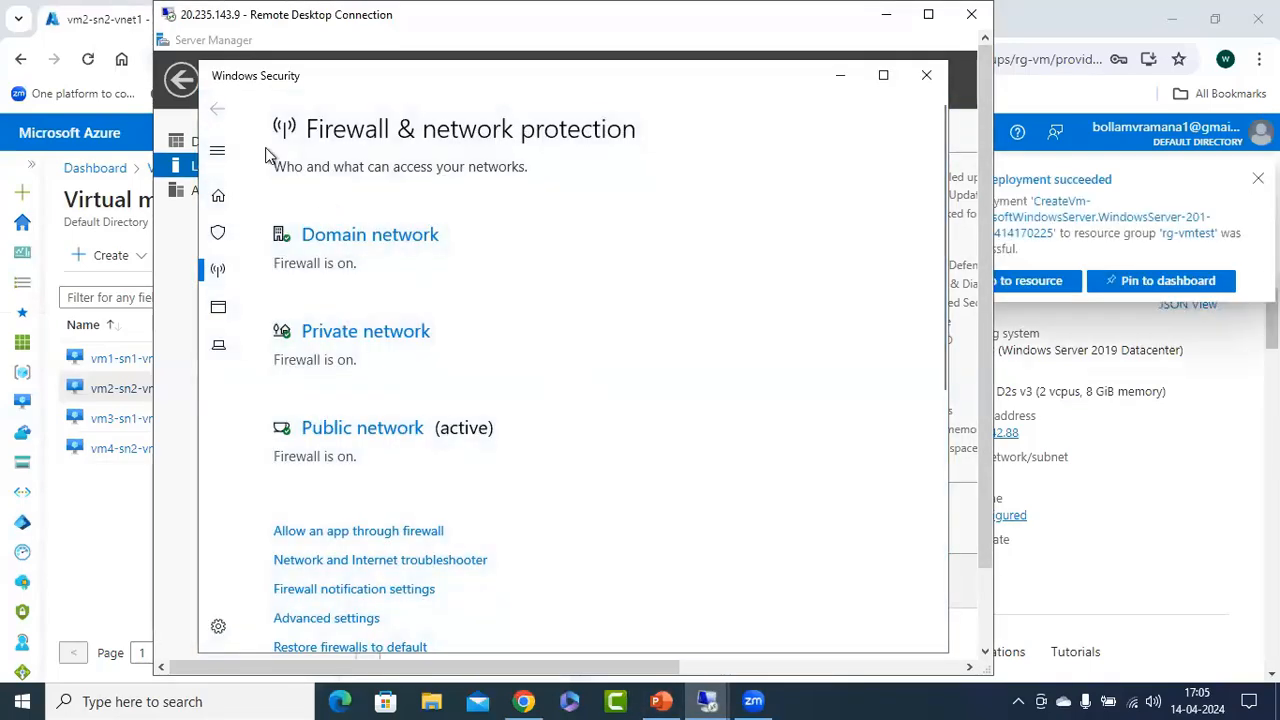
# Turn off Windows Defender Firewall for the domain network on vm1-sn1-vnet1 and return to the firewall overview.
pyautogui.click(367, 237)
pyautogui.click(294, 423)
pyautogui.click(219, 110)
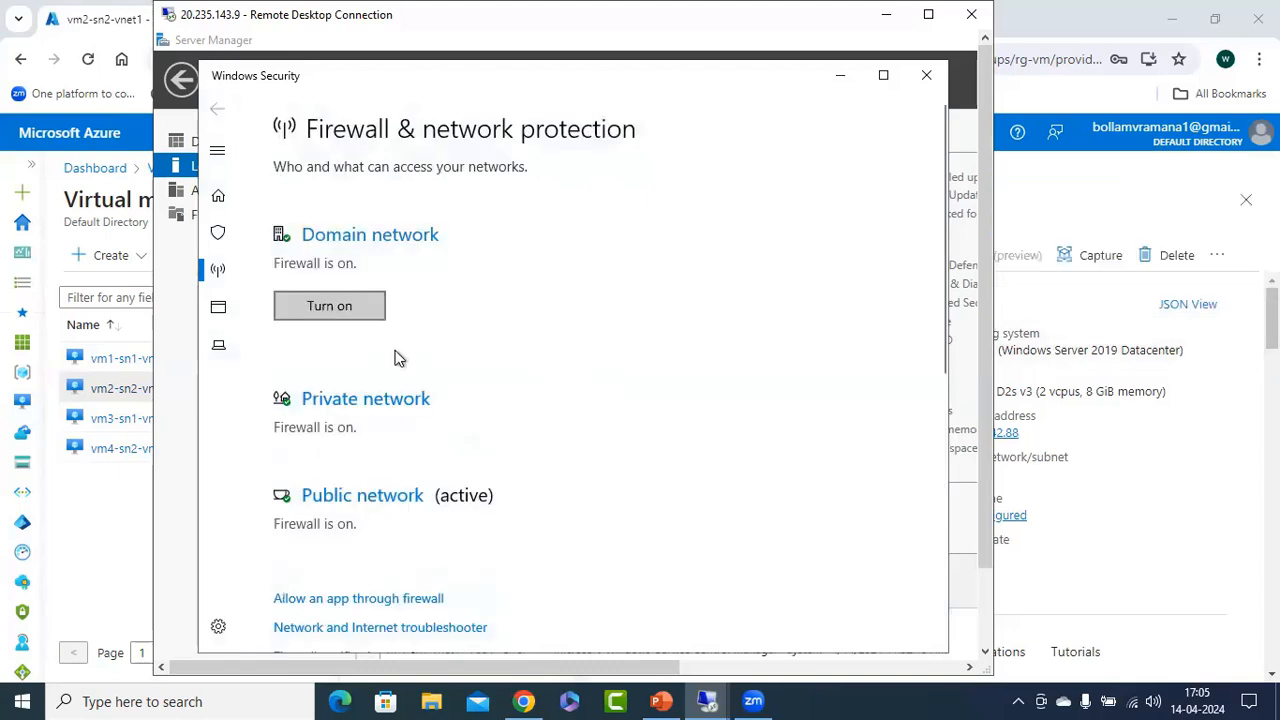
# Turn off Windows Defender Firewall for the private and public networks on vm1-sn1-vnet1 and return to the firewall overview.
pyautogui.click(372, 401)
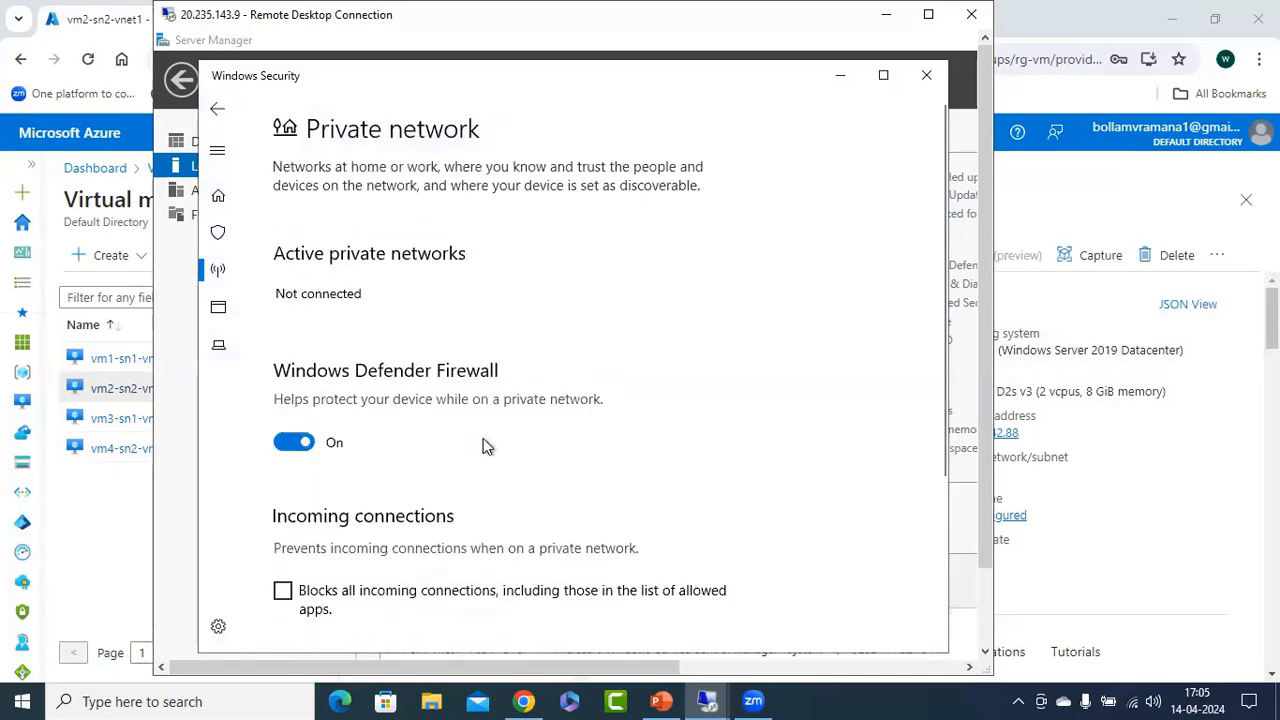
pyautogui.click(294, 442)
pyautogui.click(218, 109)
pyautogui.scroll(-4, 335, 410)
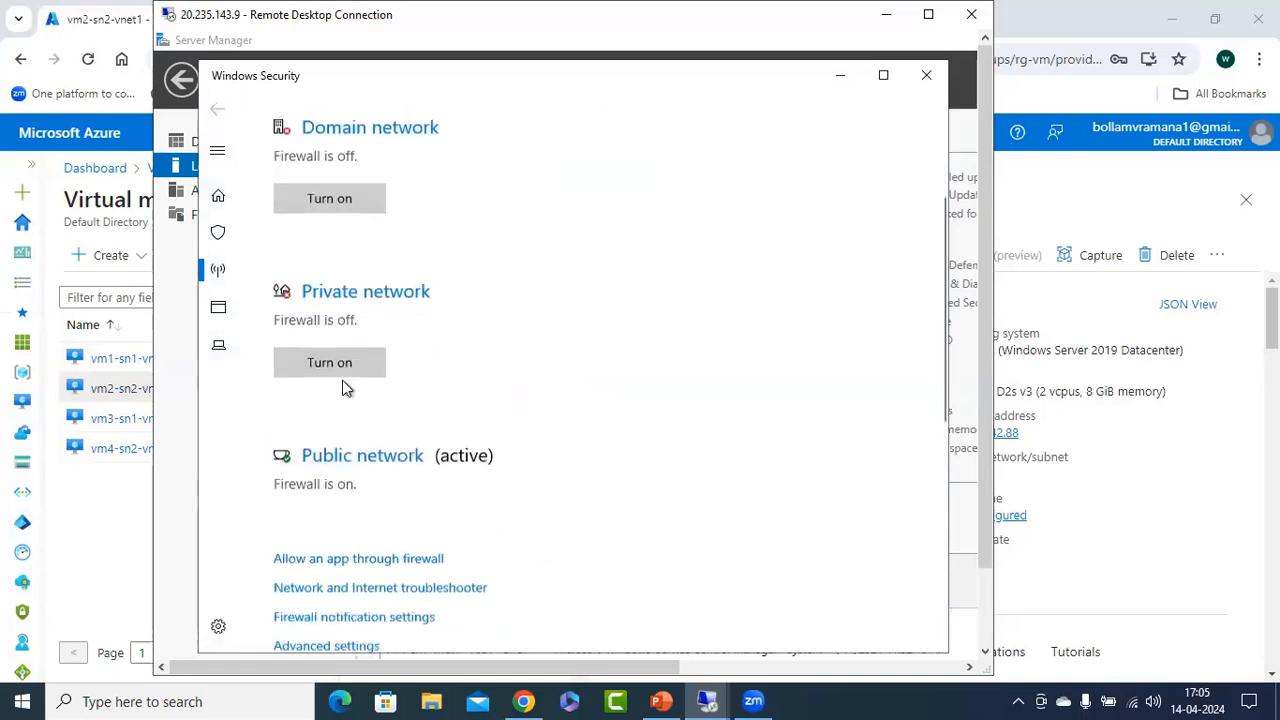
pyautogui.click(420, 378)
pyautogui.click(294, 442)
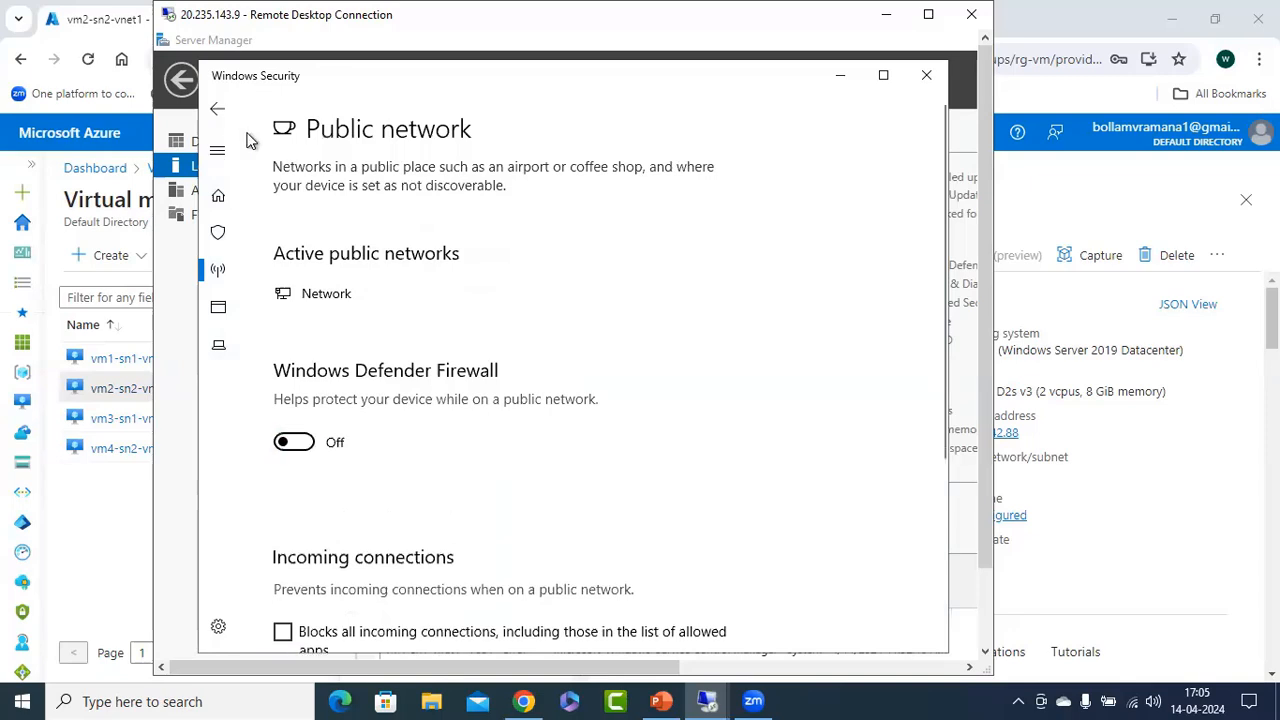
pyautogui.click(218, 109)
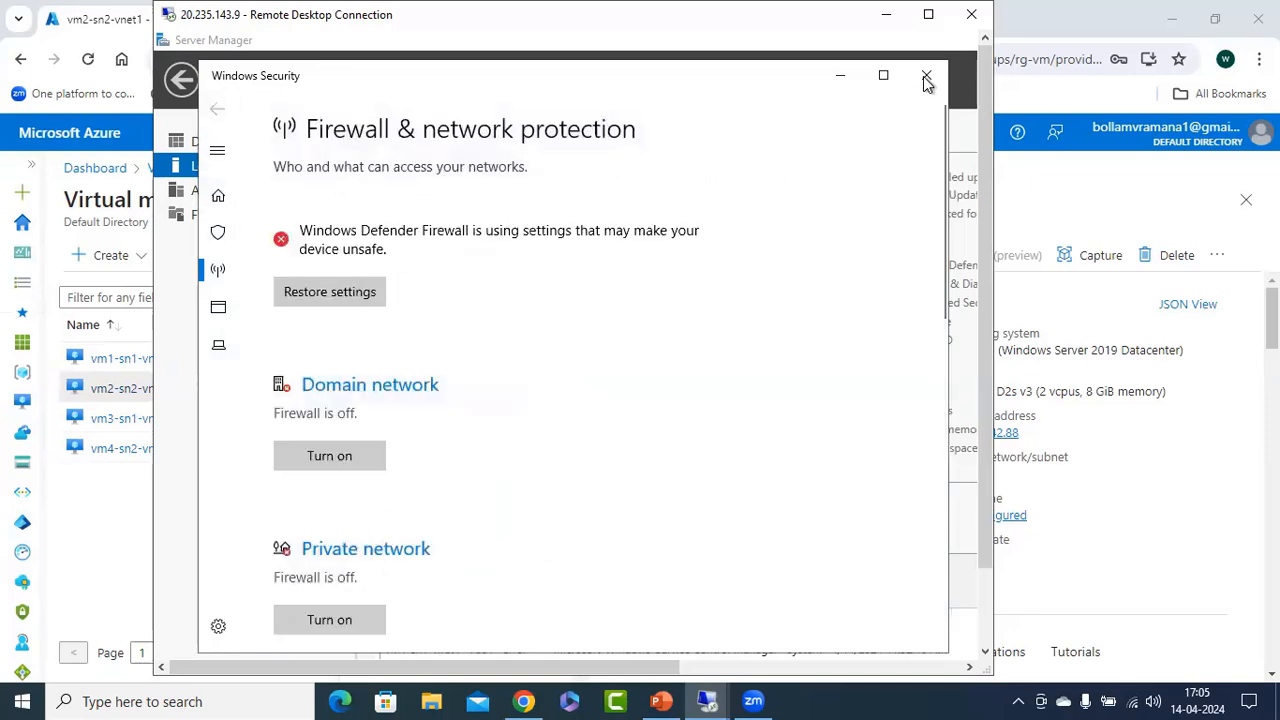
# Close Windows Security and Server Manager on vm1-sn1-vnet1.
pyautogui.click(924, 78)
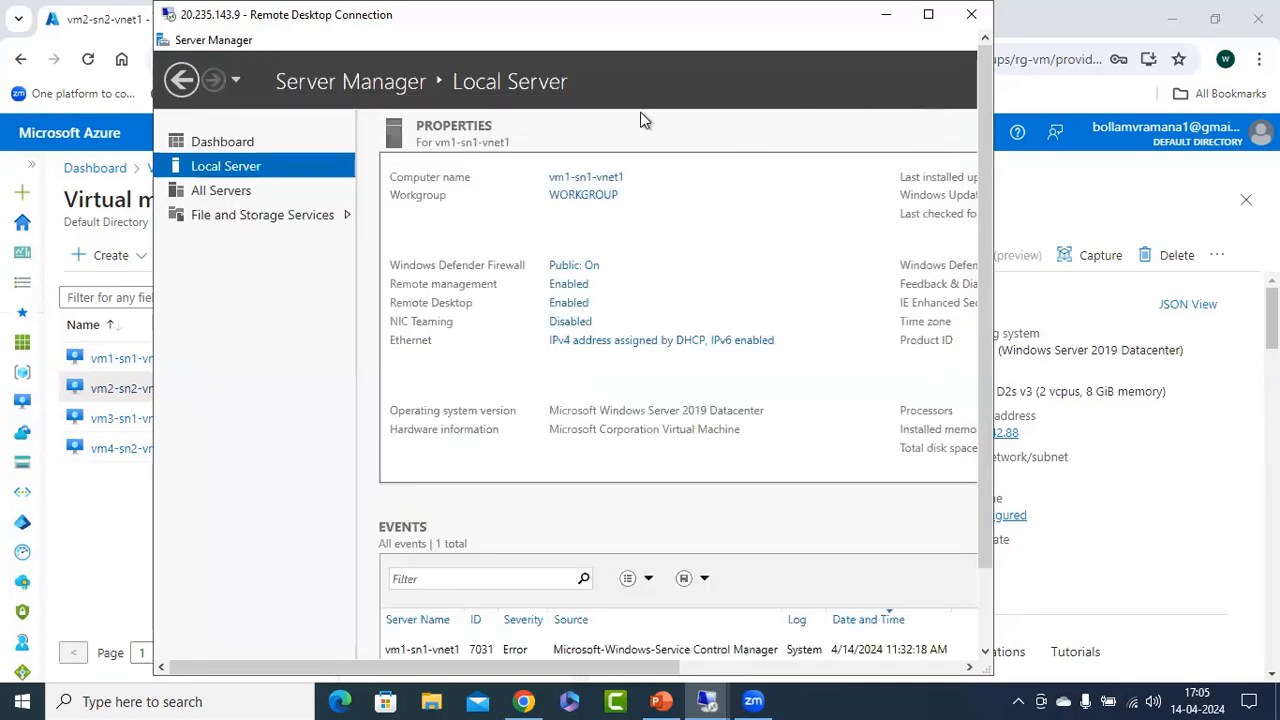
pyautogui.rightClick(620, 44)
pyautogui.click(689, 170)
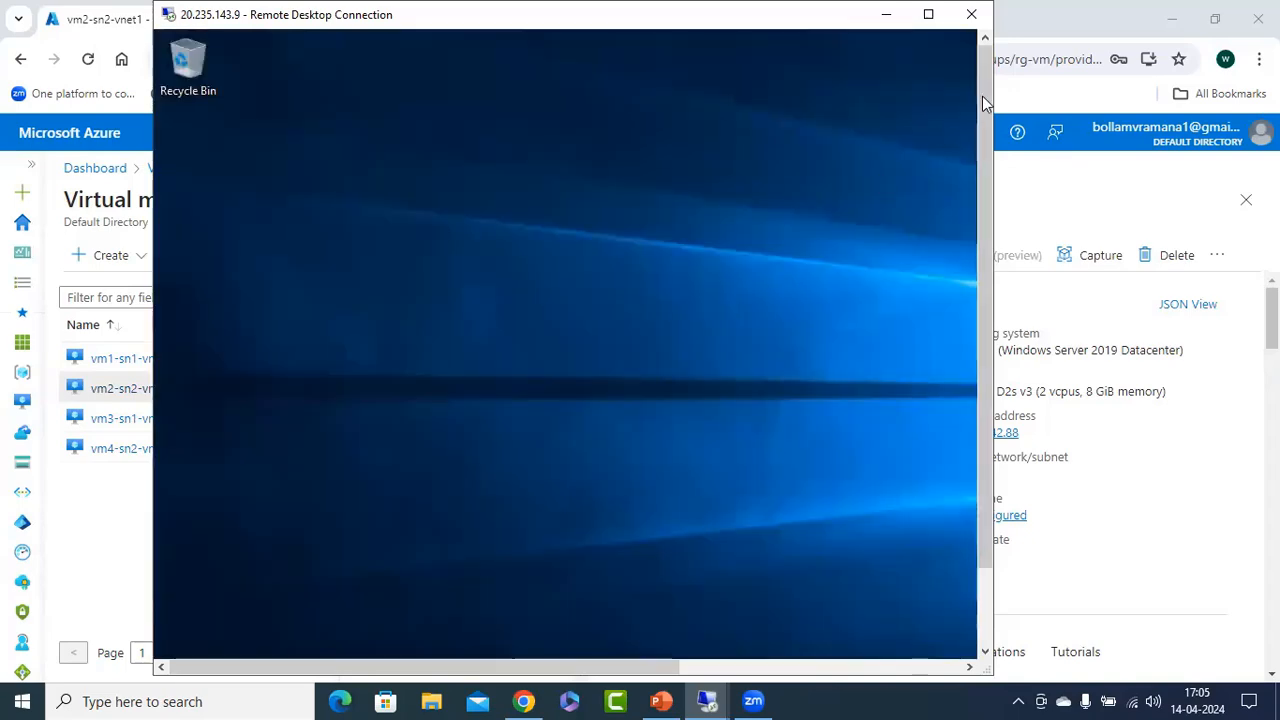
pyautogui.moveTo(985, 103); pyautogui.dragTo(985, 180)
# Switch to the 20.235.142.88 remote session, dismiss the Windows Admin Center notice and open the firewall settings from the local server properties.
pyautogui.click(707, 701)
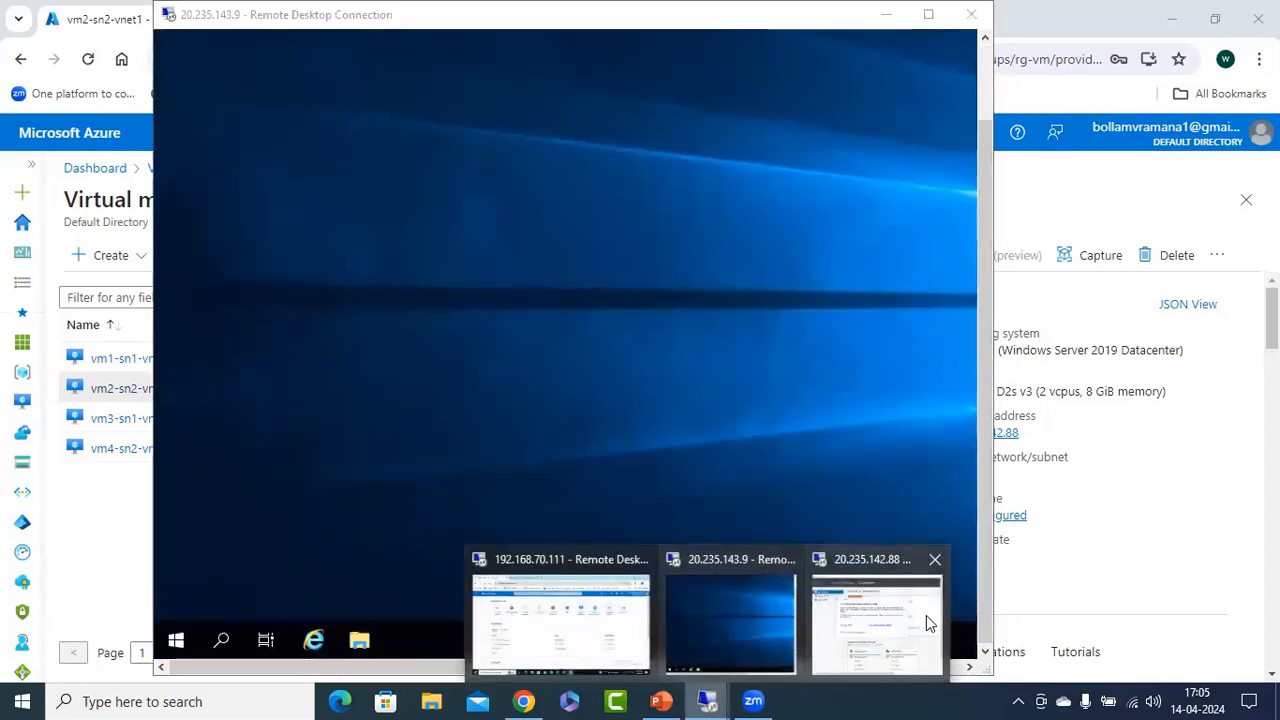
pyautogui.click(911, 617)
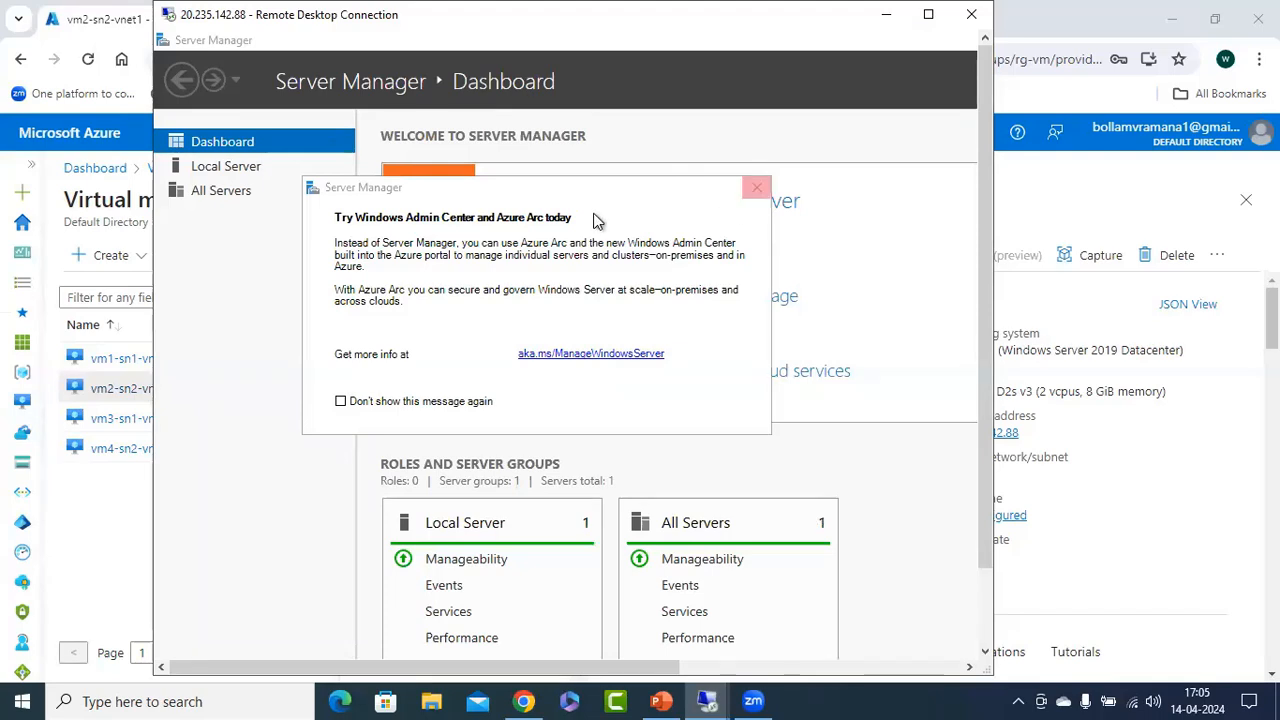
pyautogui.click(226, 167)
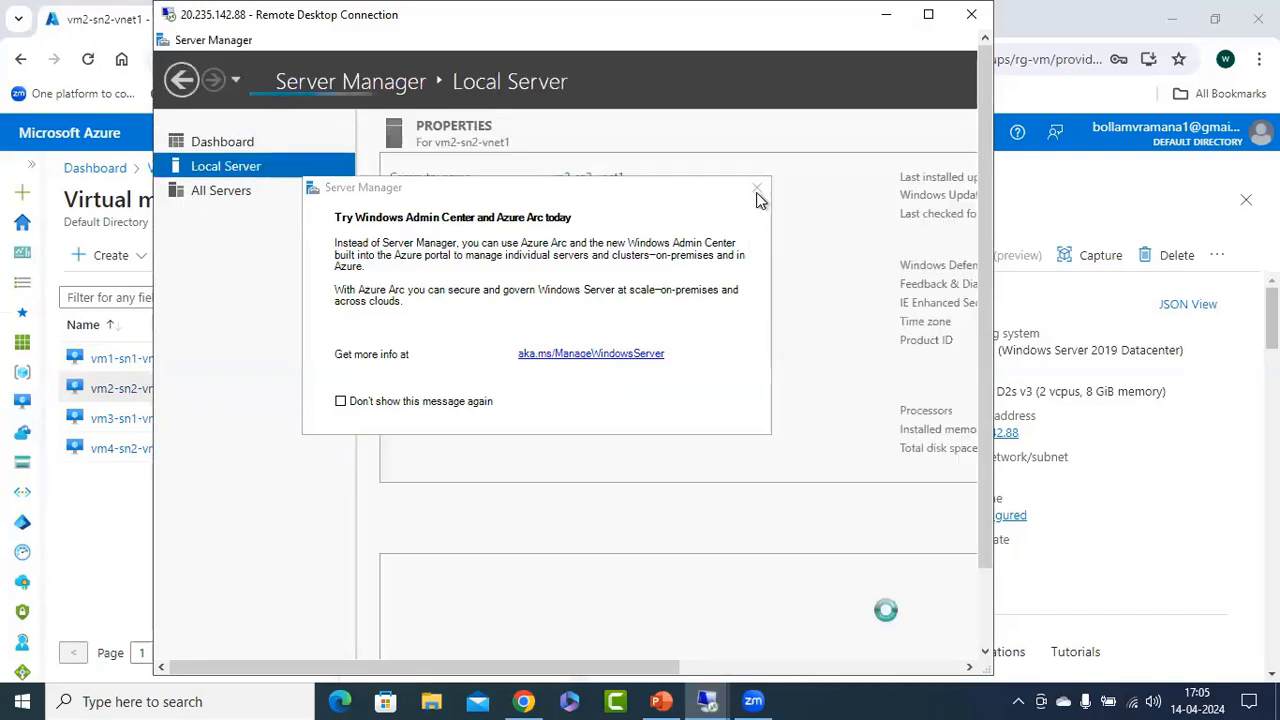
pyautogui.click(757, 189)
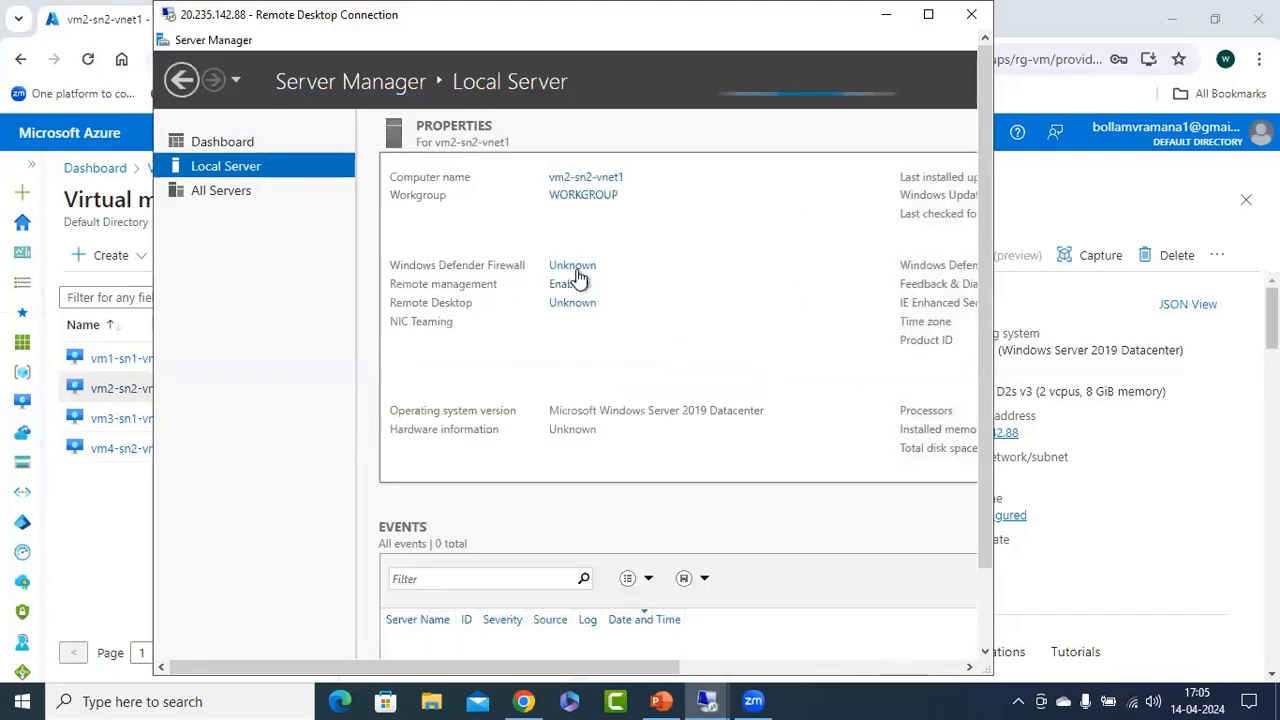
pyautogui.click(590, 268)
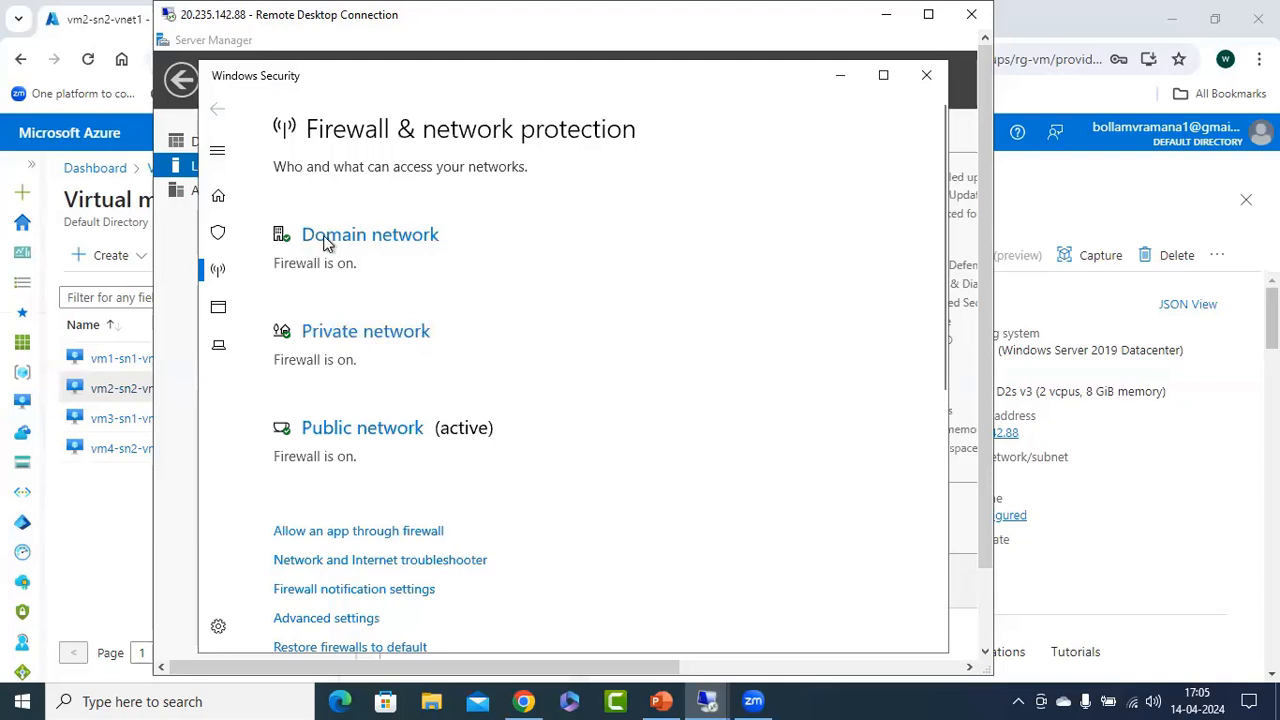
# Turn off Windows Defender Firewall for the domain and private networks on vm2-sn2-vnet1.
pyautogui.click(327, 243)
pyautogui.click(293, 423)
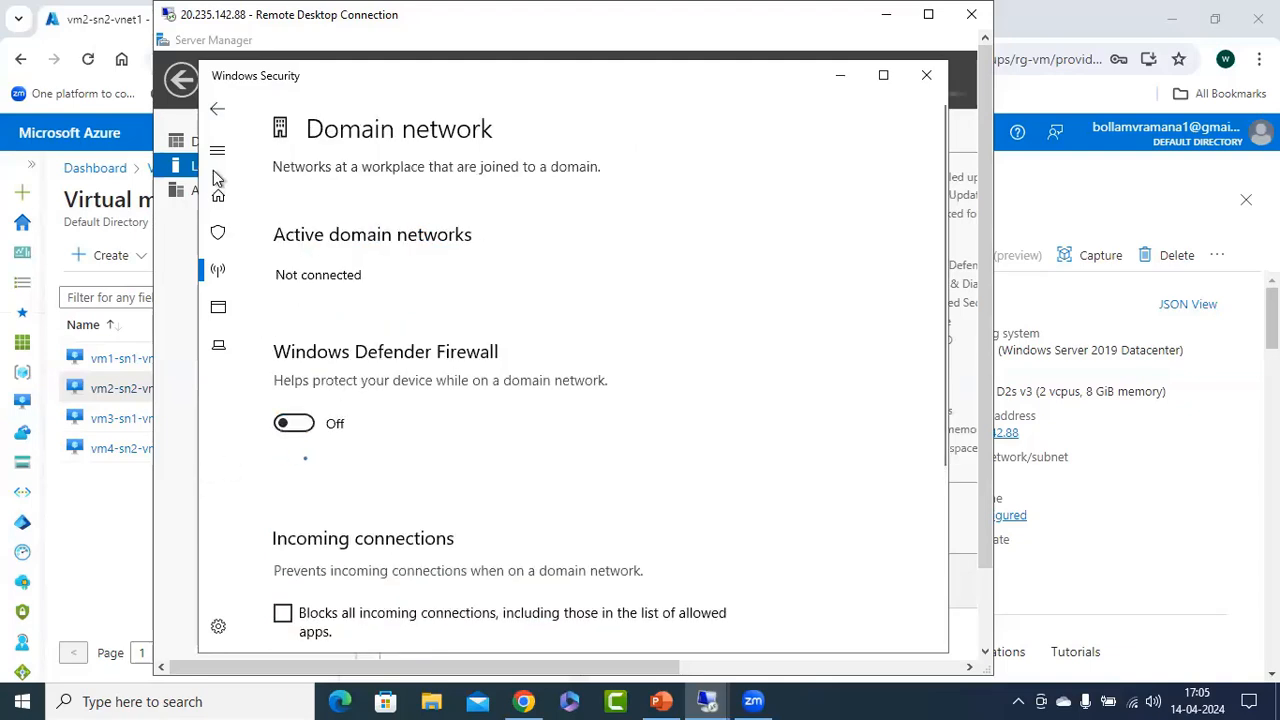
pyautogui.click(217, 108)
pyautogui.click(352, 405)
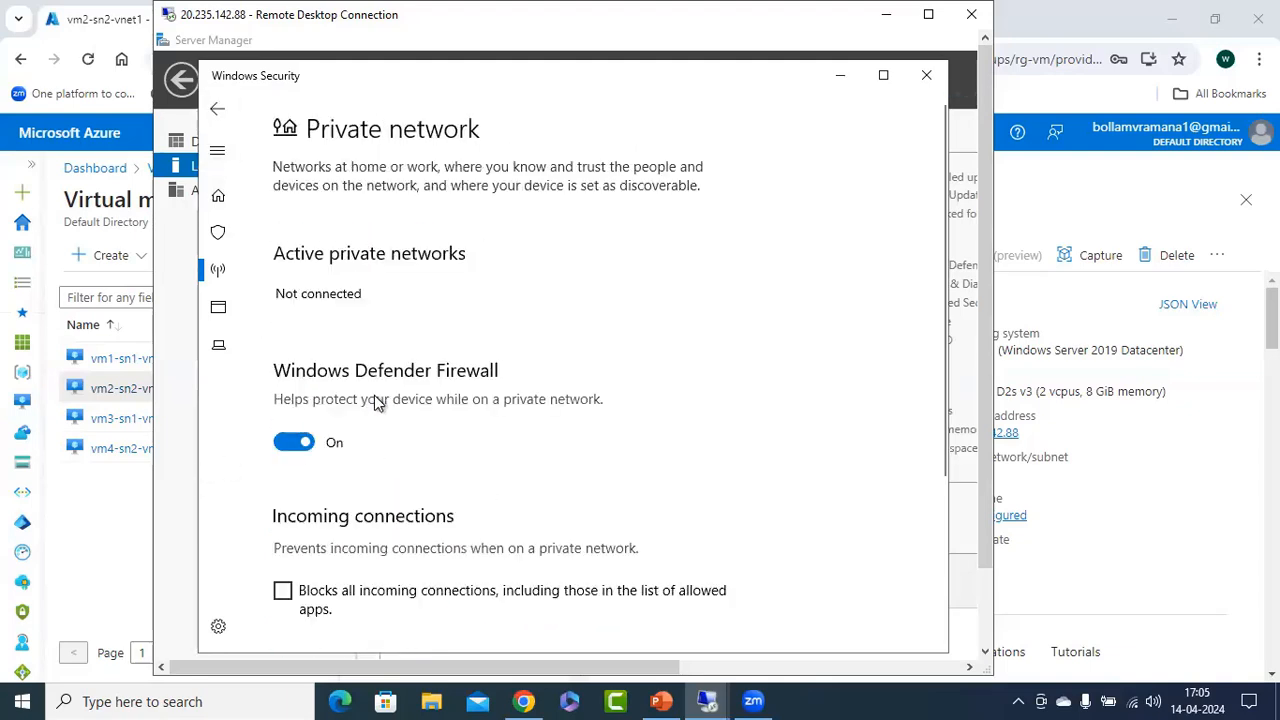
pyautogui.click(294, 443)
pyautogui.click(217, 108)
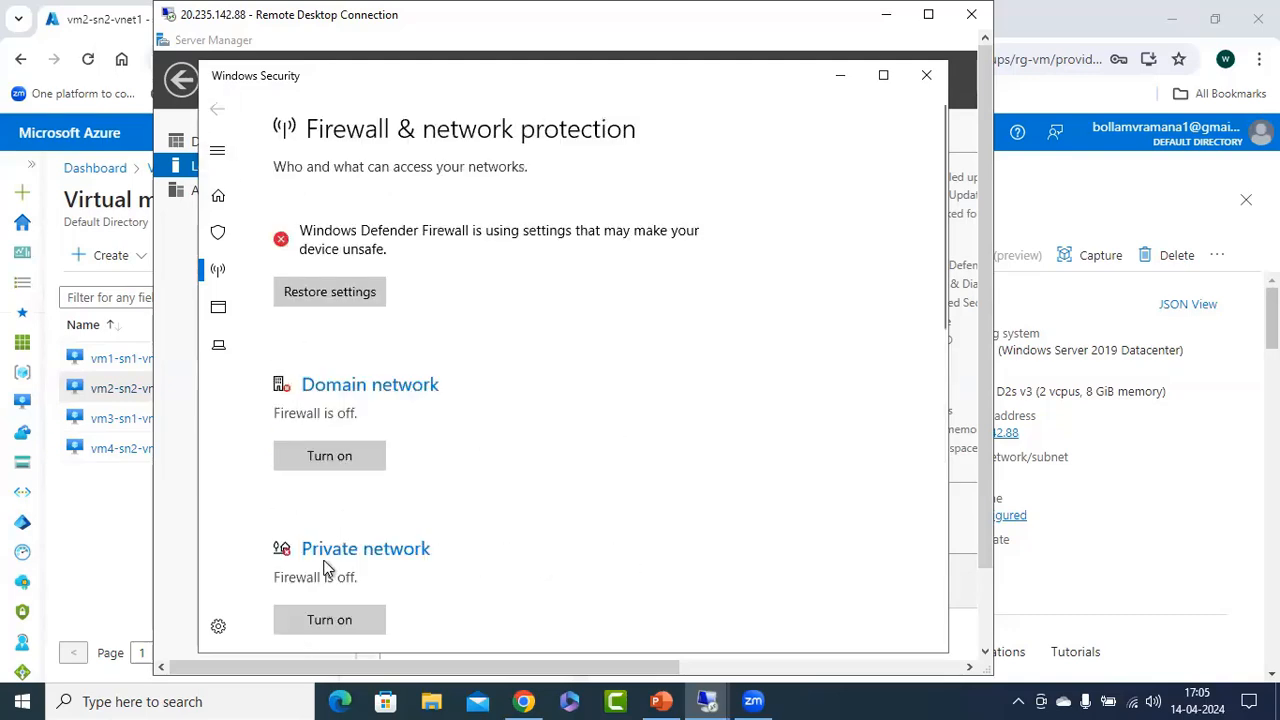
# Turn off Windows Defender Firewall for the active public network on vm2-sn2-vnet1 and return to the firewall overview.
pyautogui.click(362, 555)
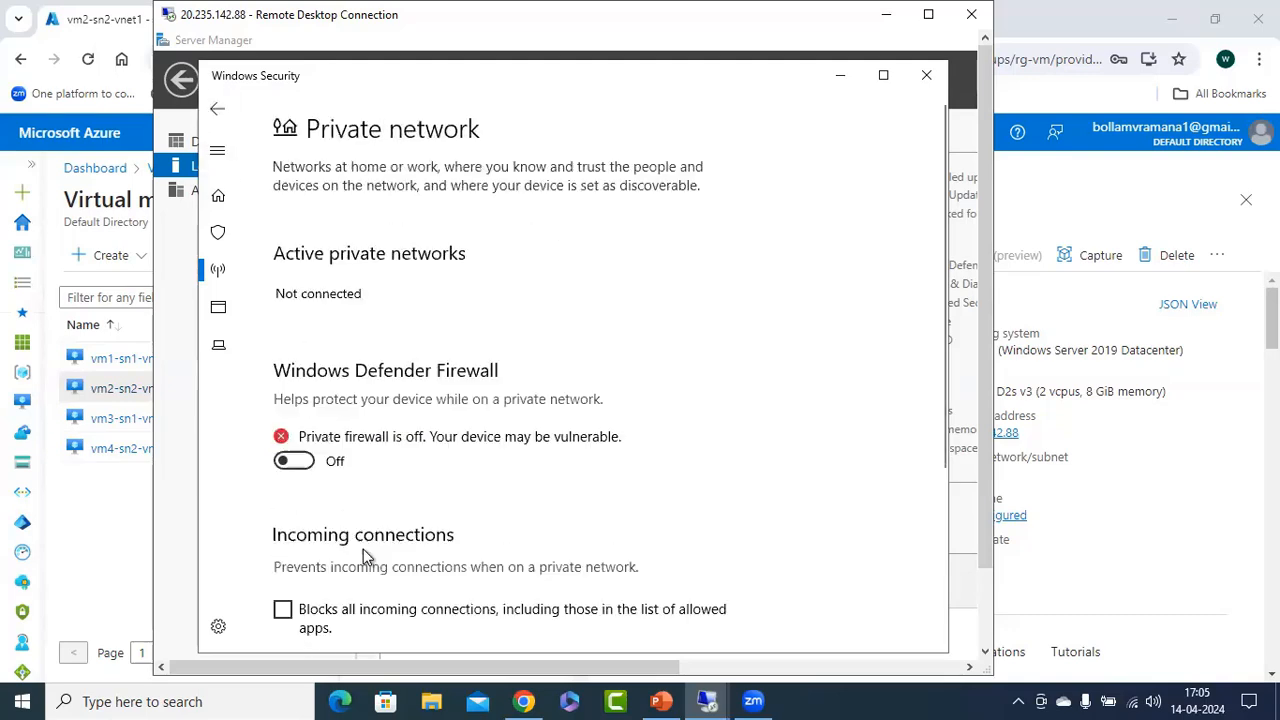
pyautogui.click(217, 108)
pyautogui.scroll(-1, 500, 440)
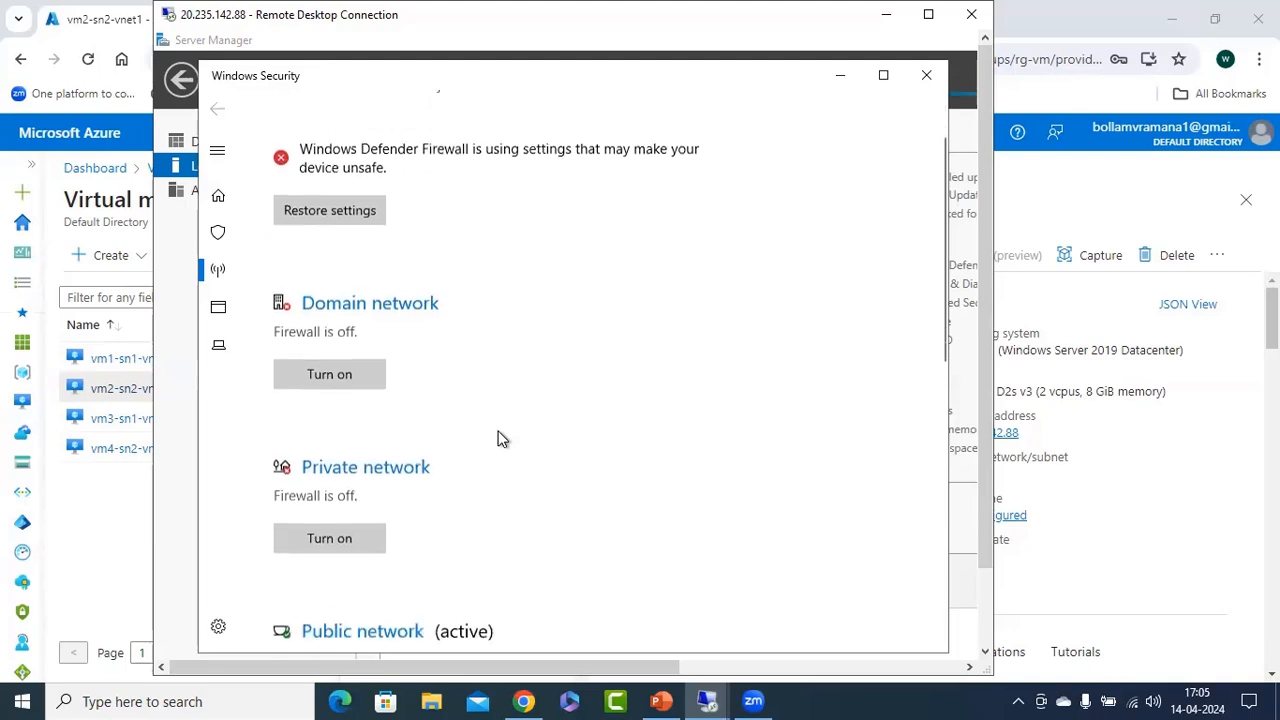
pyautogui.scroll(-3, 502, 440)
pyautogui.click(315, 373)
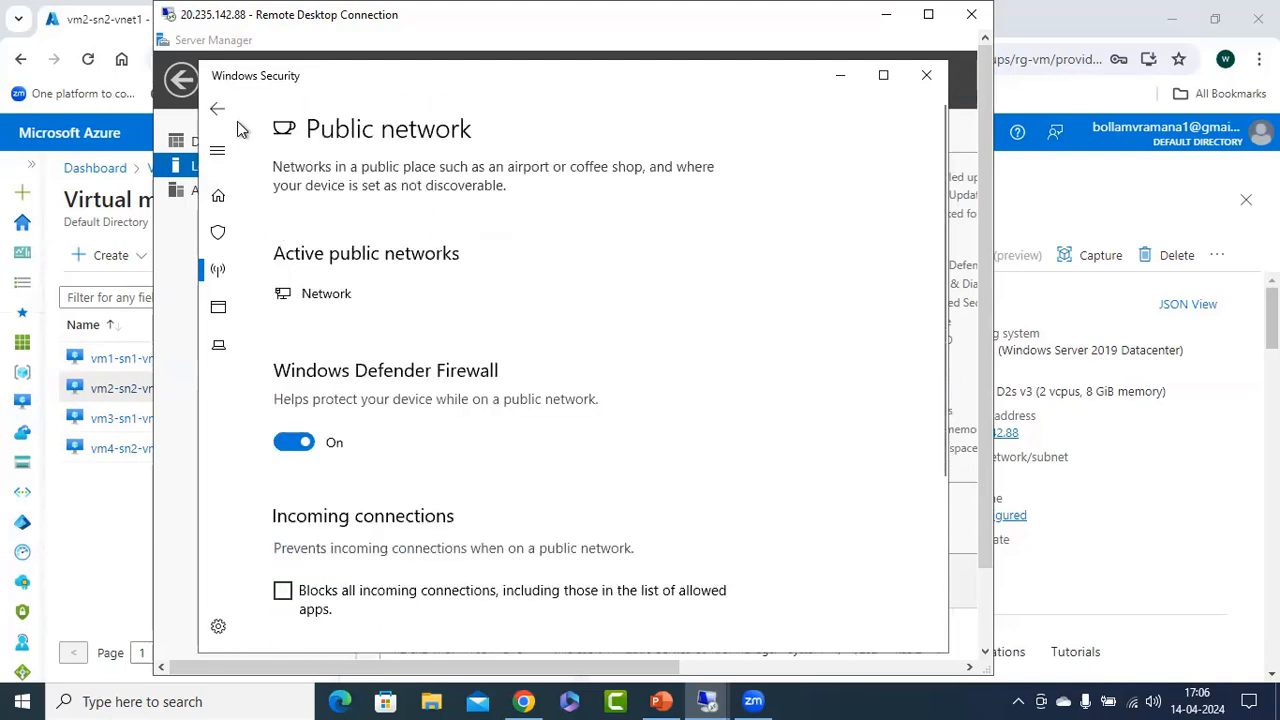
pyautogui.click(295, 442)
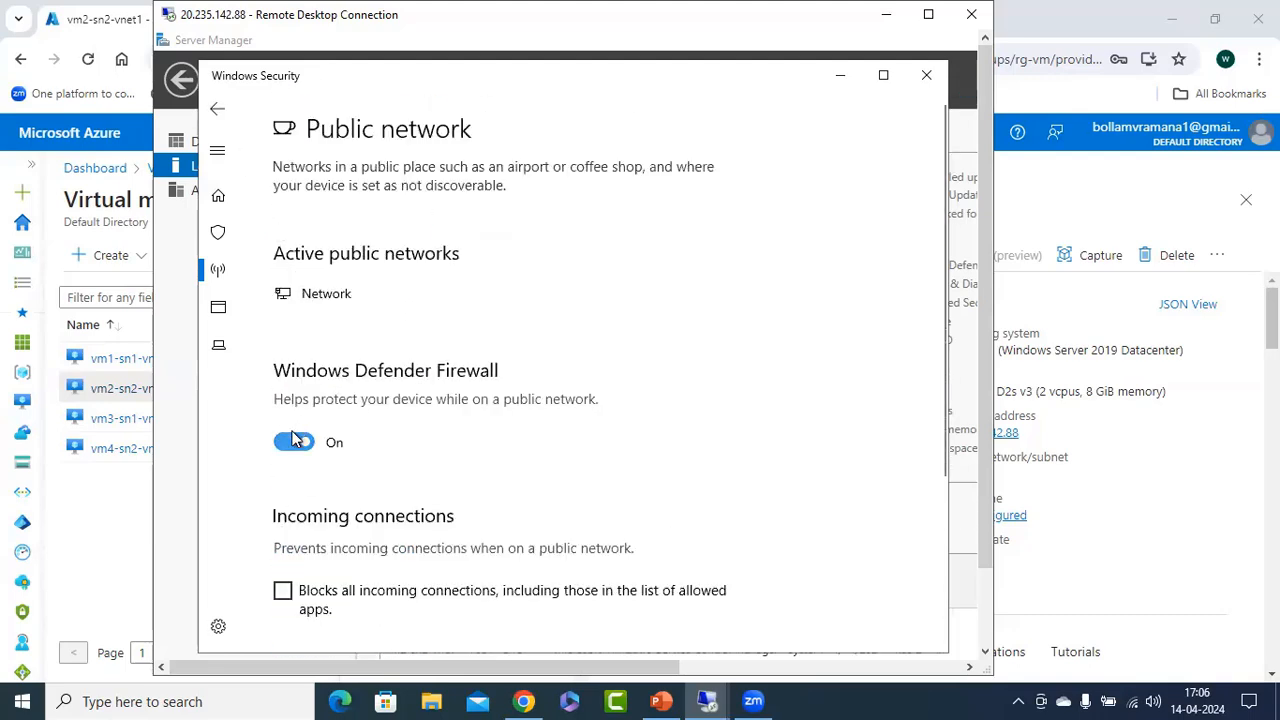
pyautogui.click(217, 108)
# Close Windows Security and Server Manager on vm2-sn2-vnet1.
pyautogui.click(927, 76)
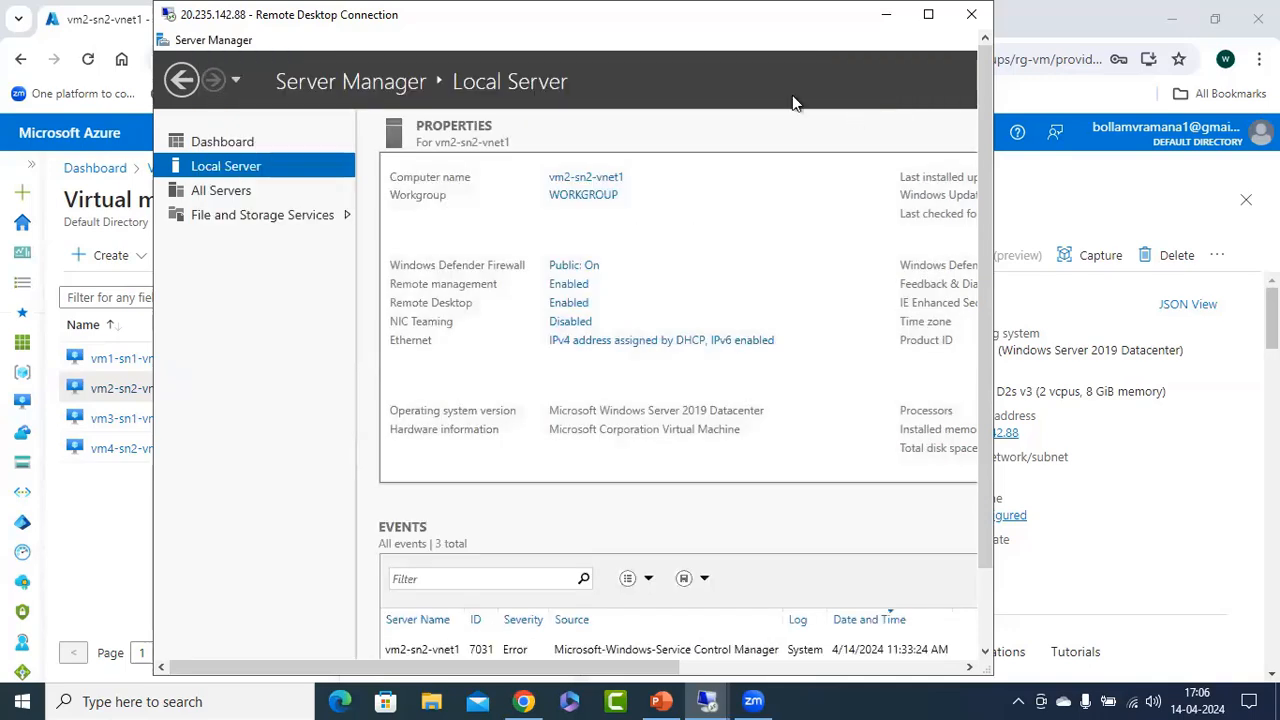
pyautogui.rightClick(584, 41)
pyautogui.click(687, 163)
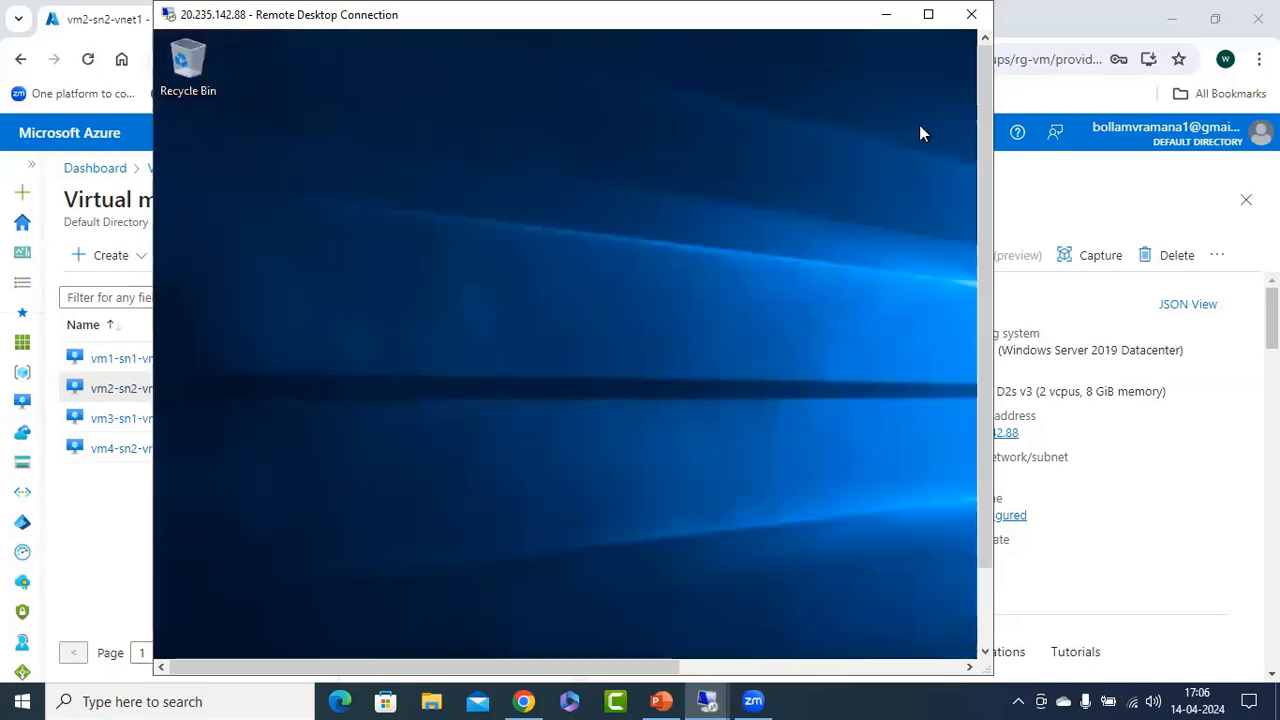
# Open a Command Prompt on vm2-sn2-vnet1 by searching for cmd.
pyautogui.moveTo(980, 86); pyautogui.dragTo(966, 394)
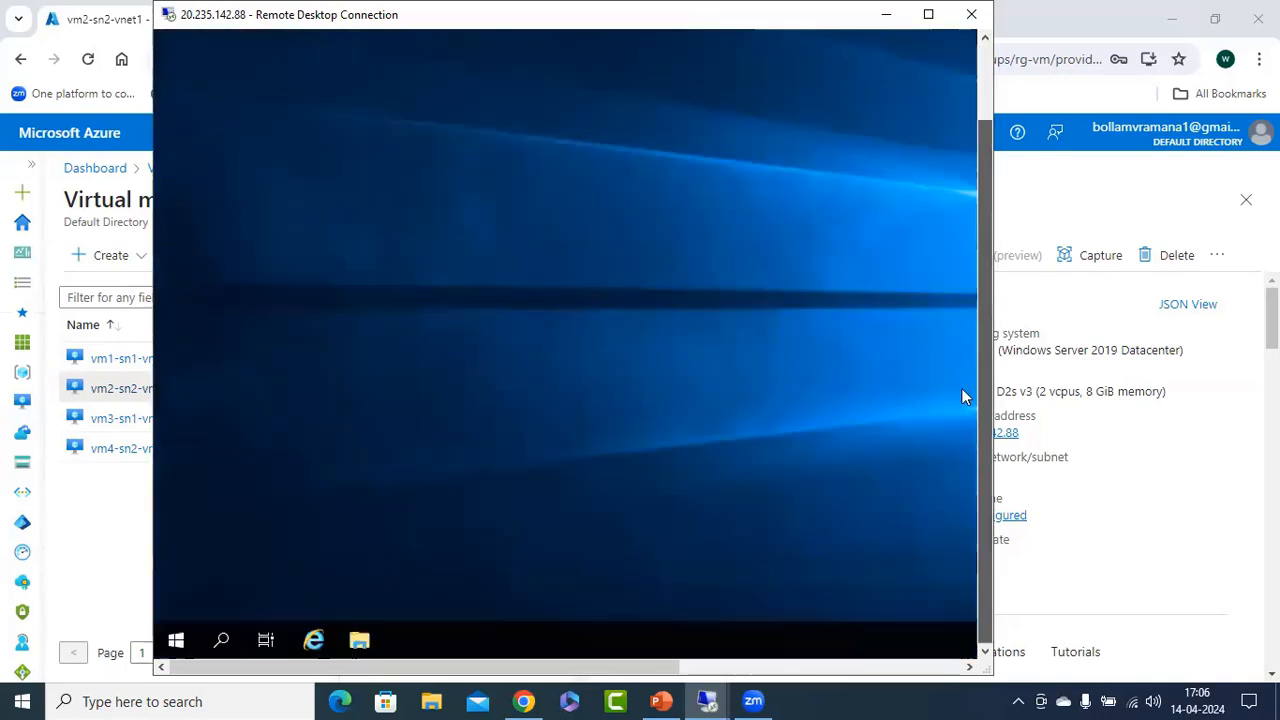
pyautogui.click(176, 640)
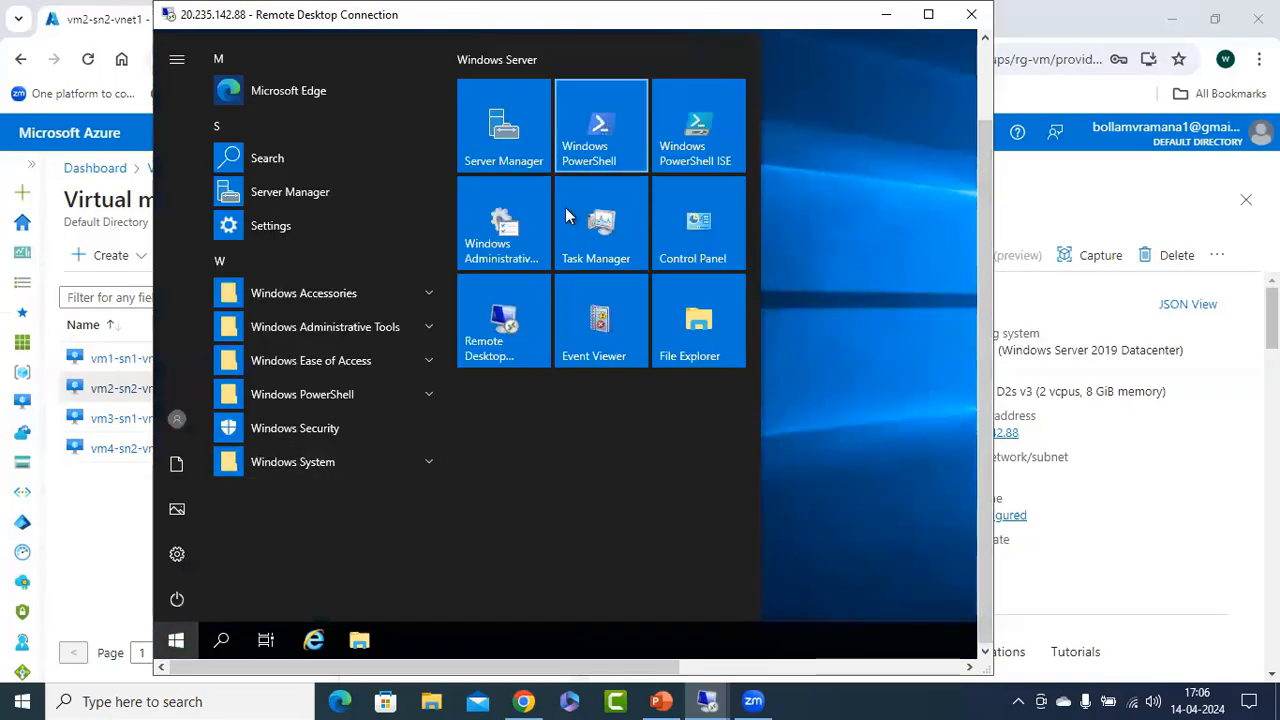
pyautogui.write('cmd')
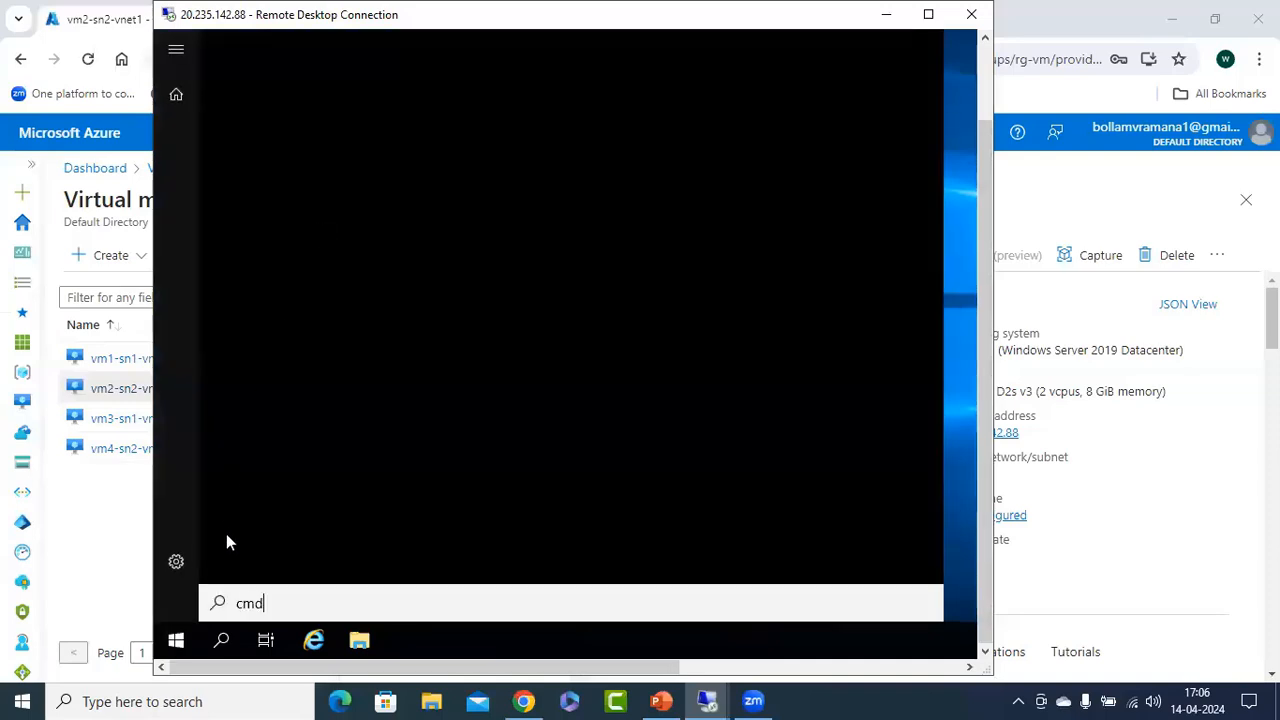
pyautogui.press('Return')
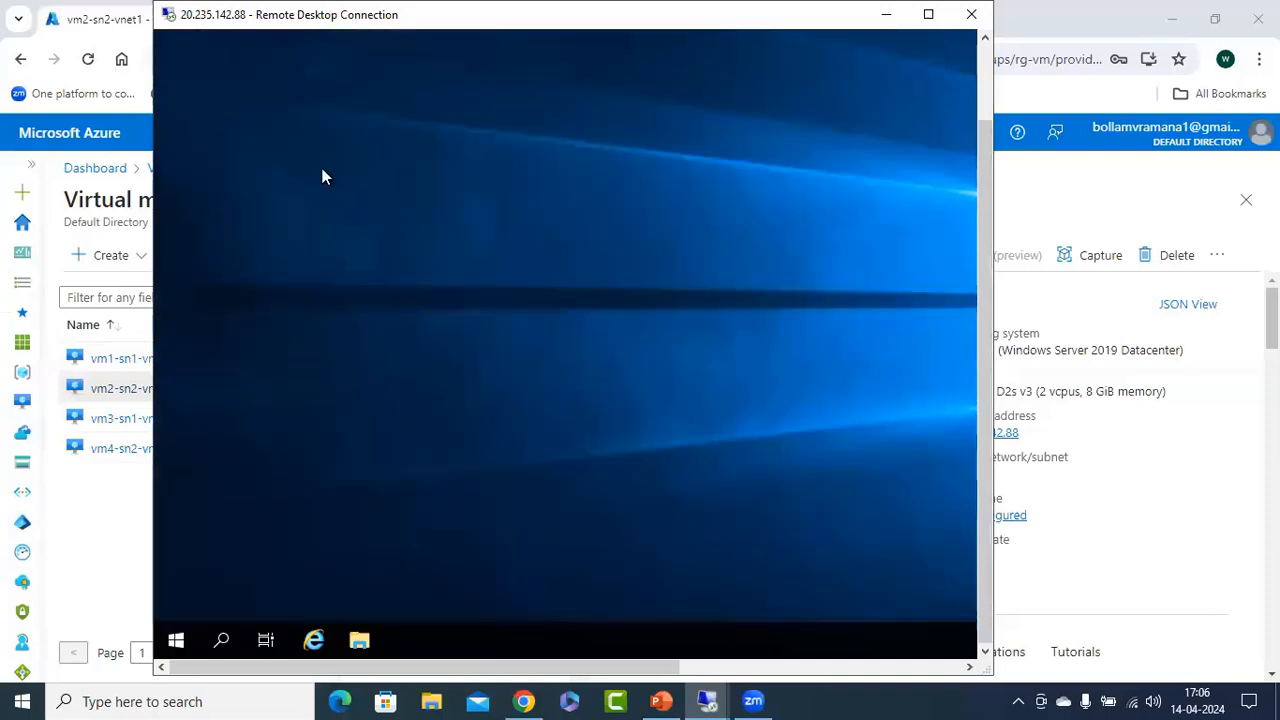
pyautogui.click(988, 81)
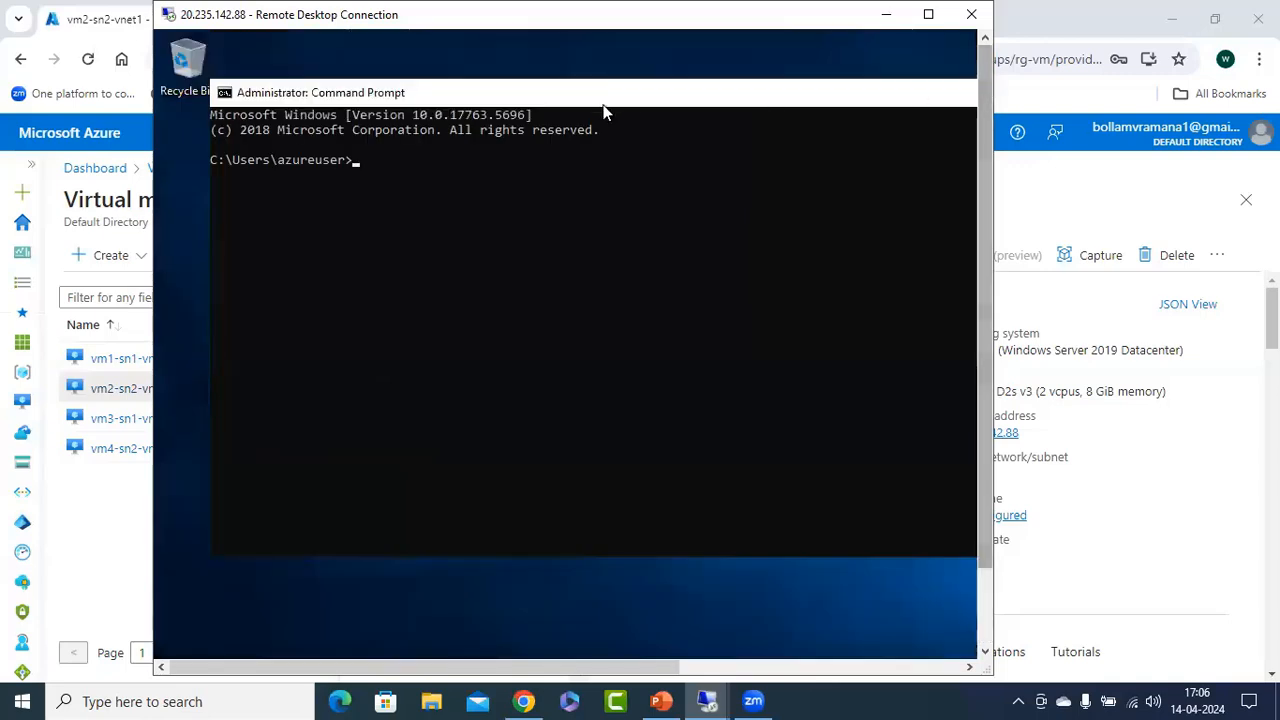
# Run ipconfig in the Command Prompt and copy vm2's IPv4 address from its output.
pyautogui.moveTo(602, 104); pyautogui.dragTo(570, 126)
pyautogui.click(423, 243)
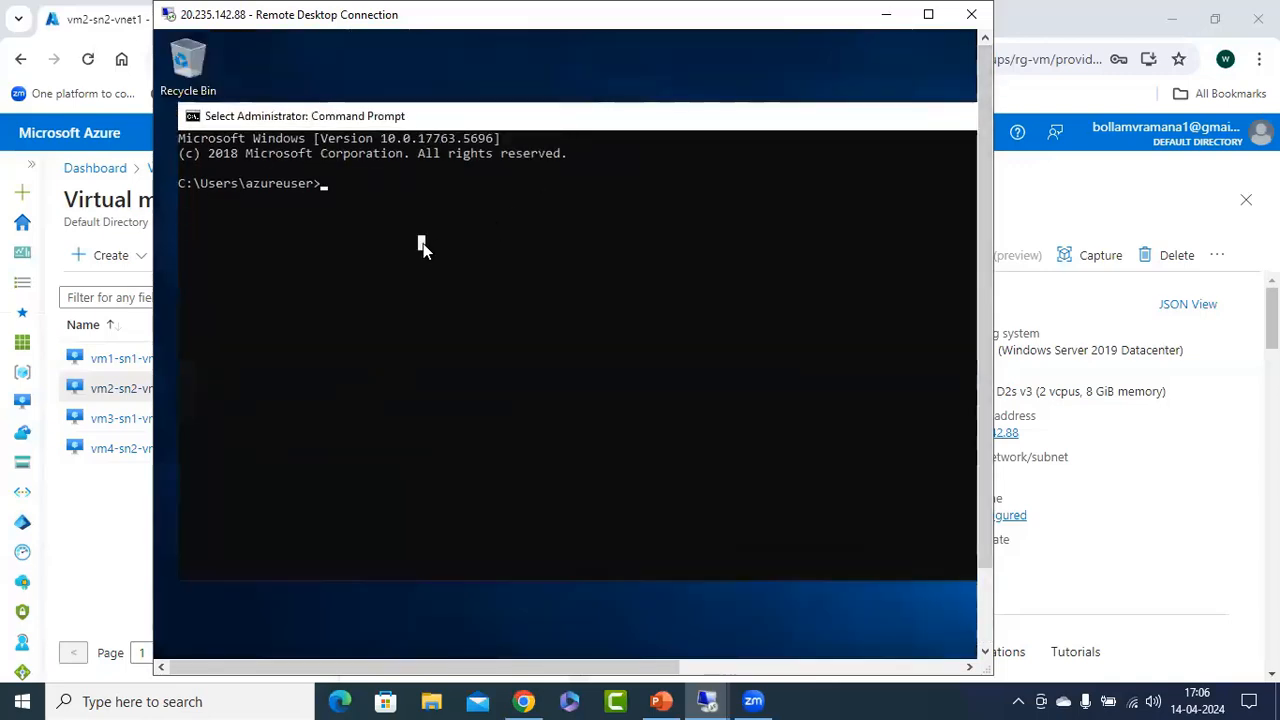
pyautogui.write('ipconfig')
pyautogui.press('Return')
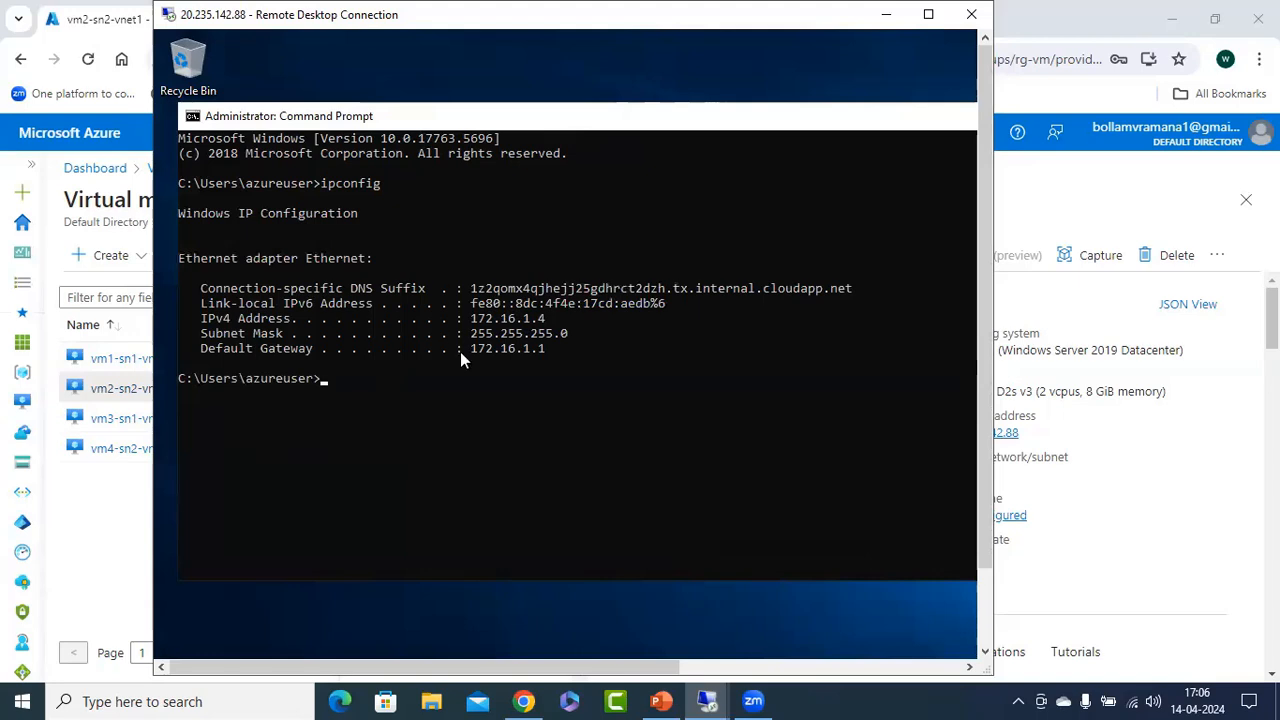
pyautogui.moveTo(464, 318); pyautogui.dragTo(550, 323)
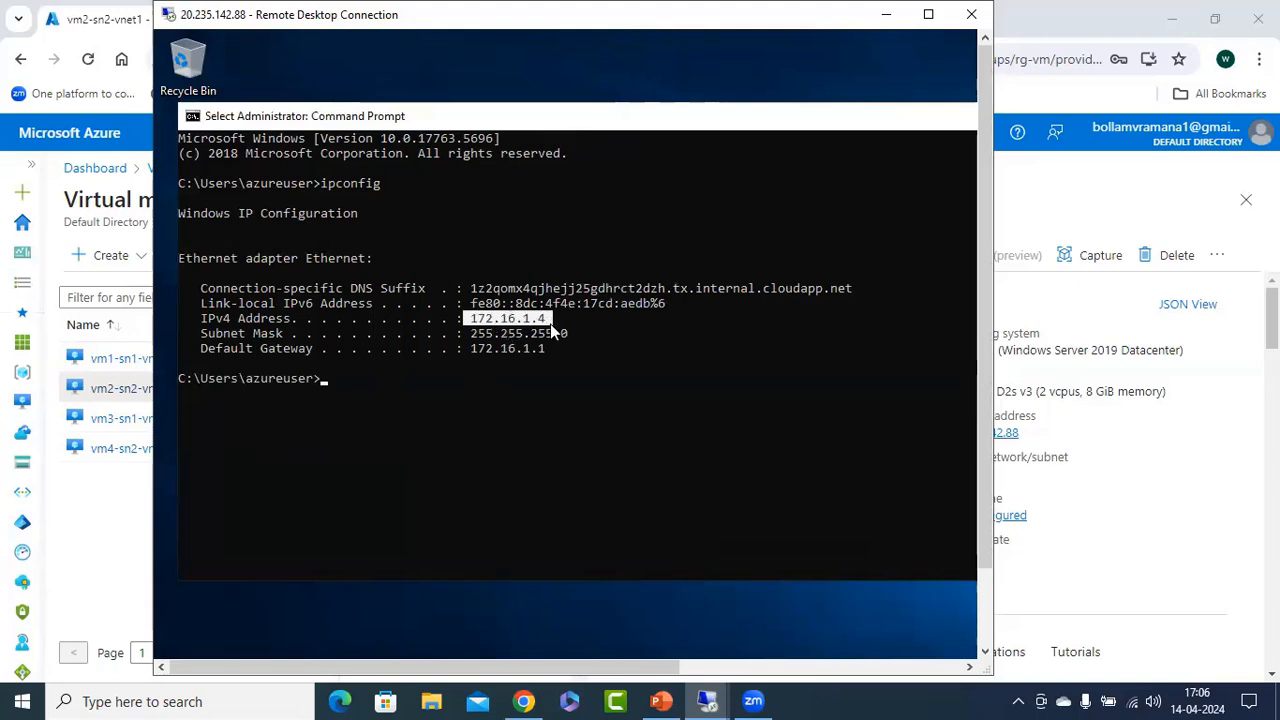
pyautogui.rightClick(591, 357)
# Switch to PowerPoint, paste 172.16.1.4 onto the Network Peering slide and place the narrowed text box just below the vm2 label.
pyautogui.click(660, 697)
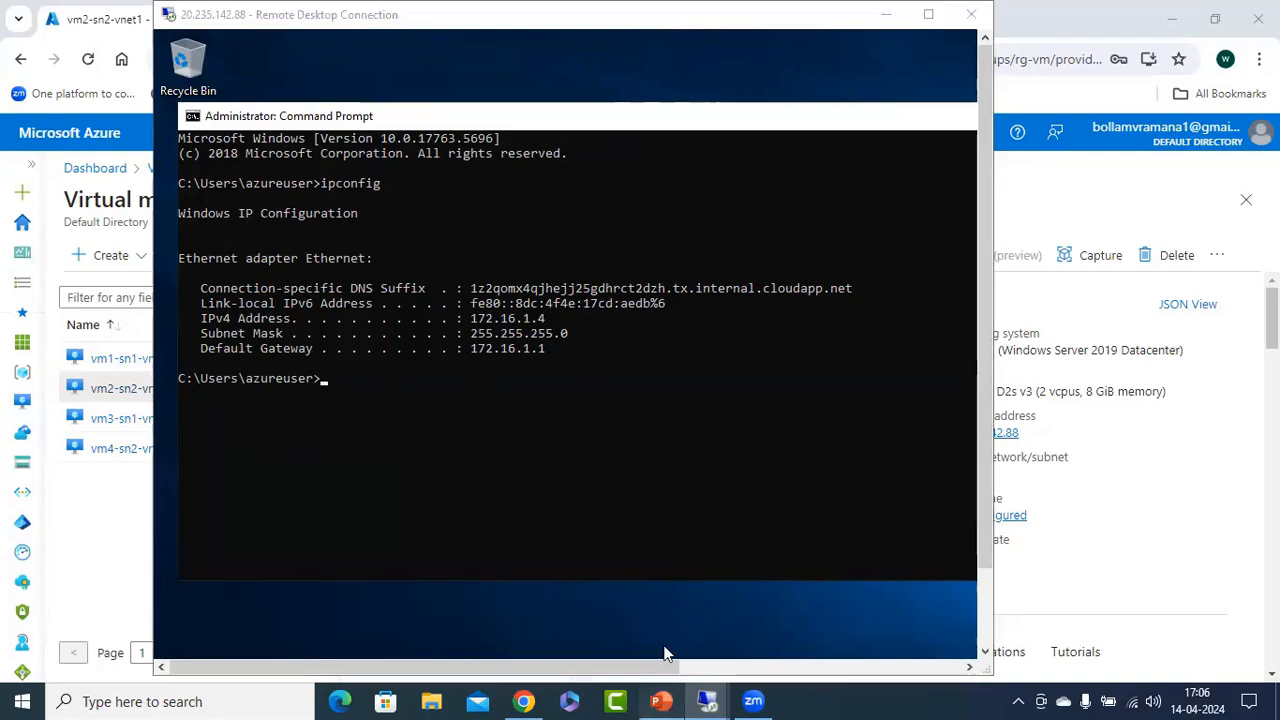
pyautogui.hotkey('ctrl', 'v')
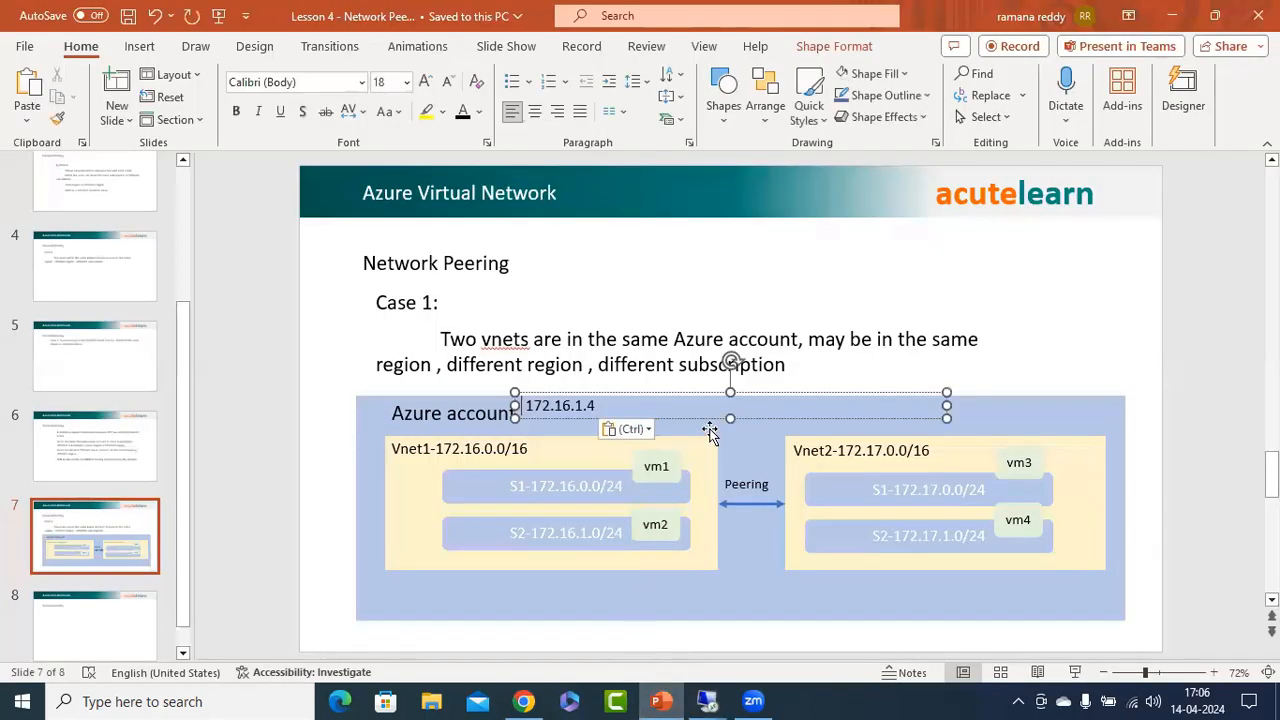
pyautogui.moveTo(704, 414); pyautogui.dragTo(806, 555)
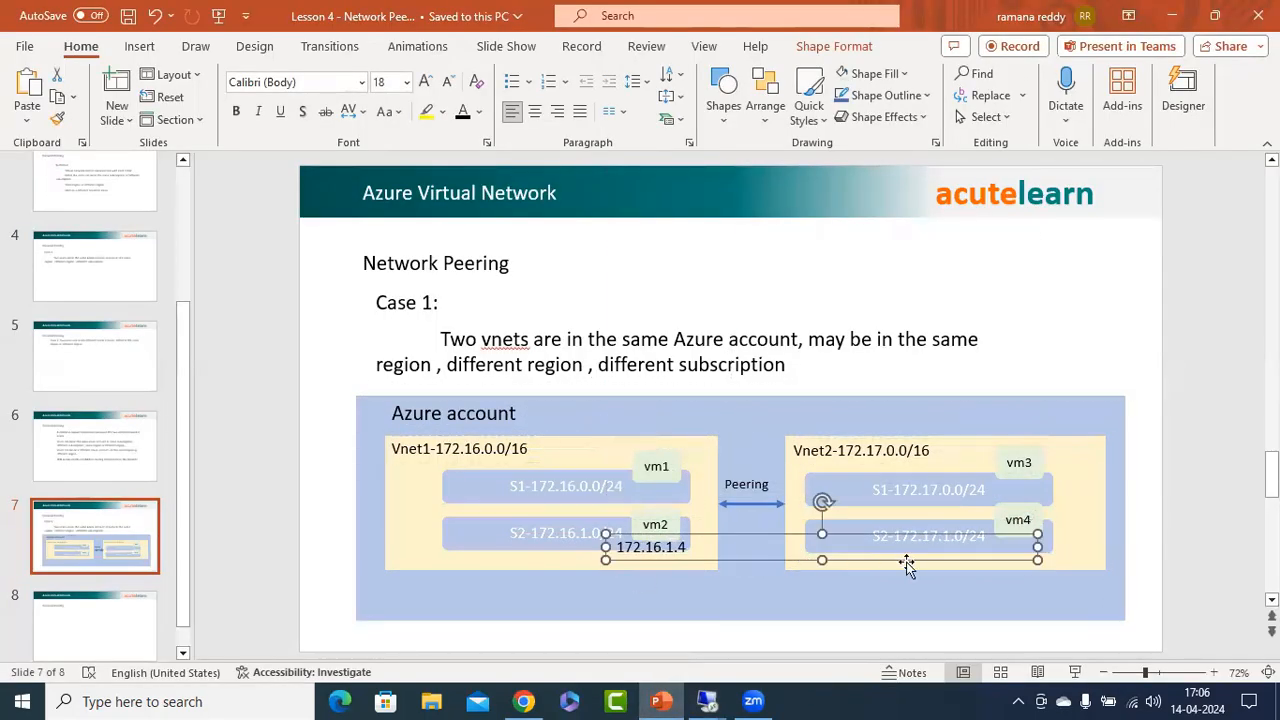
pyautogui.doubleClick(669, 547)
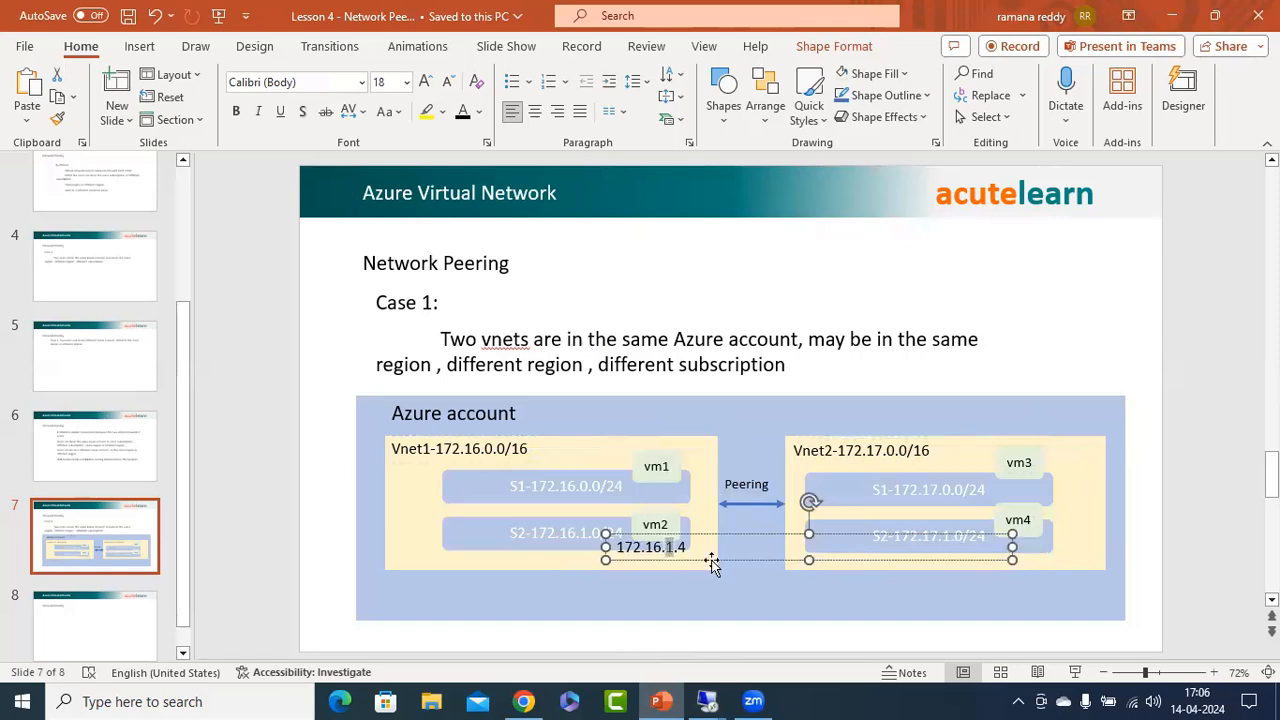
pyautogui.moveTo(1007, 547); pyautogui.dragTo(710, 547)
pyautogui.click(641, 646)
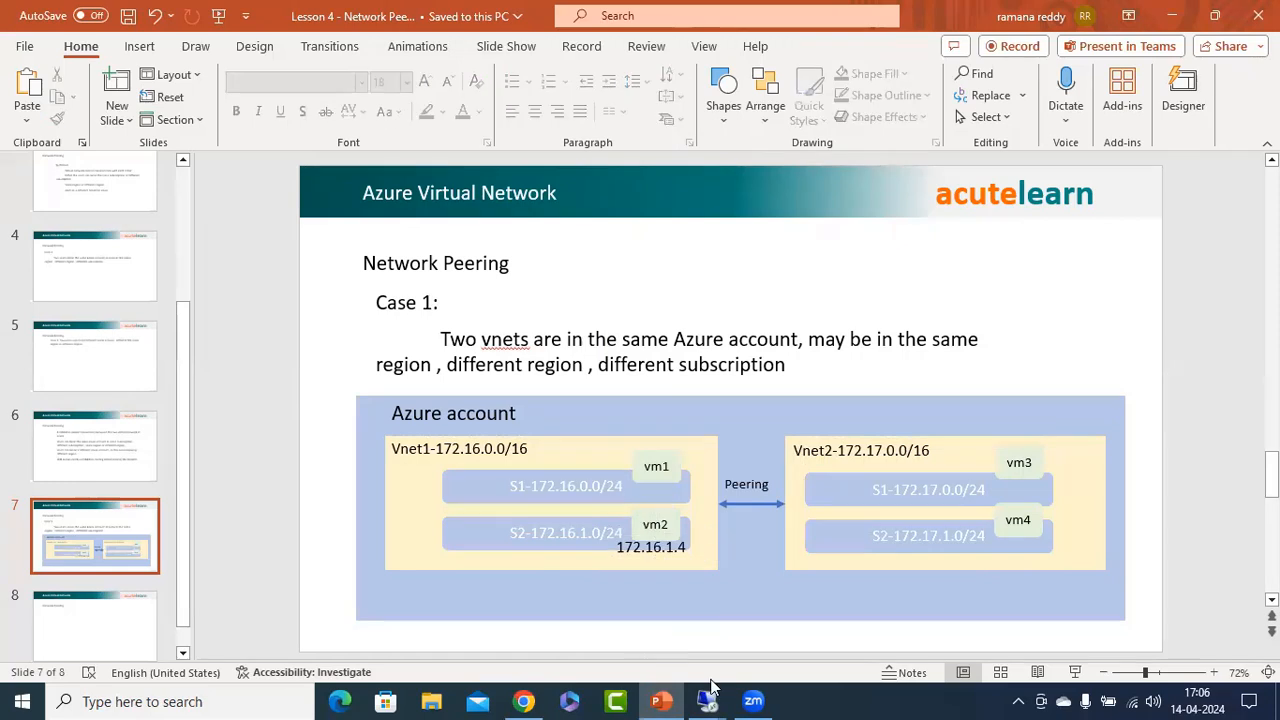
# Switch to the 20.235.143.9 remote session of vm1 and launch cmd through the Run dialog.
pyautogui.moveTo(707, 701)
pyautogui.click(712, 634)
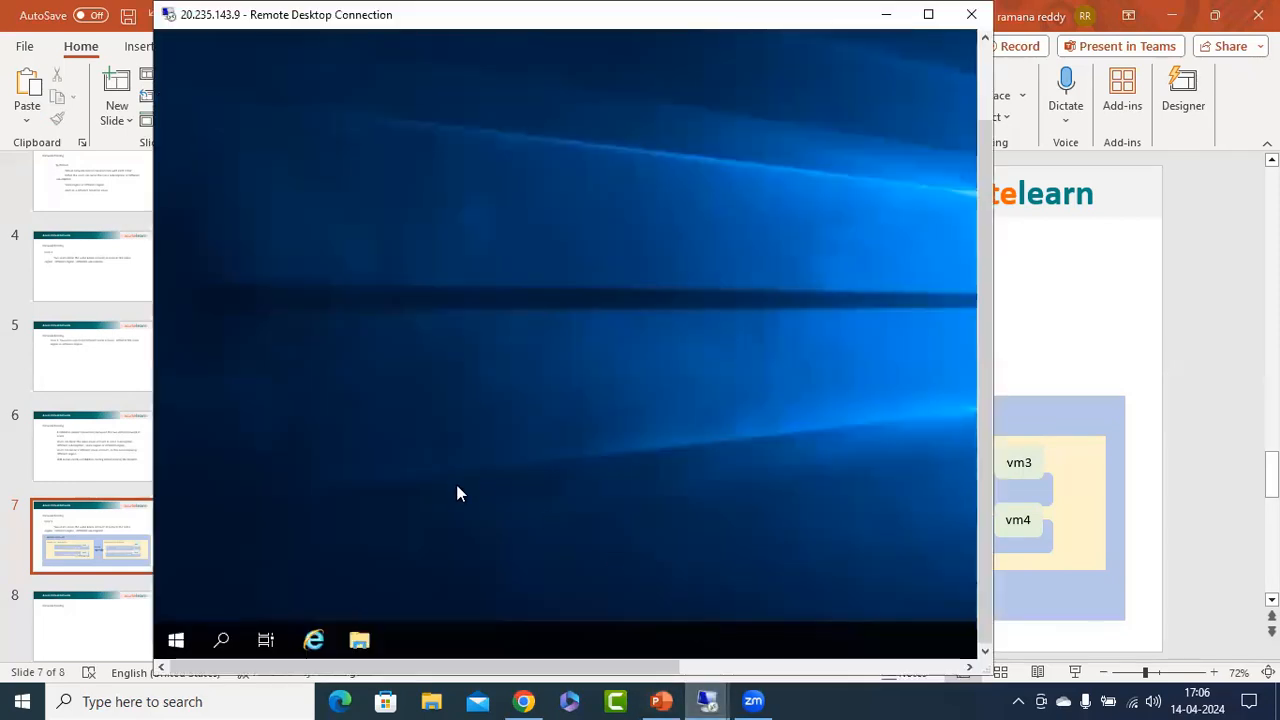
pyautogui.rightClick(184, 637)
pyautogui.click(230, 536)
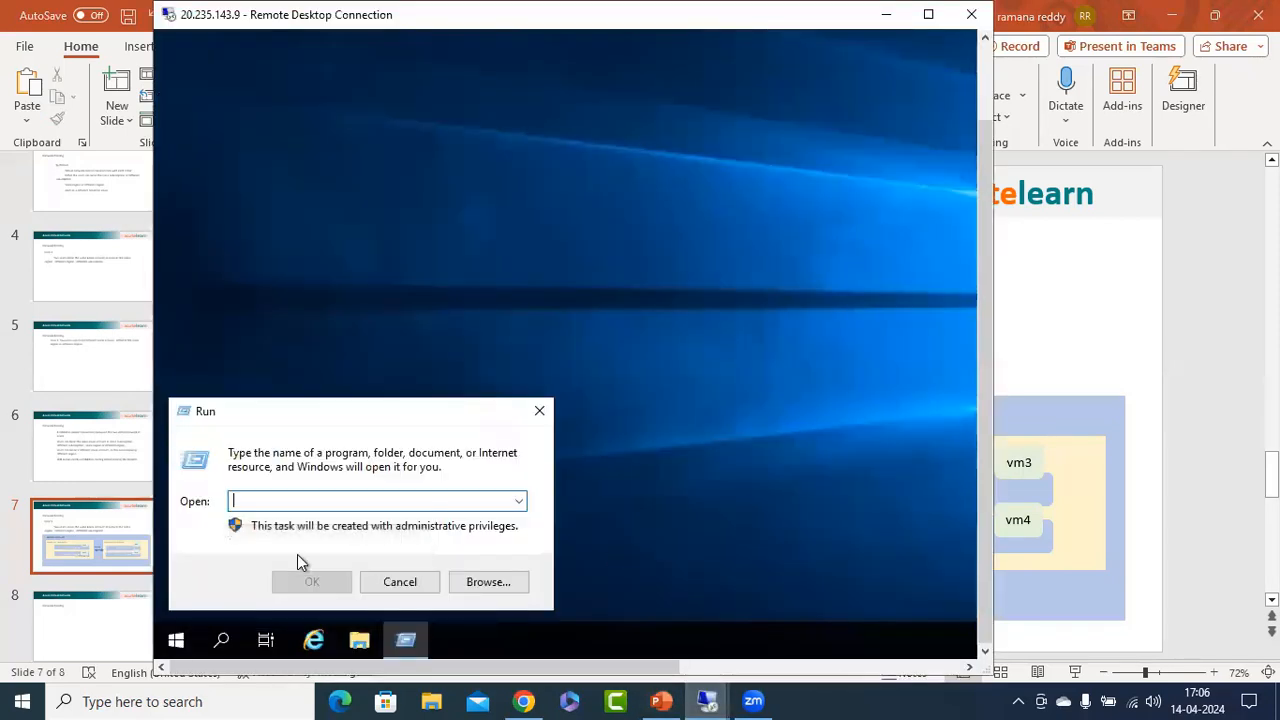
pyautogui.write('cmd')
pyautogui.press('Return')
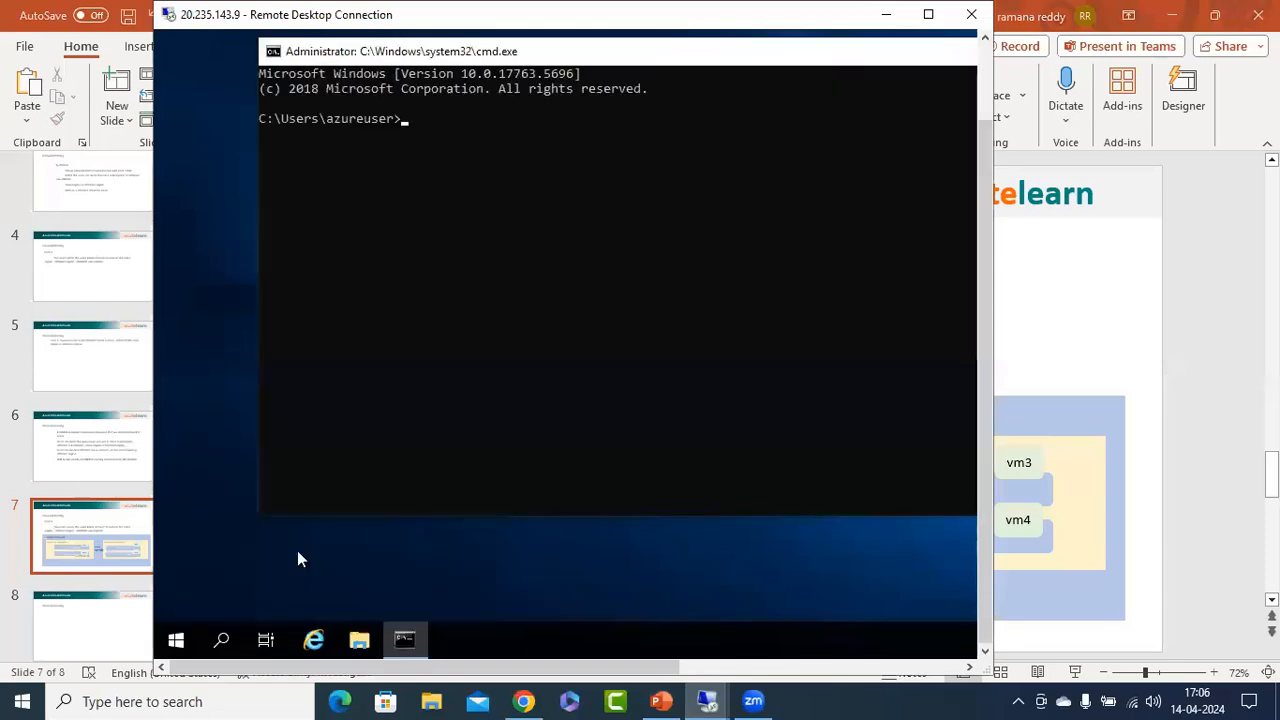
# Run ipconfig in vm1's Command Prompt and copy its IPv4 address from the output.
pyautogui.write('ipconfig')
pyautogui.press('Return')
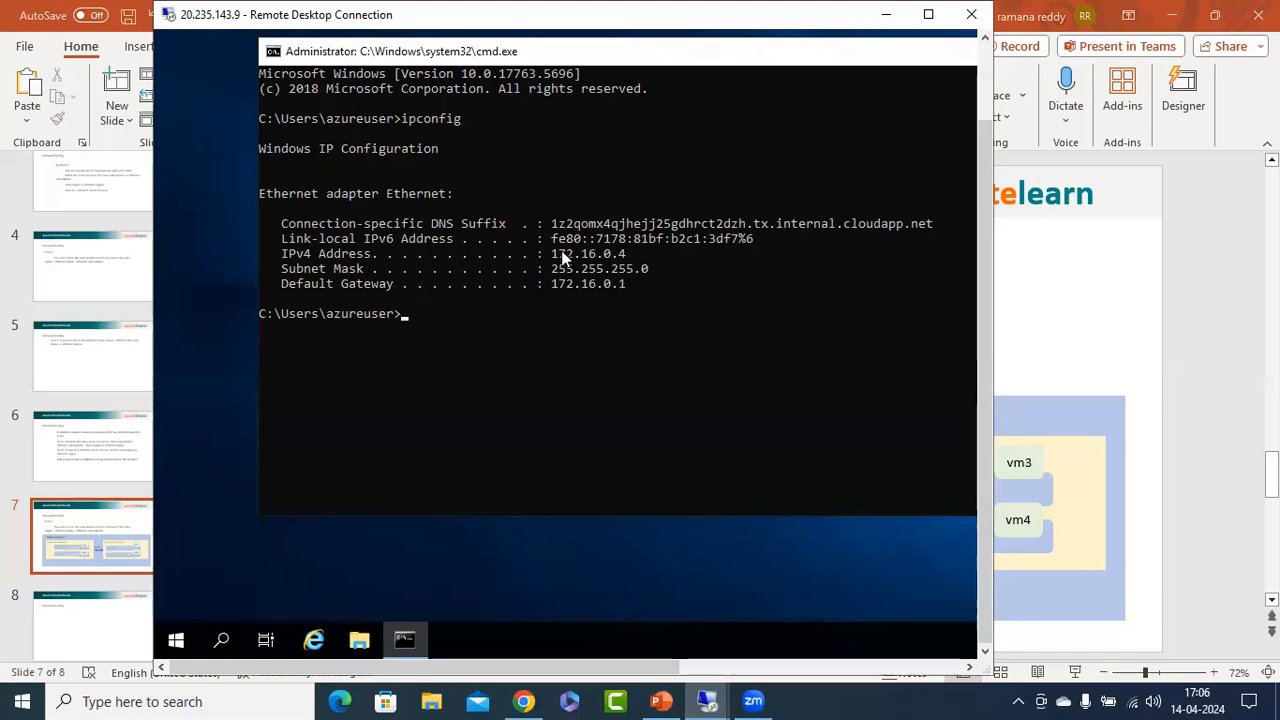
pyautogui.moveTo(552, 253); pyautogui.dragTo(640, 254)
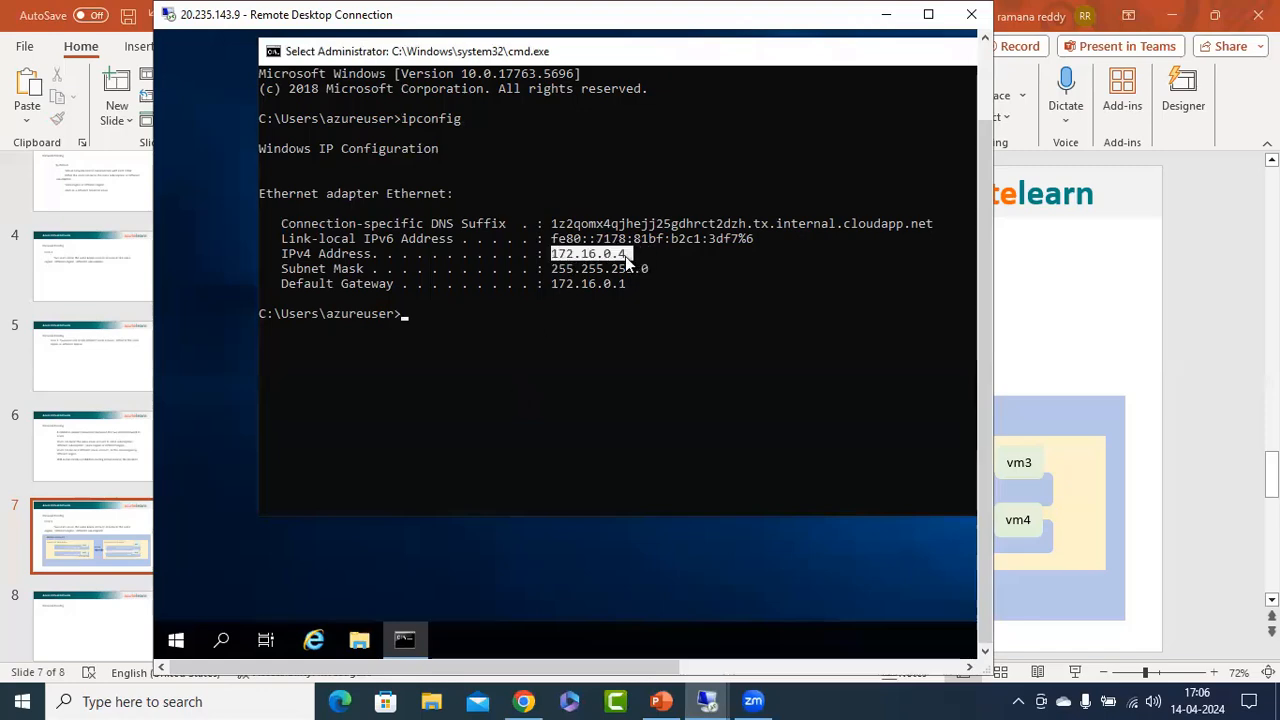
pyautogui.rightClick(625, 256)
# Switch to PowerPoint, paste 172.16.0.4 onto the Network Peering slide and place the narrowed text box just below the vm1 label.
pyautogui.click(886, 14)
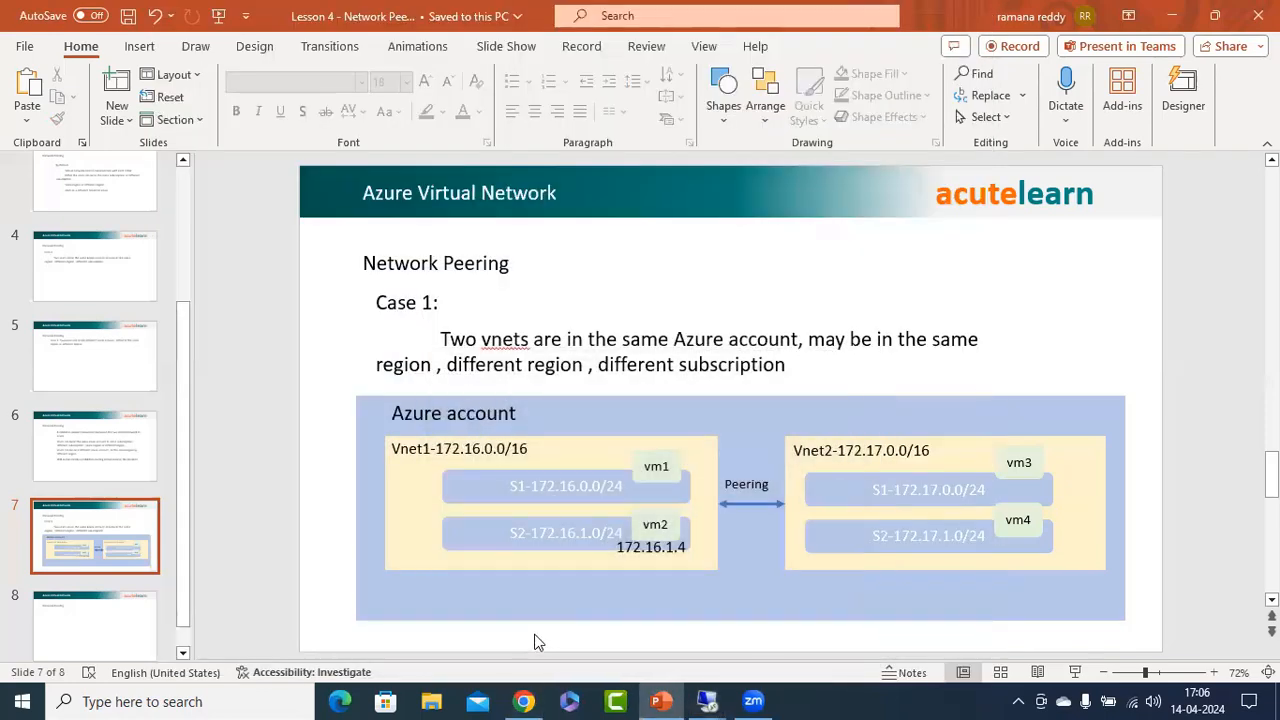
pyautogui.hotkey('ctrl', 'v')
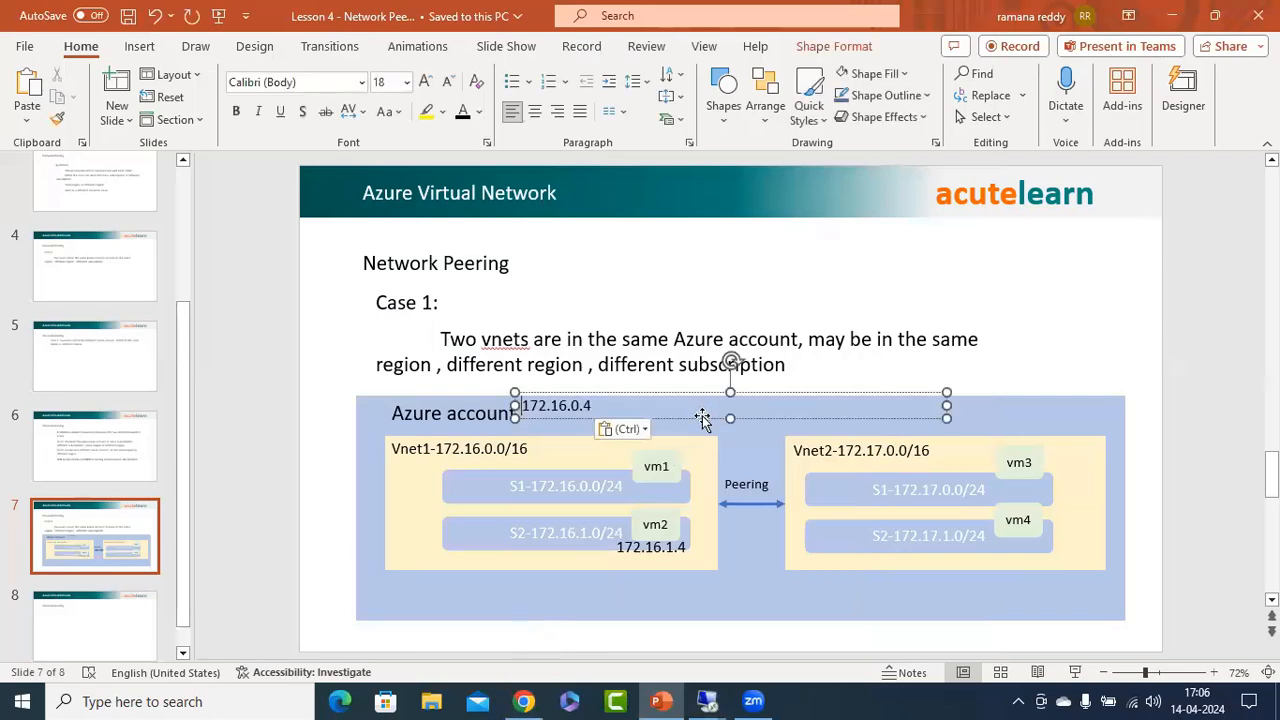
pyautogui.moveTo(703, 417); pyautogui.dragTo(794, 491)
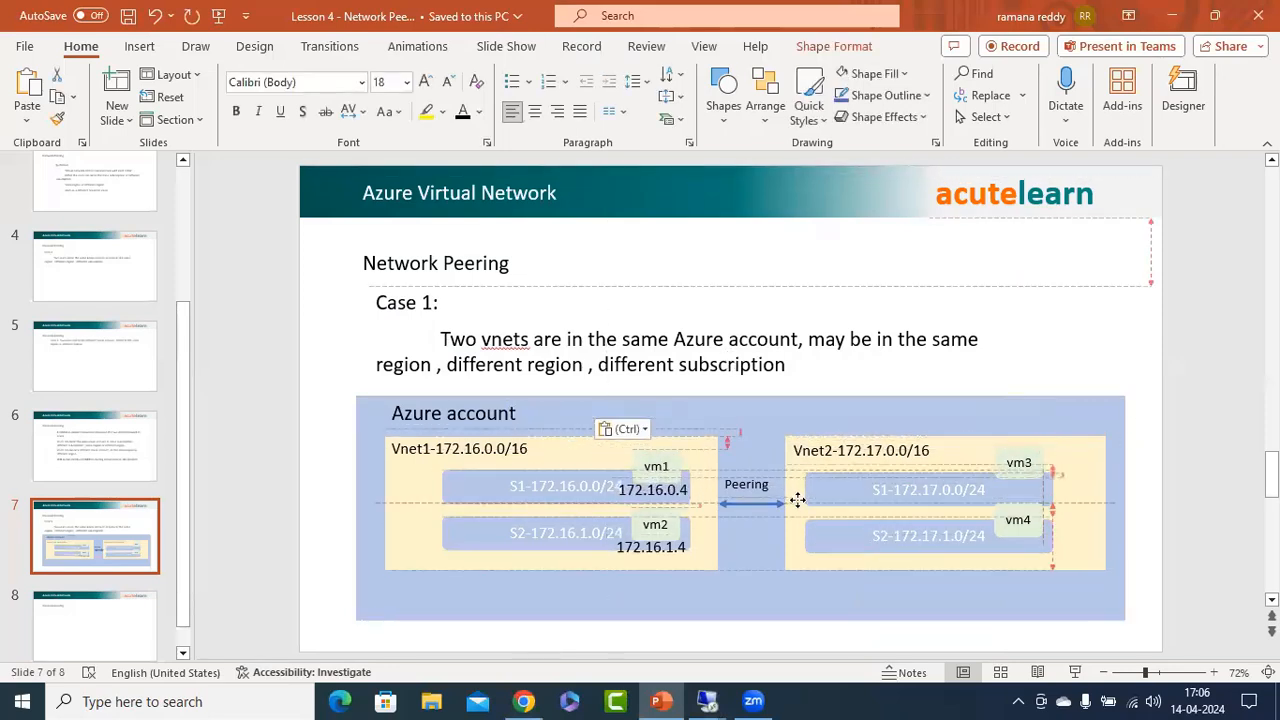
pyautogui.moveTo(1043, 489); pyautogui.dragTo(698, 486)
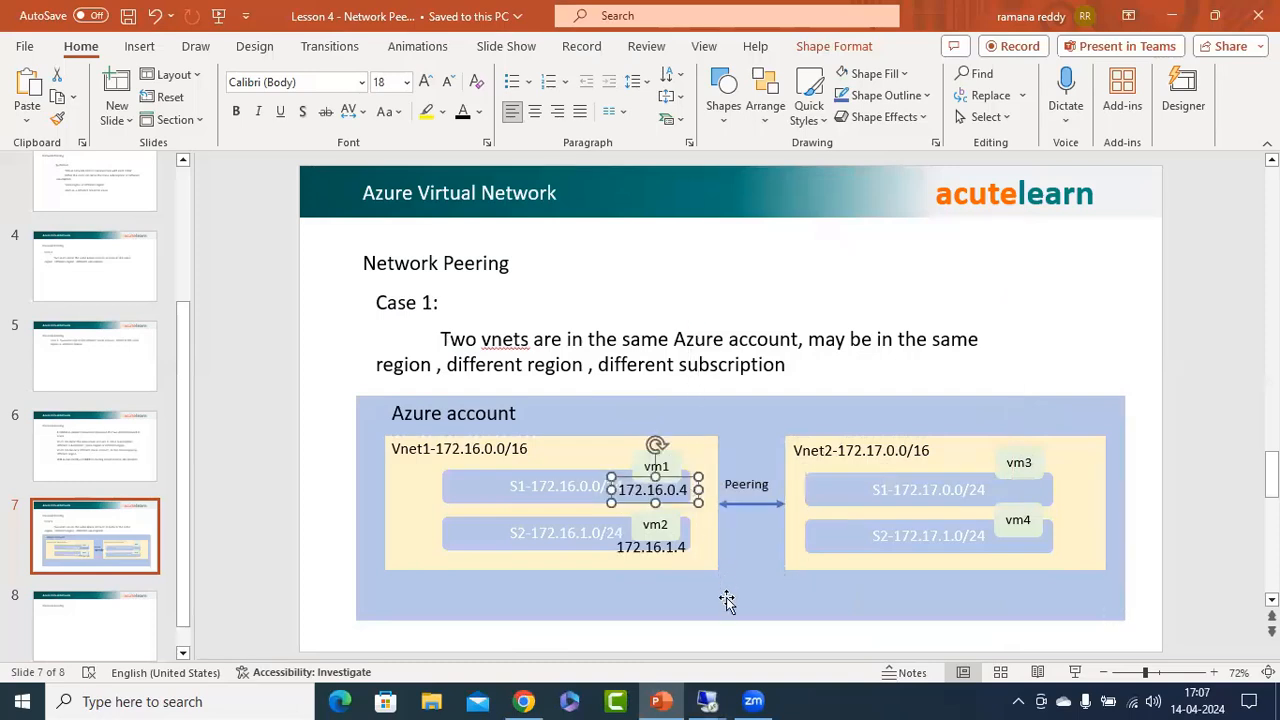
pyautogui.click(673, 635)
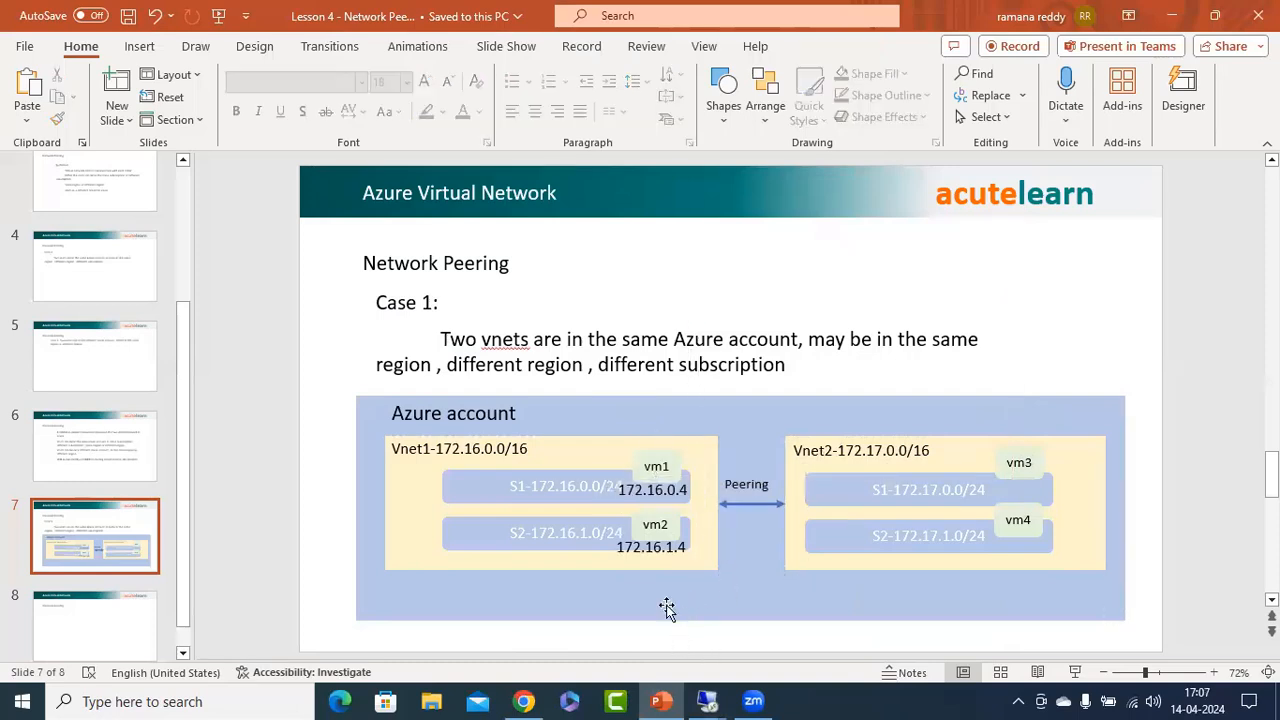
# Switch to vm1's 20.235.143.9 remote session and ping vm2 at 172.16.1.4 from the Command Prompt.
pyautogui.click(707, 701)
pyautogui.click(721, 618)
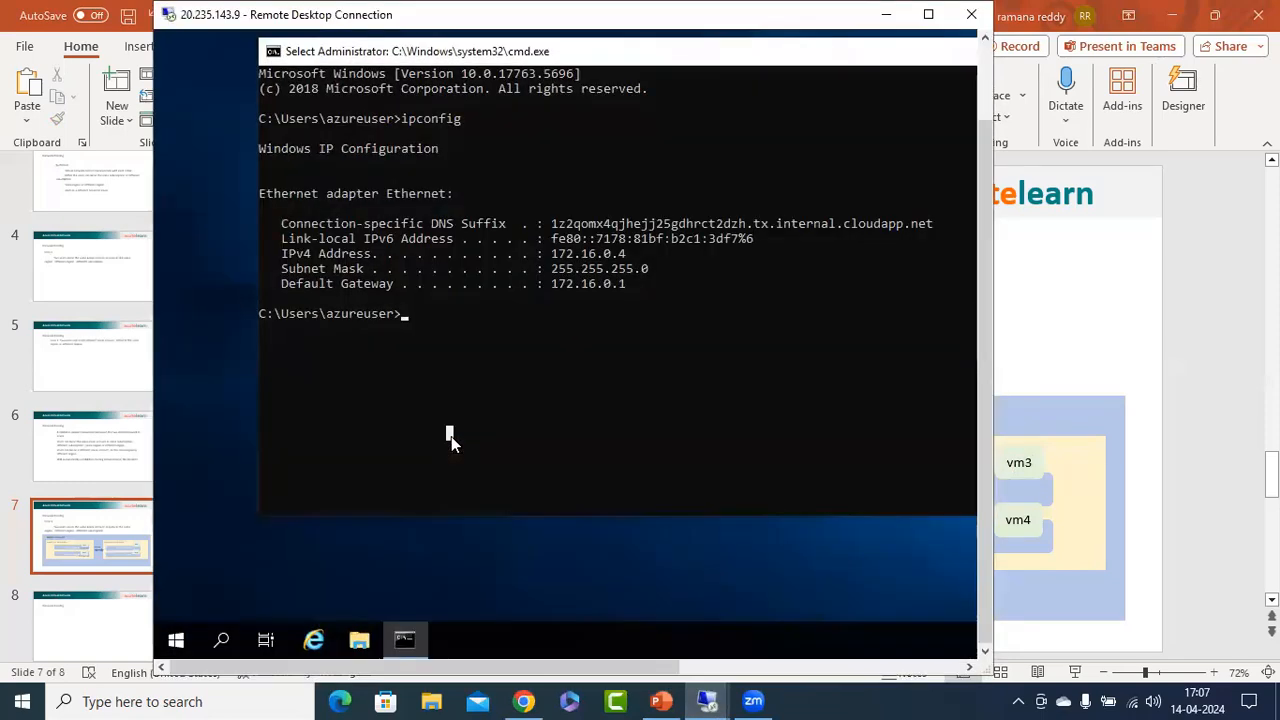
pyautogui.write('ping 172.16.1.4')
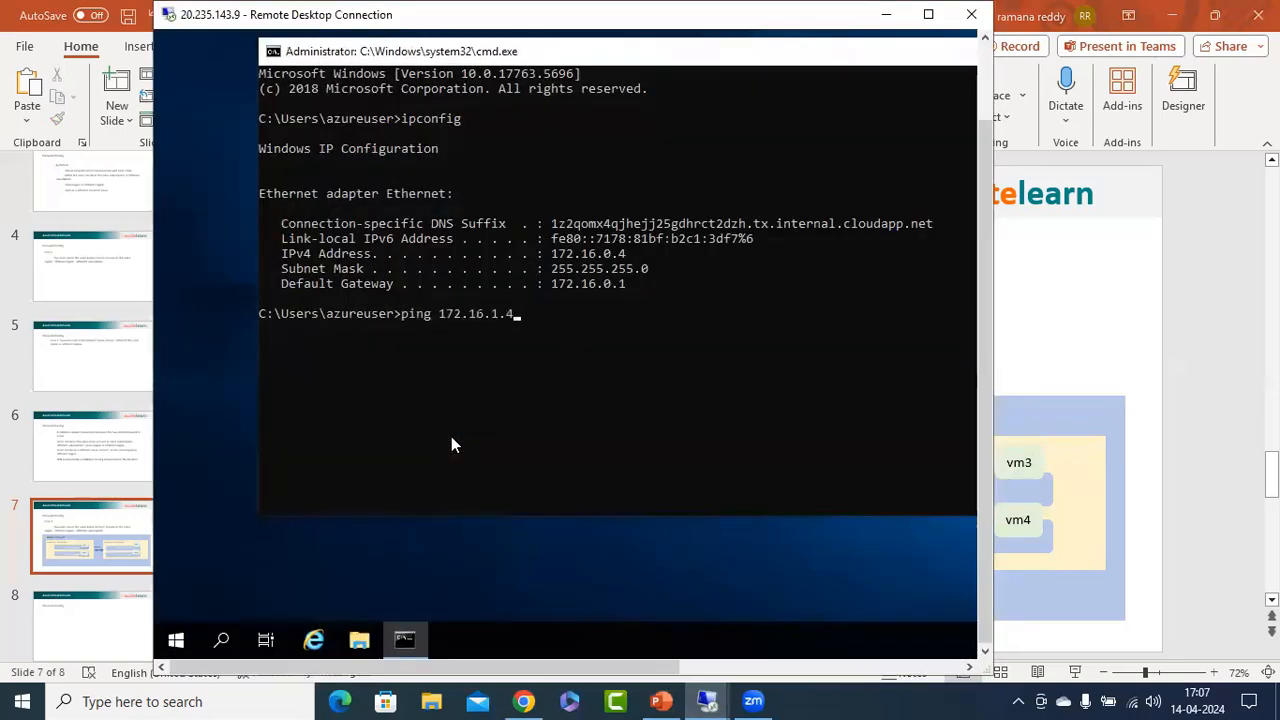
pyautogui.press('Return')
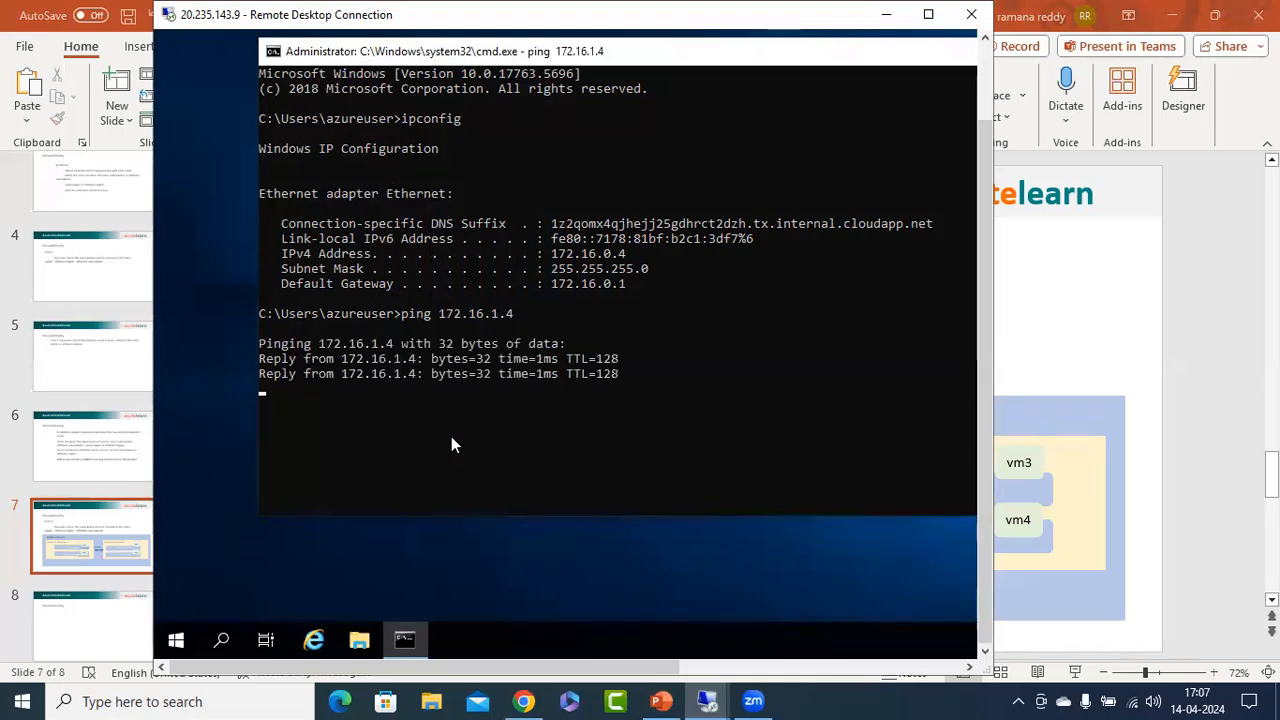
# Switch to vm2's 20.235.142.88 remote session, ping vm1 continuously with ping 172.16.0.4 -t, and stop the ping after a few replies.
pyautogui.moveTo(707, 701)
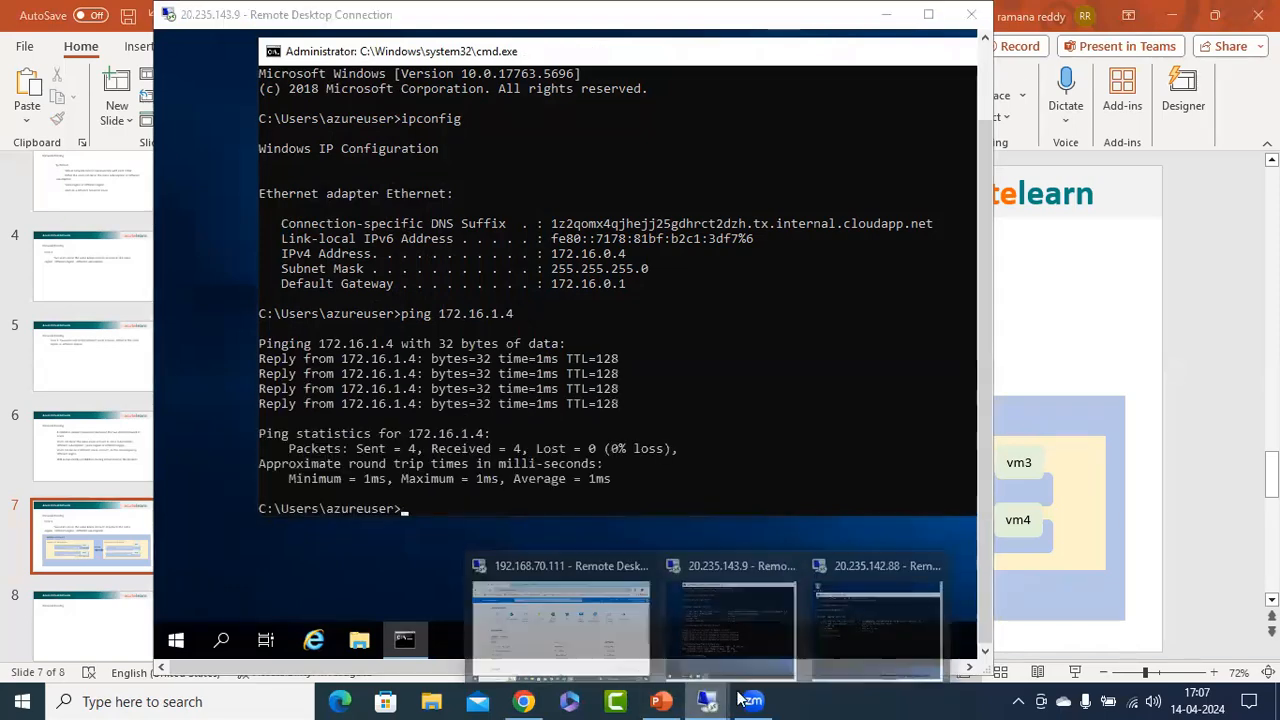
pyautogui.click(880, 647)
pyautogui.click(507, 415)
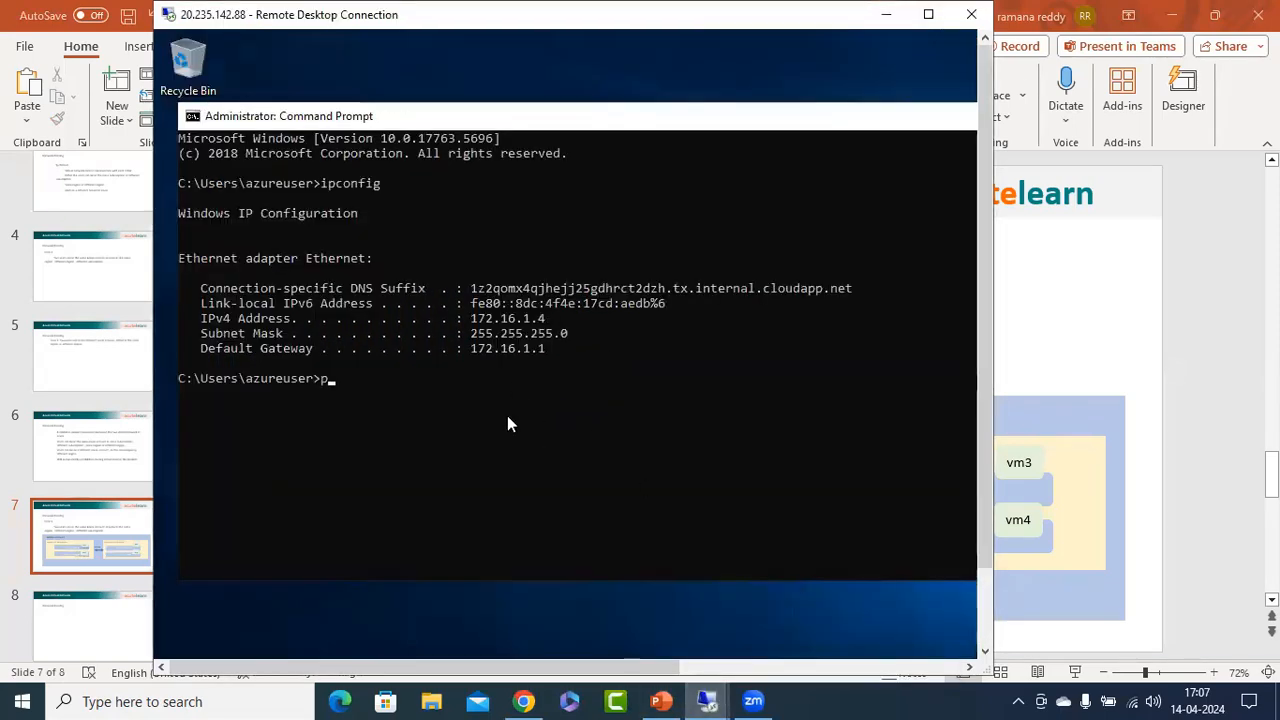
pyautogui.write('ping 172.16.0.4 -t')
pyautogui.press('Return')
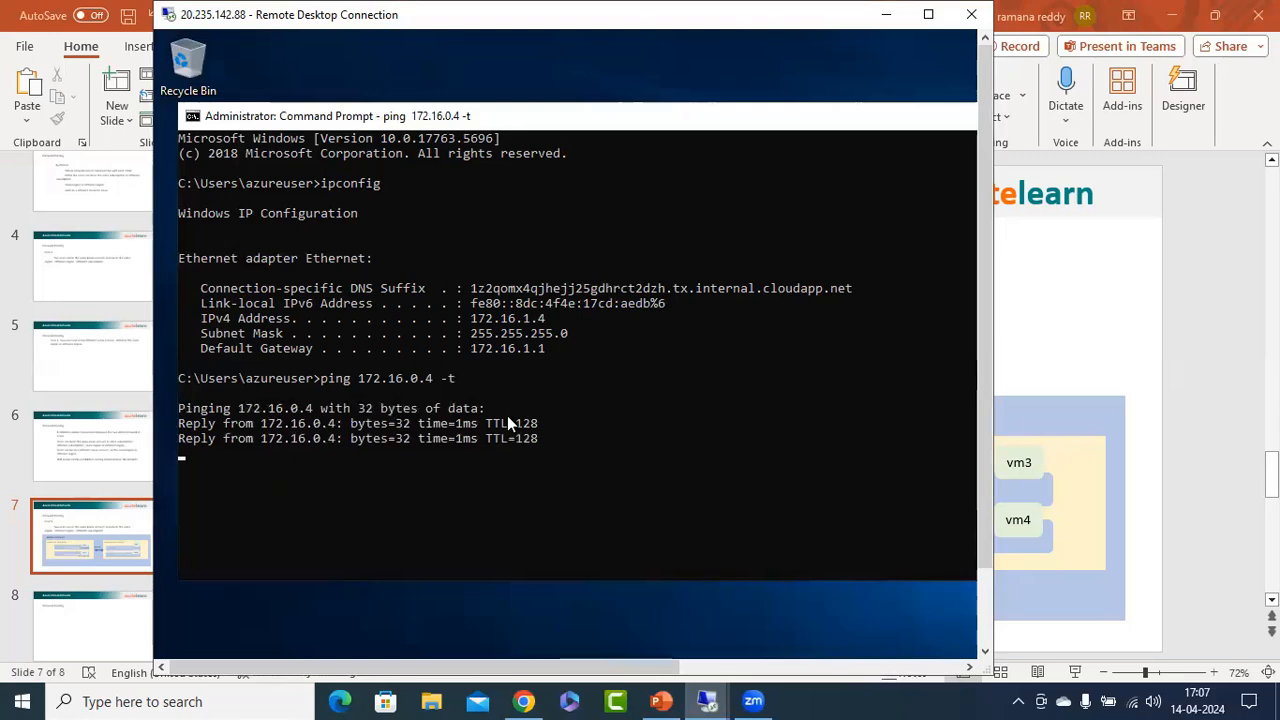
pyautogui.hotkey('ctrl', 'c')
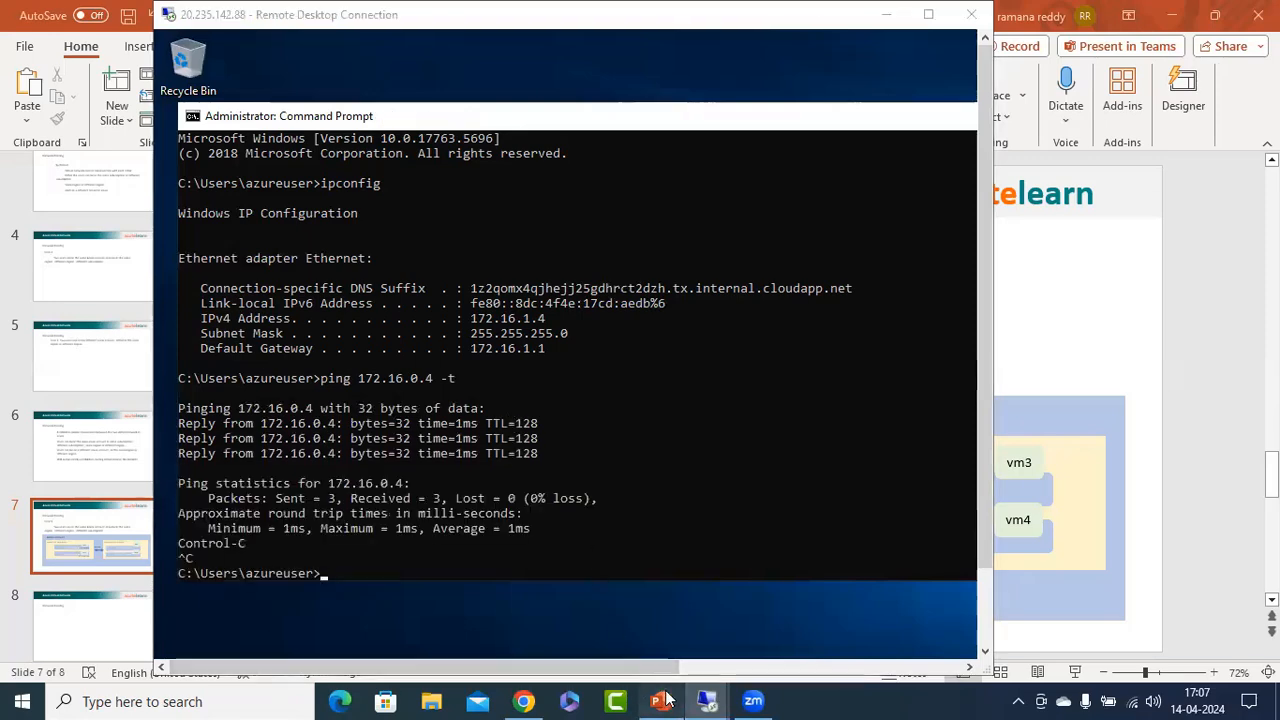
# Switch to the Azure portal in Chrome, open vm3-sn1-vnet2 and copy its public IP address.
pyautogui.click(660, 701)
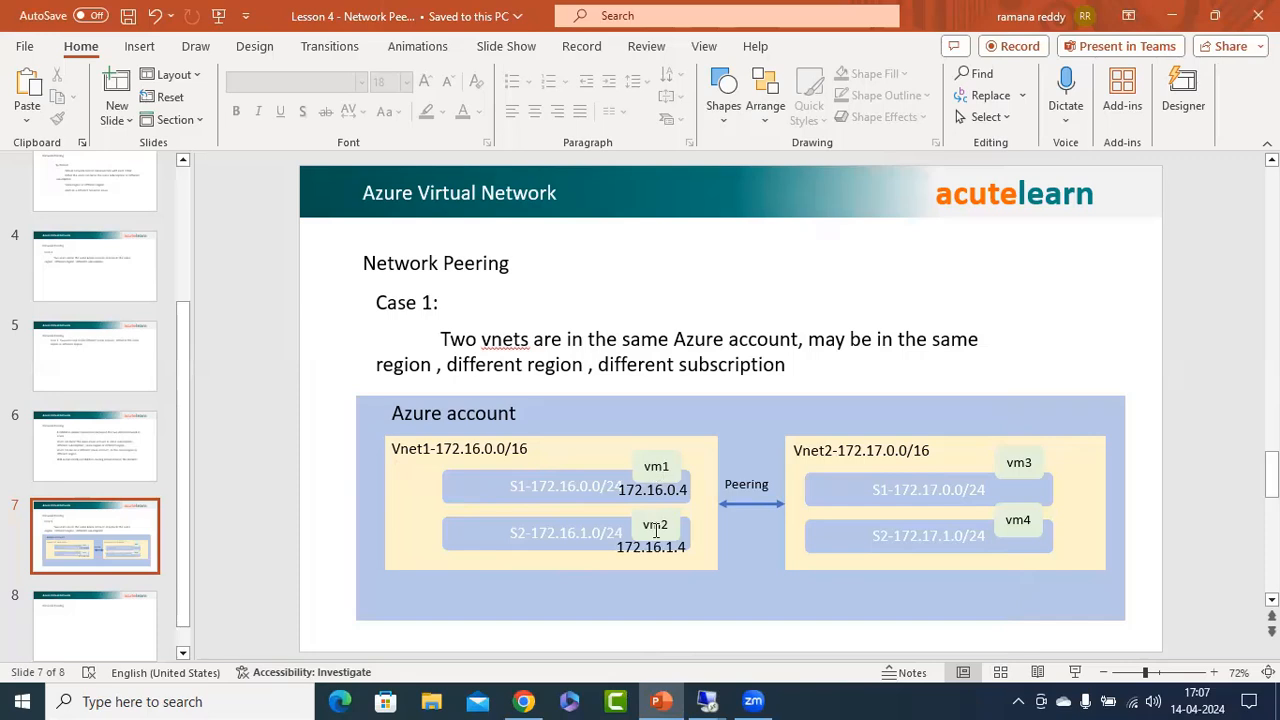
pyautogui.click(1175, 19)
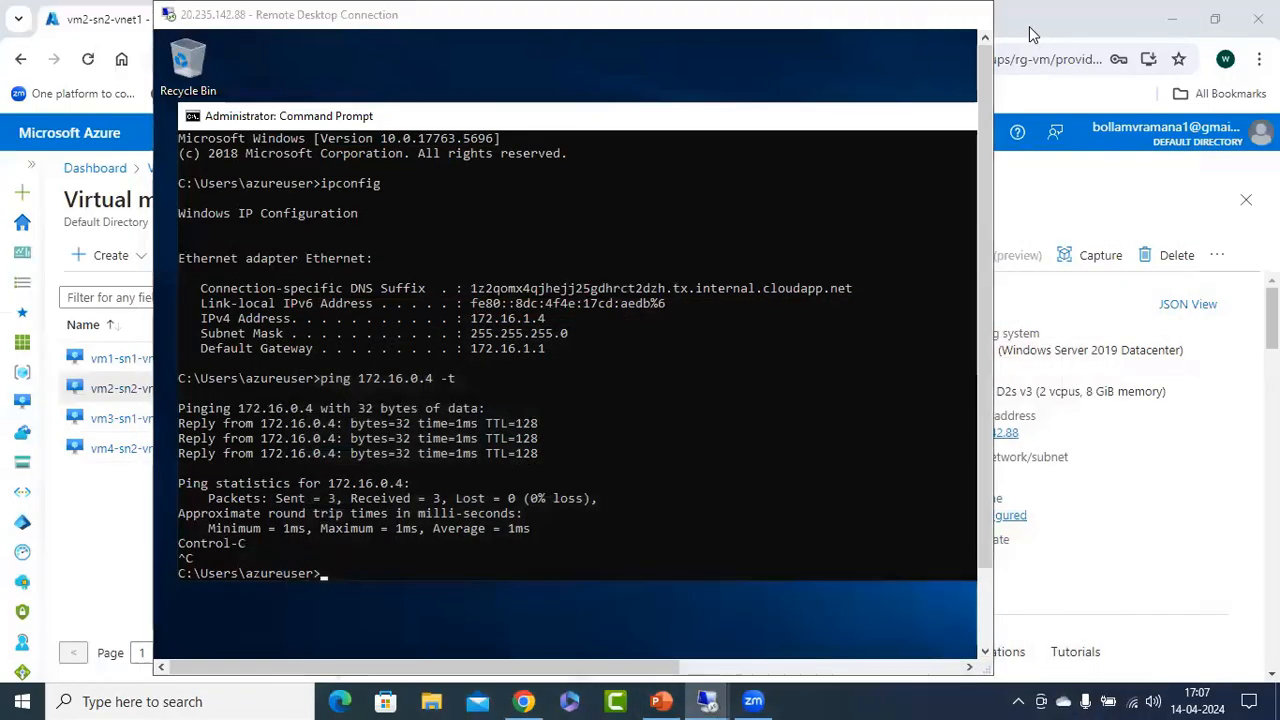
pyautogui.click(1031, 35)
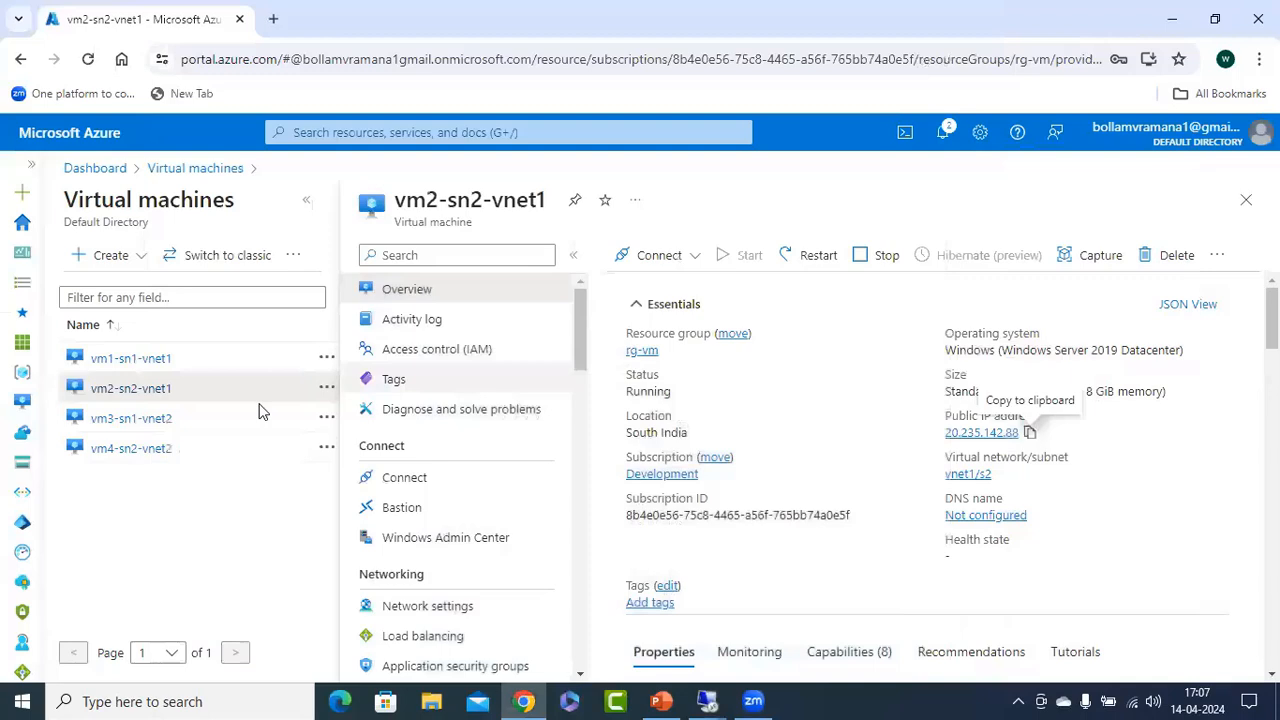
pyautogui.click(117, 425)
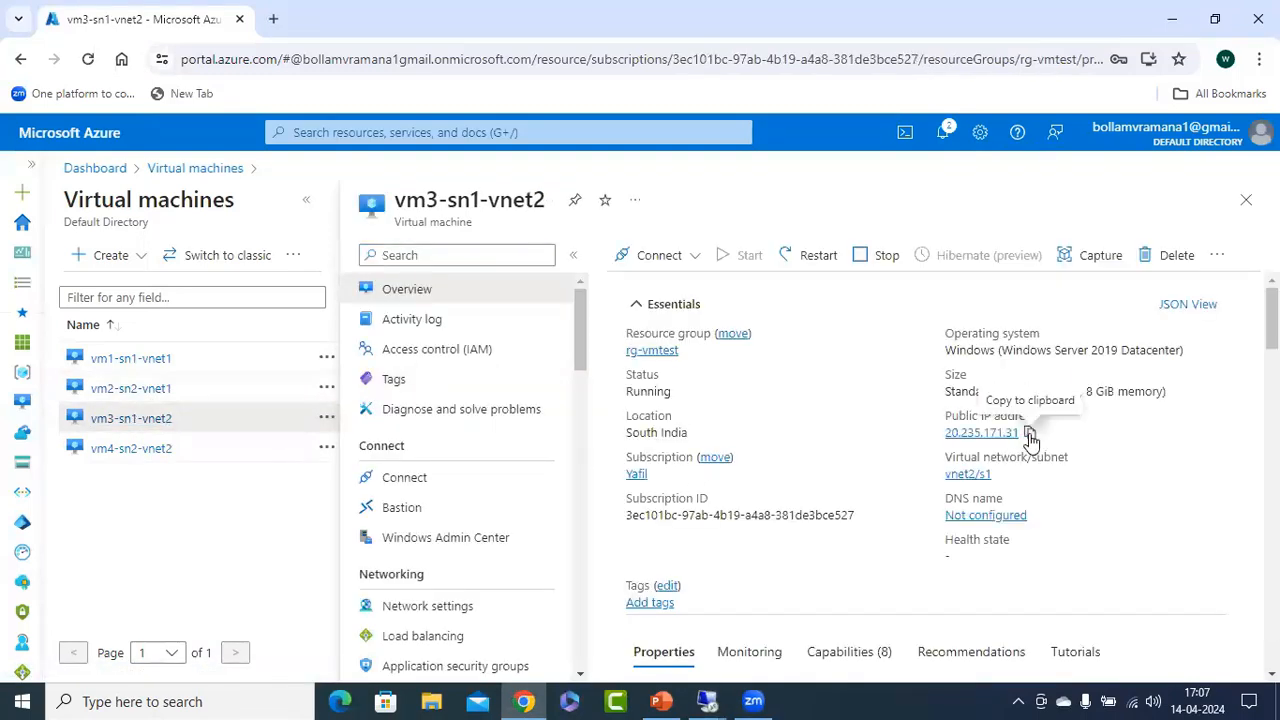
pyautogui.click(1030, 433)
# Launch mstsc through the Run dialog and start a Remote Desktop connection to 20.235.171.31.
pyautogui.rightClick(22, 701)
pyautogui.click(90, 616)
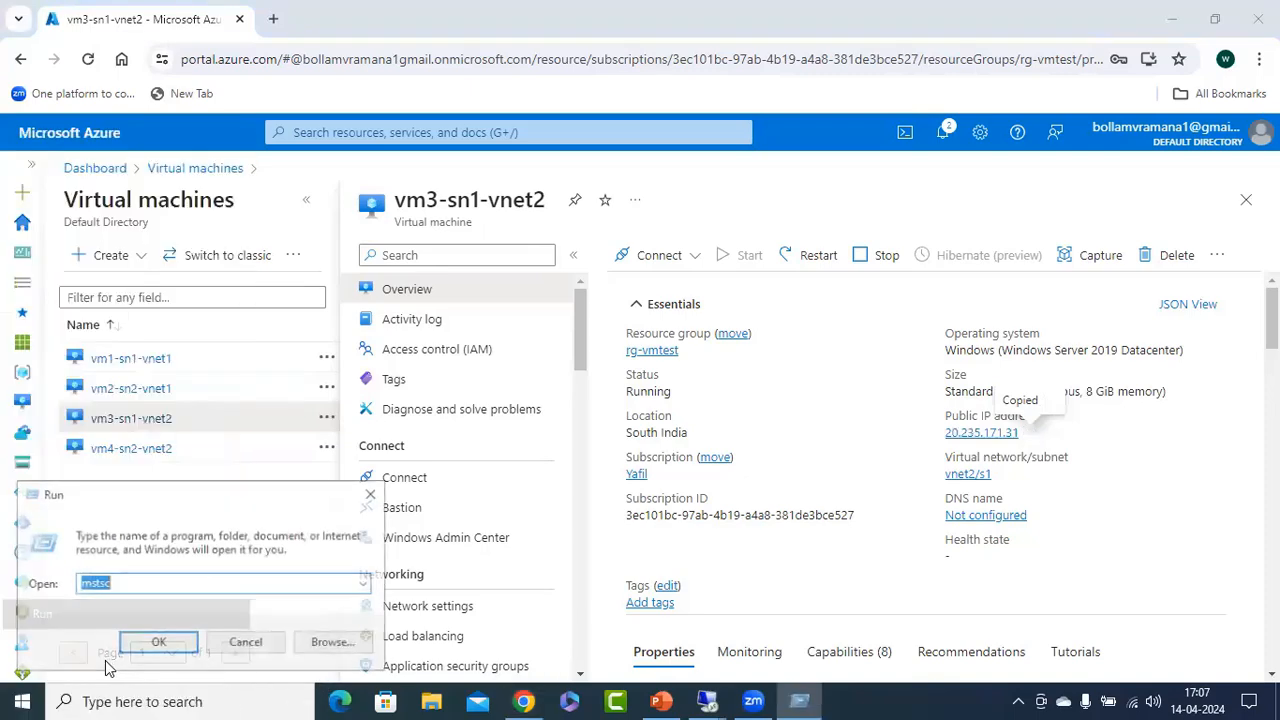
pyautogui.click(158, 642)
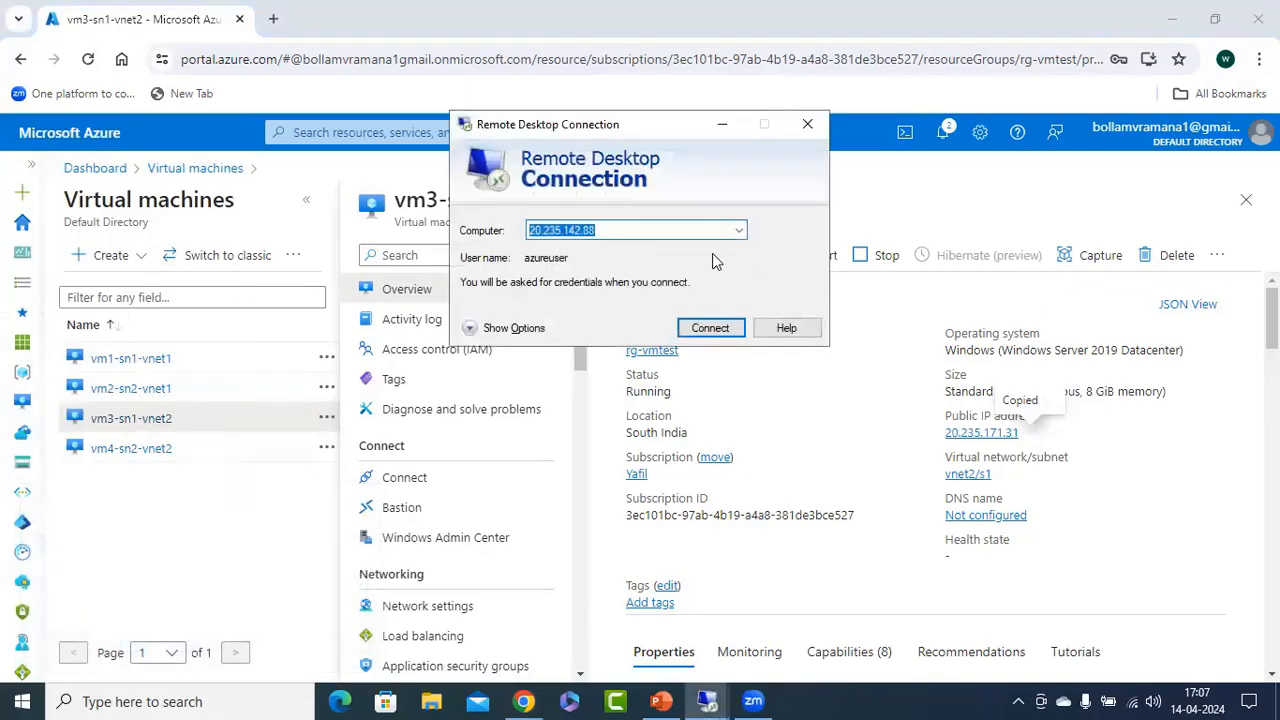
pyautogui.hotkey('ctrl', 'v')
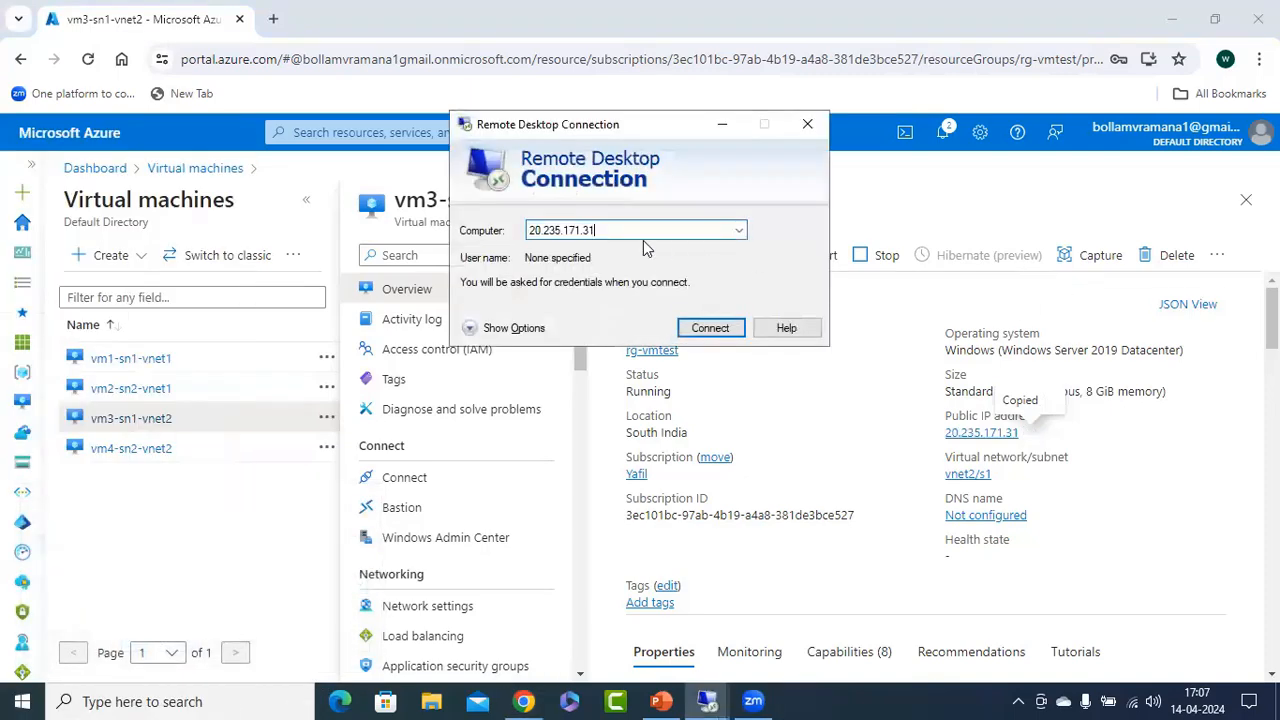
pyautogui.click(710, 328)
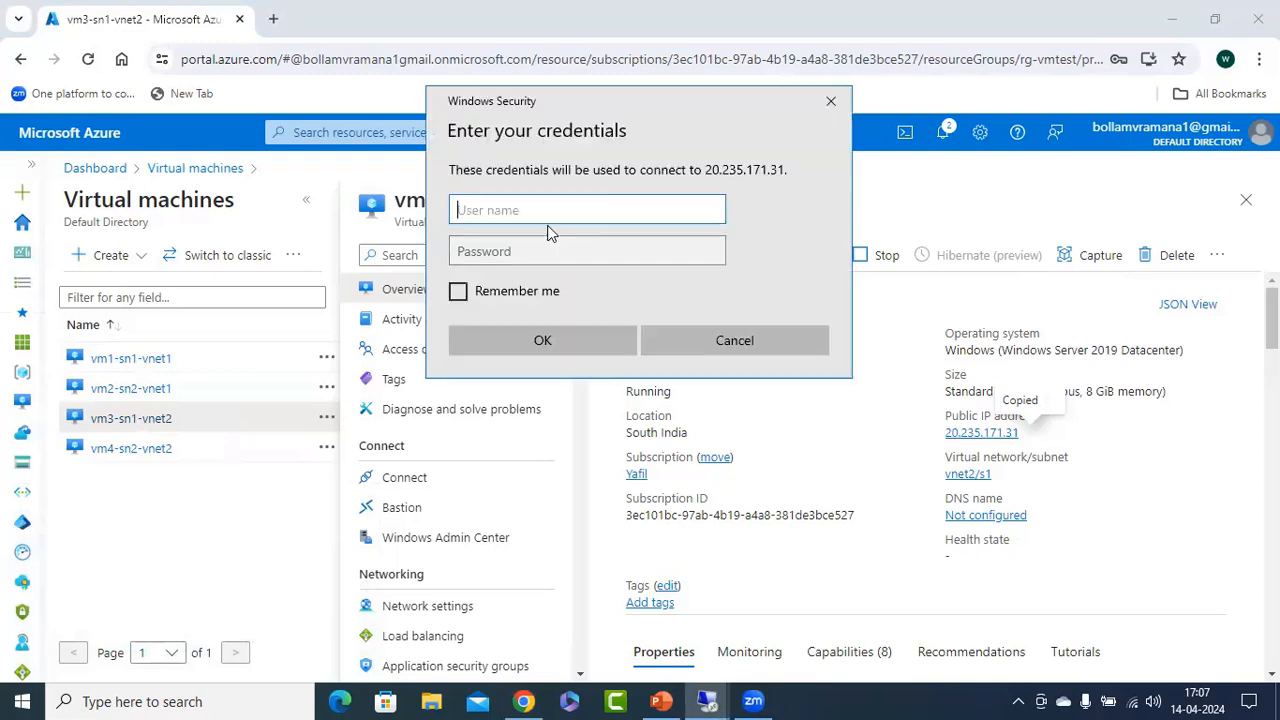
# Sign in to vm3 as azureuser with the account password and accept its certificate, suppressing future prompts for this computer.
pyautogui.write('azureuser')
pyautogui.press('Tab')
pyautogui.write('•')
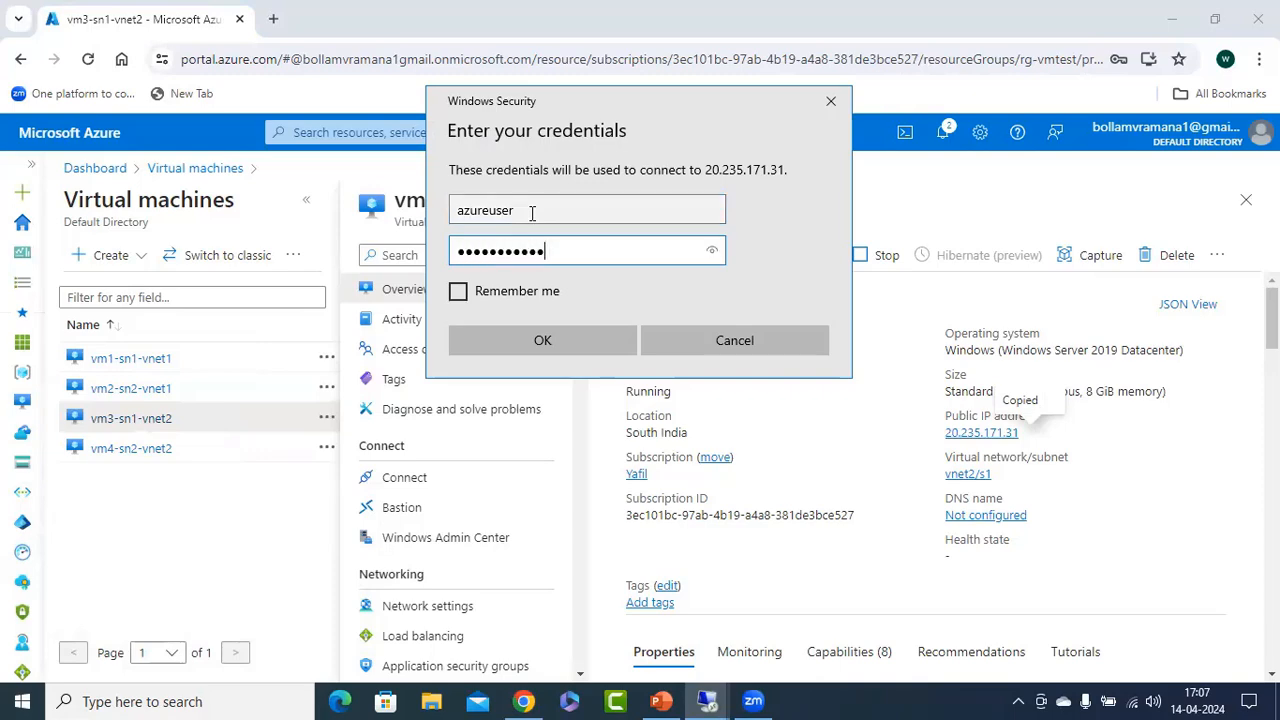
pyautogui.press('Return')
pyautogui.click(565, 359)
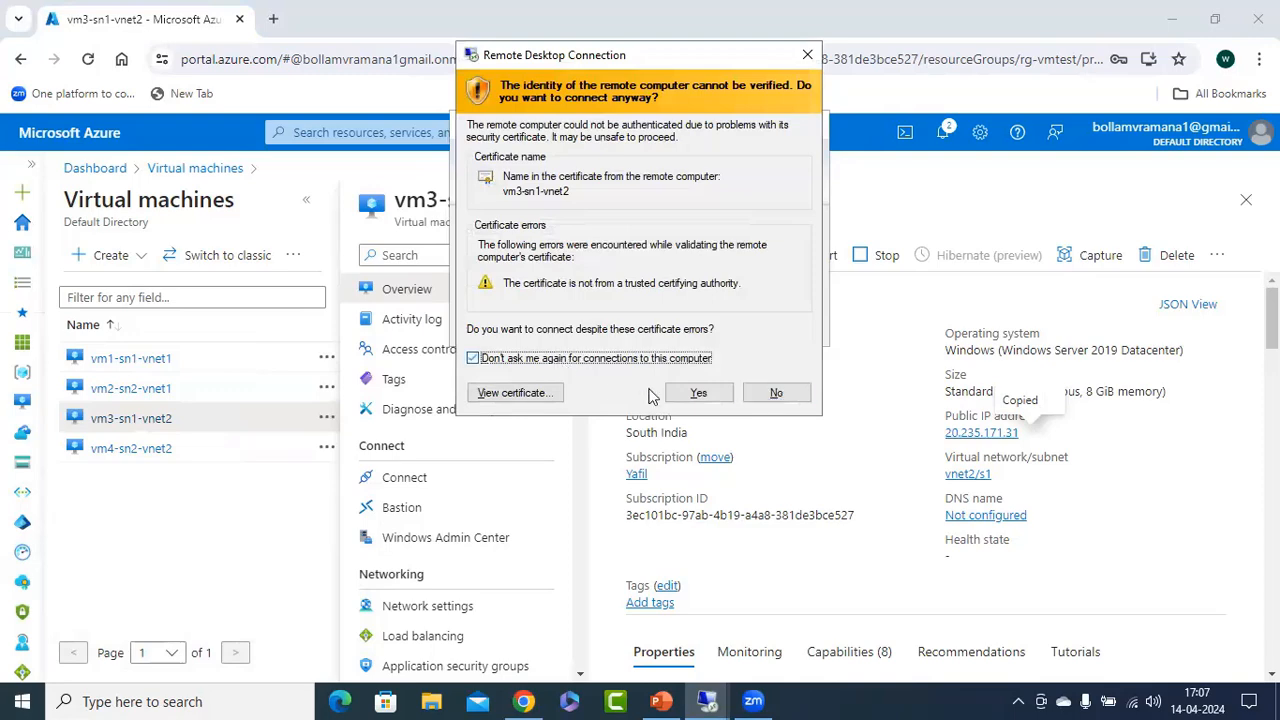
pyautogui.click(700, 393)
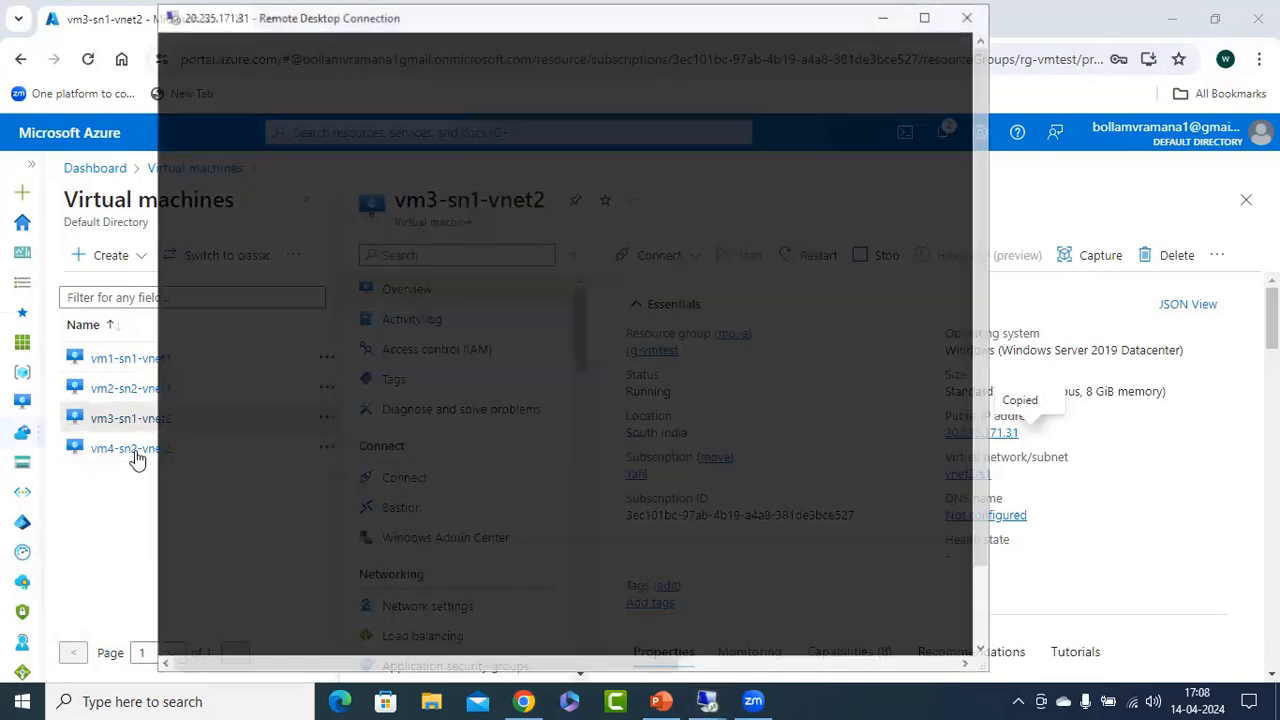
# Copy vm4-sn2-vnet2's public IP address from the Azure portal and start a Remote Desktop connection to 4.247.27.36 with mstsc.
pyautogui.click(130, 449)
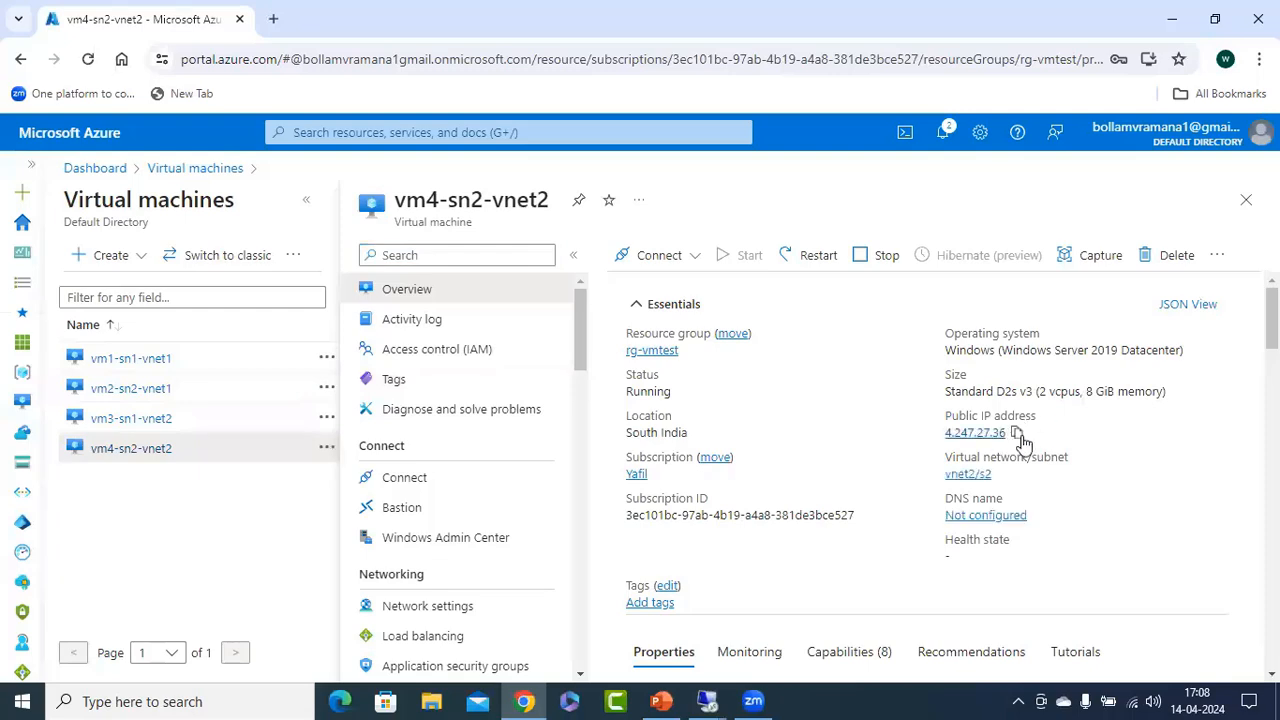
pyautogui.click(1016, 432)
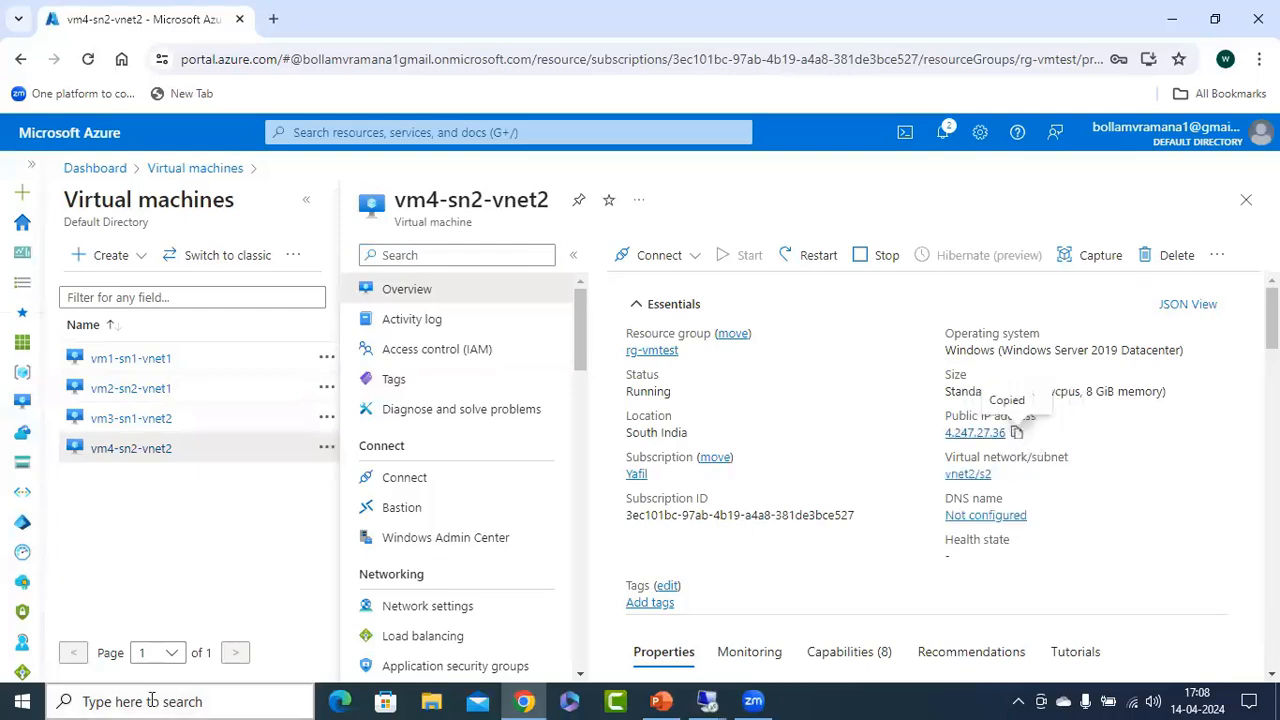
pyautogui.rightClick(22, 701)
pyautogui.click(60, 614)
pyautogui.click(150, 645)
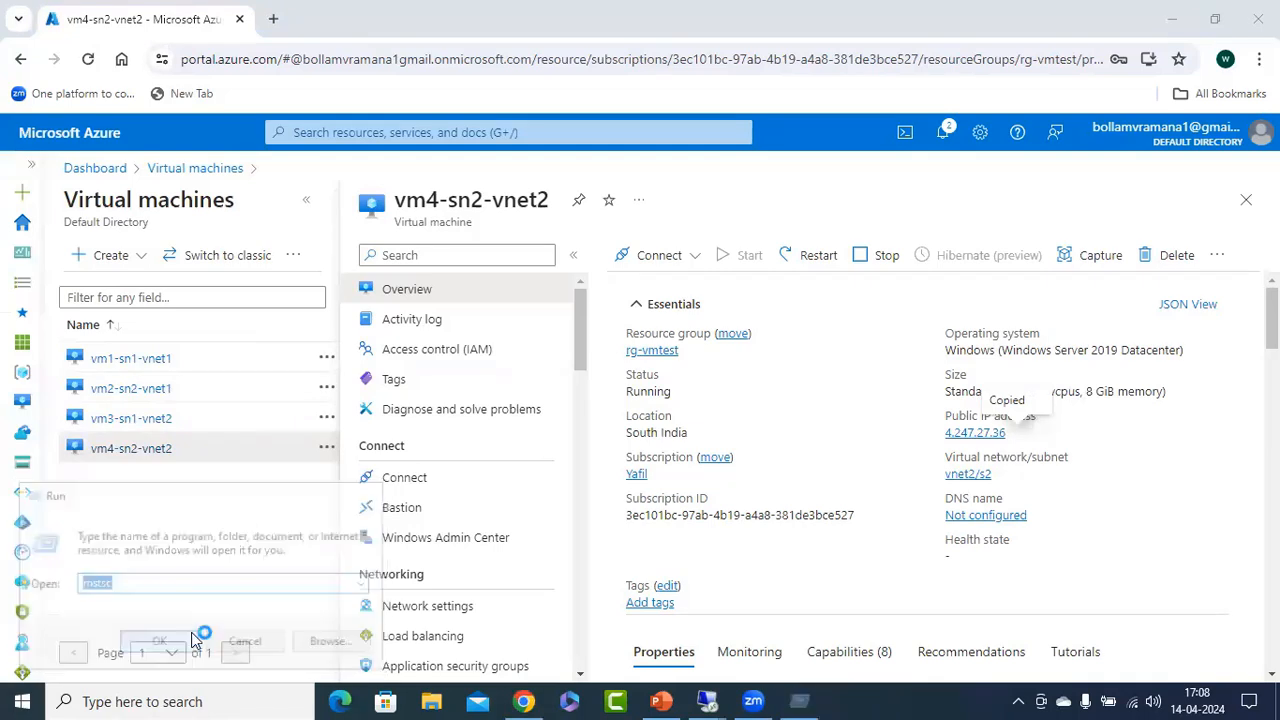
pyautogui.hotkey('ctrl', 'v')
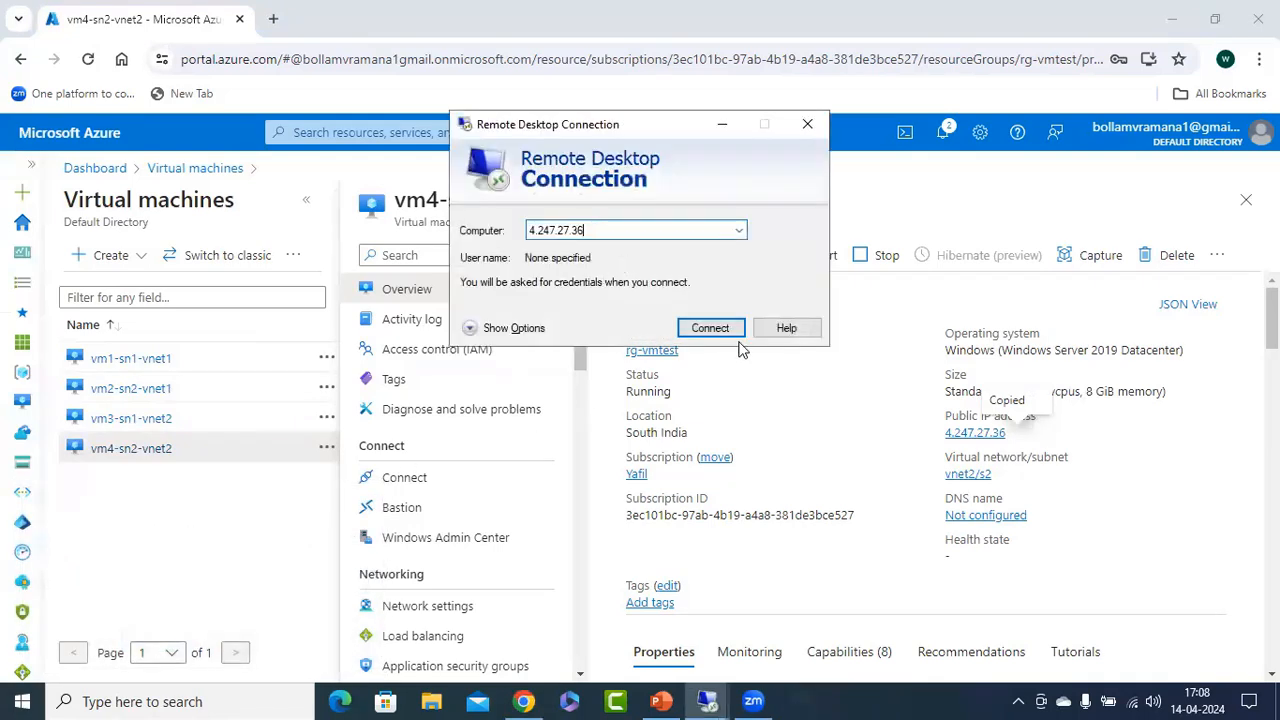
pyautogui.click(706, 328)
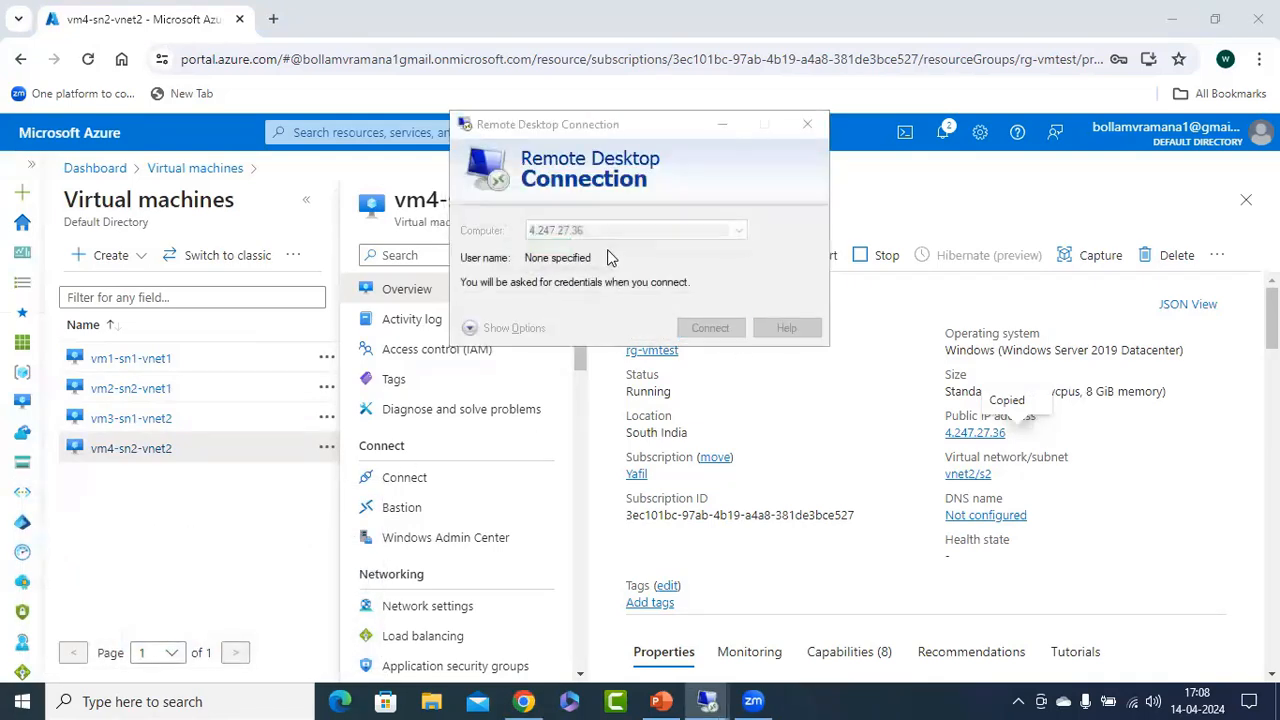
# Try to sign in to vm4 as azueruser with the account password, and dismiss the credentials prompt.
pyautogui.write('azu')
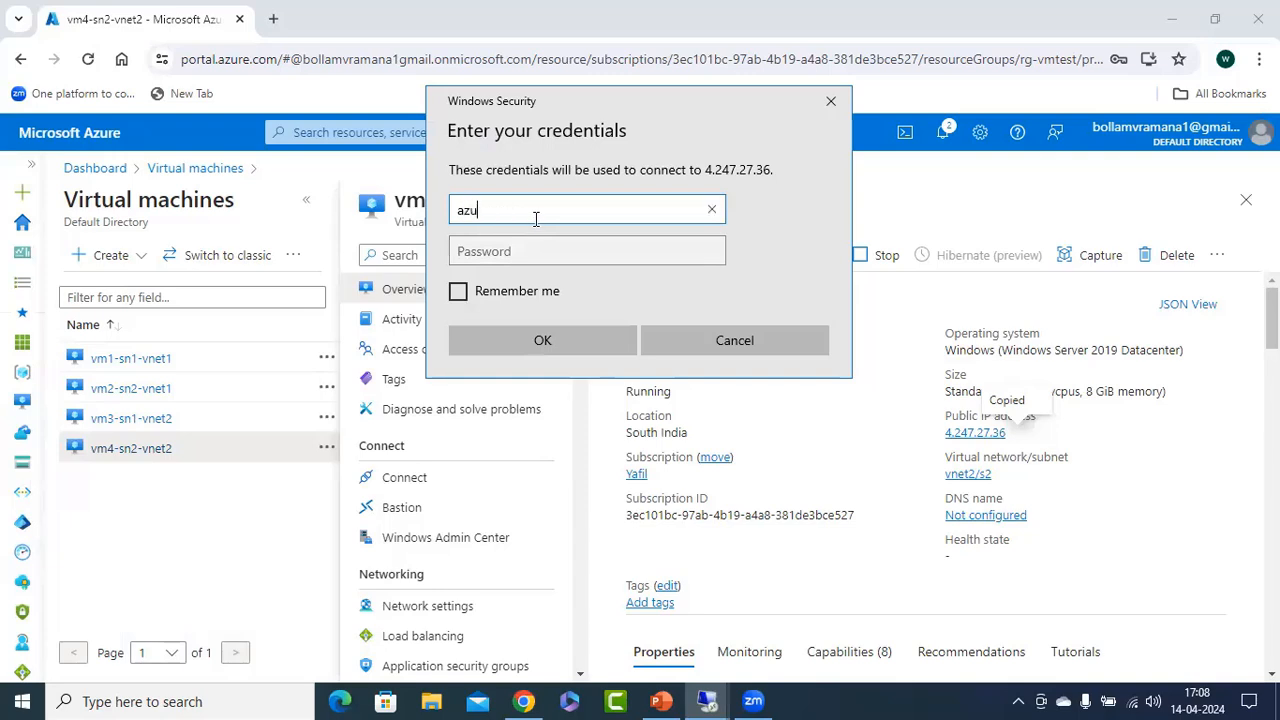
pyautogui.write('eruser')
pyautogui.press('Tab')
pyautogui.write('A')
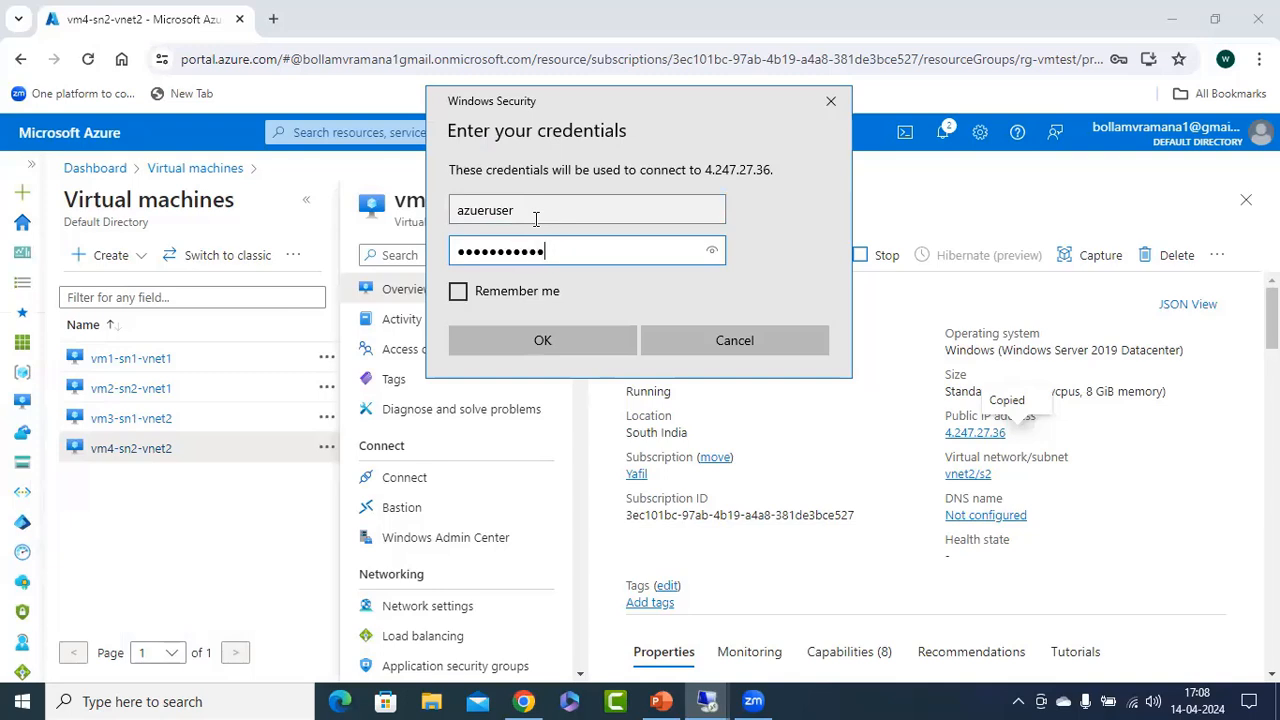
pyautogui.press('Return')
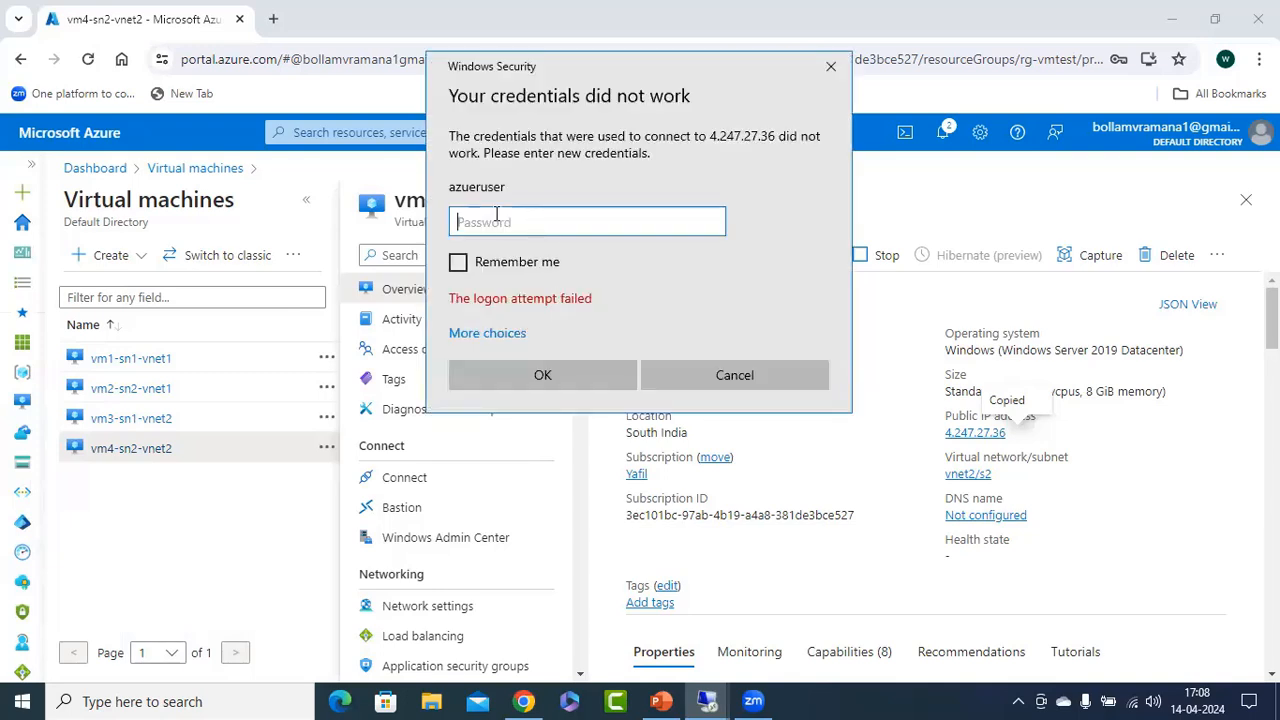
pyautogui.click(680, 380)
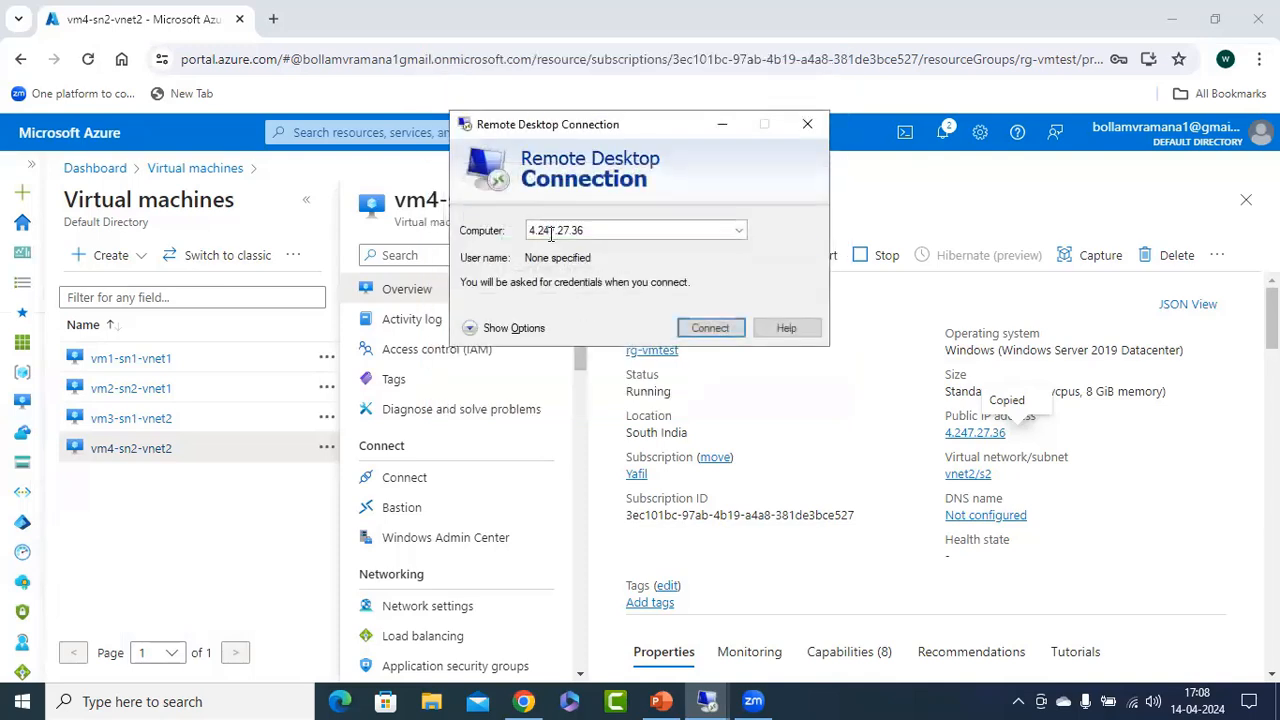
# Reconnect to 4.247.27.36, sign in as azureuser with the account password and accept the certificate of vm4-sn2-vnet2.
pyautogui.click(708, 330)
pyautogui.write('azureuser')
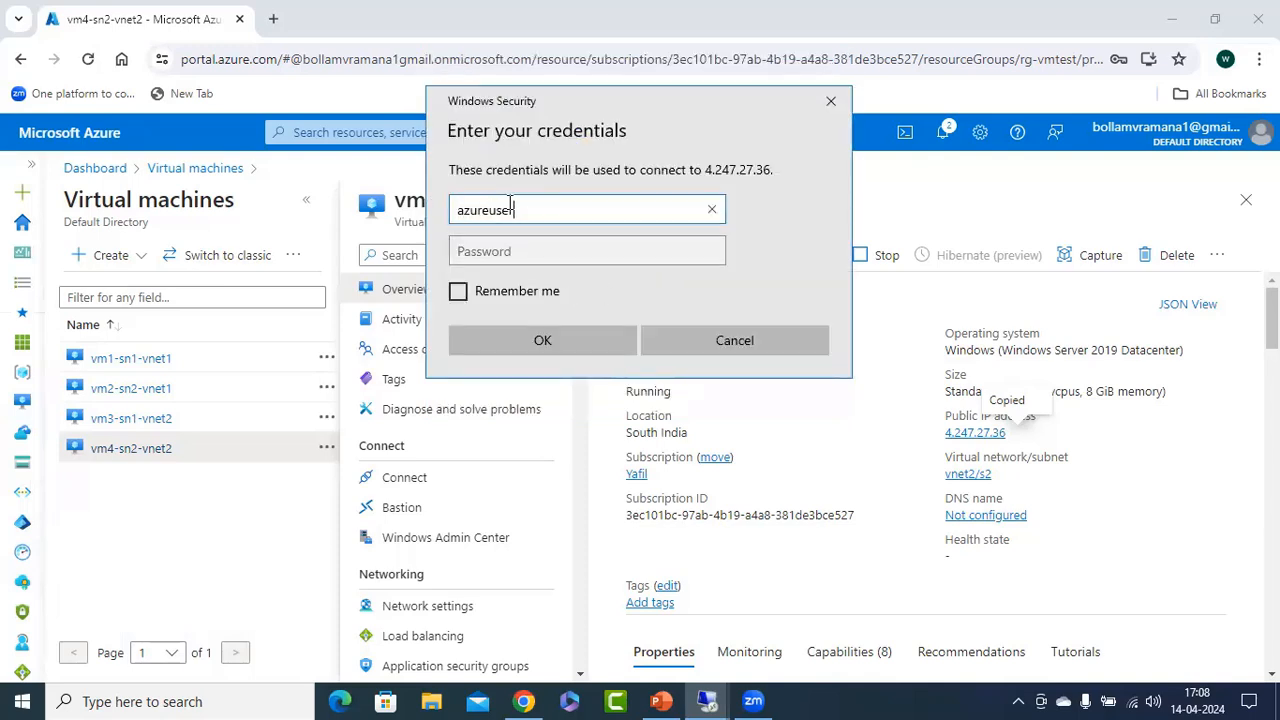
pyautogui.press('Tab')
pyautogui.write('a')
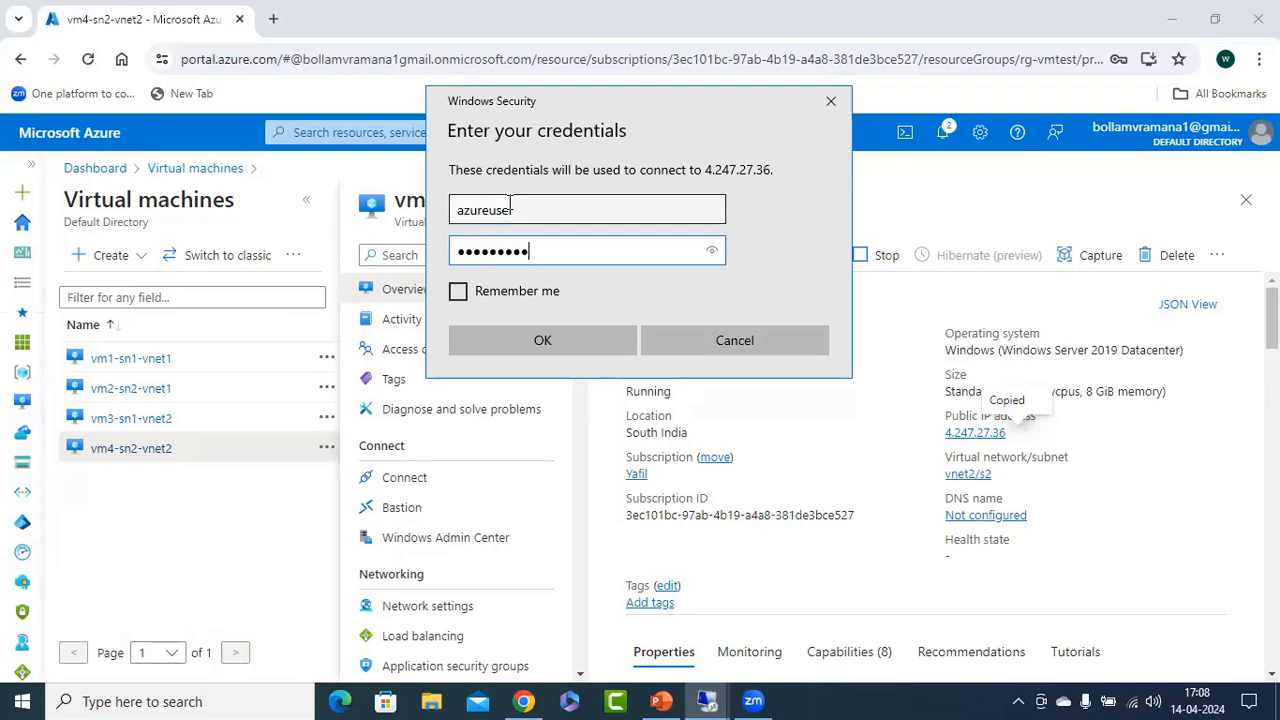
pyautogui.press('Return')
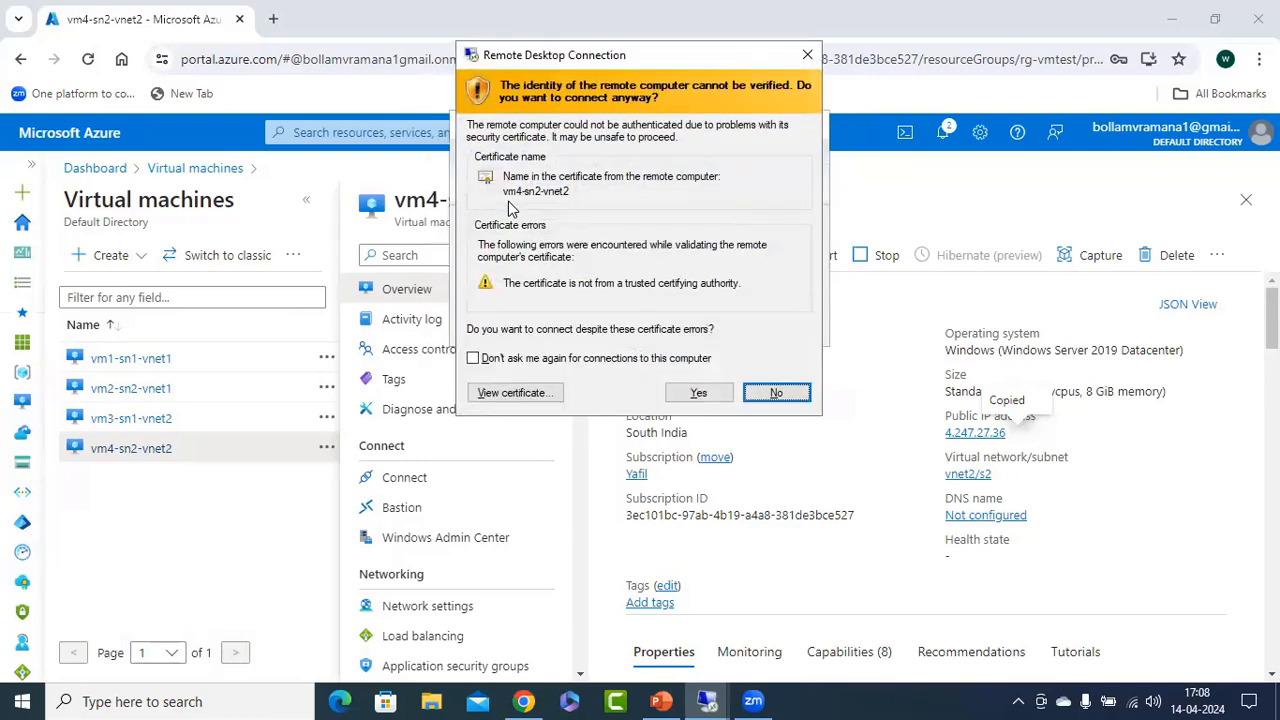
pyautogui.click(698, 392)
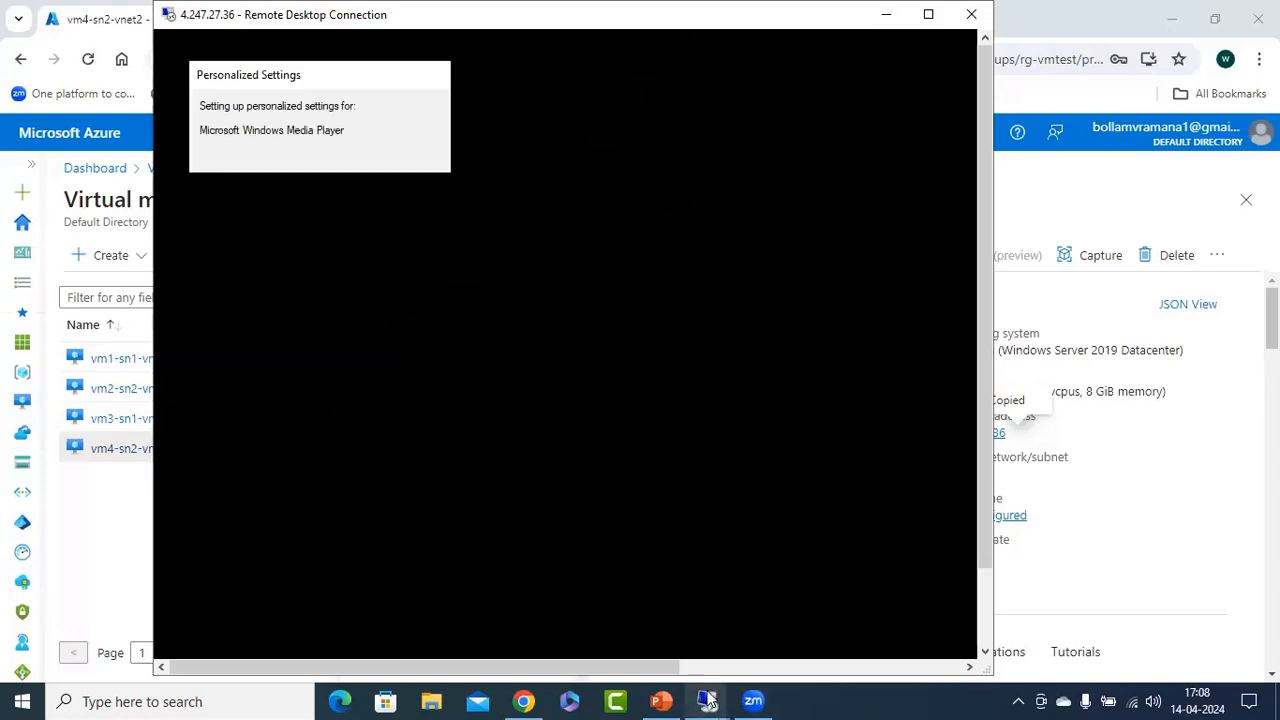
# Switch to the vm3 session at 20.235.171.31, dismiss the Windows Admin Center notice and open the Local Server's firewall settings.
pyautogui.moveTo(707, 701)
pyautogui.click(878, 615)
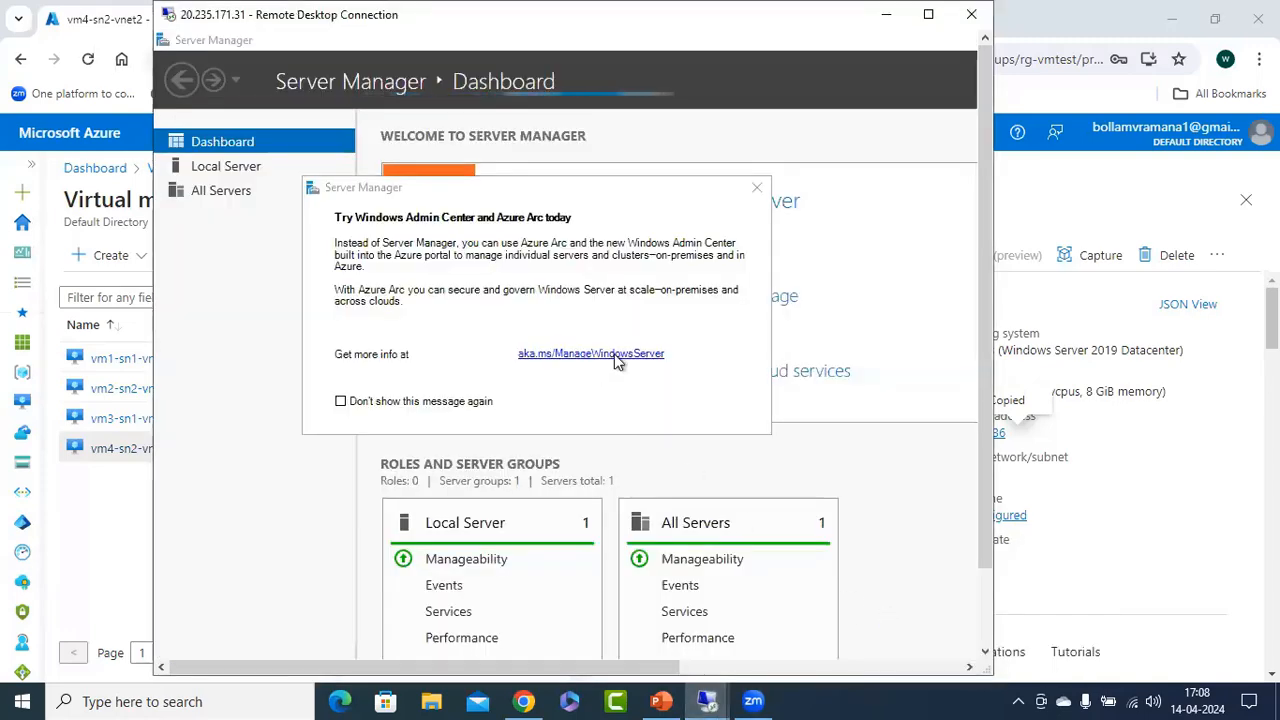
pyautogui.click(757, 190)
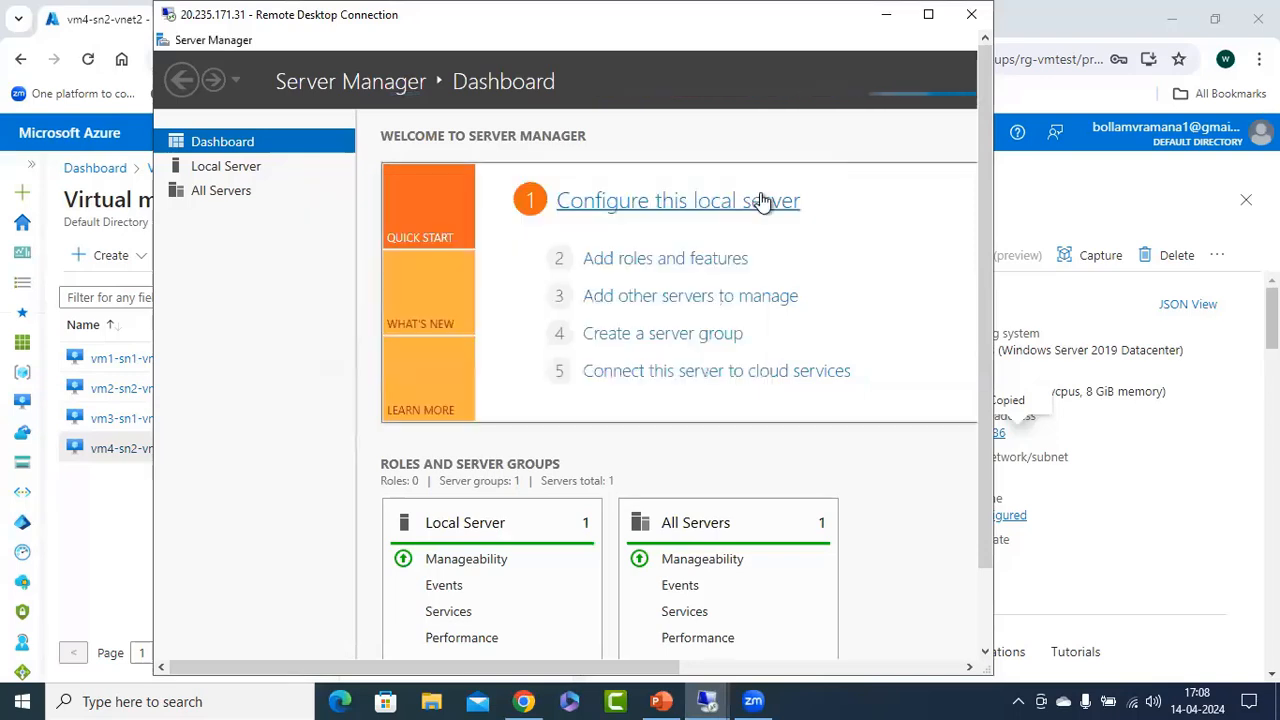
pyautogui.click(300, 166)
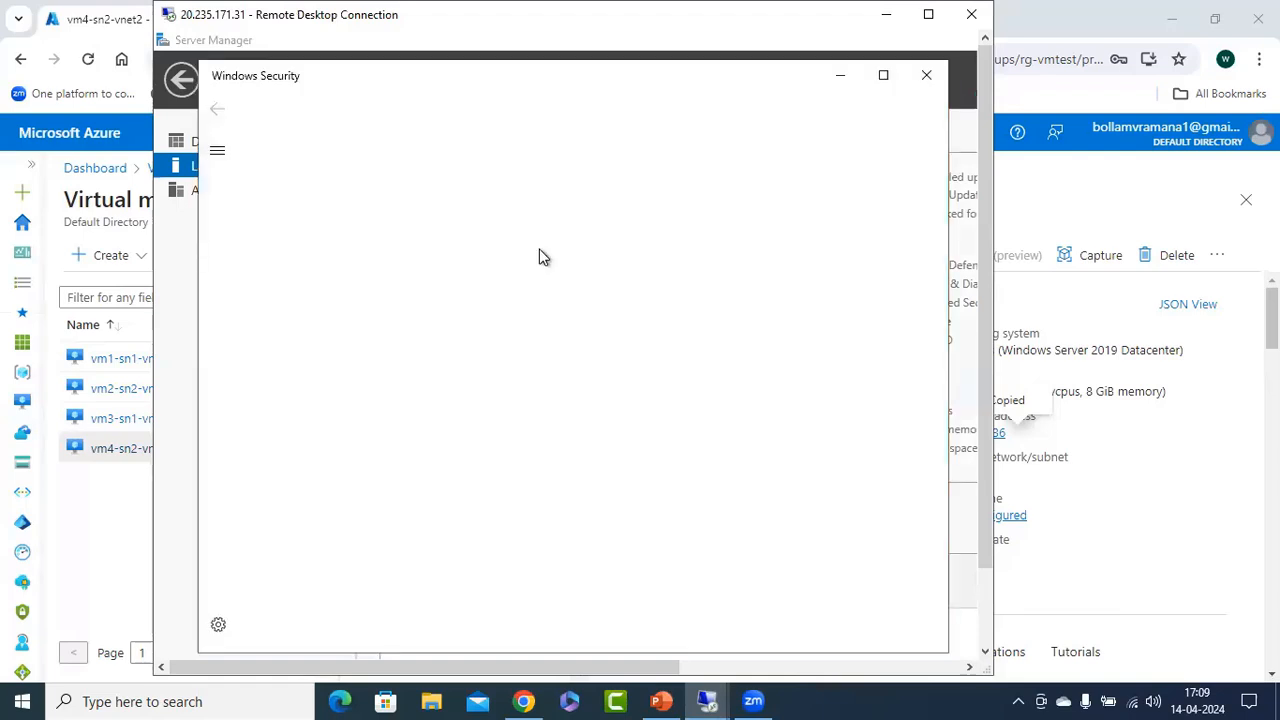
# Turn off Windows Defender Firewall for the domain and private networks on vm3.
pyautogui.click(346, 236)
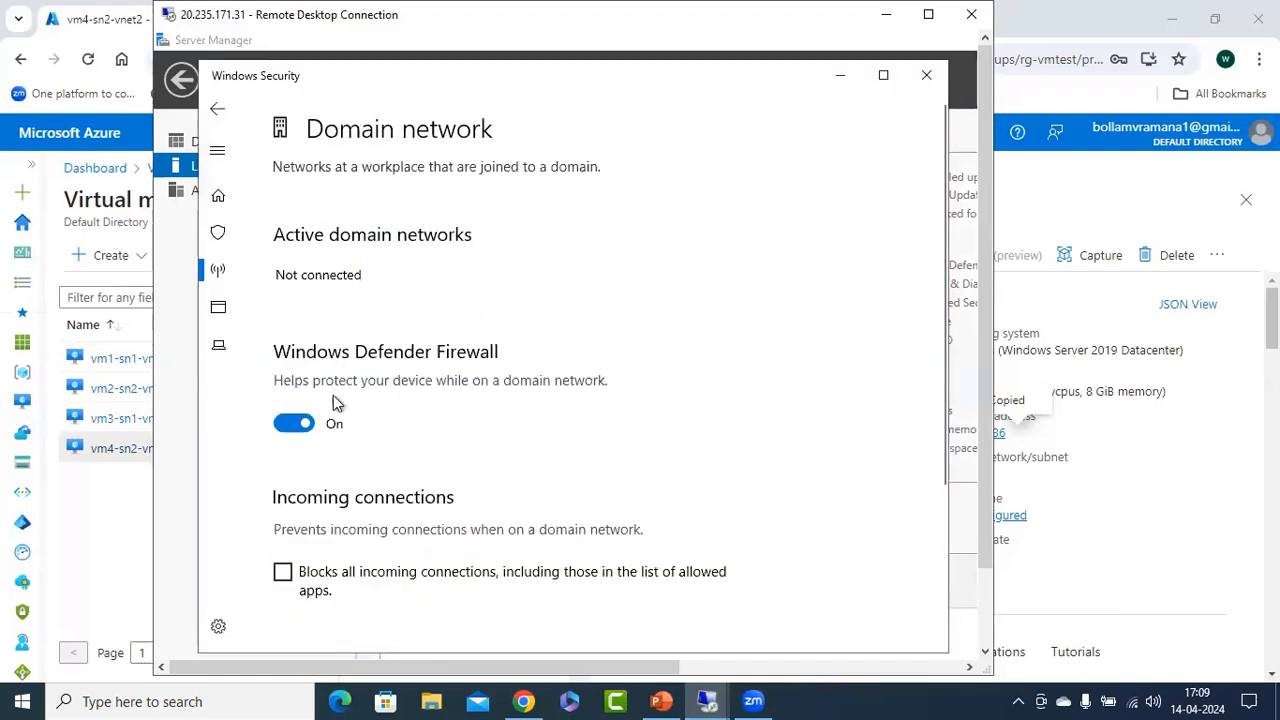
pyautogui.click(296, 423)
pyautogui.click(220, 108)
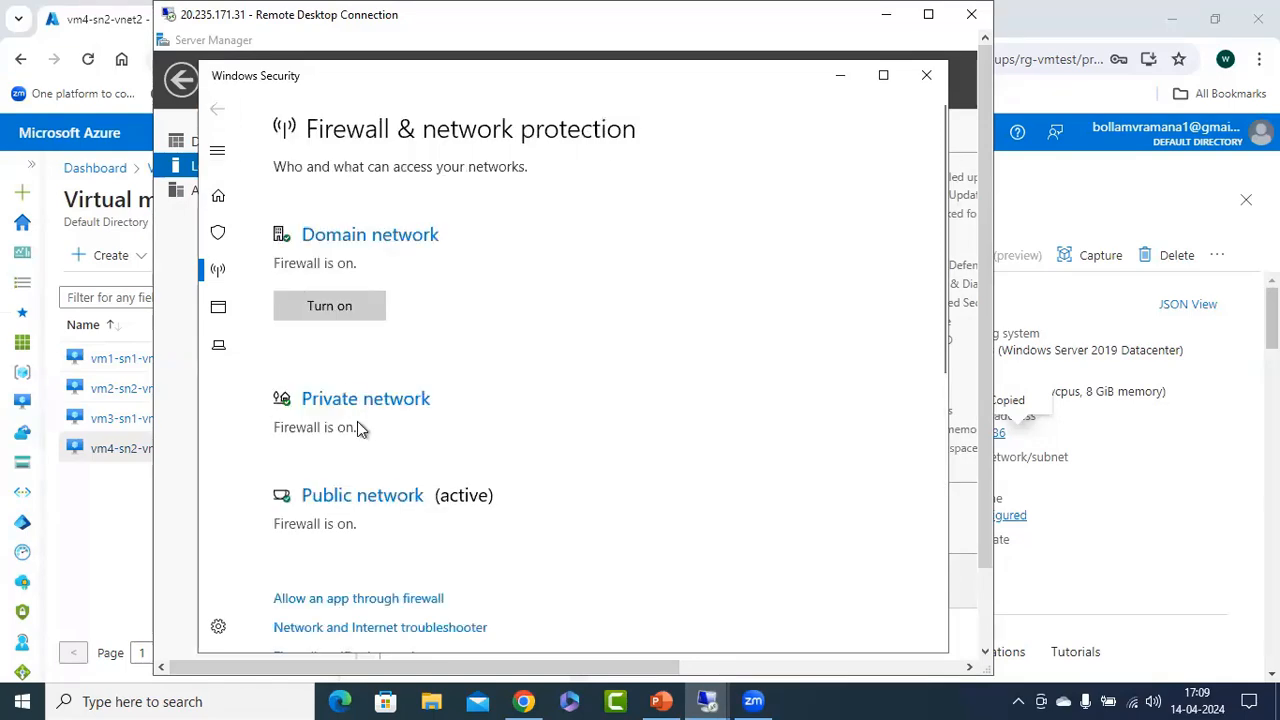
pyautogui.click(362, 400)
pyautogui.click(294, 442)
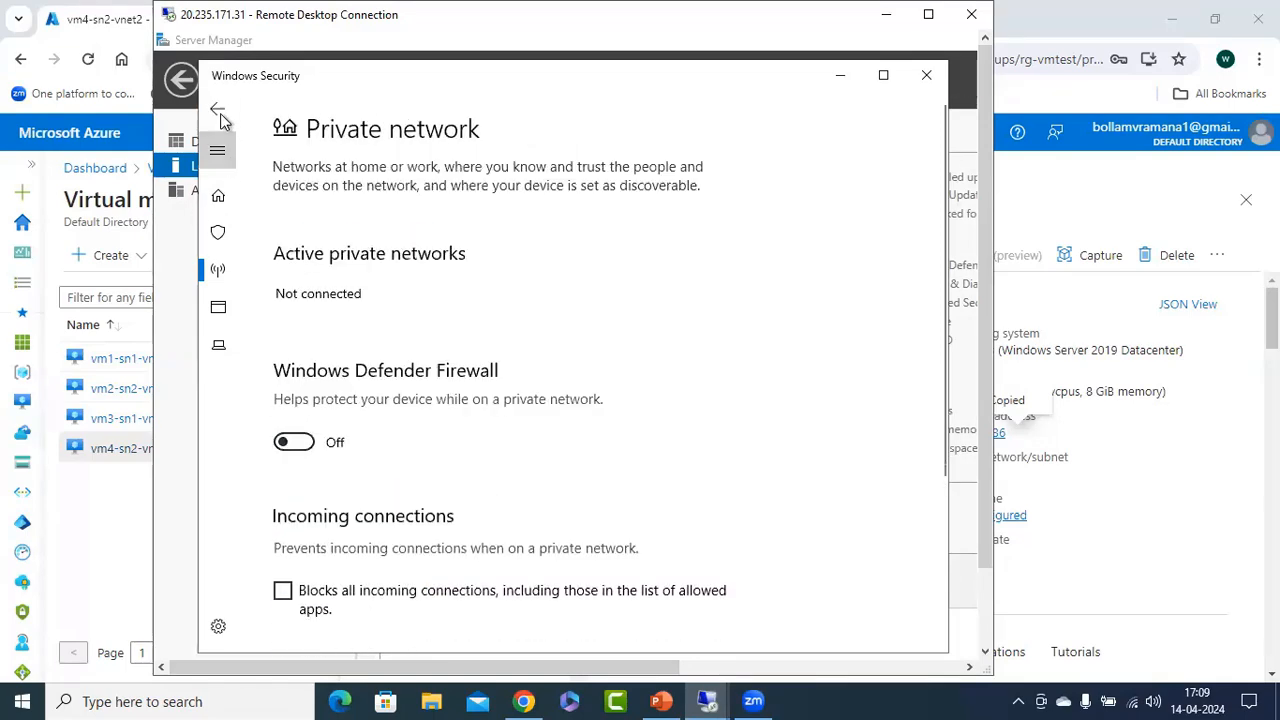
pyautogui.click(218, 108)
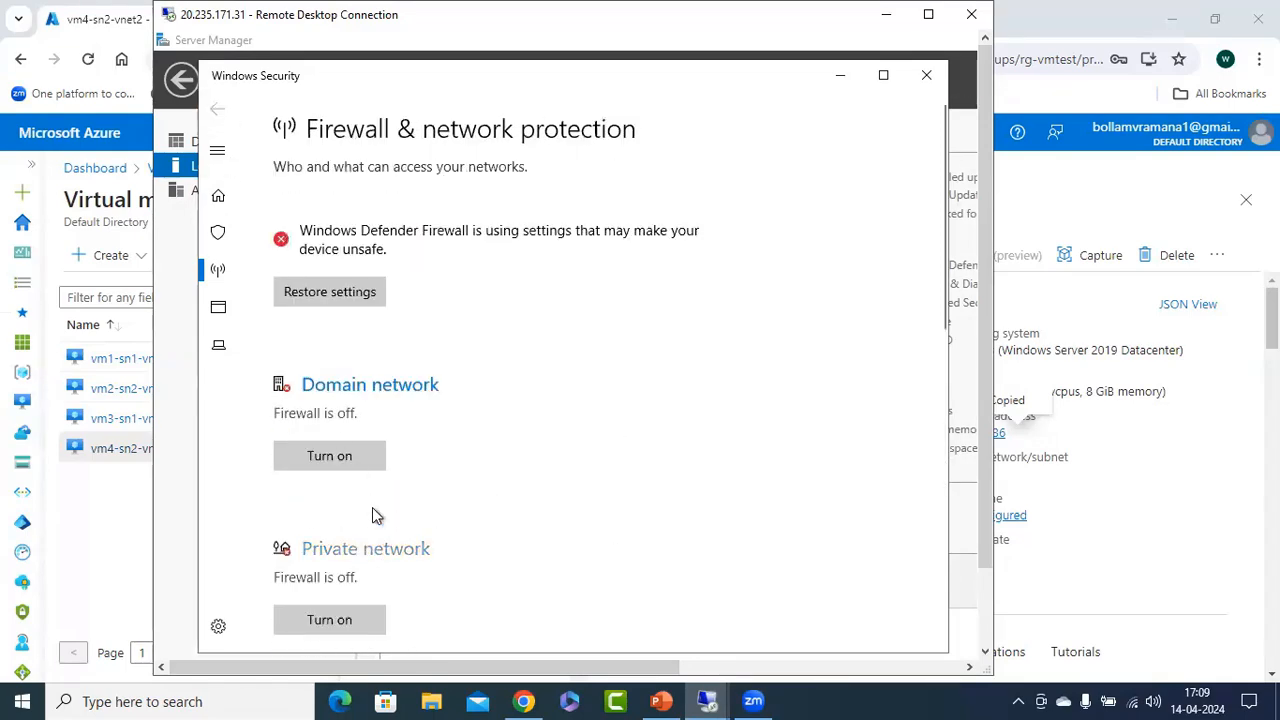
# Turn off Windows Defender Firewall for vm3's public network and close Windows Security.
pyautogui.click(365, 548)
pyautogui.click(218, 108)
pyautogui.scroll(-3, 335, 488)
pyautogui.click(335, 485)
pyautogui.click(294, 442)
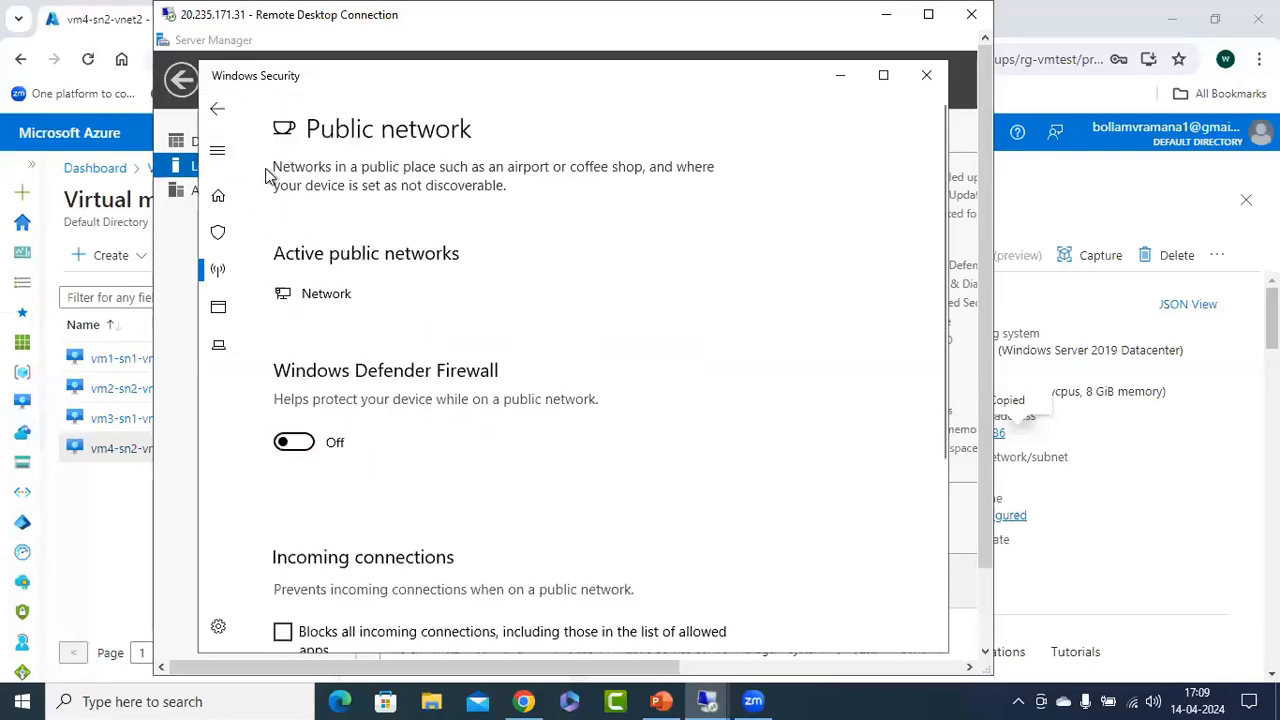
pyautogui.click(218, 108)
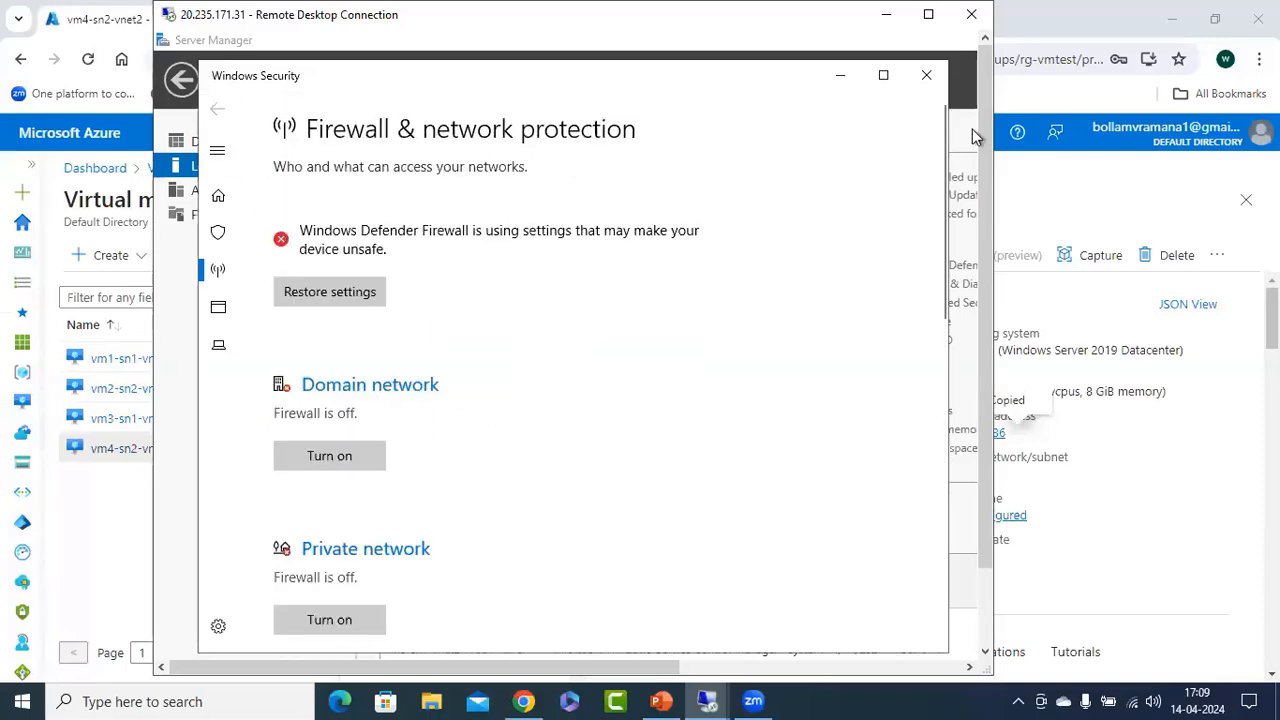
pyautogui.click(927, 76)
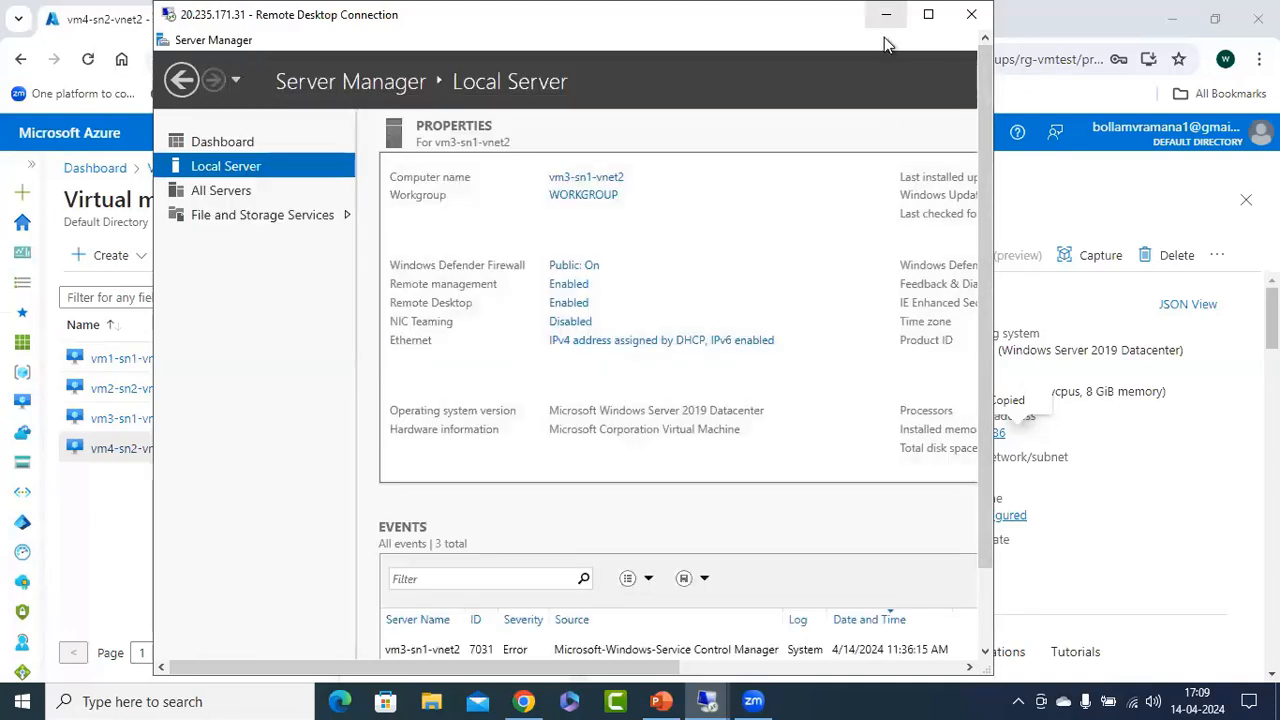
# Minimize Server Manager on vm3 and launch cmd through the remote Run dialog.
pyautogui.rightClick(638, 44)
pyautogui.click(685, 166)
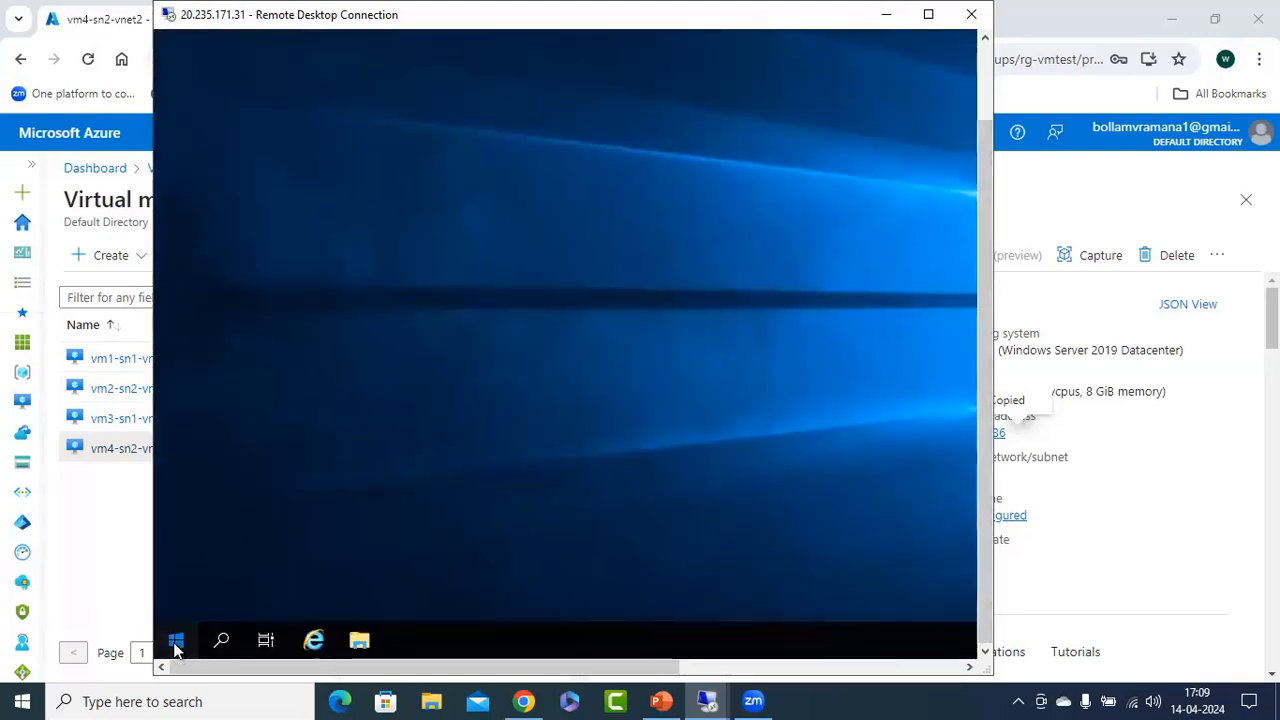
pyautogui.click(176, 641)
pyautogui.rightClick(176, 641)
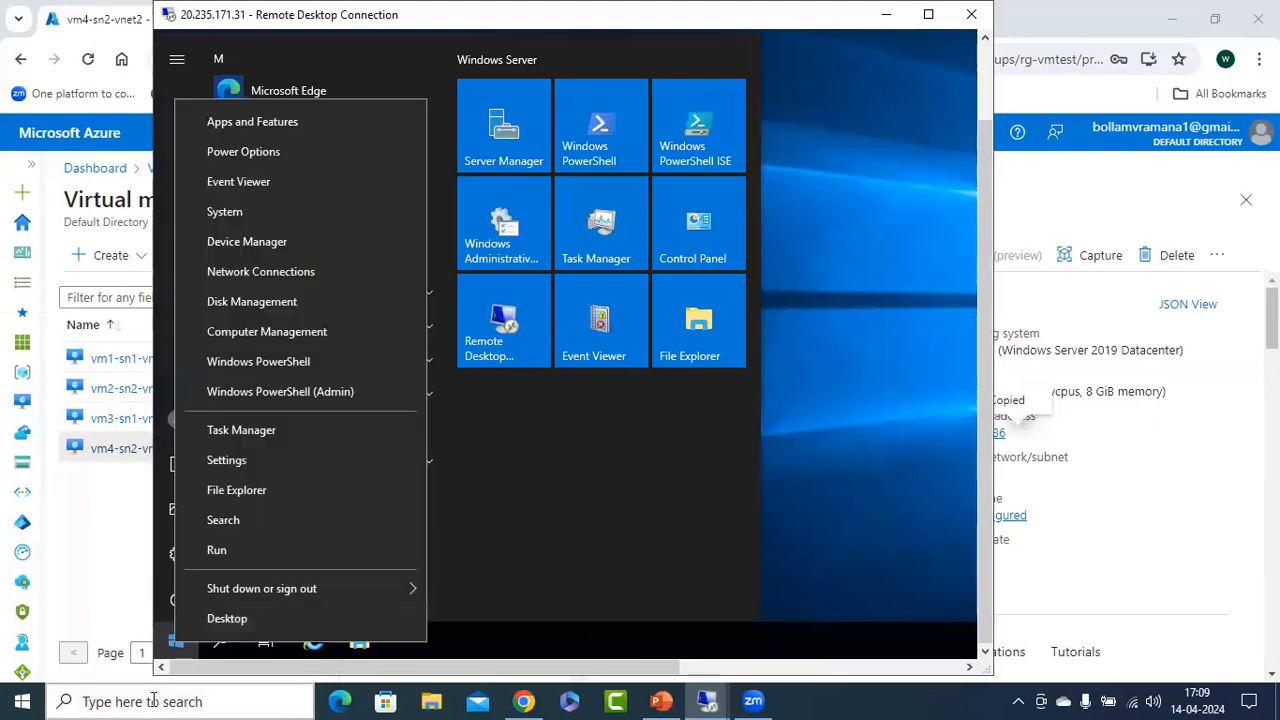
pyautogui.click(275, 549)
pyautogui.write('cmd')
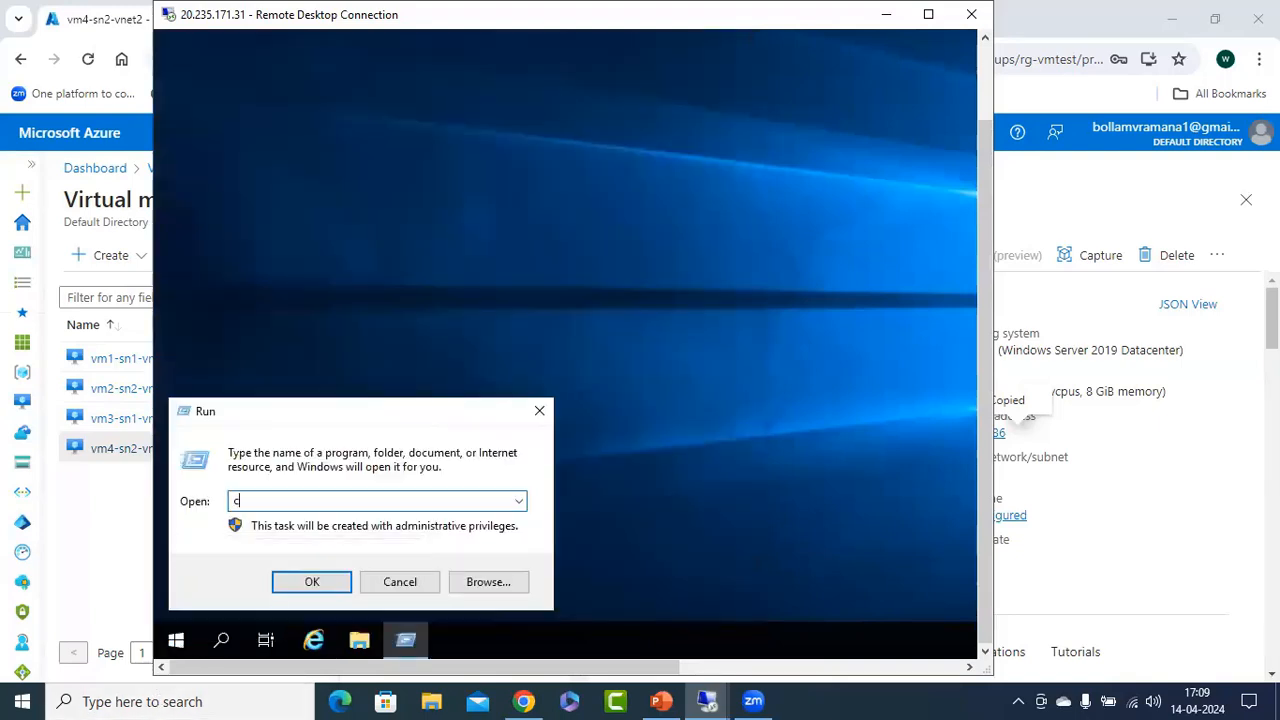
pyautogui.press('Return')
# Run ipconfig on vm3, then narrow and reposition the command window so its output fits inside the session view.
pyautogui.write('ip')
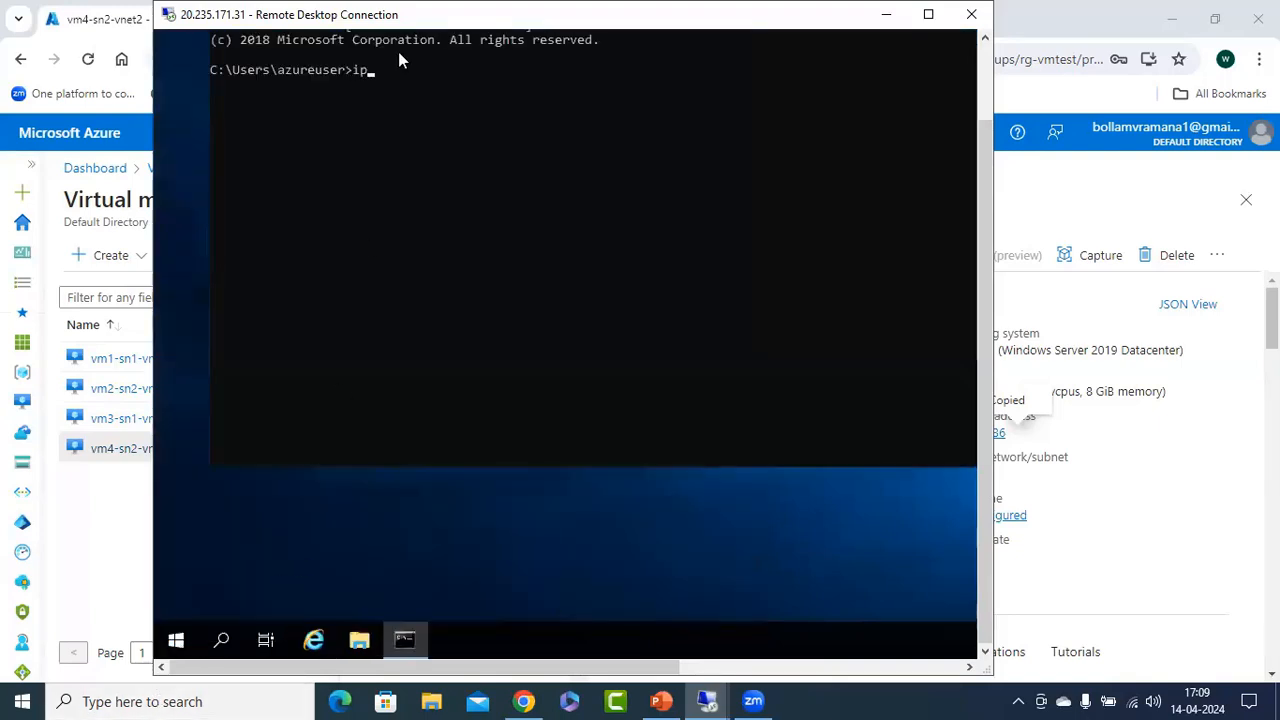
pyautogui.write('config')
pyautogui.press('Return')
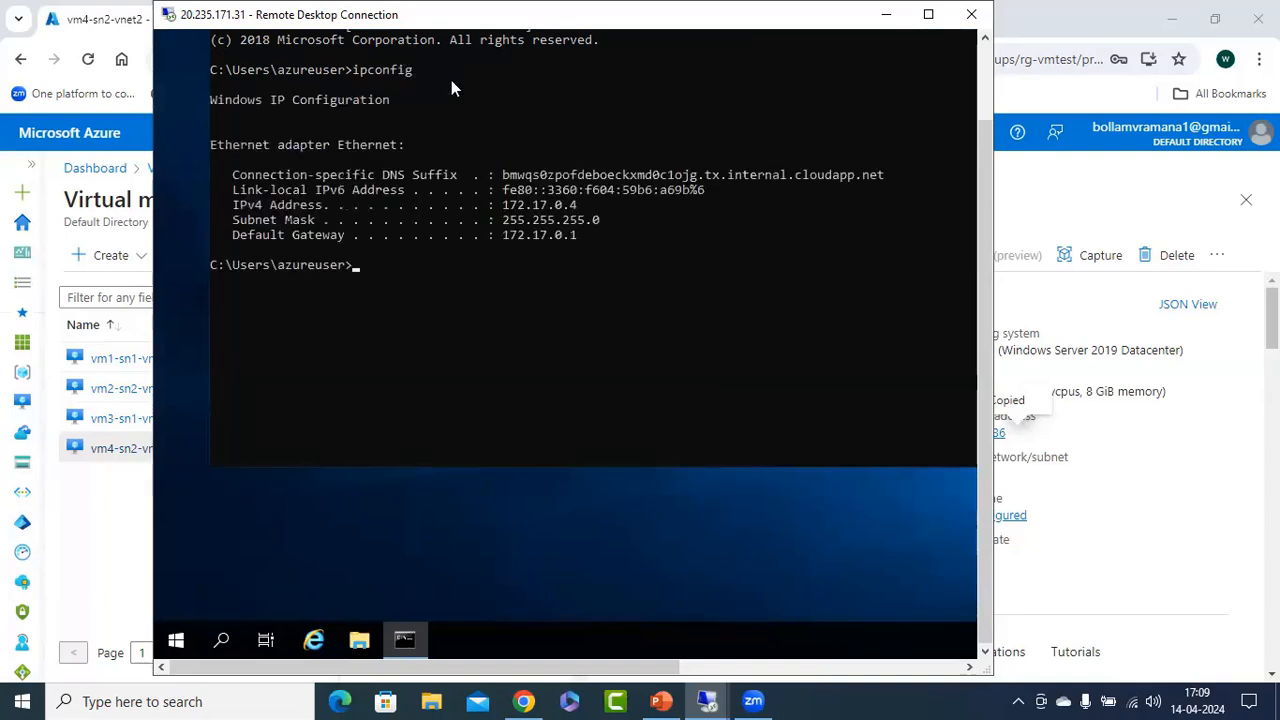
pyautogui.click(985, 76)
pyautogui.moveTo(655, 97); pyautogui.dragTo(622, 132)
pyautogui.moveTo(620, 137); pyautogui.dragTo(492, 134)
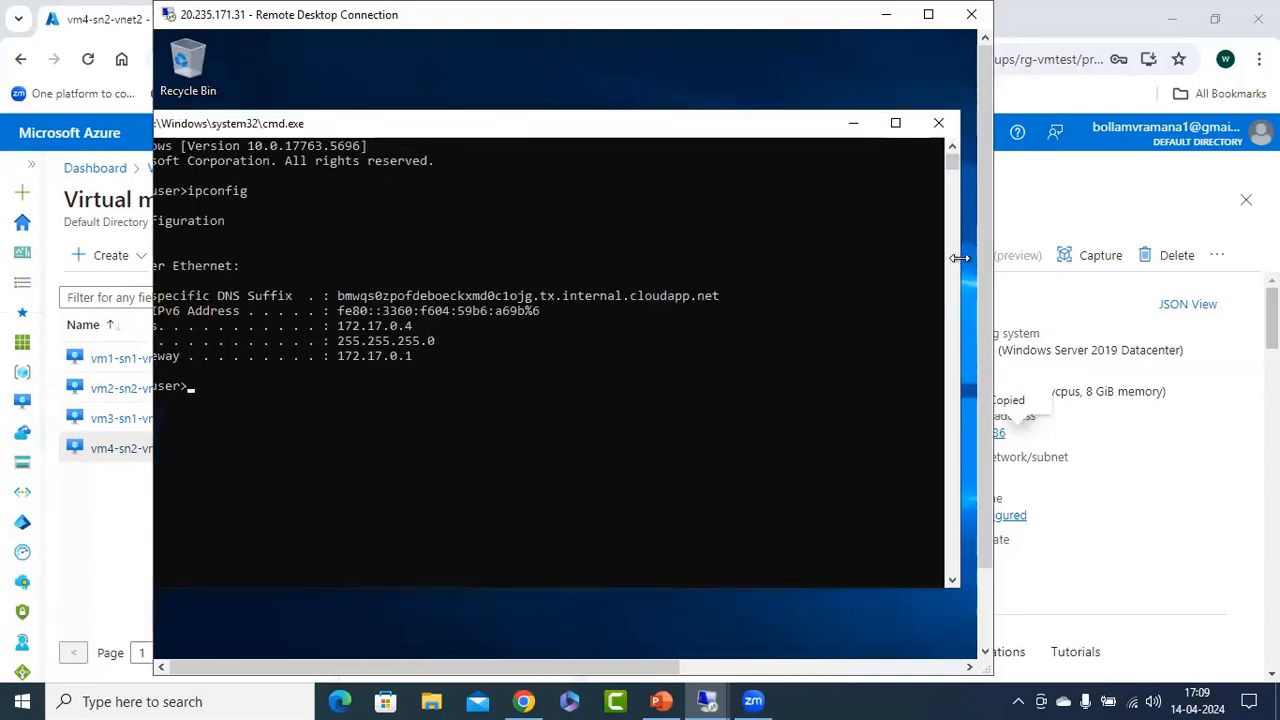
pyautogui.moveTo(955, 262); pyautogui.dragTo(684, 258)
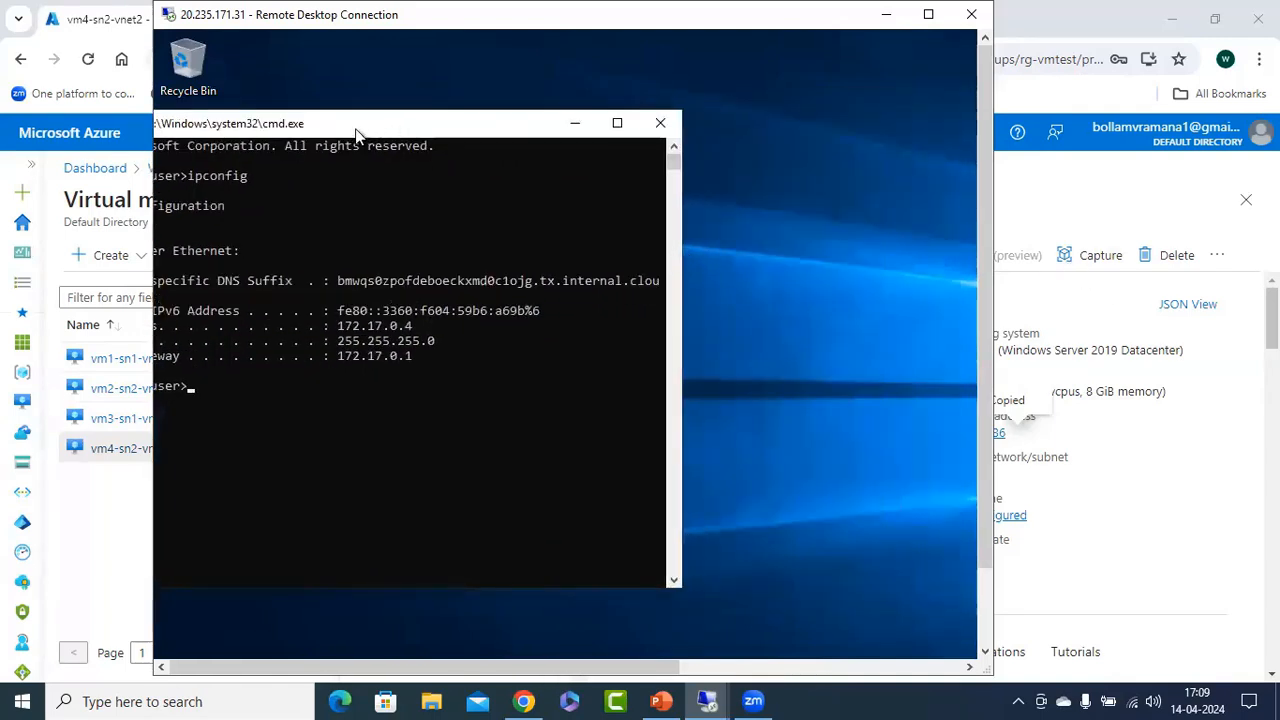
pyautogui.moveTo(357, 134); pyautogui.dragTo(542, 129)
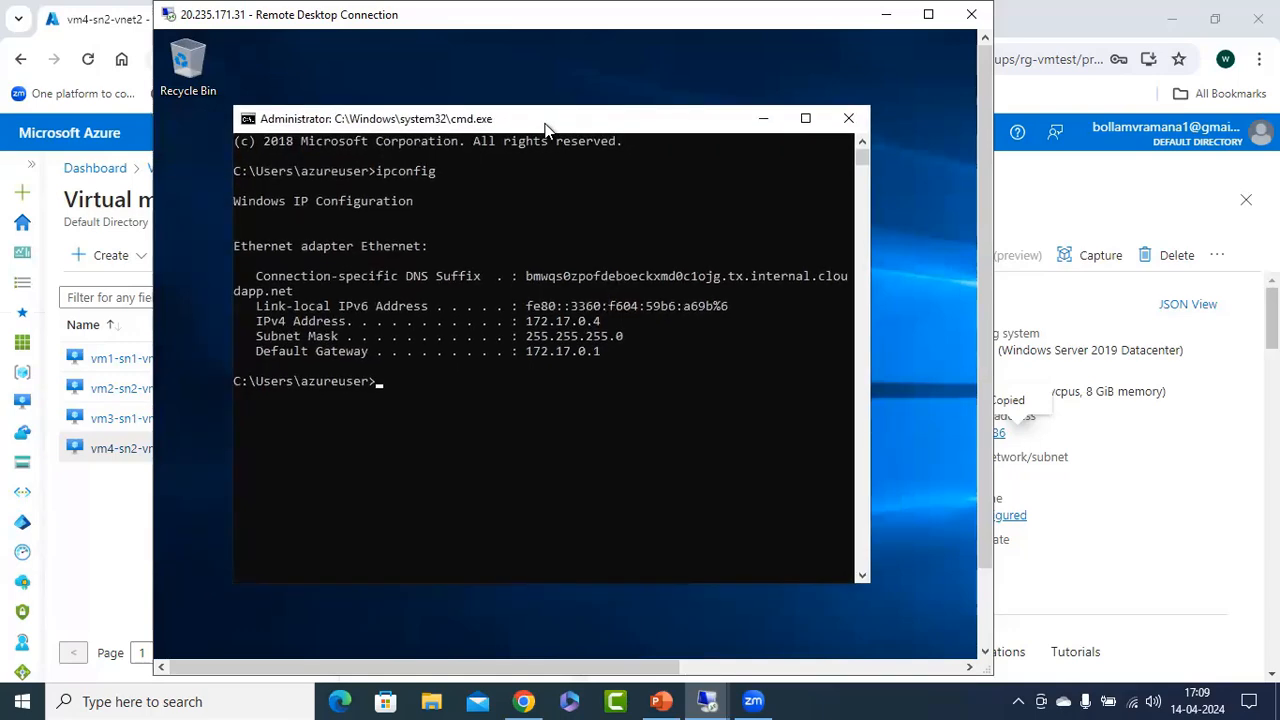
# Minimize the vm3 session, dismiss the Server Manager notice on vm4 and open its Local Server firewall settings.
pyautogui.click(886, 14)
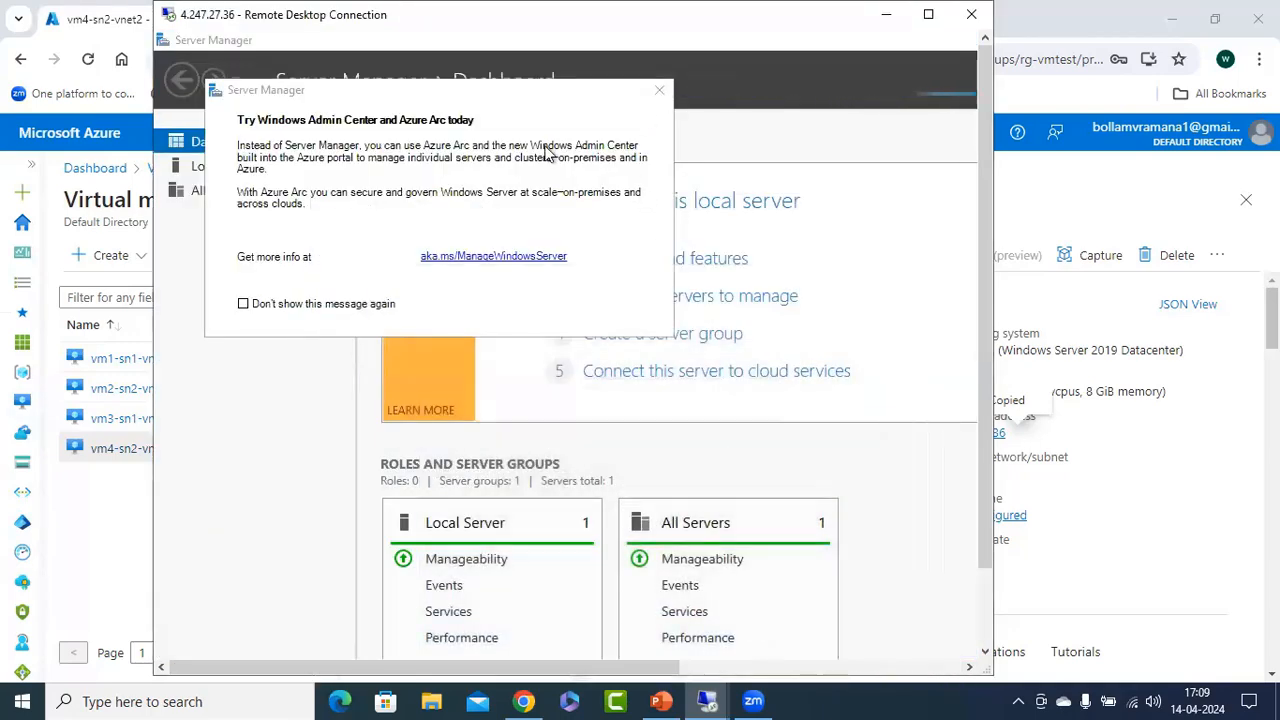
pyautogui.click(659, 90)
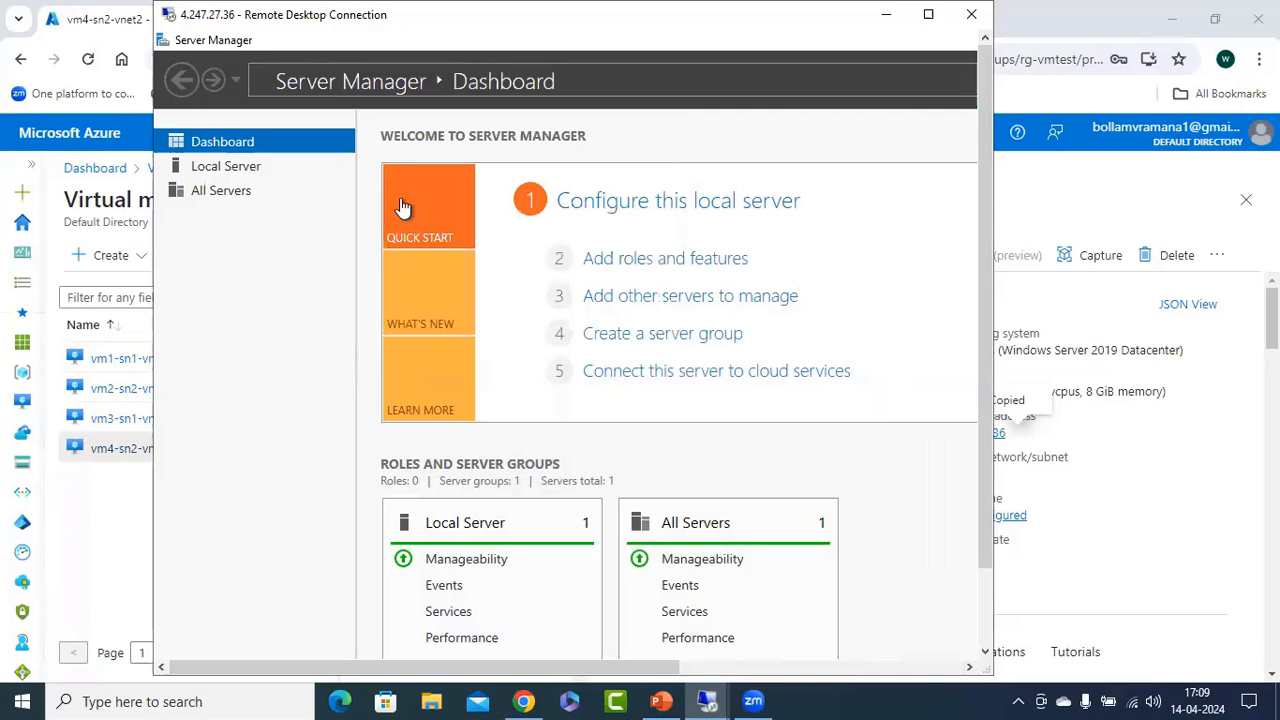
pyautogui.click(228, 172)
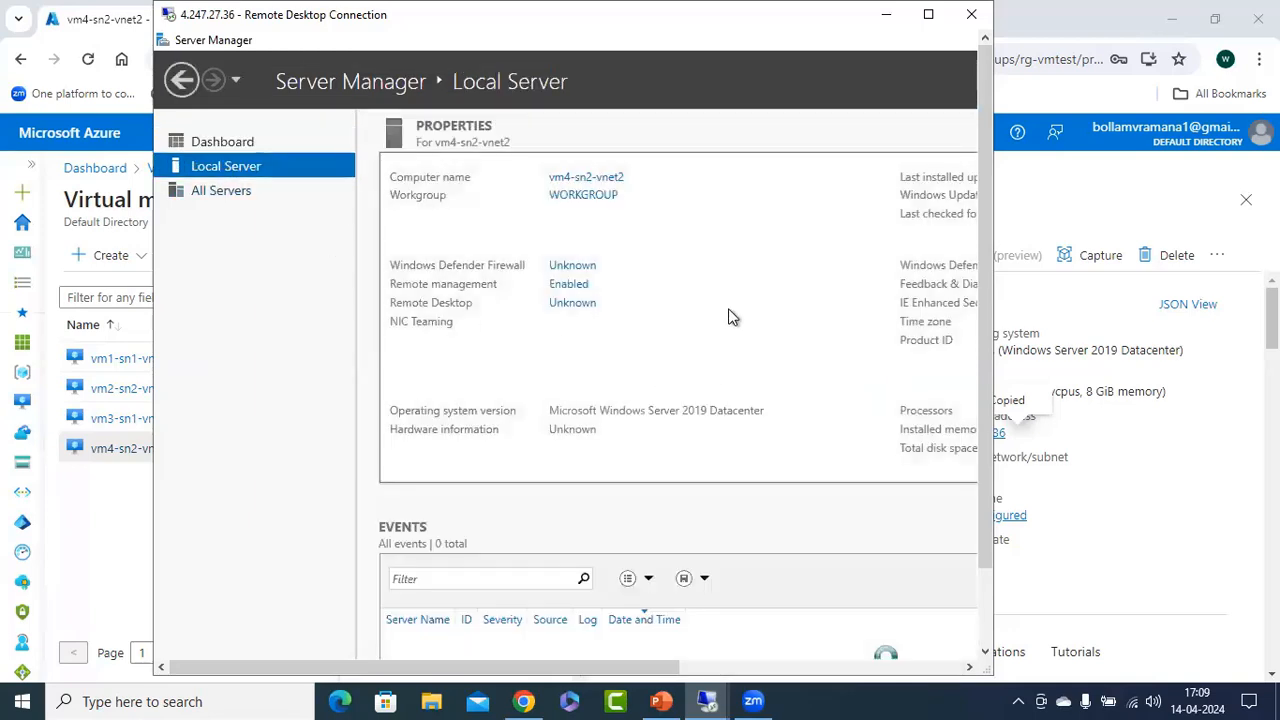
pyautogui.click(587, 268)
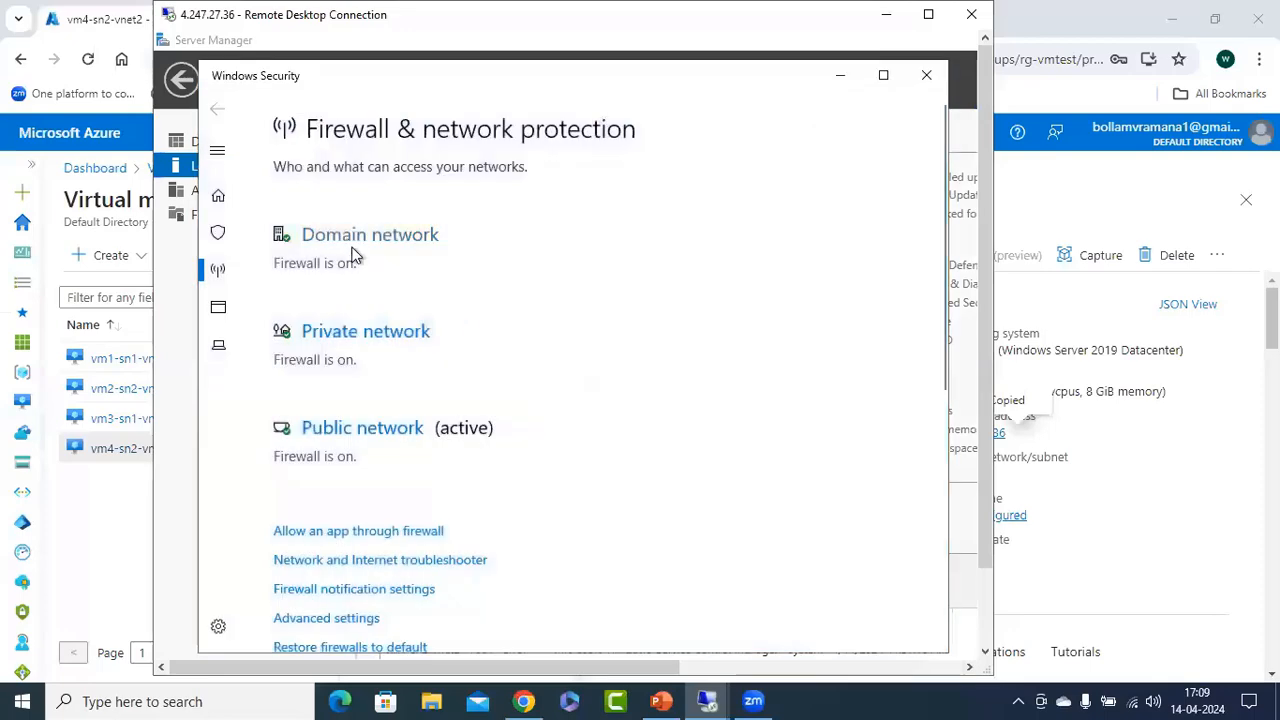
# Turn off Windows Defender Firewall for the domain and private networks on vm4.
pyautogui.click(352, 245)
pyautogui.click(308, 424)
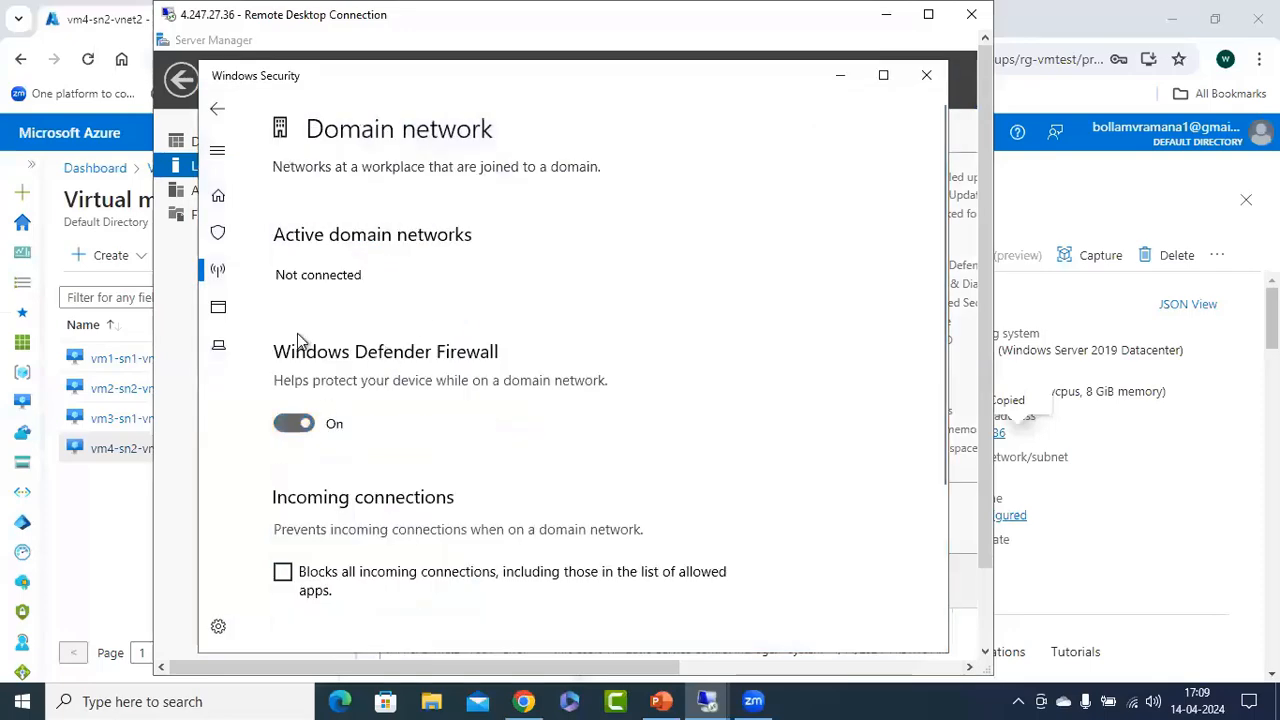
pyautogui.click(217, 108)
pyautogui.click(335, 400)
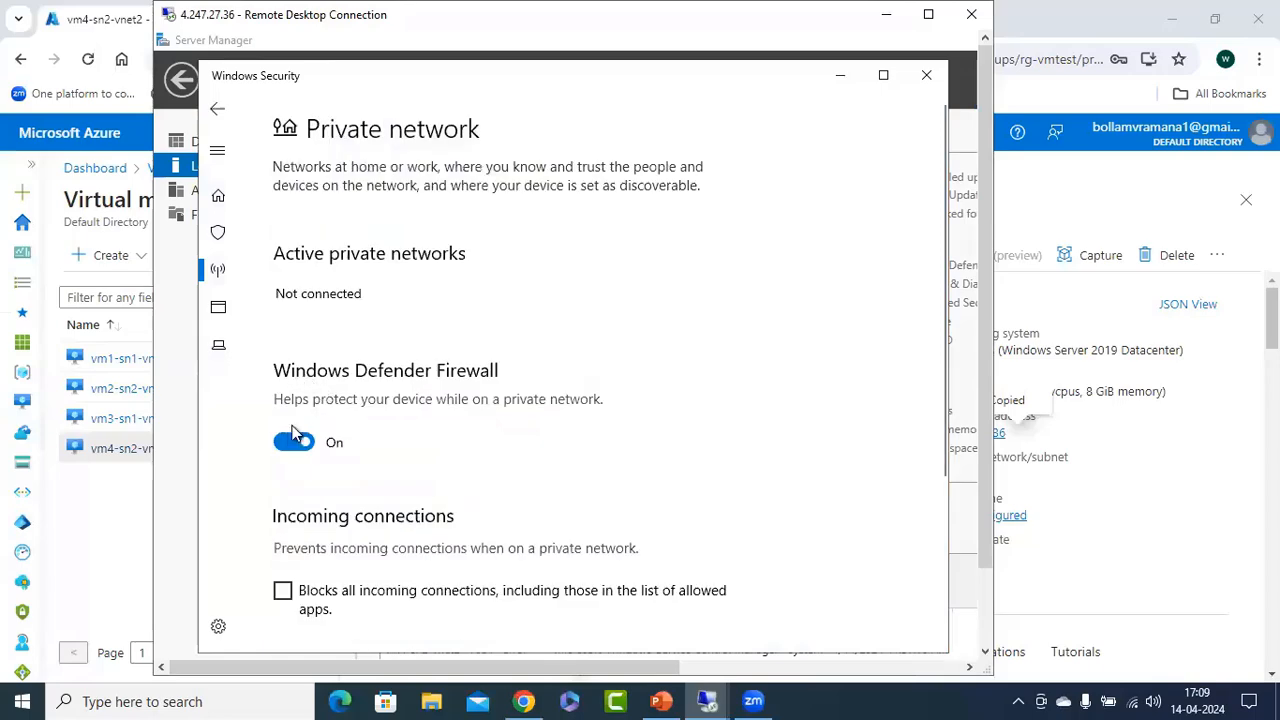
pyautogui.click(294, 438)
pyautogui.click(217, 108)
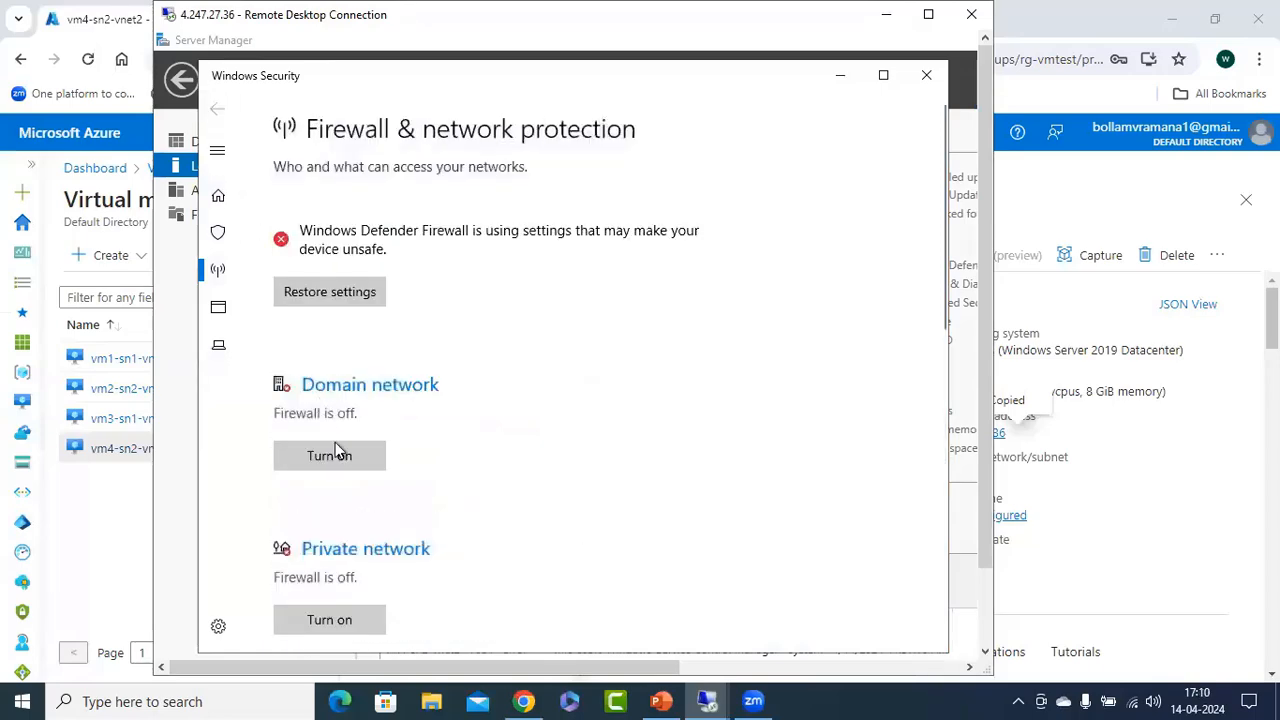
# Turn off Windows Defender Firewall for the public network on vm4.
pyautogui.click(337, 551)
pyautogui.click(217, 108)
pyautogui.scroll(-4, 391, 451)
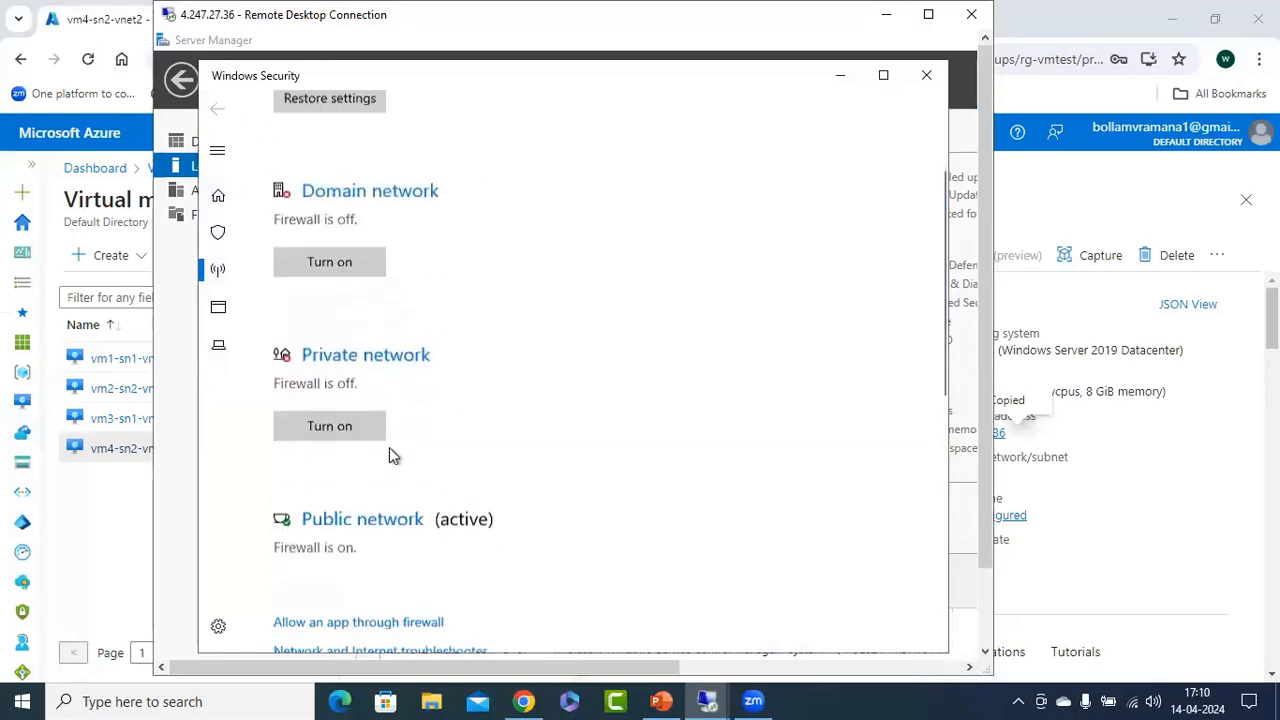
pyautogui.click(331, 457)
pyautogui.click(289, 443)
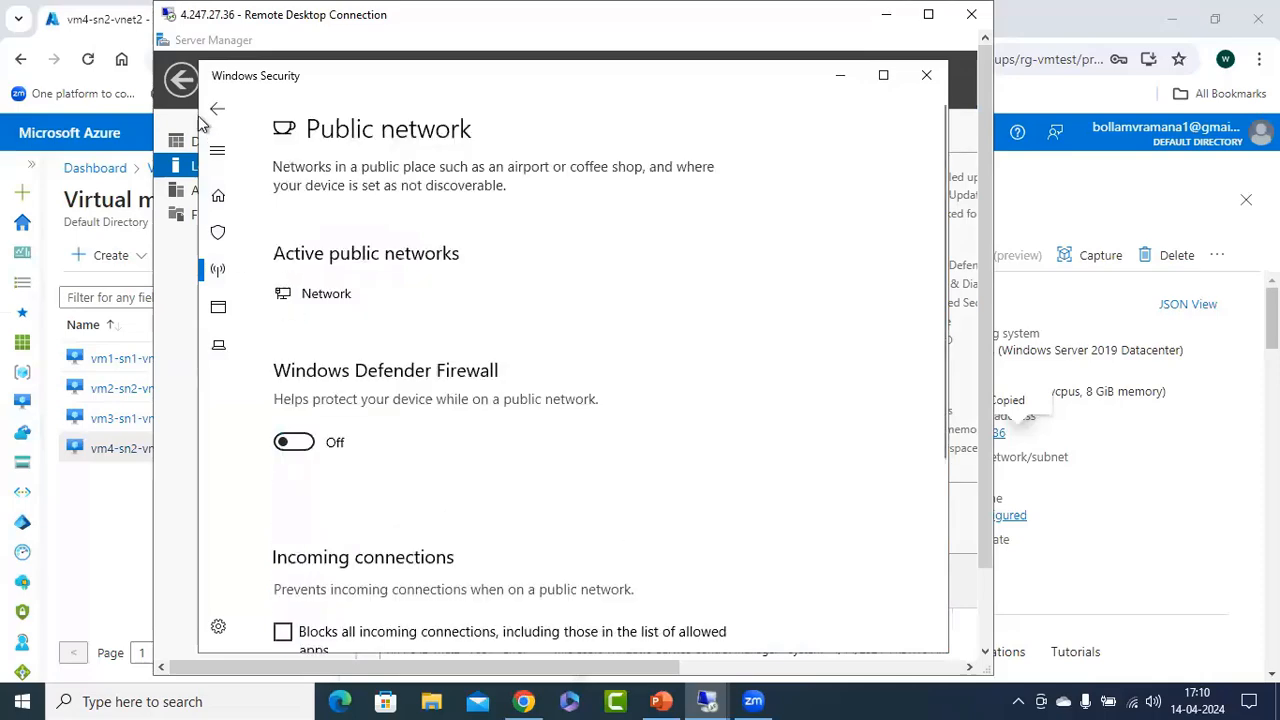
# Leave the public network firewall settings and close Windows Security and Server Manager on vm4.
pyautogui.click(217, 108)
pyautogui.click(923, 90)
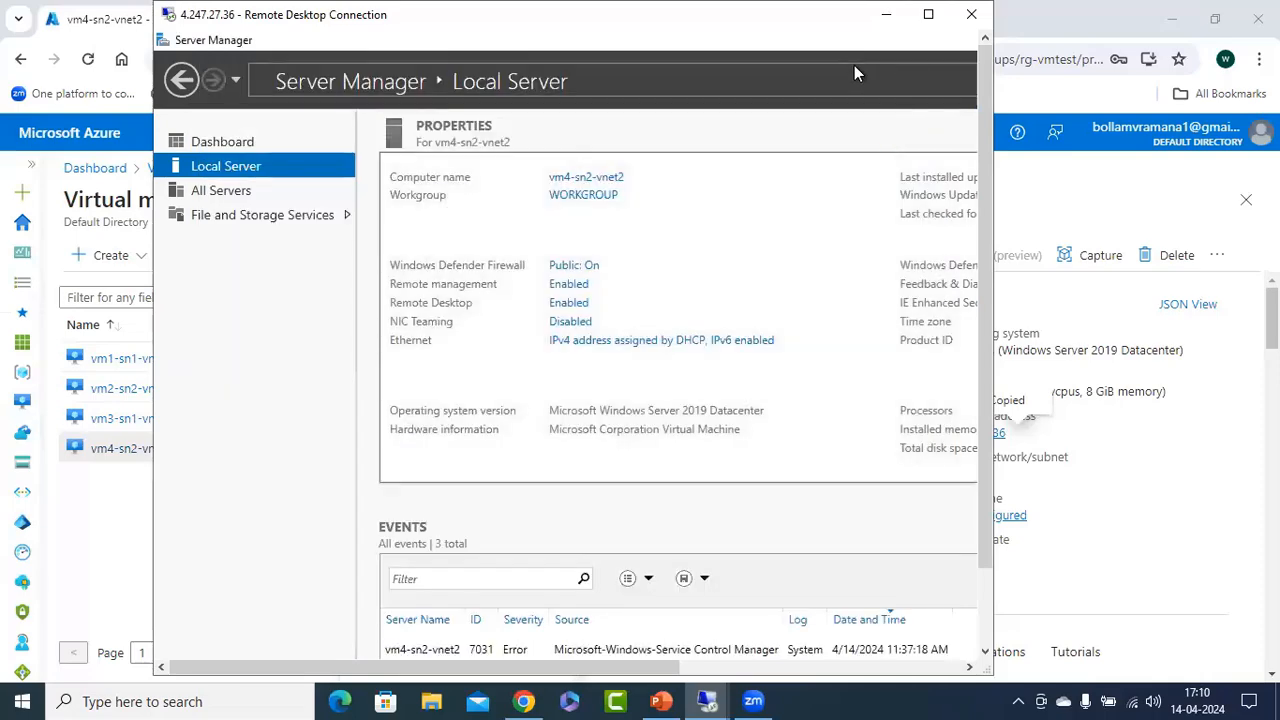
pyautogui.rightClick(848, 40)
pyautogui.click(895, 163)
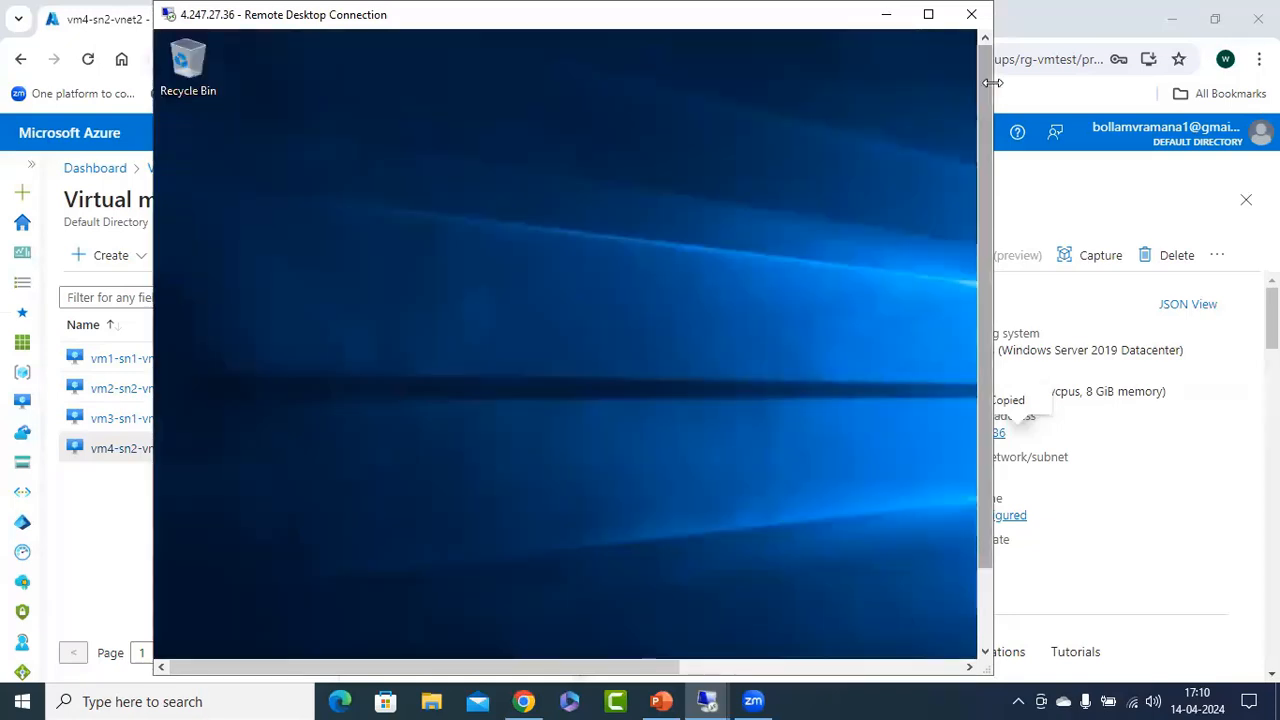
# Open a command prompt on vm4 and run ipconfig.
pyautogui.click(175, 642)
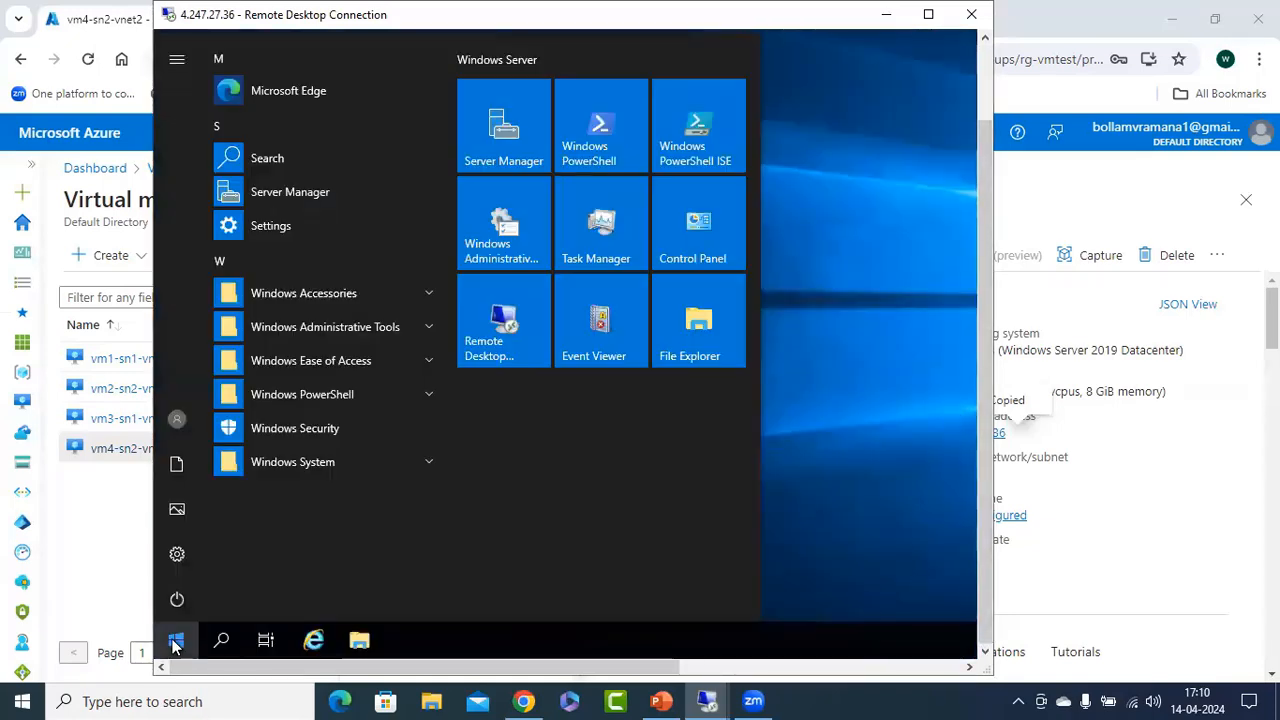
pyautogui.click(175, 642)
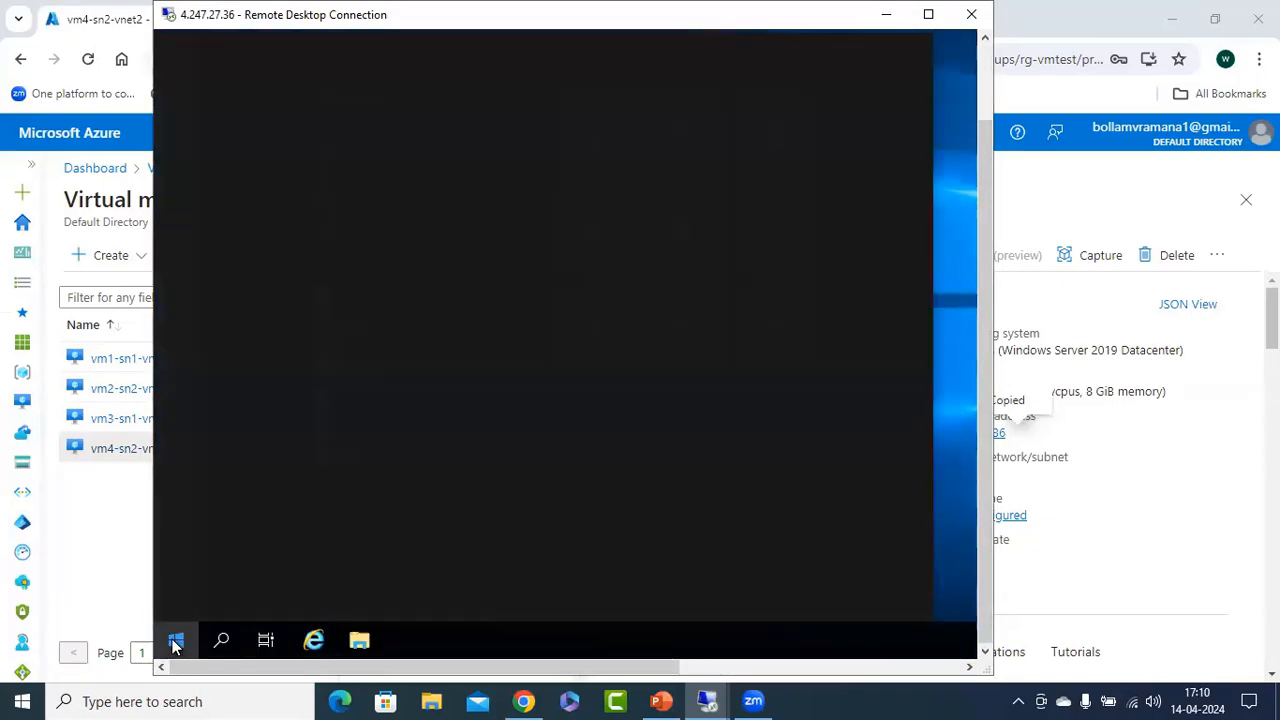
pyautogui.write('cmd')
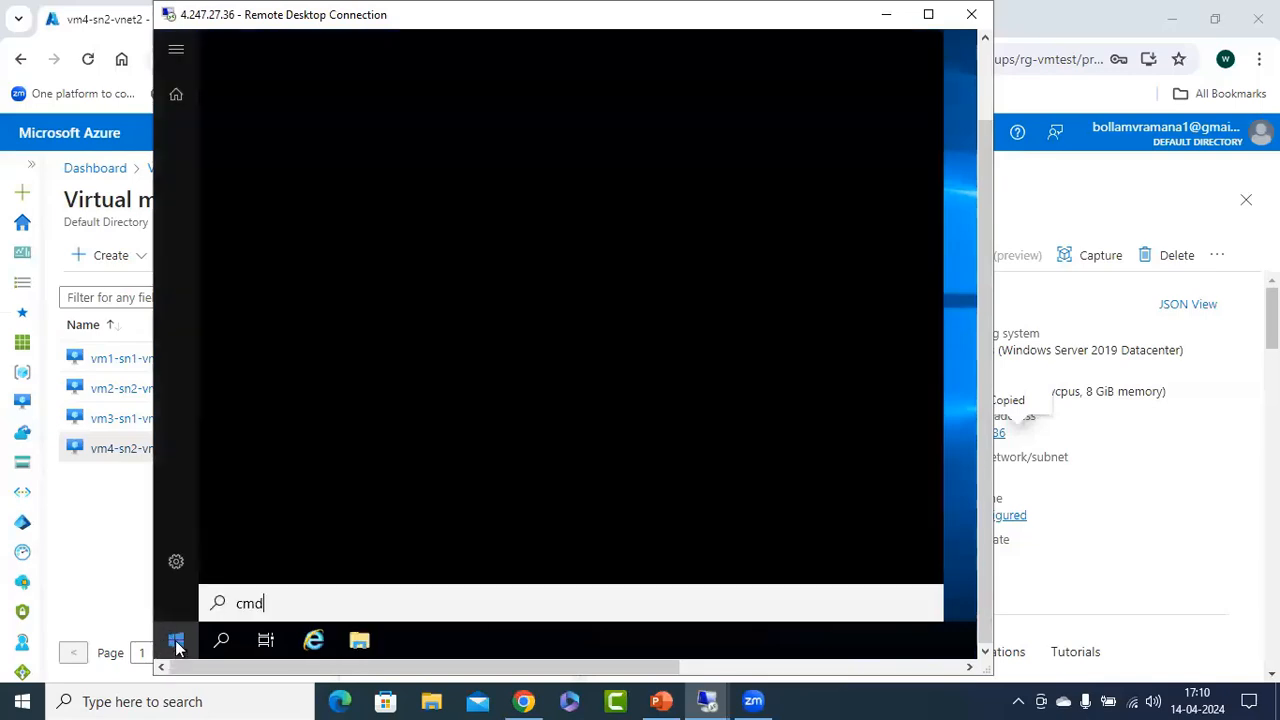
pyautogui.press('Return')
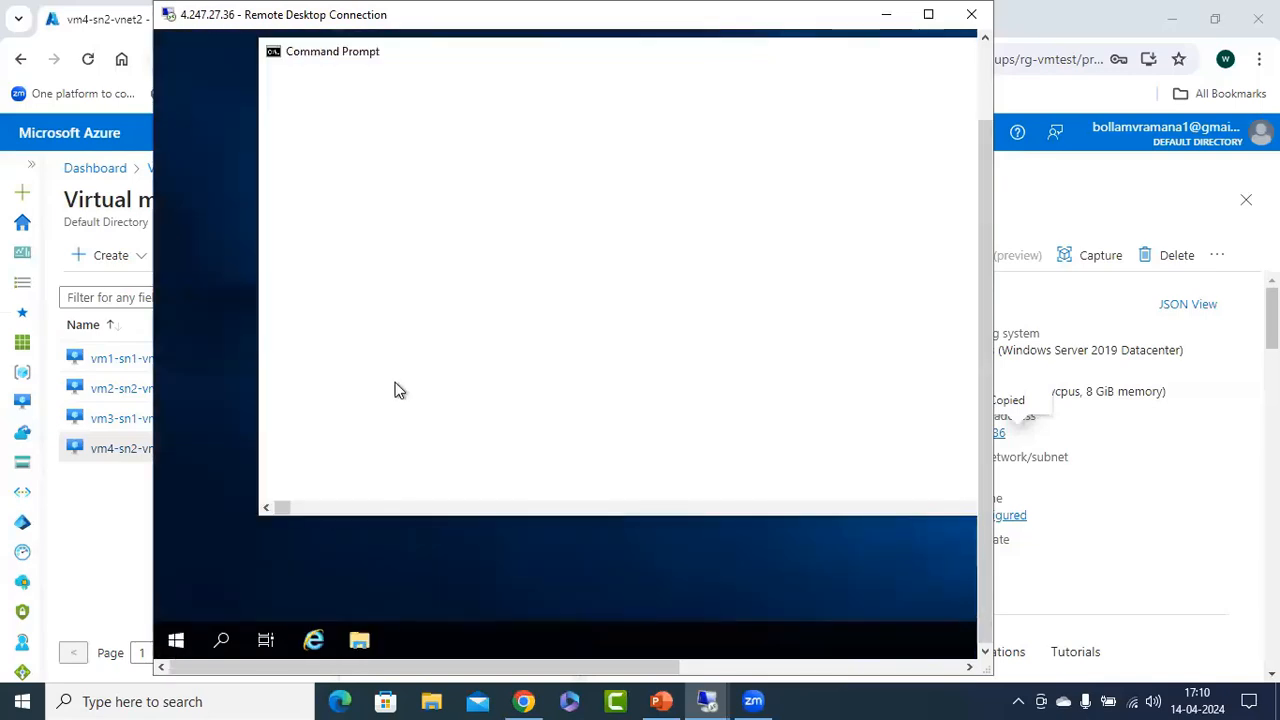
pyautogui.write('ipconfig')
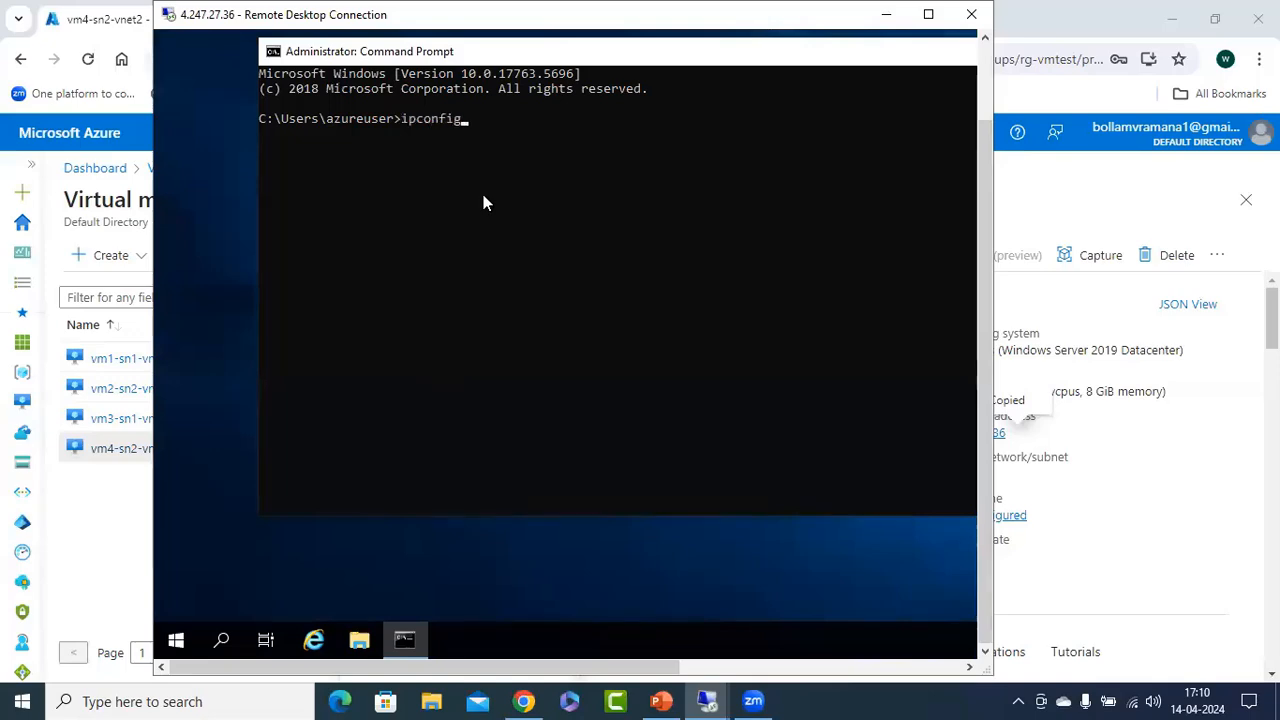
pyautogui.press('Return')
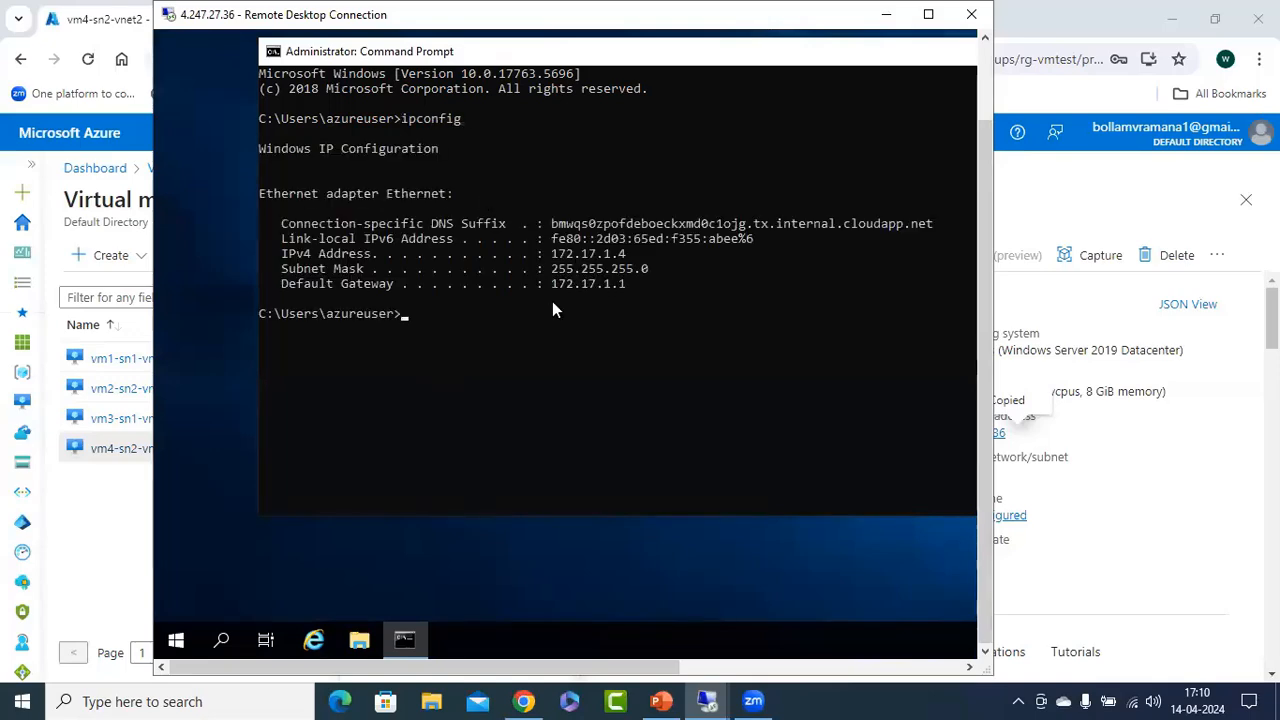
# Copy vm4's IPv4 address, minimize the session and place 172.17.1.4 as a narrow text box under vm4 on the PowerPoint slide.
pyautogui.moveTo(547, 252); pyautogui.dragTo(630, 256)
pyautogui.hotkey('ctrl', 'c')
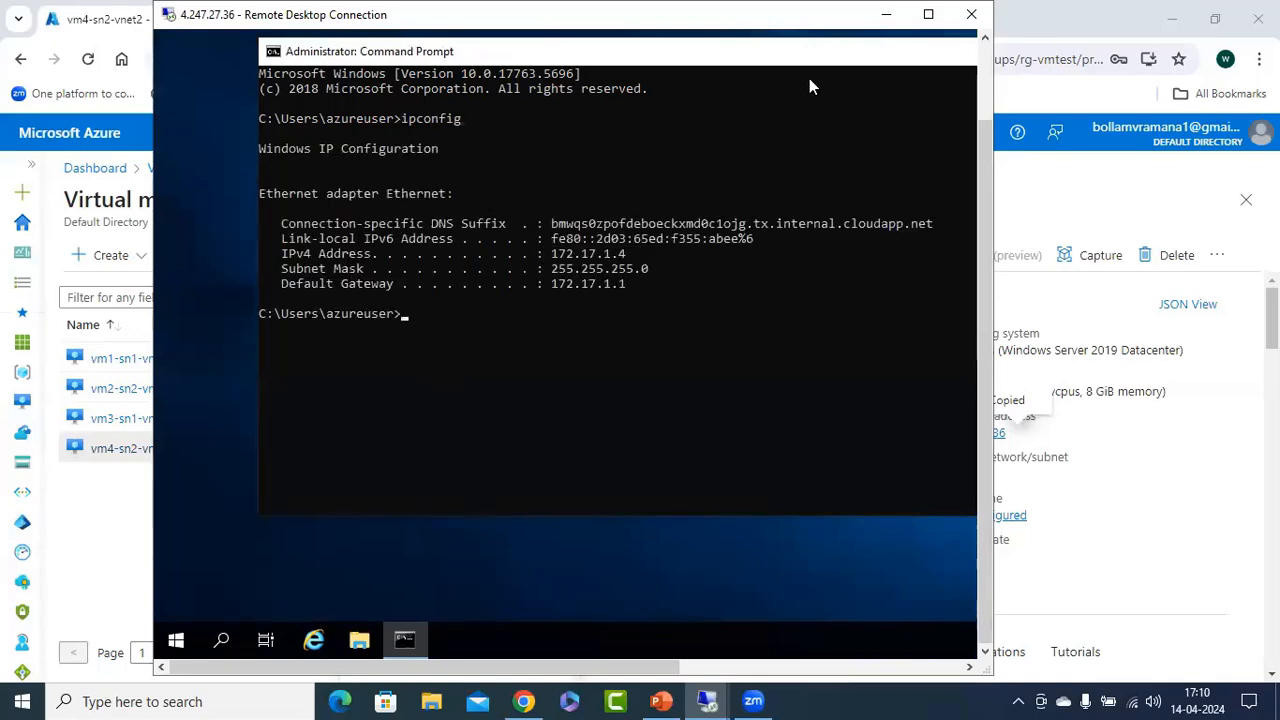
pyautogui.click(885, 14)
pyautogui.click(660, 701)
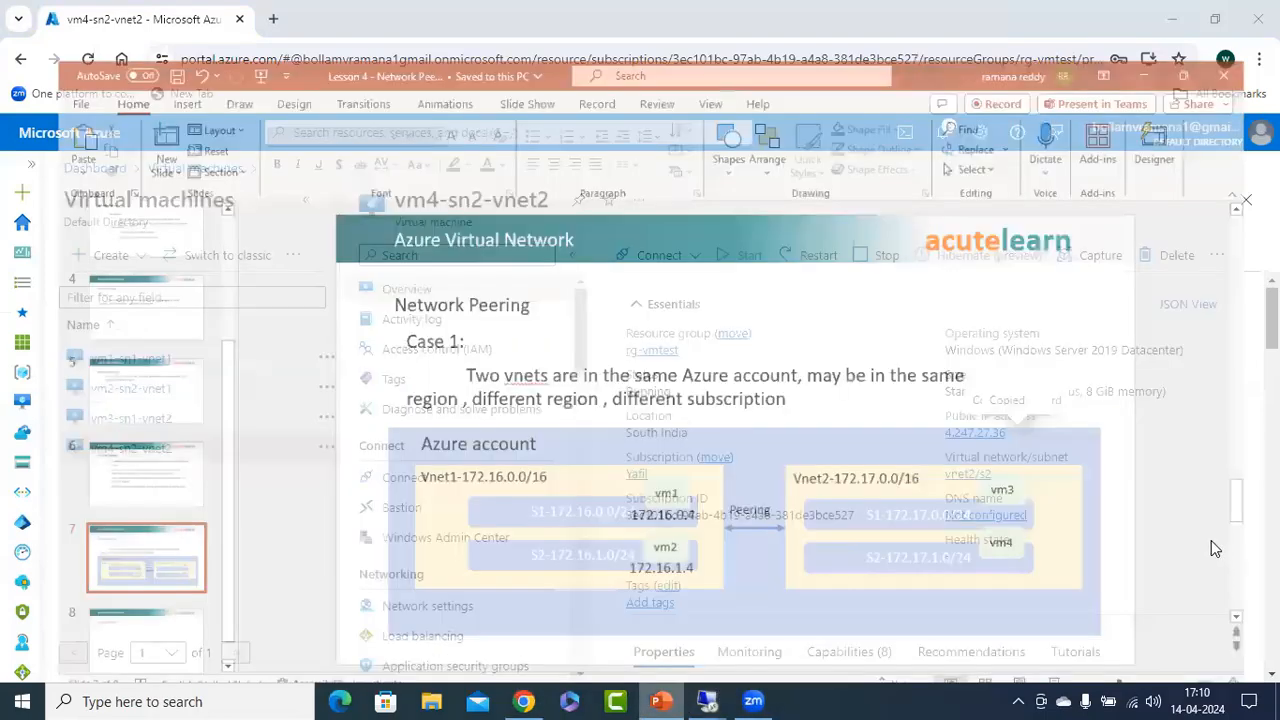
pyautogui.hotkey('ctrl', 'v')
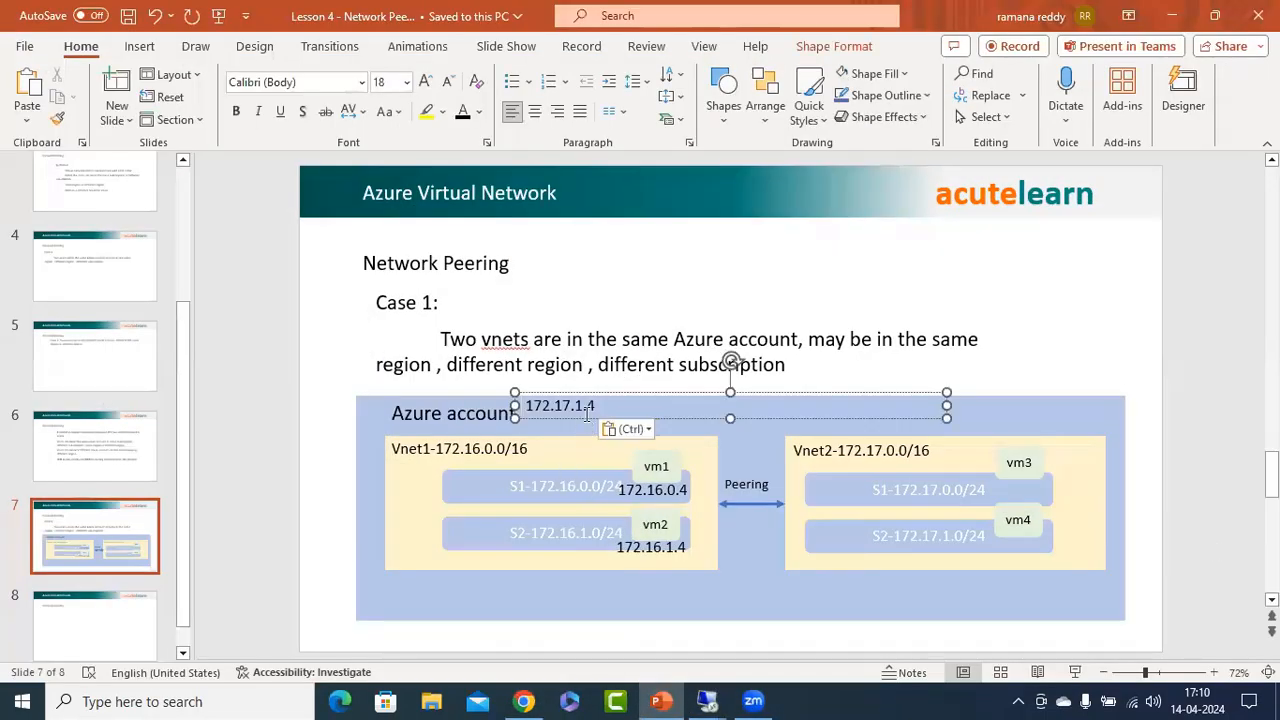
pyautogui.moveTo(582, 436); pyautogui.dragTo(1040, 559)
pyautogui.moveTo(1250, 530); pyautogui.dragTo(940, 534)
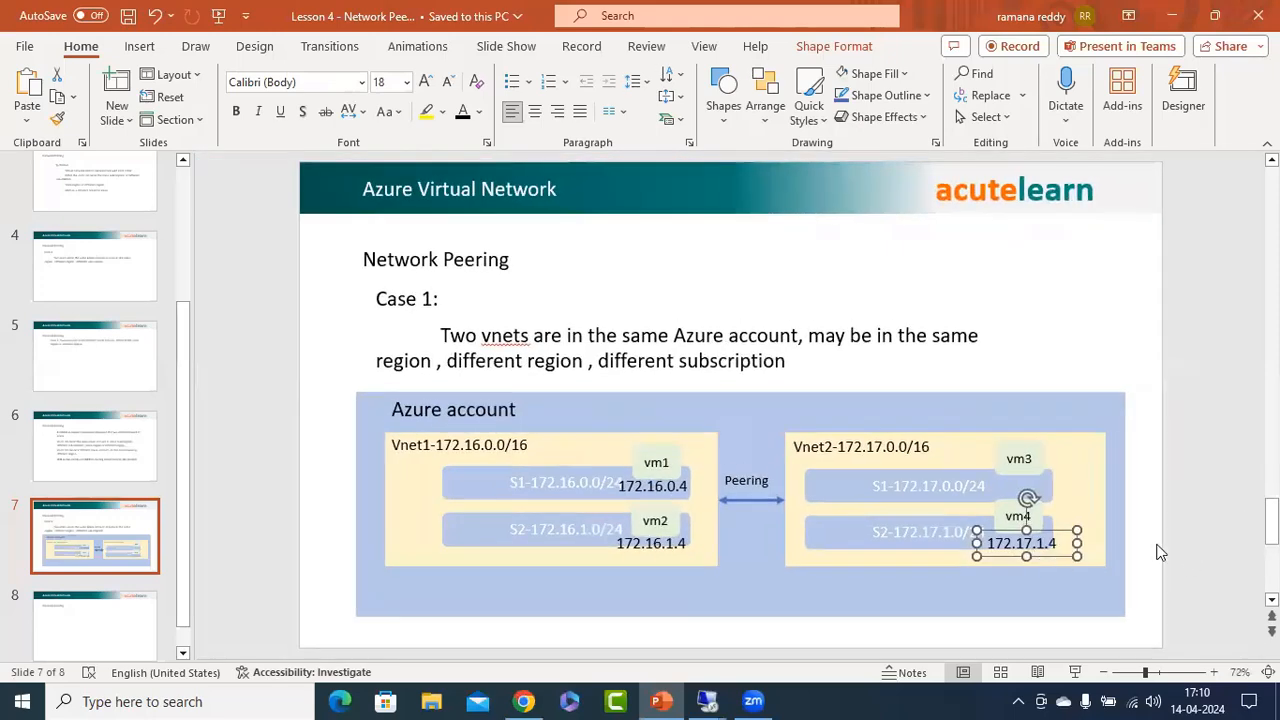
# Paste the address again, move the copy under vm3 and change it to 172.17.0.4.
pyautogui.hotkey('ctrl', 'v')
pyautogui.moveTo(1065, 525); pyautogui.dragTo(1069, 472)
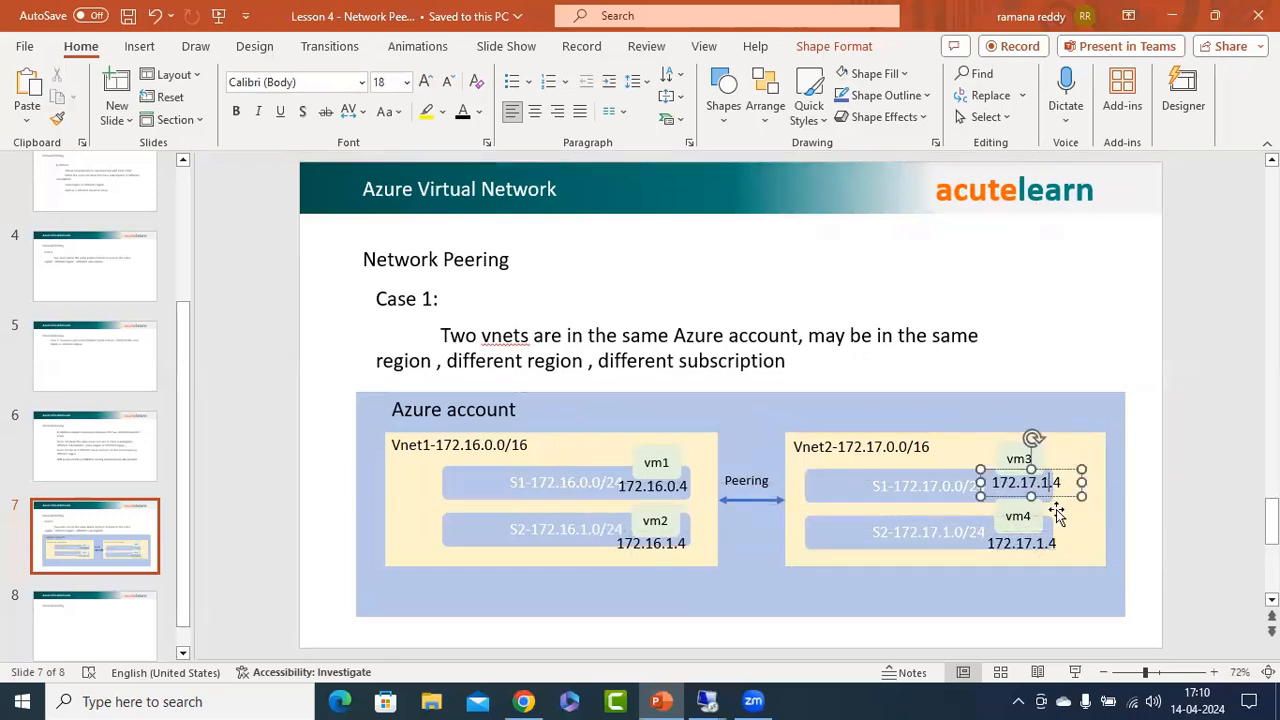
pyautogui.press('BackSpace')
pyautogui.write('0')
pyautogui.click(1202, 458)
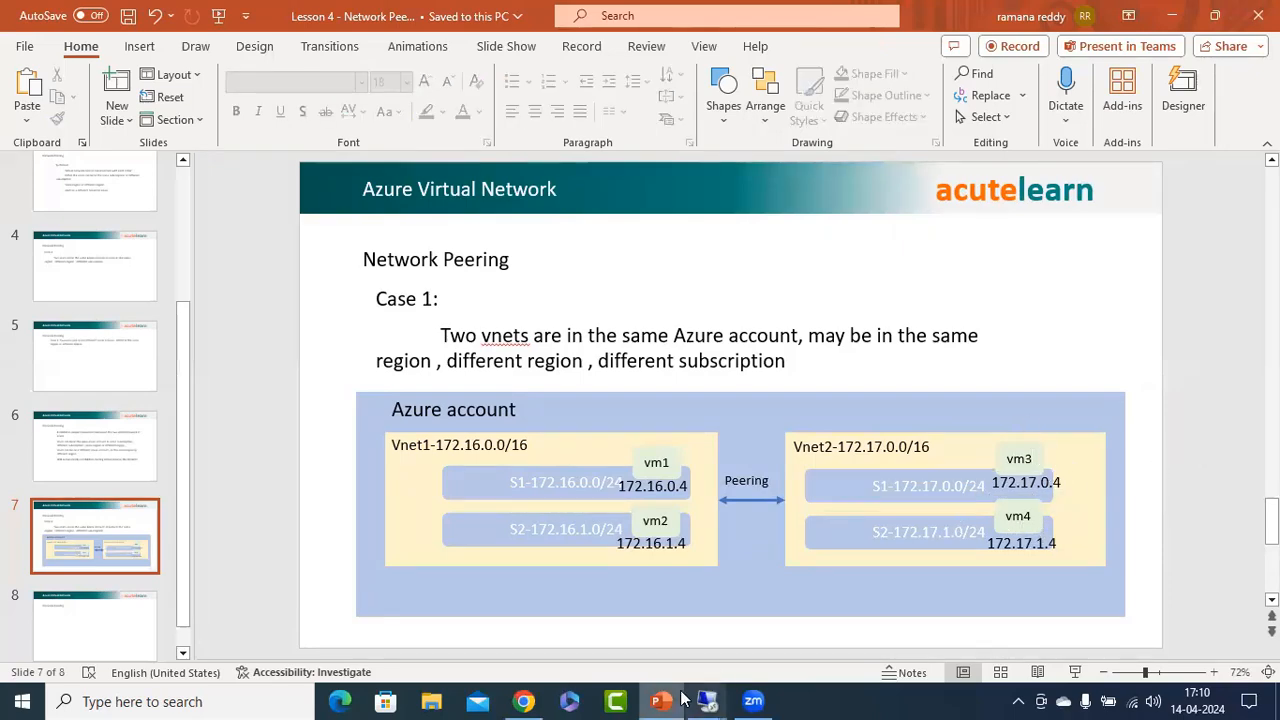
# Switch to the vm3 remote session, try a continuous ping to 172.16.1.4 with -t, and stop it.
pyautogui.moveTo(707, 701)
pyautogui.click(853, 621)
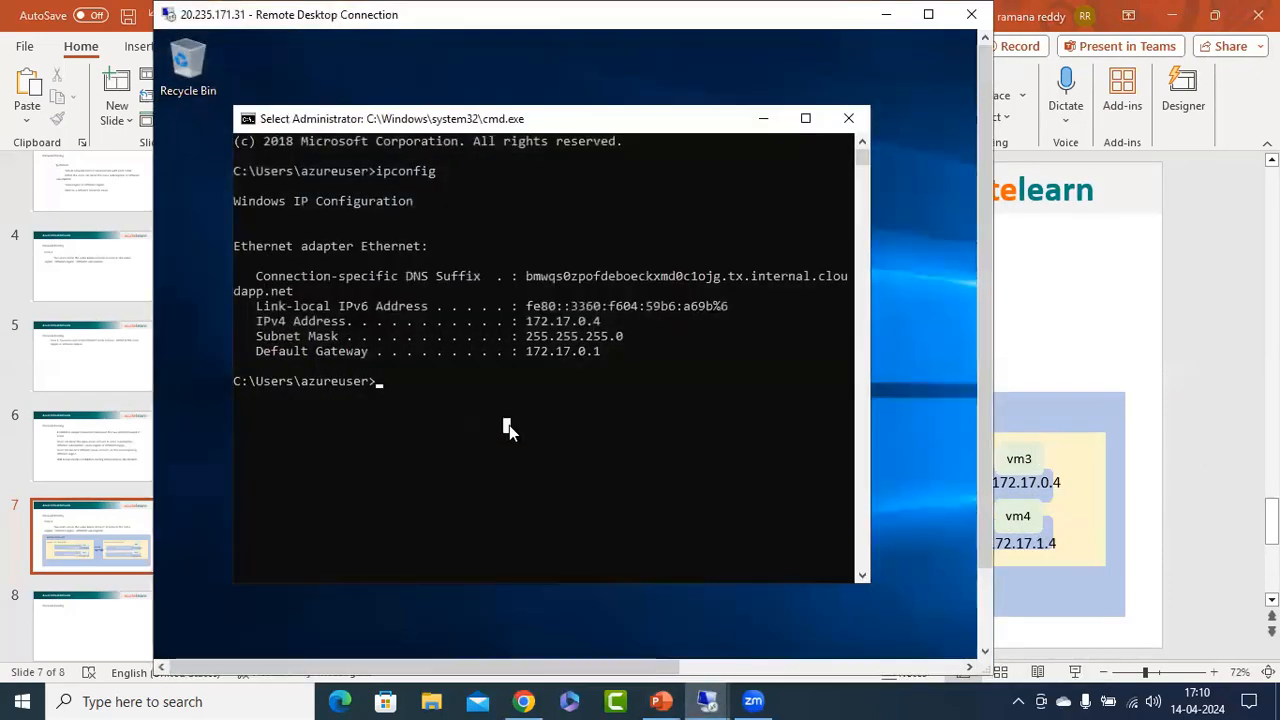
pyautogui.write('ping 172.')
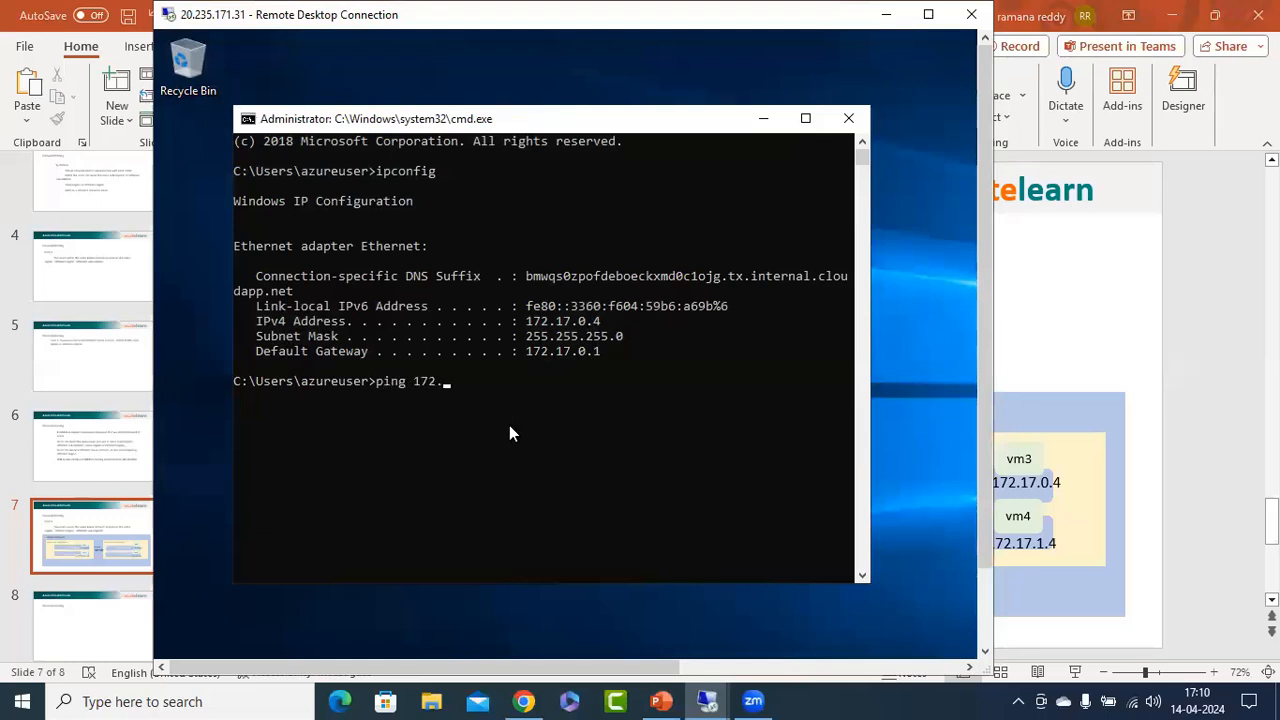
pyautogui.write('16.1.4 -t')
pyautogui.press('Return')
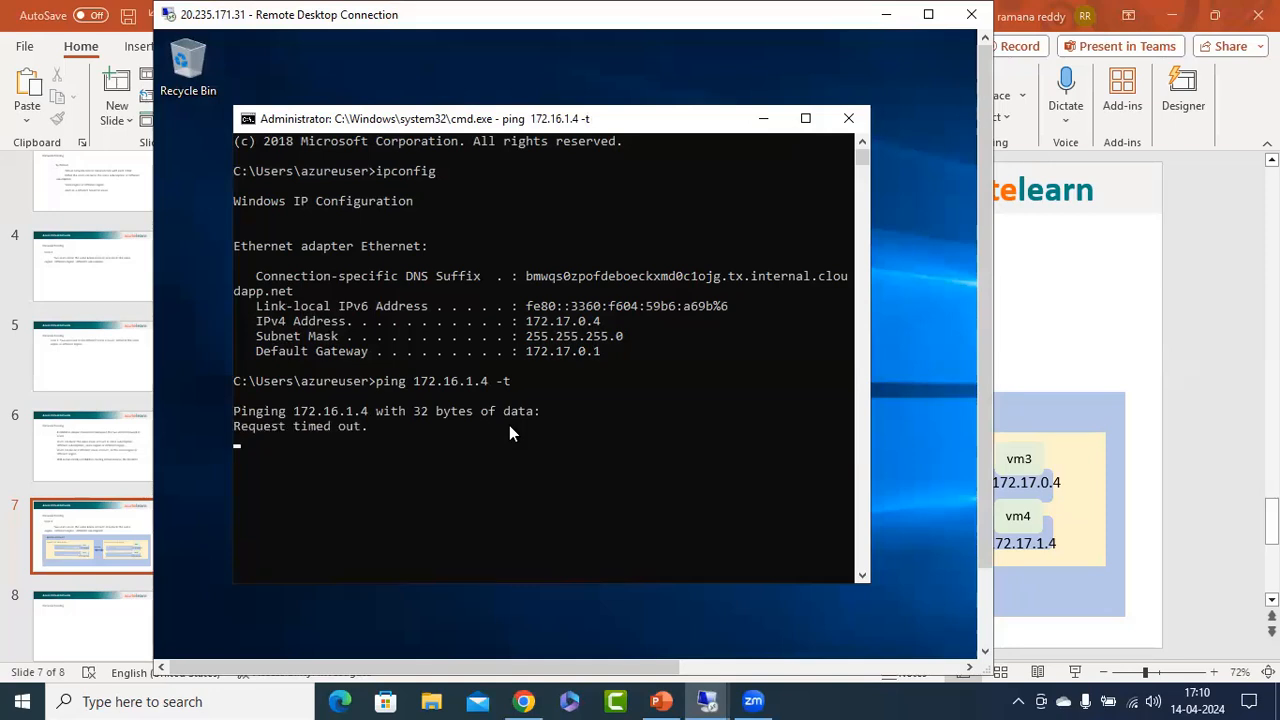
pyautogui.hotkey('ctrl', 'c')
# Recall the previous ping command on vm3 and run it continuously against 172.17.1.4 instead.
pyautogui.press('Up')
pyautogui.press('Up')
pyautogui.press('Down')
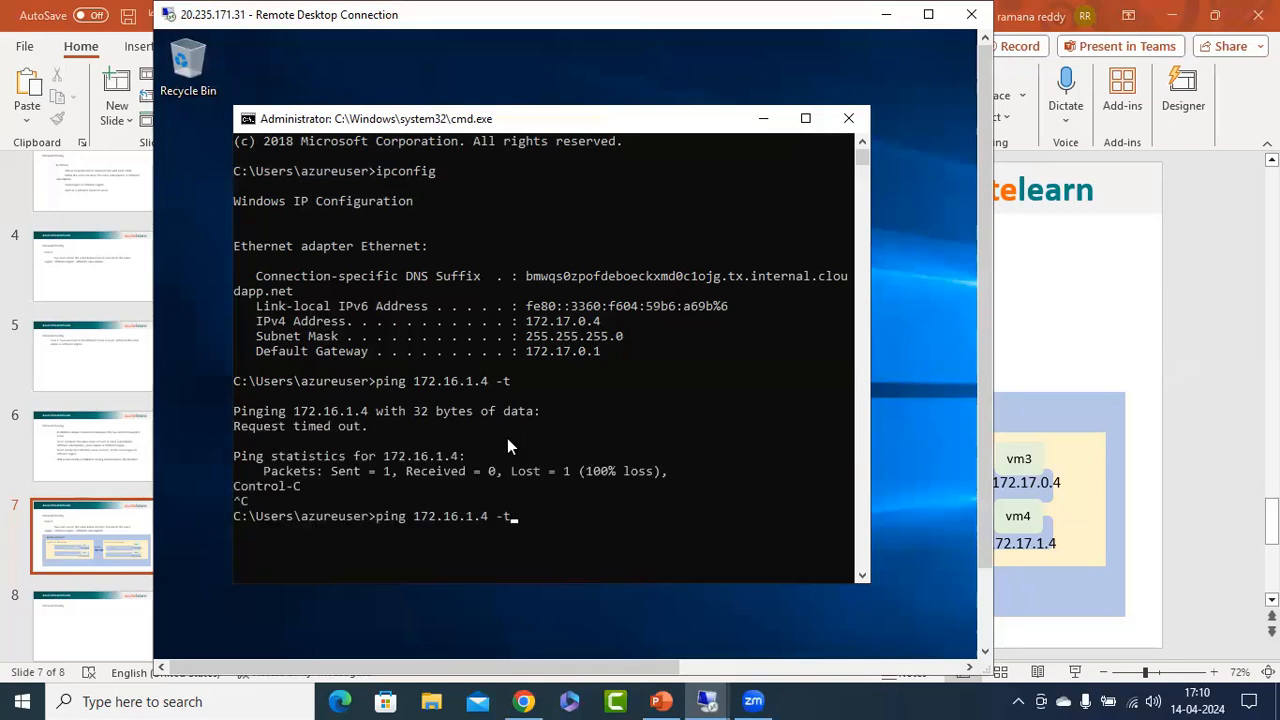
pyautogui.press('Left')
pyautogui.press('Left')
pyautogui.press('Left')
pyautogui.press('Left')
pyautogui.press('Left')
pyautogui.press('Left')
pyautogui.press('Left')
pyautogui.press('BackSpace')
pyautogui.write('7')
pyautogui.press('Return')
# Switch to the vm4 remote session and ping vm3 at 172.17.0.4.
pyautogui.moveTo(700, 698)
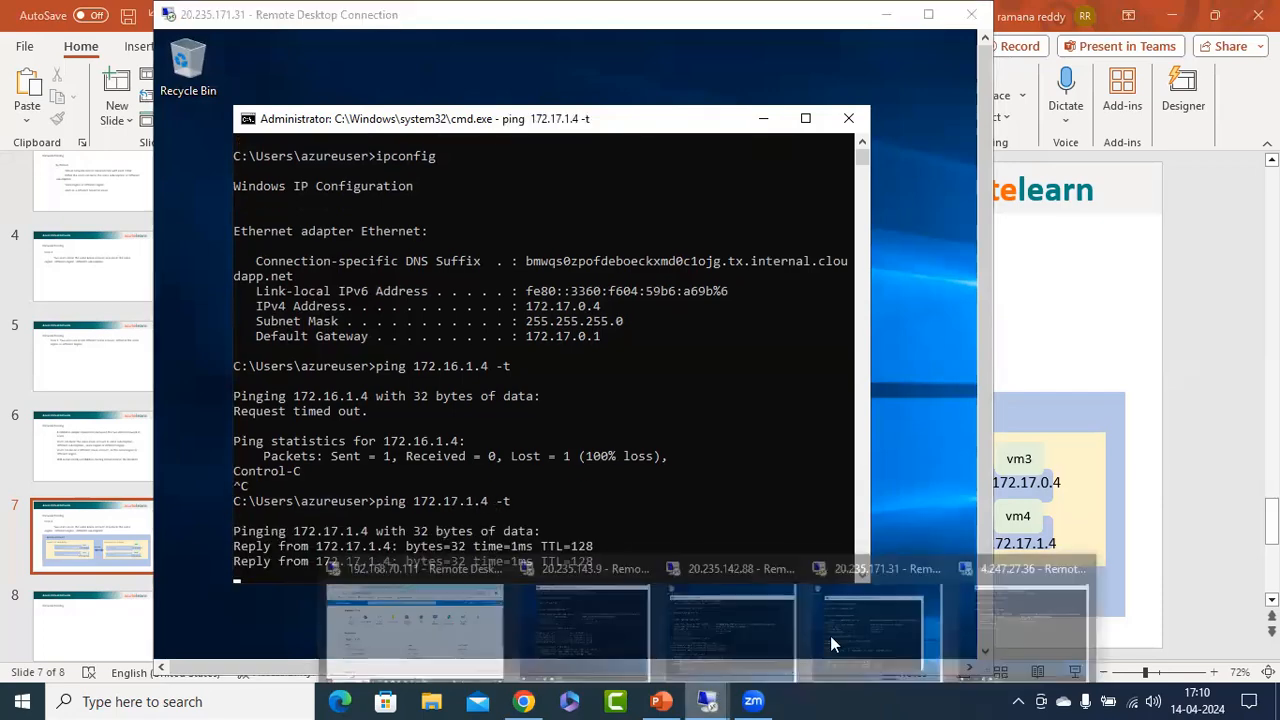
pyautogui.click(1087, 604)
pyautogui.write('pin')
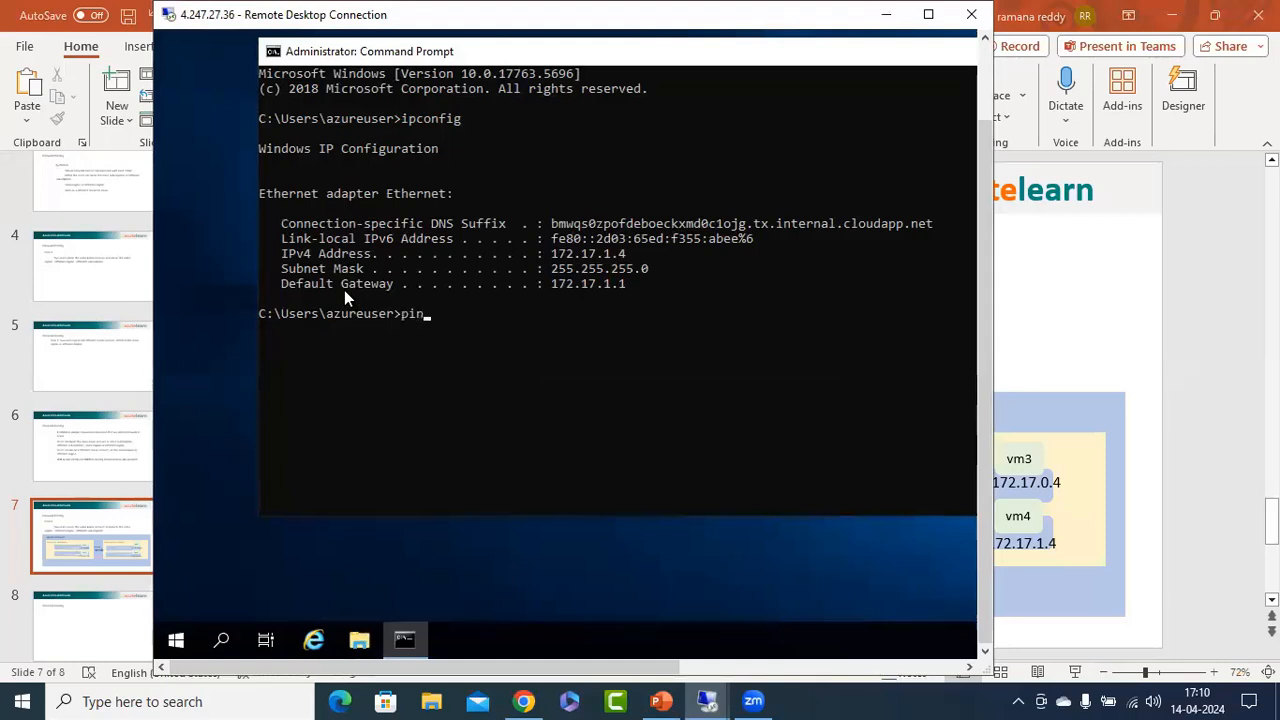
pyautogui.write('g 172.17.0.4')
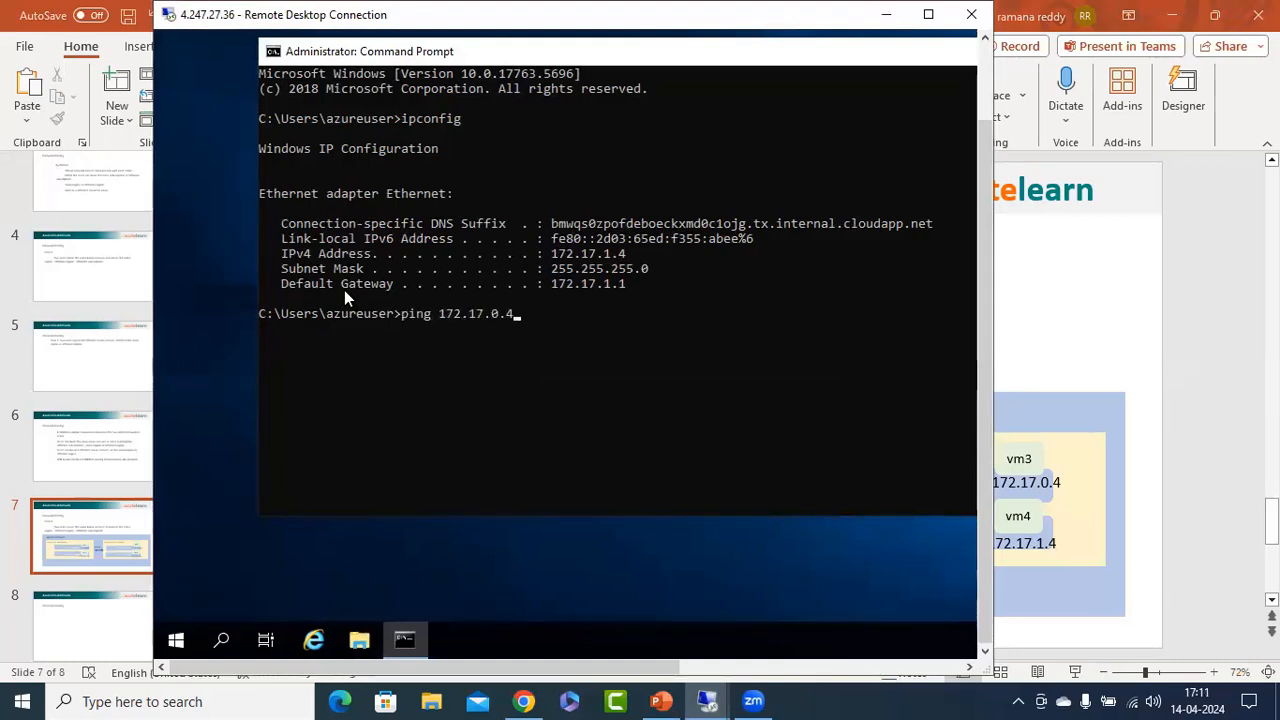
pyautogui.press('Return')
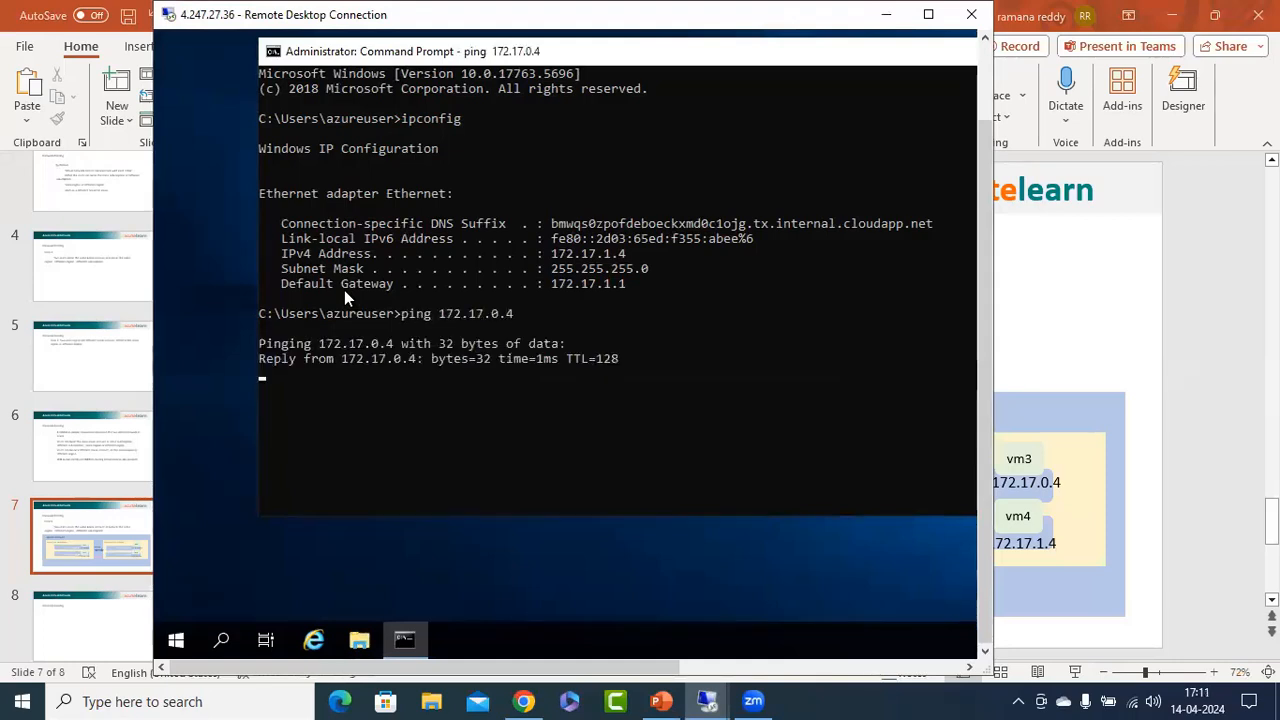
# Consult the peering diagram on the slide and ping vm3 at 172.17.0.4 from the vm1 remote session.
pyautogui.click(662, 701)
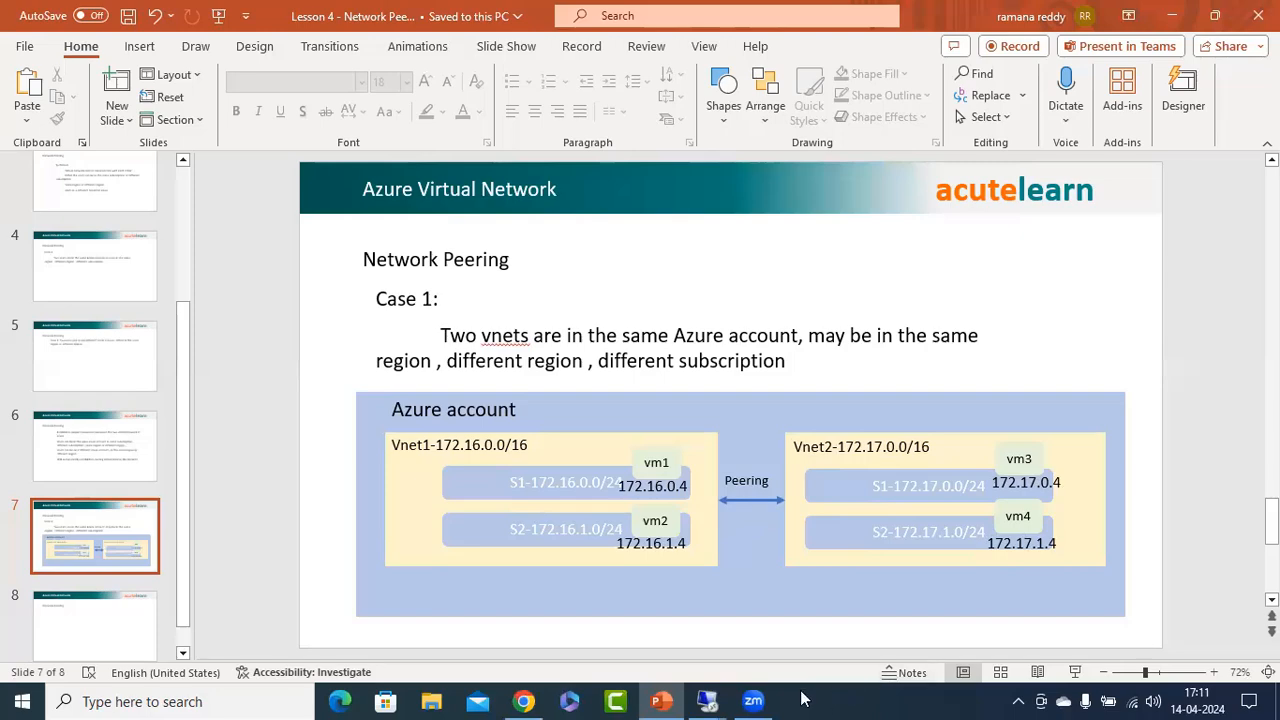
pyautogui.moveTo(707, 701)
pyautogui.click(528, 552)
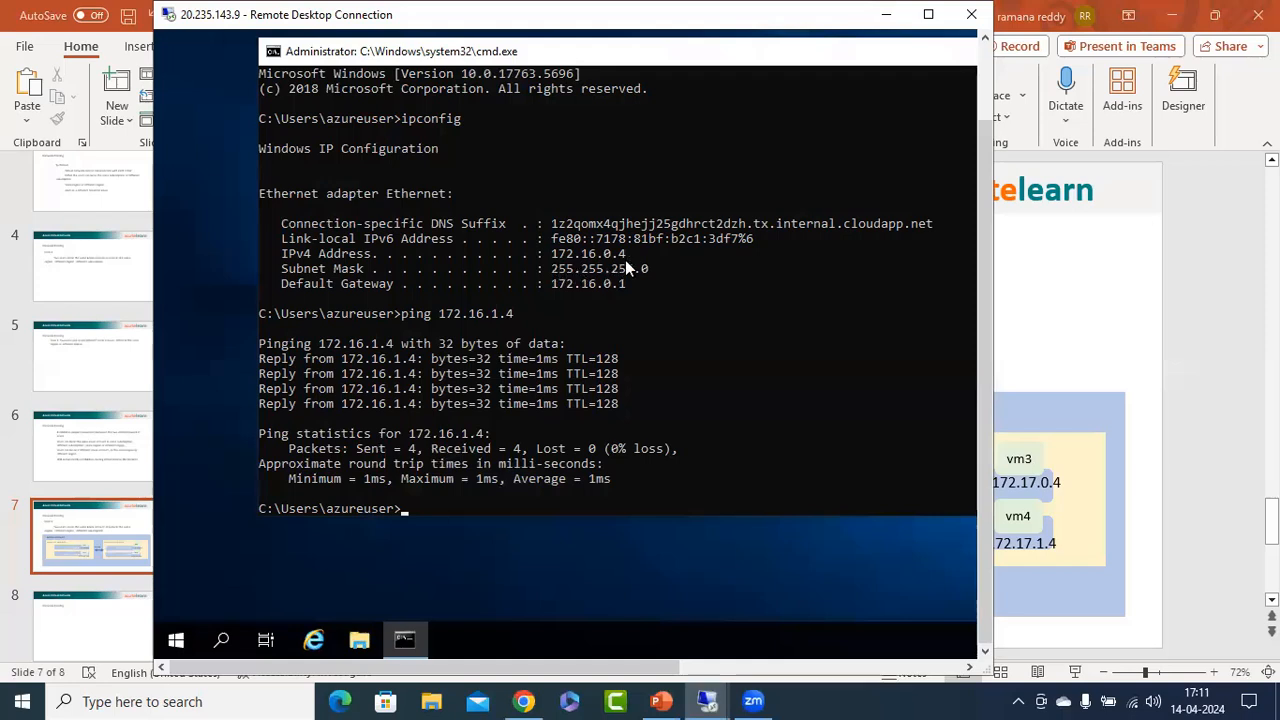
pyautogui.click(479, 508)
pyautogui.write('ping 172.17.0.4')
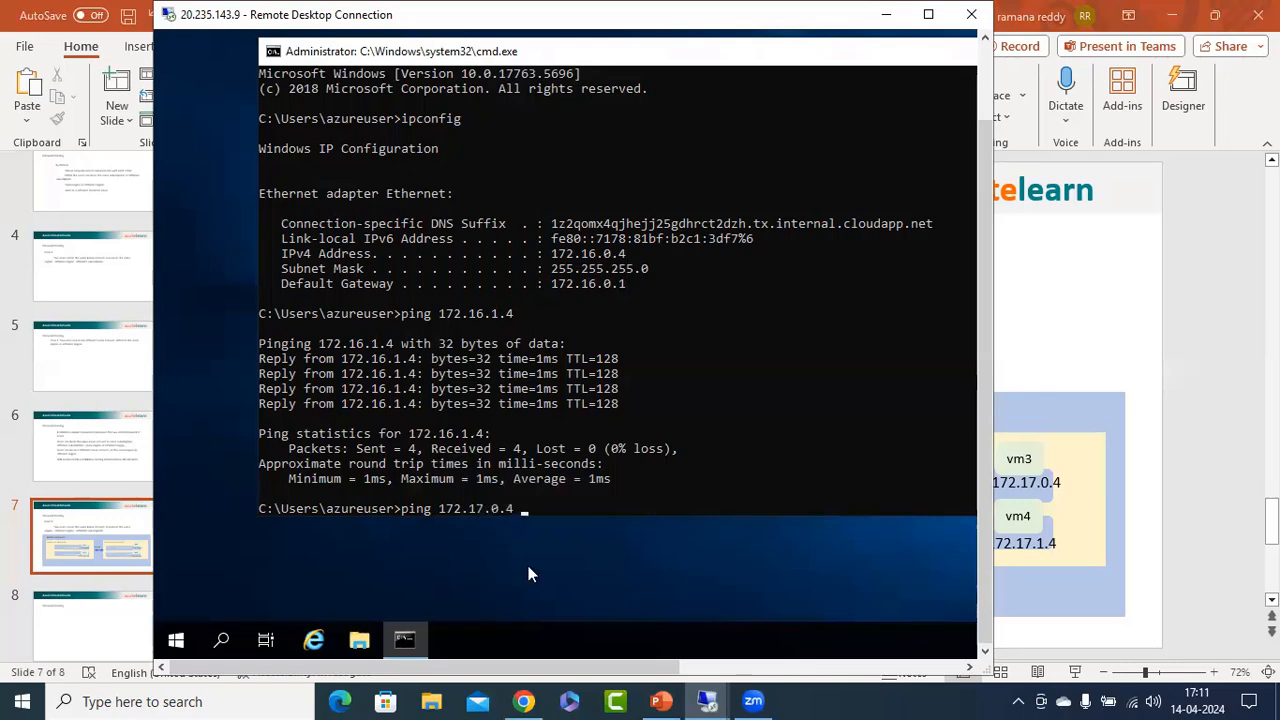
pyautogui.click(660, 701)
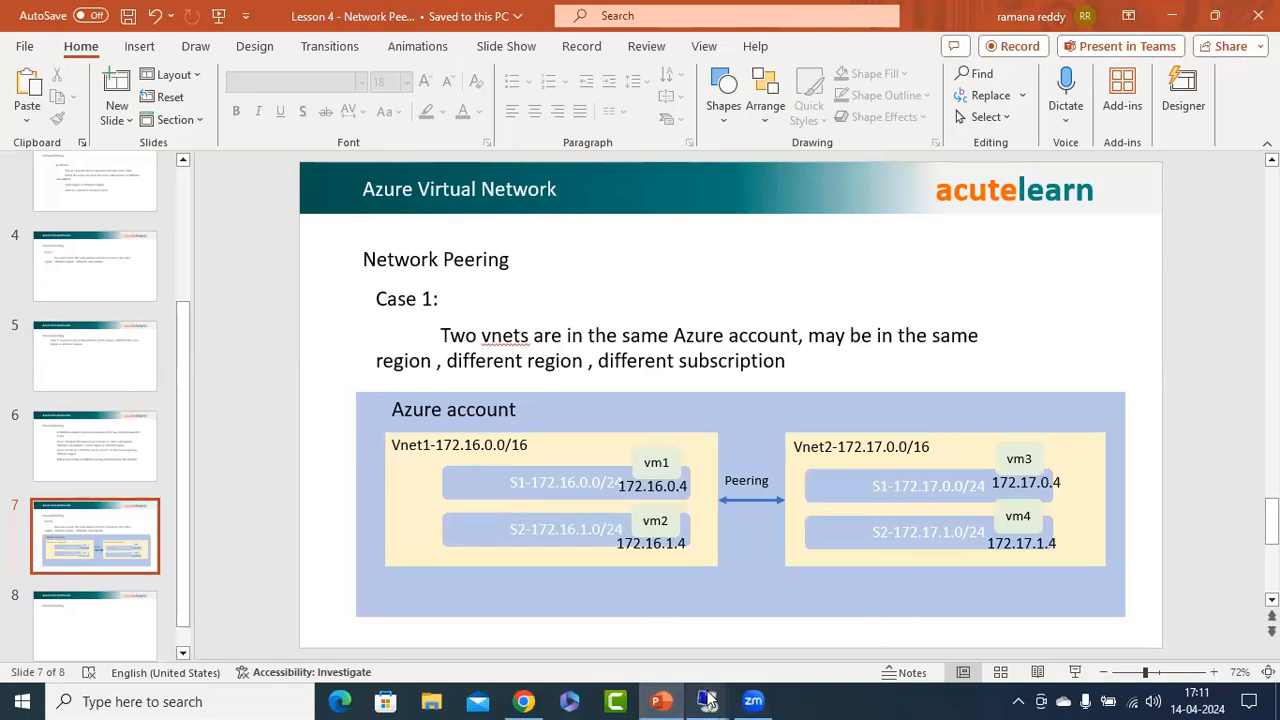
pyautogui.moveTo(707, 701)
pyautogui.click(553, 609)
pyautogui.press('Return')
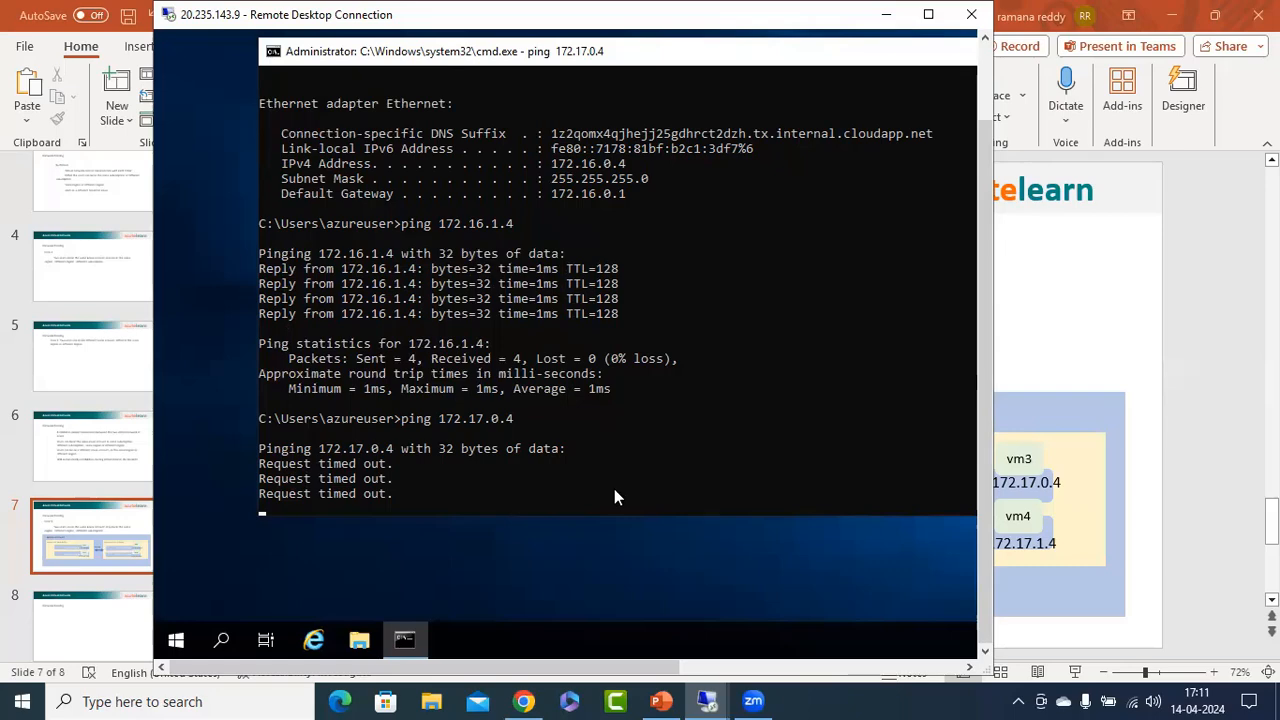
# Edit the previous ping command on vm1 to target vm4 at 172.17.1.4 and run it.
pyautogui.press('Up')
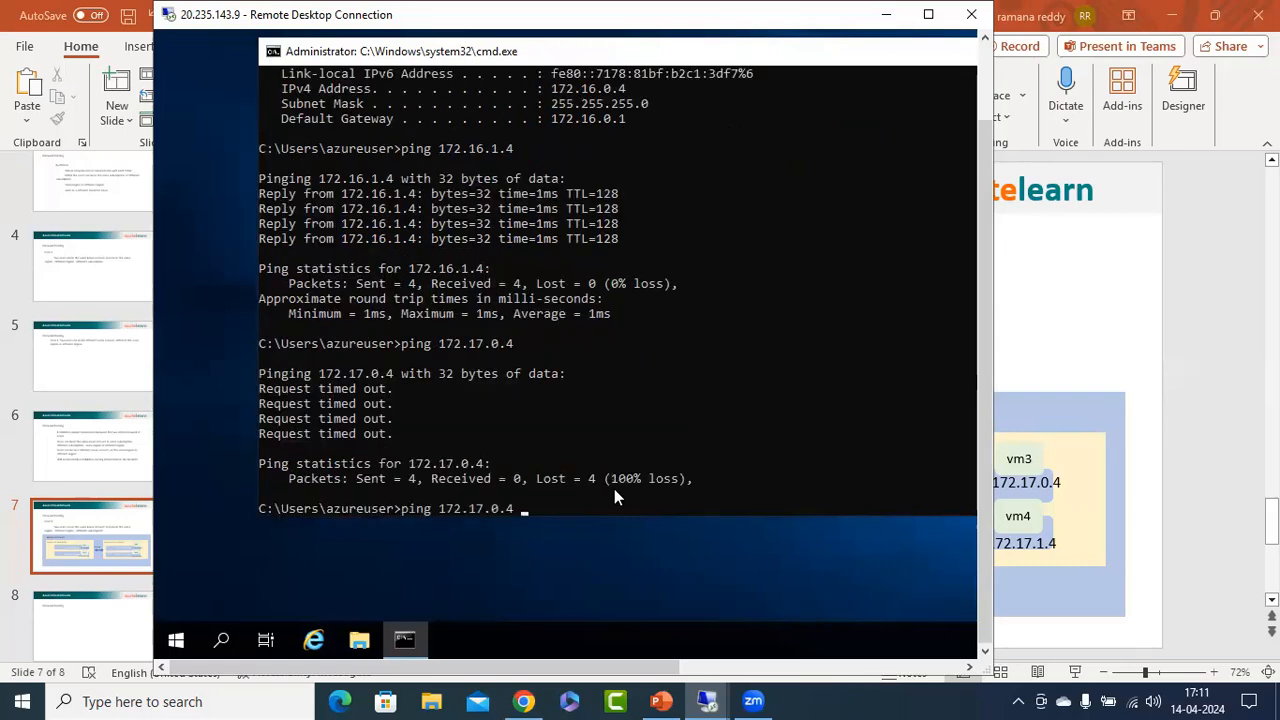
pyautogui.press('Left')
pyautogui.press('Left')
pyautogui.press('BackSpace')
pyautogui.write('1')
pyautogui.press('Return')
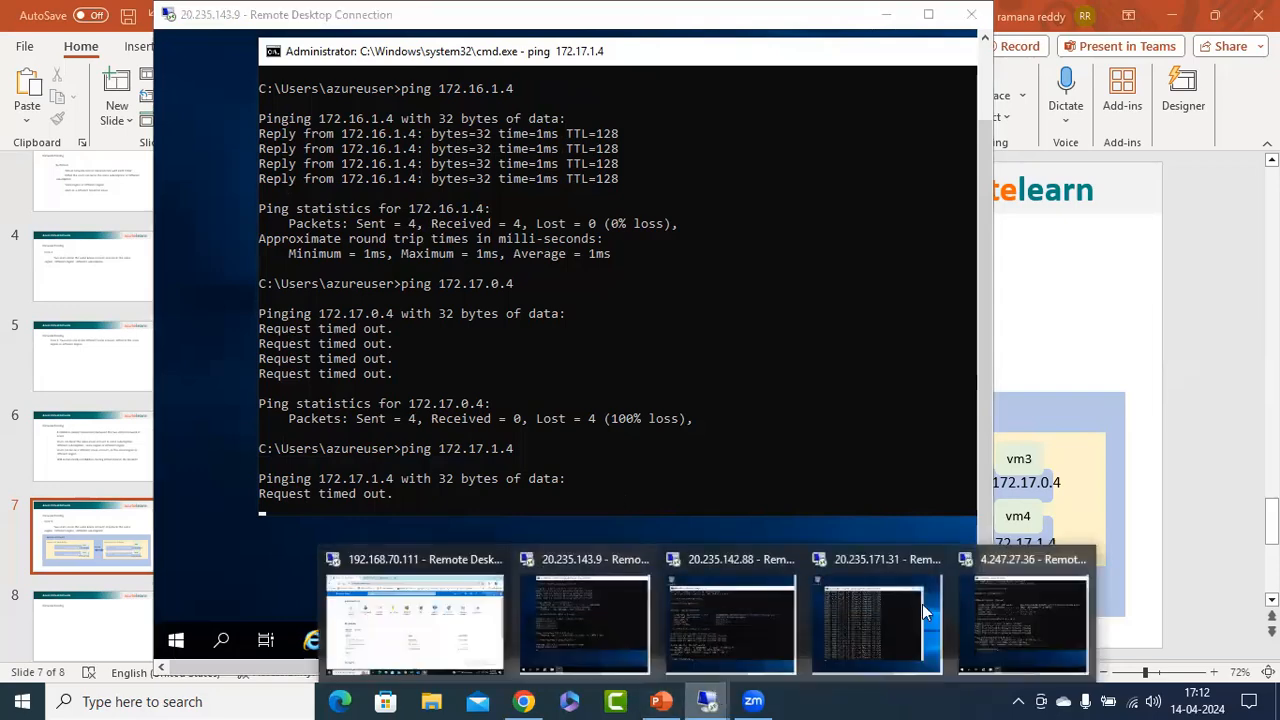
# Review the slide's addresses, return to the vm3 remote session, stop its continuous ping and run ipconfig.
pyautogui.click(1053, 453)
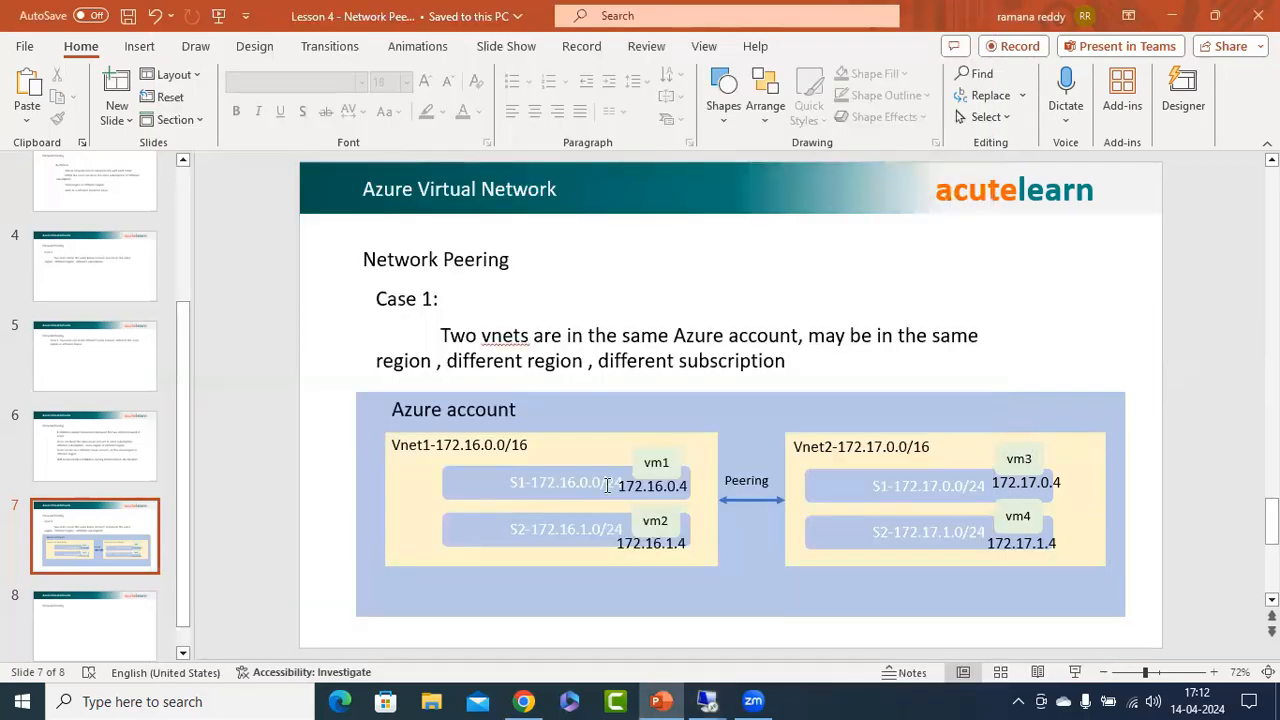
pyautogui.moveTo(707, 701)
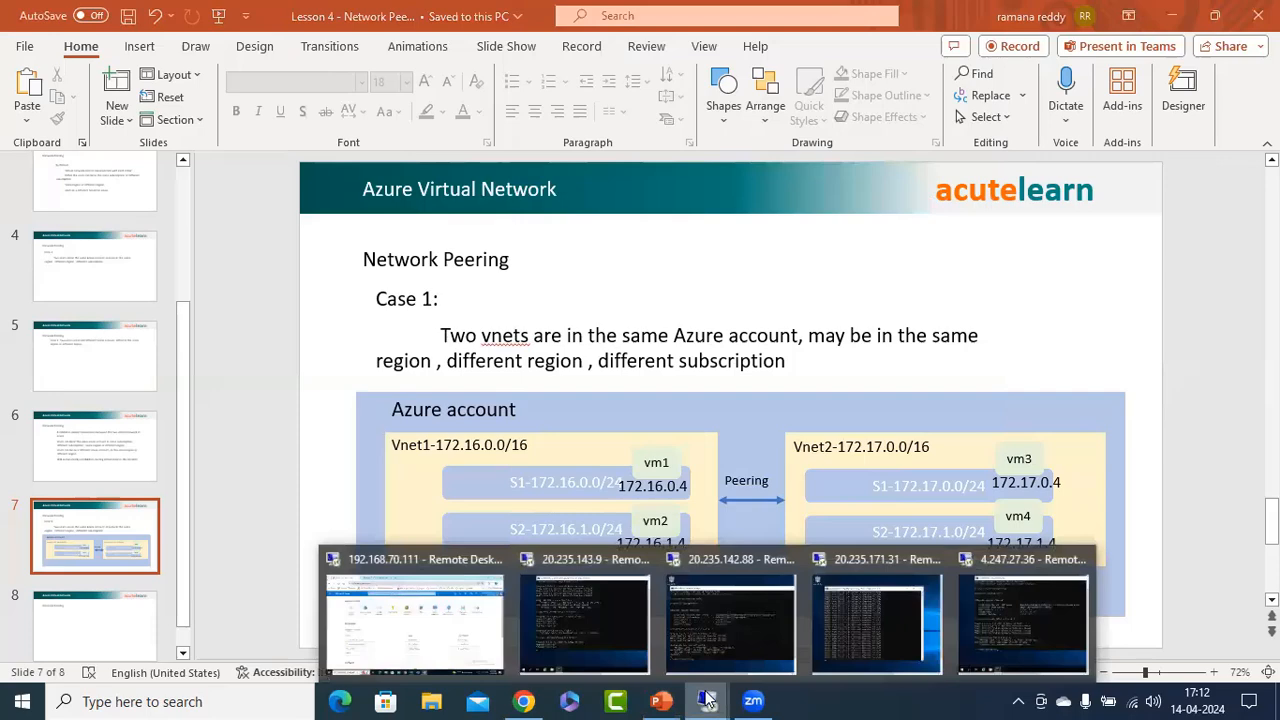
pyautogui.click(885, 623)
pyautogui.hotkey('ctrl', 'c')
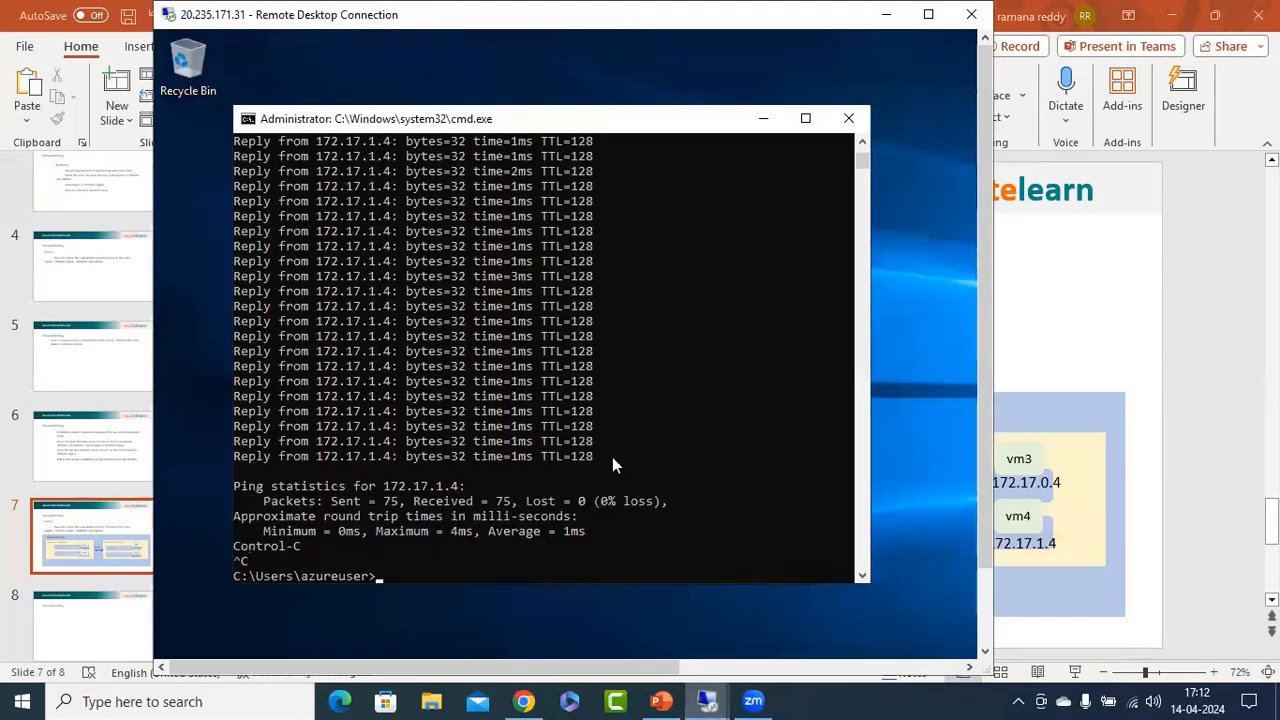
pyautogui.write('ipconifg')
pyautogui.press('BackSpace')
pyautogui.press('BackSpace')
pyautogui.press('BackSpace')
pyautogui.write('fig')
pyautogui.press('Return')
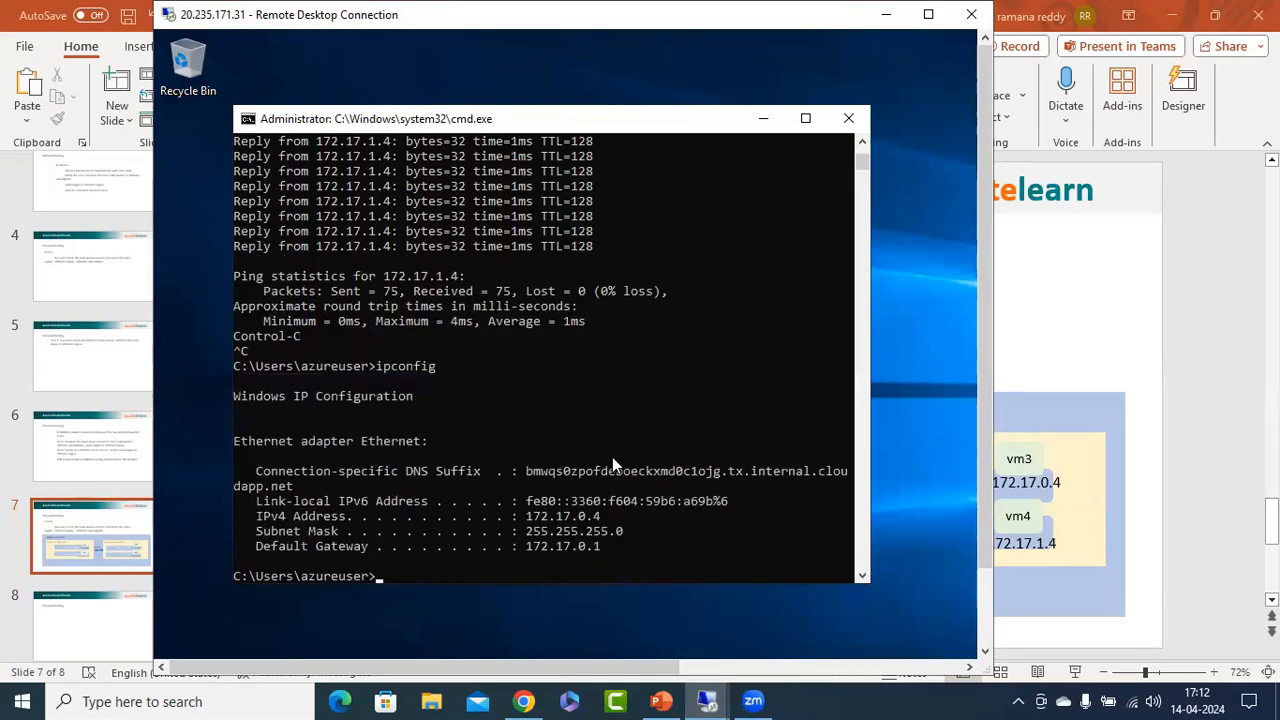
# Ping vm1 at 172.16.0.4 from vm3.
pyautogui.scroll(-2, 613, 460)
pyautogui.write('pin')
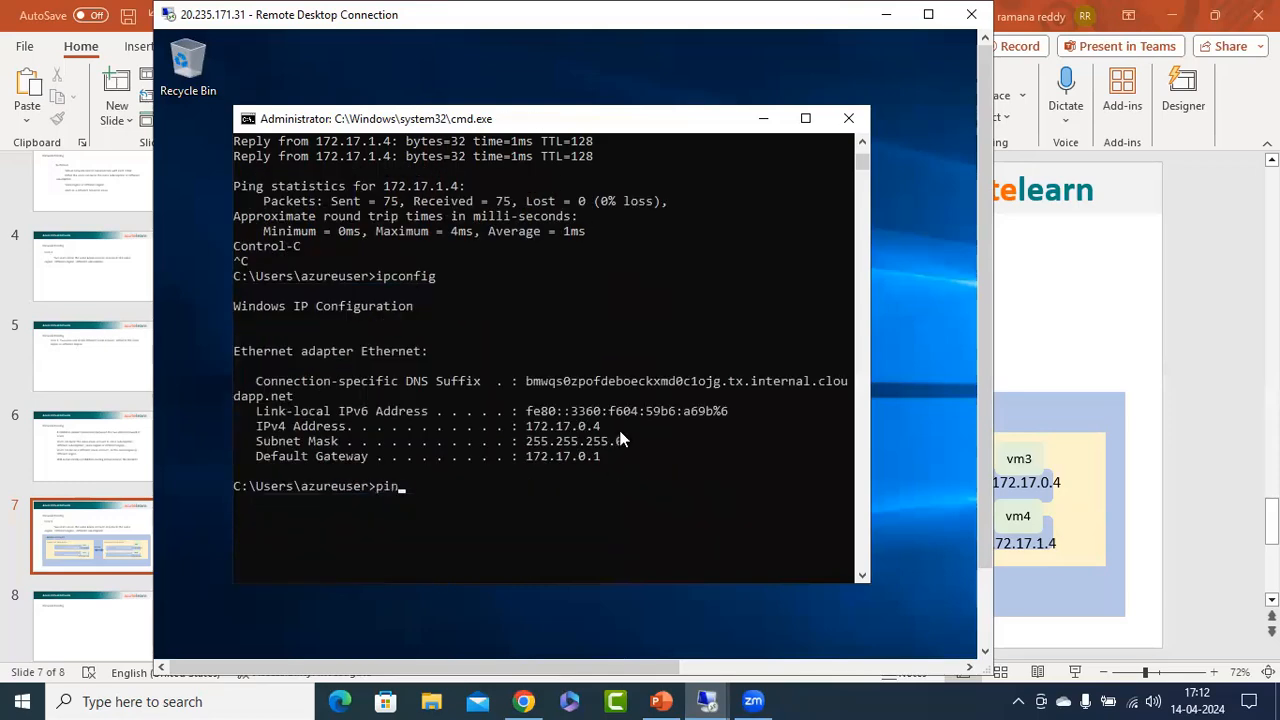
pyautogui.write('g 172.16.0.4')
pyautogui.press('Return')
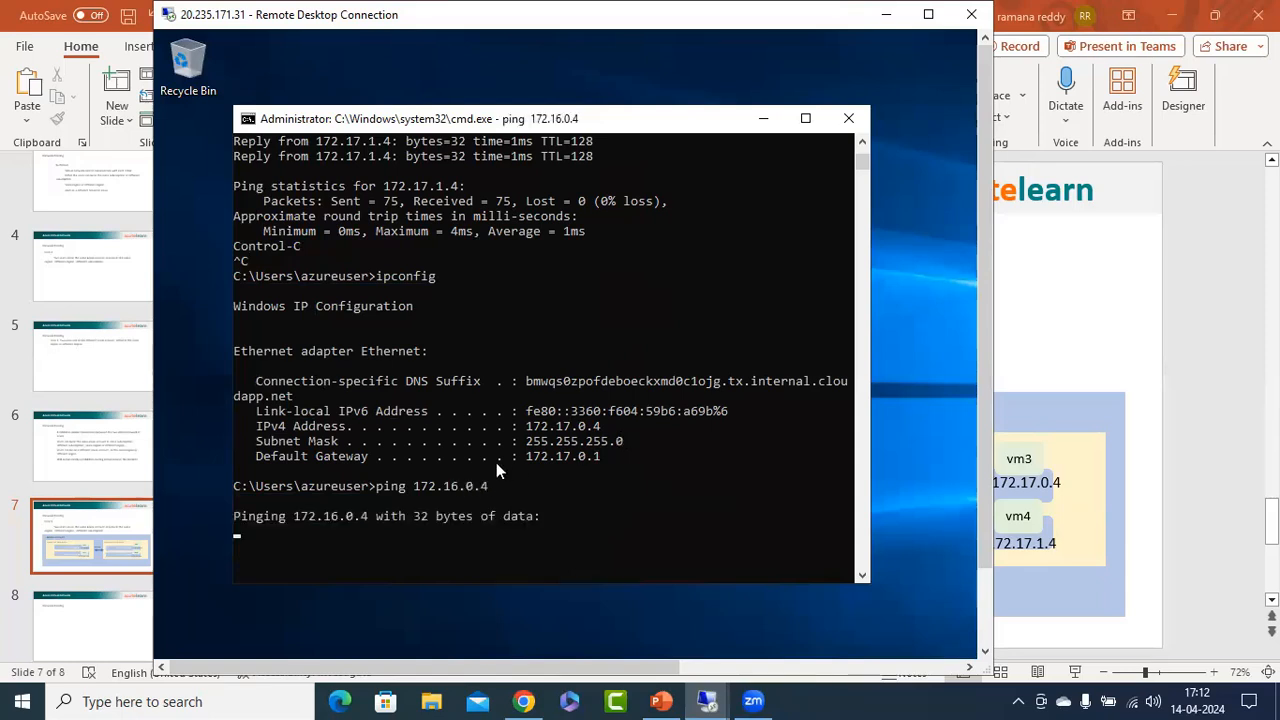
# Review the peering diagram on the PowerPoint slide and return to the vm3 remote session to check the ping to 172.16.0.4.
pyautogui.click(1155, 440)
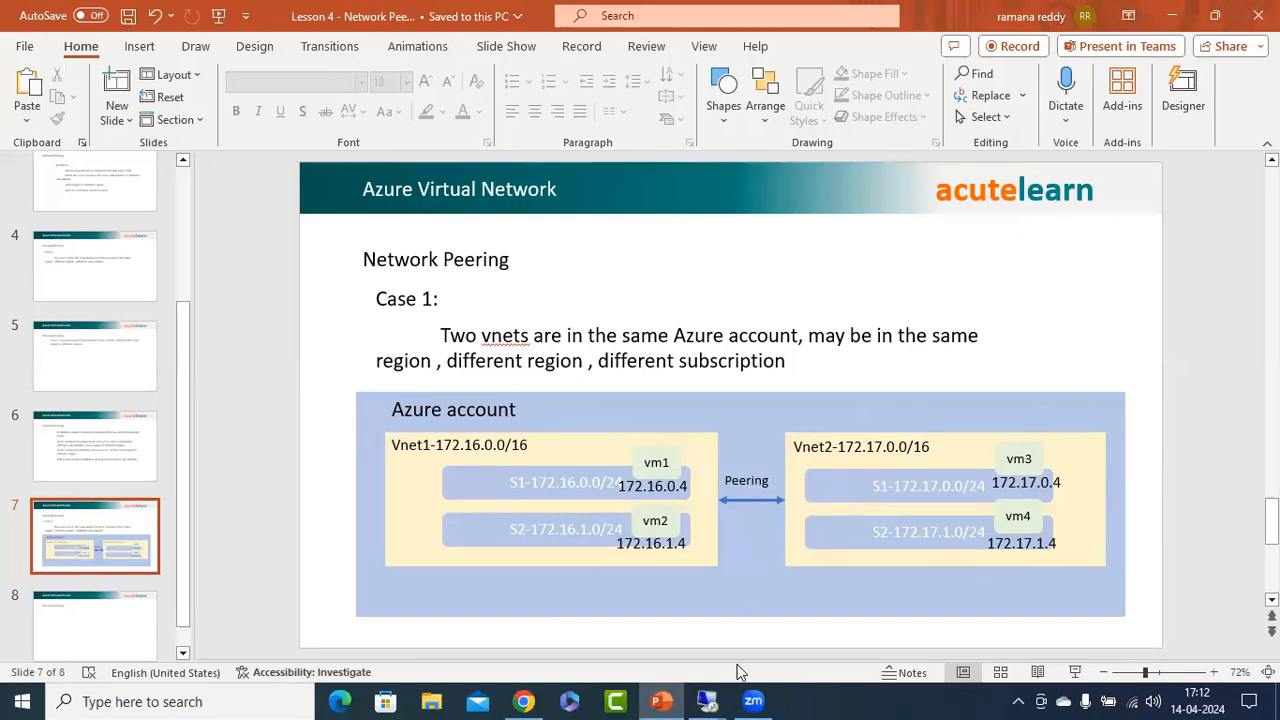
pyautogui.moveTo(707, 701)
pyautogui.click(890, 634)
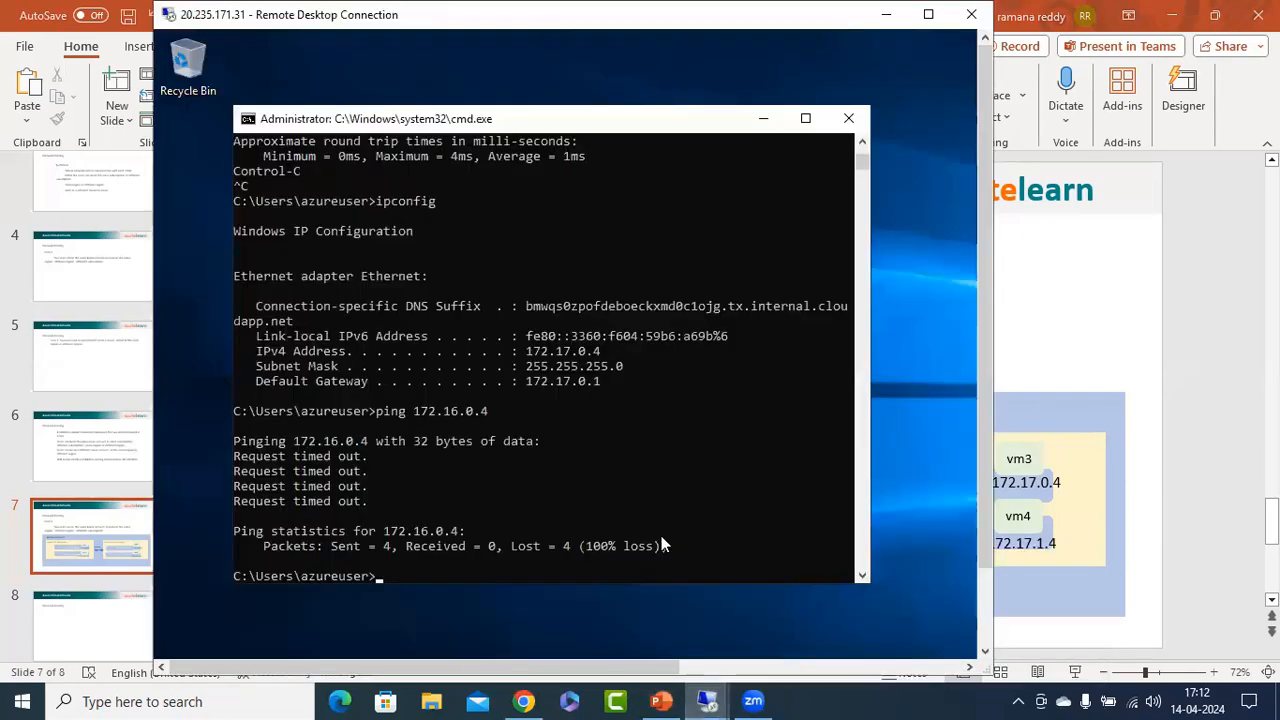
# Switch to the Azure portal in Chrome and open the Peerings page of virtual network vnet1.
pyautogui.click(523, 701)
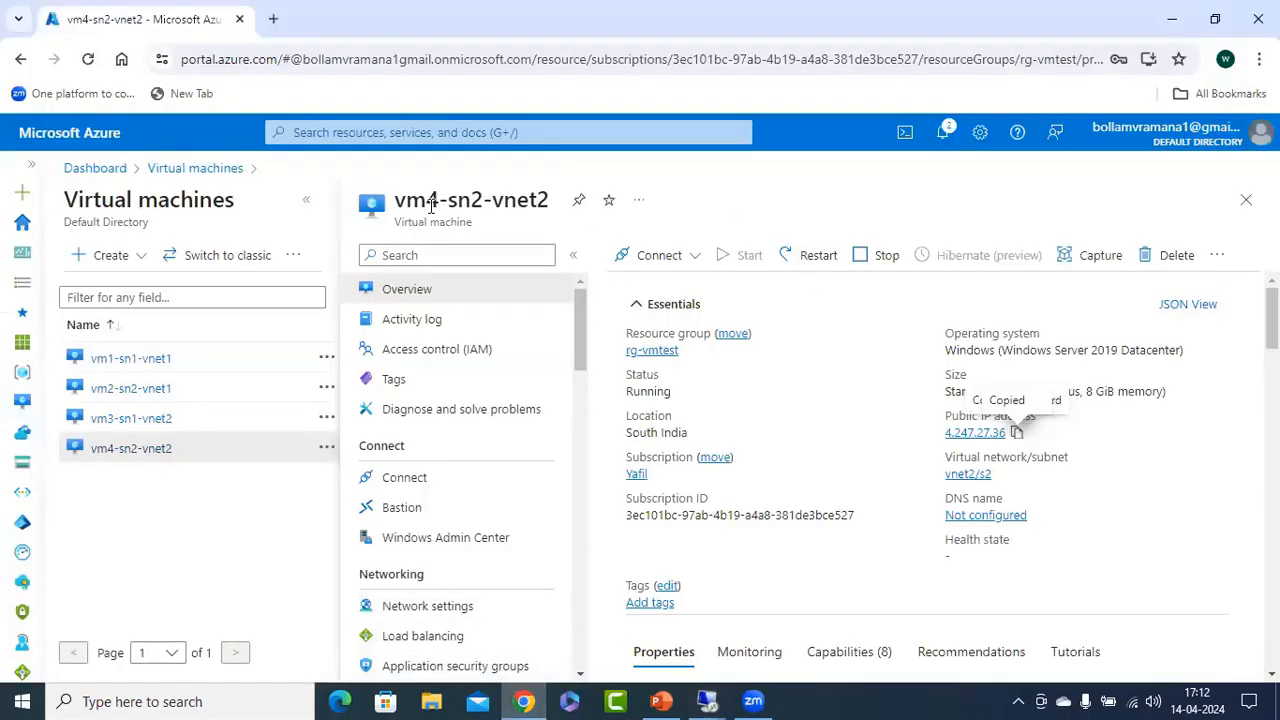
pyautogui.click(406, 138)
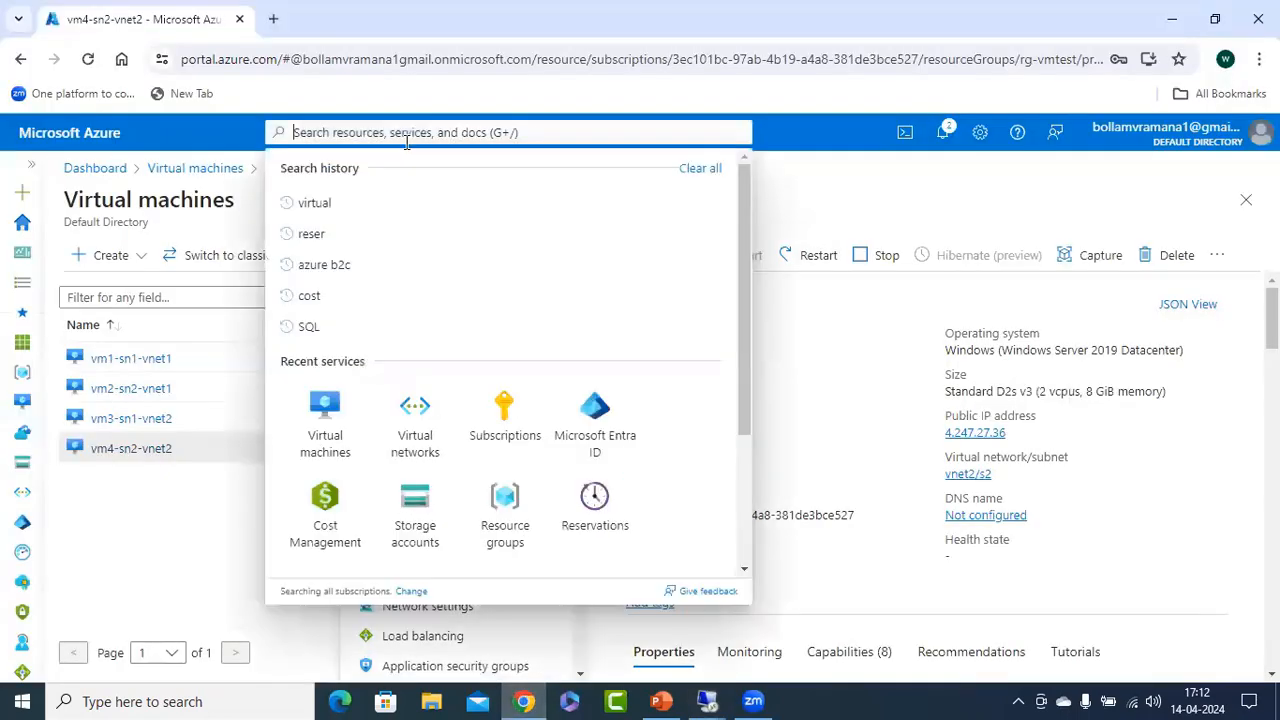
pyautogui.click(415, 430)
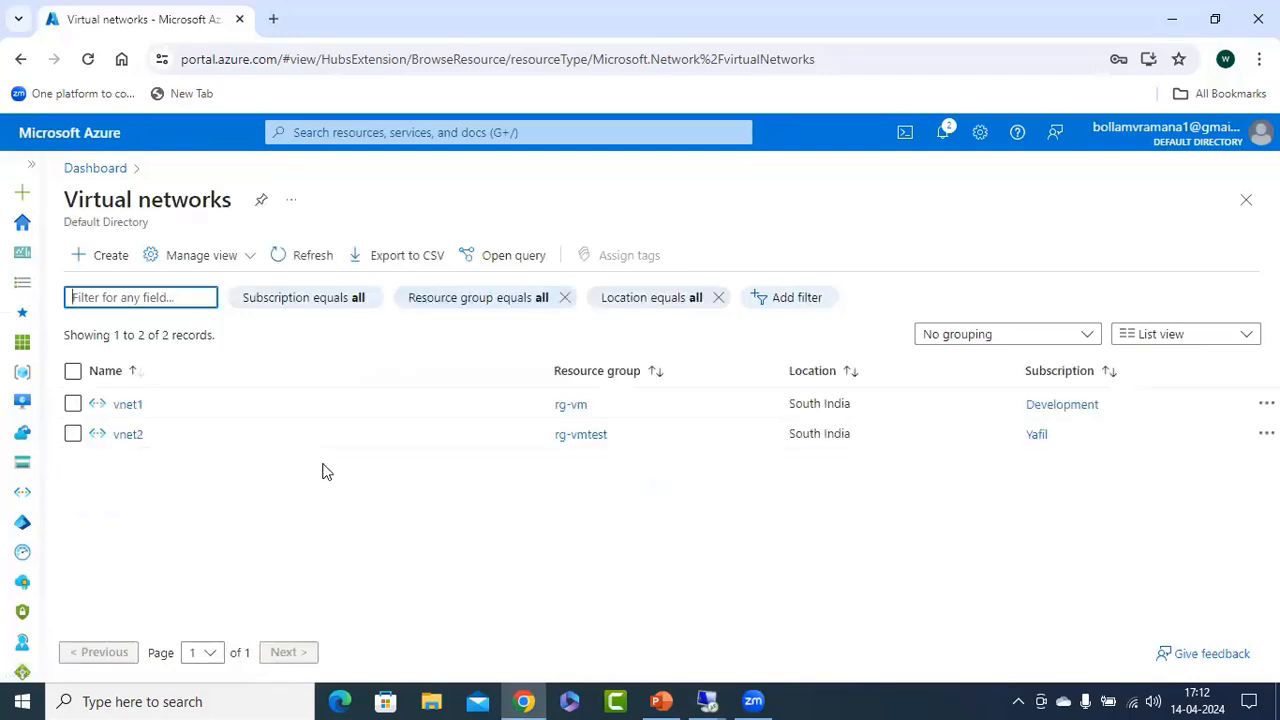
pyautogui.click(127, 405)
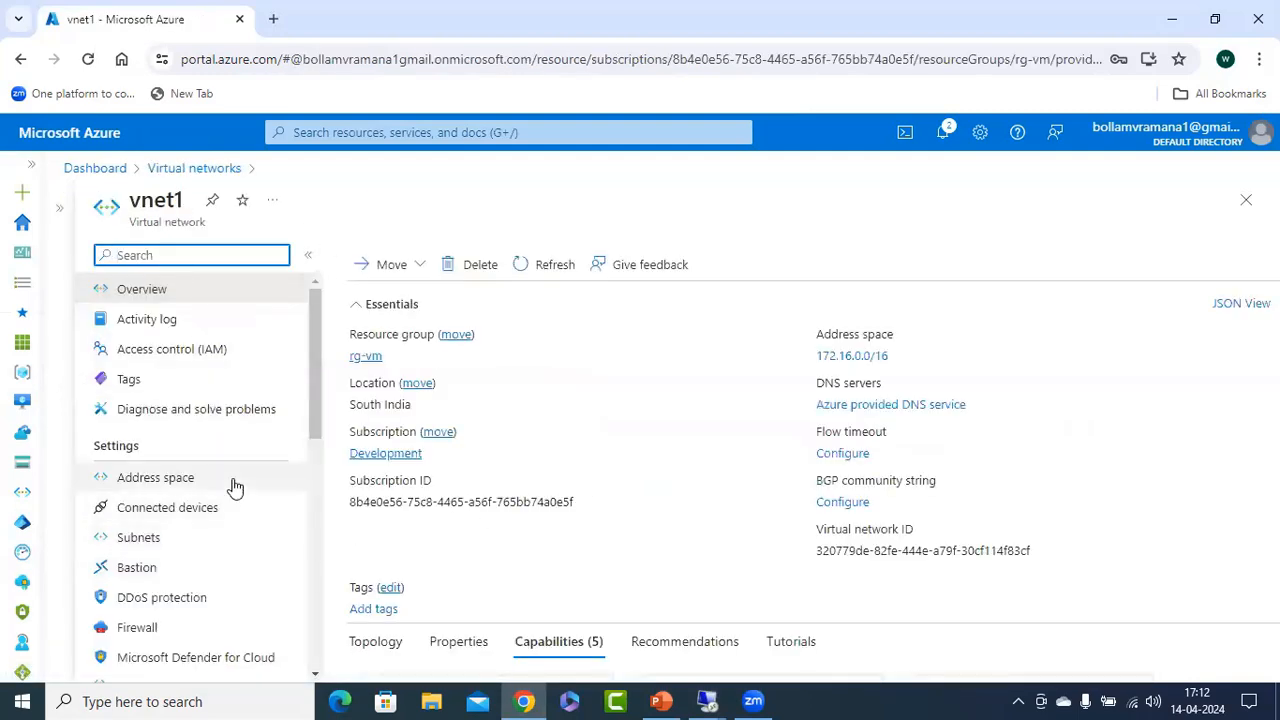
pyautogui.scroll(-2, 232, 500)
pyautogui.scroll(-2, 232, 506)
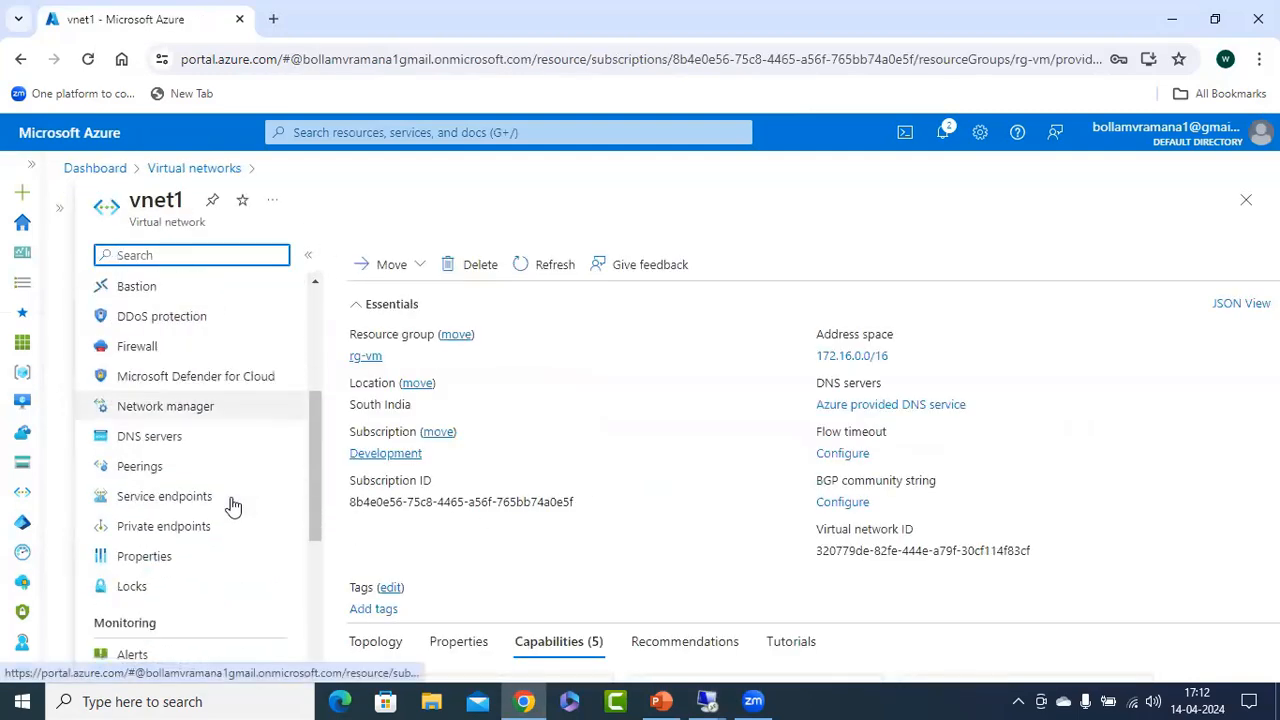
pyautogui.click(137, 470)
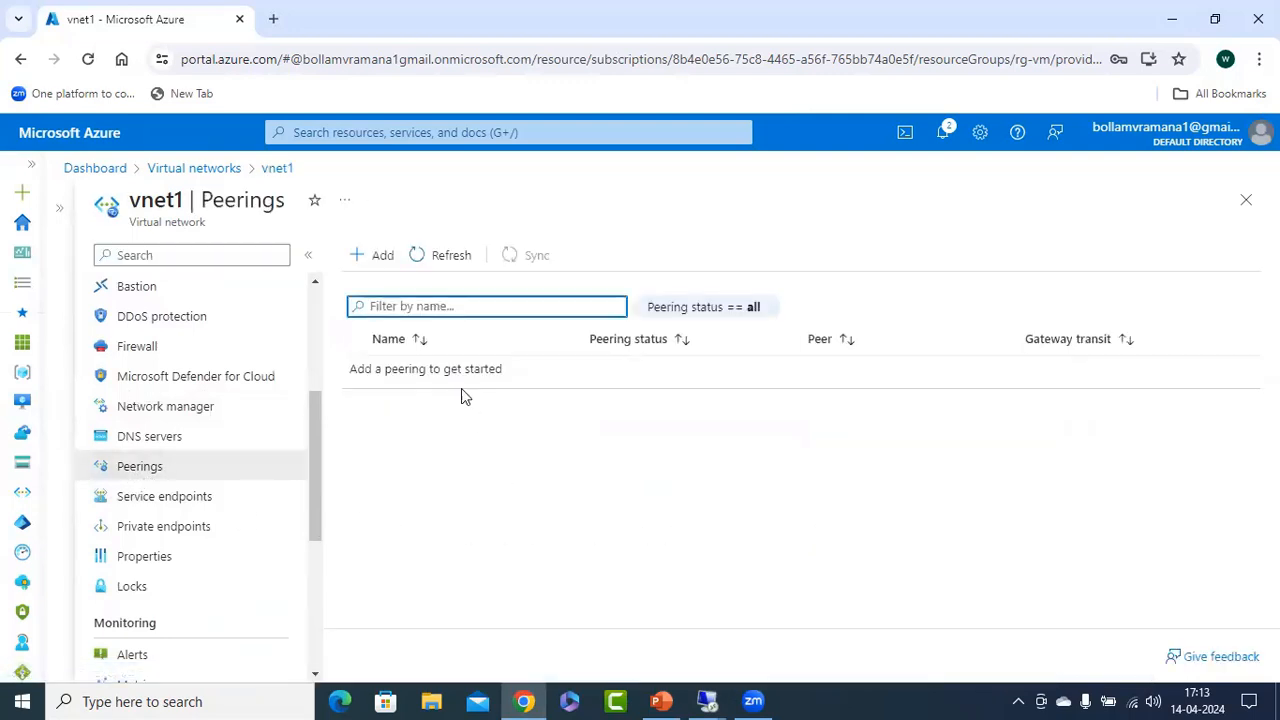
# Start a new peering on vnet1, naming its own link vnet2 and the remote network's link vnet1.
pyautogui.click(375, 255)
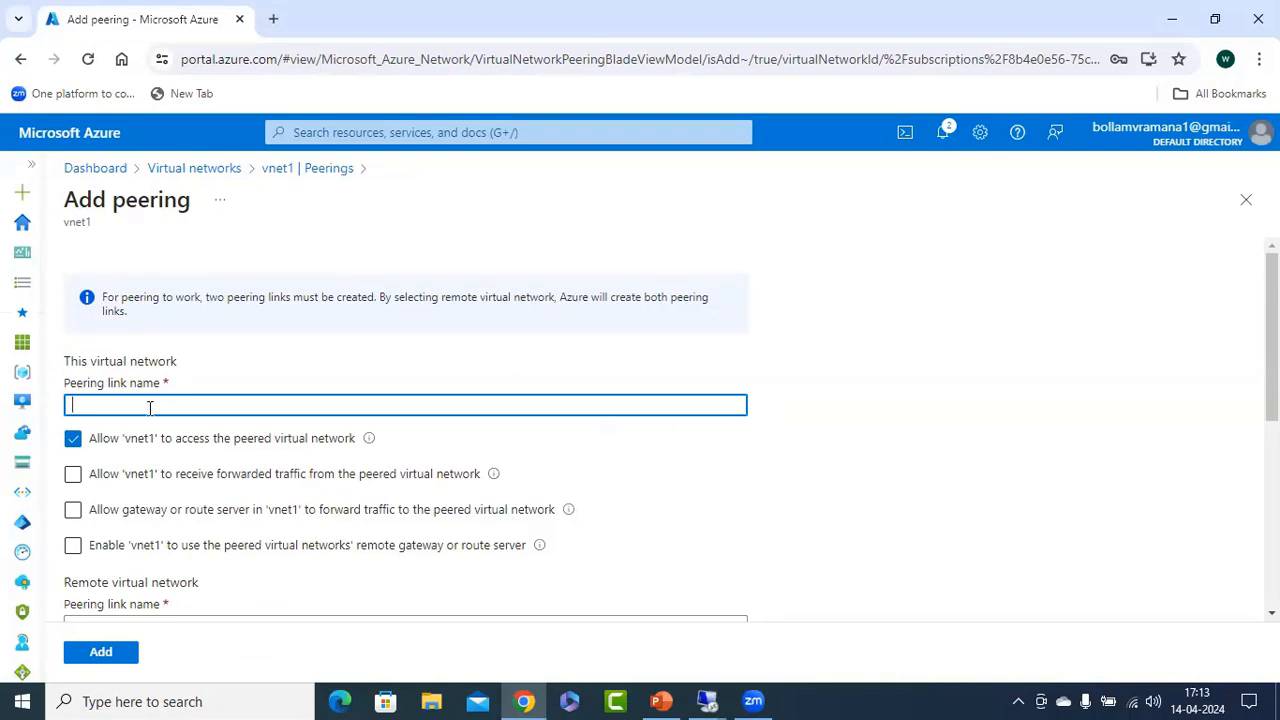
pyautogui.write('vnet2')
pyautogui.scroll(-3, 227, 430)
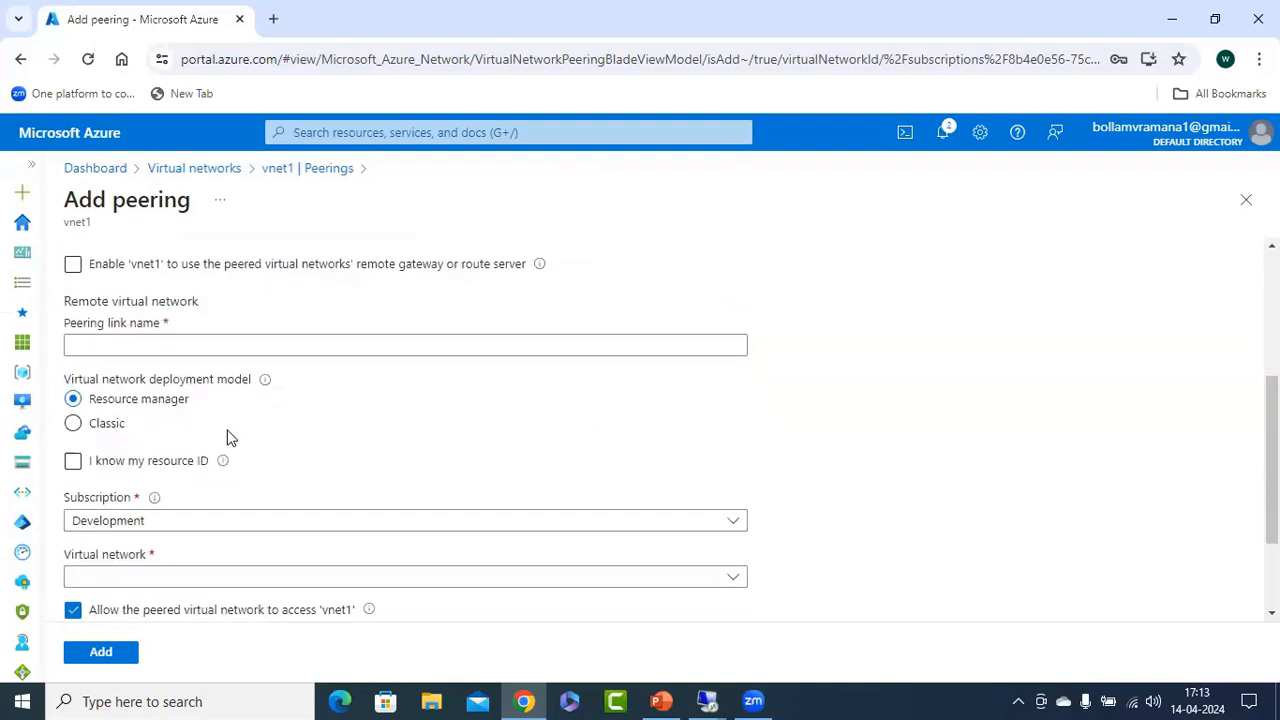
pyautogui.click(197, 347)
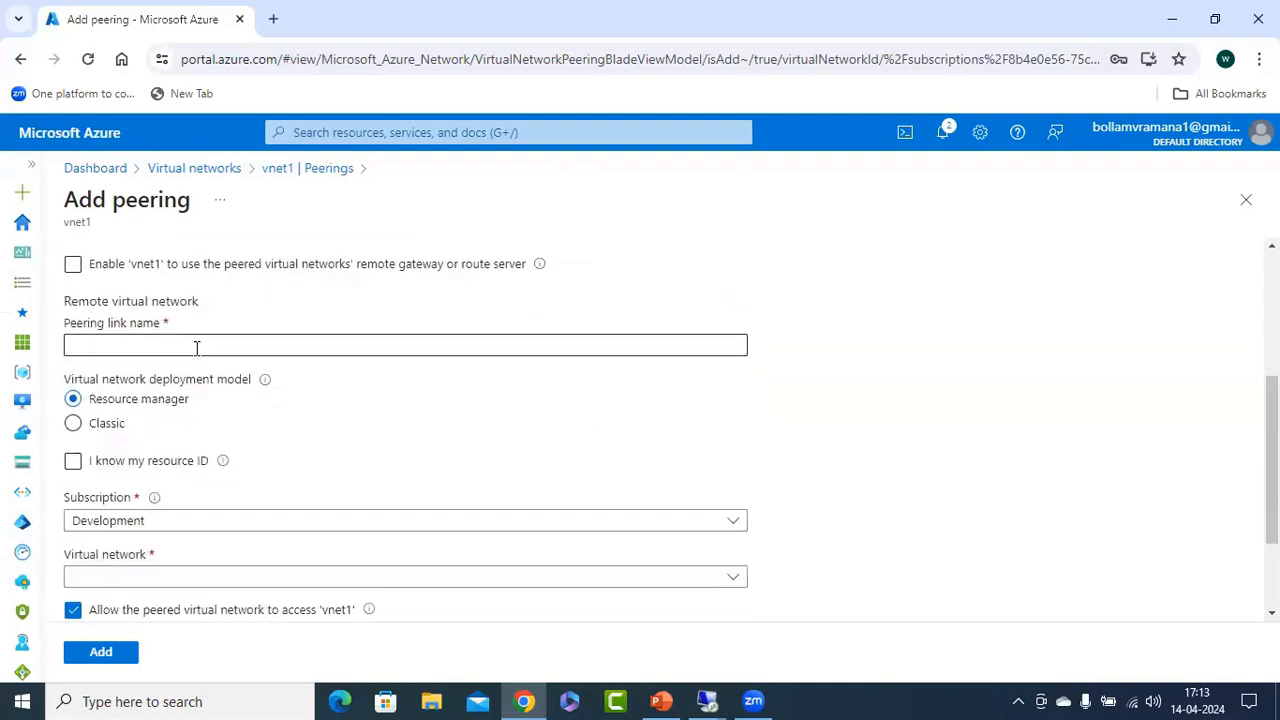
pyautogui.click(166, 347)
pyautogui.write('vnet1')
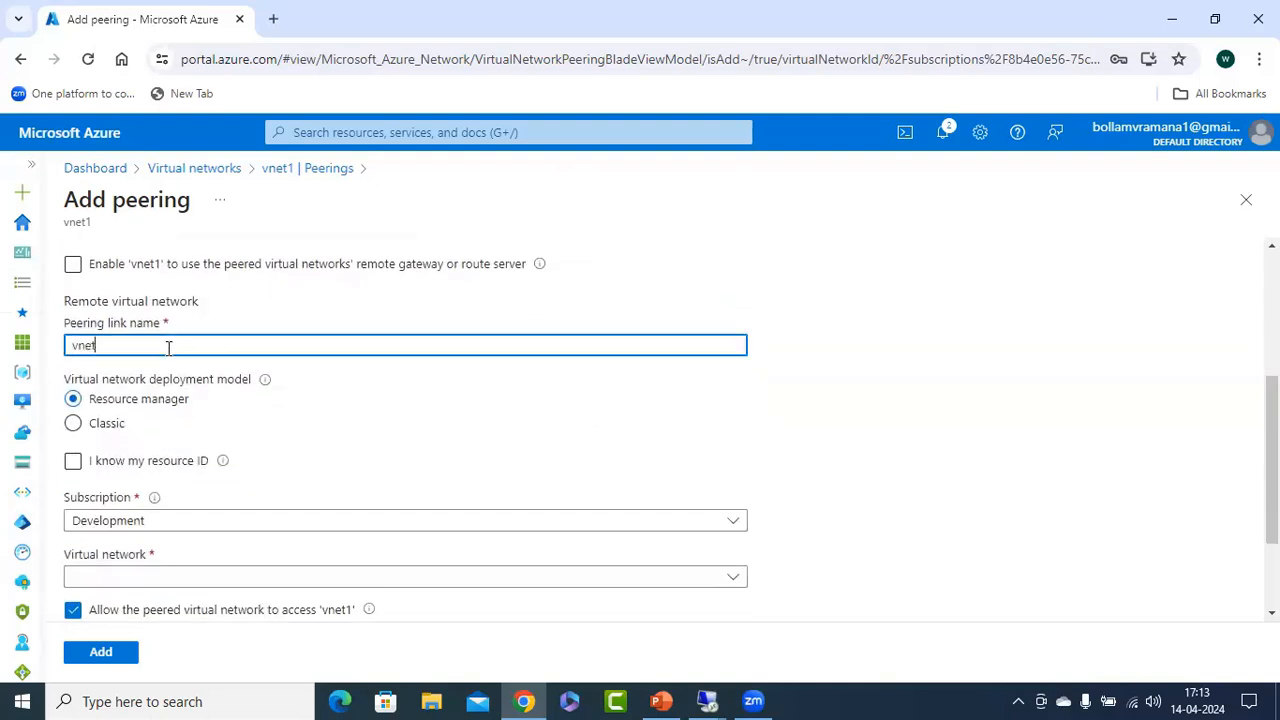
# Consult the peering slide, and set the remote subscription to Yafil and the remote virtual network to vnet2.
pyautogui.click(661, 701)
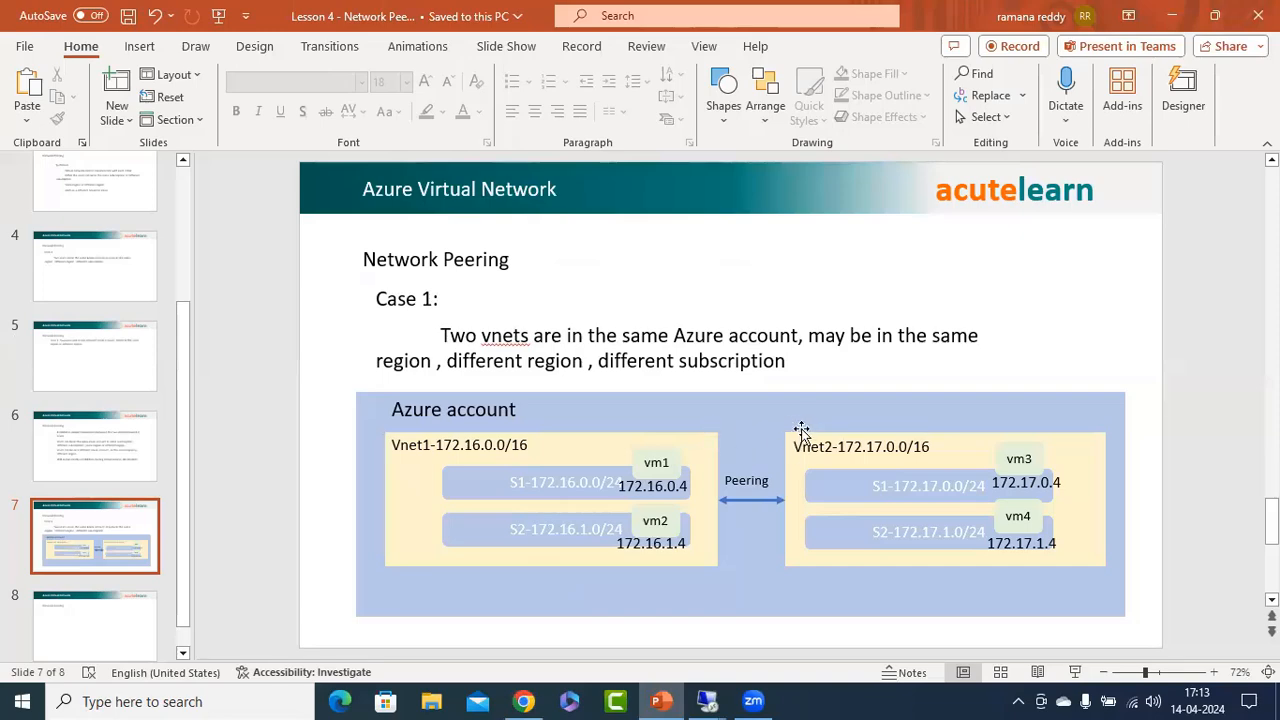
pyautogui.click(1173, 16)
pyautogui.scroll(-3, 290, 480)
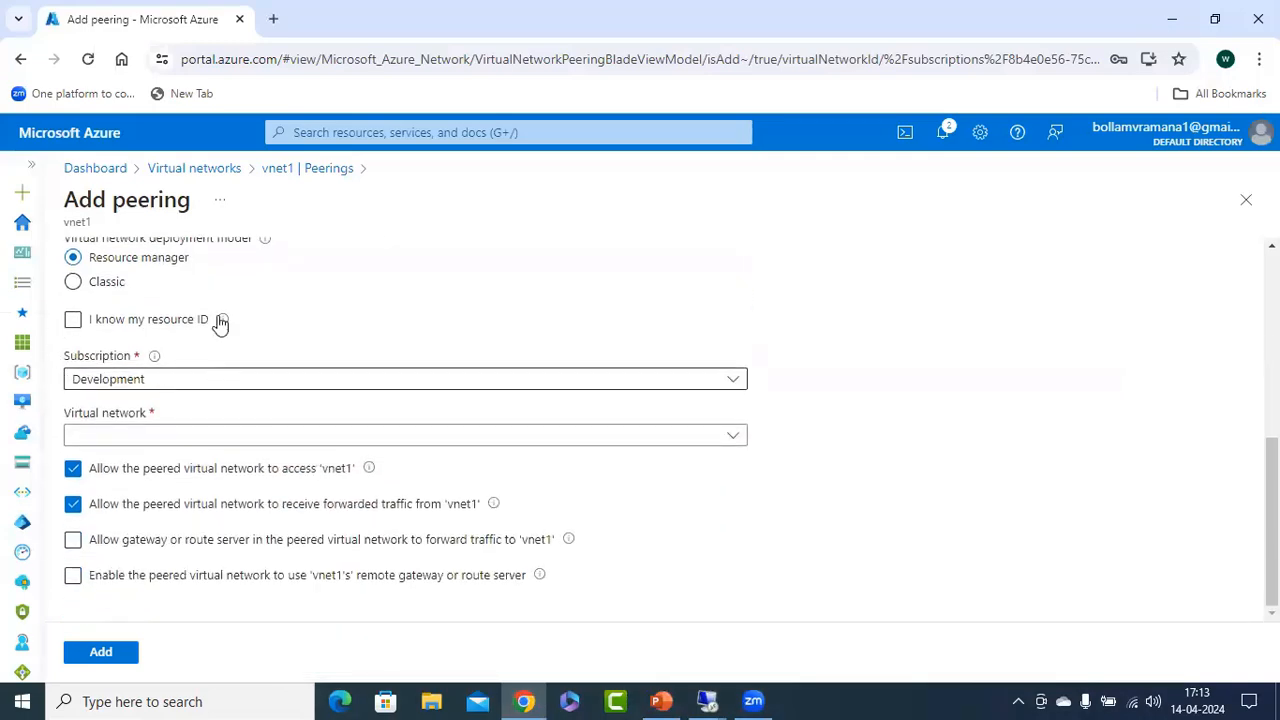
pyautogui.scroll(2, 386, 389)
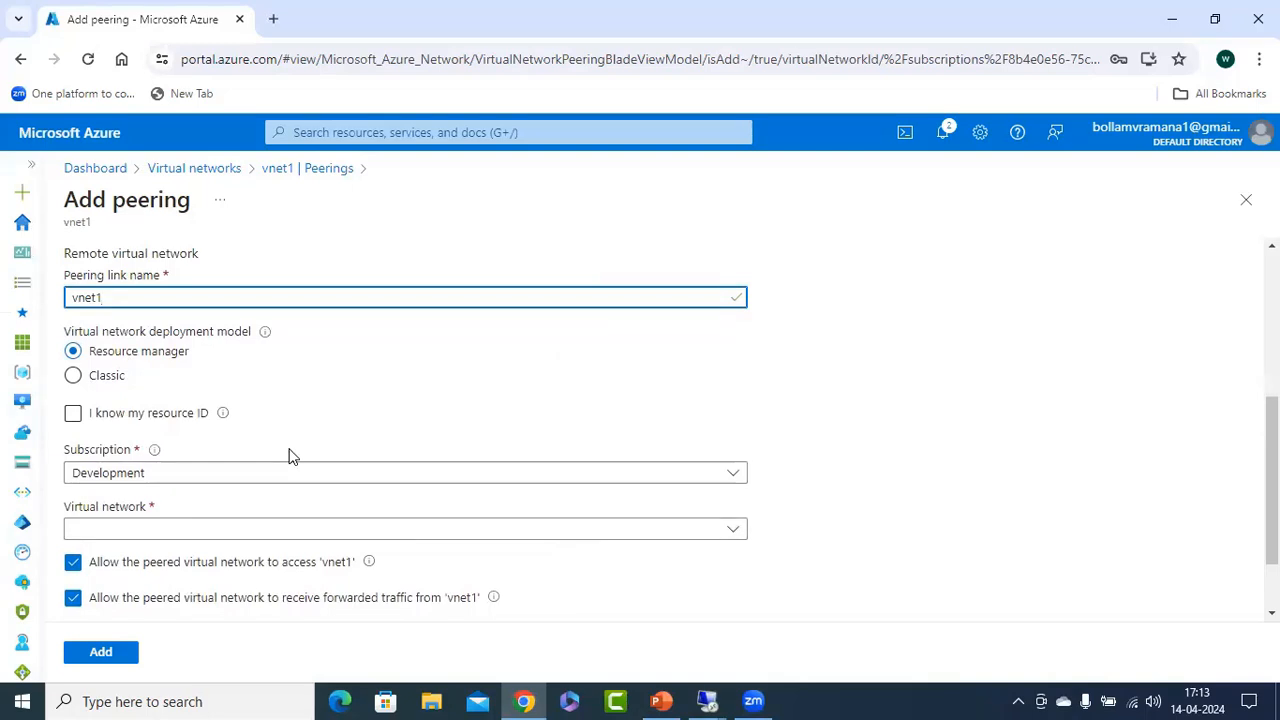
pyautogui.click(171, 478)
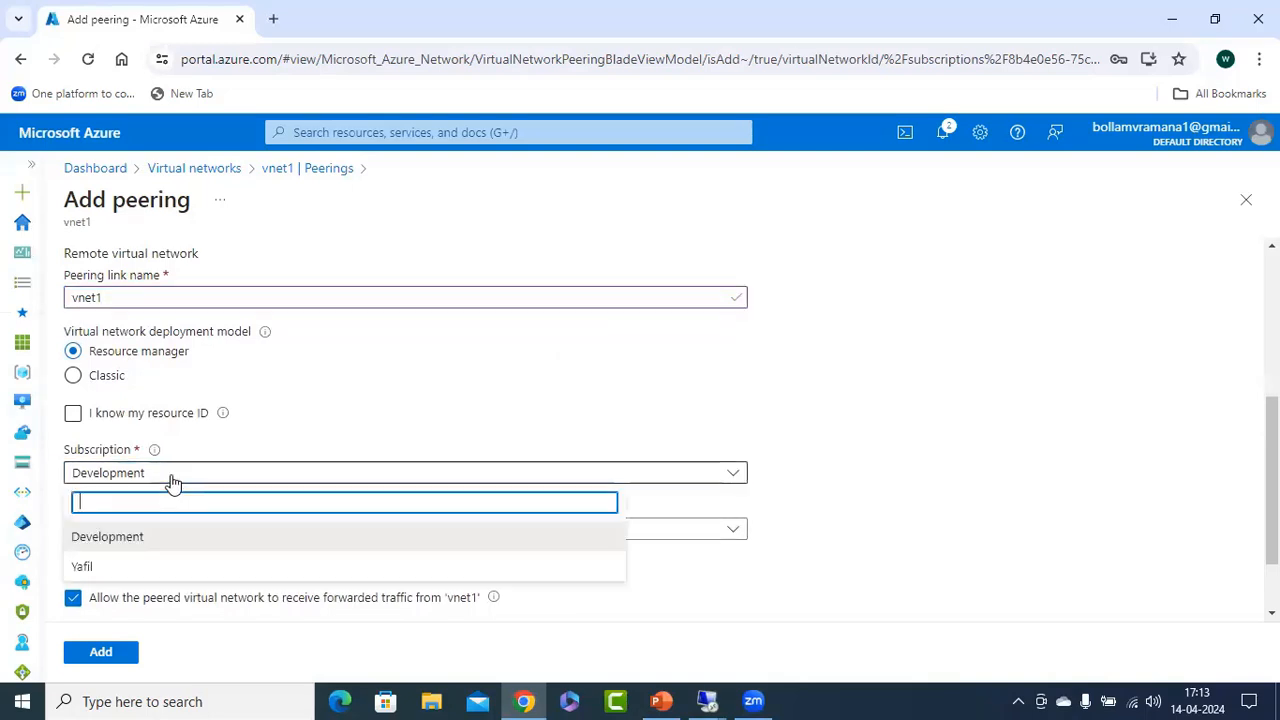
pyautogui.click(100, 567)
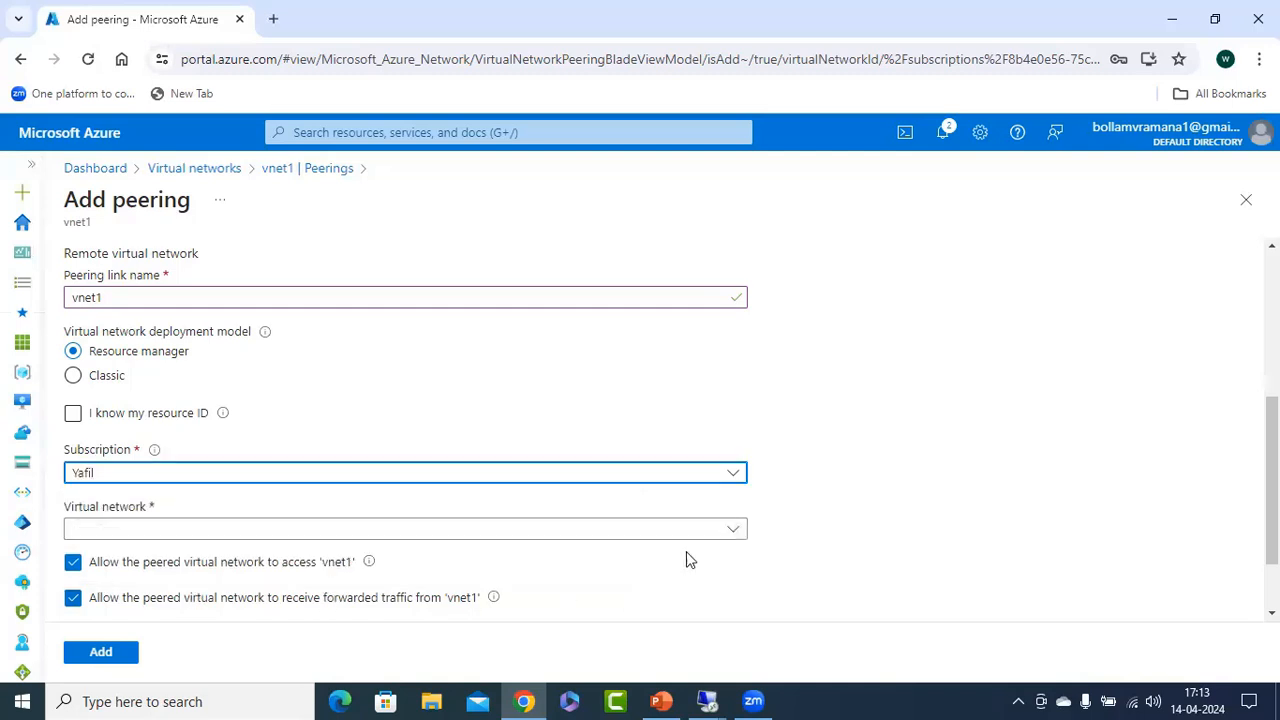
pyautogui.scroll(-2, 686, 551)
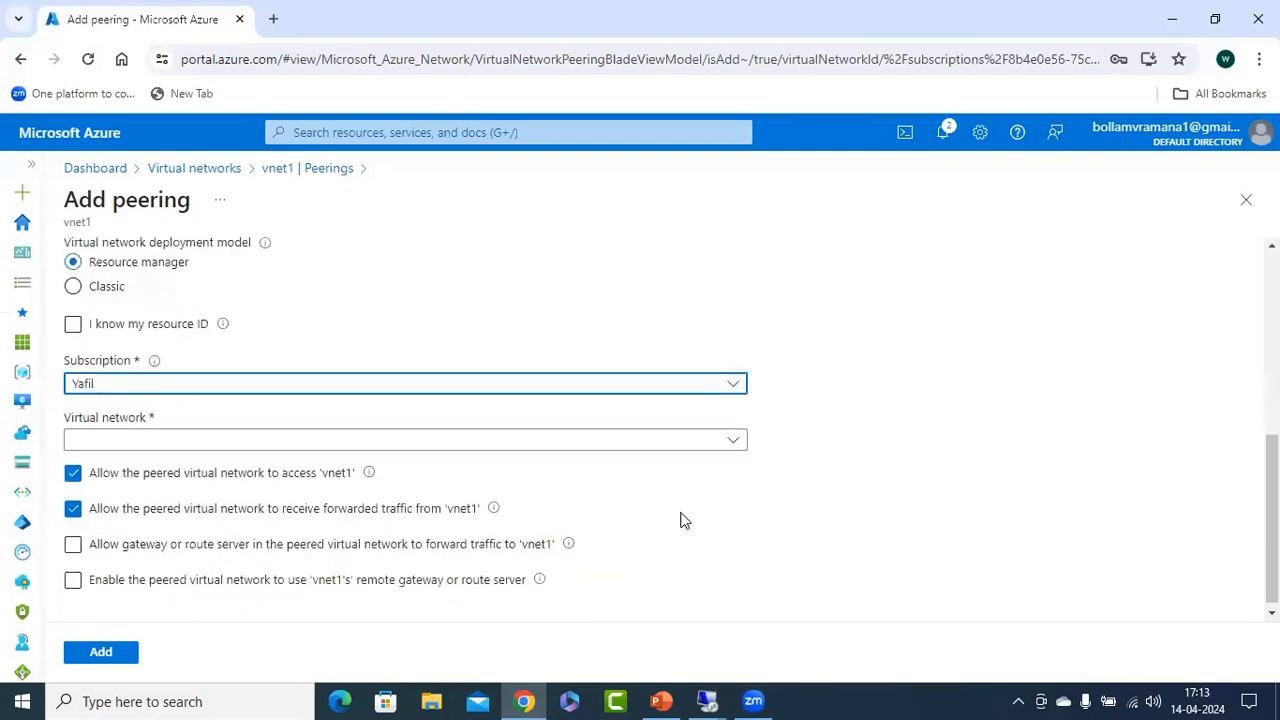
pyautogui.click(163, 442)
pyautogui.click(124, 502)
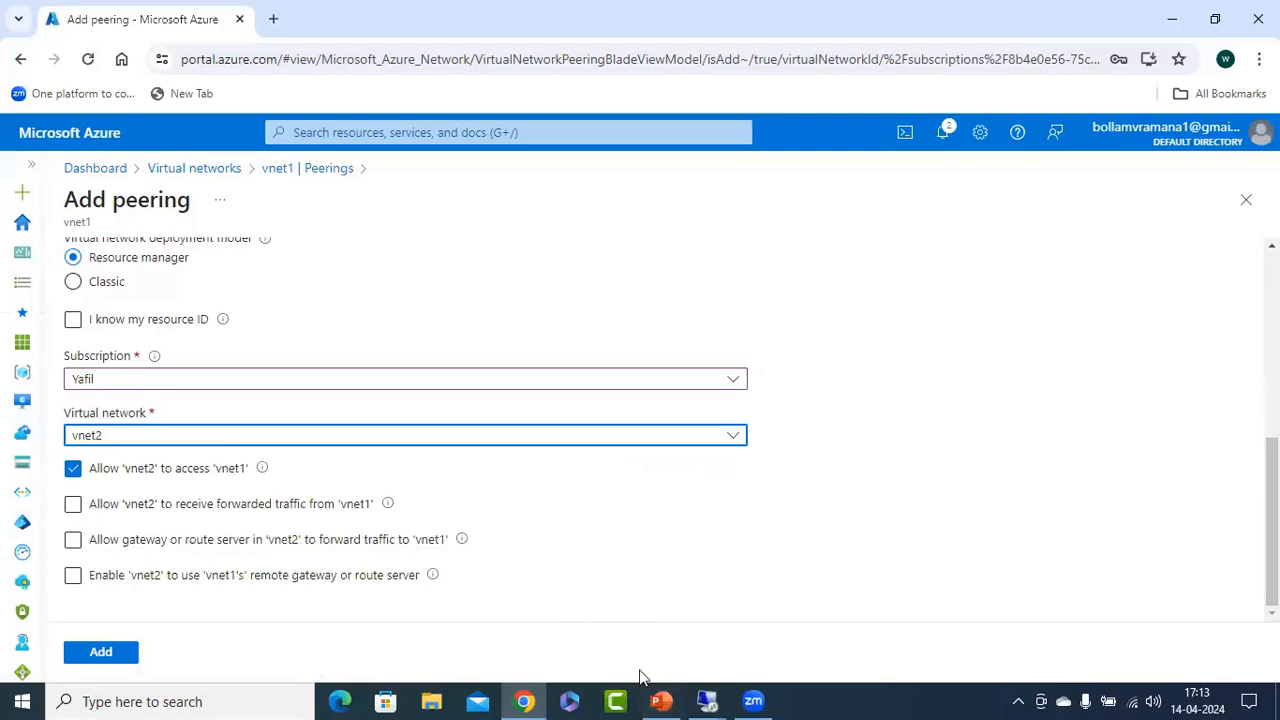
# Check the slide's diagram once more, add the vnet1 to vnet2 peering and refresh vnet1's peerings list.
pyautogui.click(661, 701)
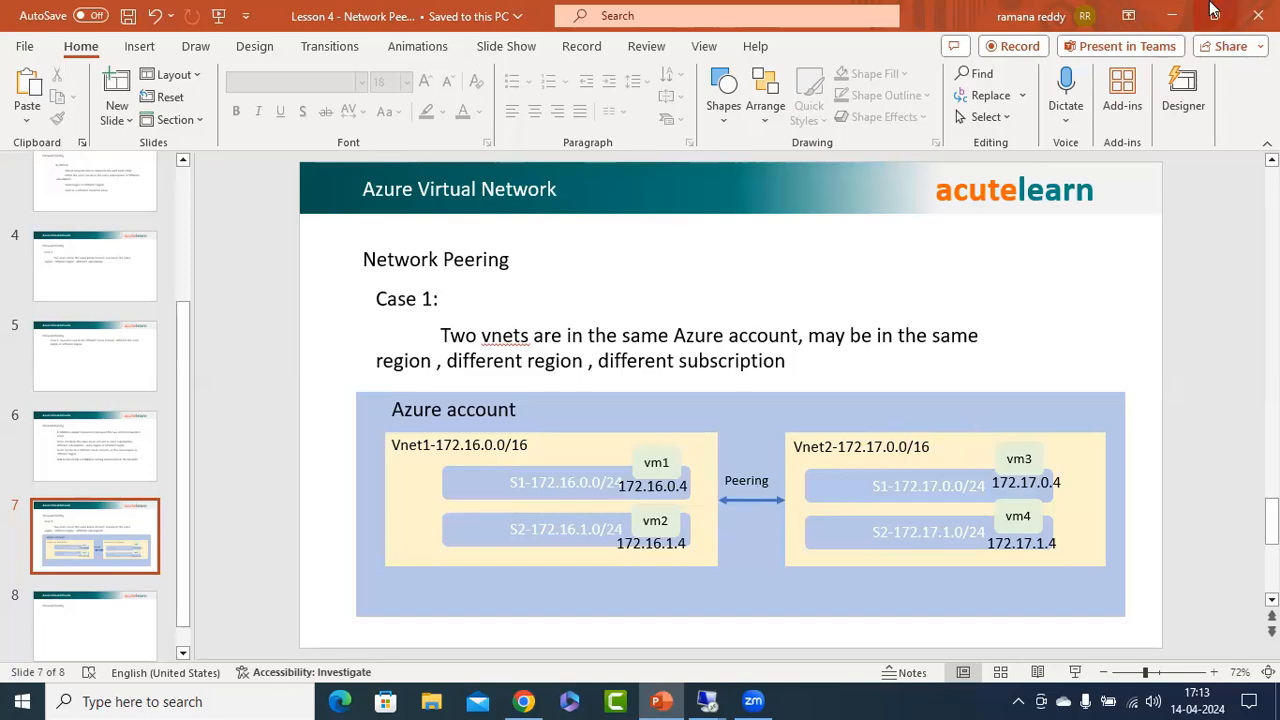
pyautogui.click(1171, 15)
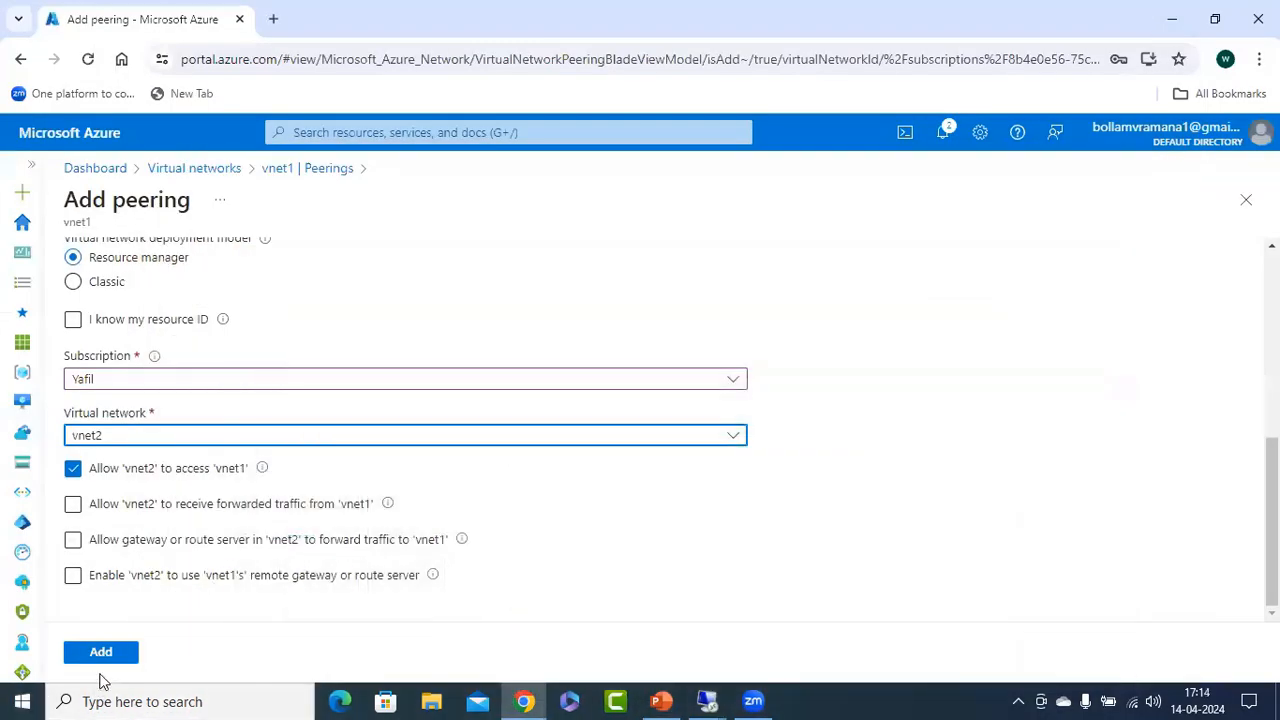
pyautogui.click(101, 652)
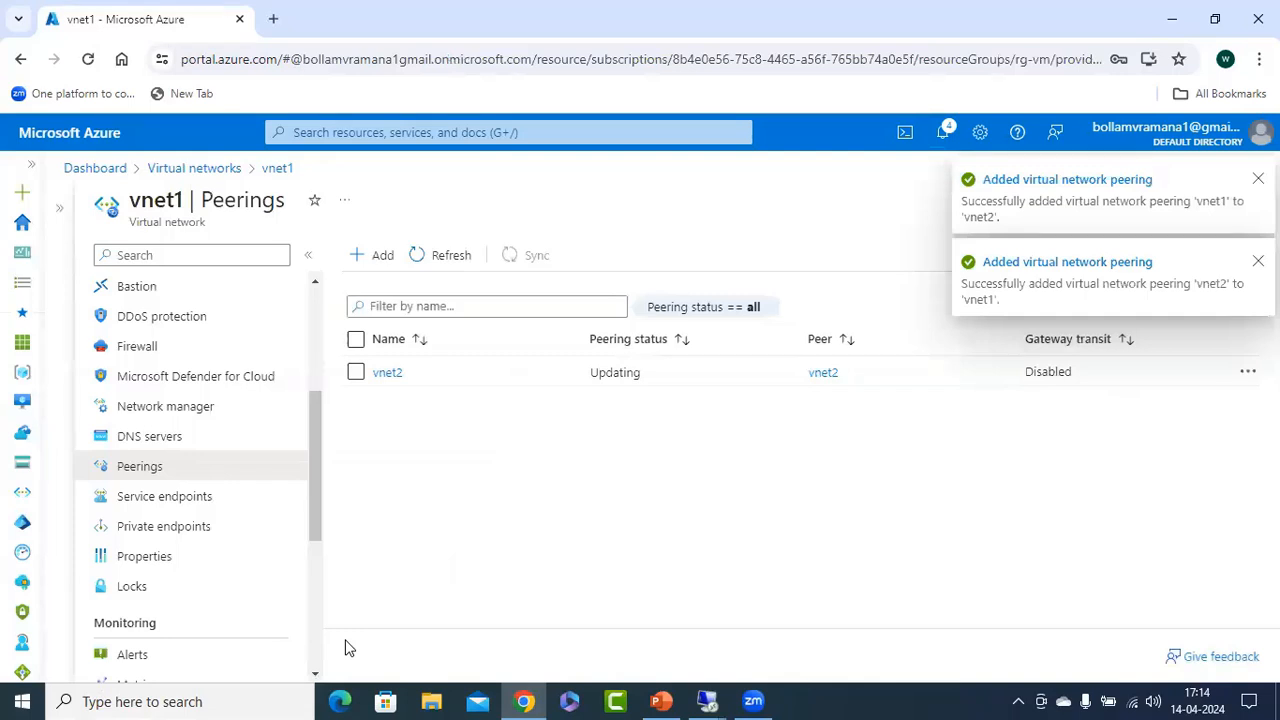
pyautogui.click(445, 256)
pyautogui.click(451, 259)
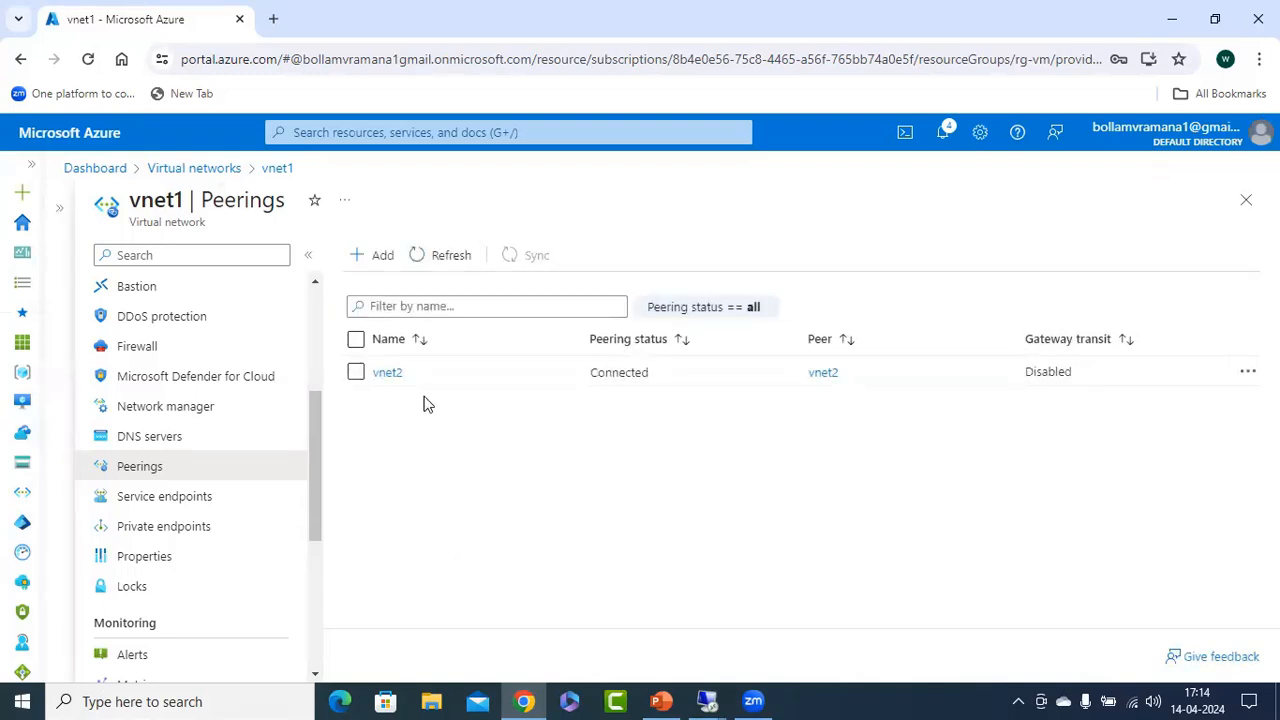
# Check the peering status on vnet2's Peerings page after refreshing it, and return to the PowerPoint slide.
pyautogui.click(1246, 199)
pyautogui.click(126, 436)
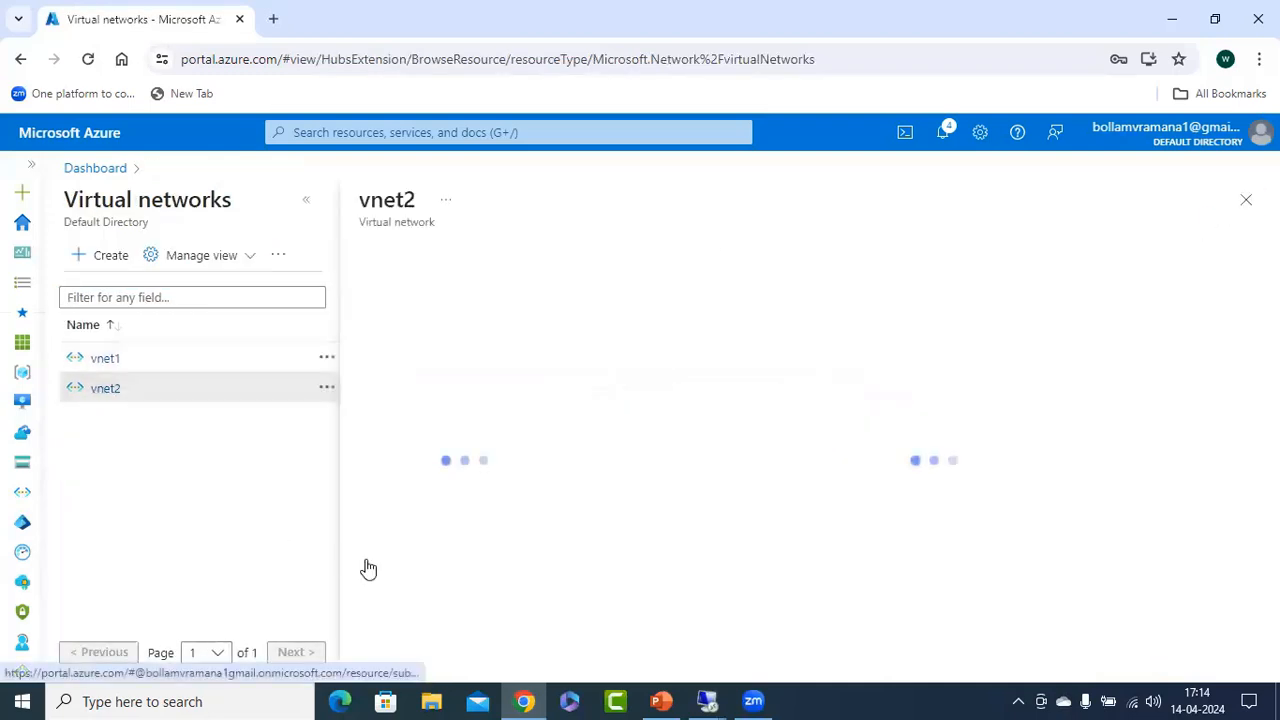
pyautogui.click(308, 203)
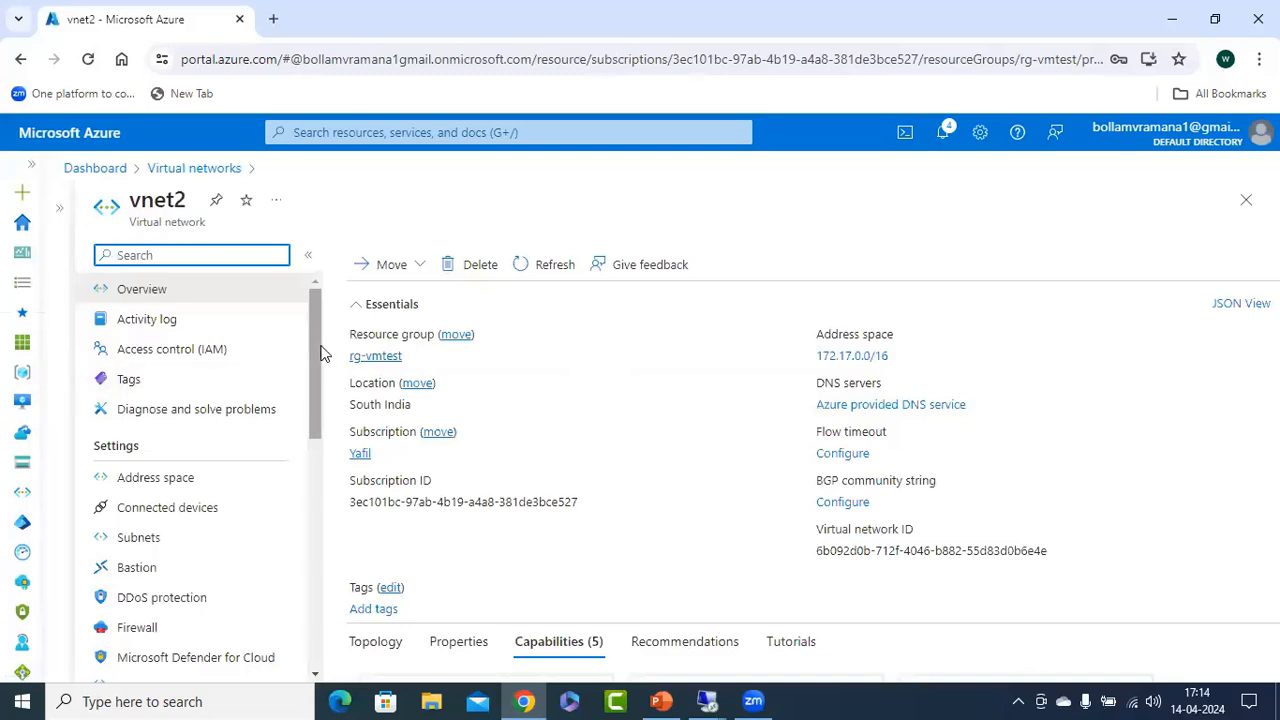
pyautogui.scroll(-1, 311, 427)
pyautogui.scroll(-2, 311, 427)
pyautogui.click(145, 451)
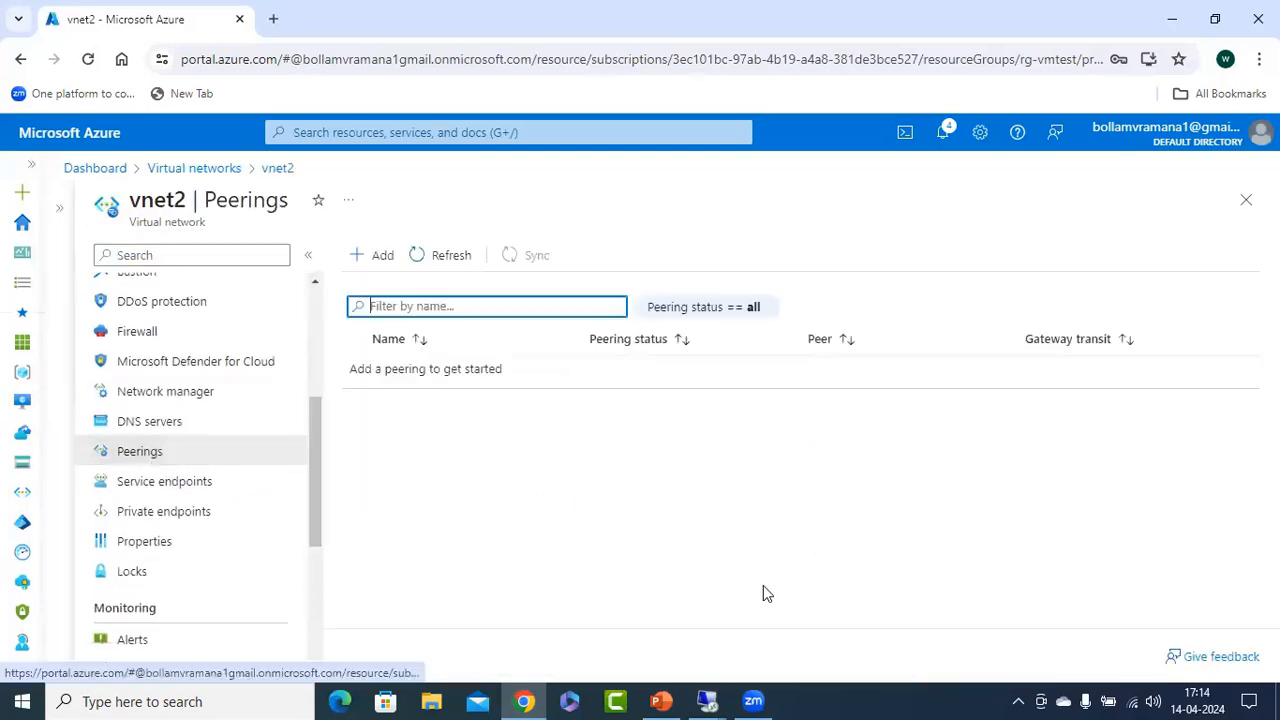
pyautogui.click(453, 262)
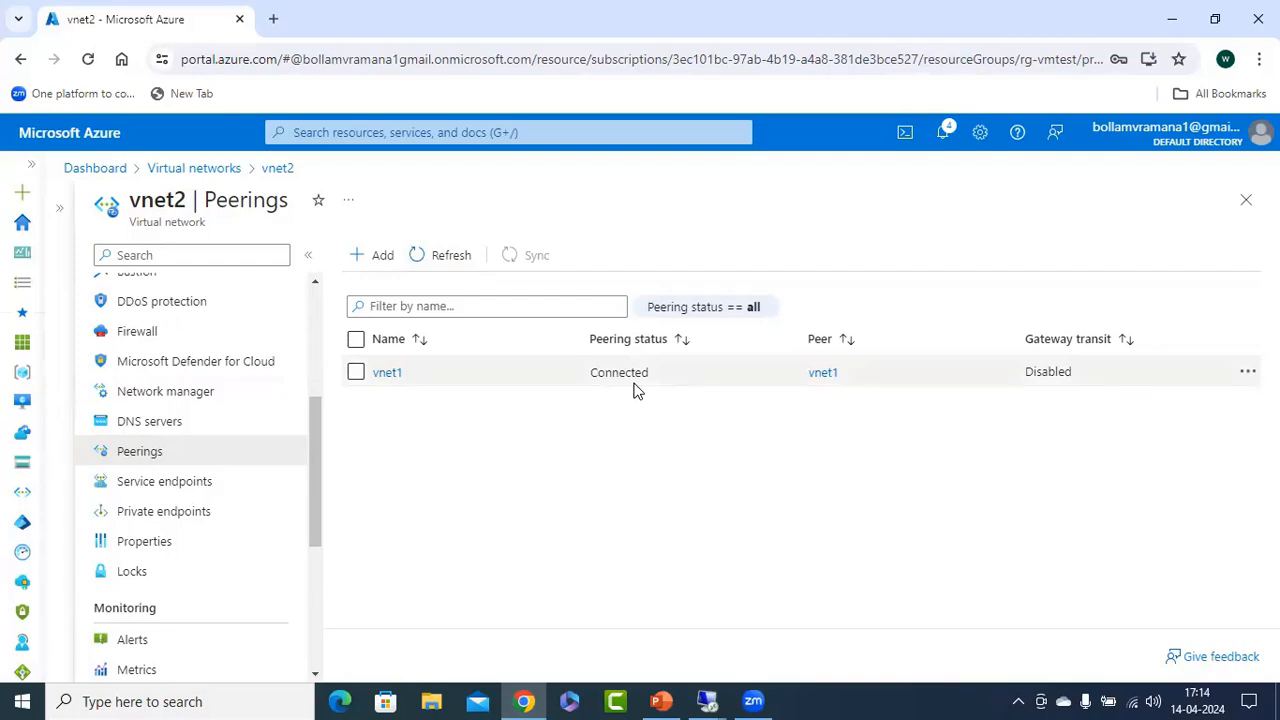
pyautogui.click(668, 700)
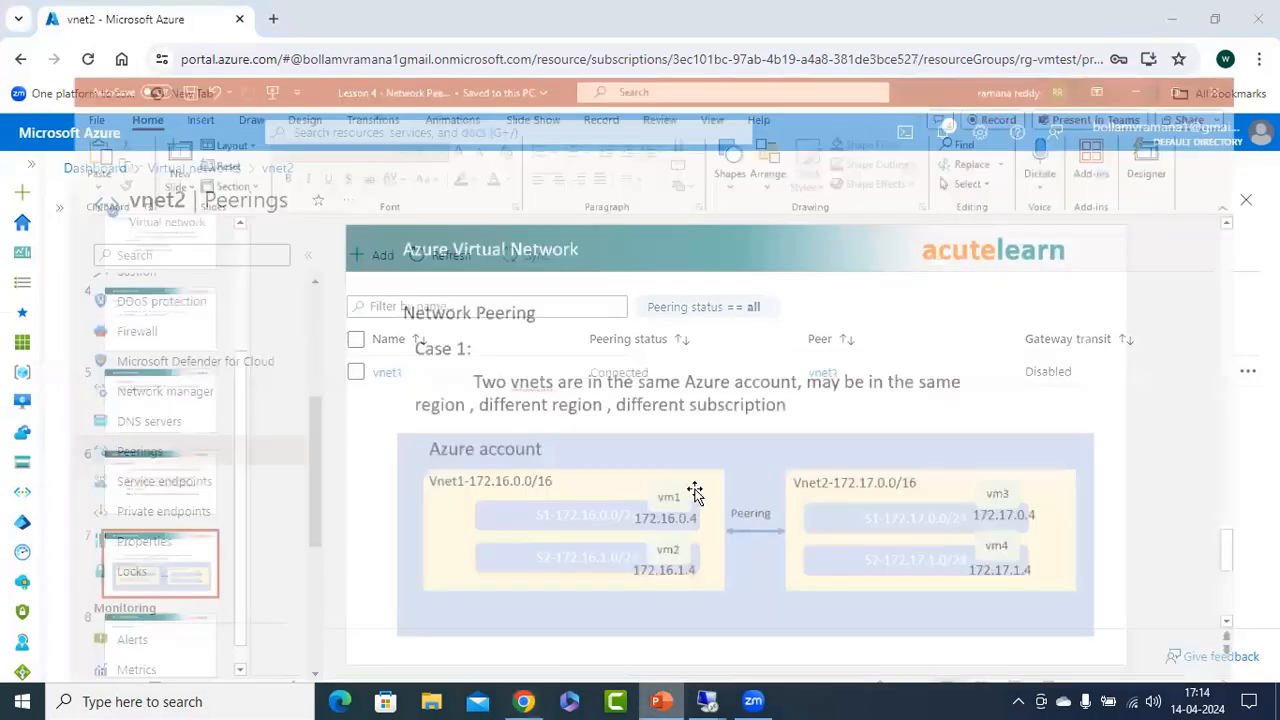
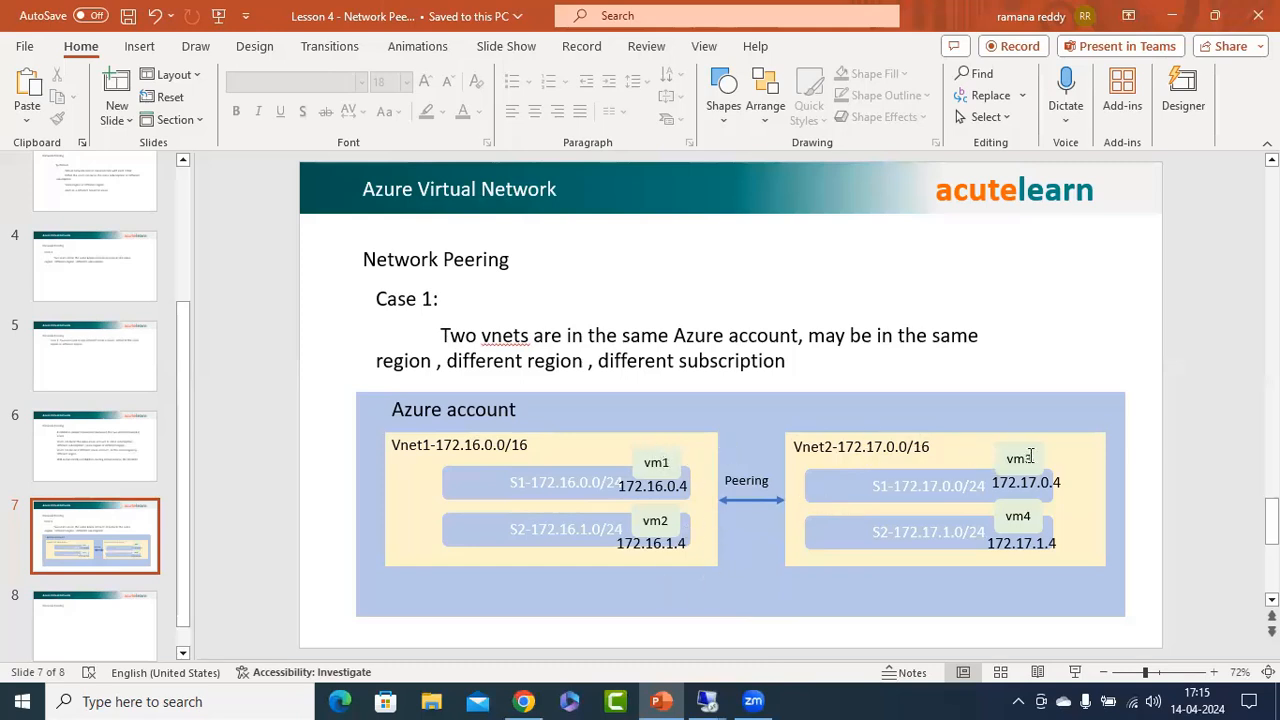
# Switch to vm1's Remote Desktop session at 20.235.143.9 and ping vm4 at 172.17.1.4 again.
pyautogui.moveTo(707, 701)
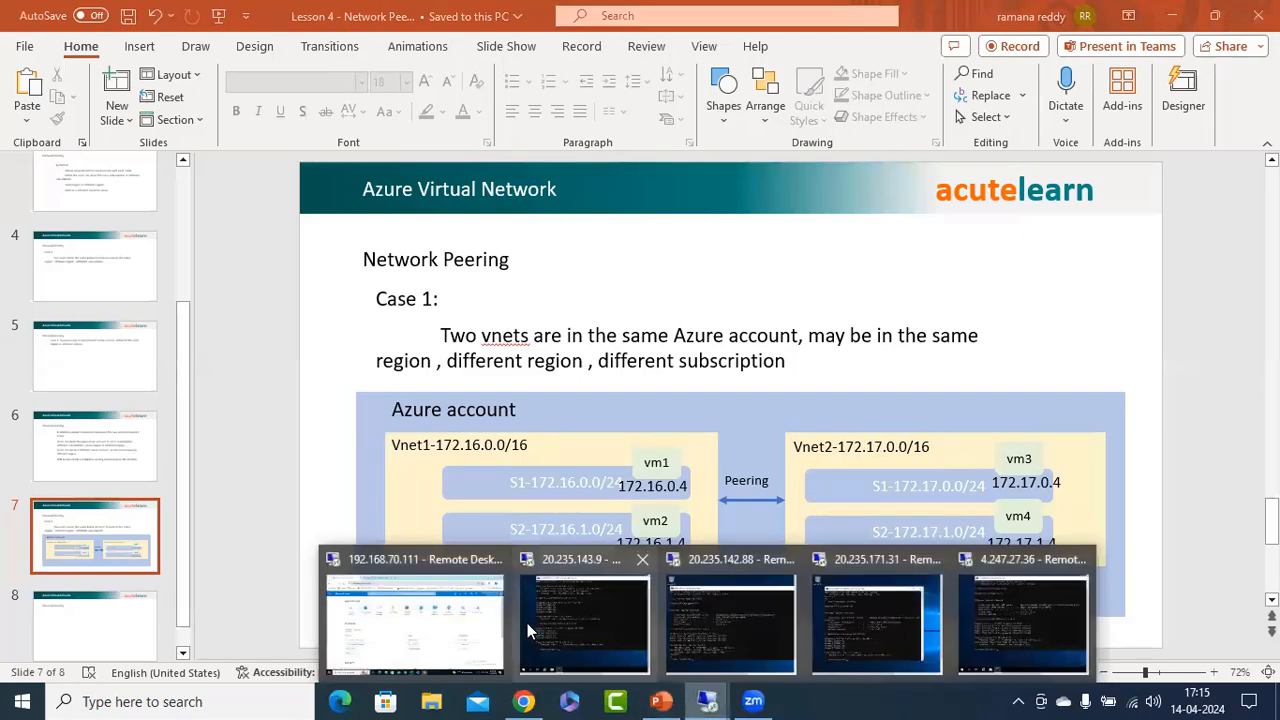
pyautogui.click(588, 646)
pyautogui.click(653, 388)
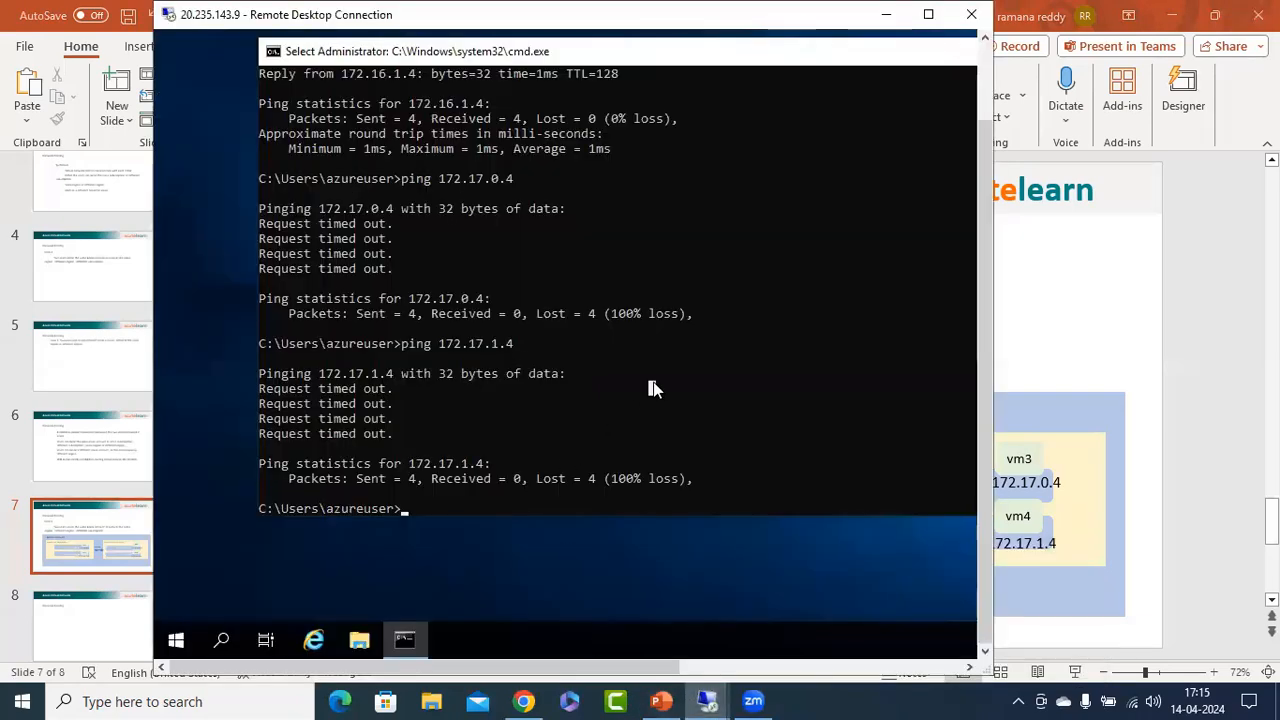
pyautogui.press('Up')
pyautogui.press('Return')
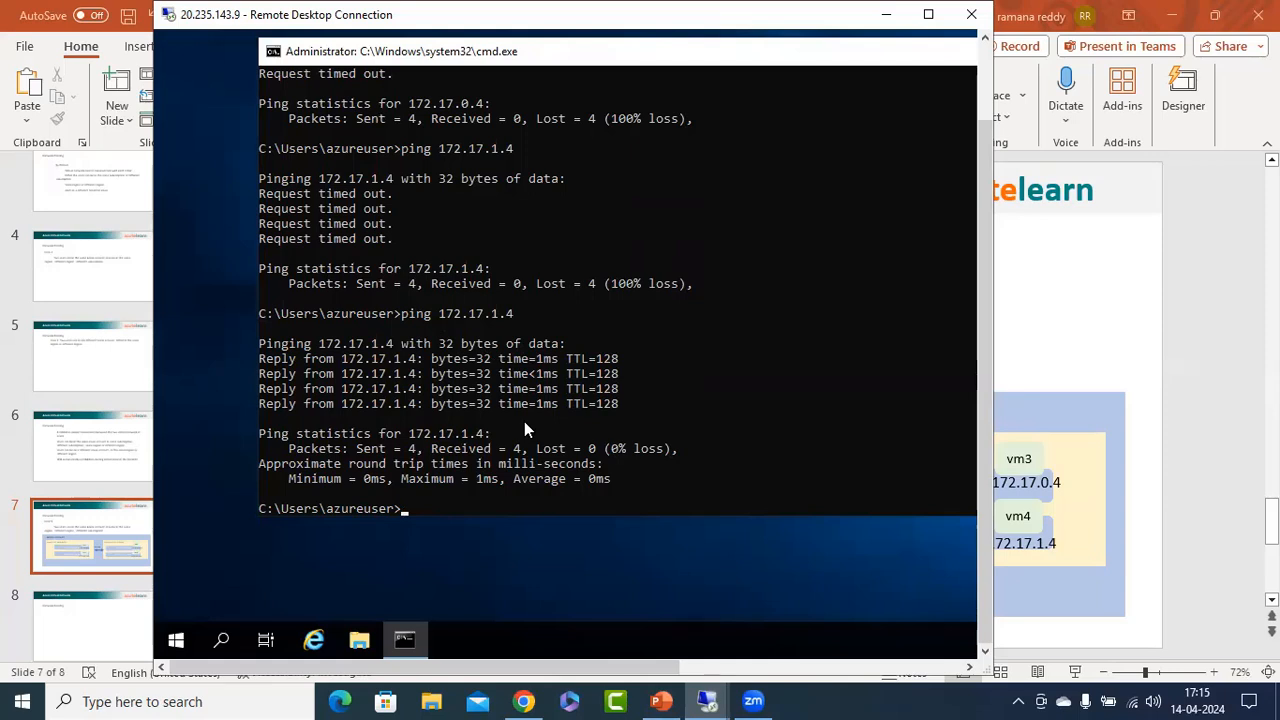
# Ping vm3 at 172.17.0.4 from vm1's command prompt.
pyautogui.press('Up')
pyautogui.press('BackSpace')
pyautogui.press('BackSpace')
pyautogui.press('BackSpace')
pyautogui.write('0.4')
pyautogui.press('Return')
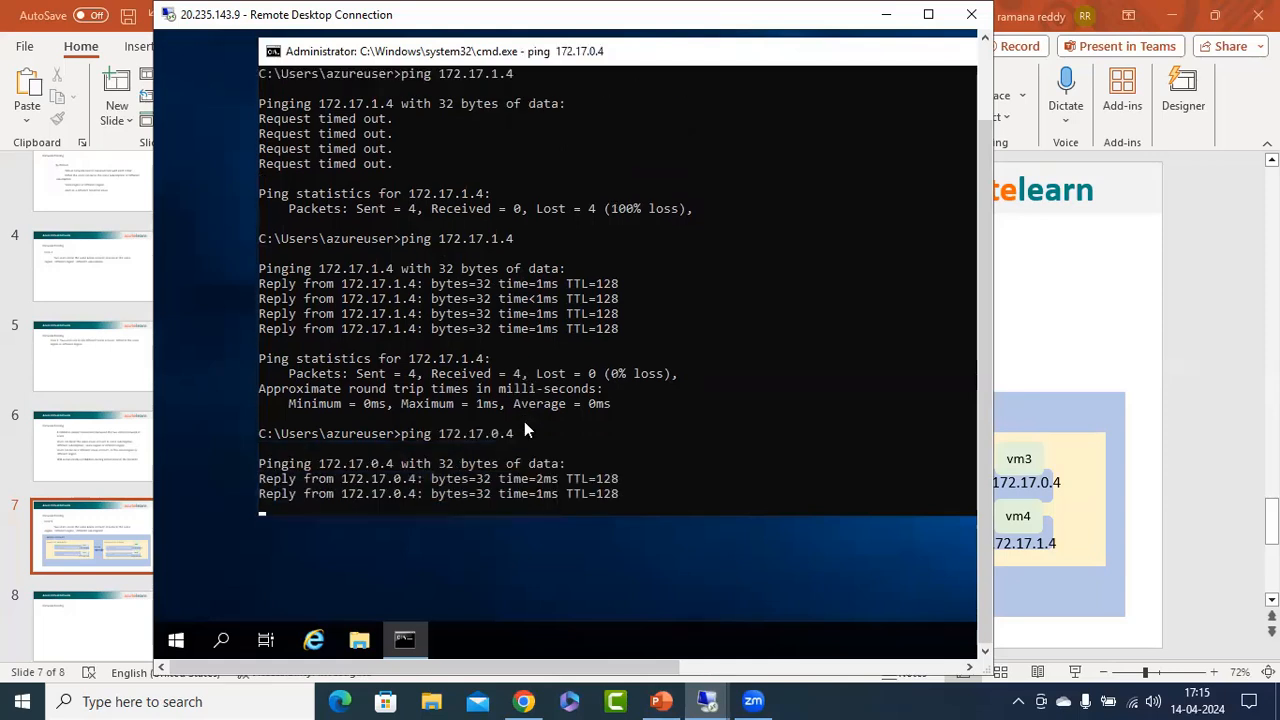
# Check the slide's diagram, and ping vm1 at 172.16.0.4 again from vm3's Remote Desktop session at 20.235.171.31.
pyautogui.moveTo(708, 700)
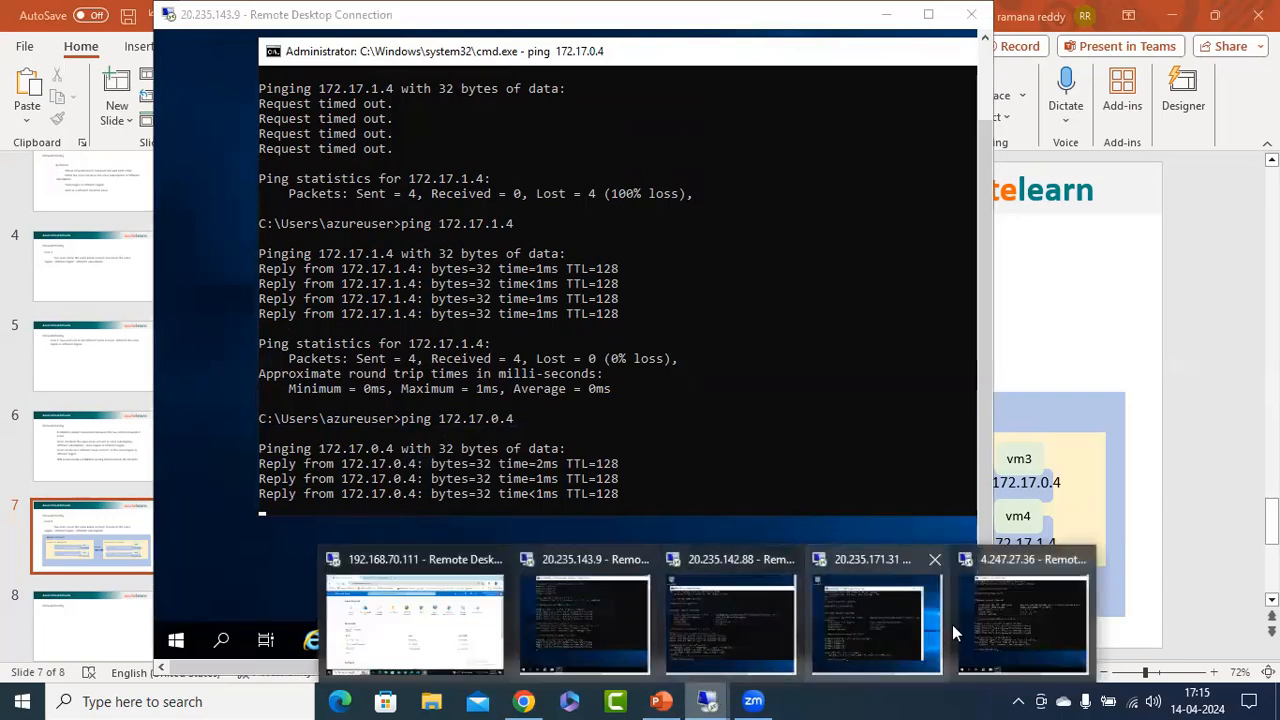
pyautogui.click(895, 612)
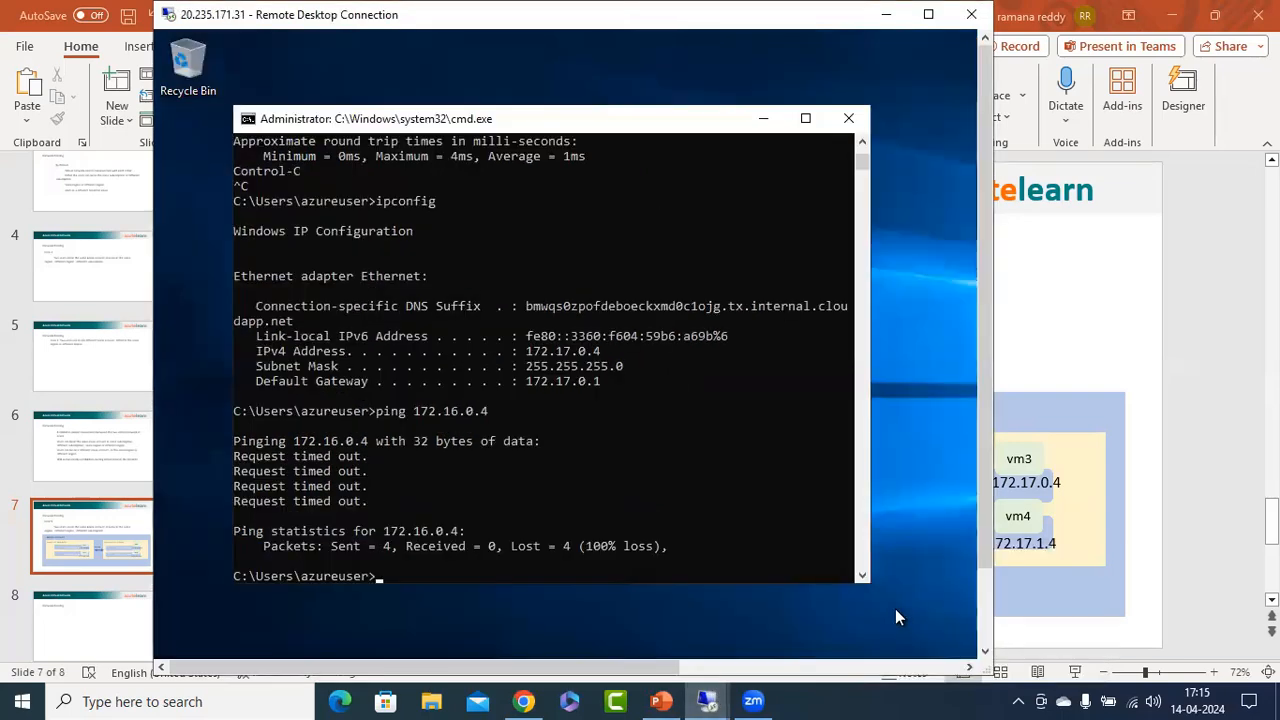
pyautogui.click(1248, 311)
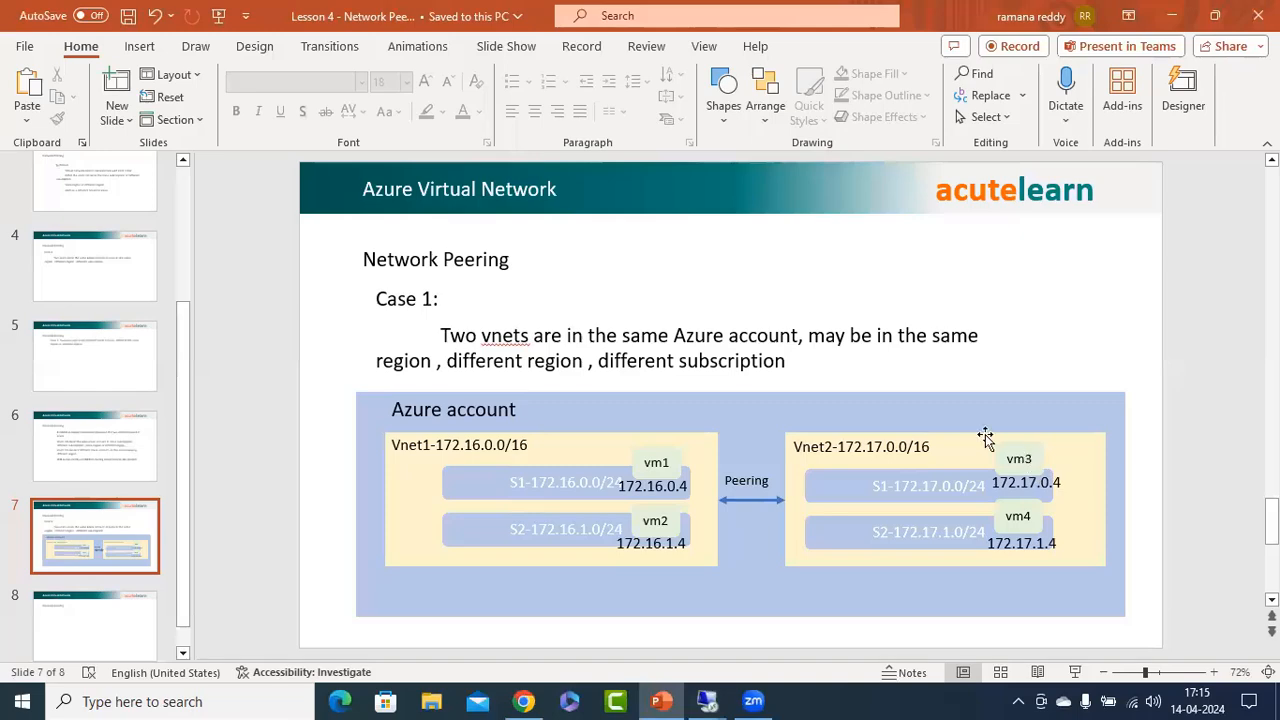
pyautogui.moveTo(720, 697)
pyautogui.click(857, 640)
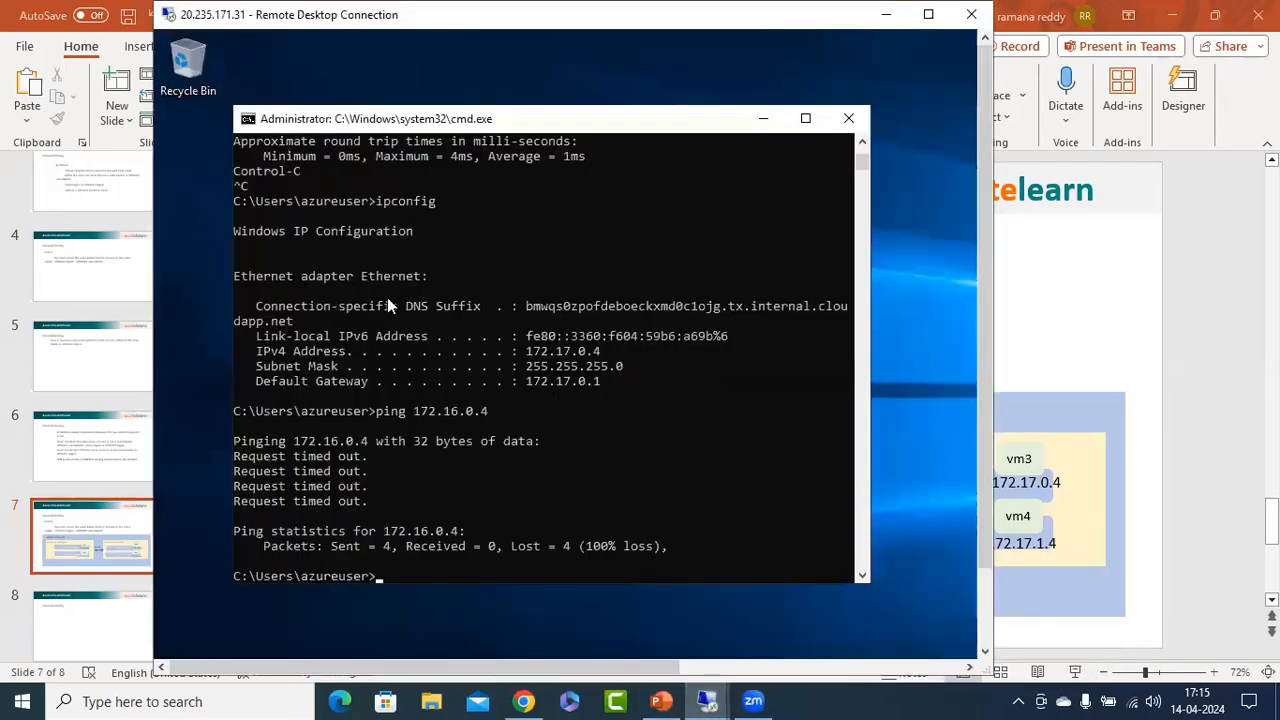
pyautogui.press('Up')
pyautogui.press('Return')
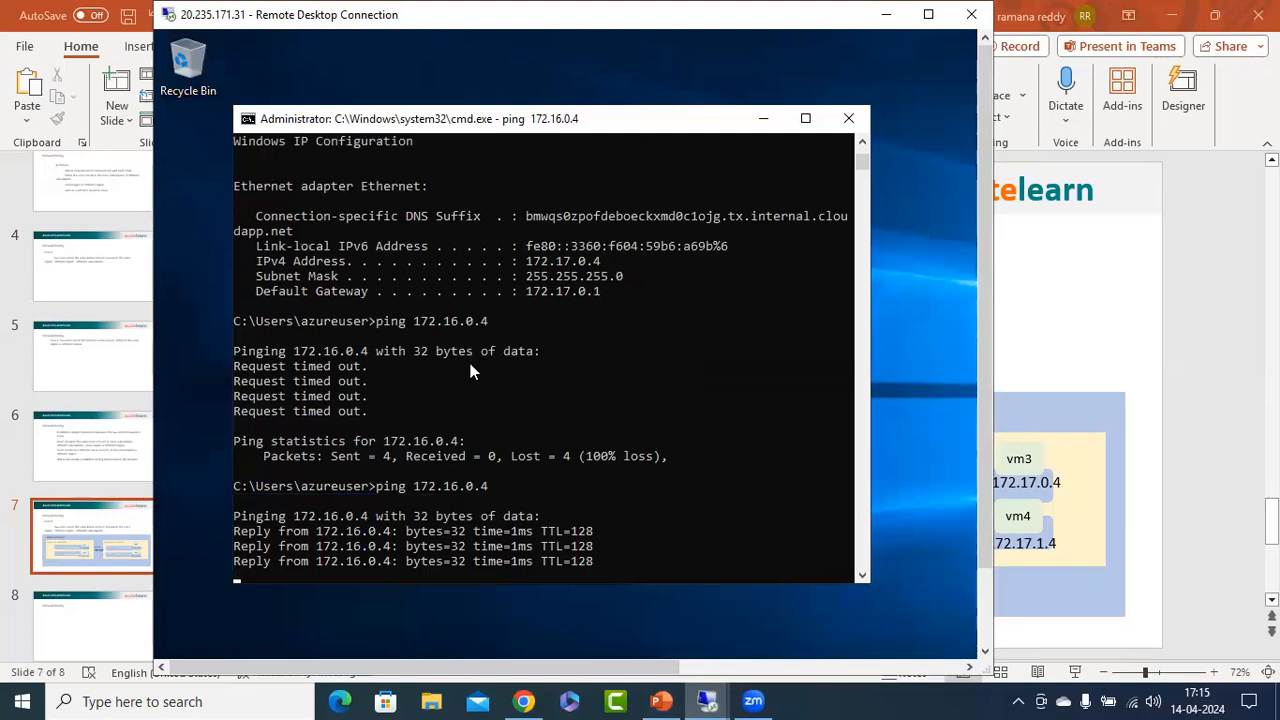
# Ping vm2 at 172.16.1.4 from vm3's command prompt and return to the PowerPoint slide.
pyautogui.press('Up')
pyautogui.press('Left')
pyautogui.press('Left')
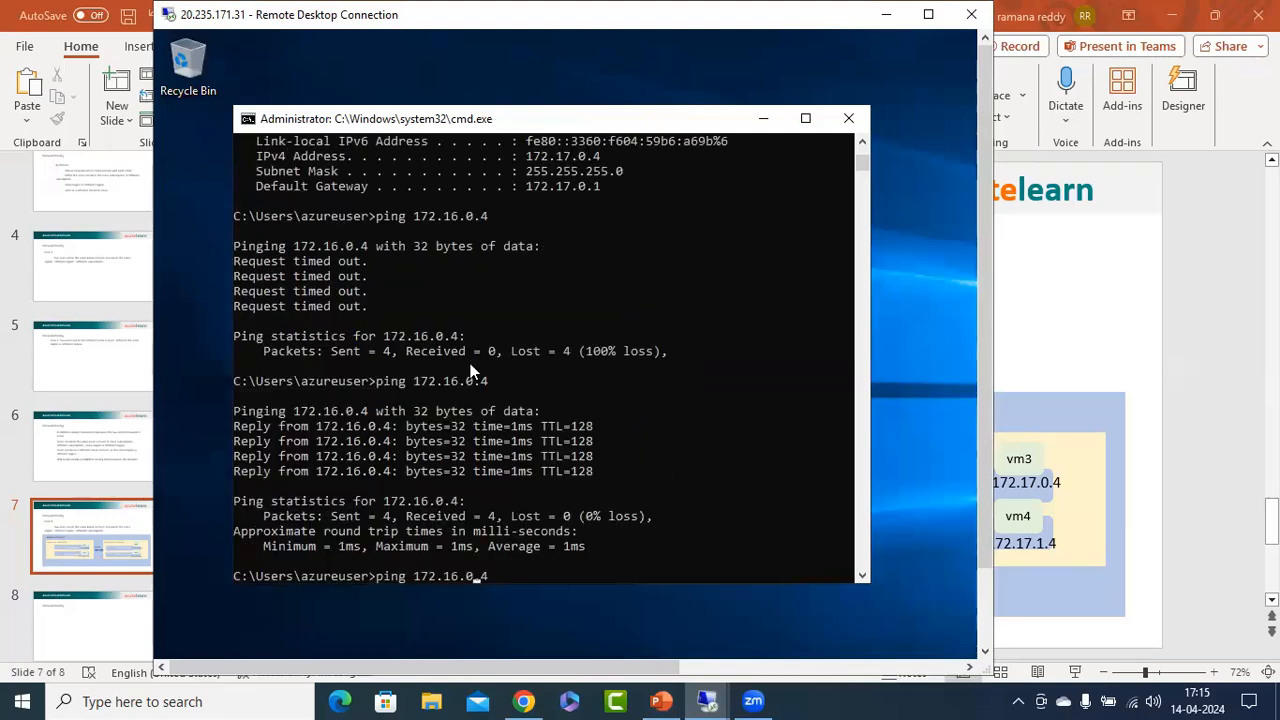
pyautogui.press('BackSpace')
pyautogui.write('1')
pyautogui.press('Return')
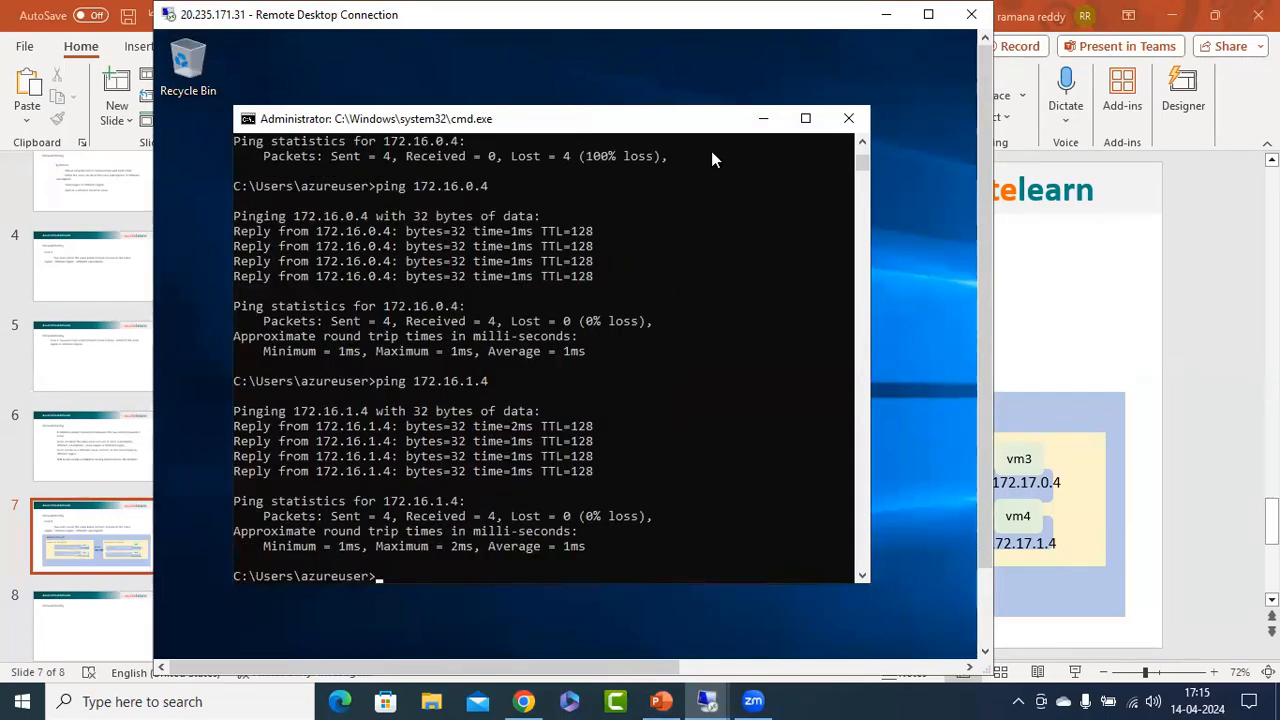
pyautogui.click(885, 14)
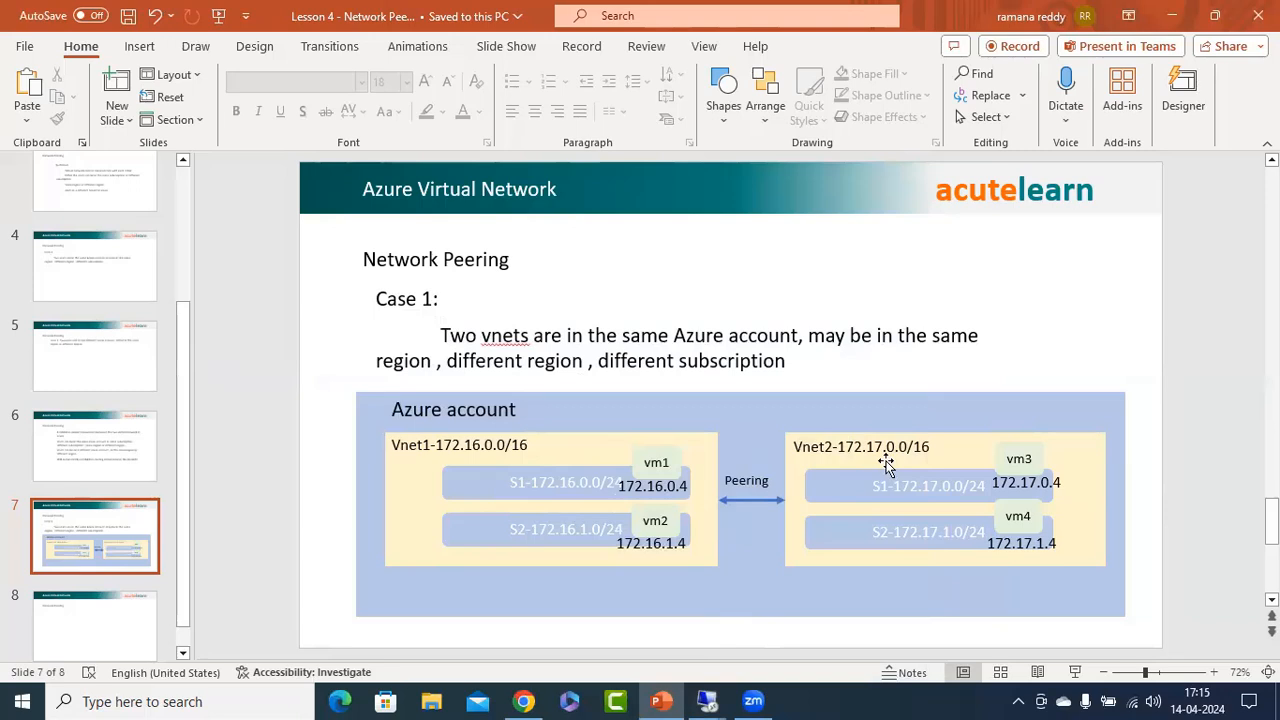
# Copy the Case 2 network peering slide (slide 5) and paste it directly after the Case 1 diagram on slide 7.
pyautogui.click(82, 362)
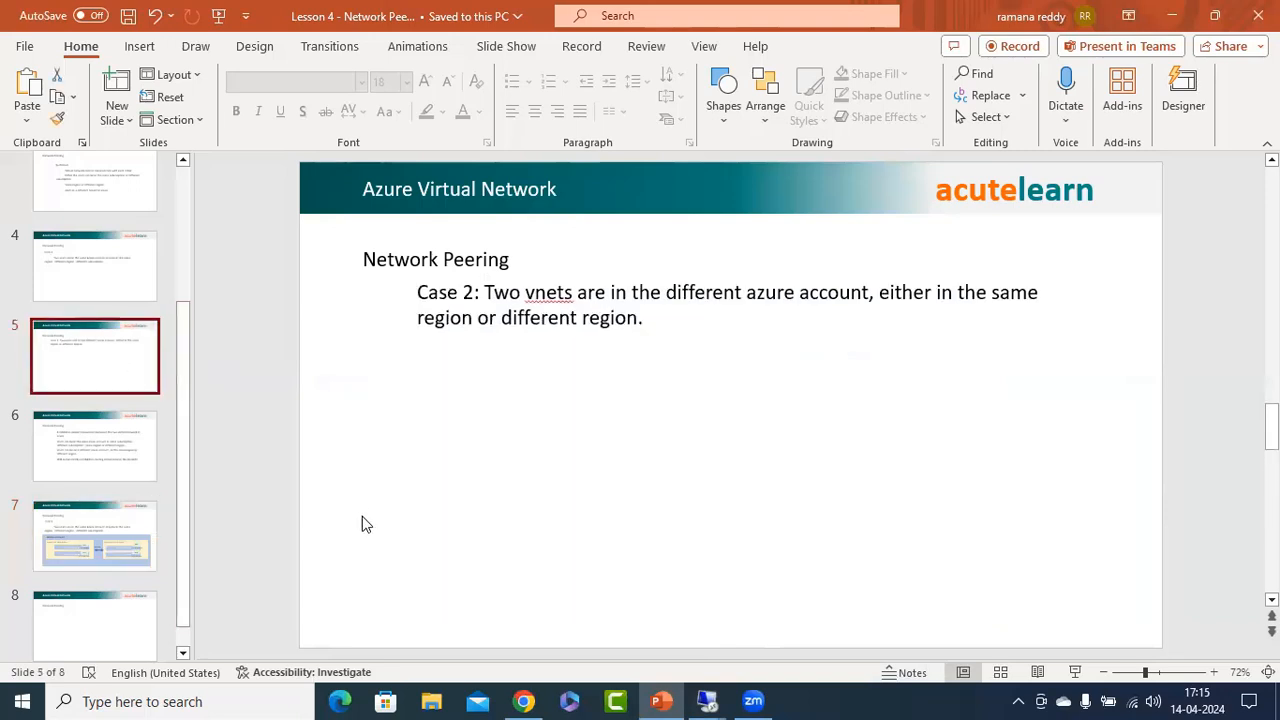
pyautogui.click(132, 557)
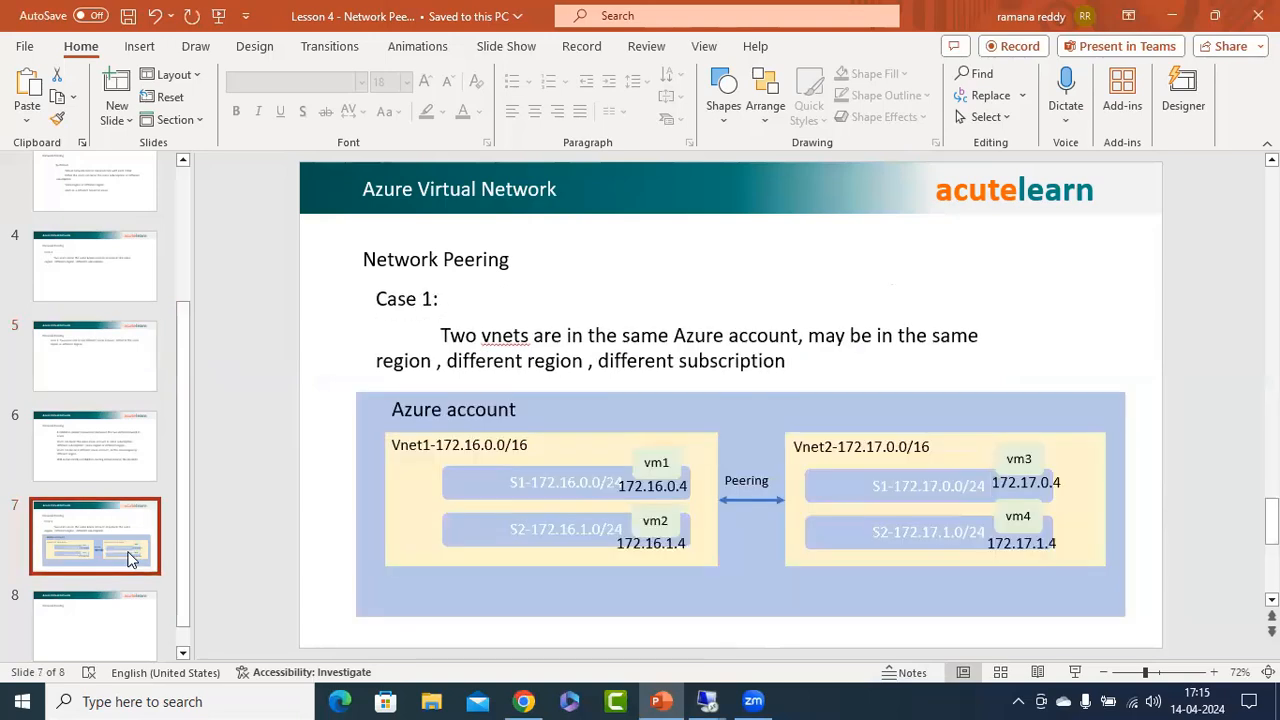
pyautogui.hotkey('ctrl', 'v')
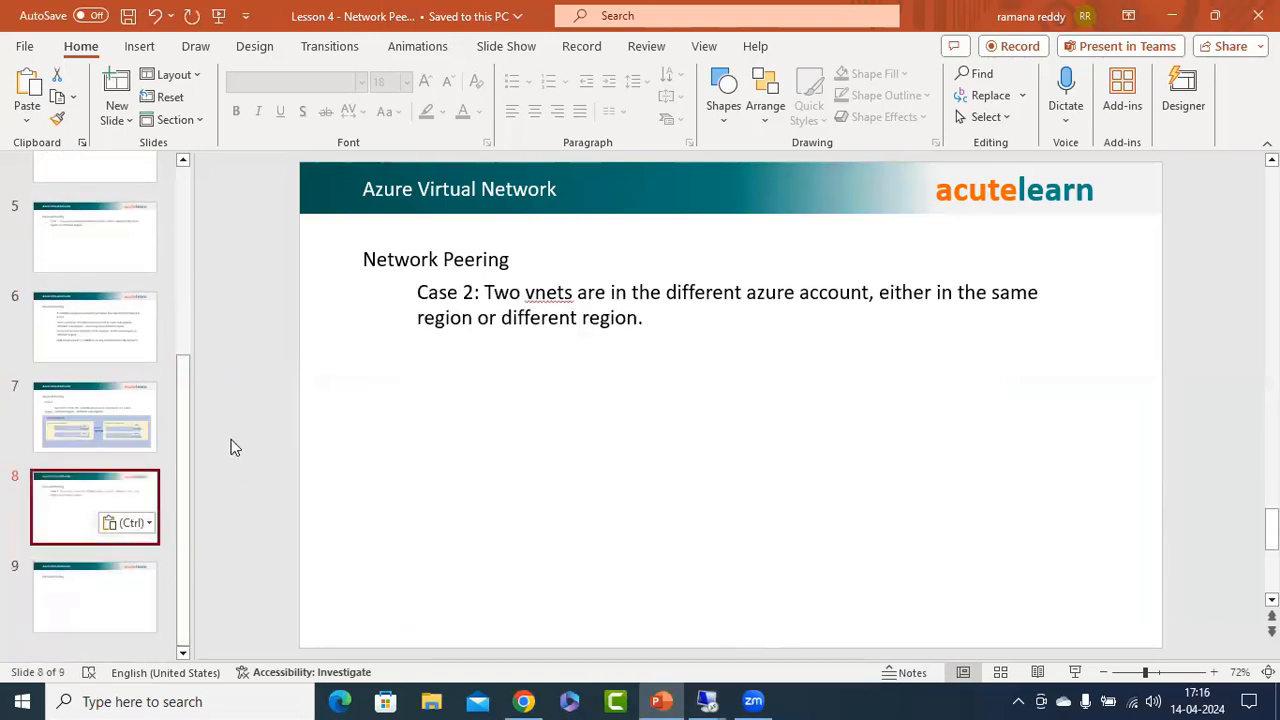
pyautogui.click(330, 418)
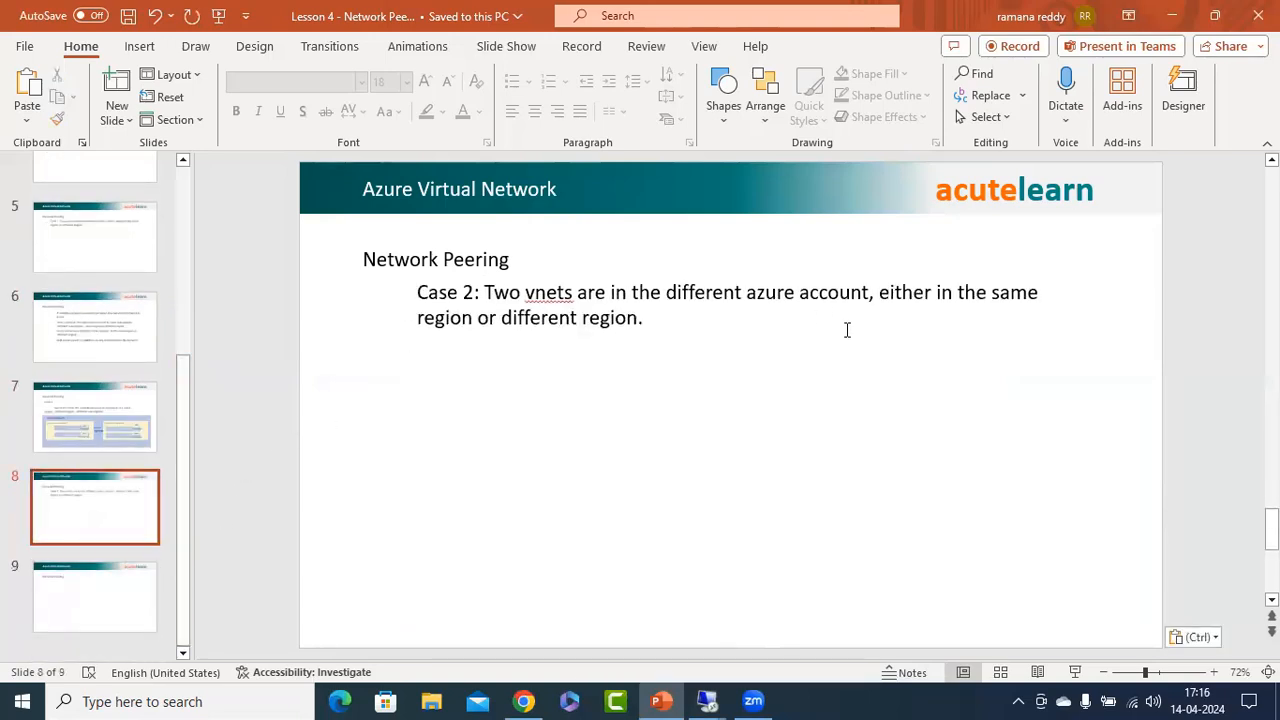
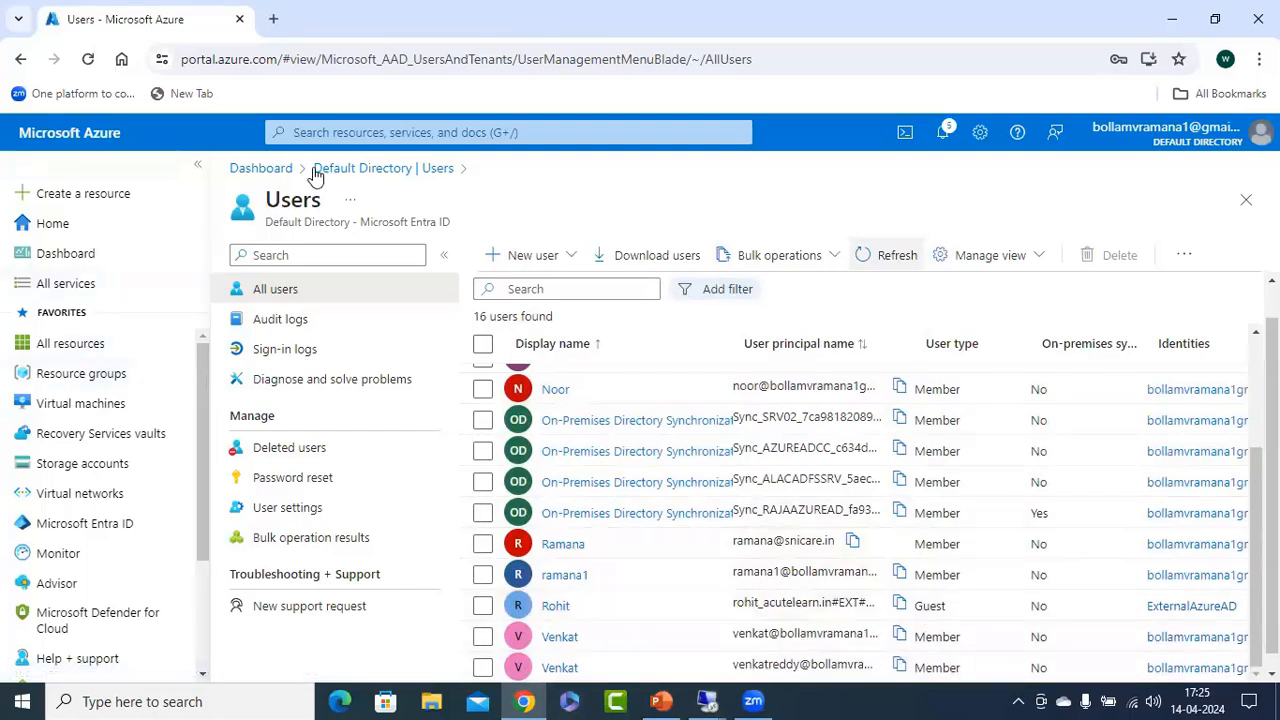
# Open the role assignments in the access control (IAM) settings of the virtual network vnet1.
pyautogui.click(444, 130)
pyautogui.click(410, 405)
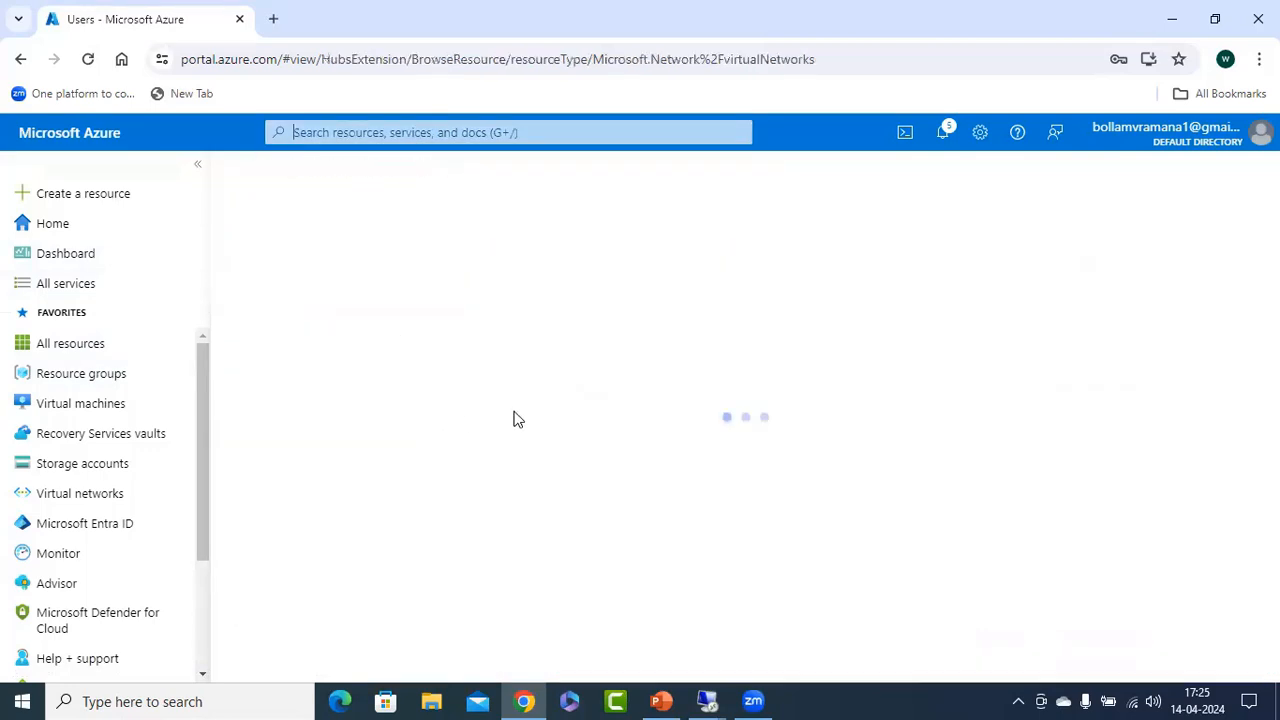
pyautogui.click(195, 167)
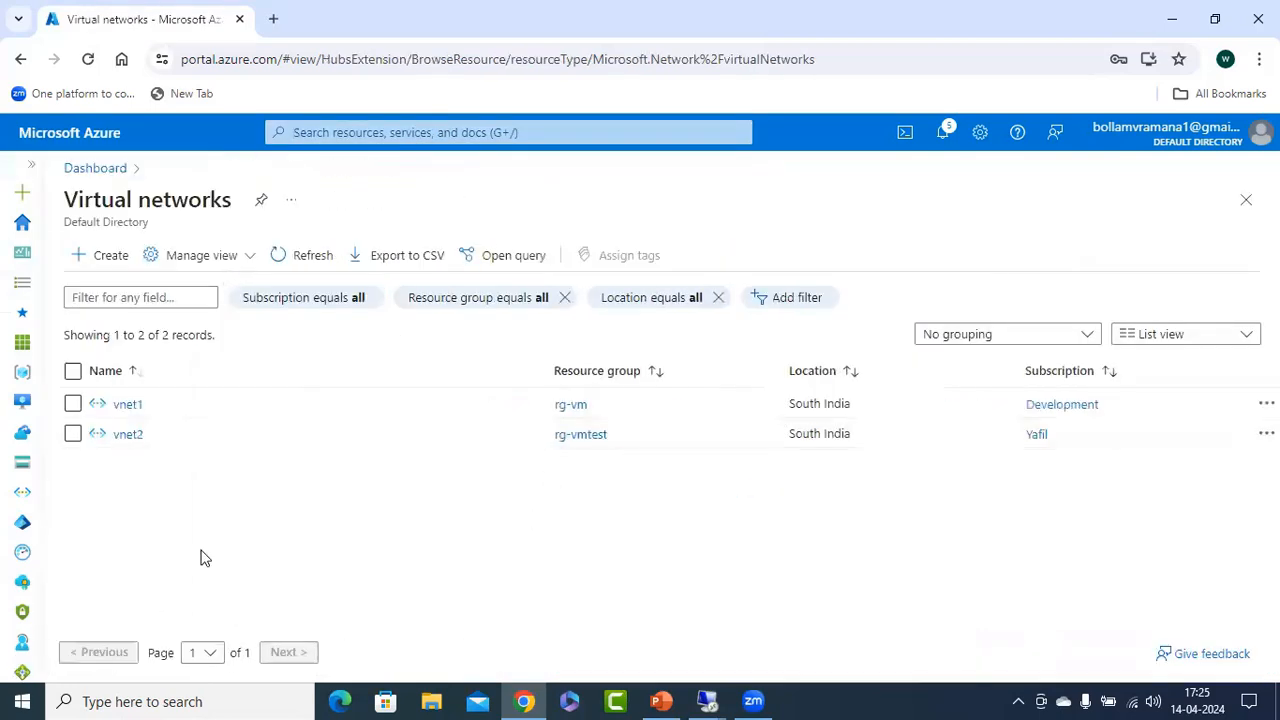
pyautogui.click(128, 405)
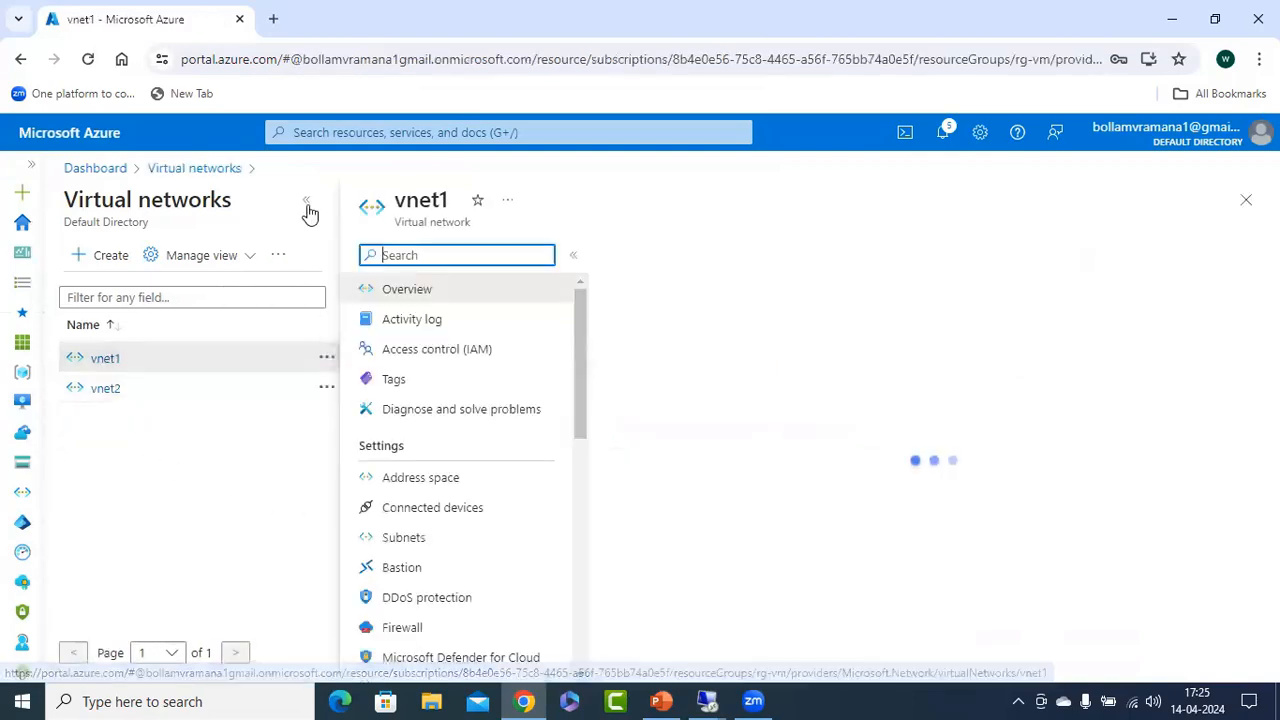
pyautogui.click(308, 205)
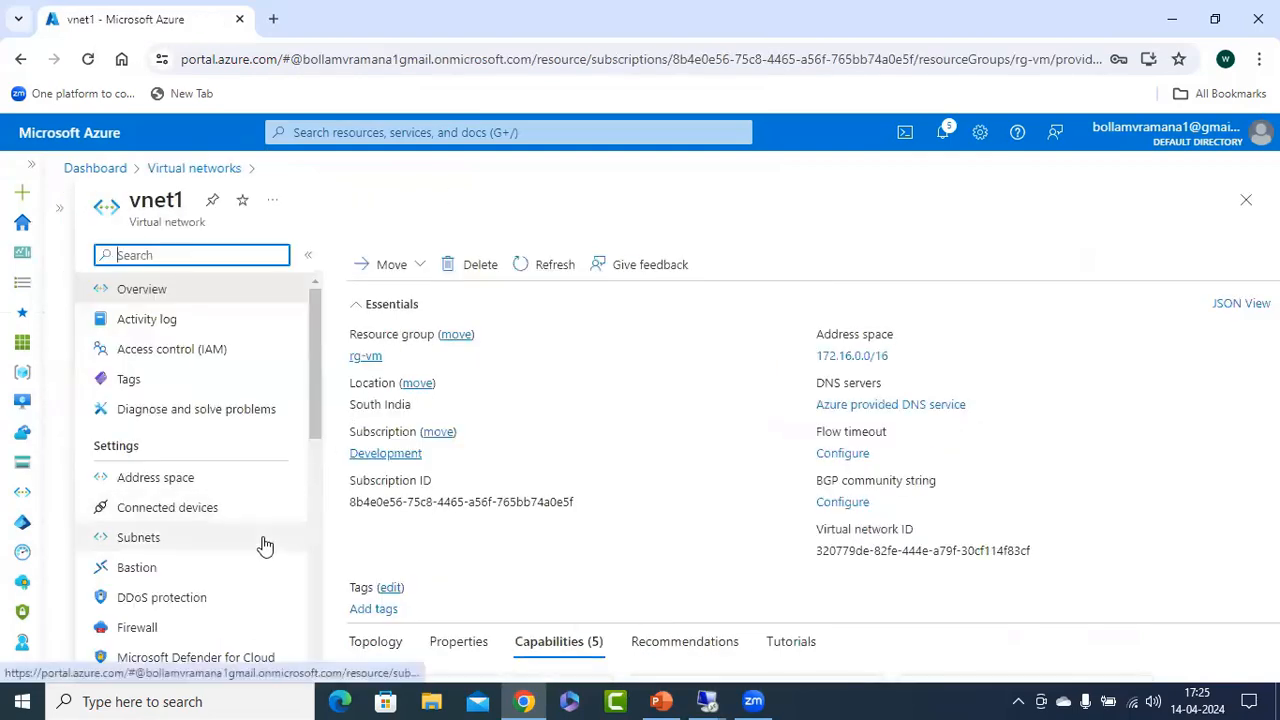
pyautogui.click(176, 352)
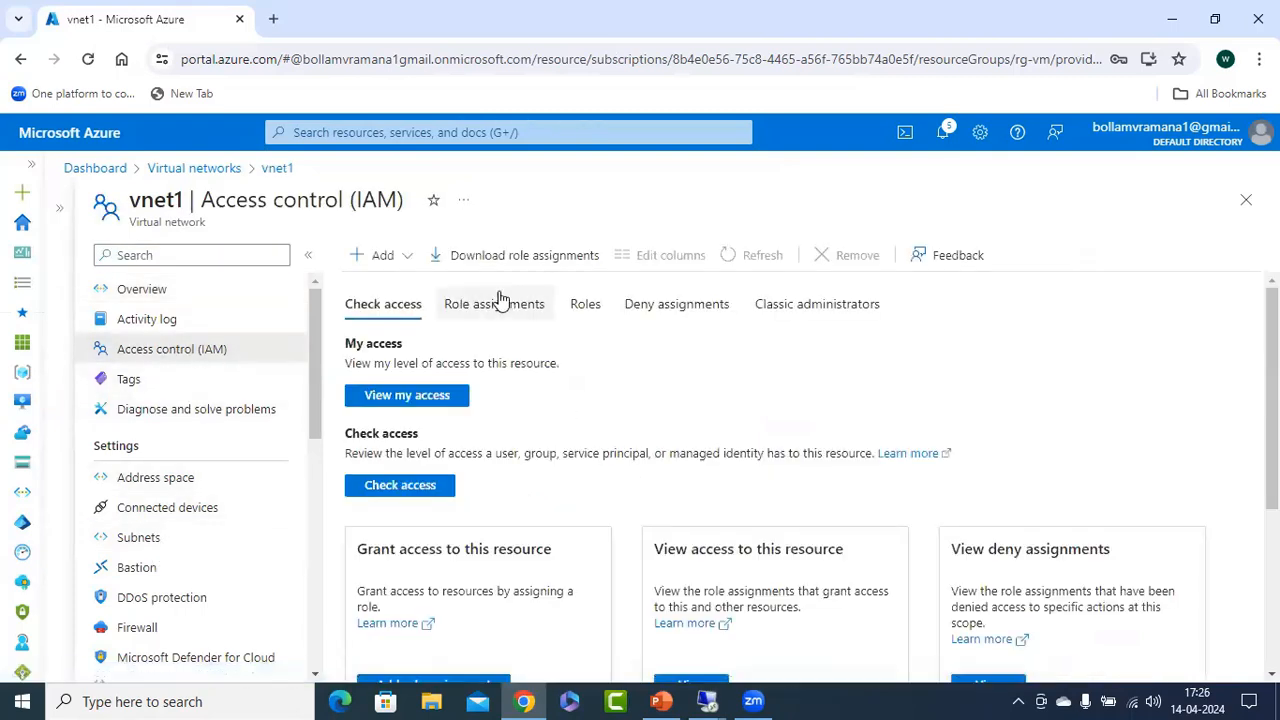
pyautogui.click(502, 308)
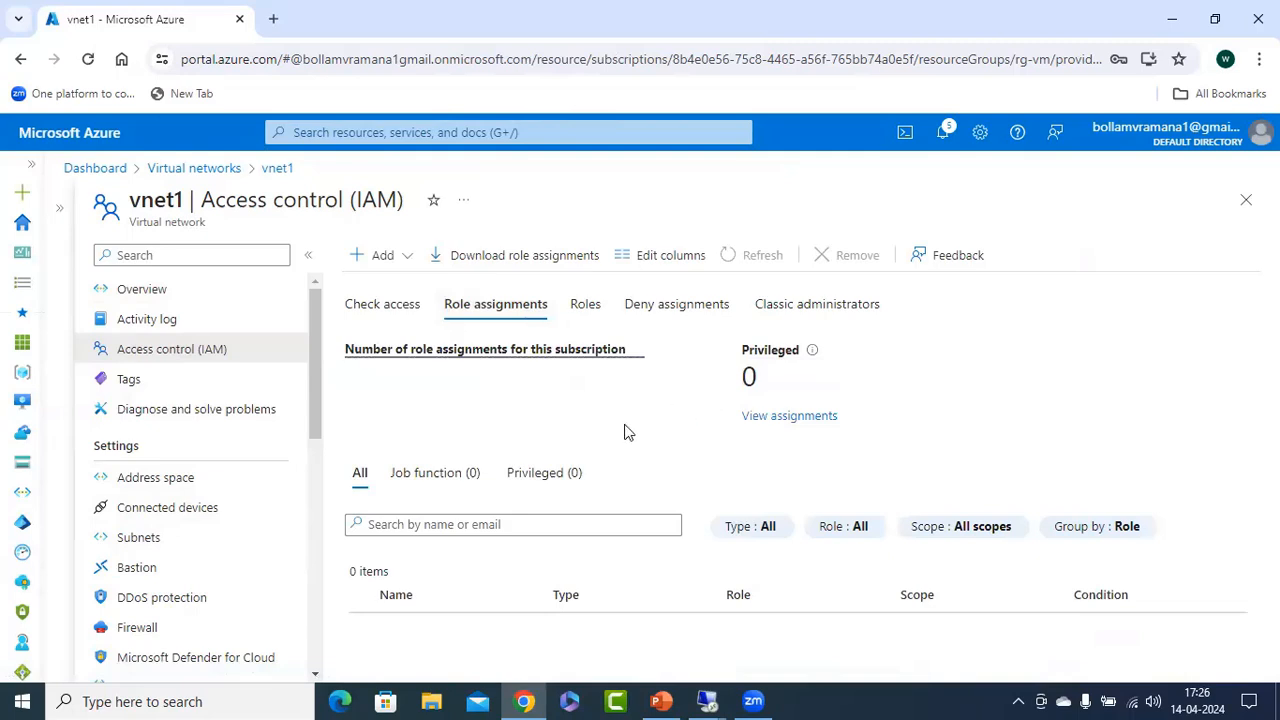
# Start a new role assignment on vnet1, searching for "network" and choosing the Network Contributor role.
pyautogui.click(383, 257)
pyautogui.click(400, 287)
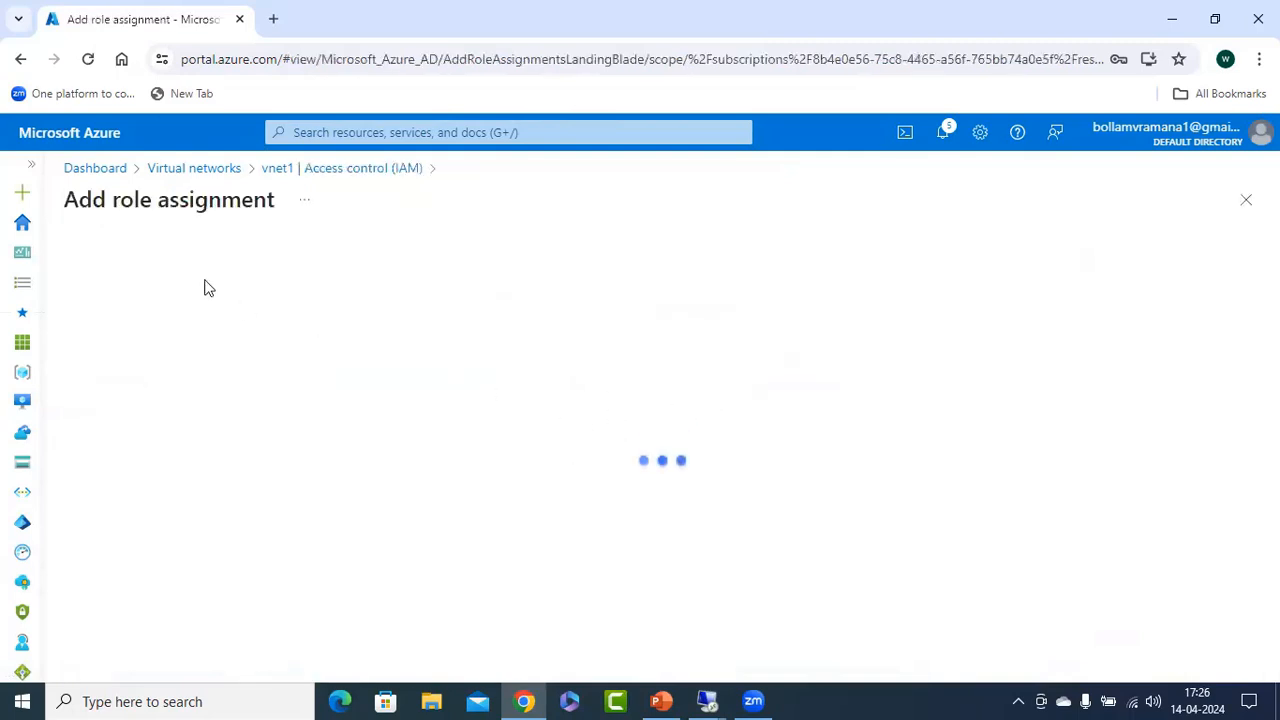
pyautogui.click(168, 432)
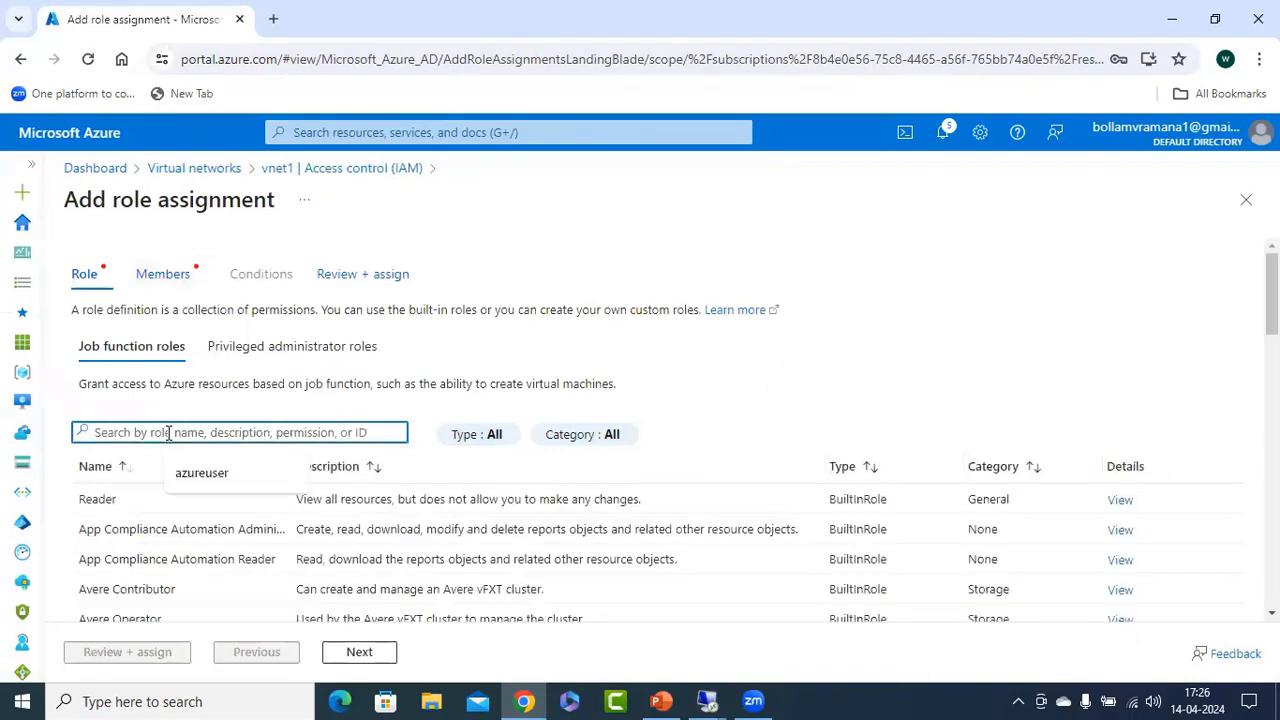
pyautogui.write('network')
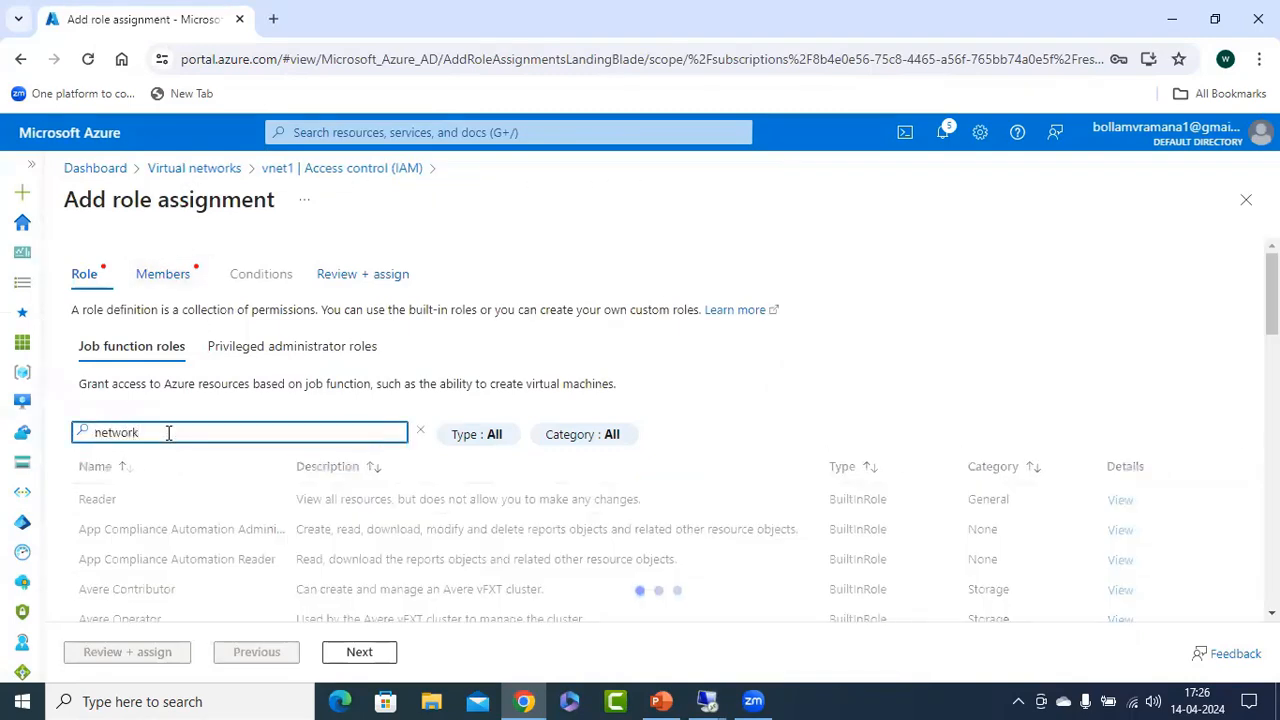
pyautogui.click(139, 566)
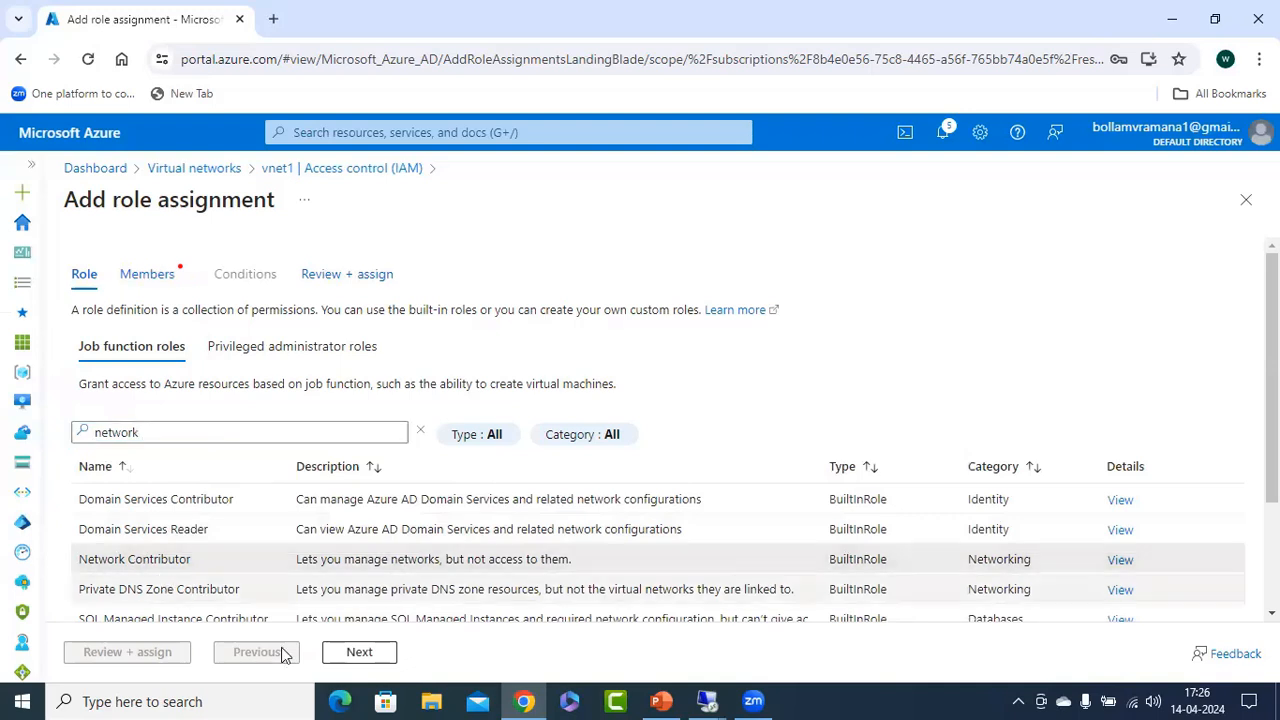
pyautogui.click(372, 655)
# Select the guest user from the other directory as member and assign the Network Contributor role on vnet1.
pyautogui.click(245, 424)
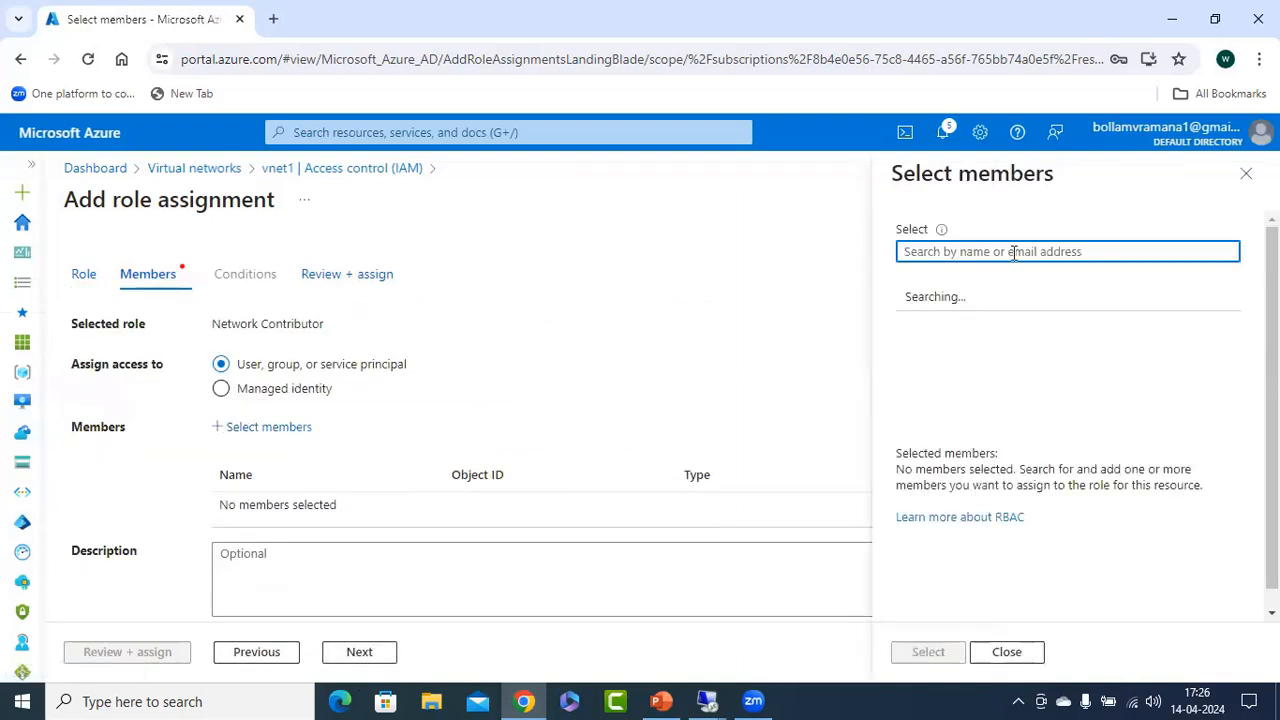
pyautogui.write('rohit')
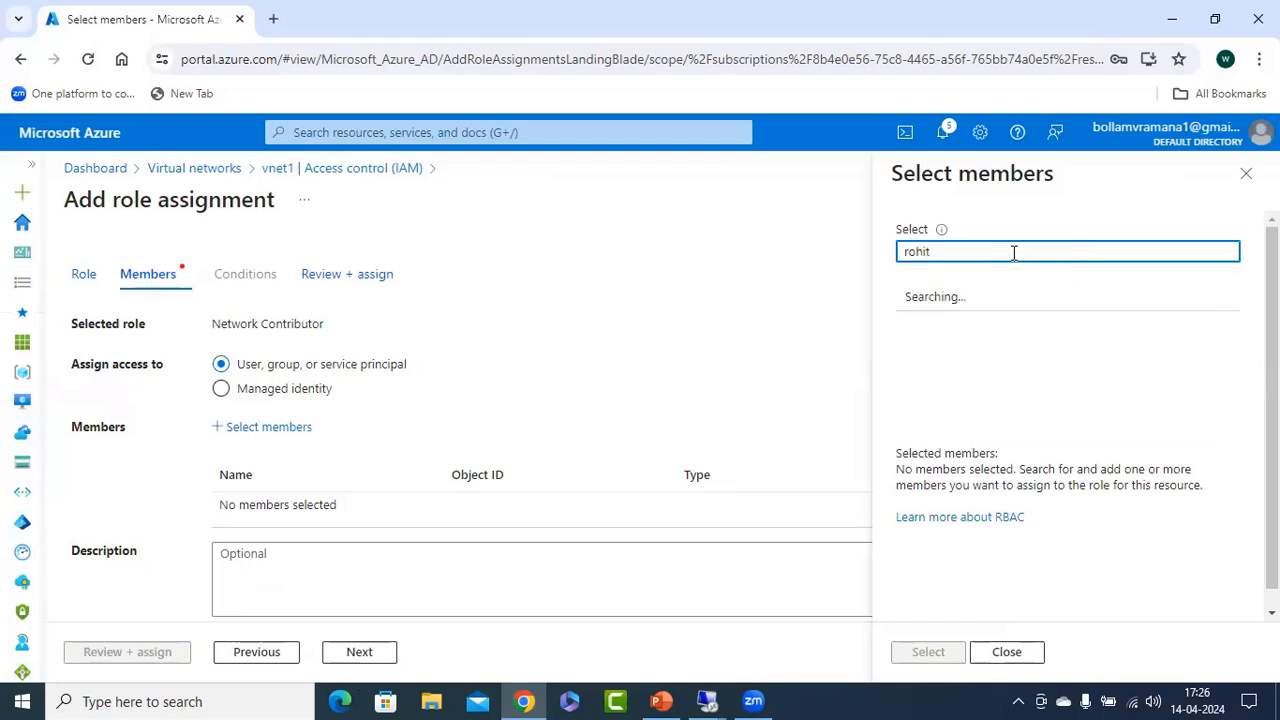
pyautogui.click(990, 300)
pyautogui.click(928, 652)
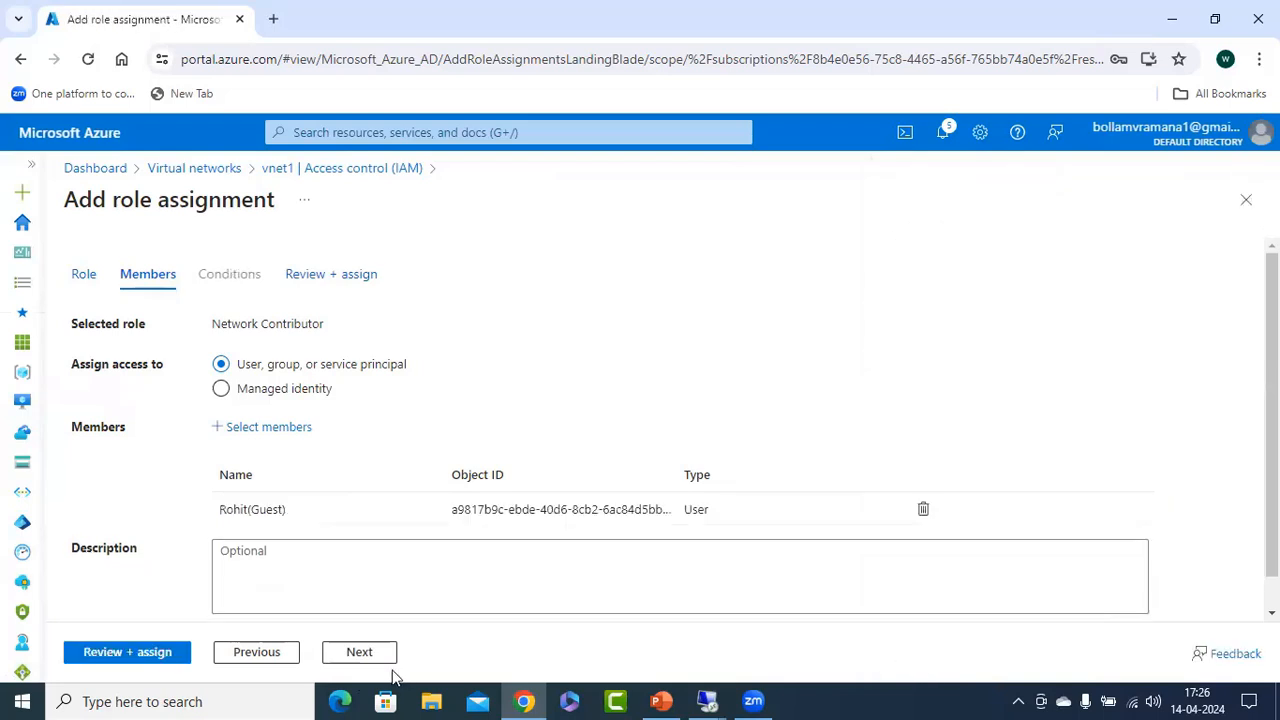
pyautogui.click(86, 657)
pyautogui.click(130, 654)
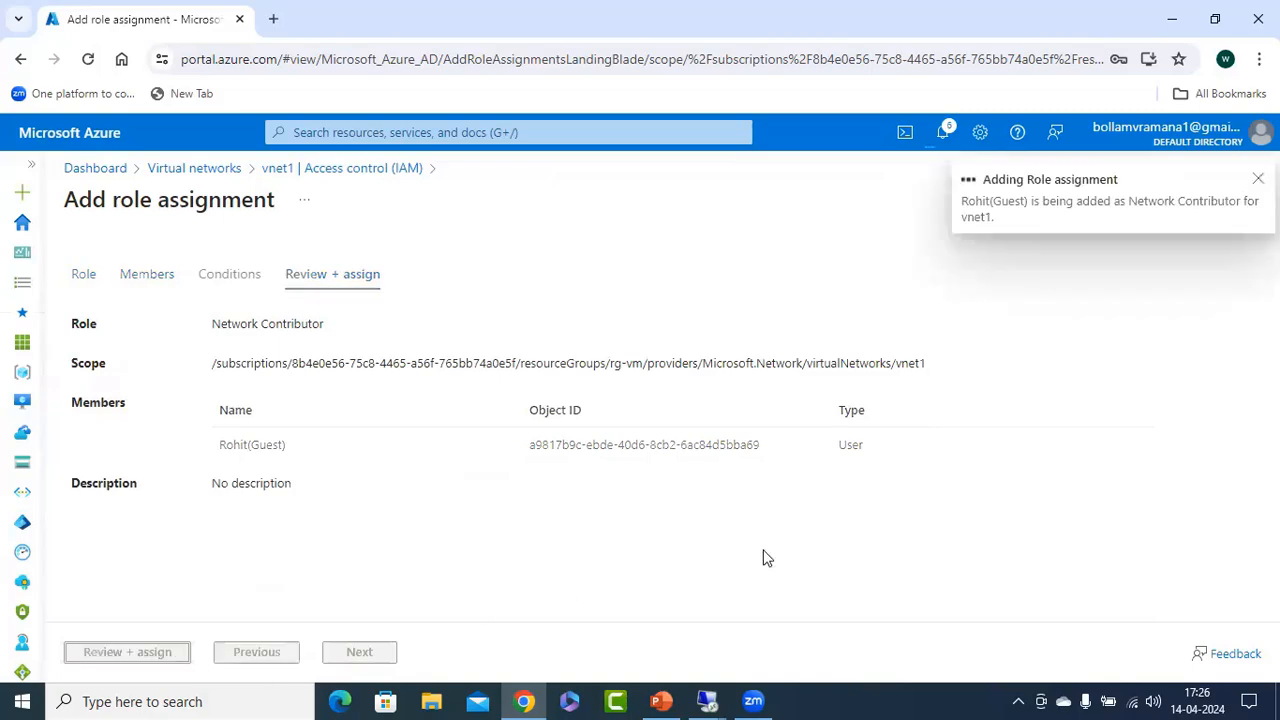
# Check the Case 2 slide in PowerPoint, and switch to the venkatacutelearn276 directory's Users page in the Remote Desktop session at 192.168.70.111.
pyautogui.click(659, 699)
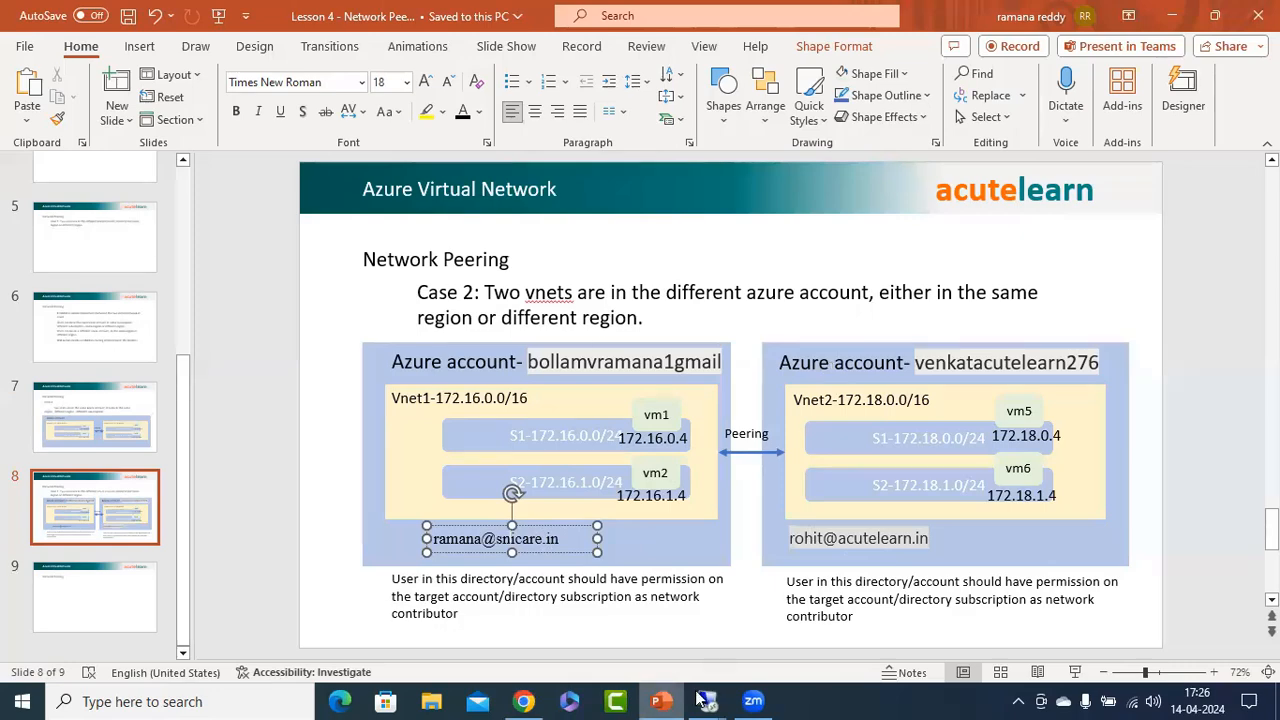
pyautogui.moveTo(706, 701)
pyautogui.click(401, 625)
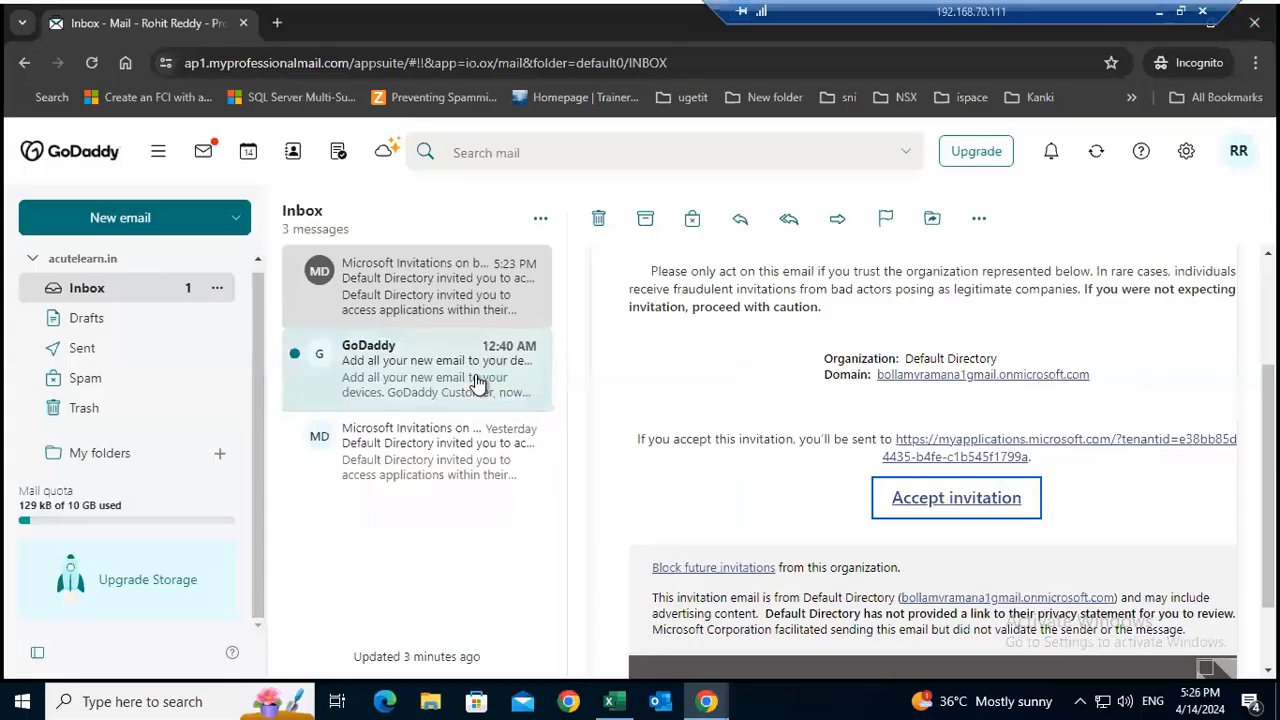
pyautogui.moveTo(958, 13); pyautogui.dragTo(733, 13)
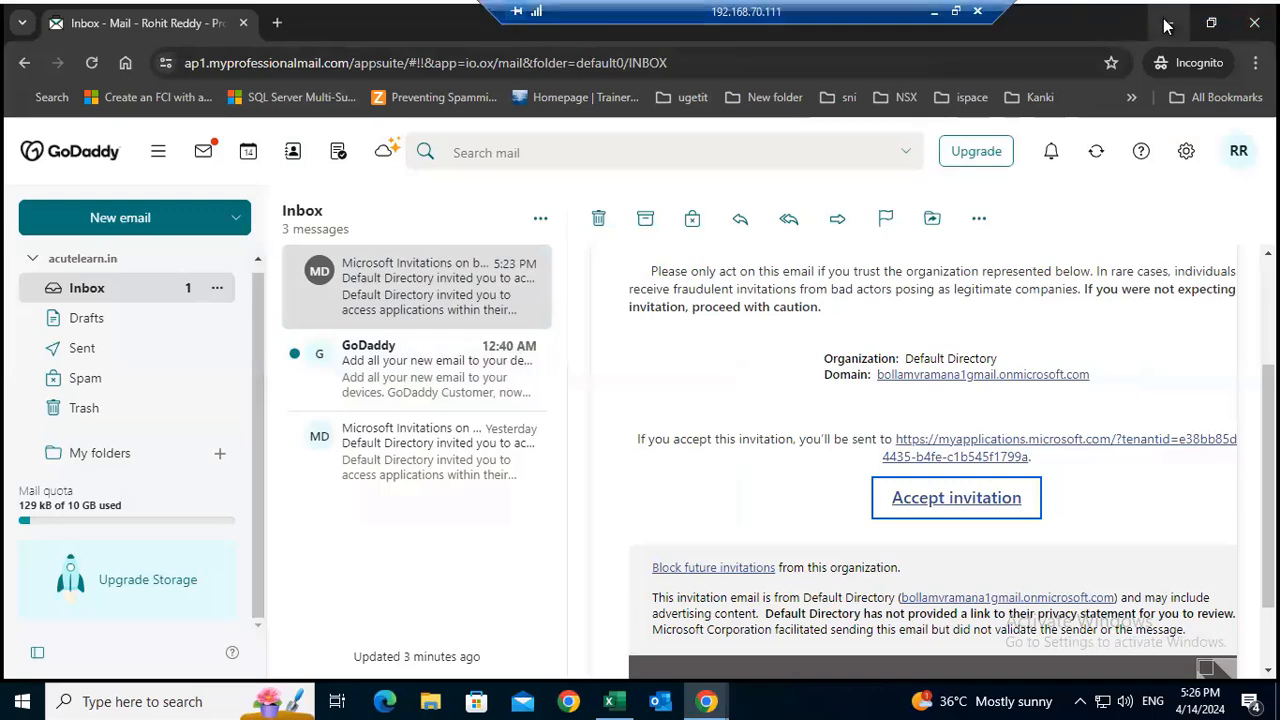
pyautogui.click(1167, 23)
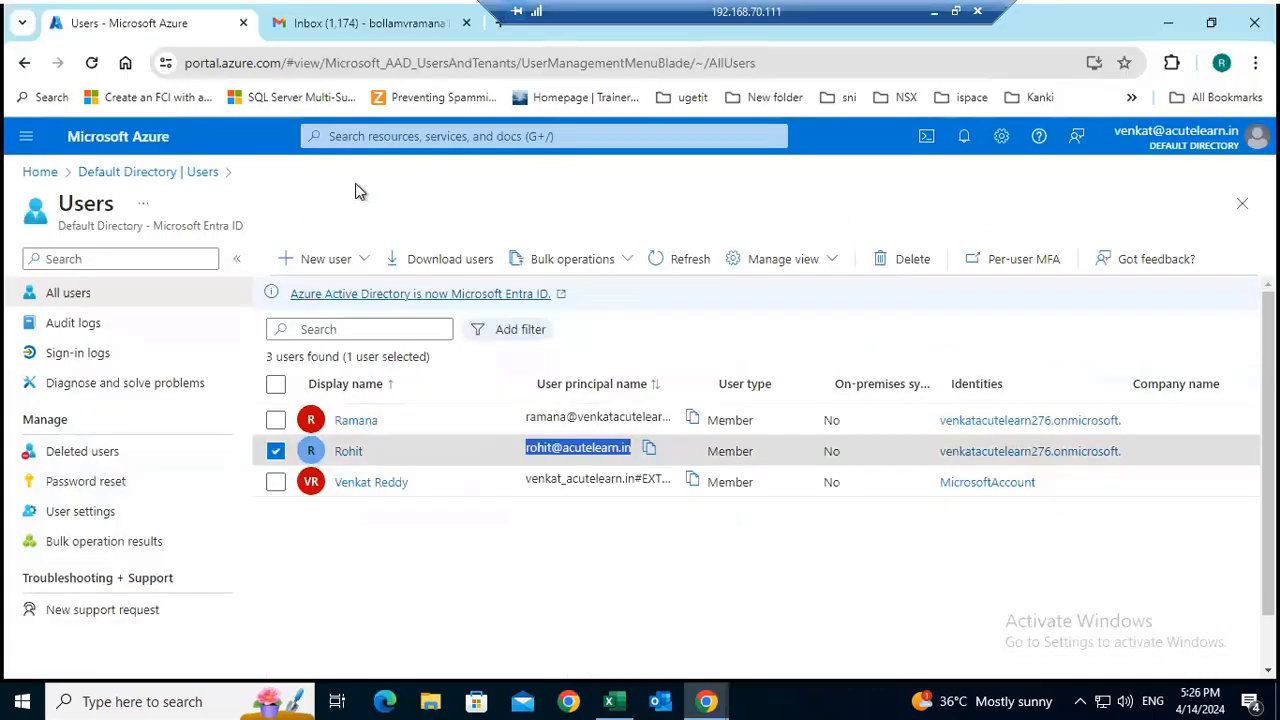
pyautogui.click(424, 554)
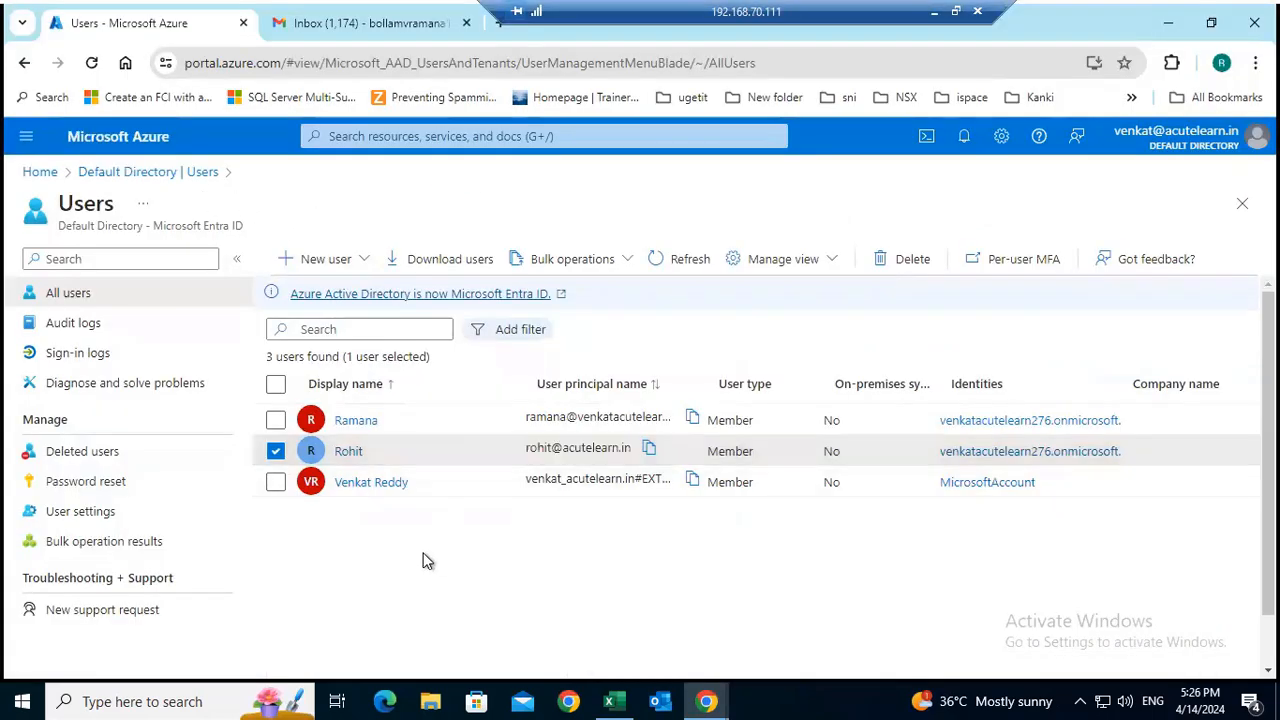
# Invite the first account's user as an external guest, entering the user's e-mail and display name and sending the invitation.
pyautogui.click(368, 263)
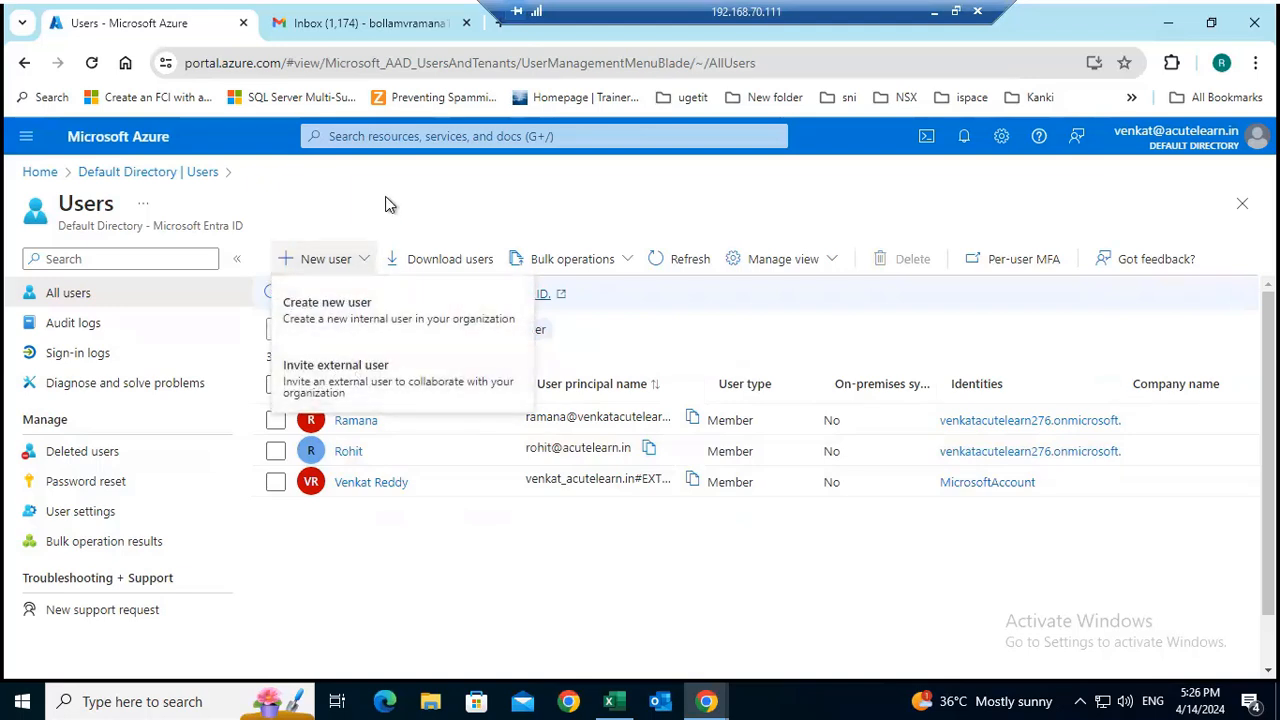
pyautogui.click(345, 390)
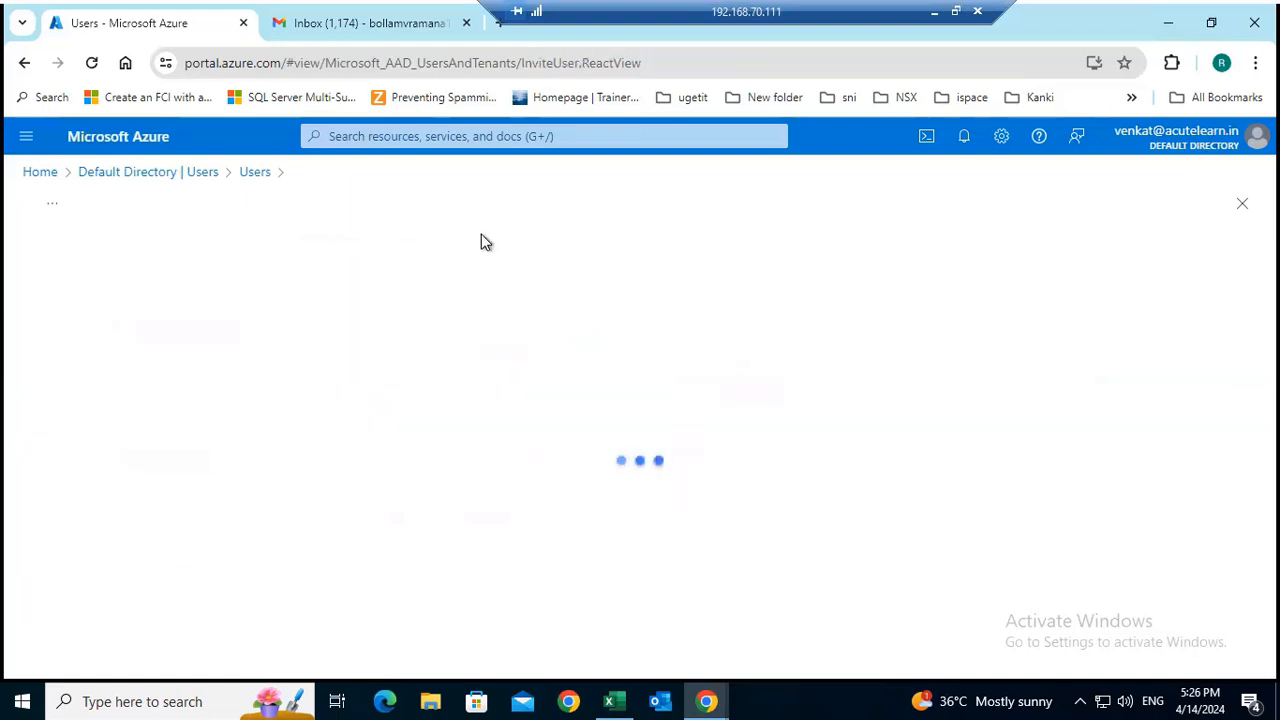
pyautogui.click(310, 405)
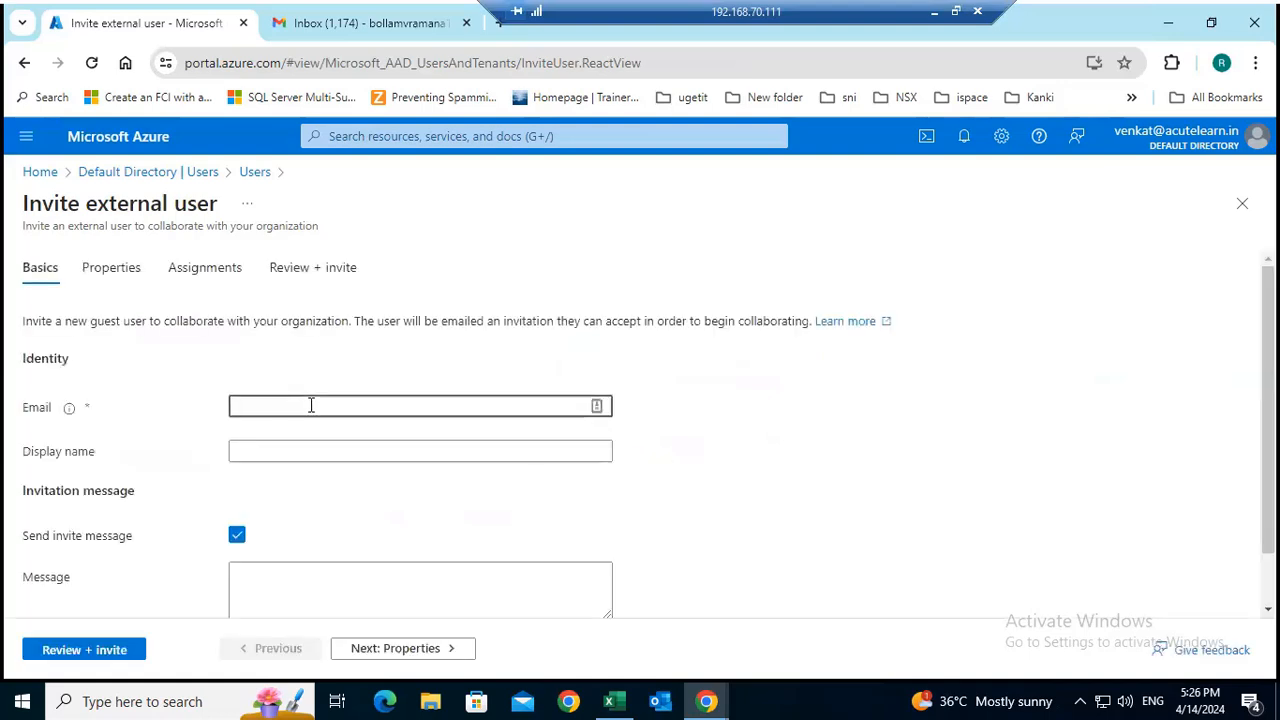
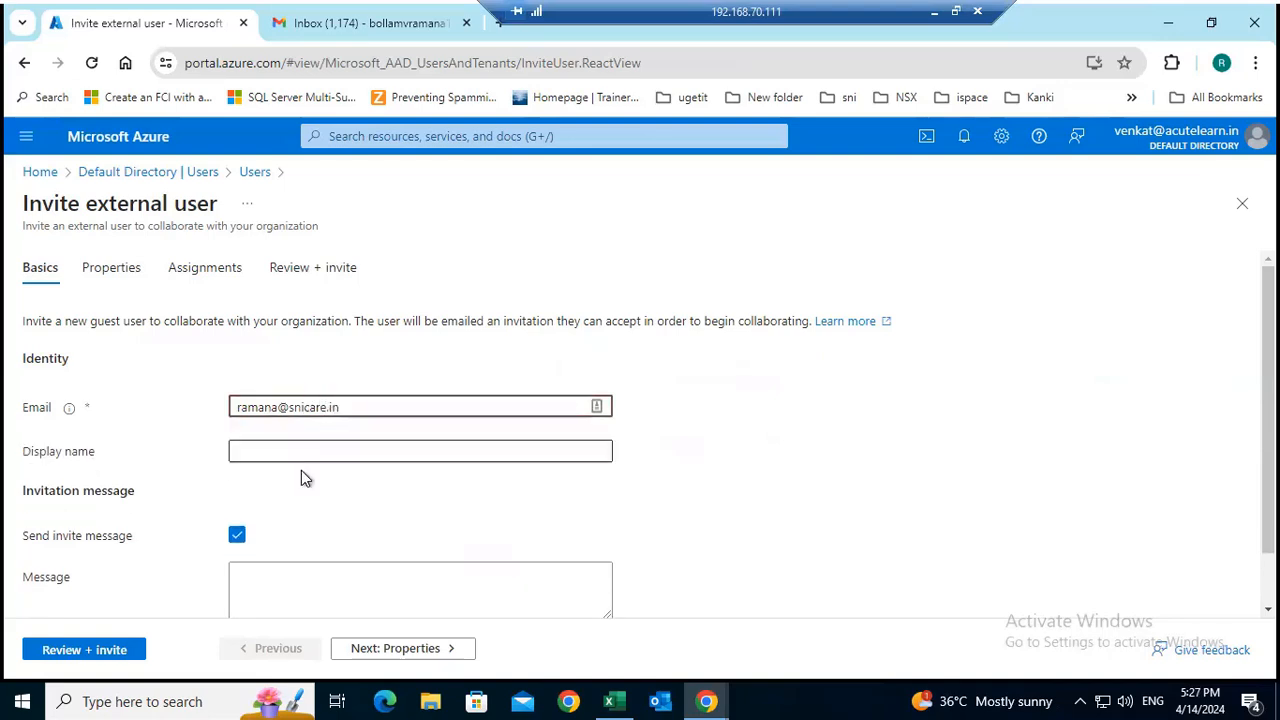
pyautogui.click(325, 453)
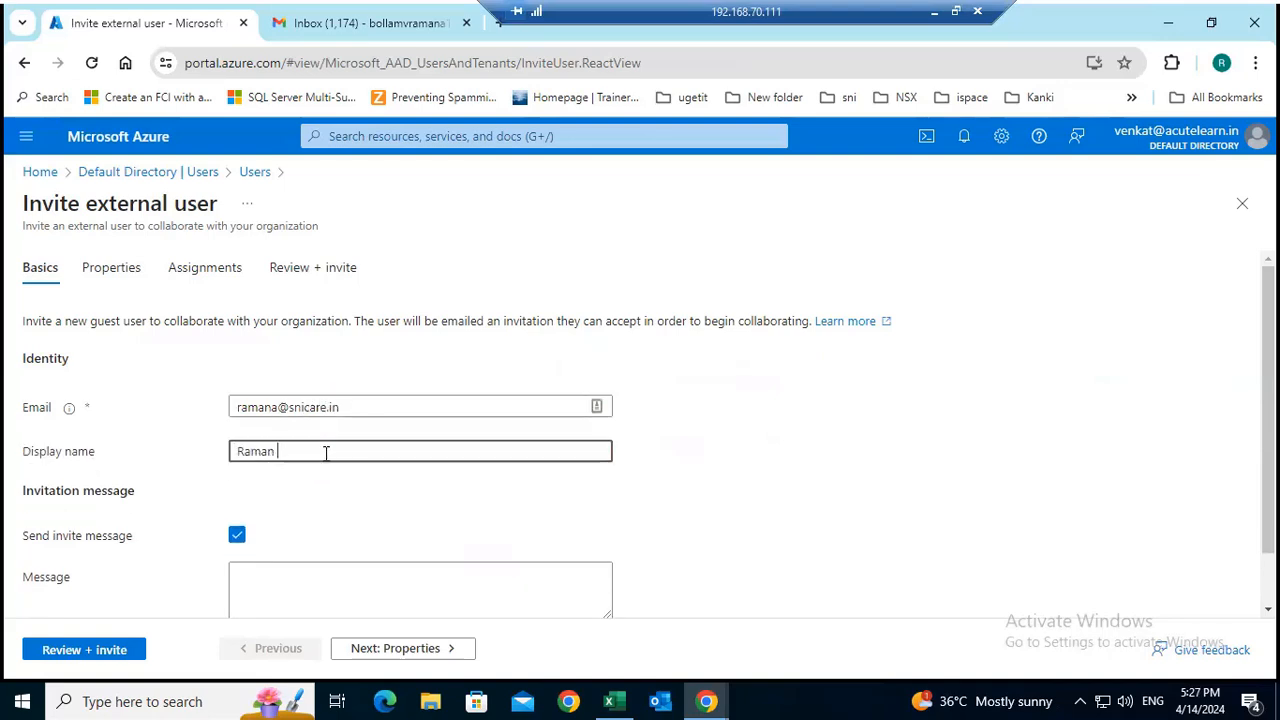
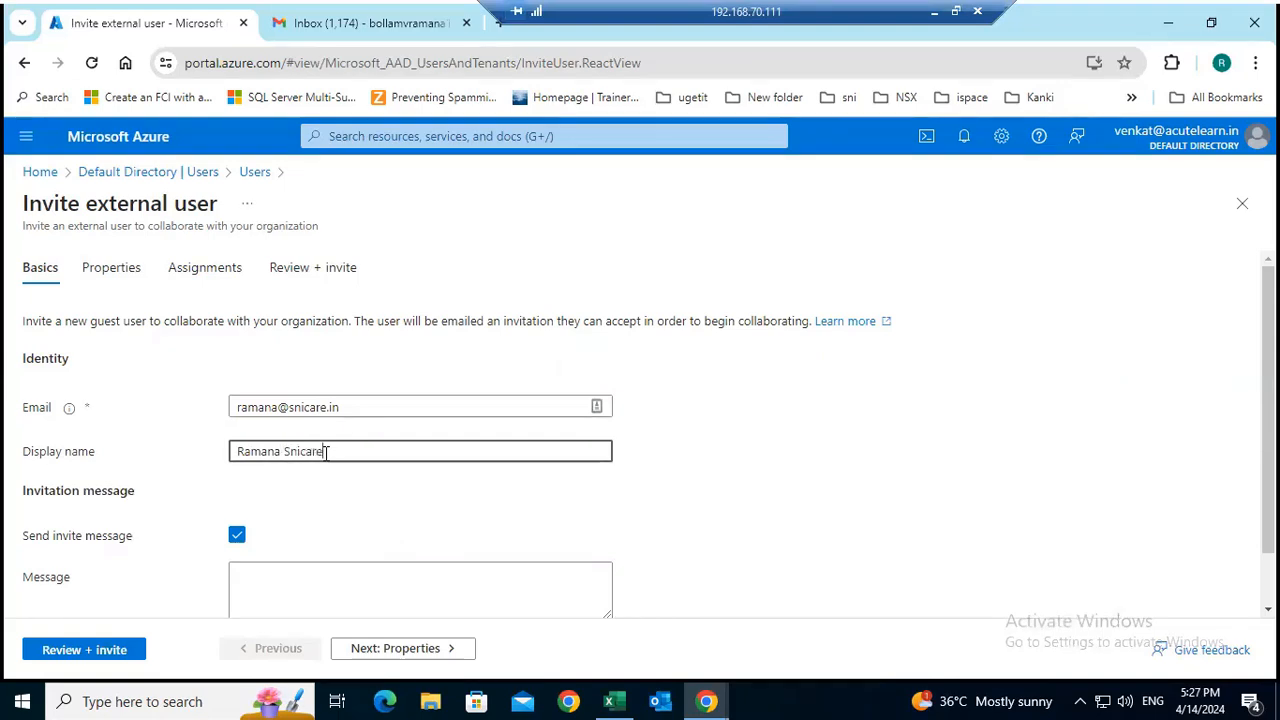
pyautogui.click(108, 660)
pyautogui.click(95, 652)
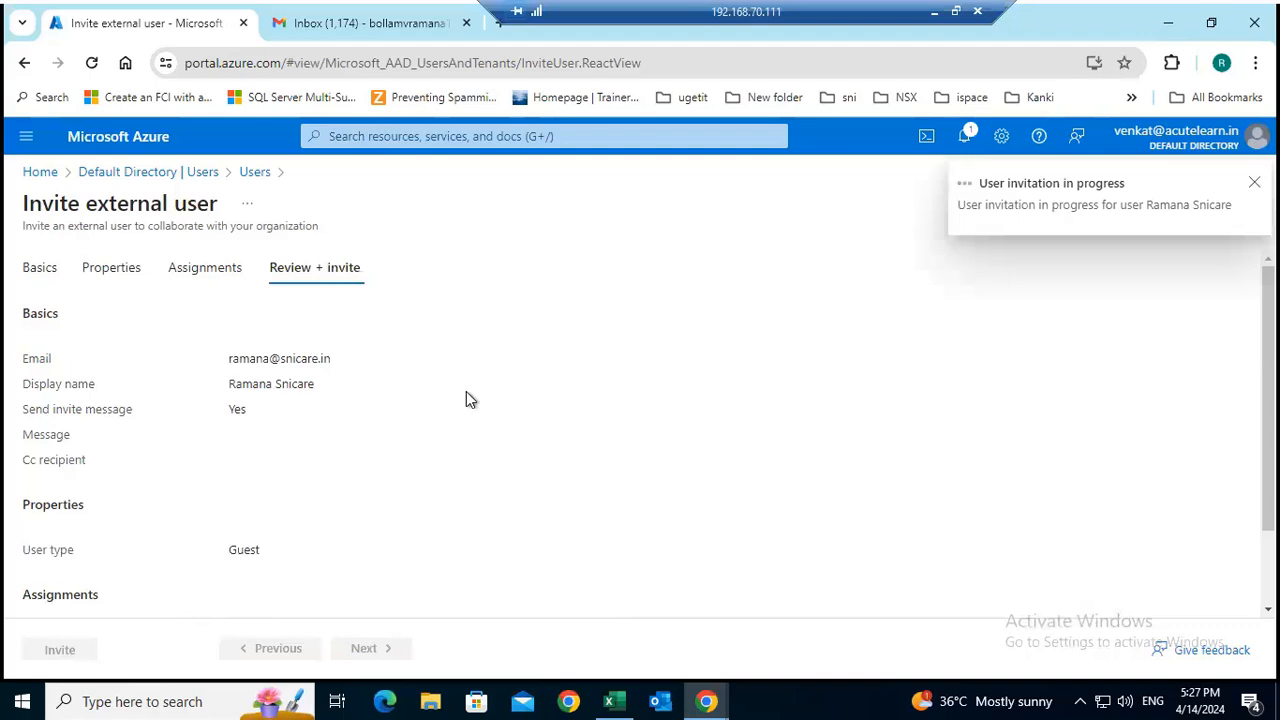
# Return to the local computer and open webmail.snicare.in in a new incognito Chrome window.
pyautogui.click(934, 11)
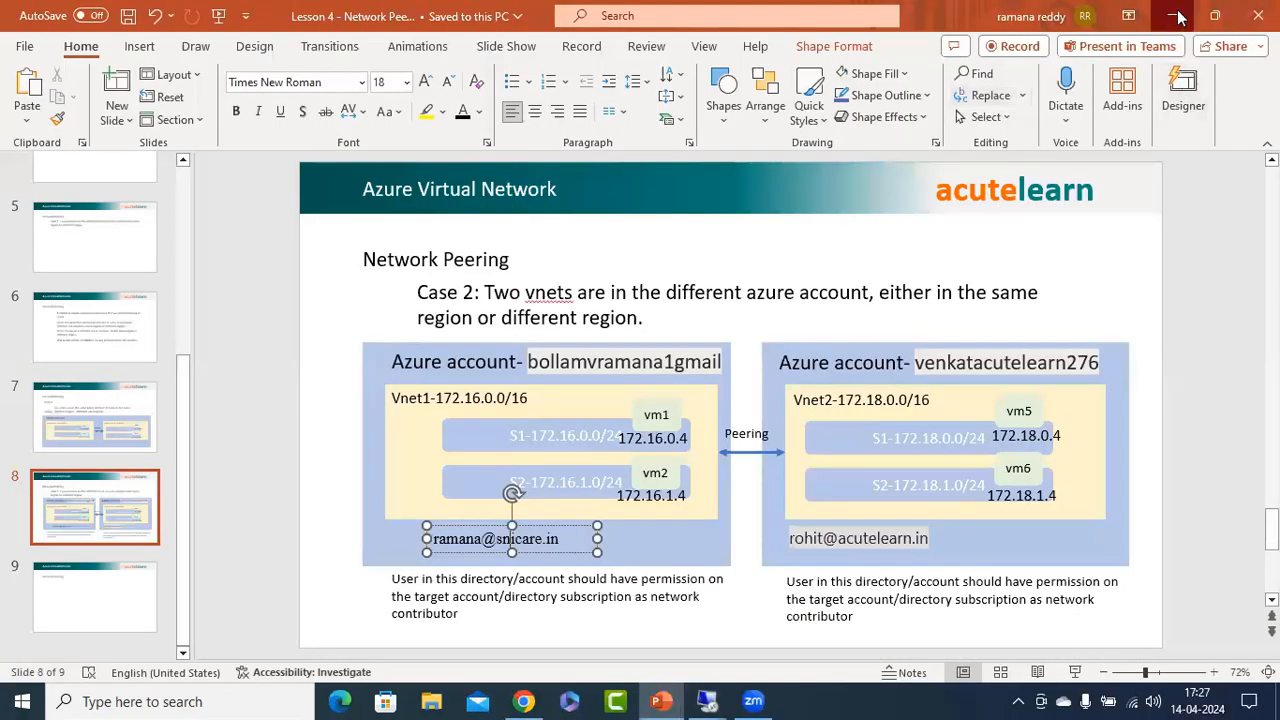
pyautogui.click(523, 701)
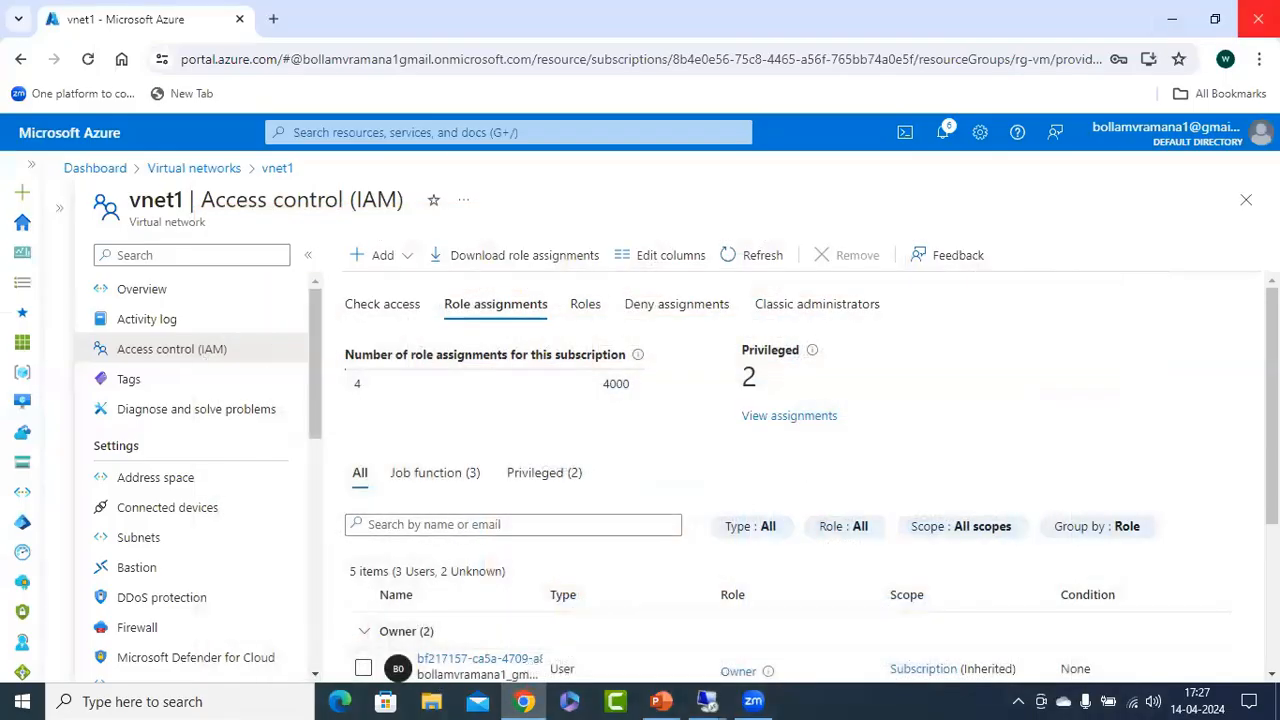
pyautogui.click(1259, 59)
pyautogui.click(1108, 151)
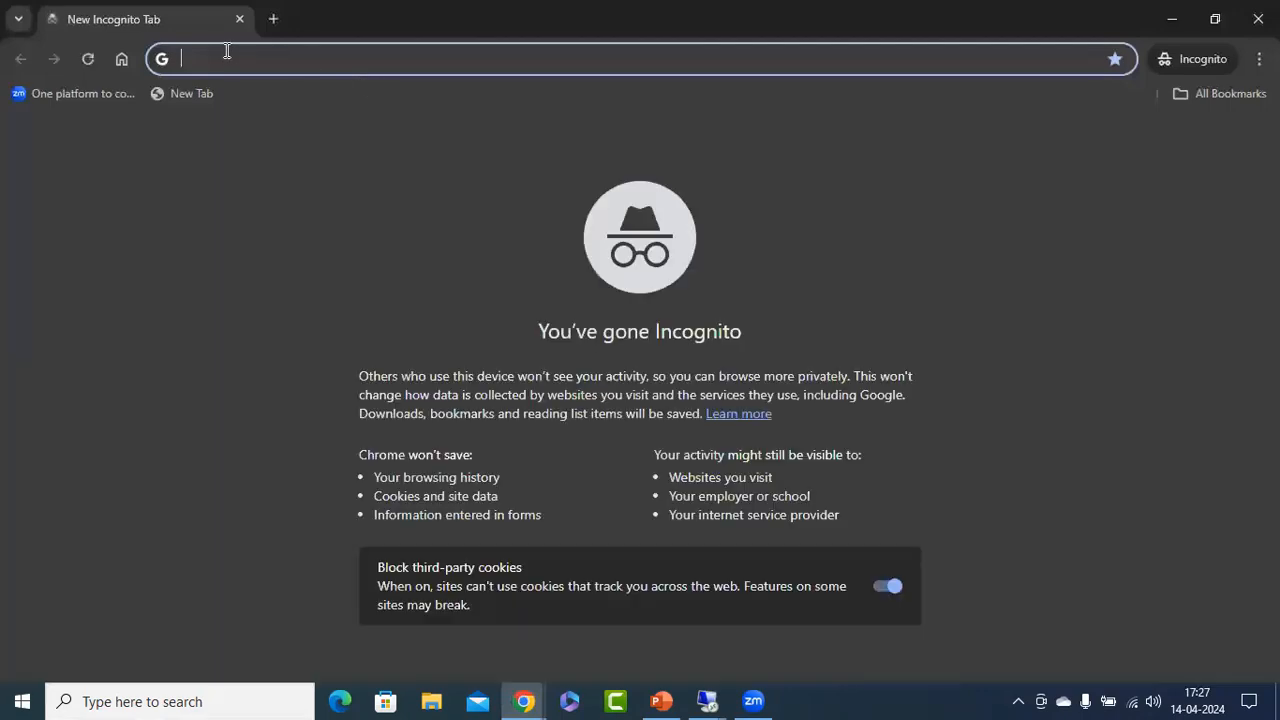
pyautogui.write('we')
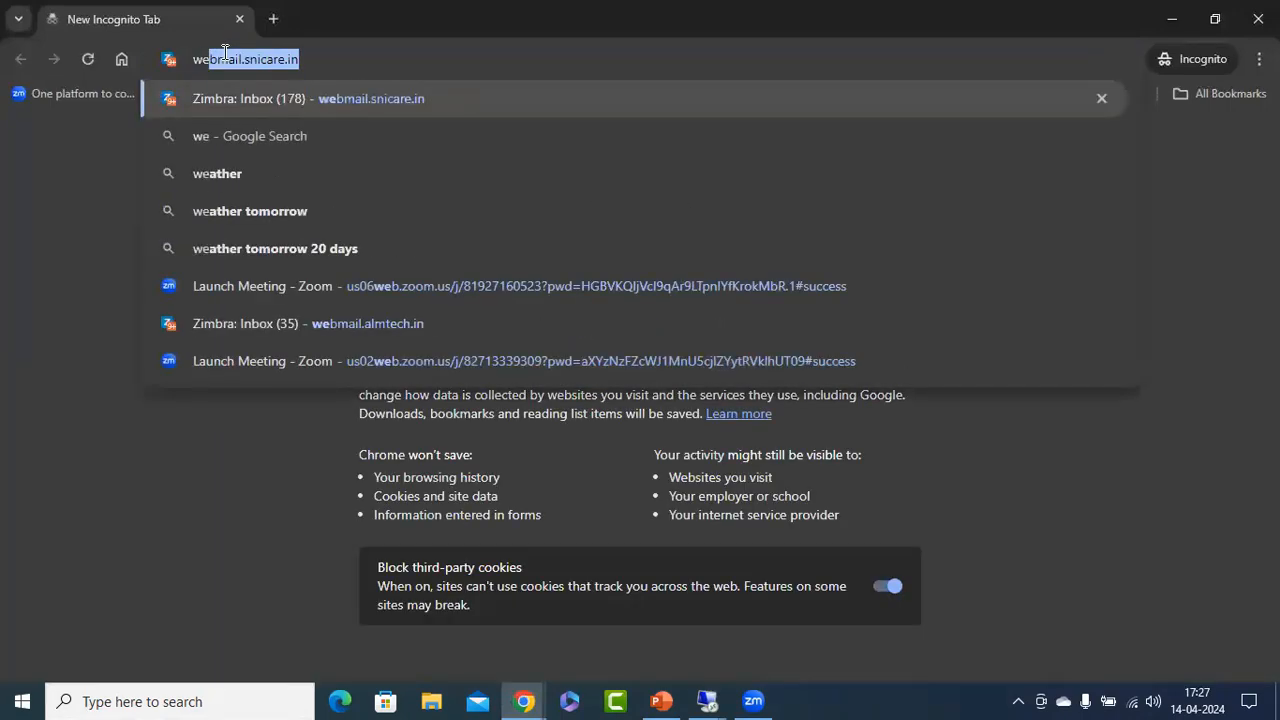
pyautogui.press('Return')
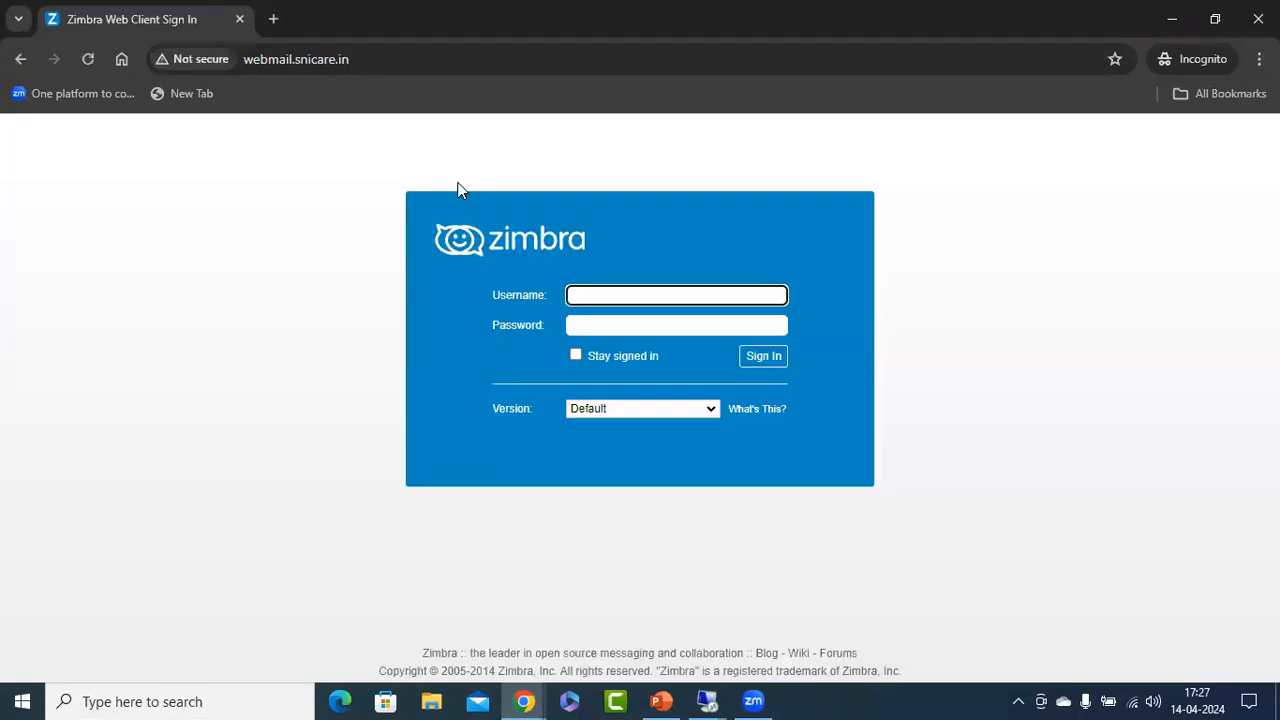
# Sign in to the webmail with the invited user's username and password, and look in the Junk folder for the invitation.
pyautogui.click(605, 294)
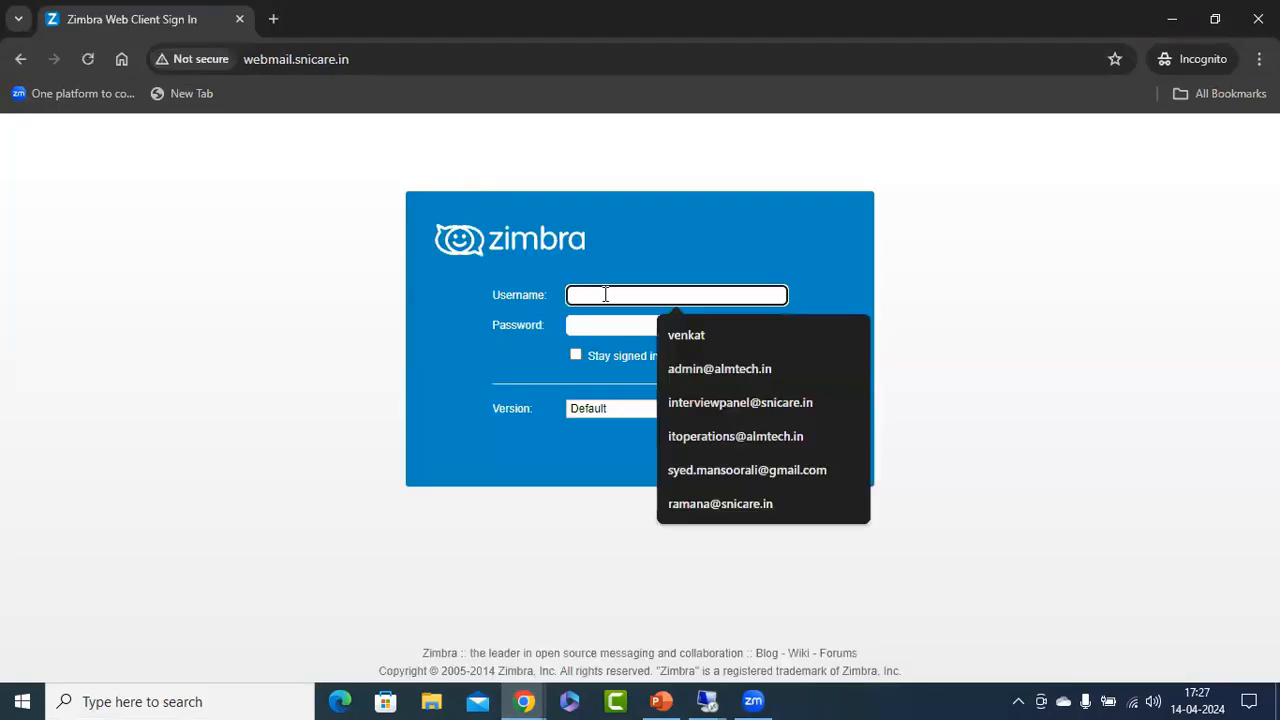
pyautogui.click(695, 503)
pyautogui.click(626, 320)
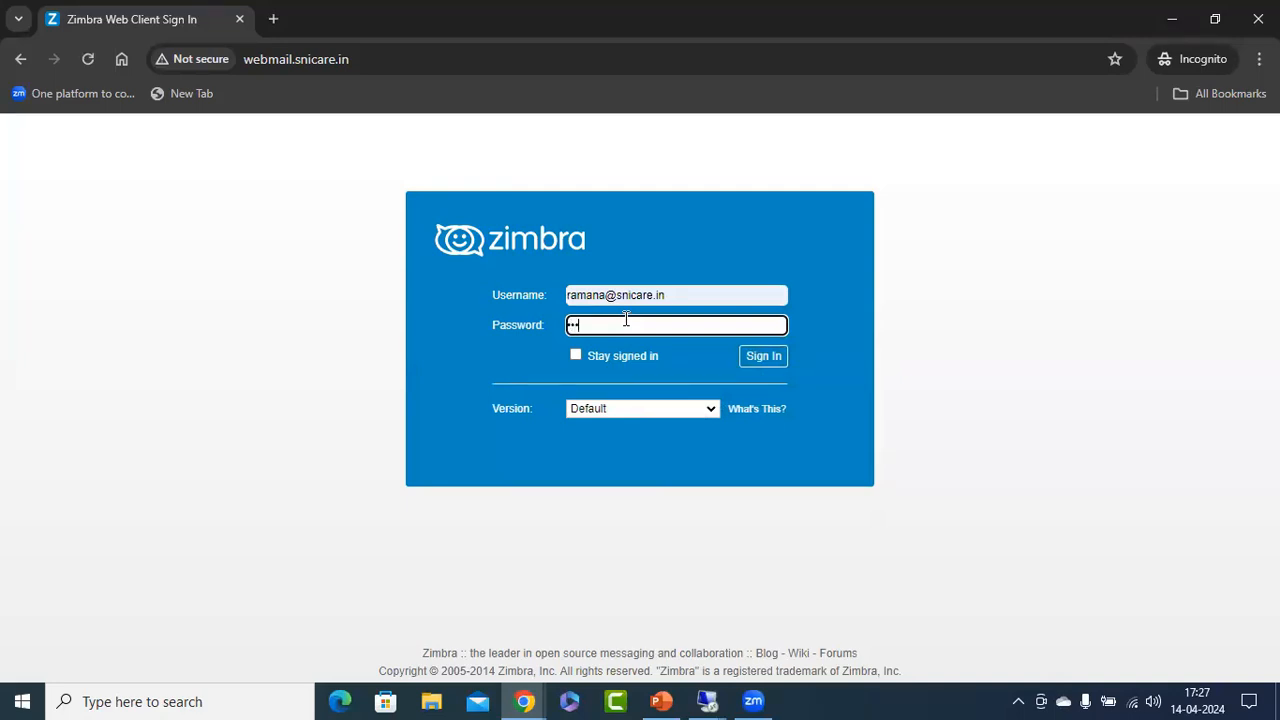
pyautogui.press('Return')
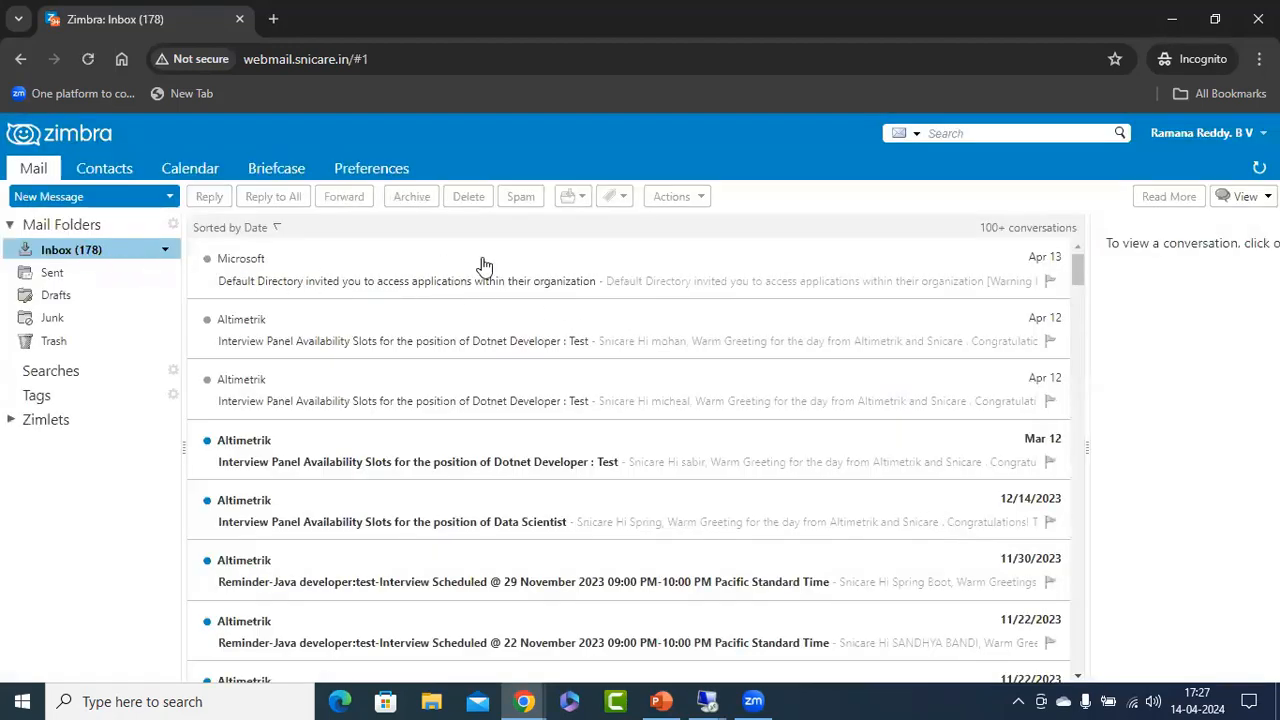
pyautogui.click(50, 318)
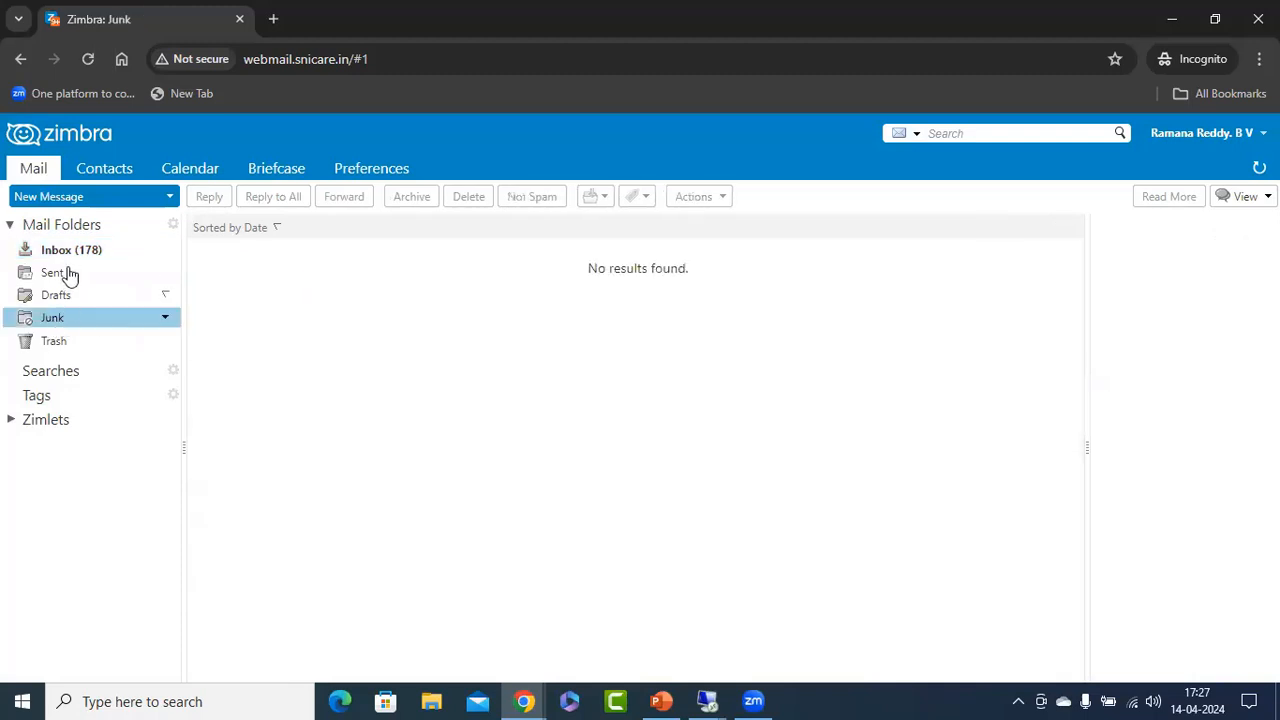
# Open the newest Microsoft invitation e-mail in the Inbox and accept the invitation to the venkatacutelearn276 directory.
pyautogui.click(75, 250)
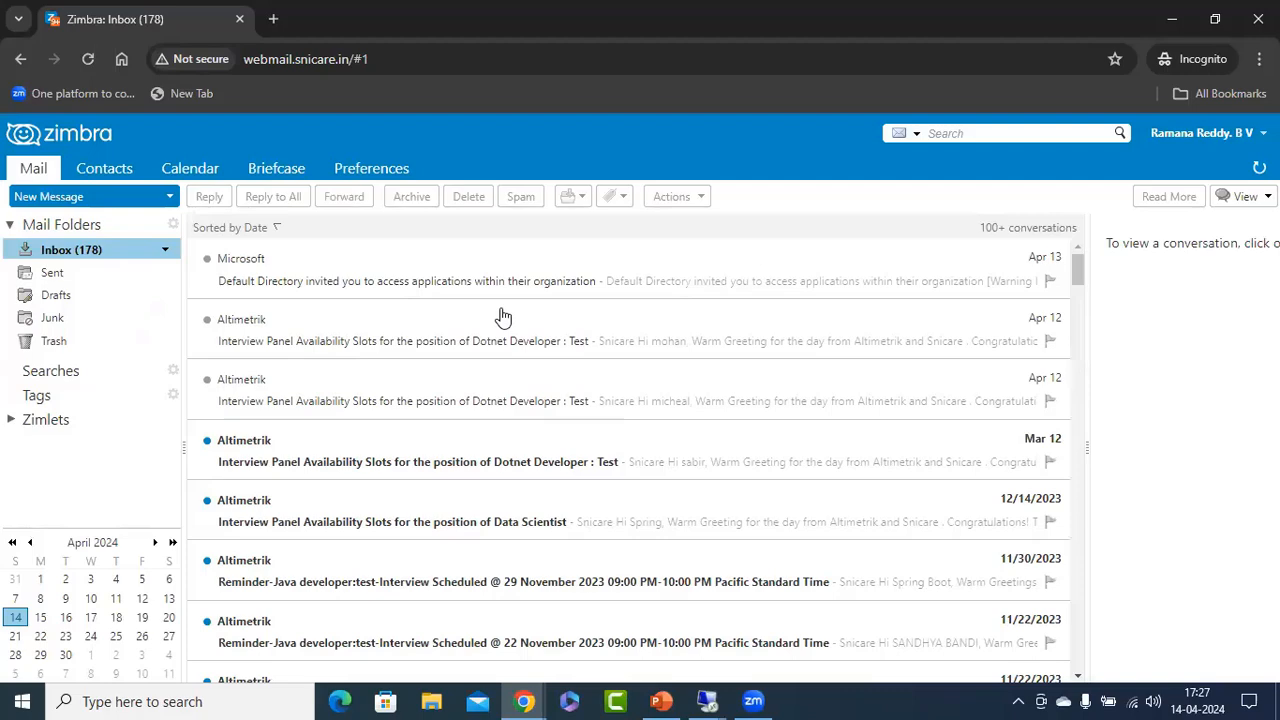
pyautogui.click(82, 251)
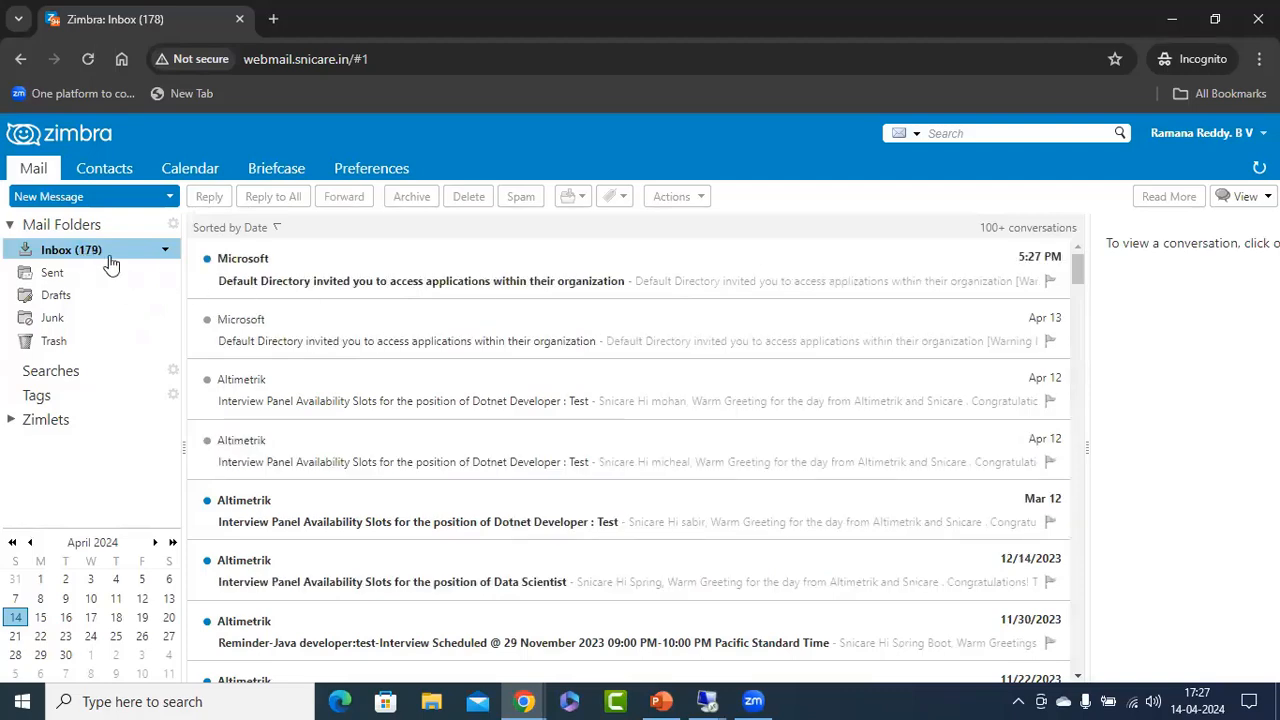
pyautogui.click(382, 285)
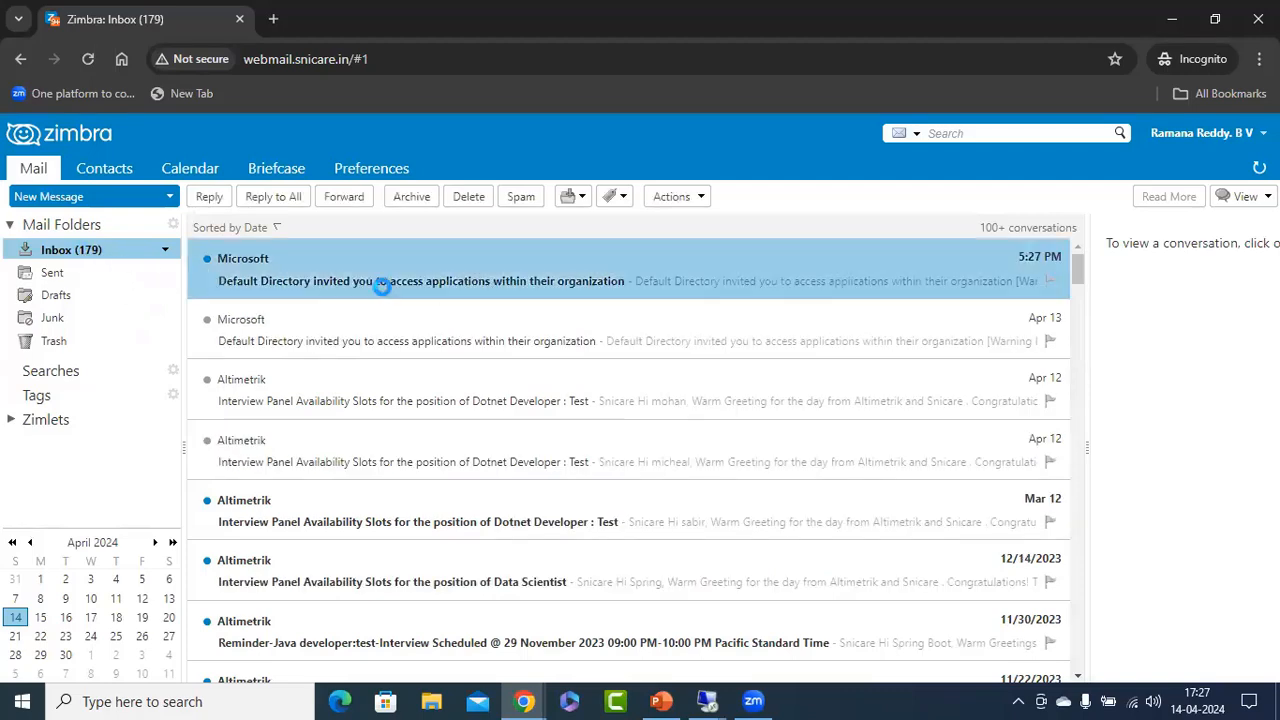
pyautogui.doubleClick(428, 282)
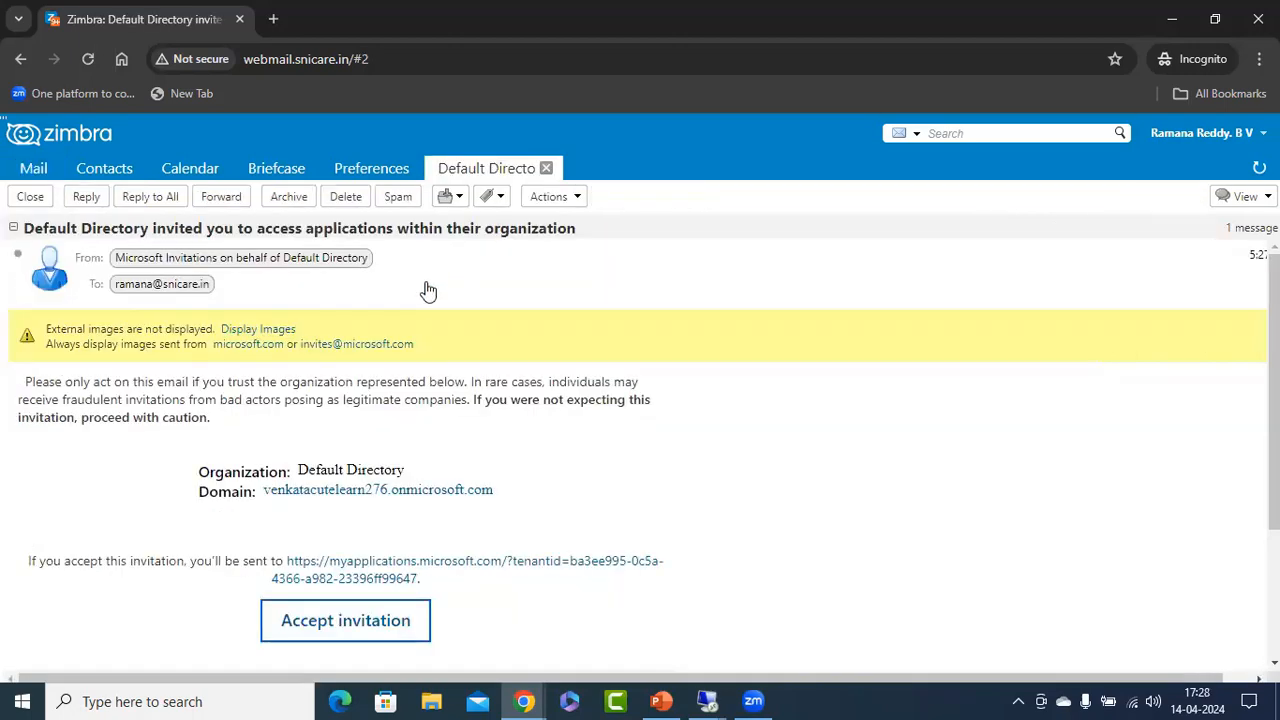
pyautogui.click(337, 624)
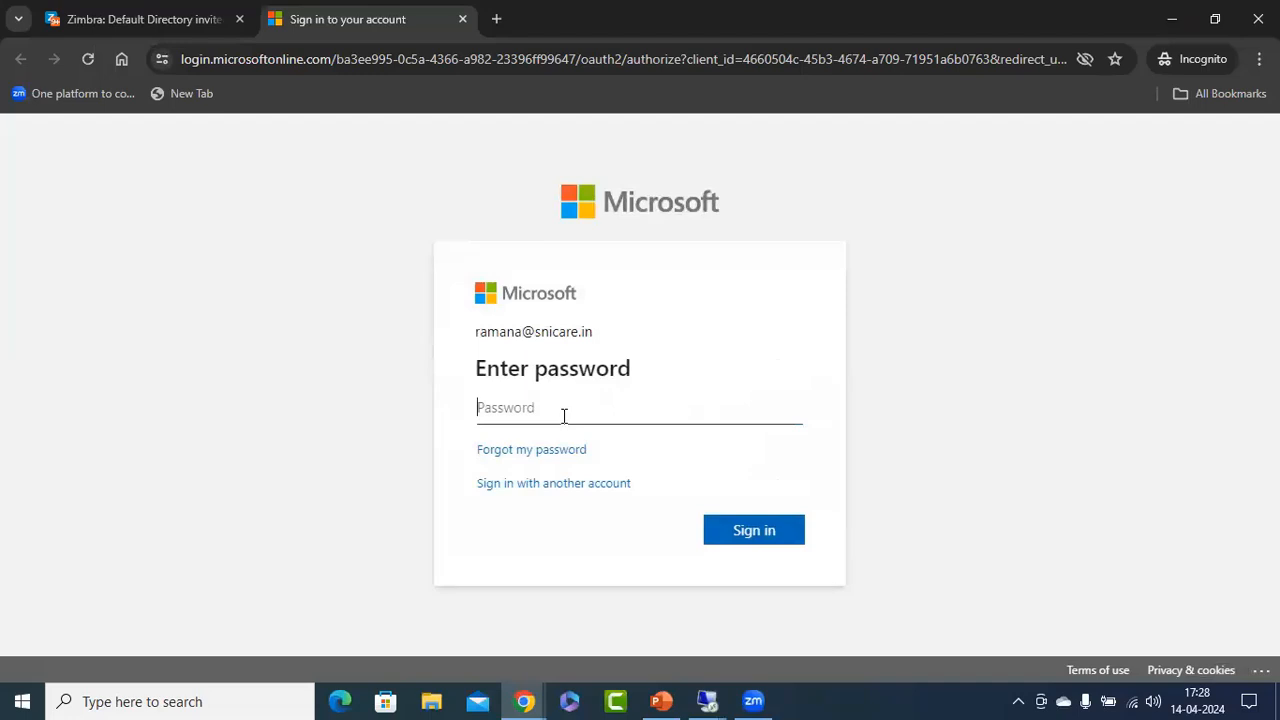
# Sign in to Microsoft with the invited user's account password, accept the requested permissions, and postpone the Authenticator setup.
pyautogui.write('••')
pyautogui.click(735, 537)
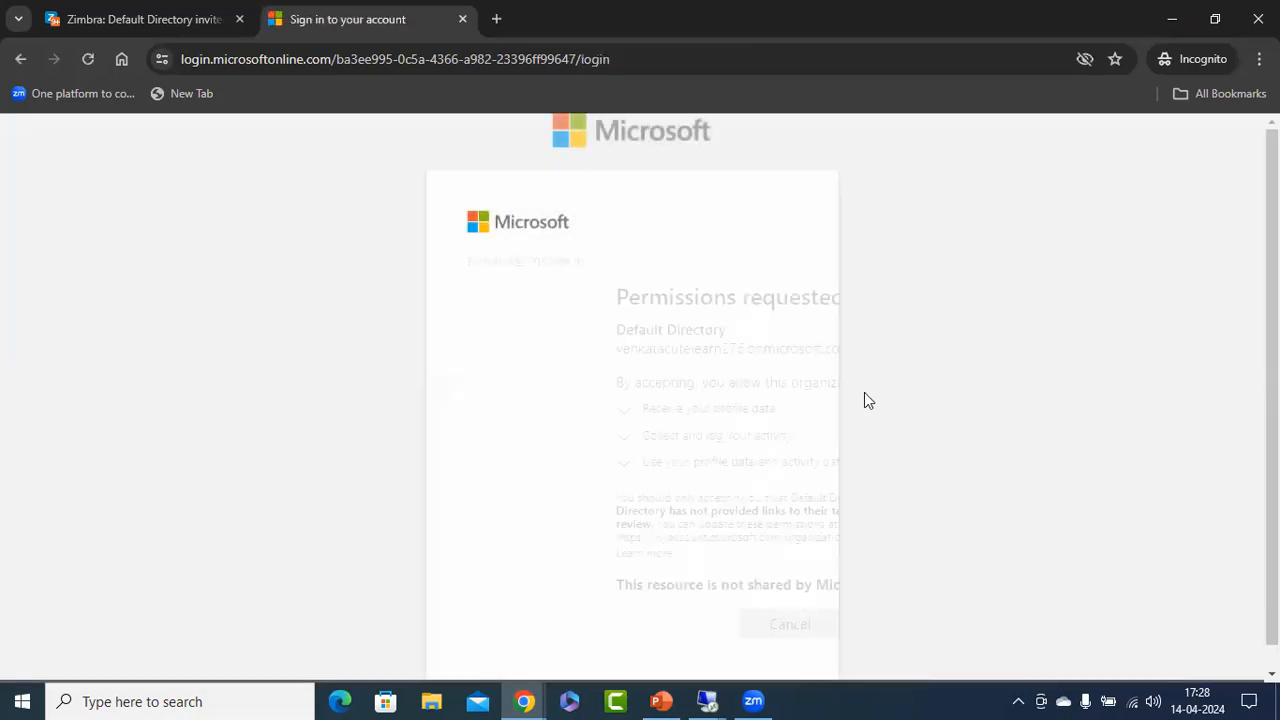
pyautogui.click(760, 628)
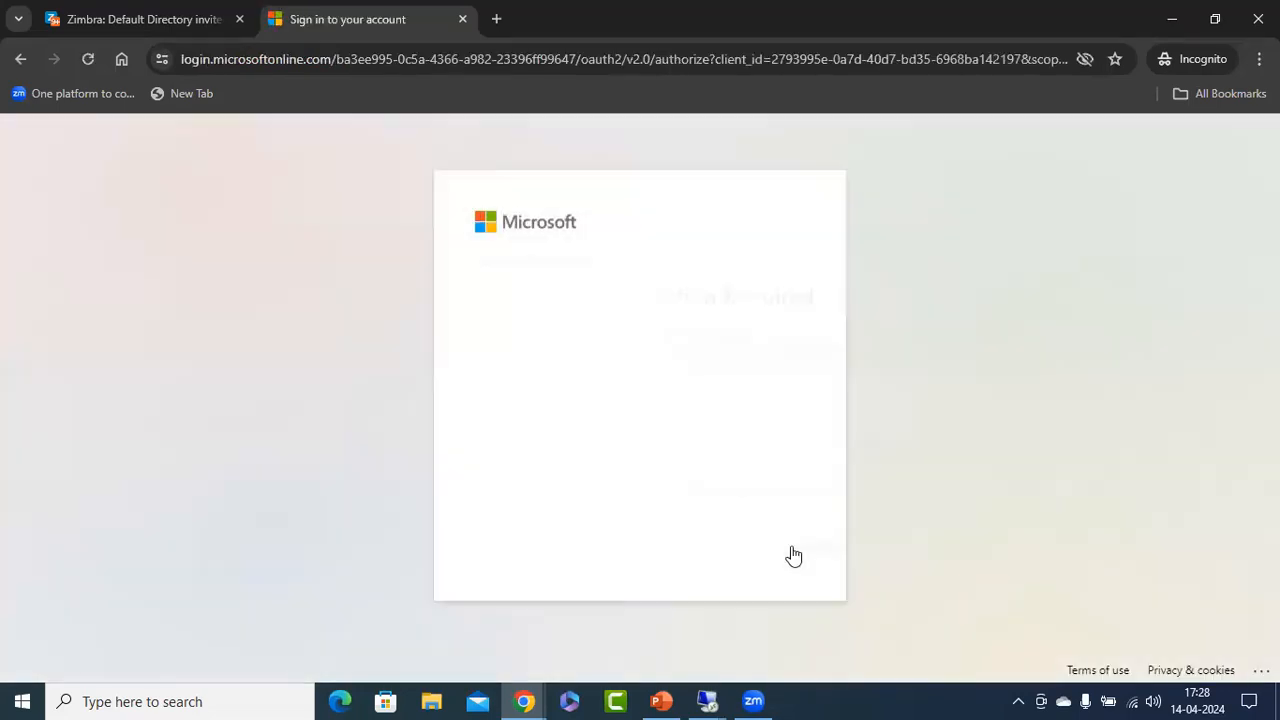
pyautogui.click(646, 551)
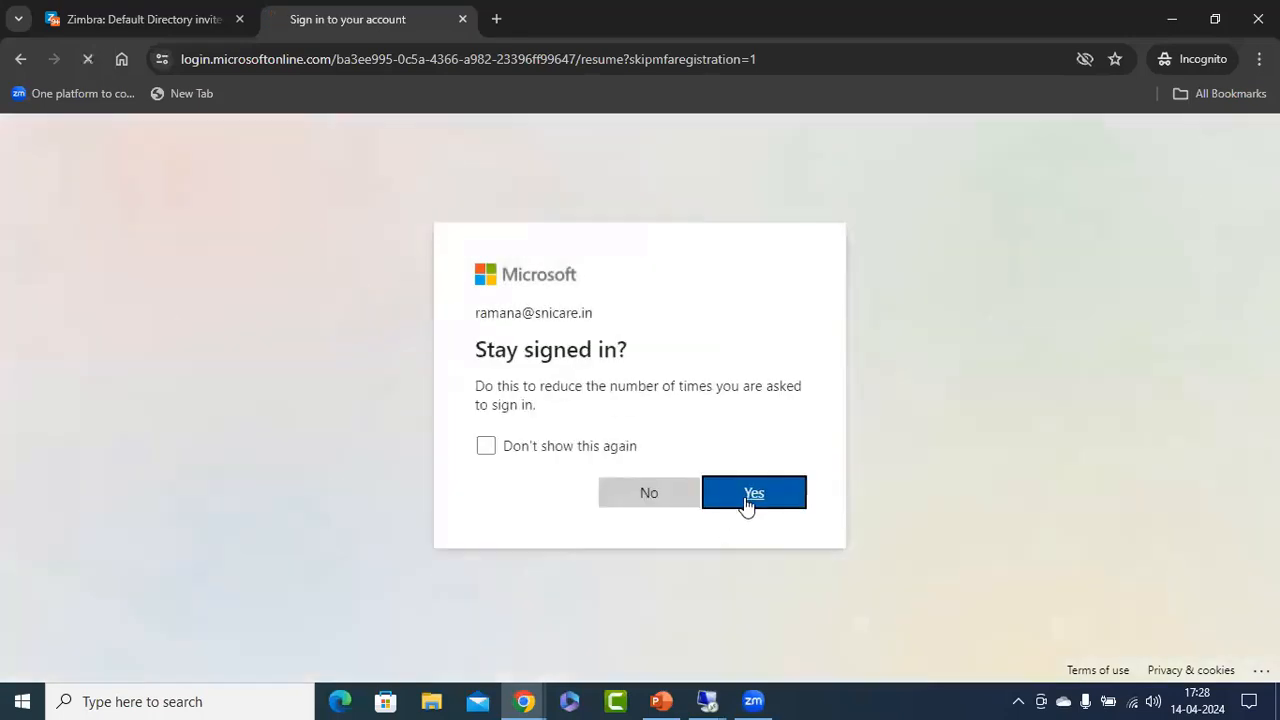
pyautogui.click(745, 505)
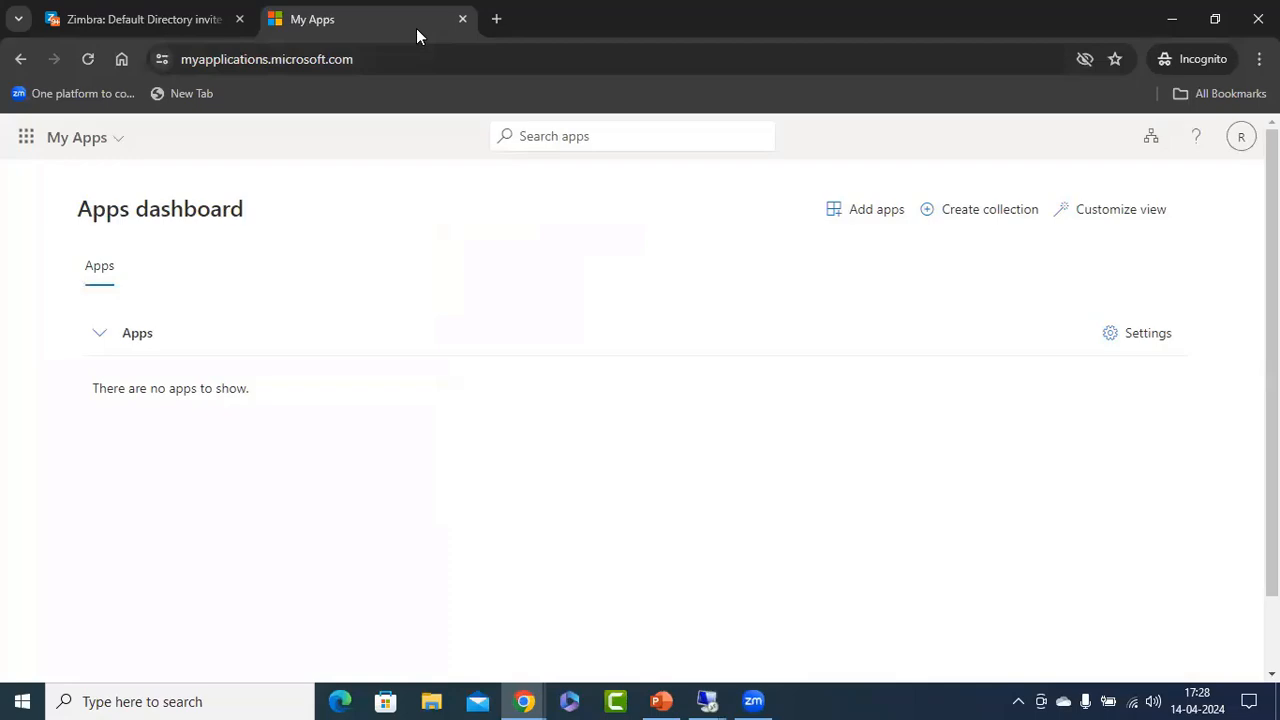
# Check the Case 2 slide in PowerPoint, and open the Virtual networks page in the Remote Desktop session at 192.168.70.111.
pyautogui.click(663, 699)
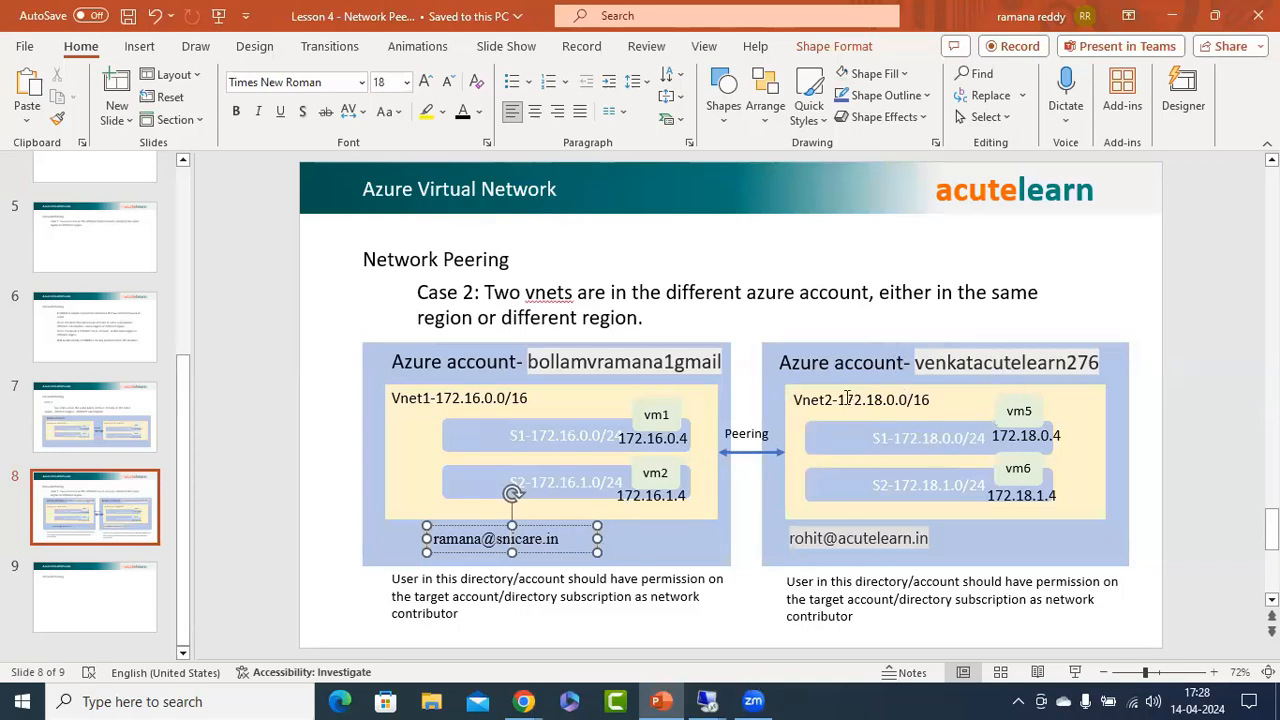
pyautogui.moveTo(708, 698)
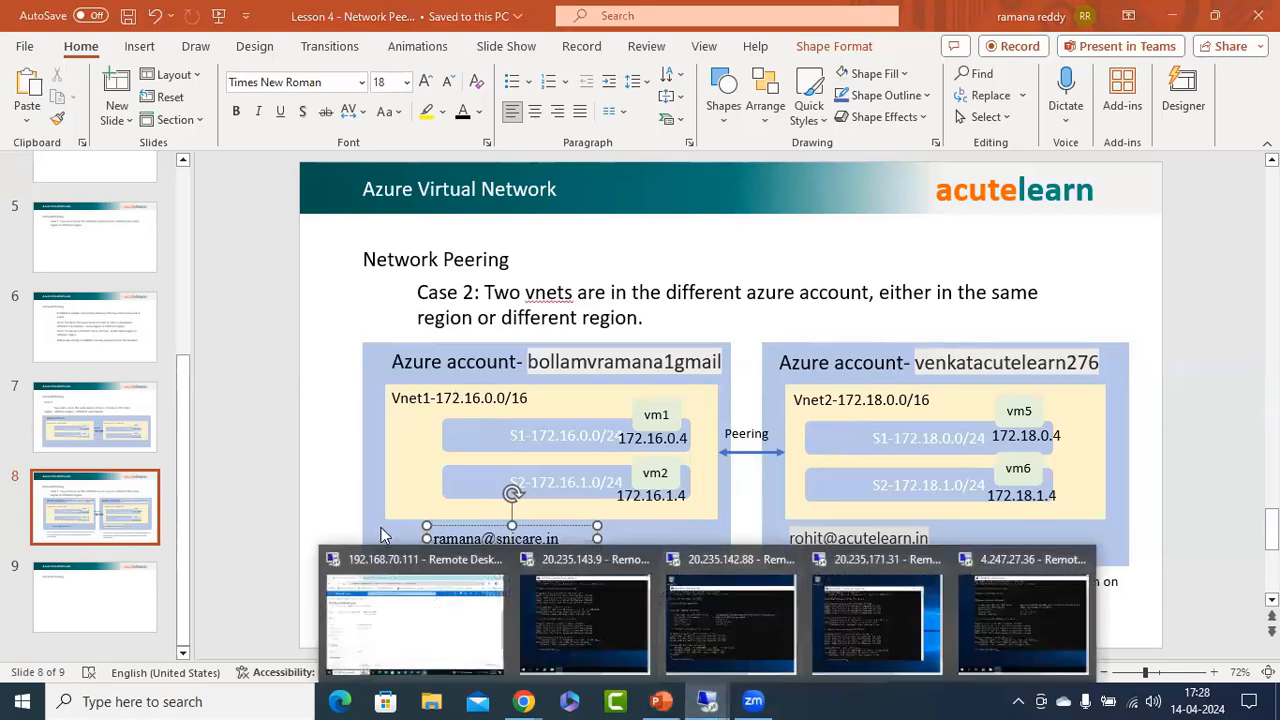
pyautogui.click(384, 598)
pyautogui.click(521, 137)
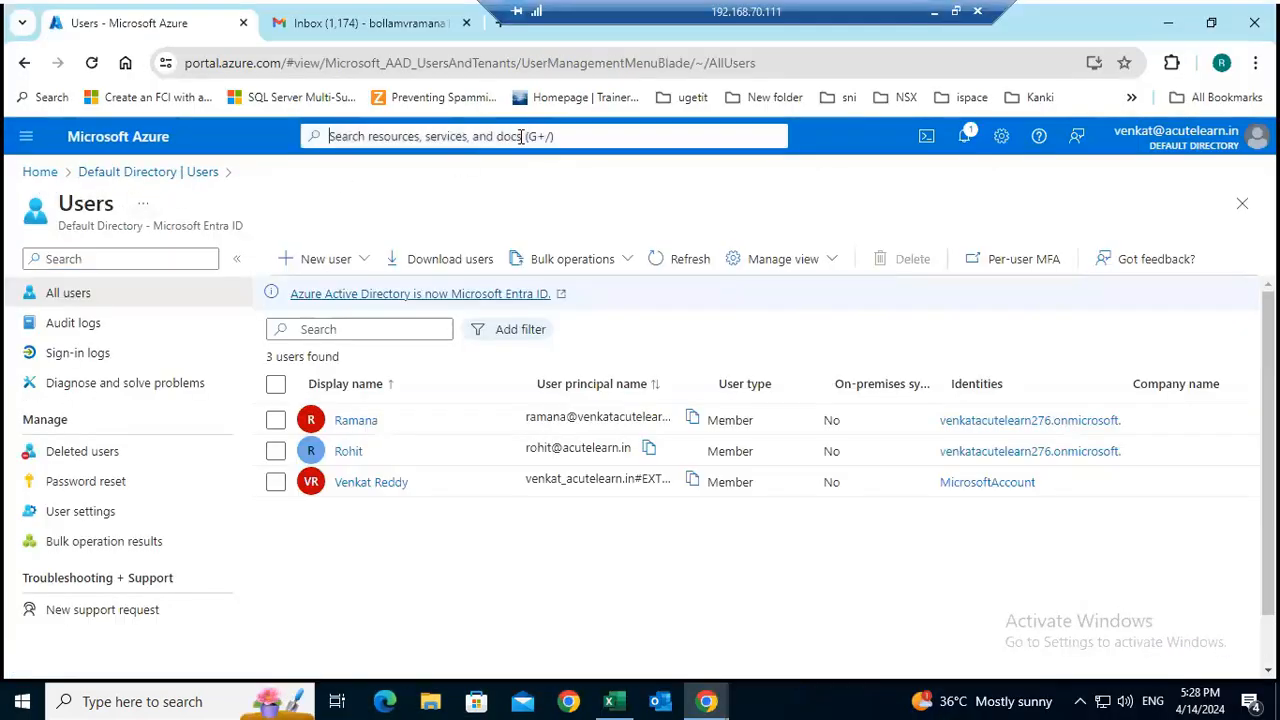
pyautogui.click(451, 440)
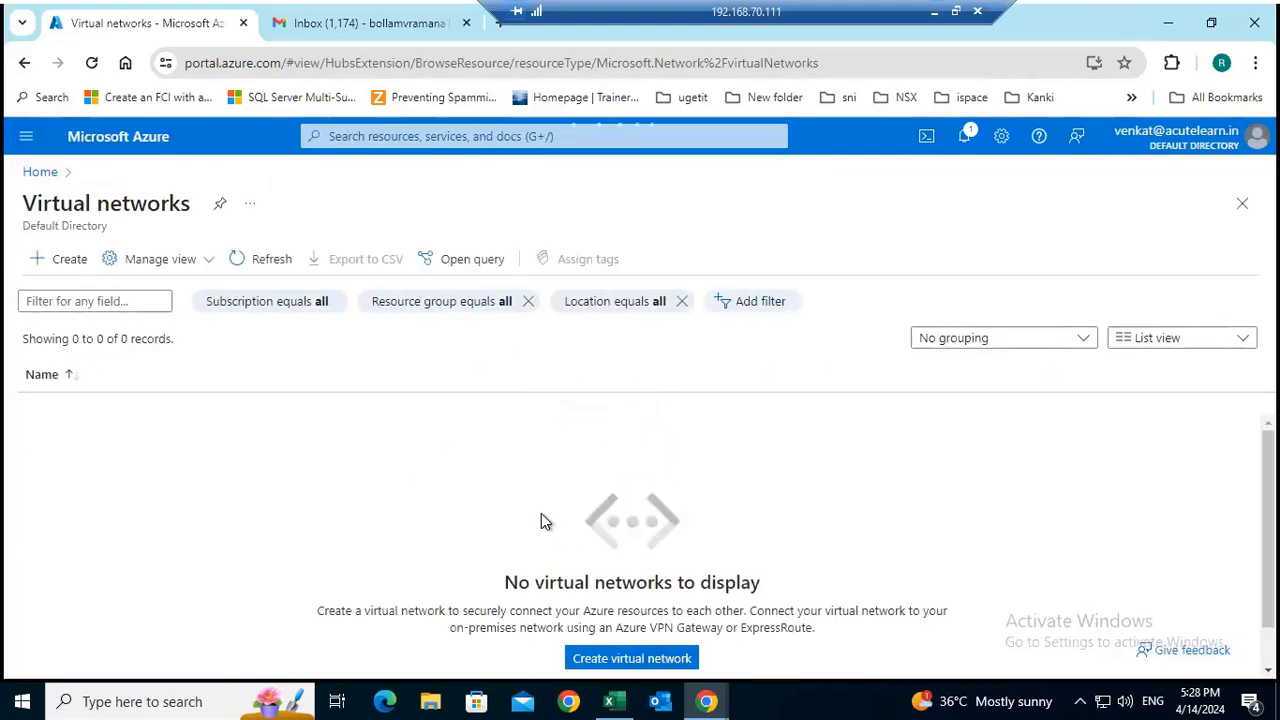
# Start creating a virtual network in the other listed subscription, with a new resource group named rg-te.
pyautogui.click(631, 655)
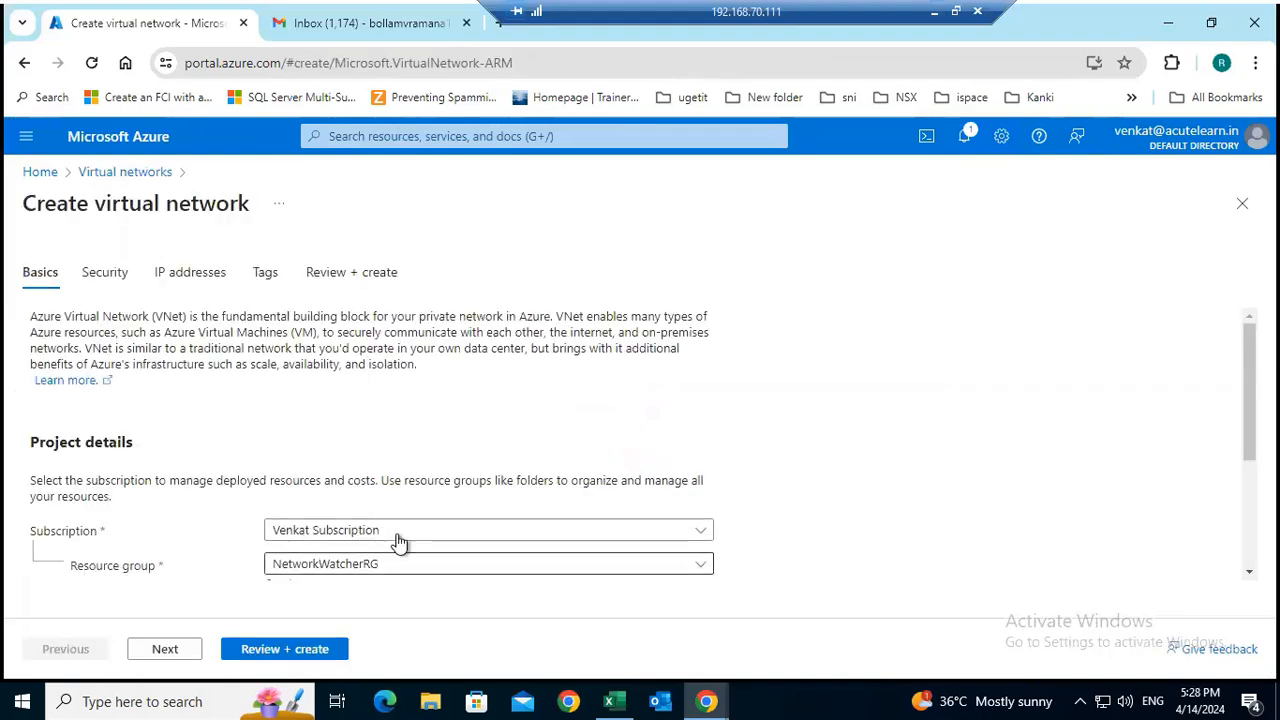
pyautogui.scroll(-2, 365, 390)
pyautogui.click(386, 345)
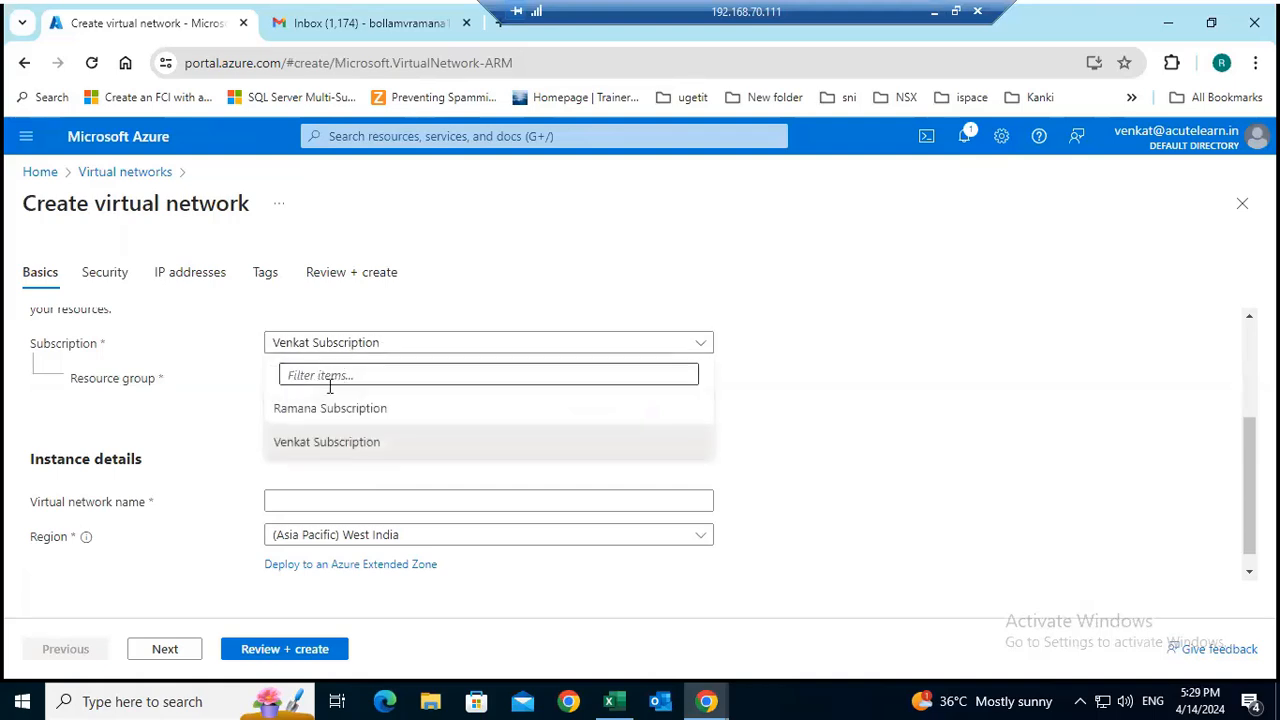
pyautogui.click(362, 409)
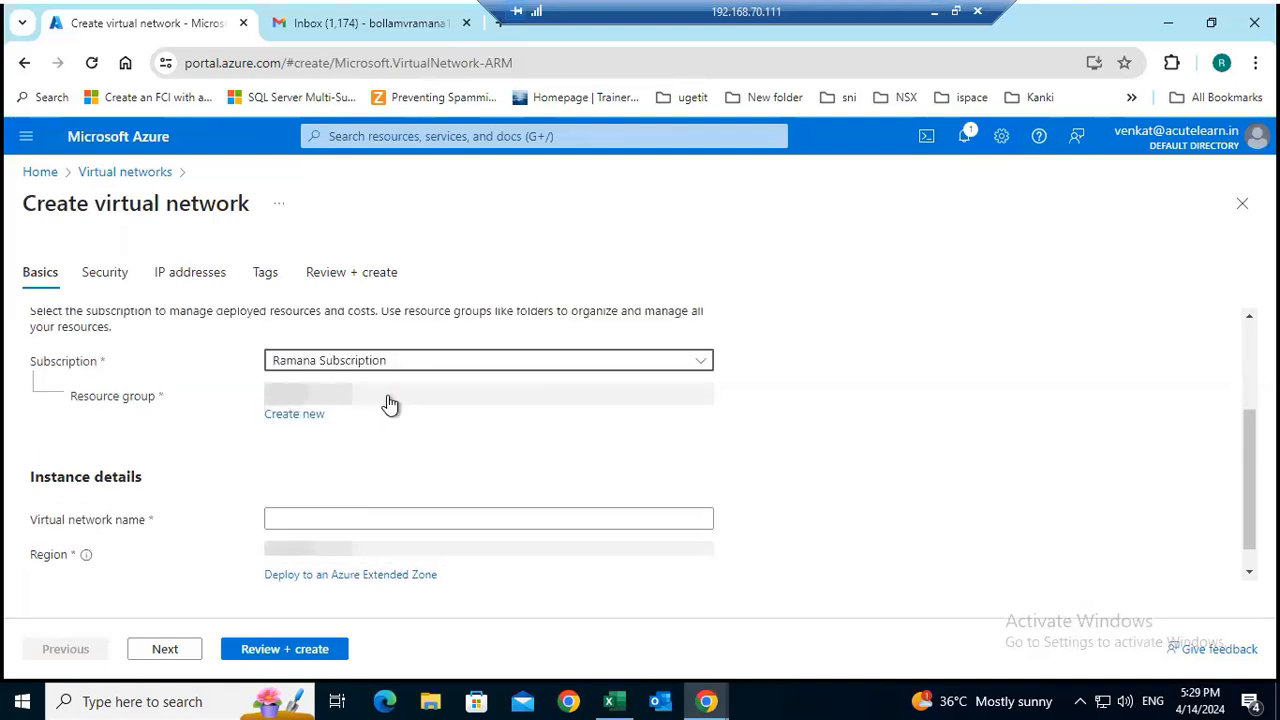
pyautogui.click(398, 397)
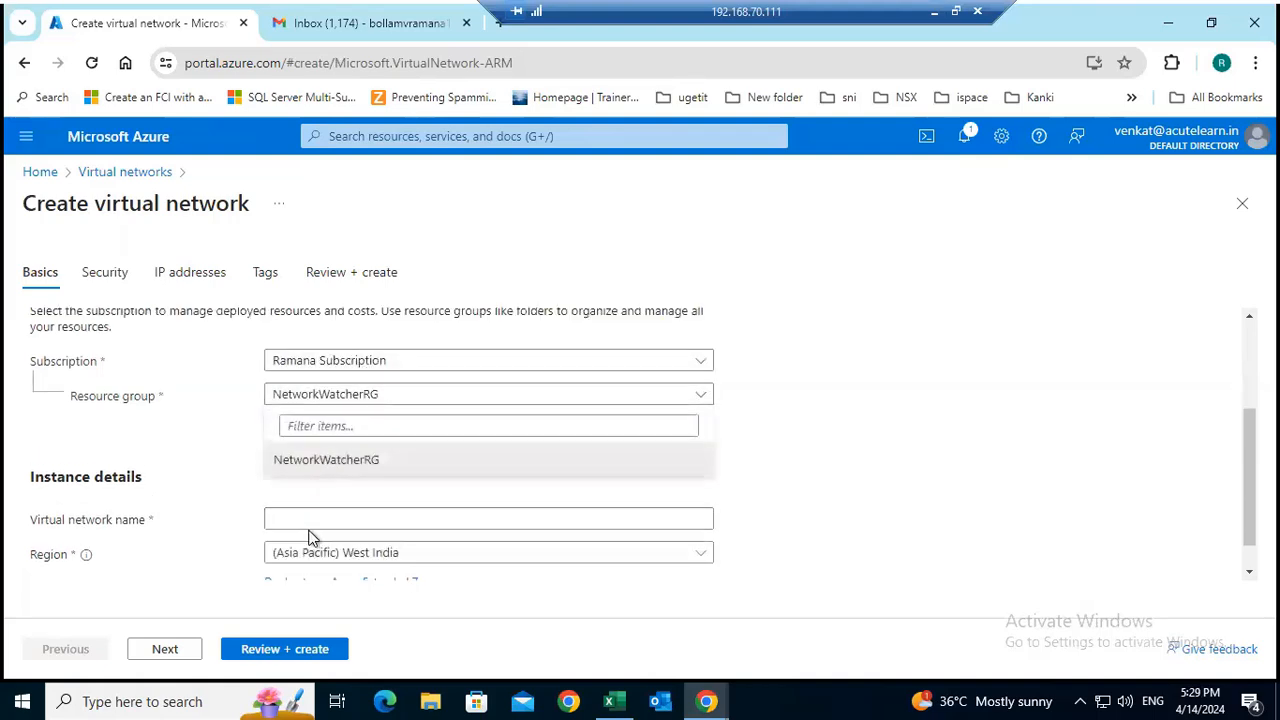
pyautogui.click(209, 443)
pyautogui.click(293, 418)
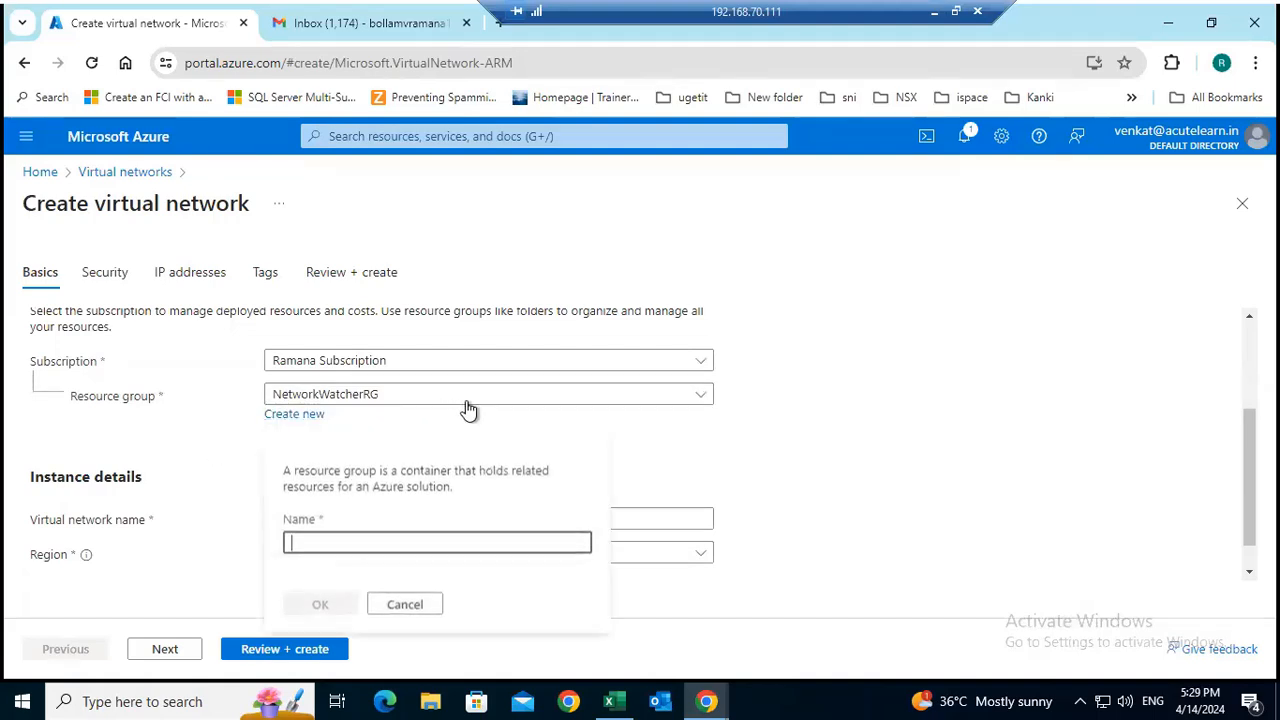
pyautogui.write('rg')
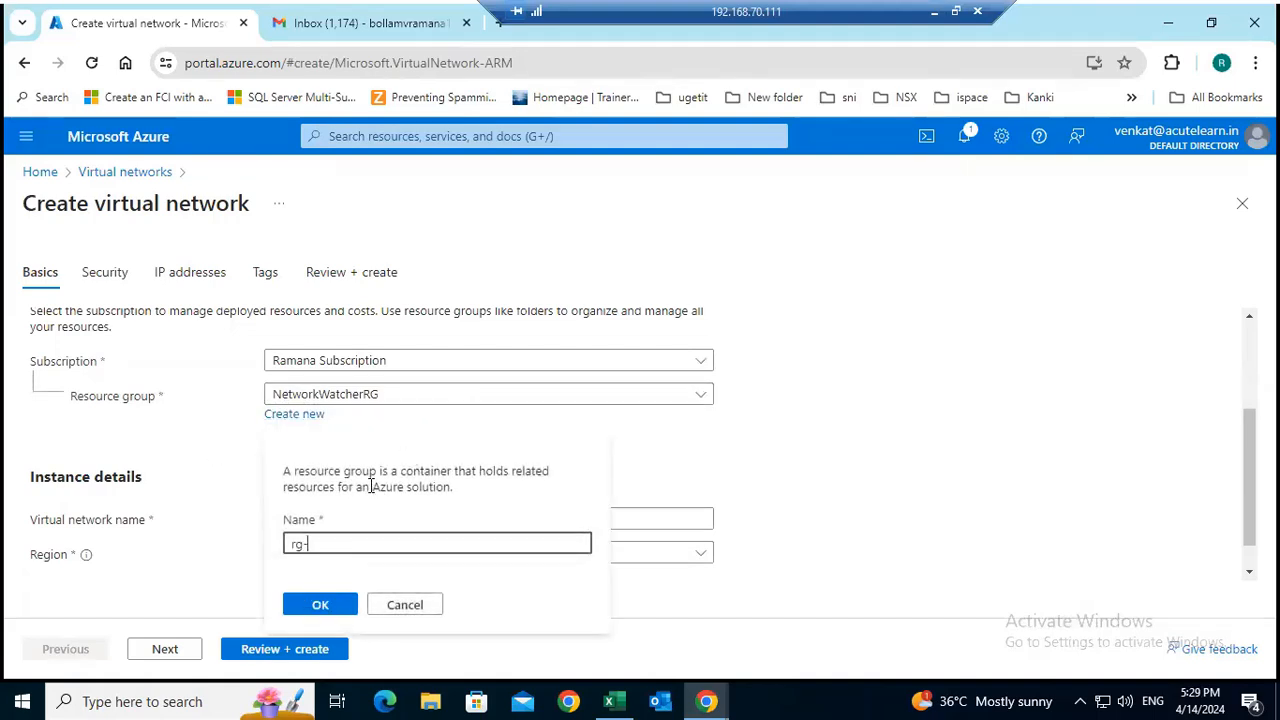
pyautogui.write('-te')
pyautogui.click(320, 604)
# Name the virtual network vnet3 and set its region to (Asia Pacific) South India.
pyautogui.scroll(-1, 505, 459)
pyautogui.click(375, 481)
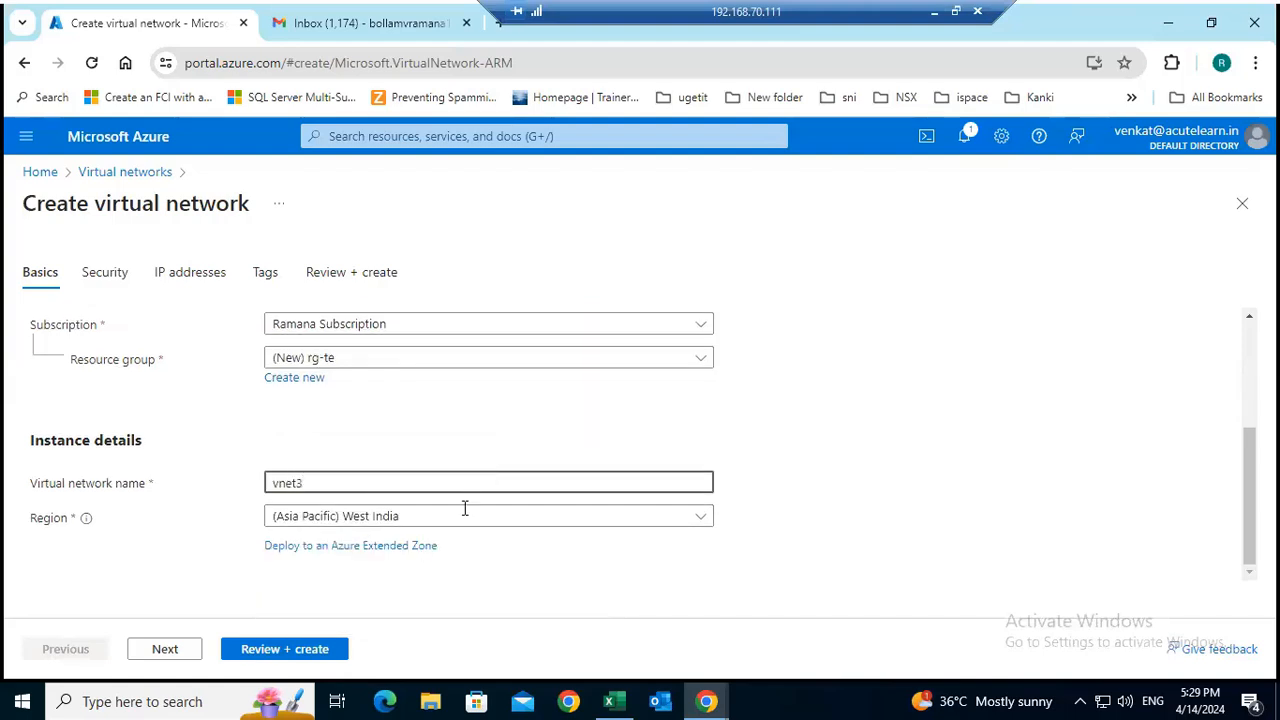
pyautogui.click(423, 522)
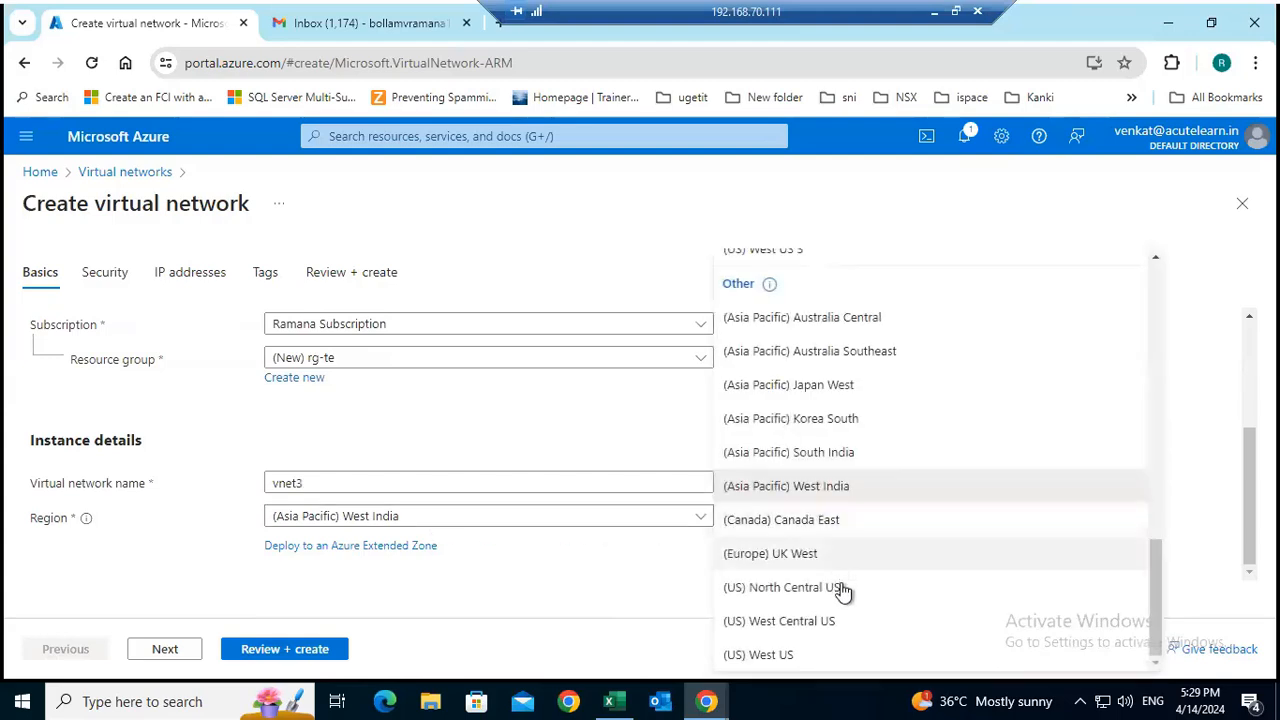
pyautogui.click(855, 456)
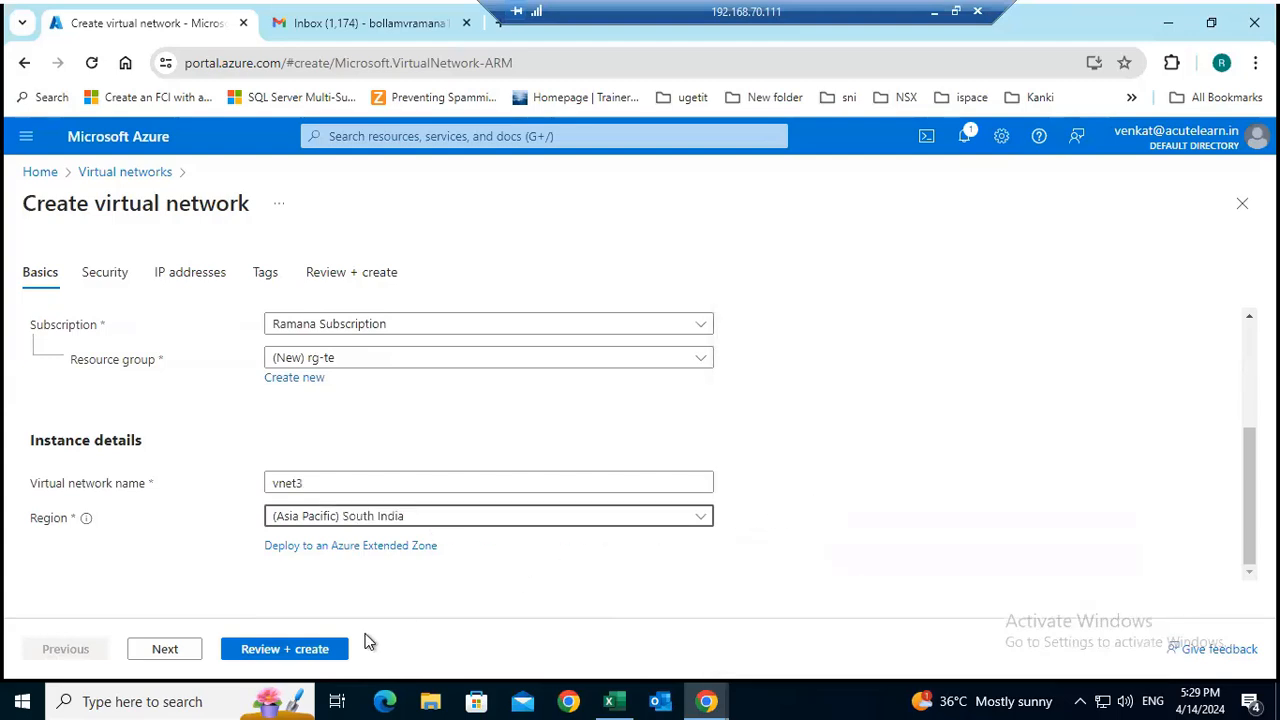
# Keep the default security options, set the IPv4 address space to 172.18.0.0/16, and delete the default subnet.
pyautogui.click(163, 651)
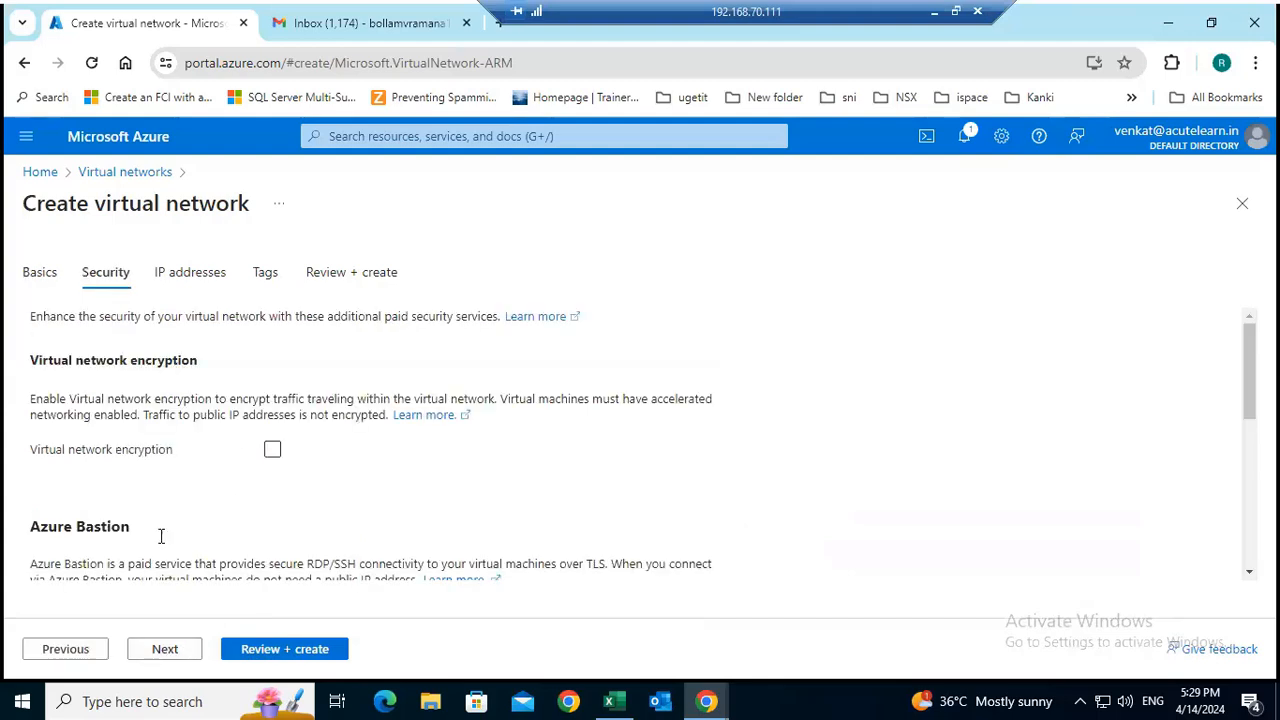
pyautogui.click(160, 651)
pyautogui.click(151, 500)
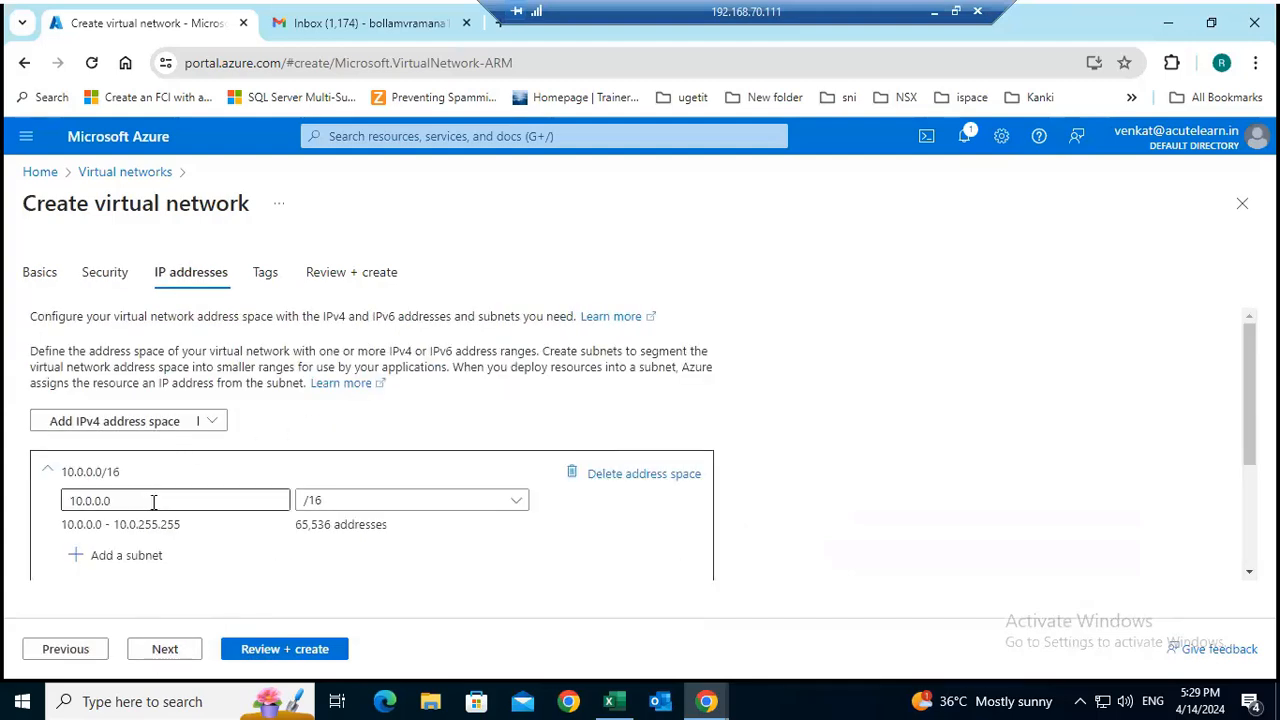
pyautogui.moveTo(151, 500); pyautogui.dragTo(50, 500)
pyautogui.write('172')
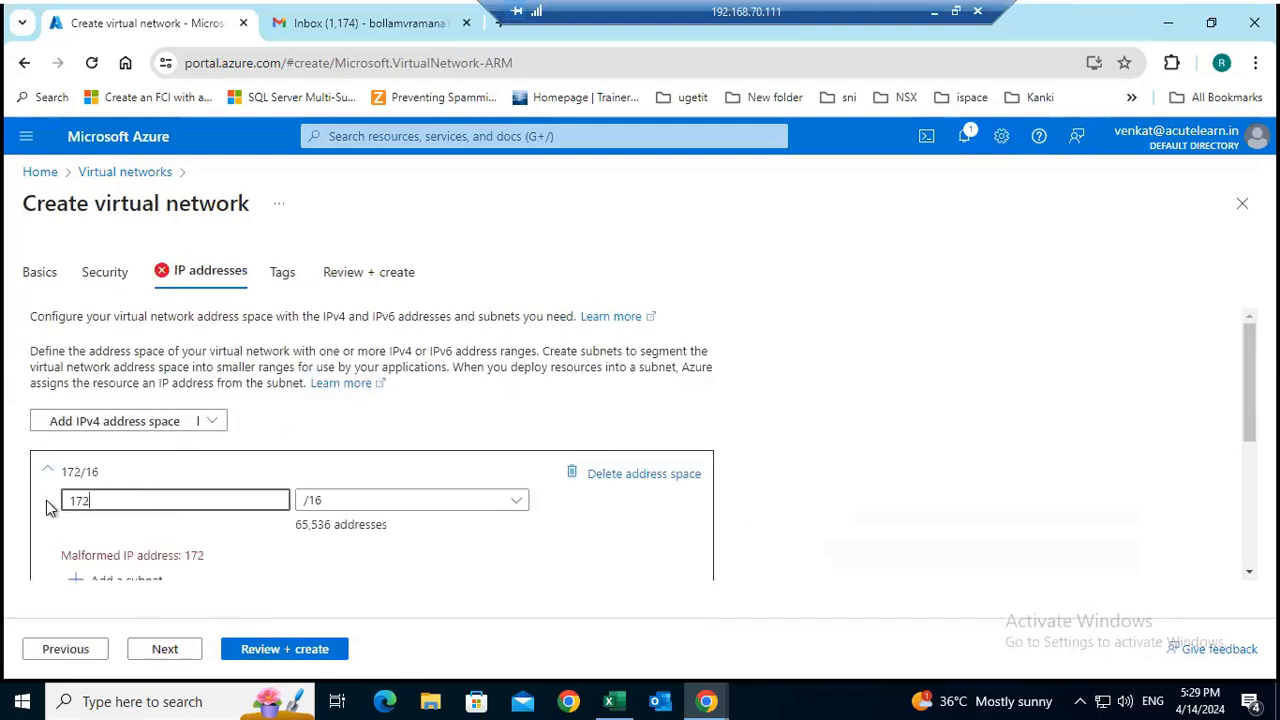
pyautogui.write('.18.0.0')
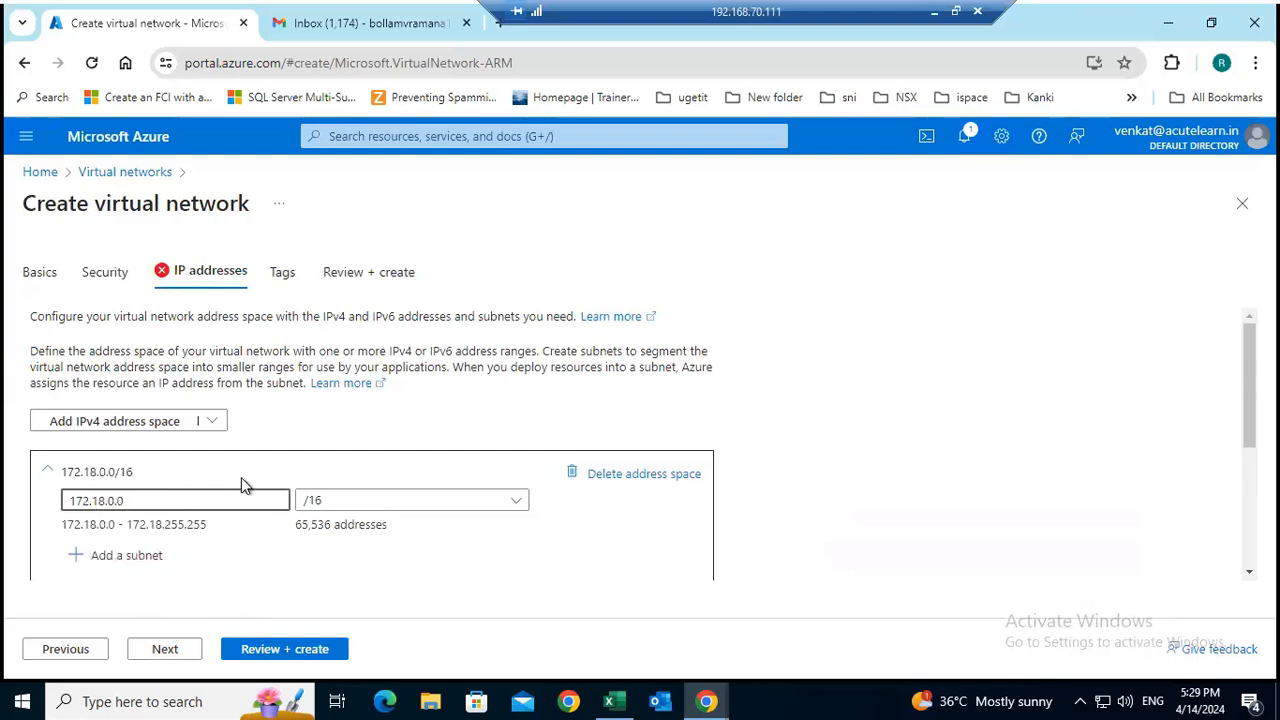
pyautogui.scroll(-3, 241, 477)
pyautogui.click(686, 393)
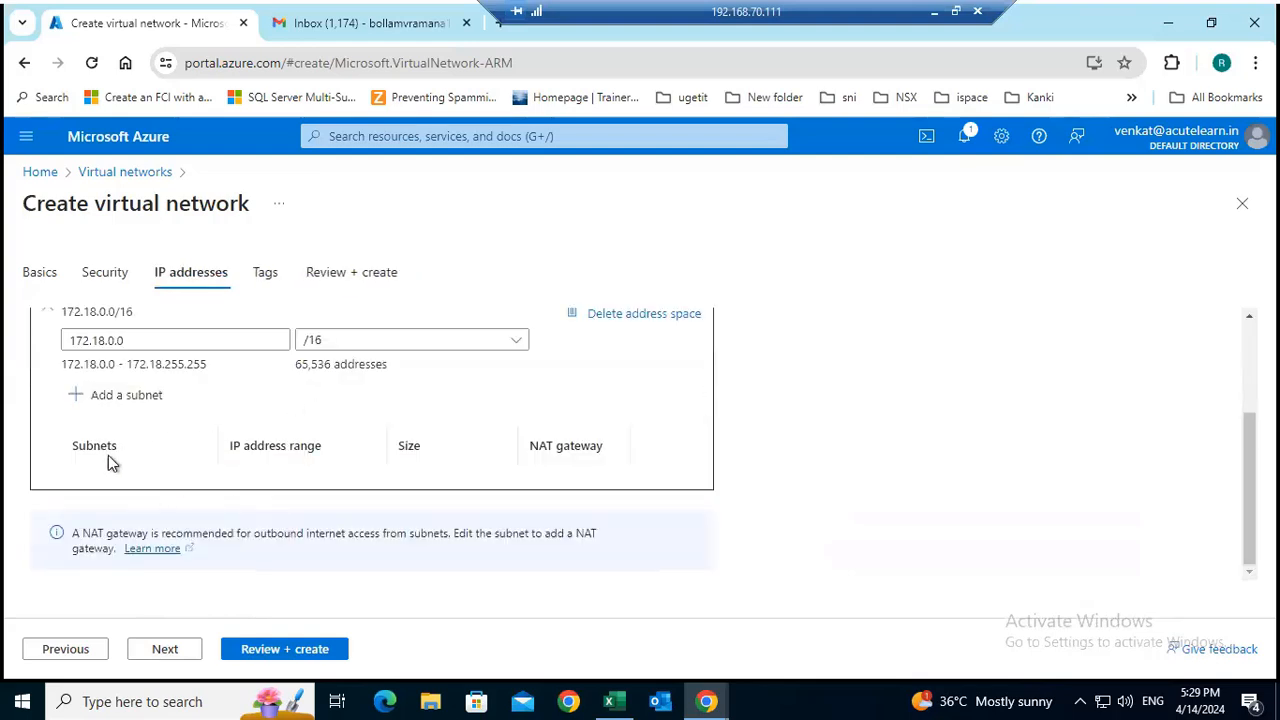
# Add a subnet named s1 starting at 172.18.0.0 with size /24, and create the virtual network.
pyautogui.click(140, 400)
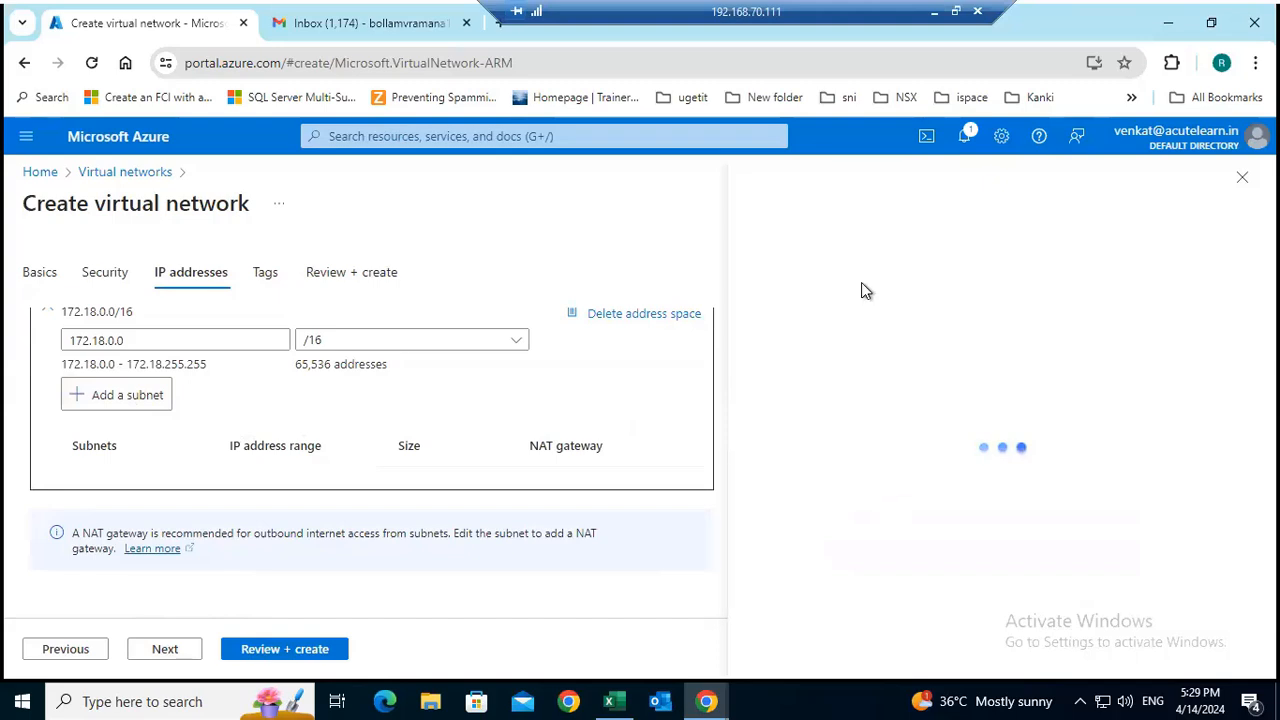
pyautogui.moveTo(800, 322); pyautogui.dragTo(685, 327)
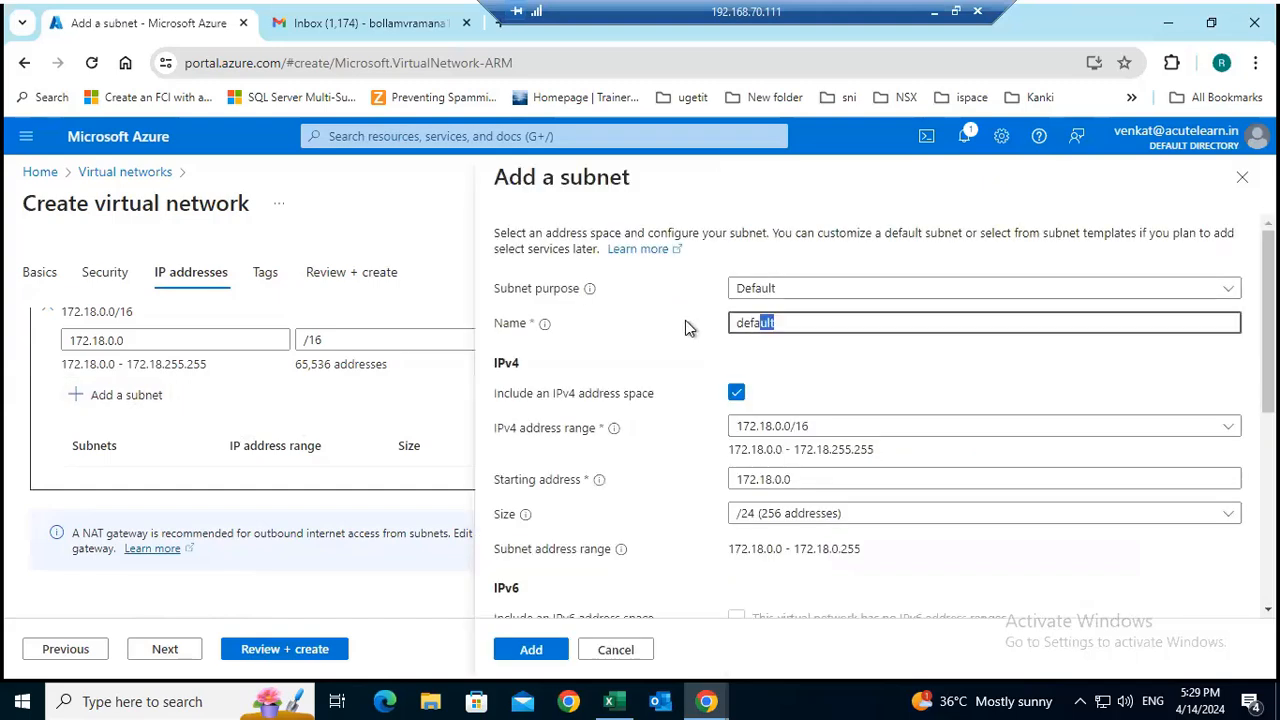
pyautogui.write('s1')
pyautogui.click(539, 650)
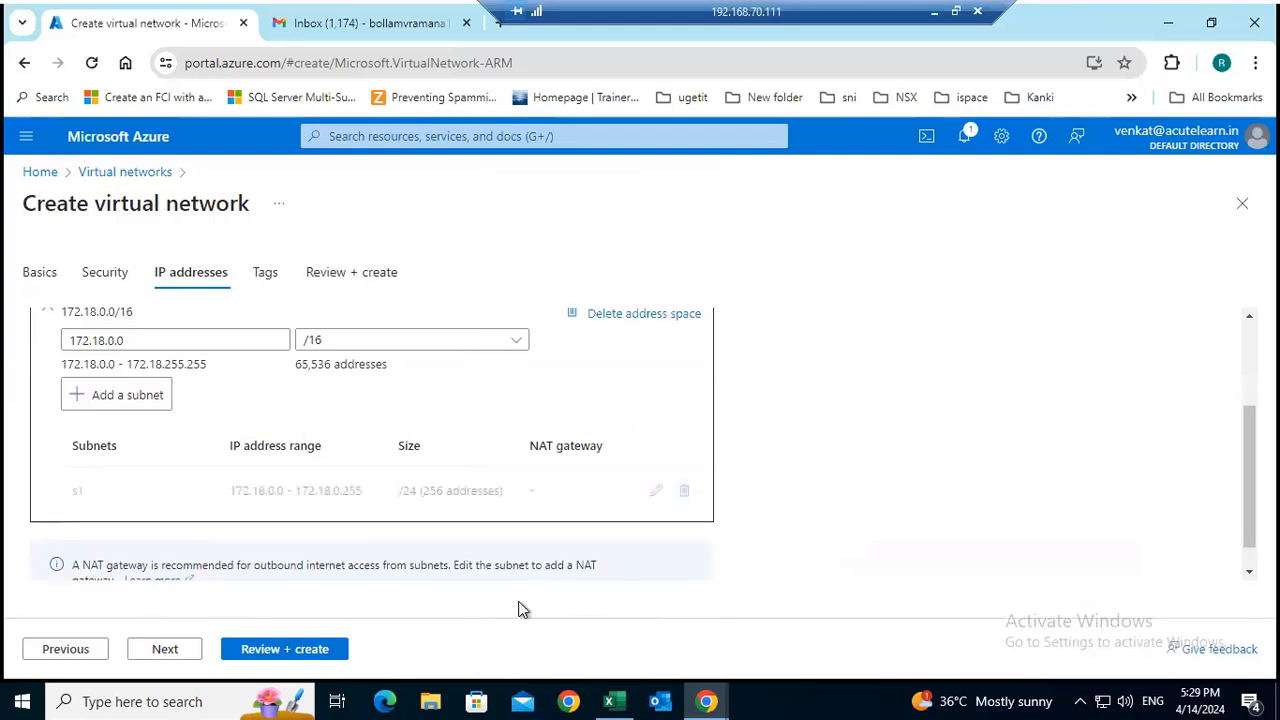
pyautogui.click(276, 652)
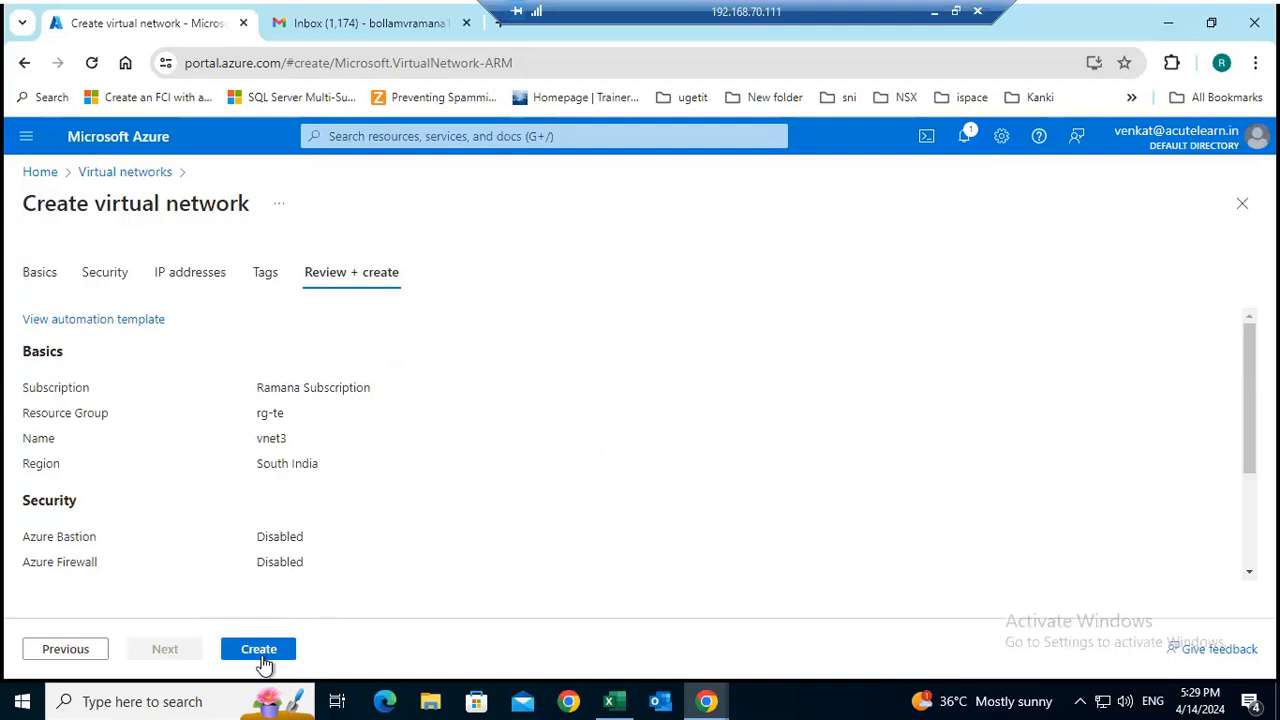
pyautogui.click(258, 656)
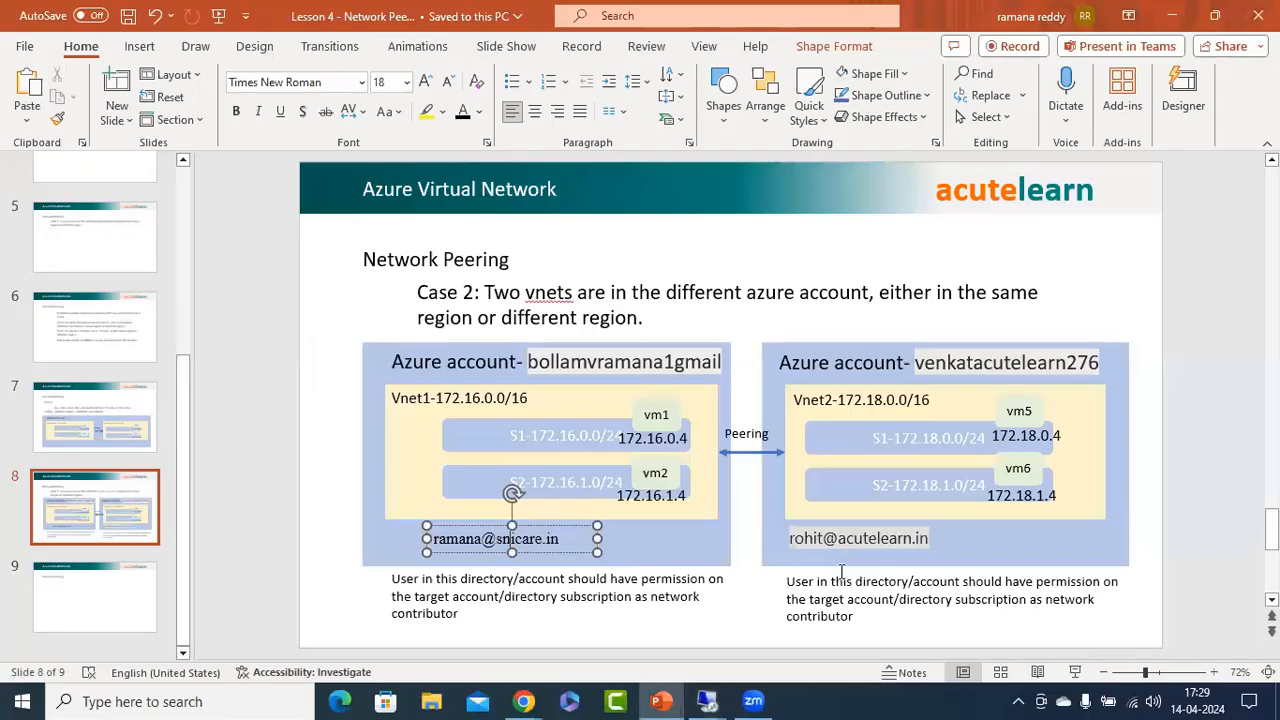
# Review the Case 2 slide in PowerPoint, and return to the 192.168.70.111 session to open the deployed vnet3 resource.
pyautogui.click(934, 13)
pyautogui.click(1207, 518)
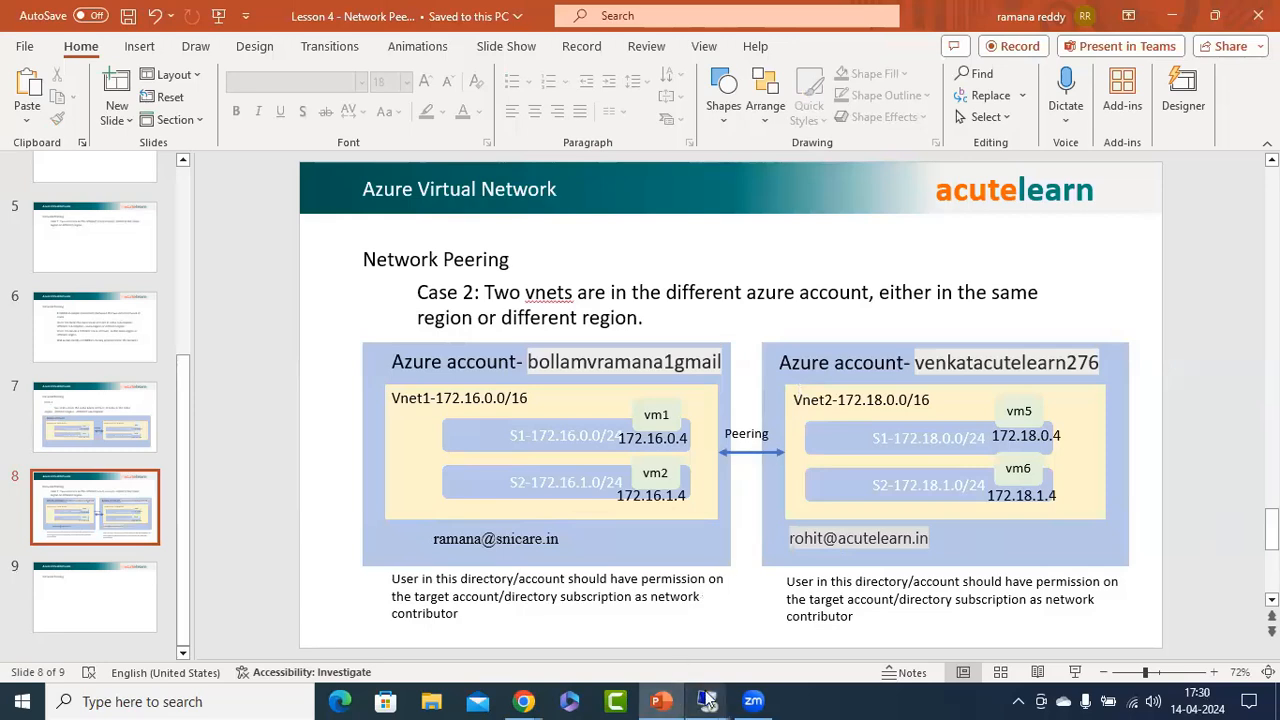
pyautogui.moveTo(707, 701)
pyautogui.click(420, 651)
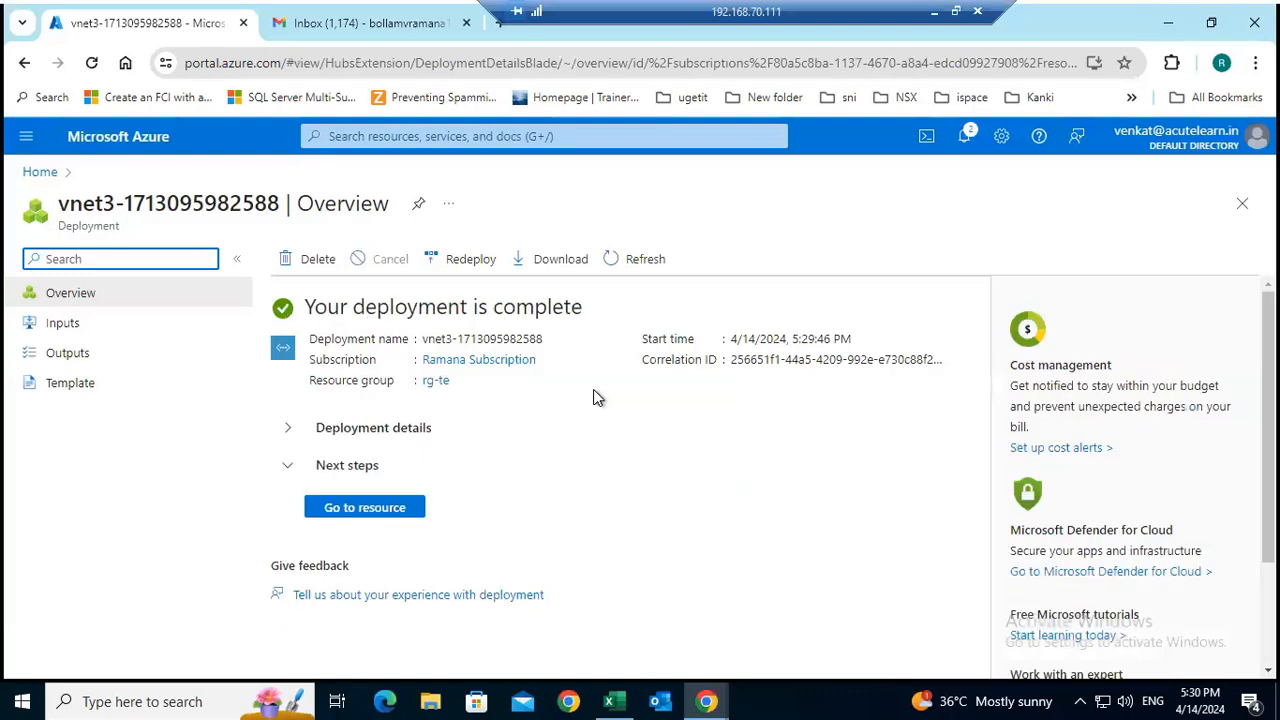
pyautogui.click(385, 512)
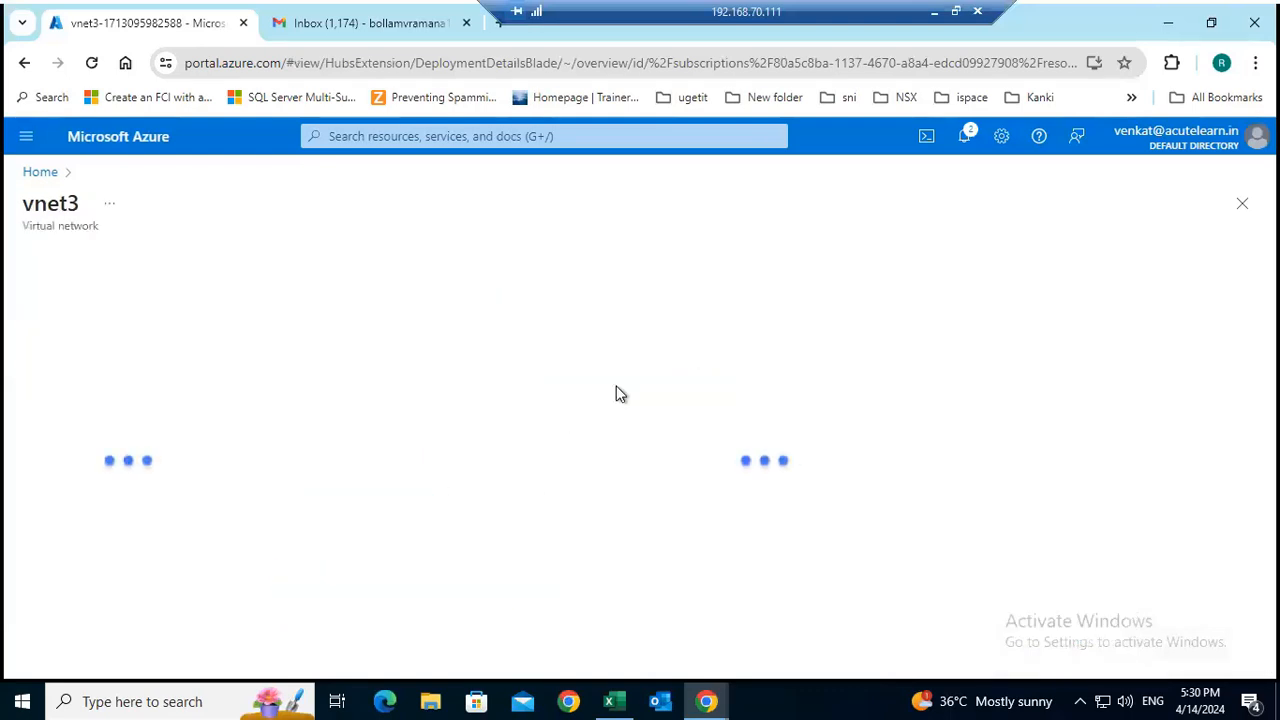
# Start a new role assignment in vnet3's access control, search the roles for "network con", and choose Network Contributor.
pyautogui.click(83, 355)
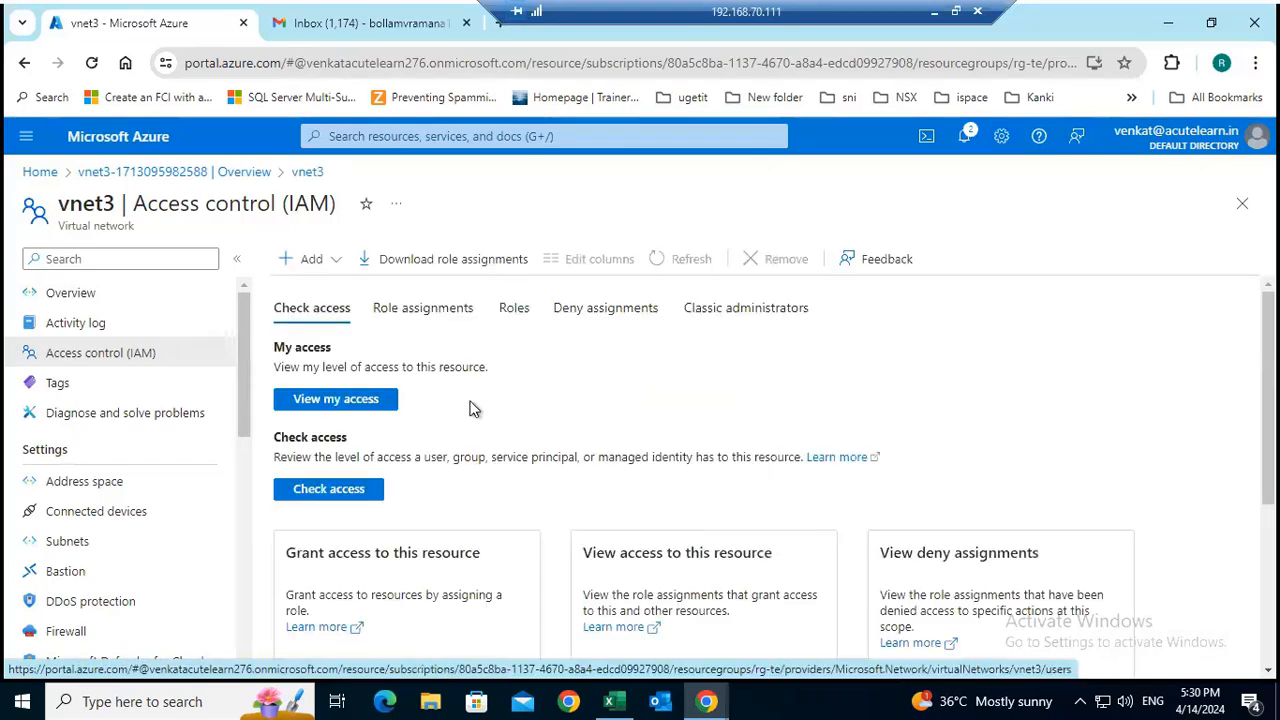
pyautogui.click(420, 312)
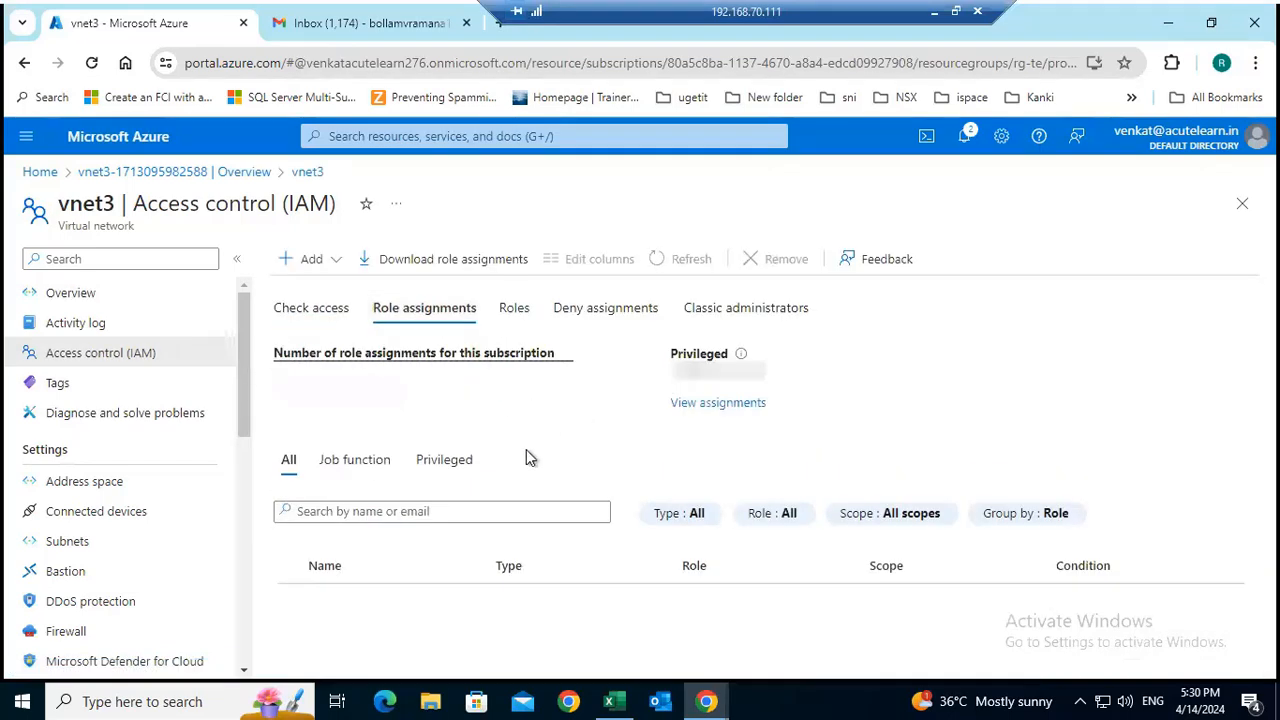
pyautogui.click(319, 262)
pyautogui.click(334, 299)
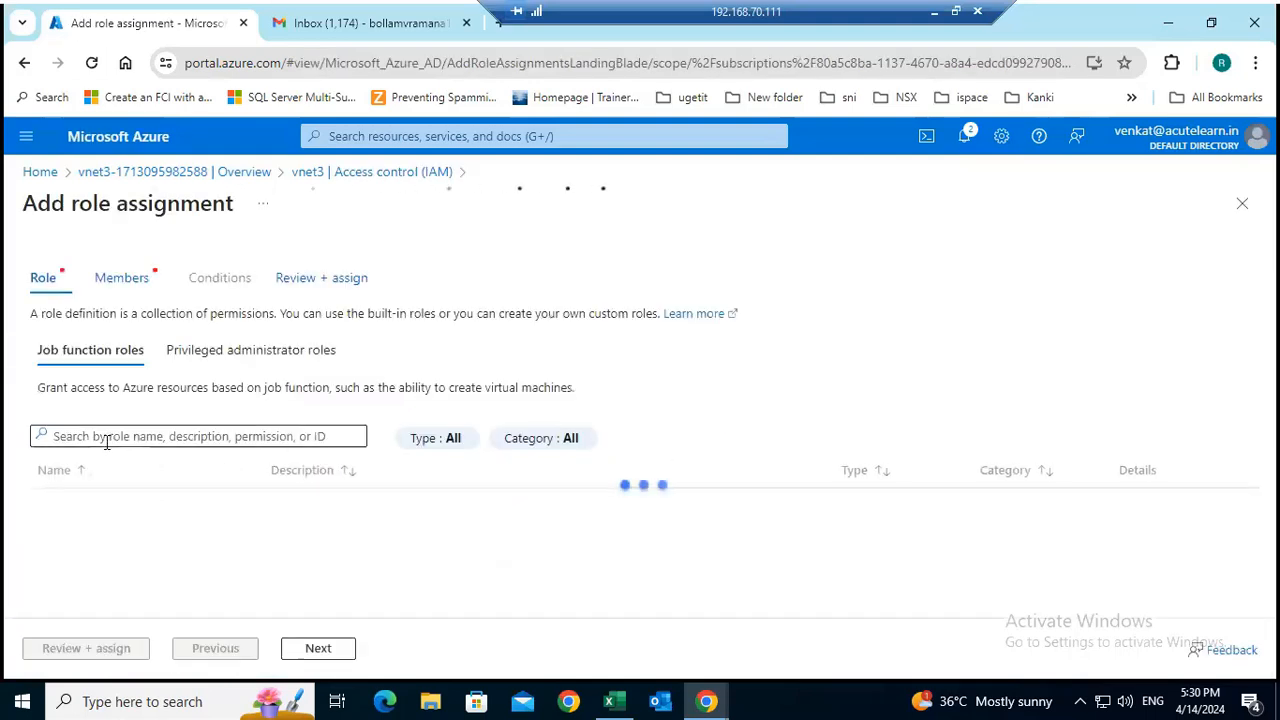
pyautogui.click(110, 439)
pyautogui.write('network con')
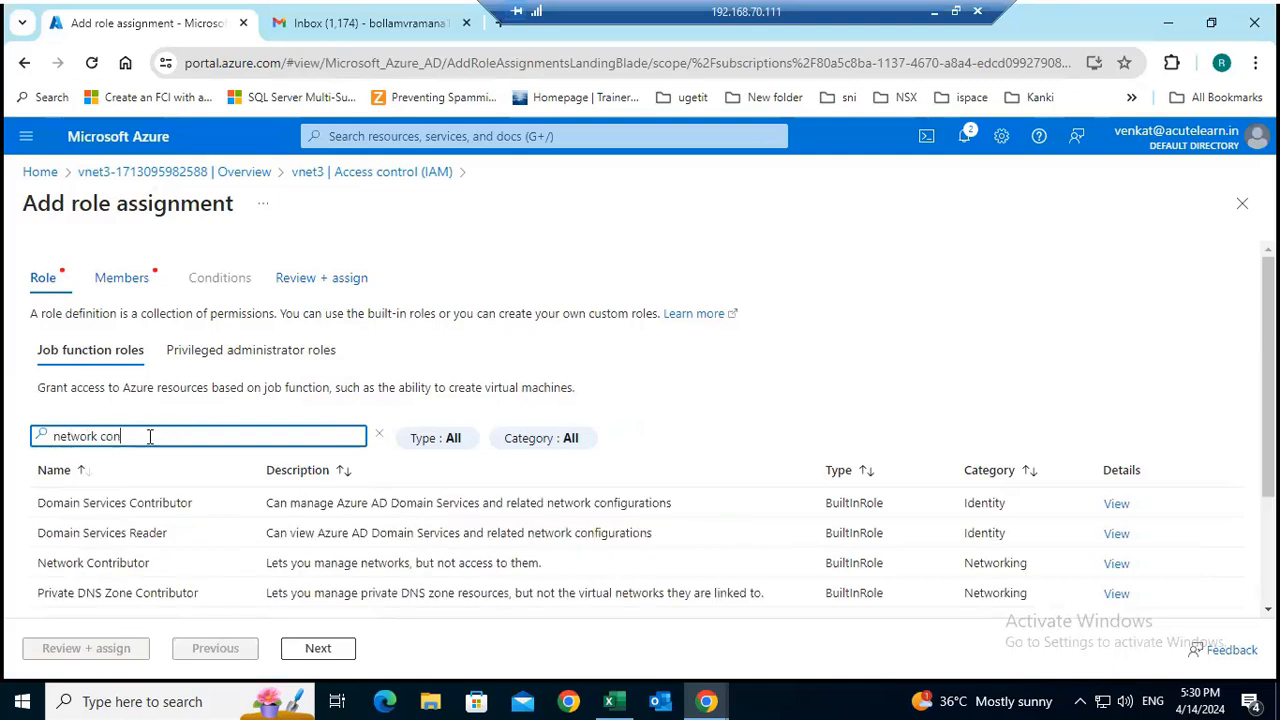
pyautogui.click(145, 564)
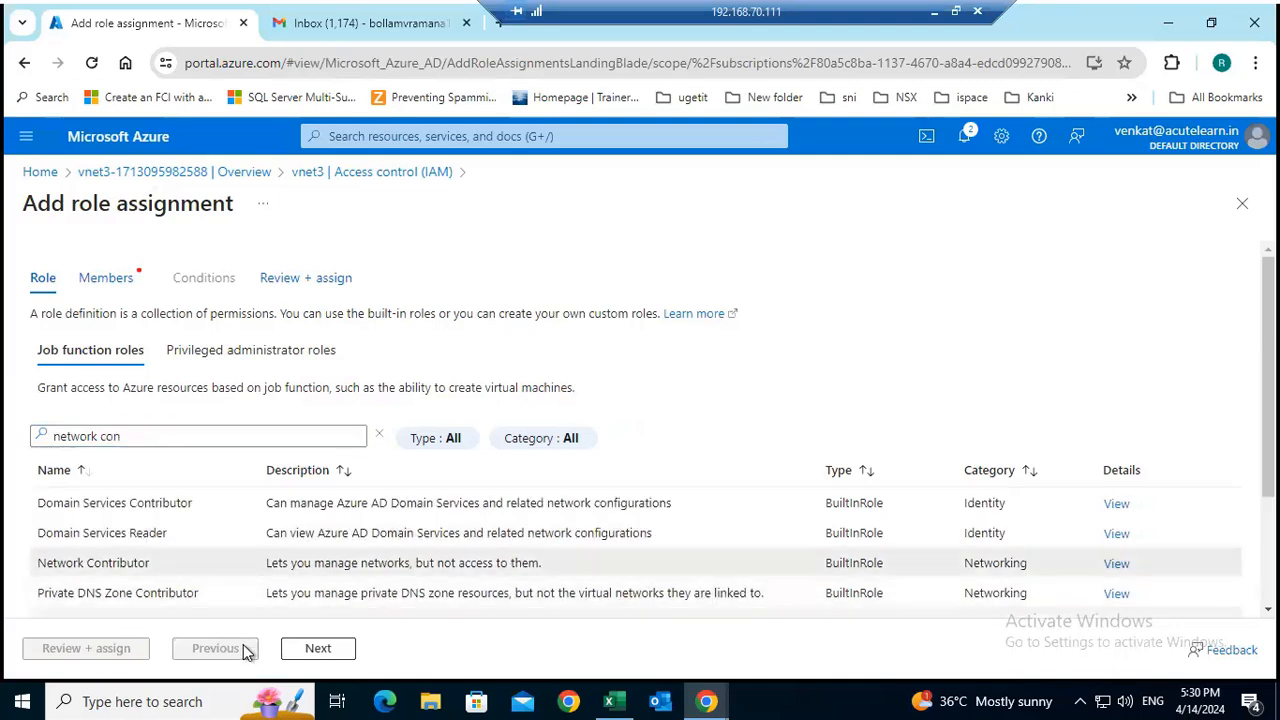
# Select the guest user from the snicare.in account as the member, and submit the role assignment for vnet3.
pyautogui.click(330, 650)
pyautogui.click(212, 433)
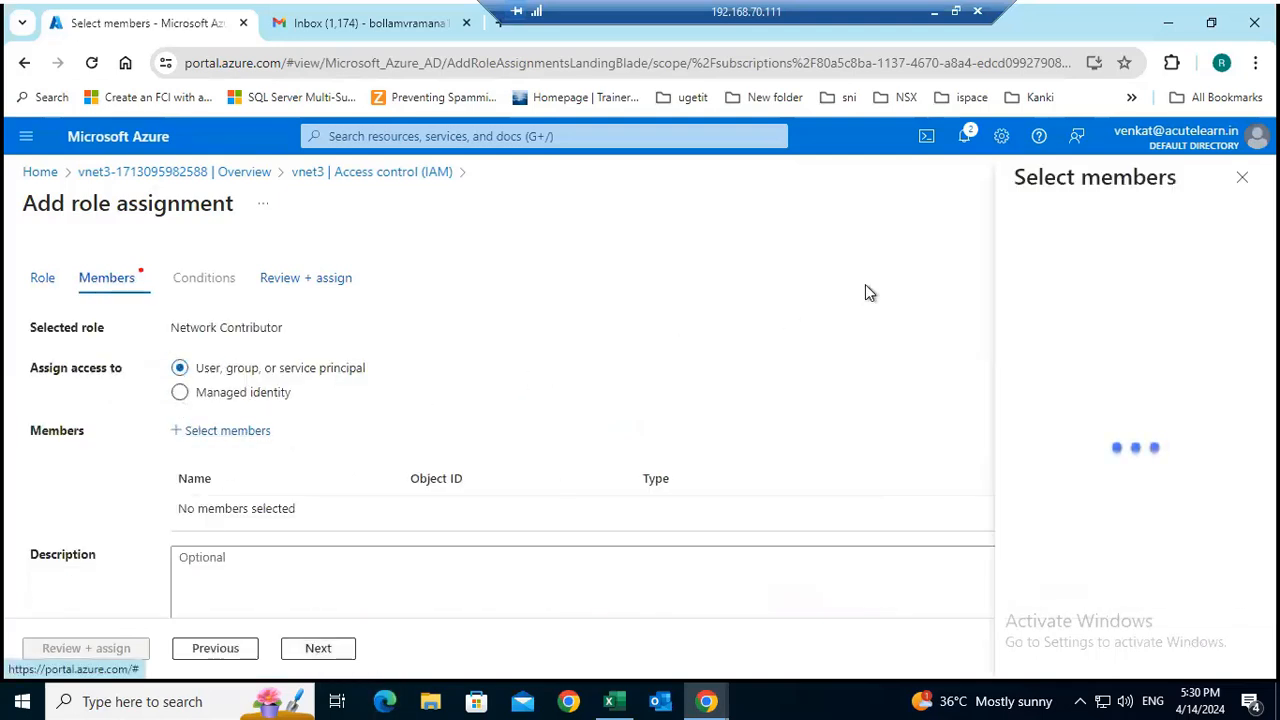
pyautogui.click(1094, 255)
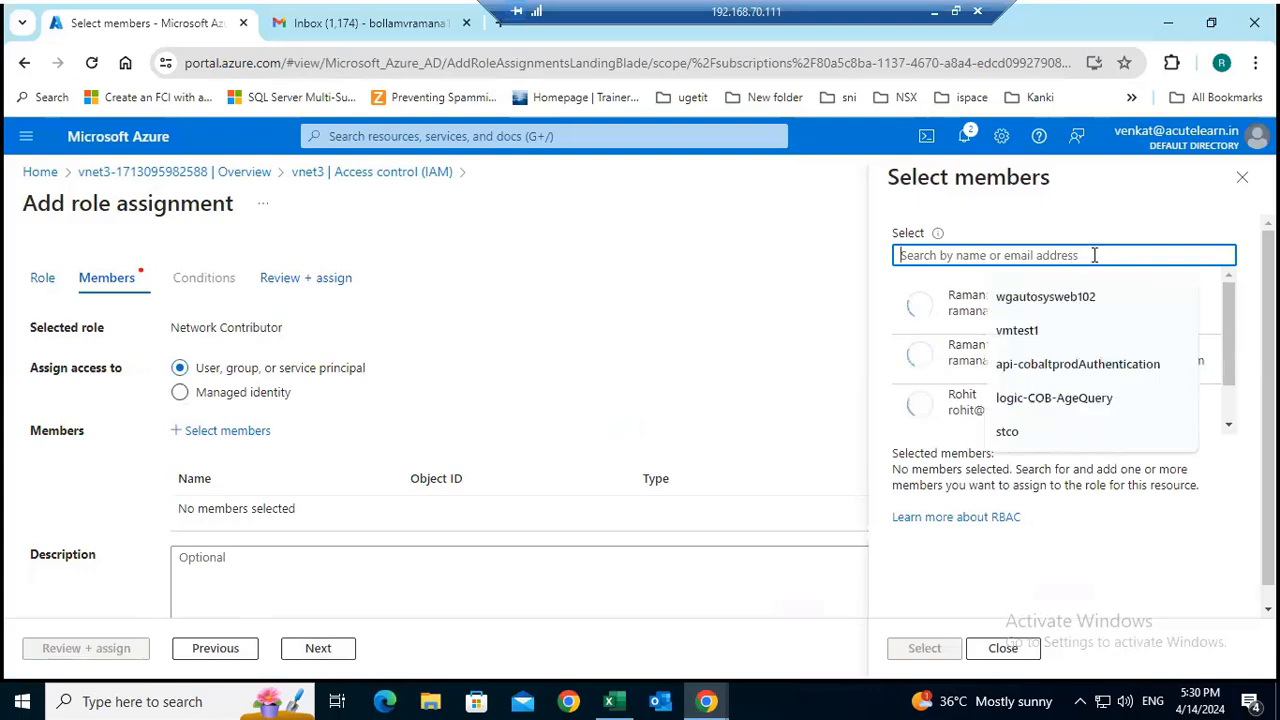
pyautogui.click(937, 312)
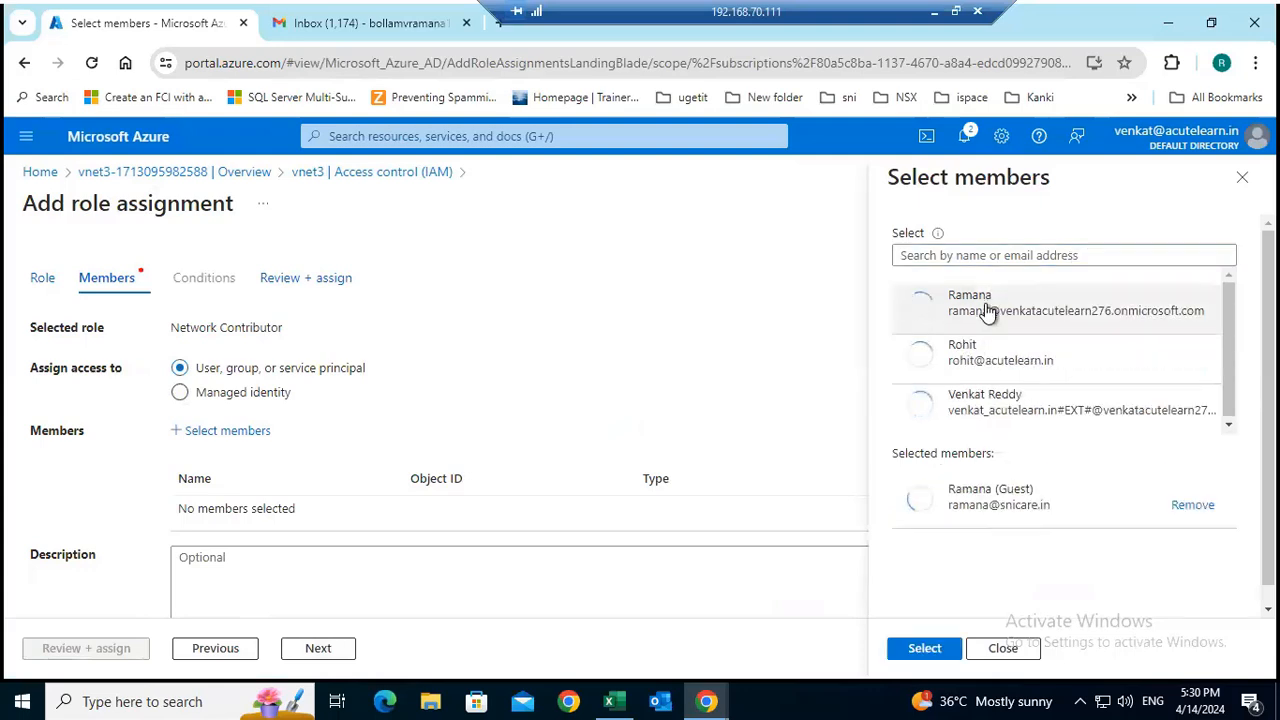
pyautogui.click(945, 651)
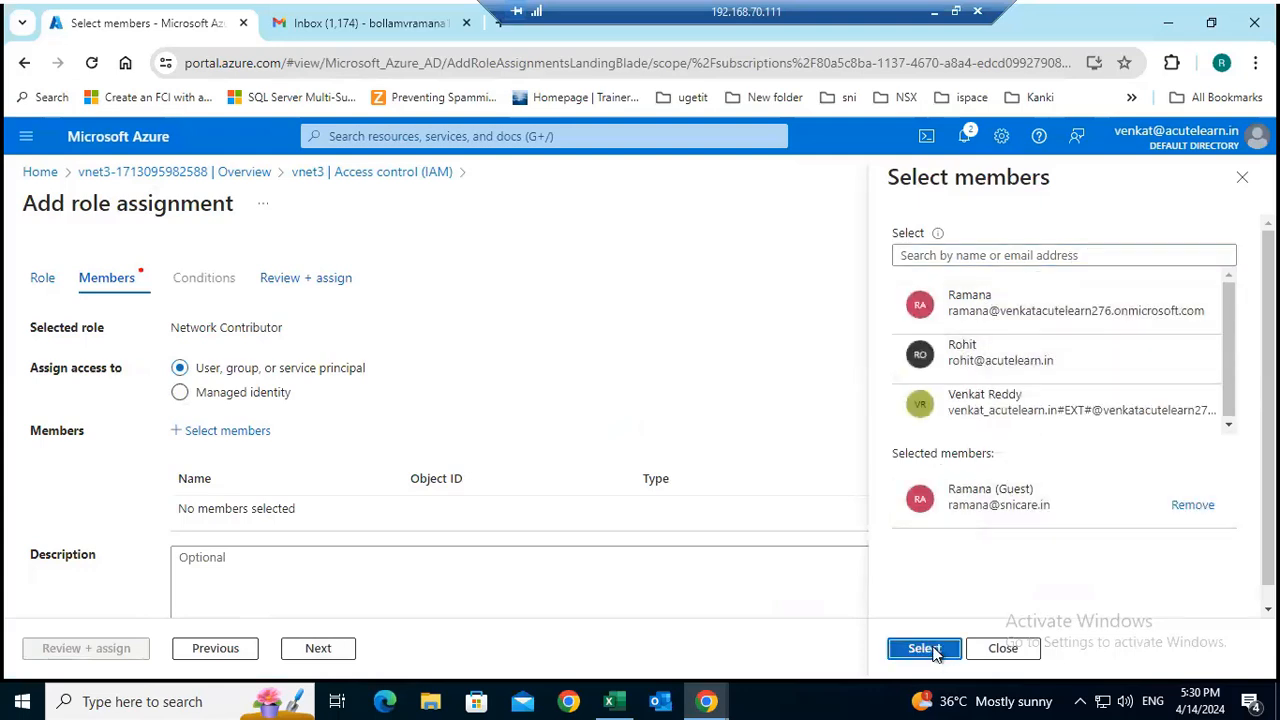
pyautogui.click(86, 655)
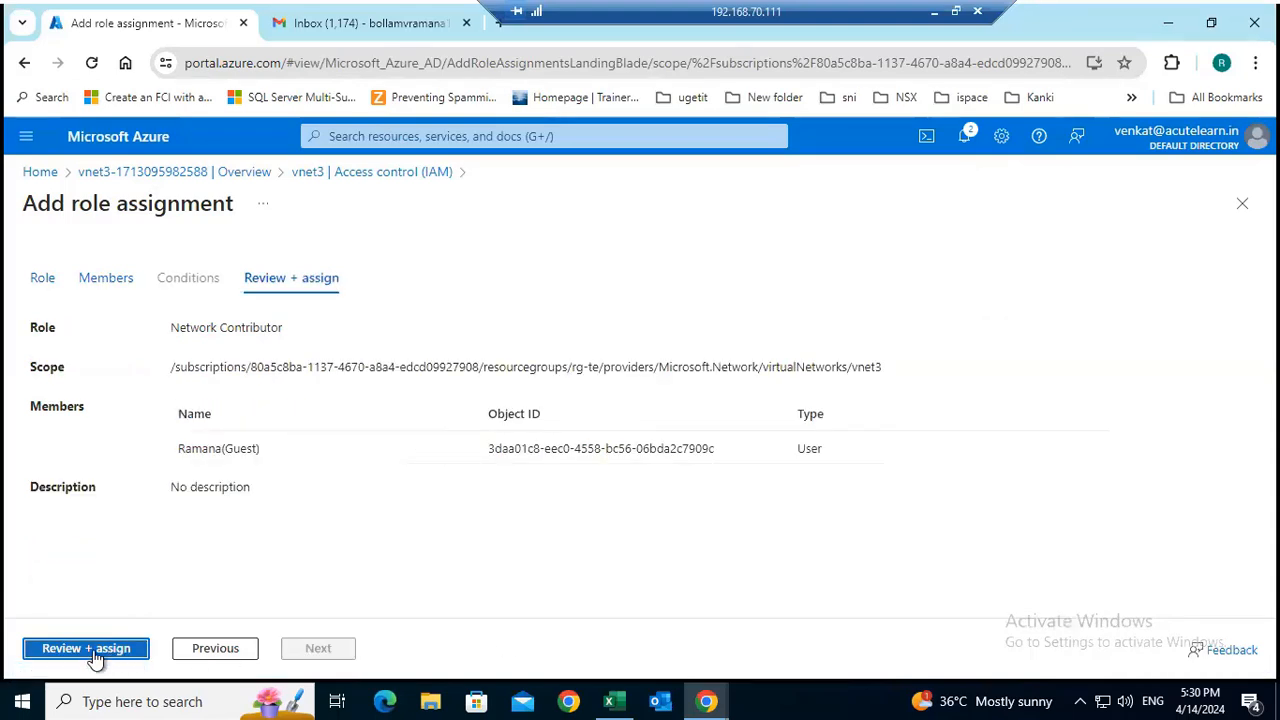
pyautogui.click(86, 652)
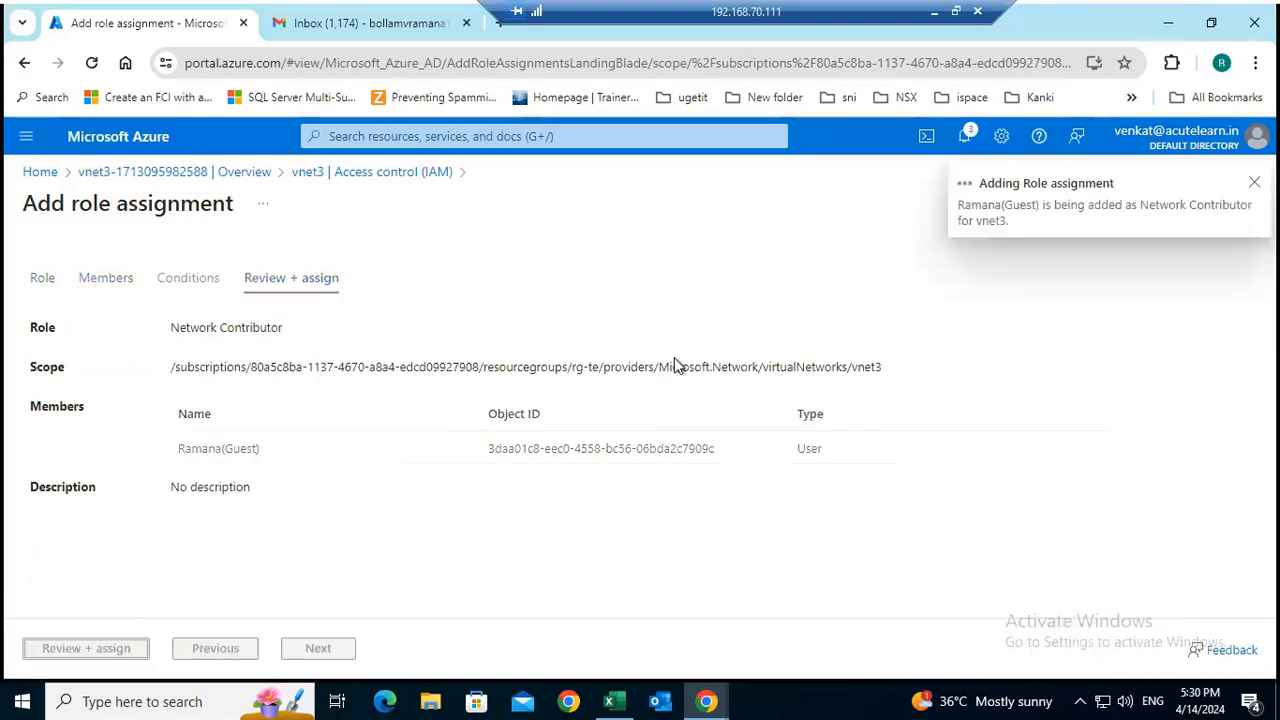
# Check the virtual machine layout on the Case 2 slide in PowerPoint, and return to the 192.168.70.111 session.
pyautogui.click(935, 12)
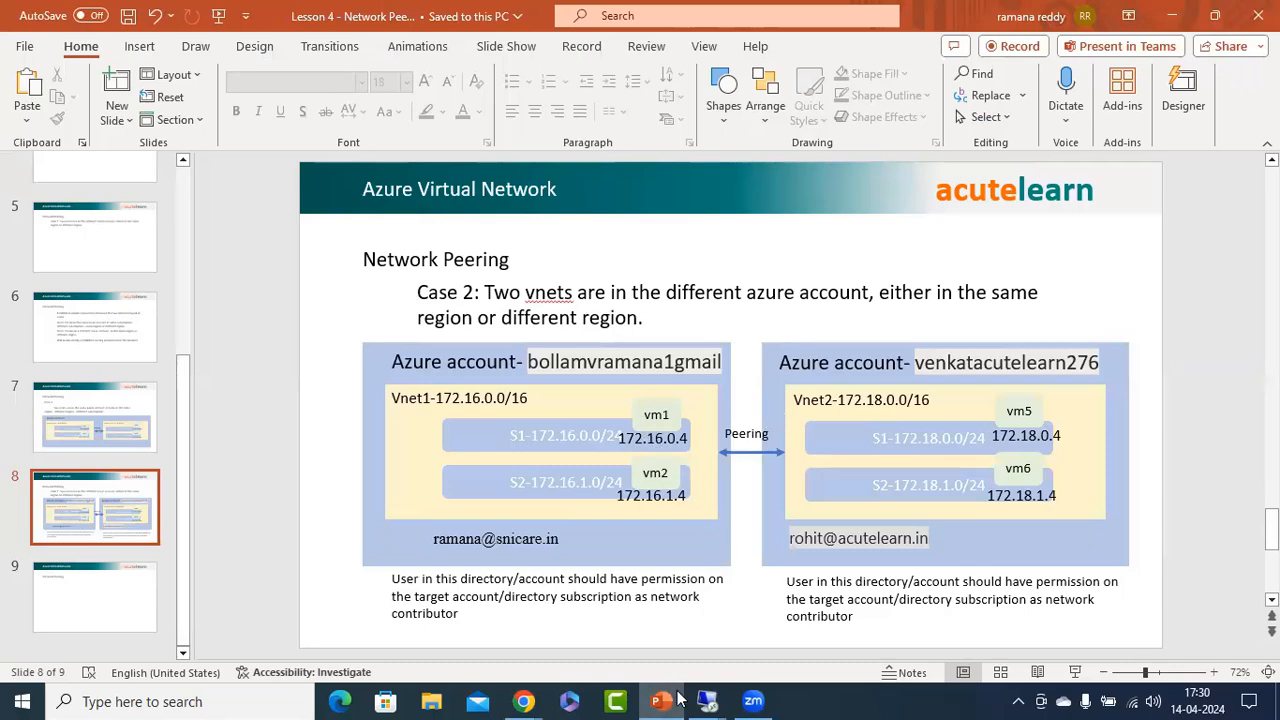
pyautogui.moveTo(705, 699)
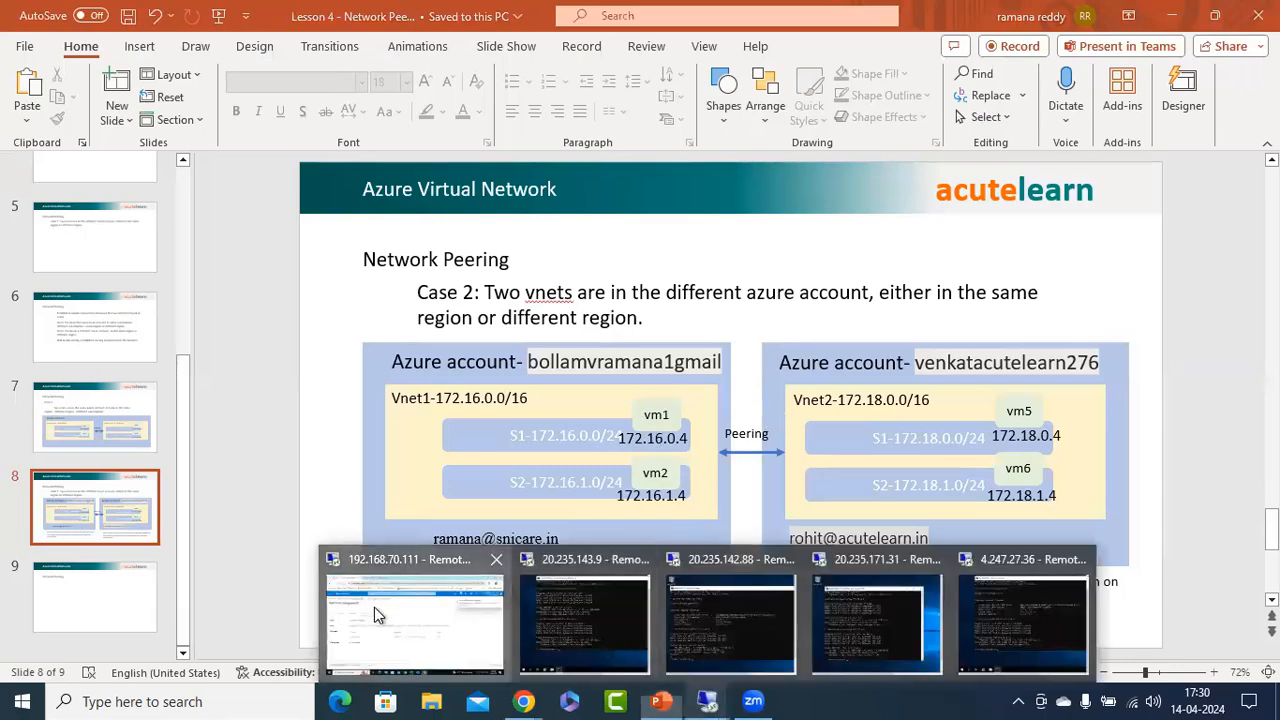
pyautogui.click(374, 607)
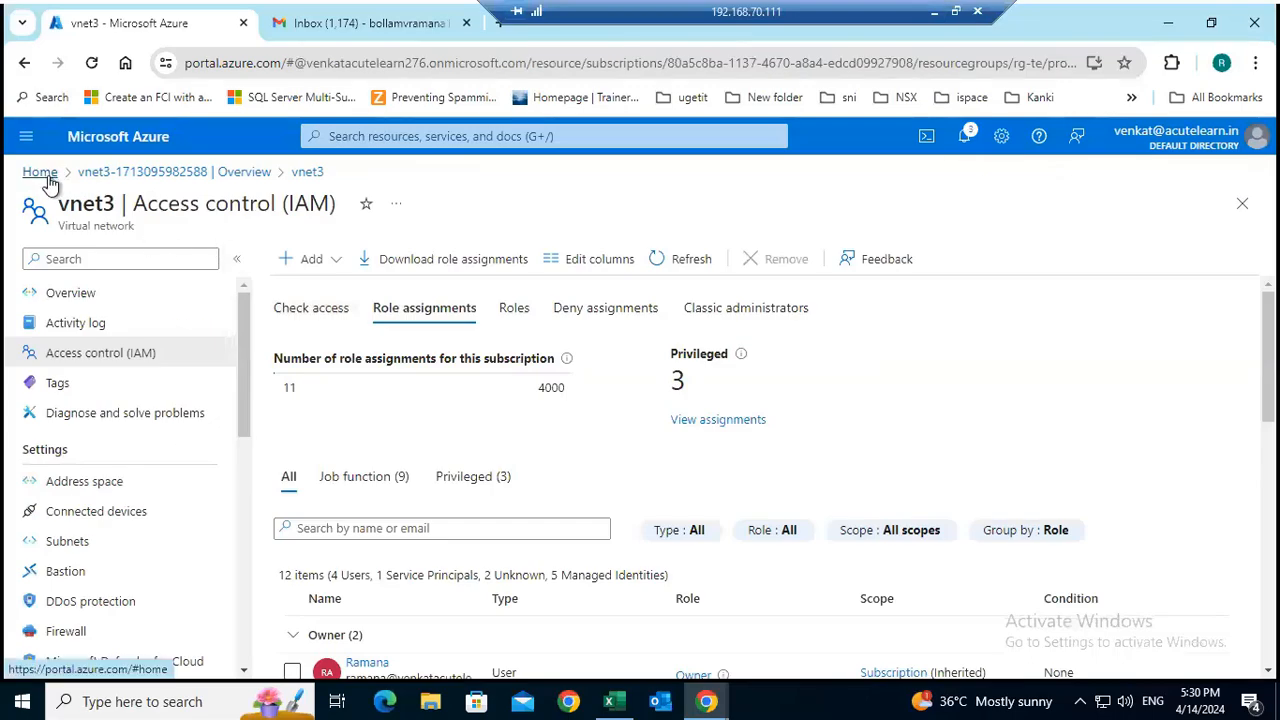
# Start creating an Azure virtual machine in the existing resource group rg-te, and name it vm5.
pyautogui.click(46, 178)
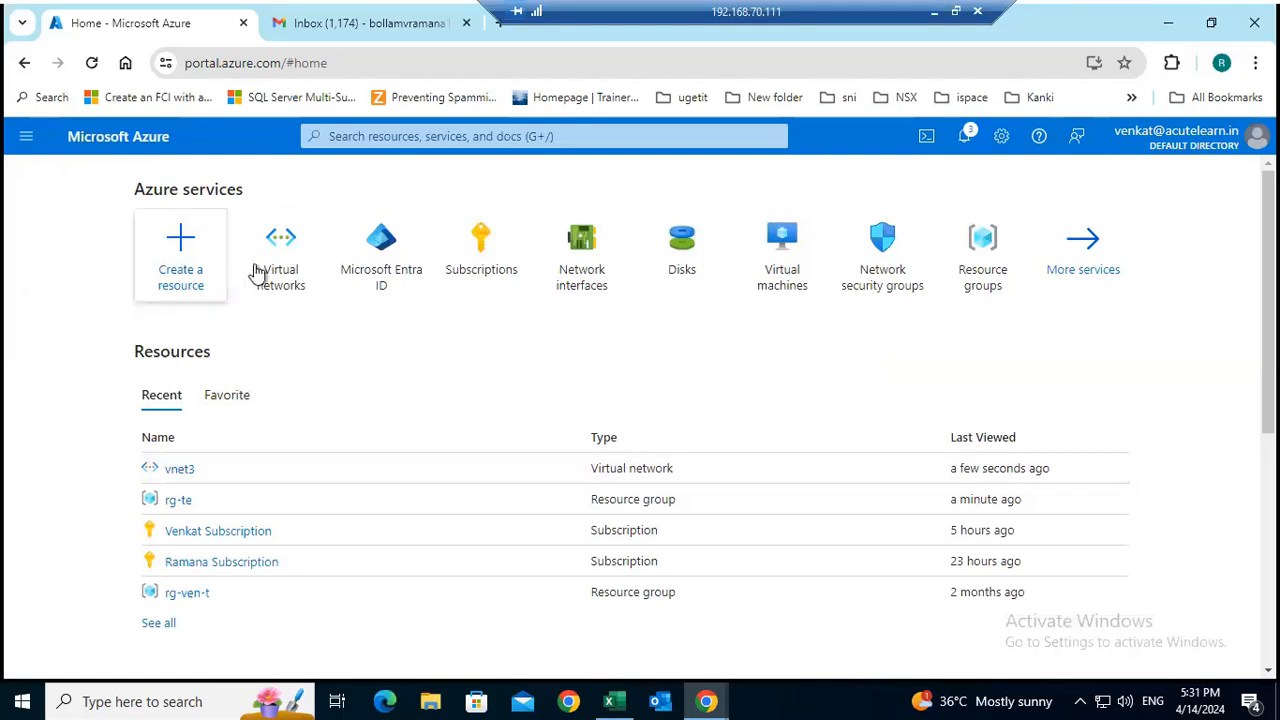
pyautogui.click(784, 277)
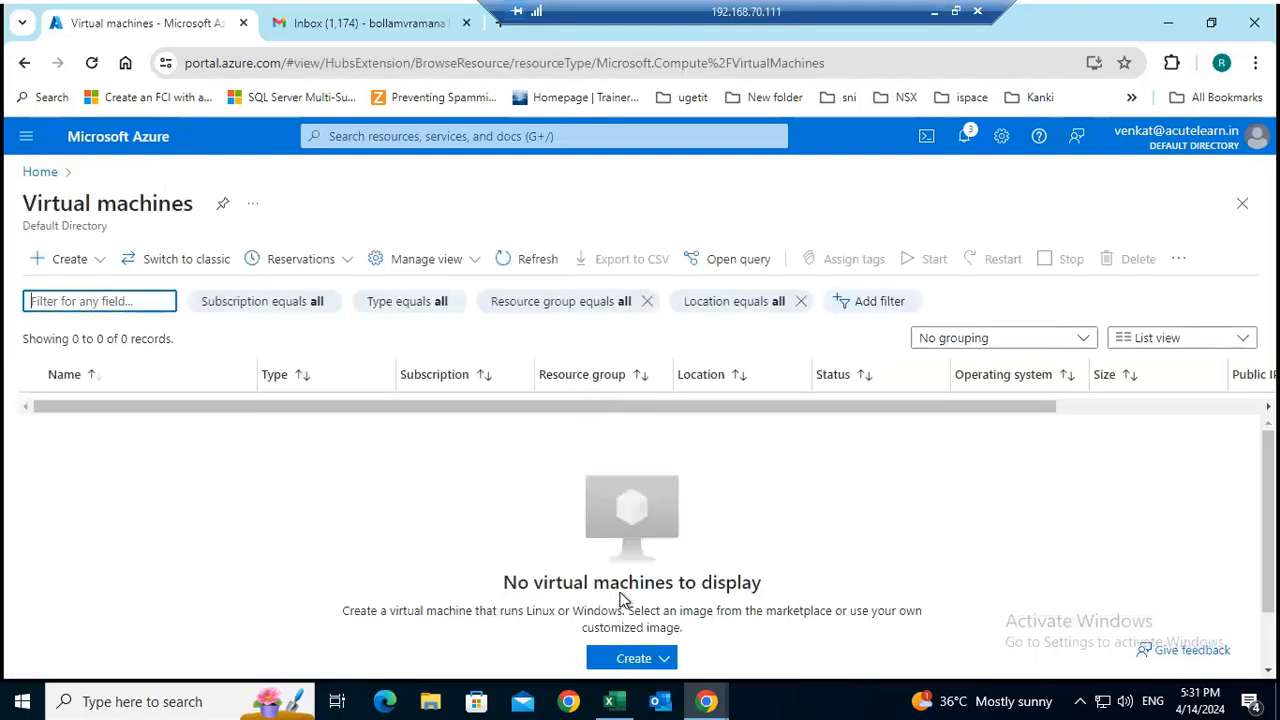
pyautogui.click(88, 262)
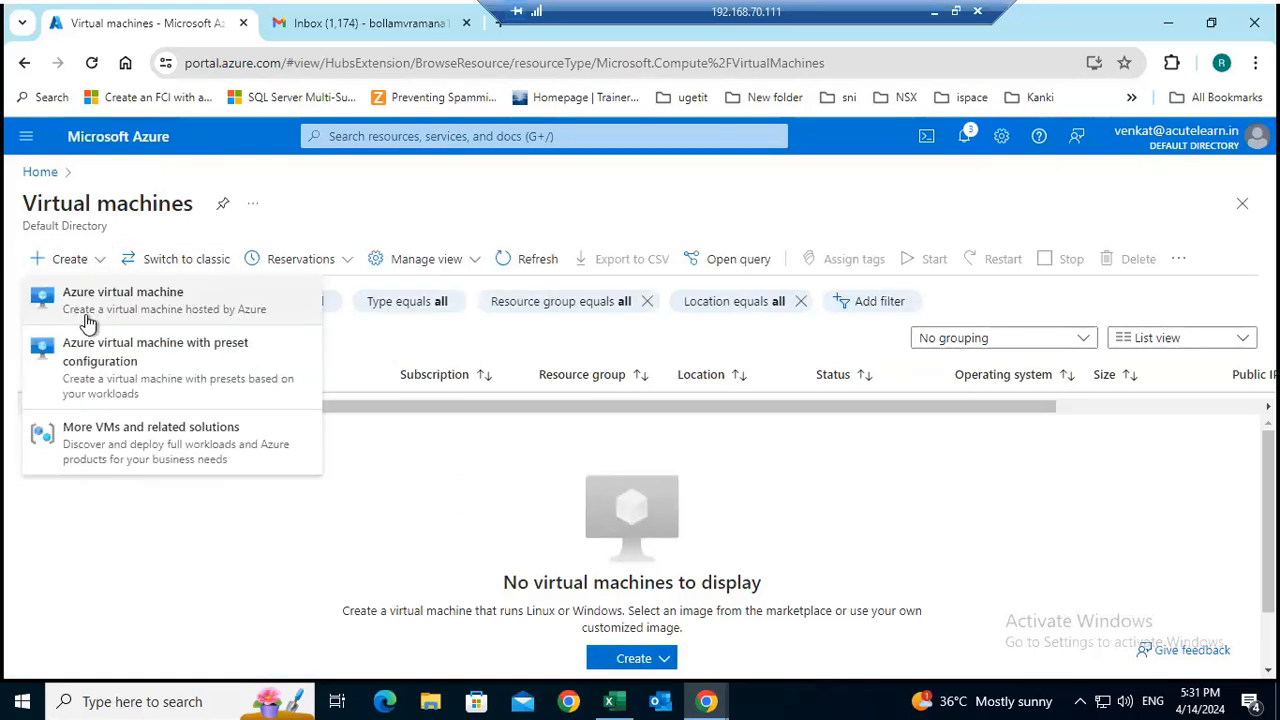
pyautogui.click(335, 354)
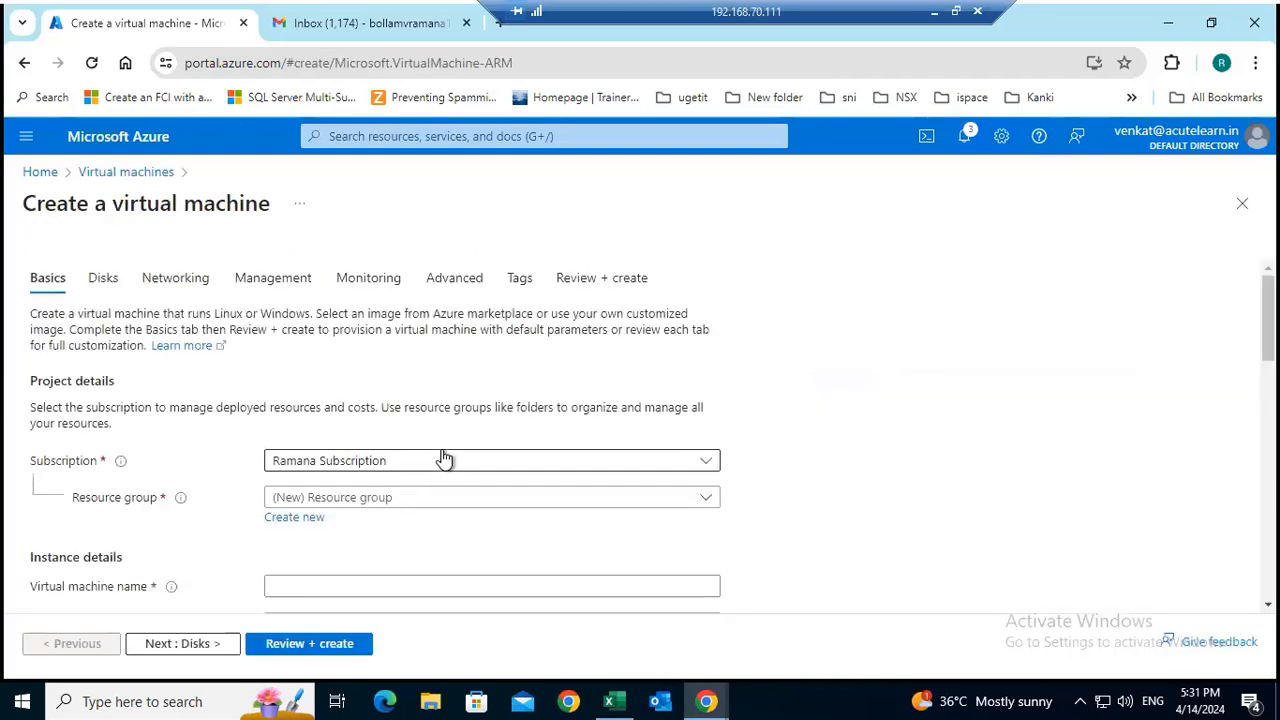
pyautogui.click(386, 505)
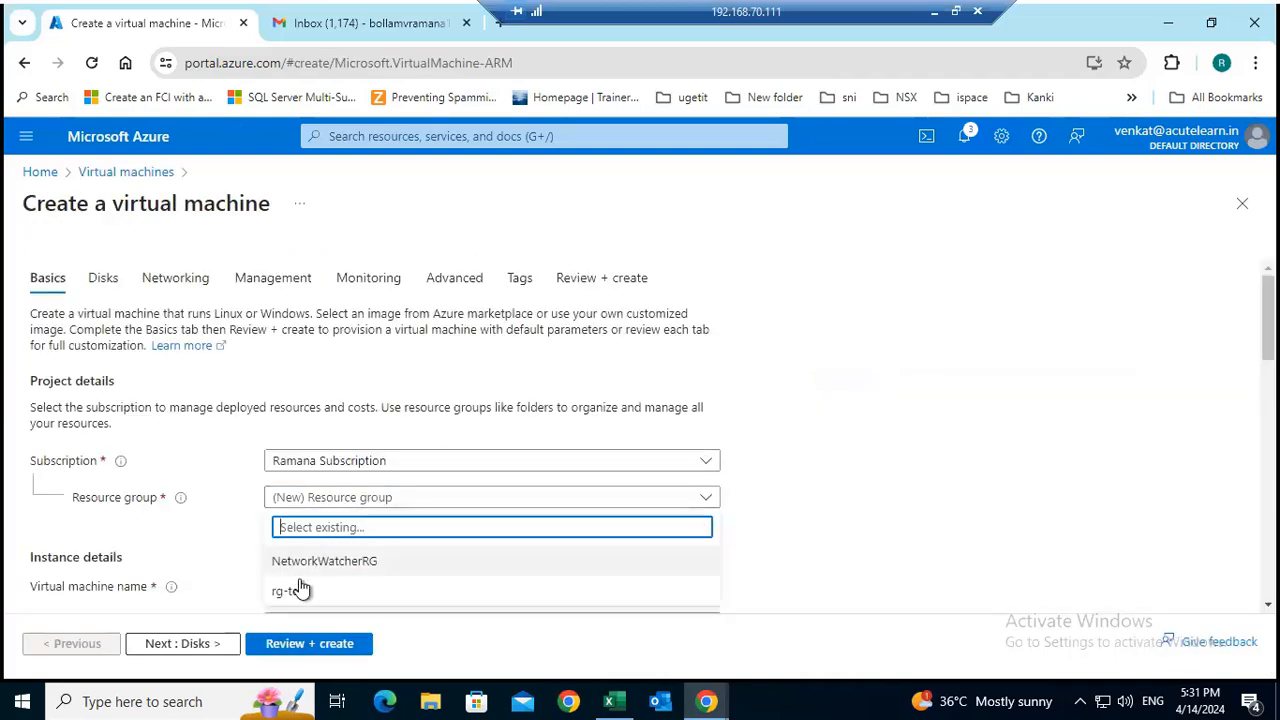
pyautogui.click(405, 589)
pyautogui.scroll(-1, 420, 515)
pyautogui.click(333, 494)
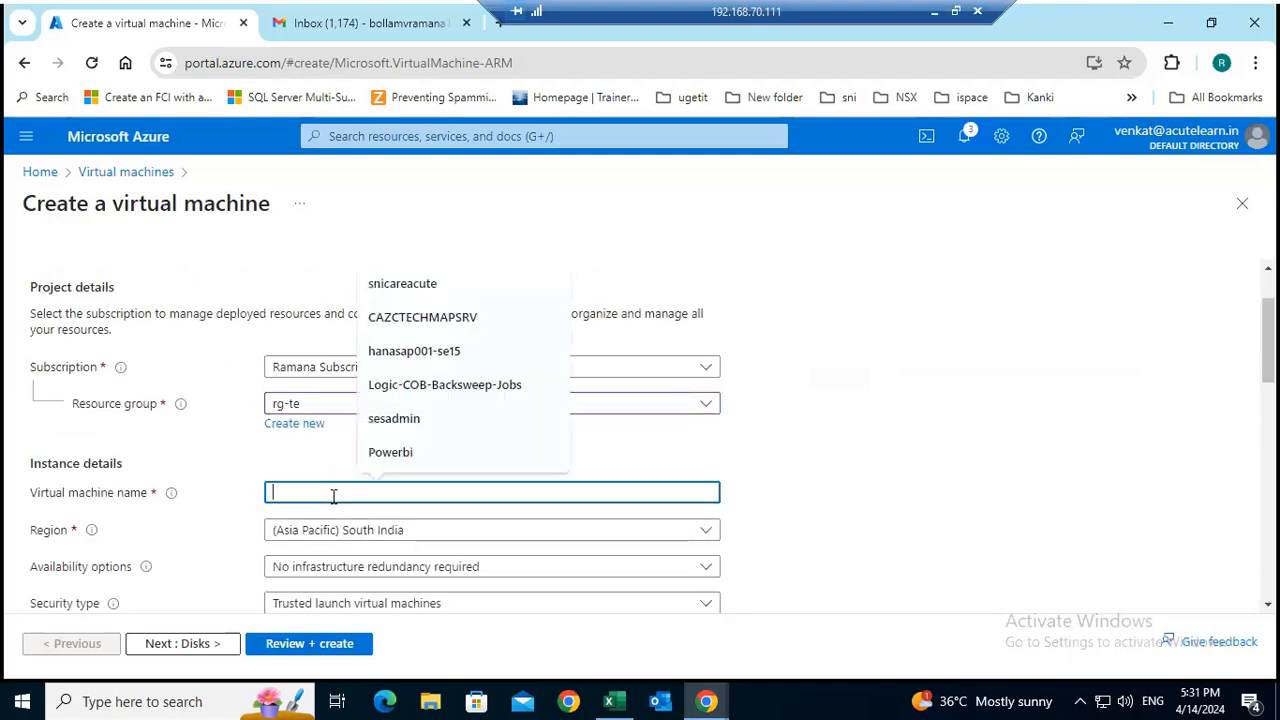
pyautogui.write('vm5')
# Set the virtual machine's image to Windows Server 2019 Datacenter - x64 Gen2.
pyautogui.scroll(-4, 960, 420)
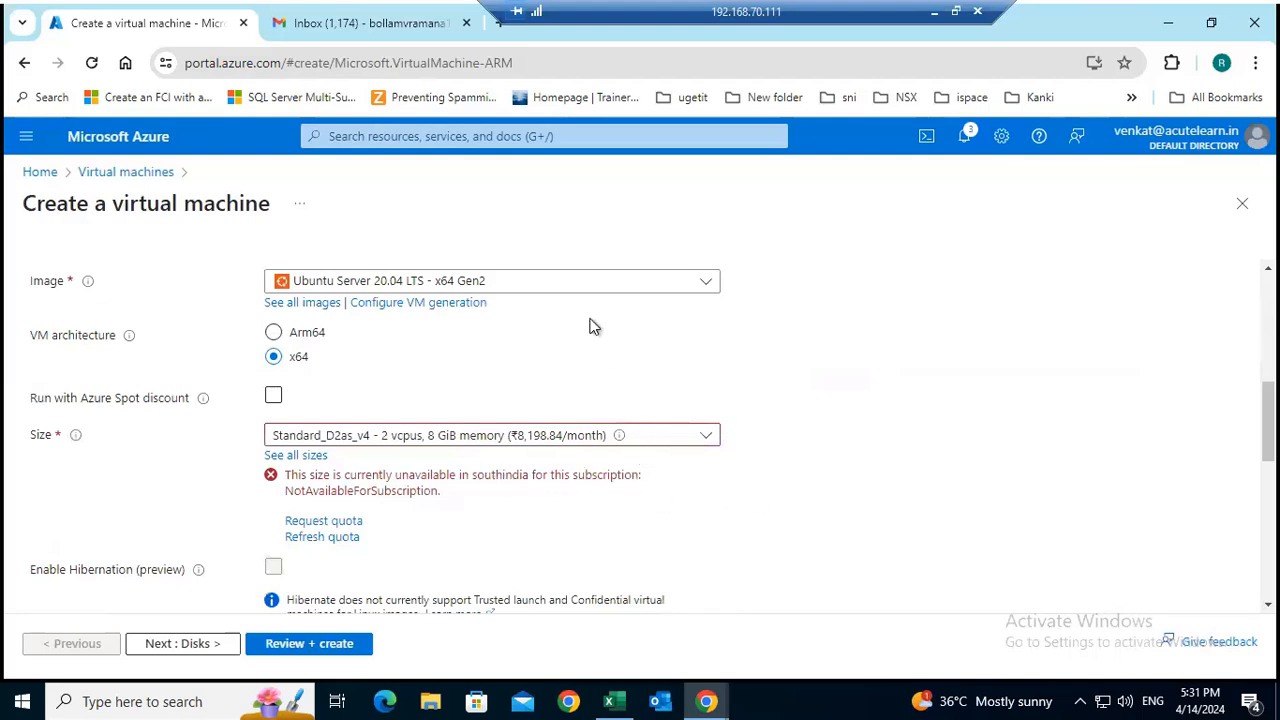
pyautogui.click(569, 289)
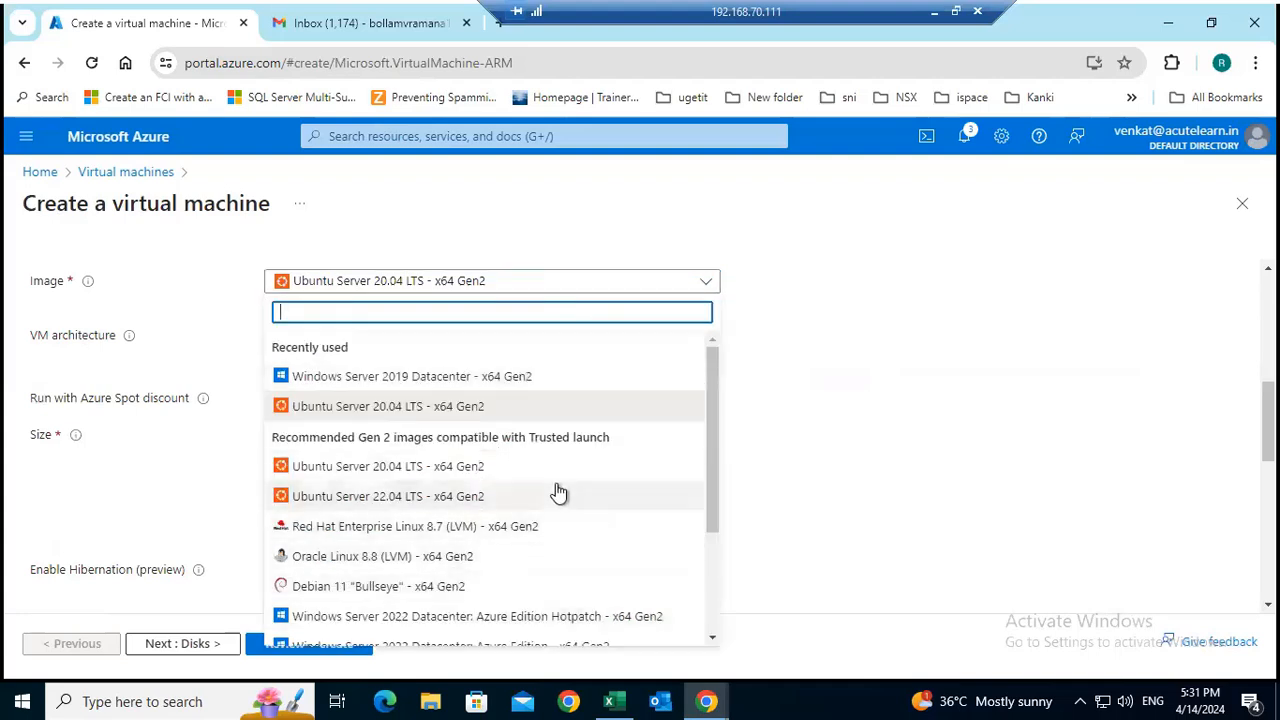
pyautogui.scroll(-3, 570, 500)
pyautogui.click(479, 514)
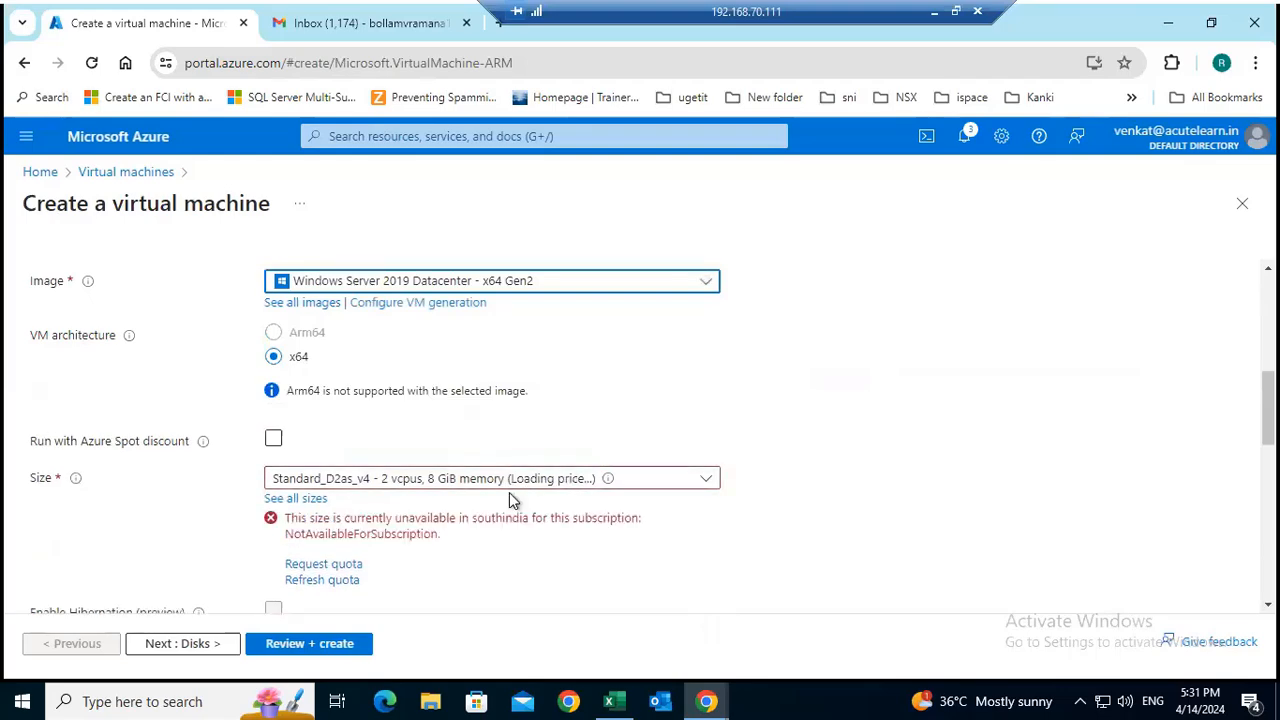
pyautogui.scroll(2, 779, 400)
# Change the virtual machine's size to Standard_E2s_v3 with 2 vcpus and 16 GiB memory.
pyautogui.scroll(-3, 800, 416)
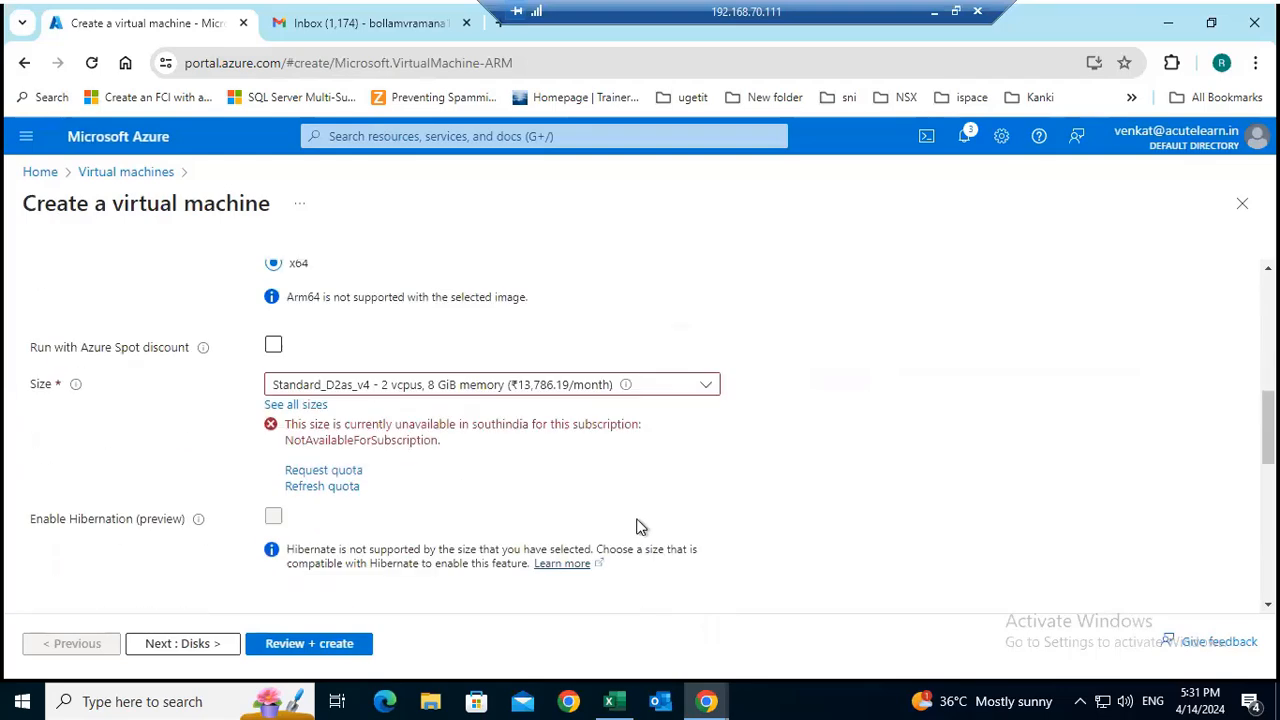
pyautogui.click(484, 386)
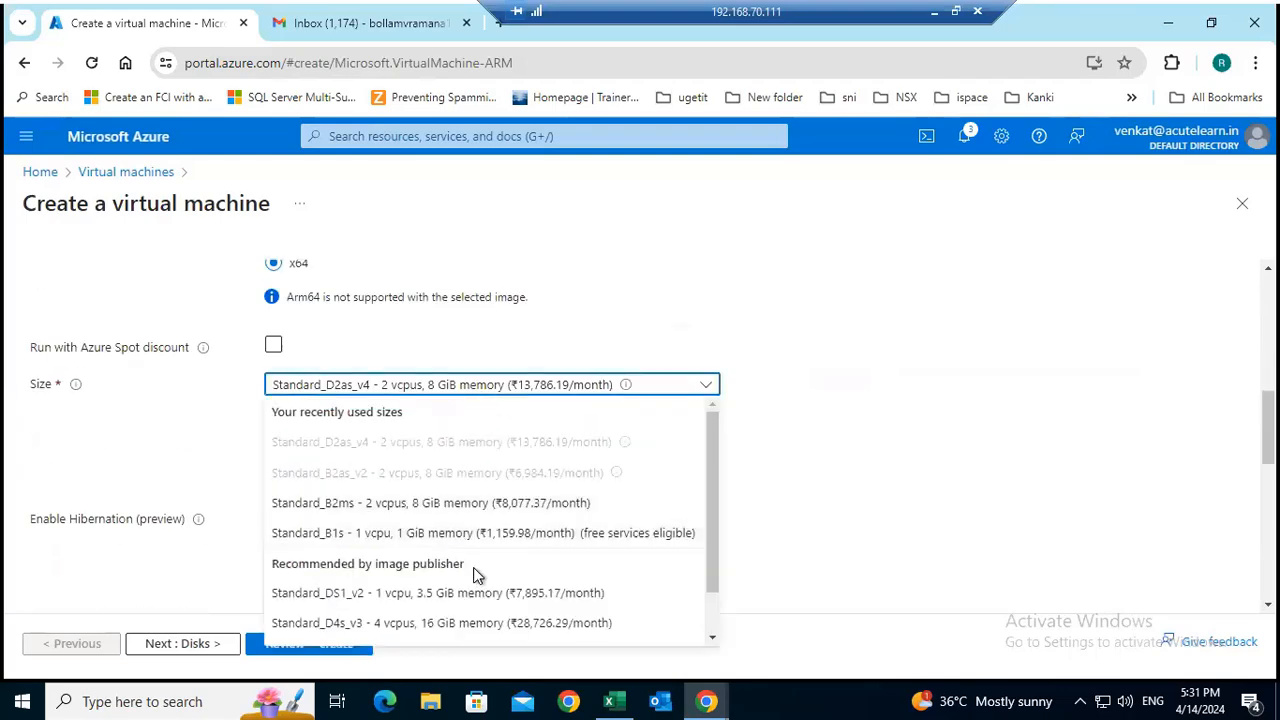
pyautogui.moveTo(716, 477); pyautogui.dragTo(712, 580)
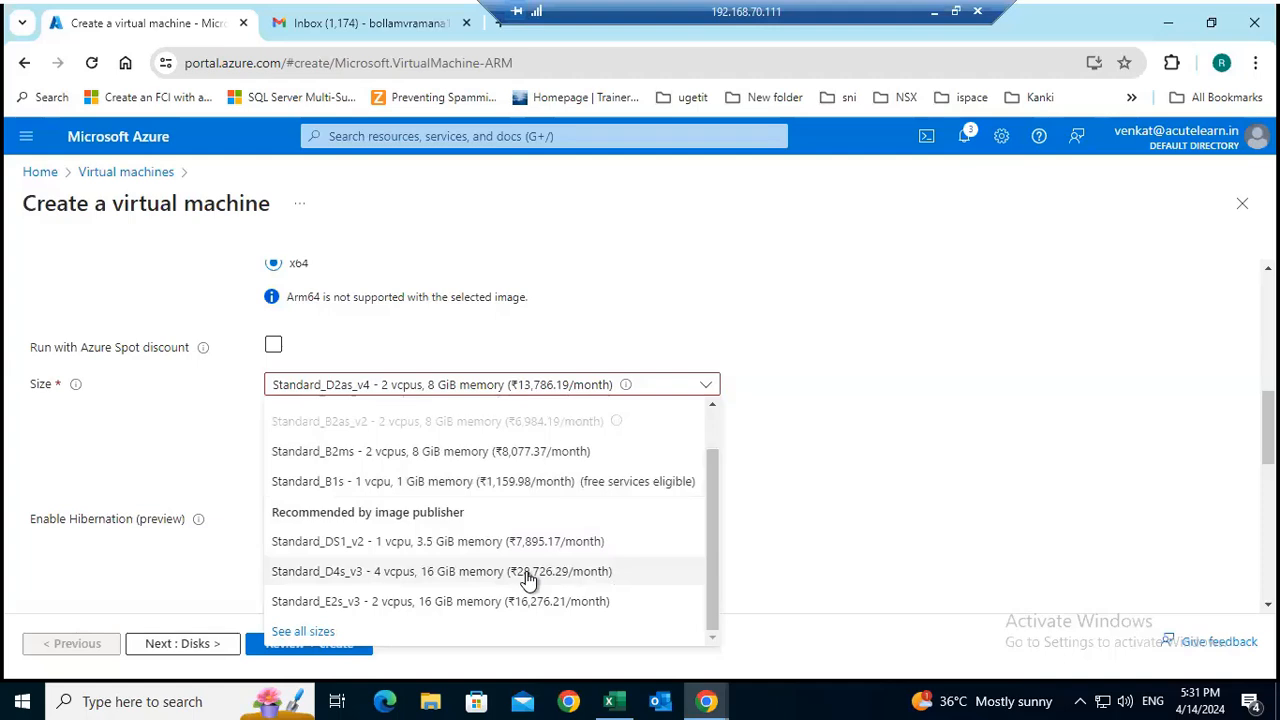
pyautogui.click(451, 597)
# Set the administrator username to azureuser, and enter and confirm the administrator account password.
pyautogui.scroll(-2, 668, 466)
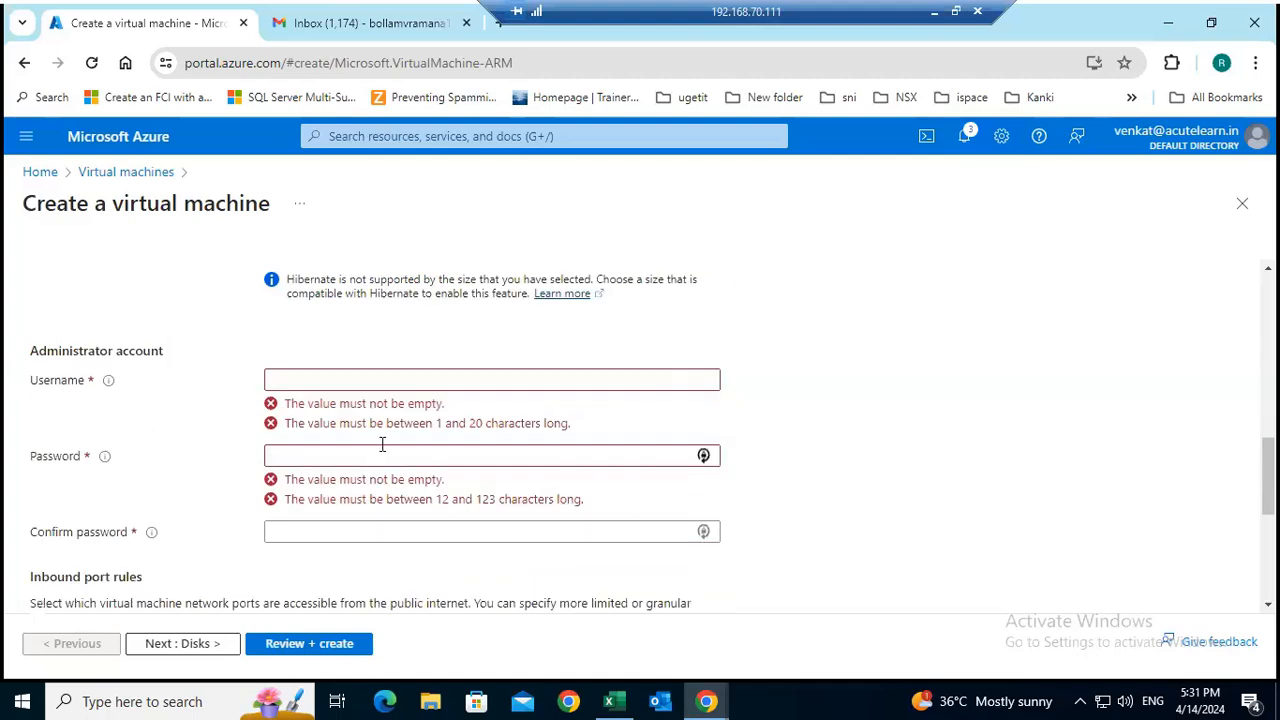
pyautogui.click(318, 377)
pyautogui.write('azureuser')
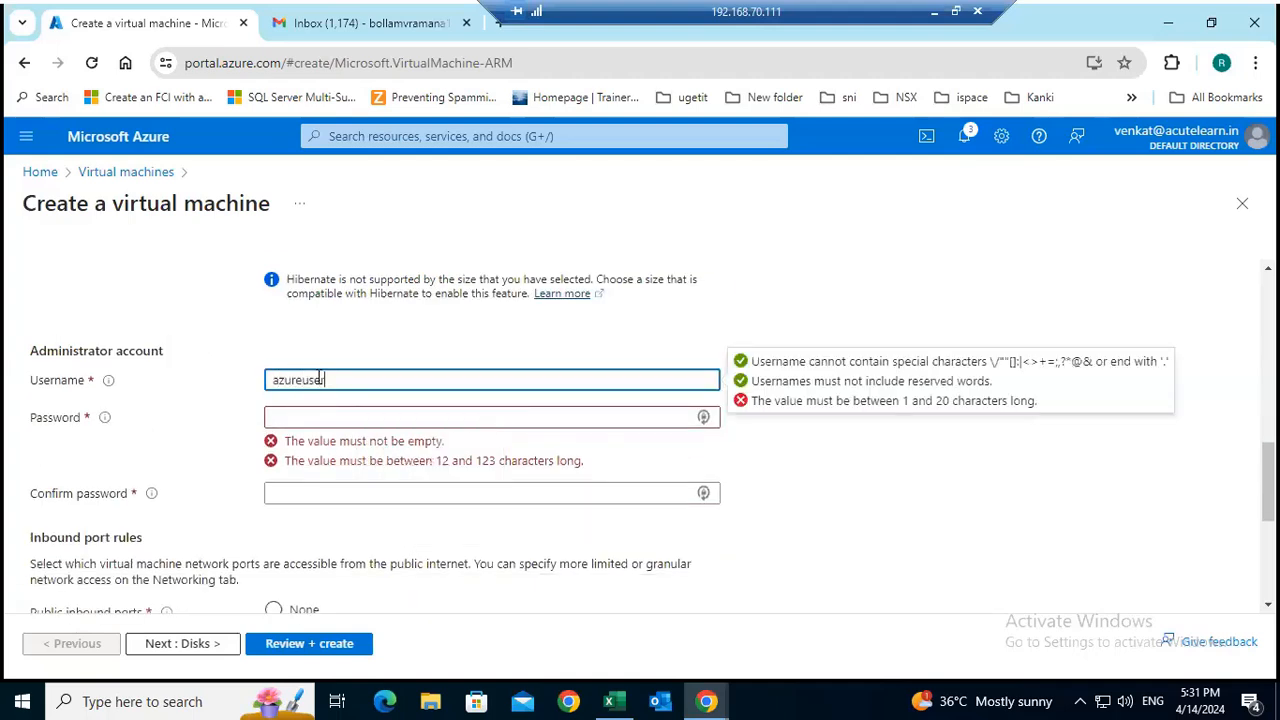
pyautogui.press('Tab')
pyautogui.write('A')
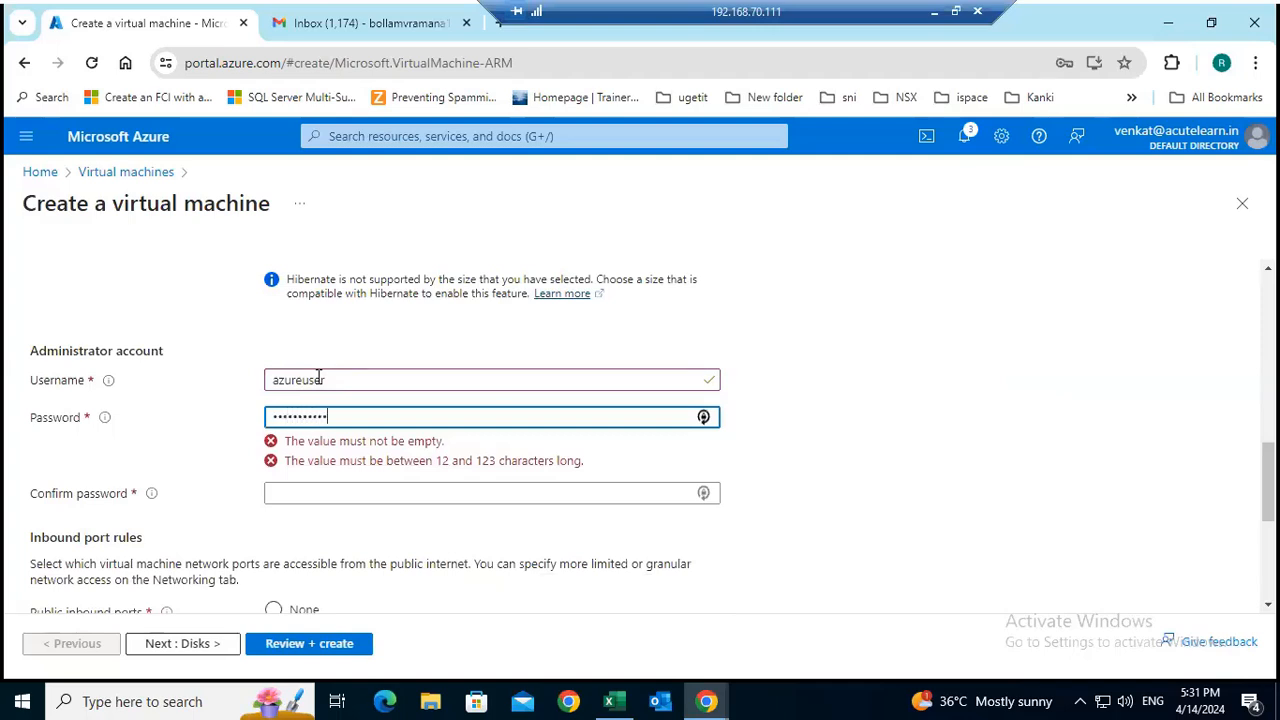
pyautogui.press('Tab')
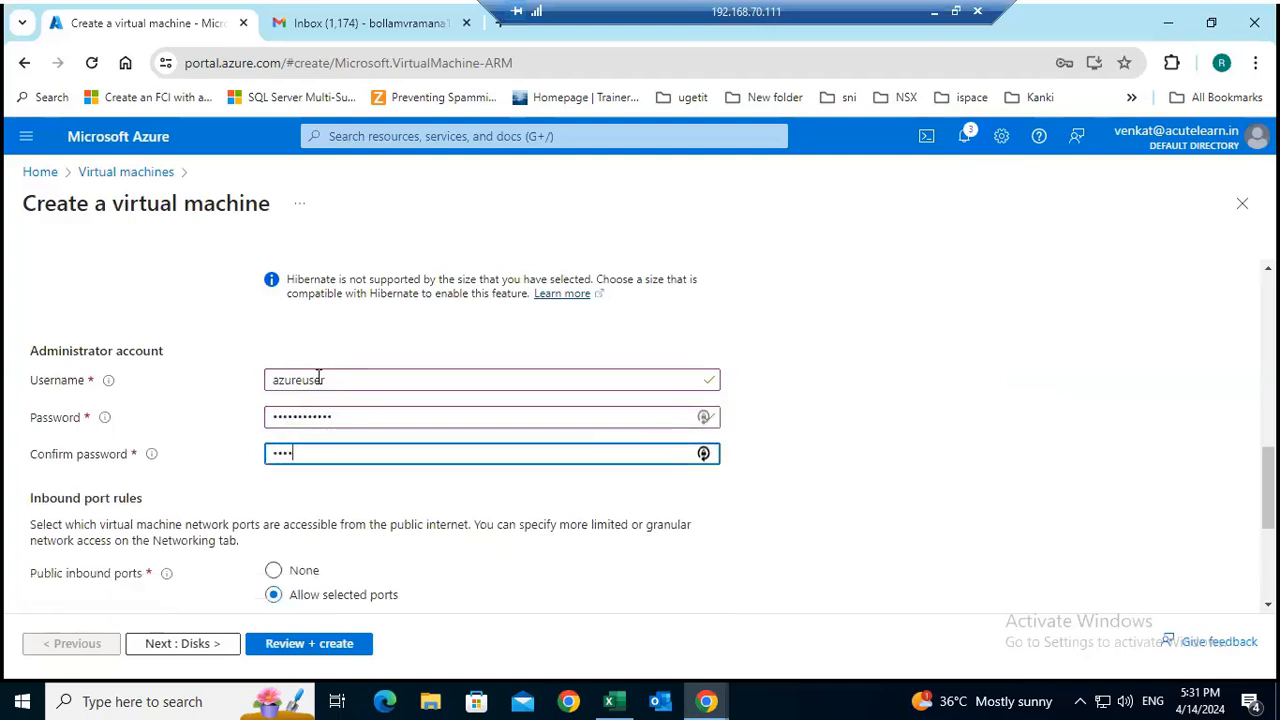
pyautogui.write('e')
# Keep the default disk settings and the vnet3 network with subnet s1, and validate the virtual machine configuration for review.
pyautogui.click(215, 648)
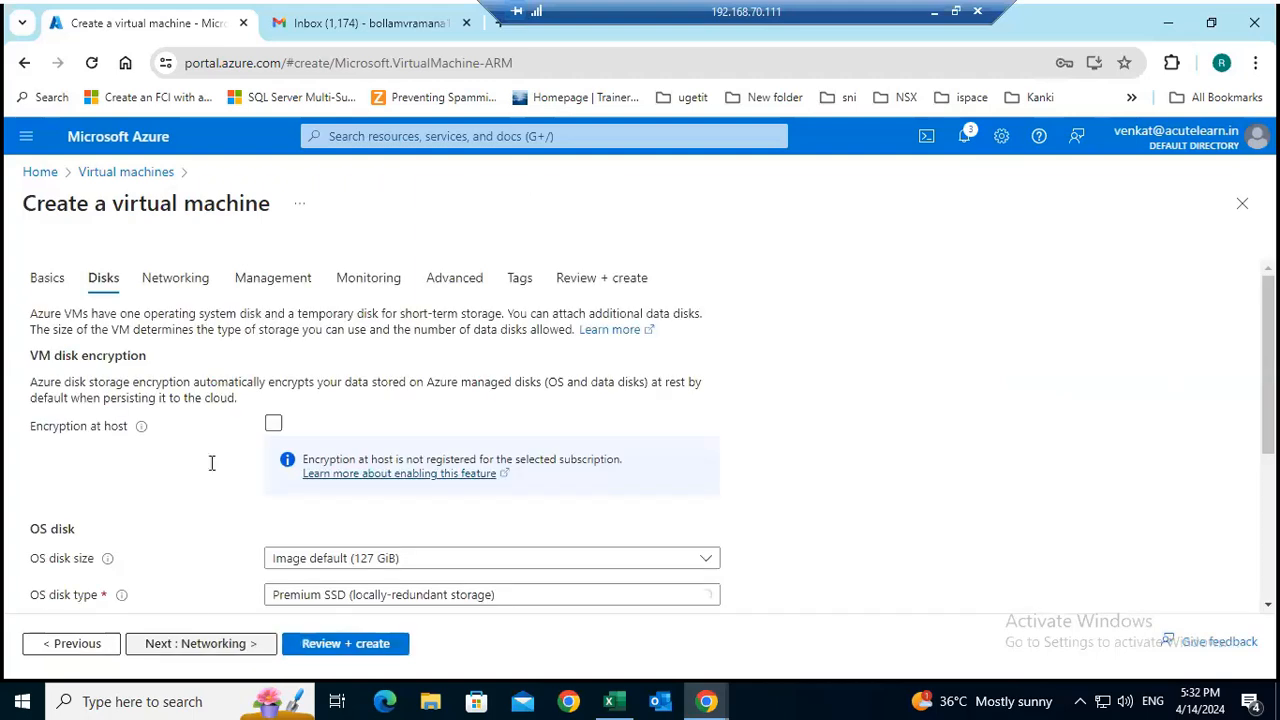
pyautogui.click(209, 646)
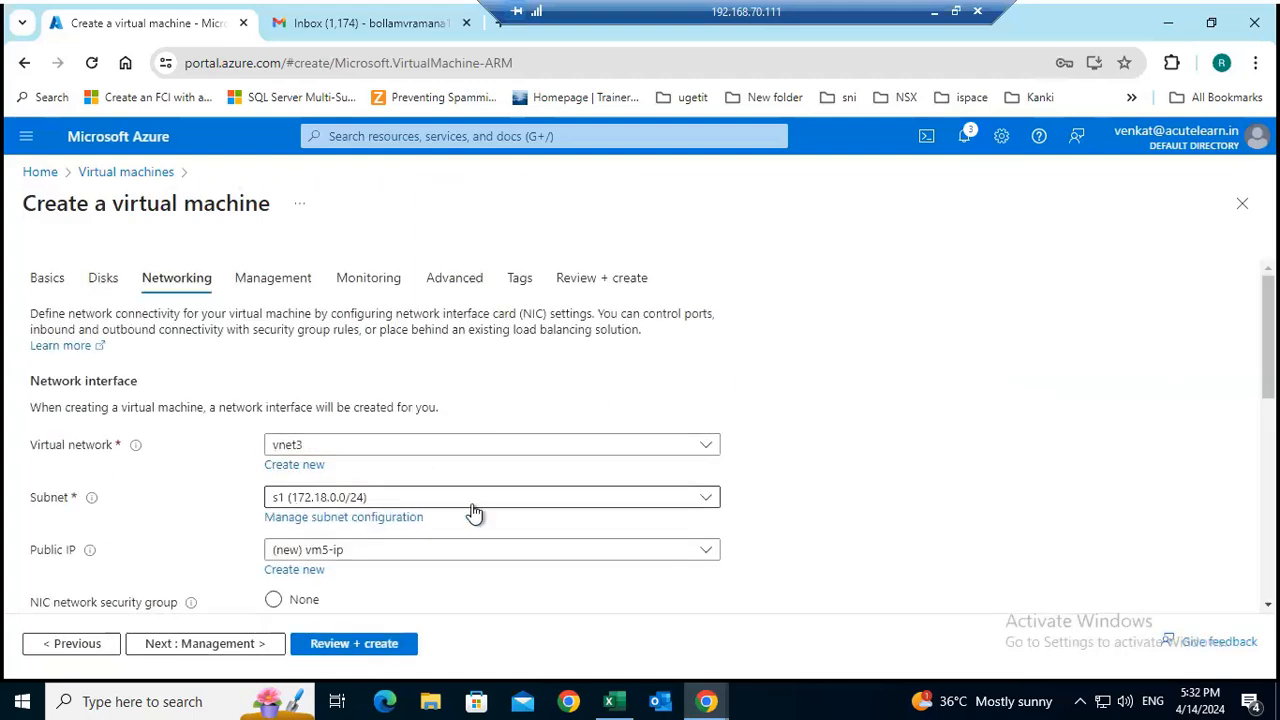
pyautogui.scroll(-3, 422, 590)
pyautogui.click(250, 654)
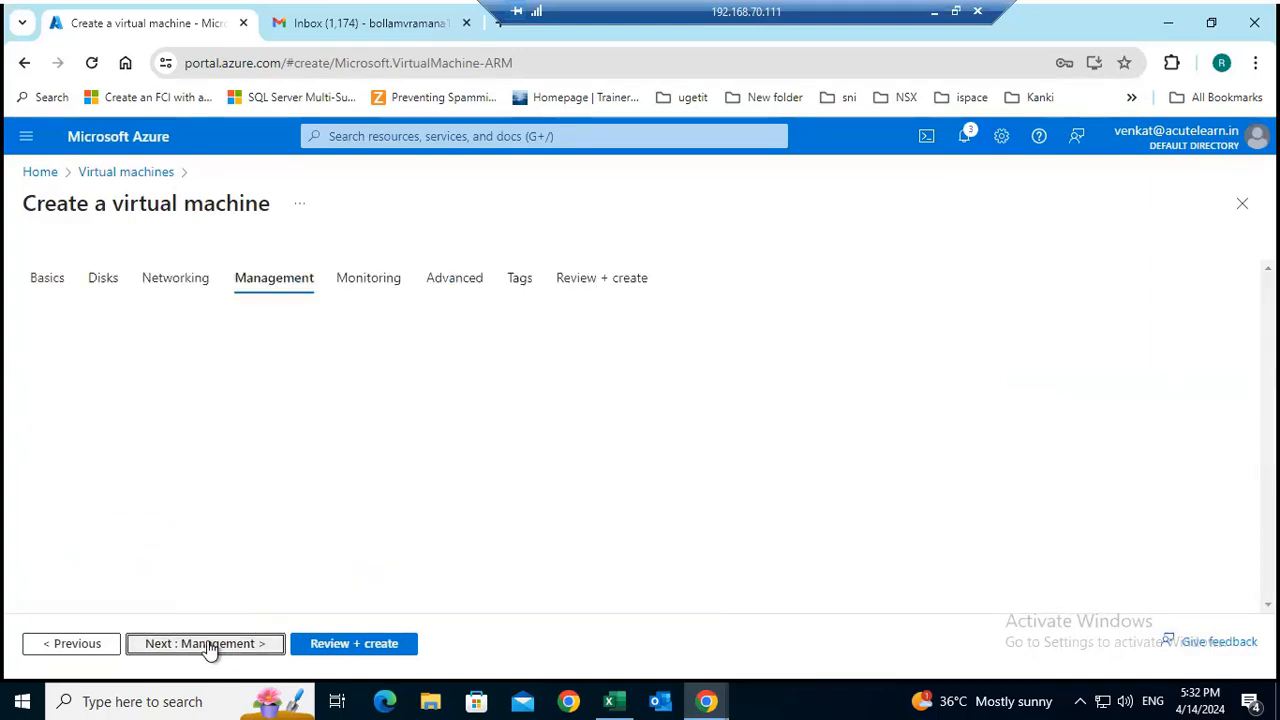
pyautogui.click(355, 645)
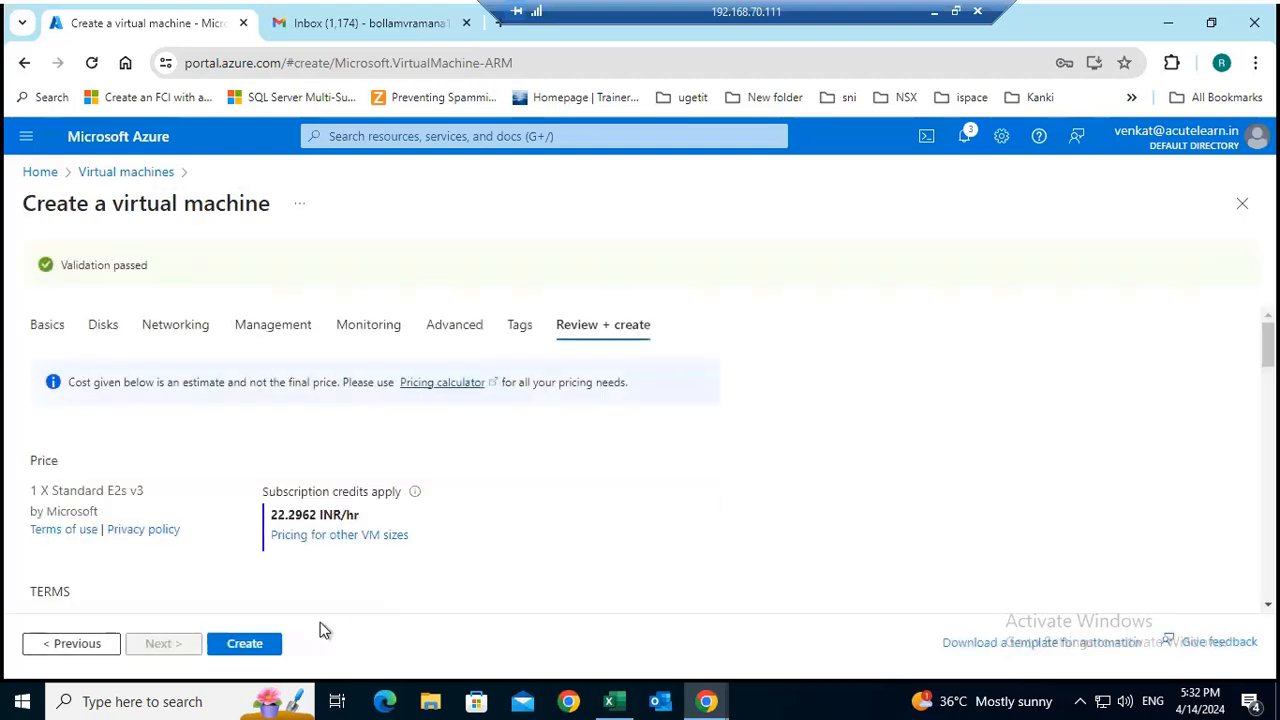
# Create the validated vm5 virtual machine and follow its deployment status until it finishes.
pyautogui.click(248, 643)
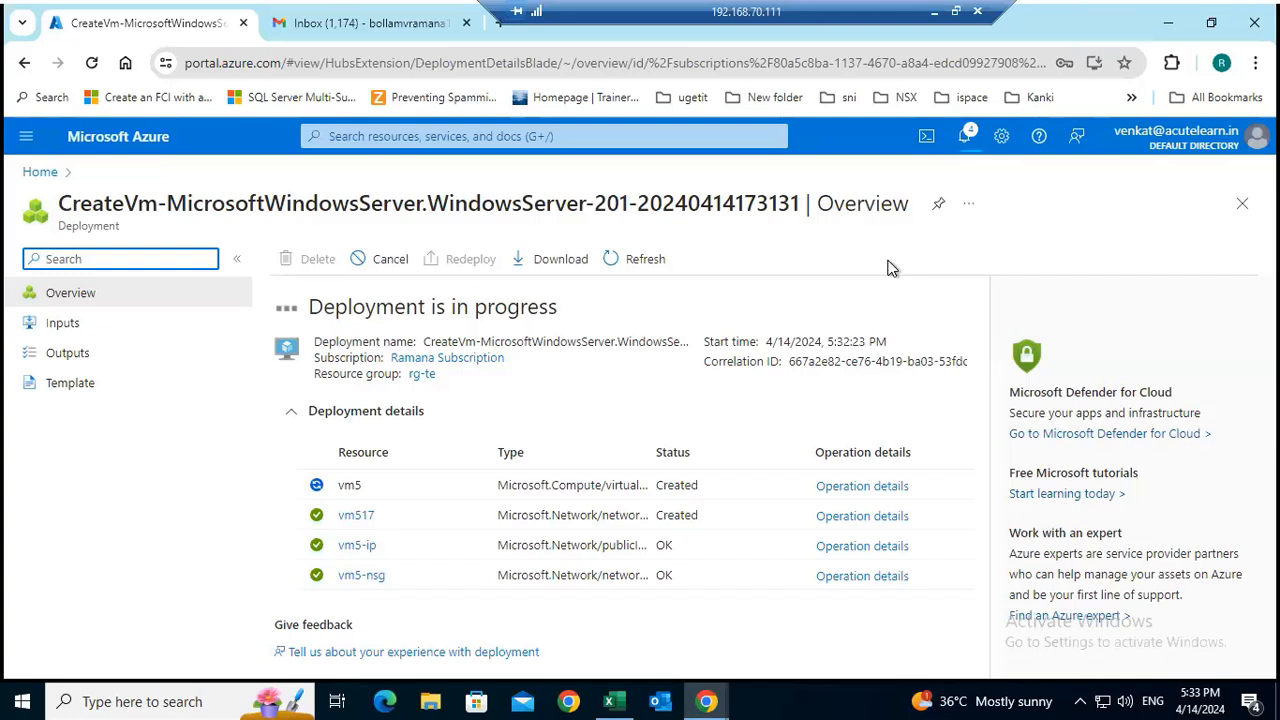
pyautogui.moveTo(561, 318); pyautogui.dragTo(308, 309)
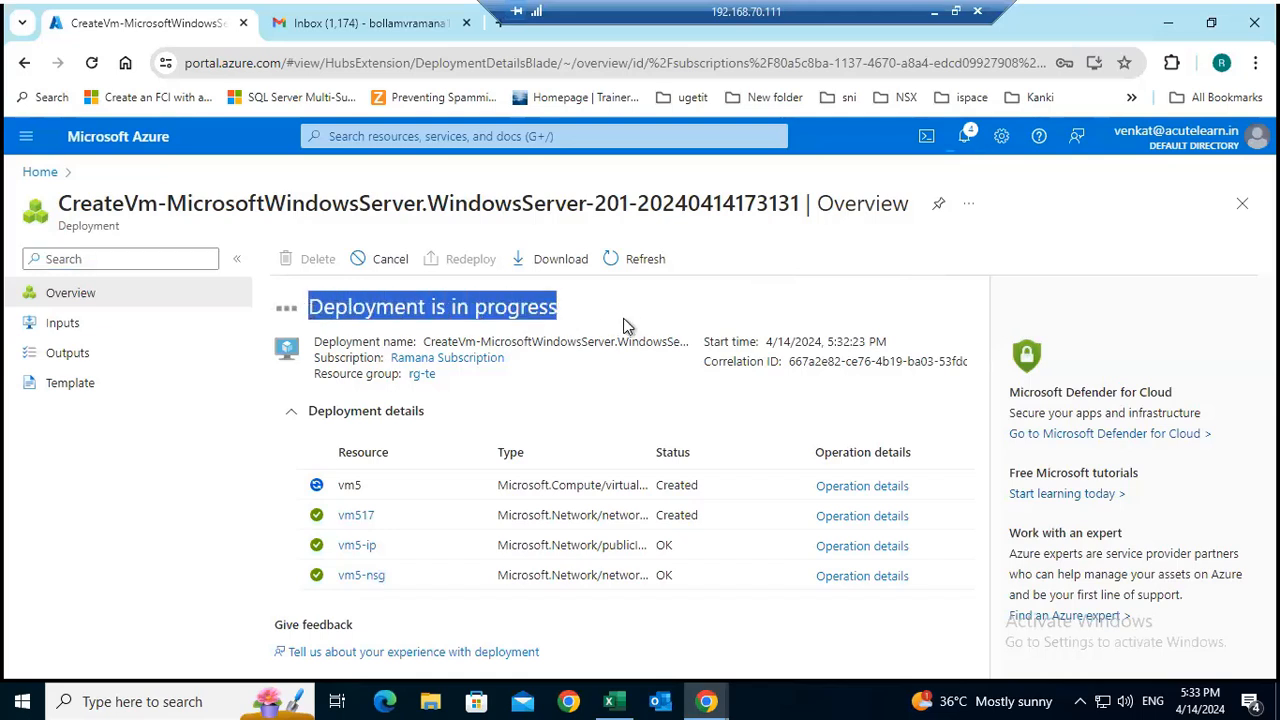
pyautogui.moveTo(624, 320); pyautogui.dragTo(570, 309)
pyautogui.moveTo(309, 306); pyautogui.dragTo(581, 308)
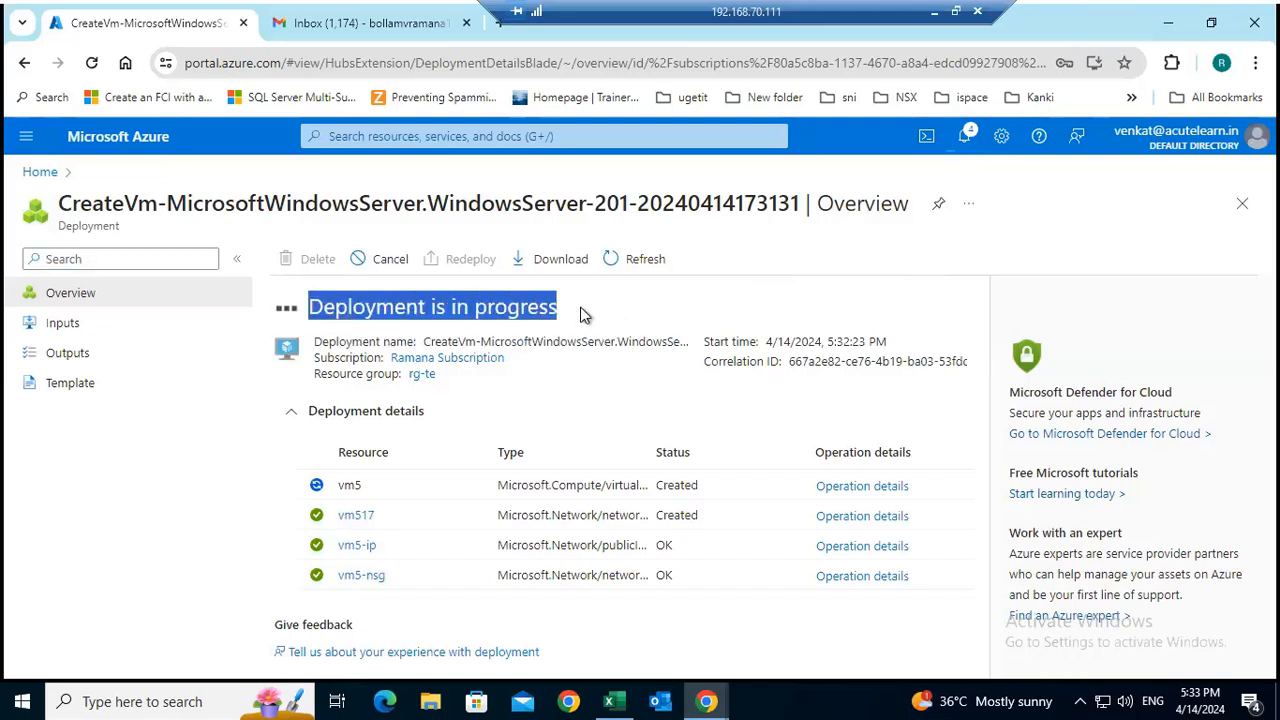
pyautogui.click(644, 298)
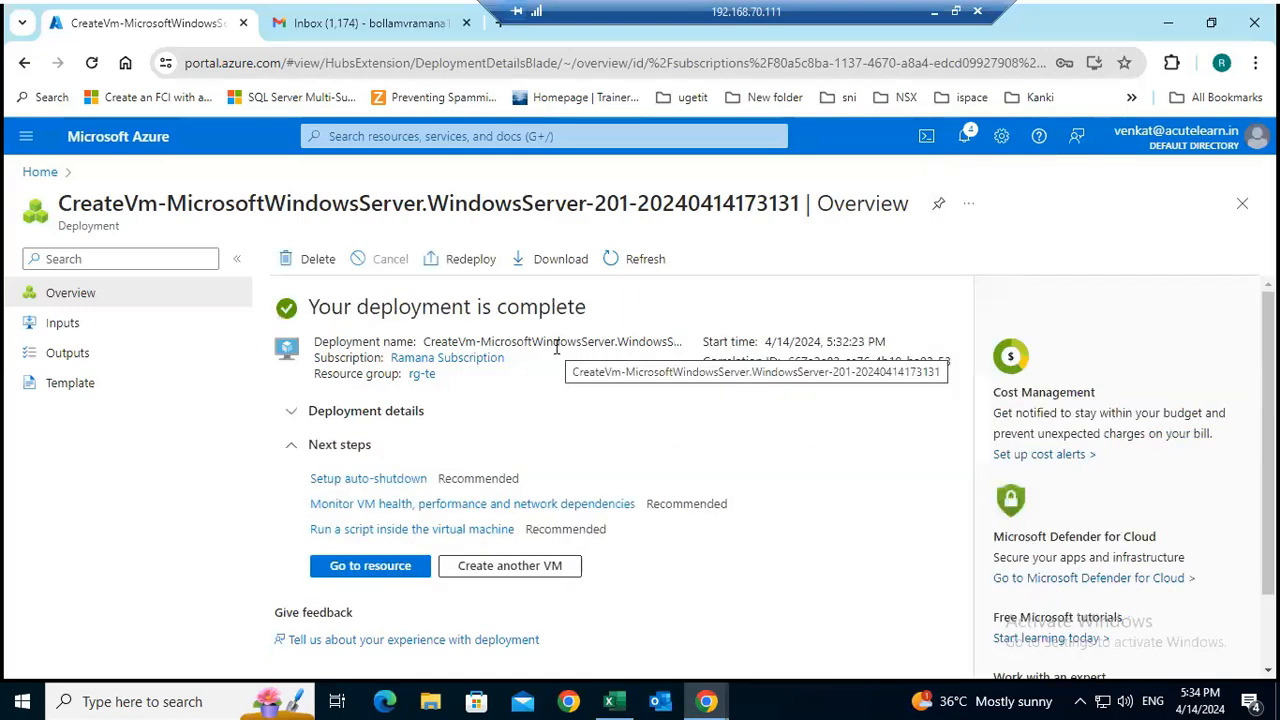
# Open the deployed vm5 resource and copy its public IP address from the overview.
pyautogui.click(378, 572)
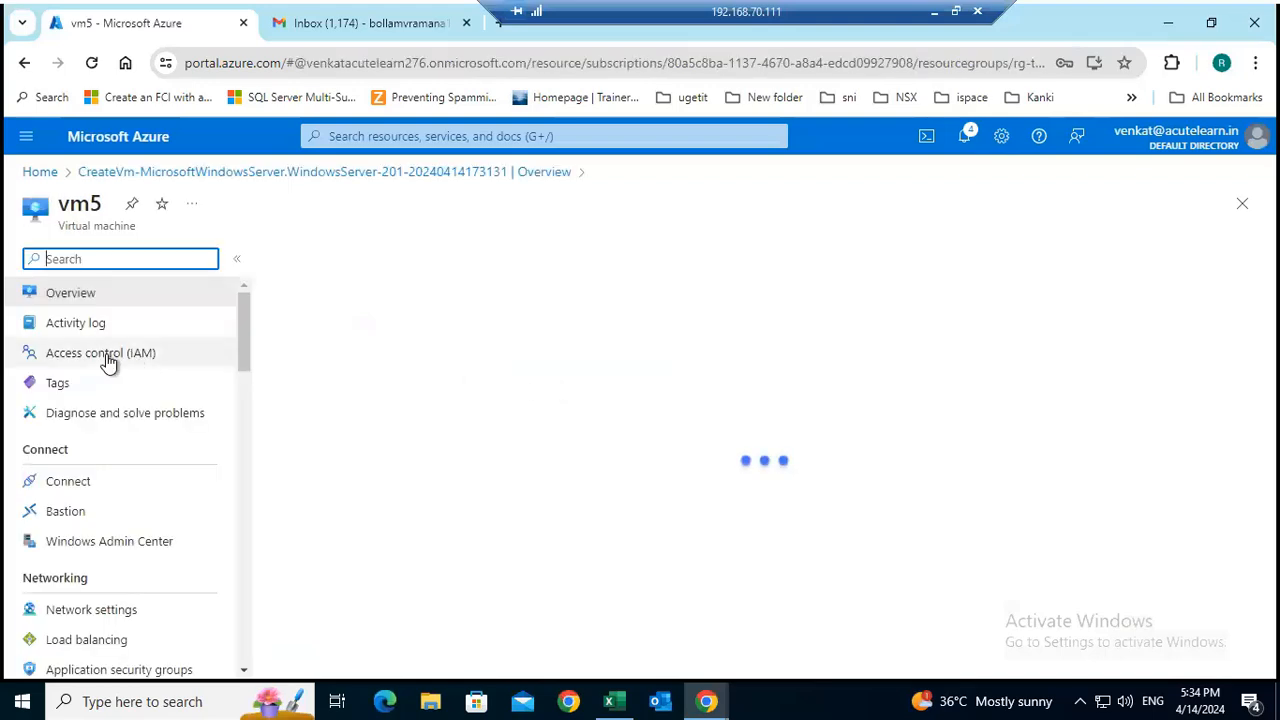
pyautogui.click(119, 366)
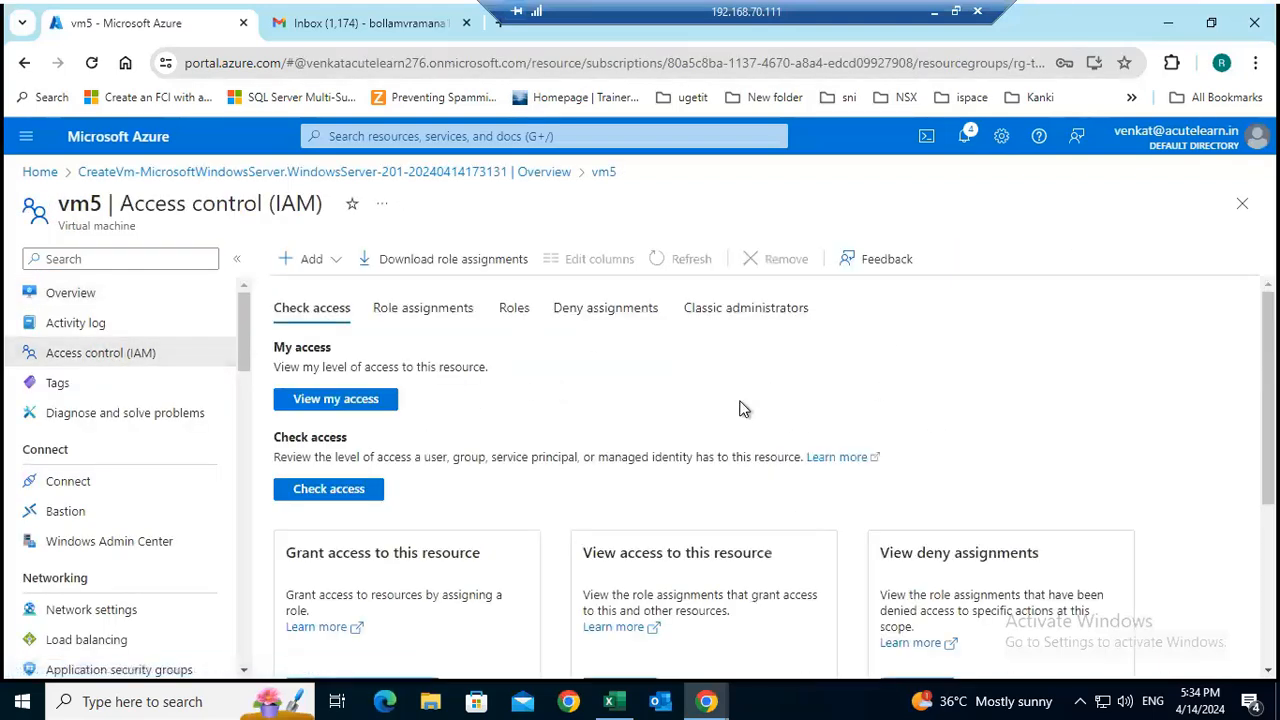
pyautogui.click(78, 292)
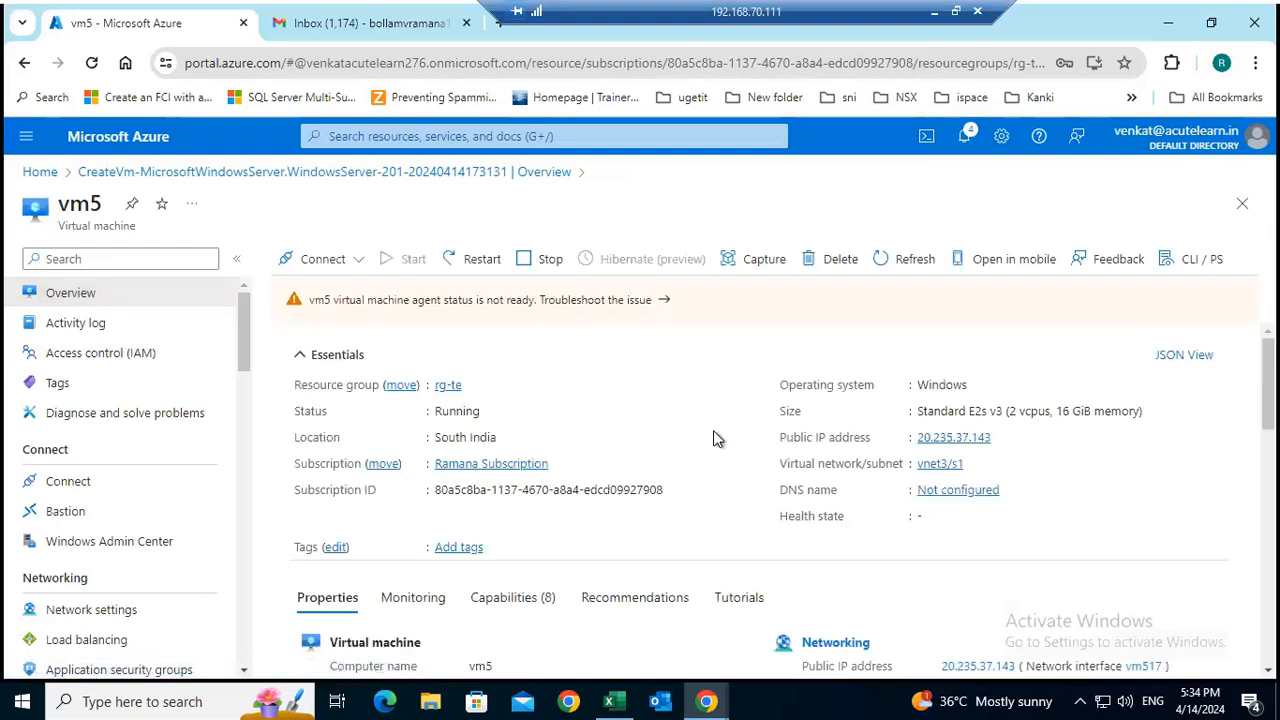
pyautogui.click(1003, 437)
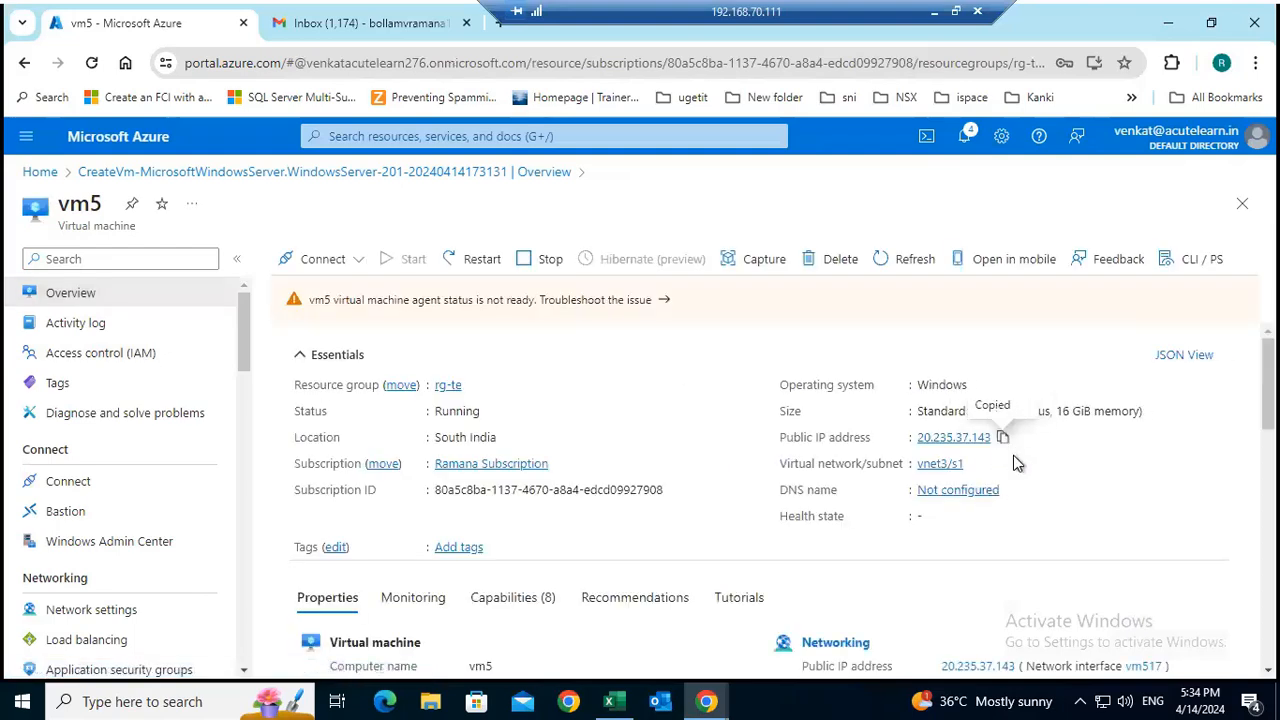
# Minimize the remote session, run mstsc on the local computer, and start a Remote Desktop connection to 20.235.37.143.
pyautogui.click(933, 11)
pyautogui.rightClick(5, 700)
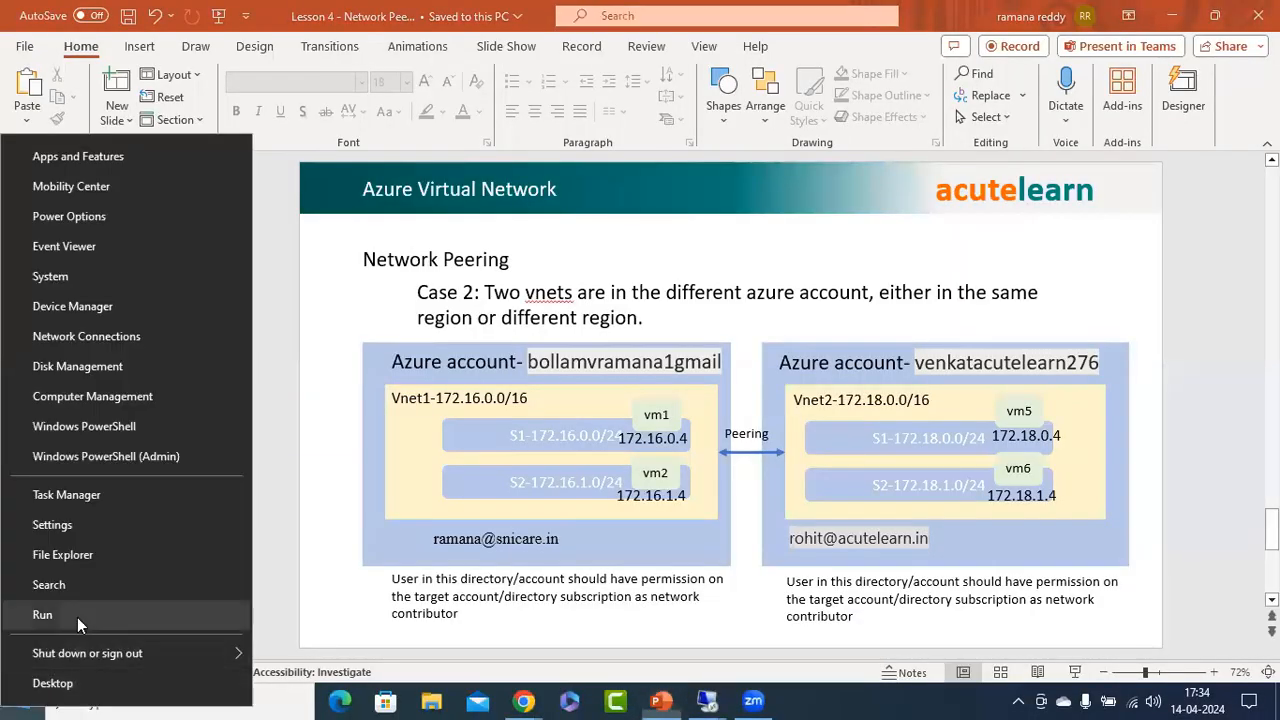
pyautogui.click(77, 617)
pyautogui.write('mstsc')
pyautogui.click(163, 640)
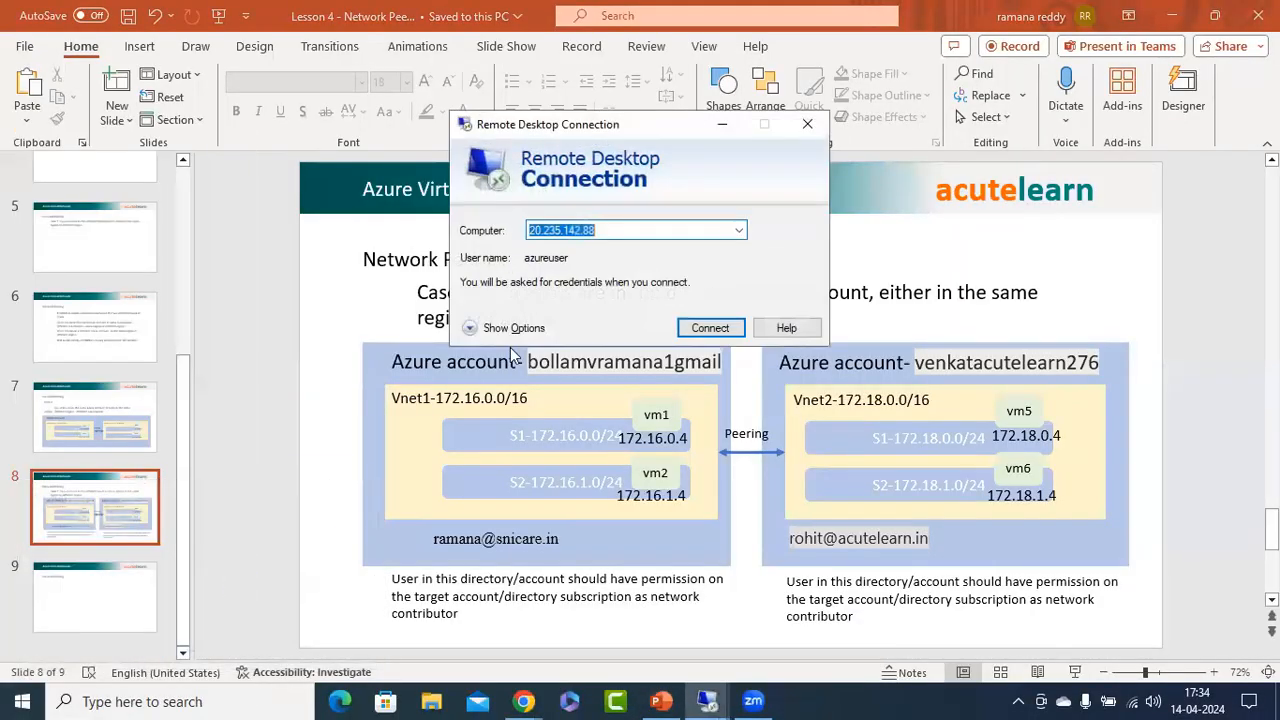
pyautogui.hotkey('ctrl', 'v')
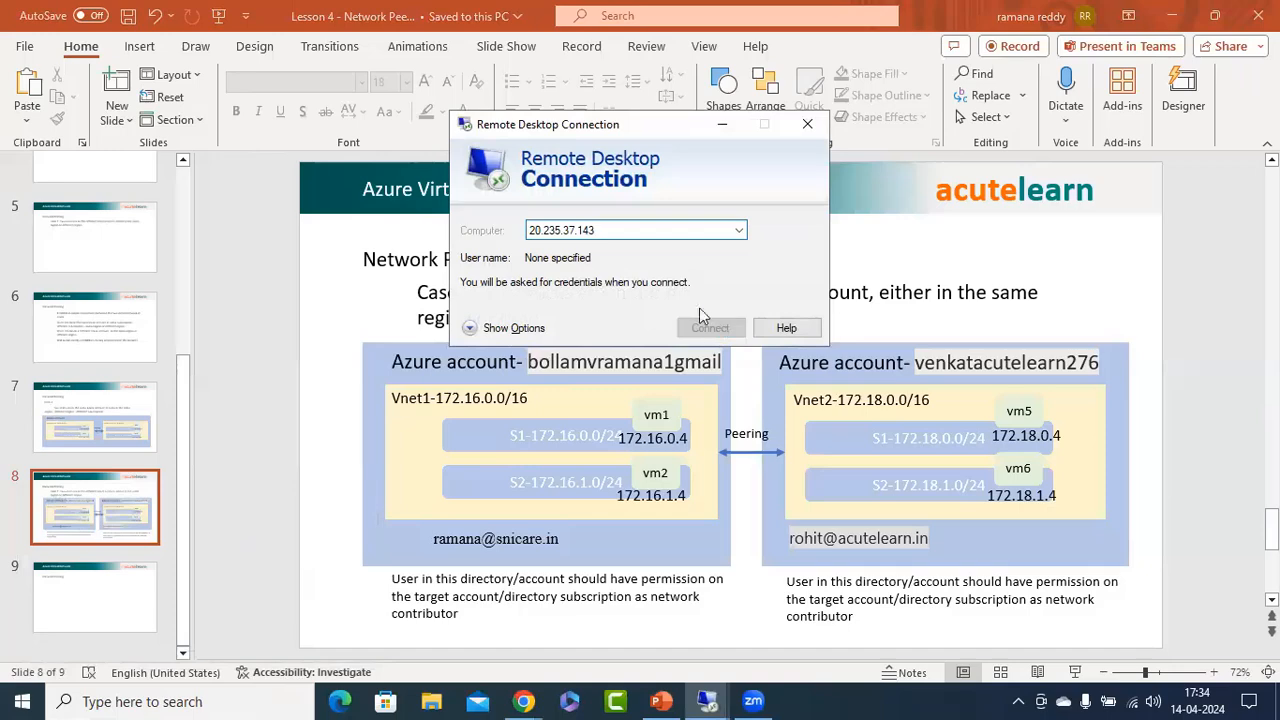
pyautogui.click(714, 328)
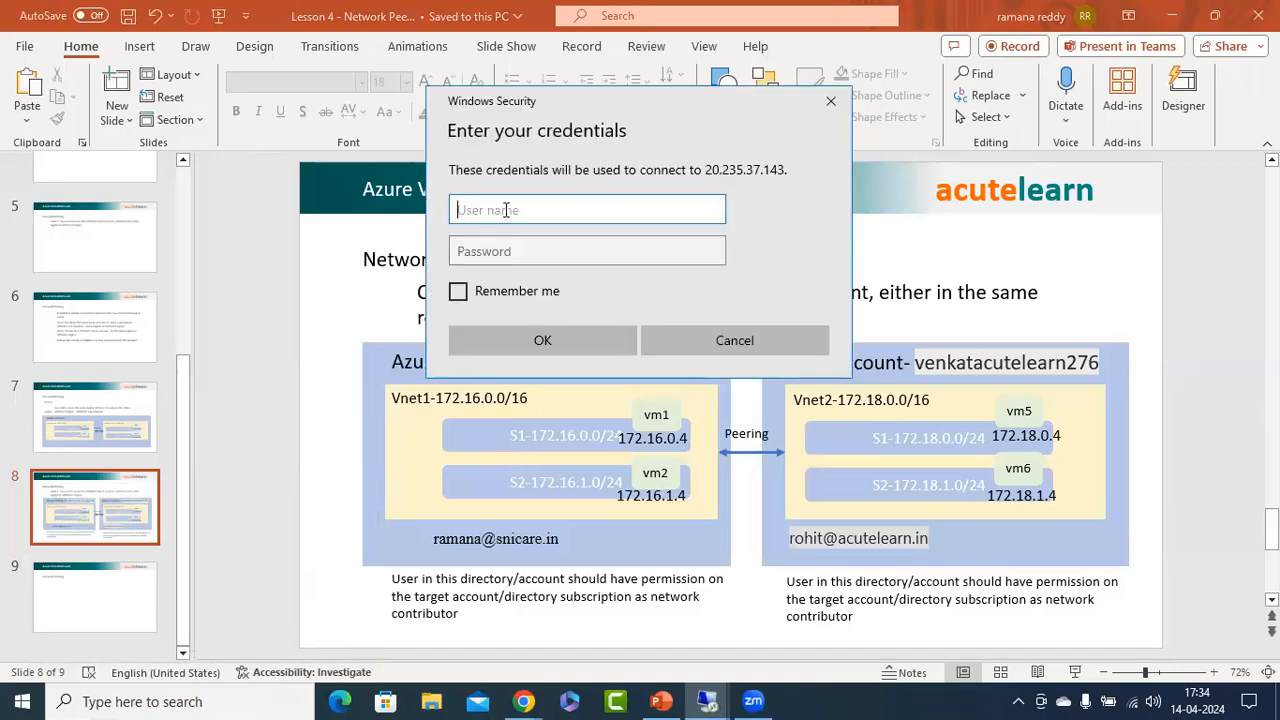
# Sign in to vm5 as azureuser with the account password, and accept its untrusted certificate without being asked again.
pyautogui.write('azureuser')
pyautogui.press('Tab')
pyautogui.write('*********')
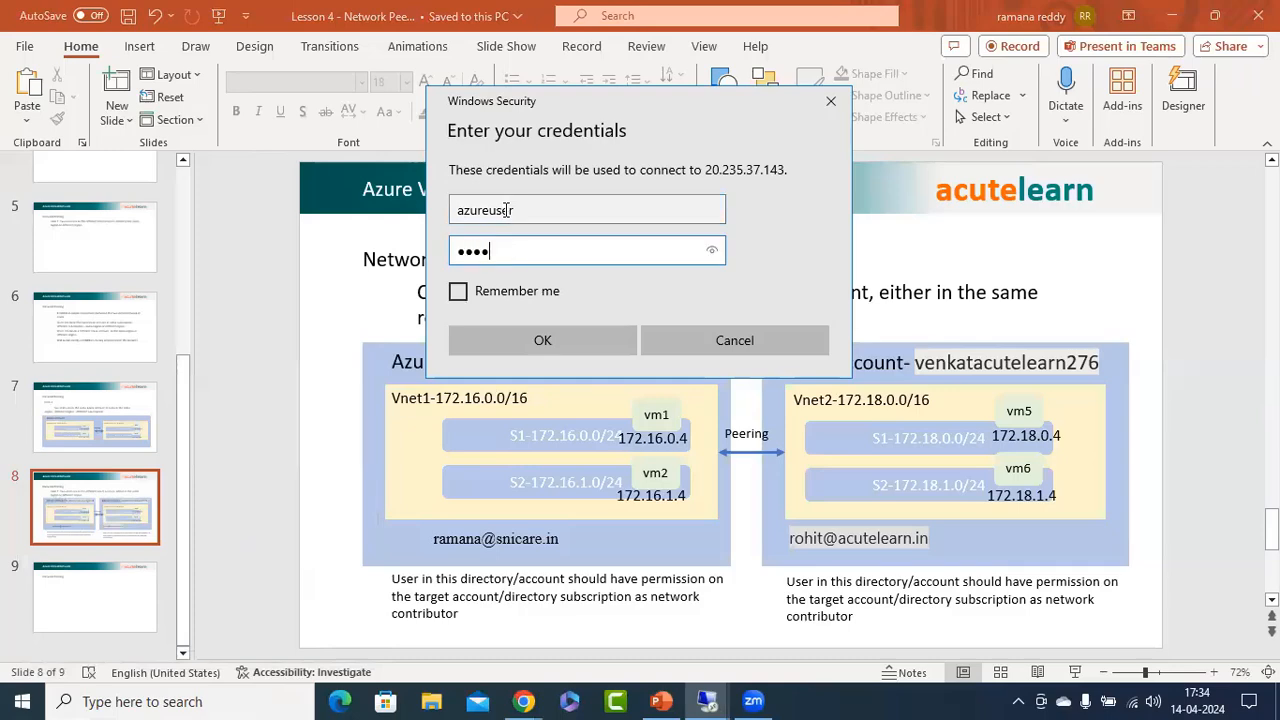
pyautogui.write('***')
pyautogui.press('Return')
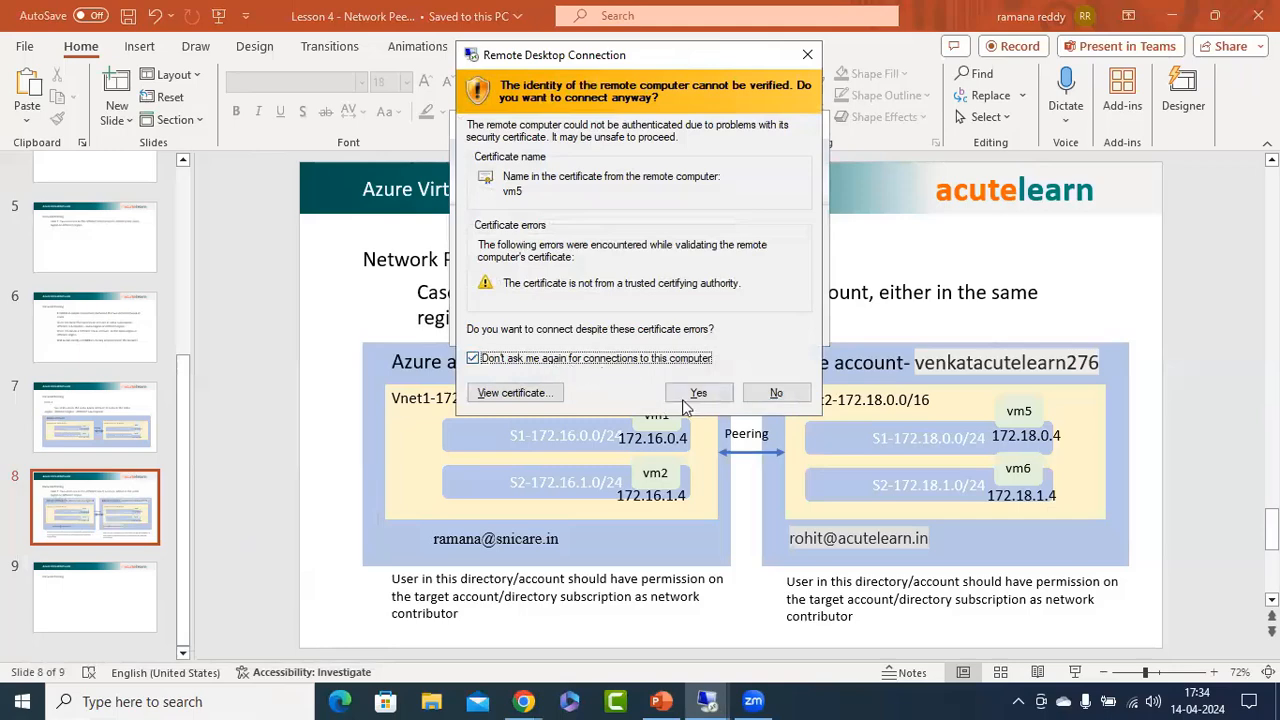
pyautogui.click(690, 396)
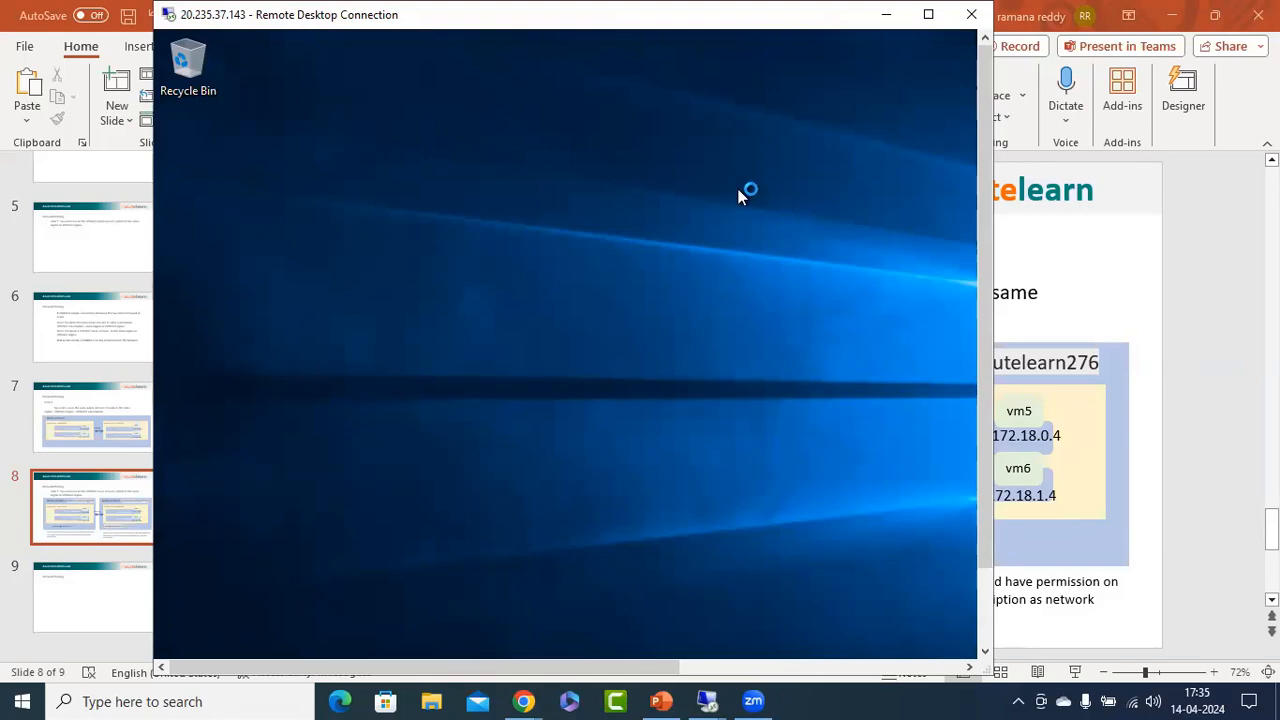
# Dismiss the Windows Admin Center notice in vm5's Server Manager and open the local server's Windows Defender Firewall settings.
pyautogui.moveTo(981, 72); pyautogui.dragTo(979, 299)
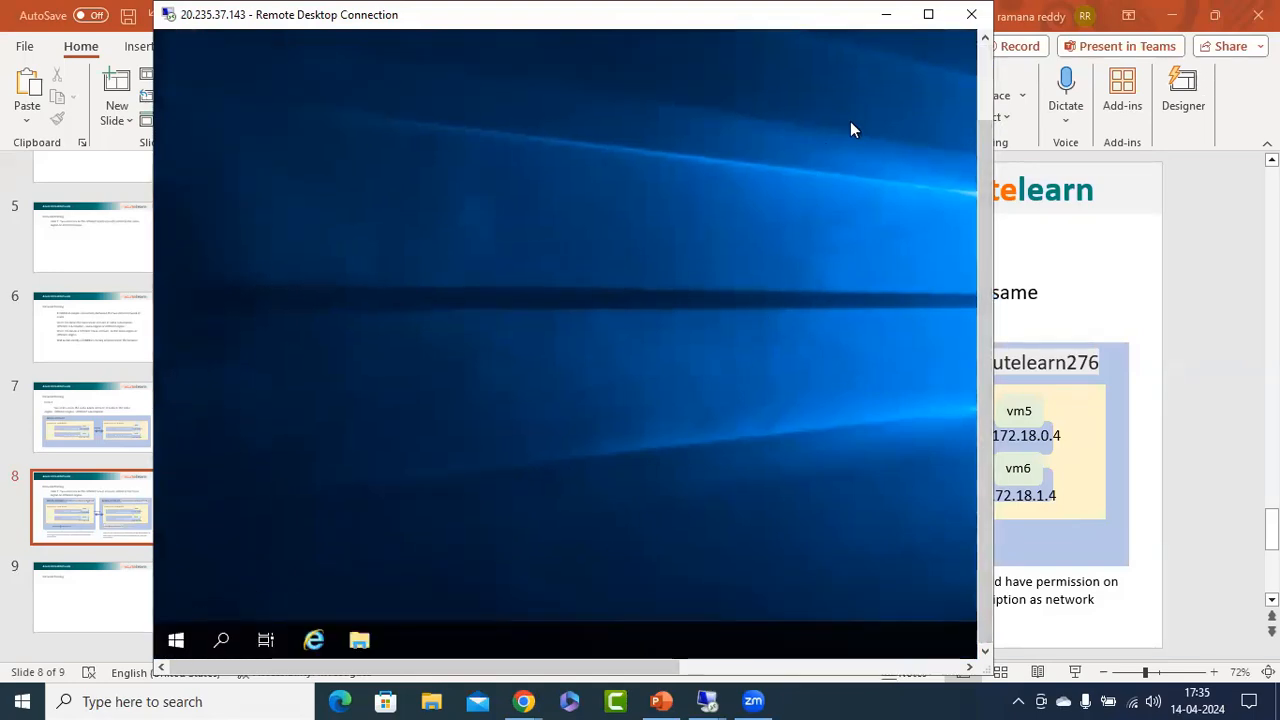
pyautogui.click(826, 133)
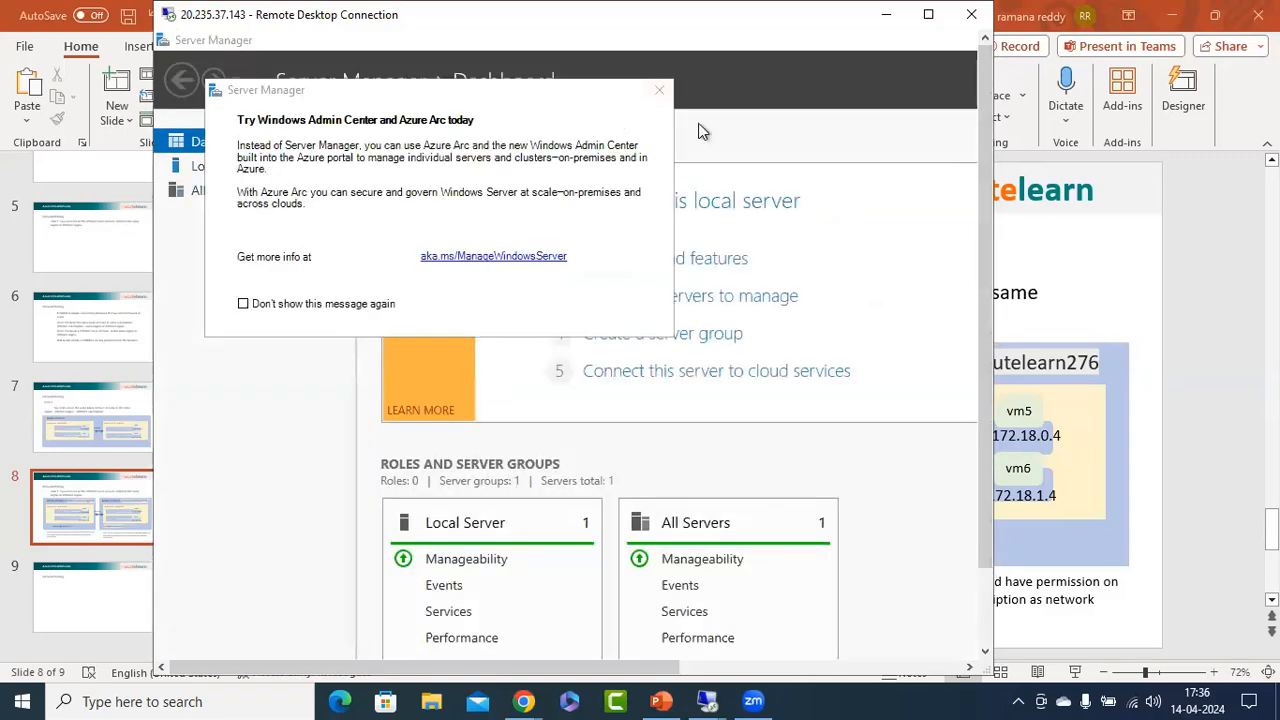
pyautogui.click(660, 91)
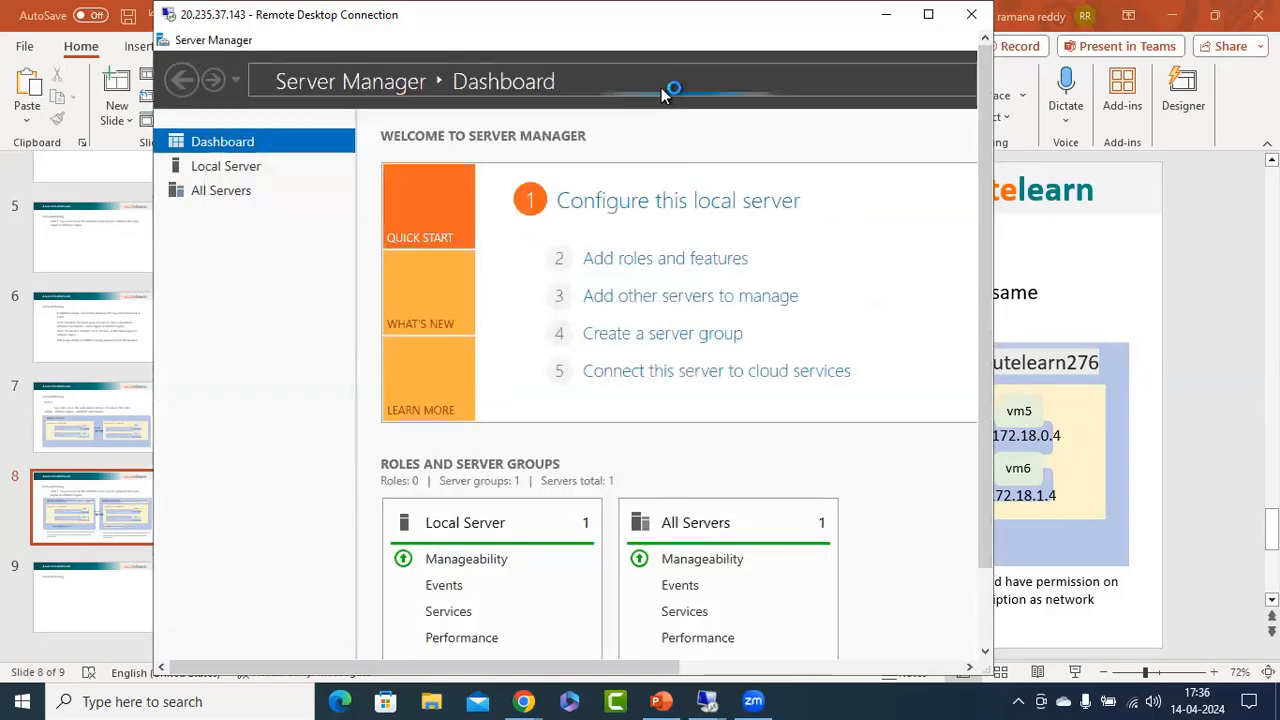
pyautogui.click(237, 170)
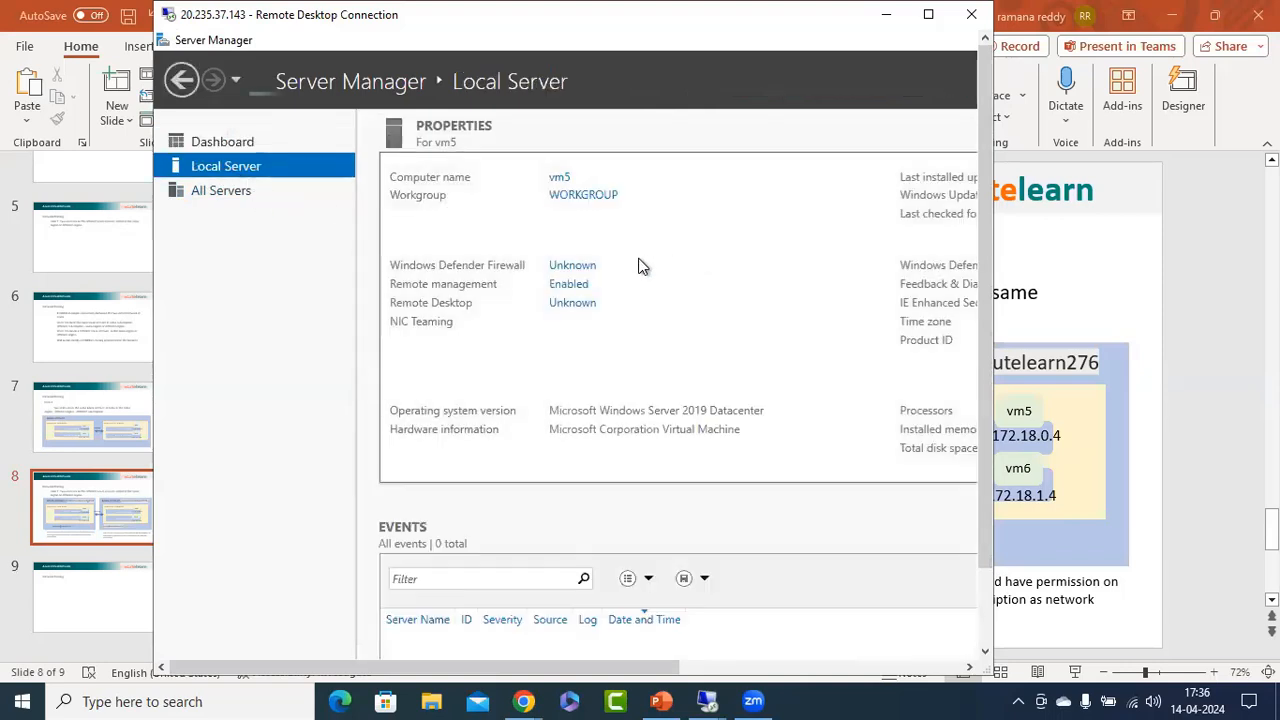
pyautogui.click(585, 267)
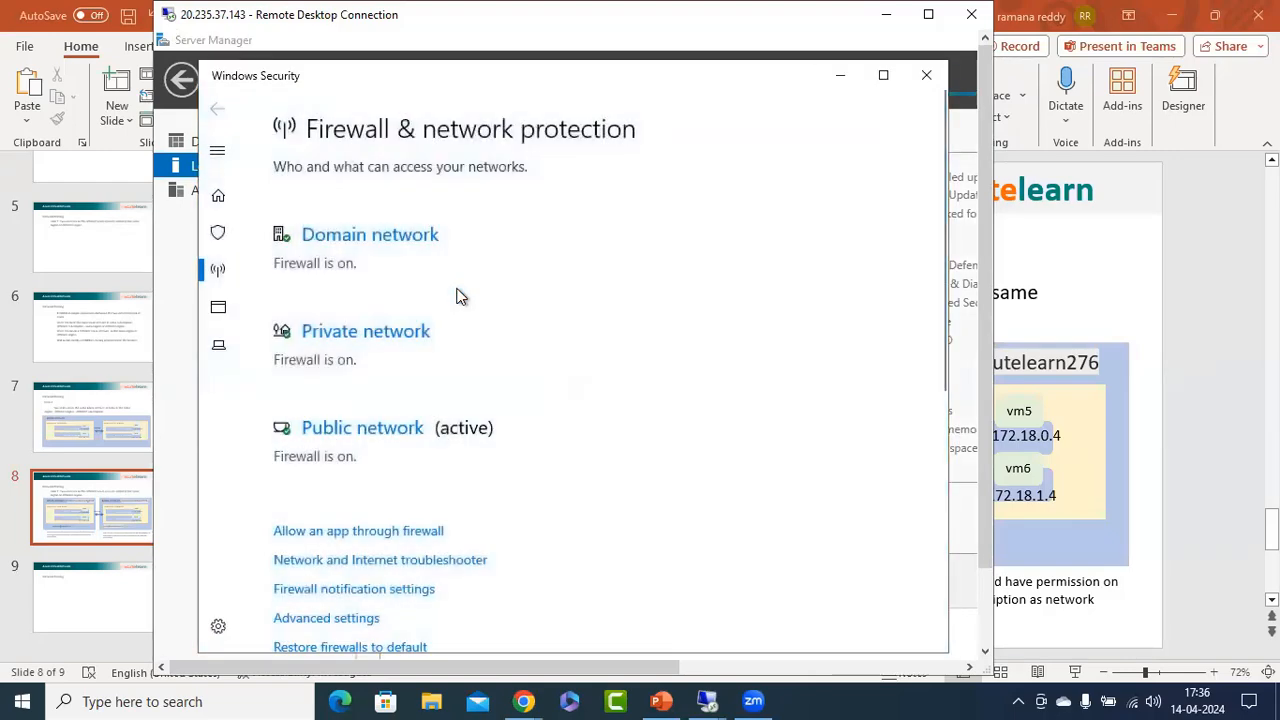
# Turn off Windows Defender Firewall on vm5 for the domain, private and public networks, and close Windows Security.
pyautogui.click(346, 256)
pyautogui.click(293, 423)
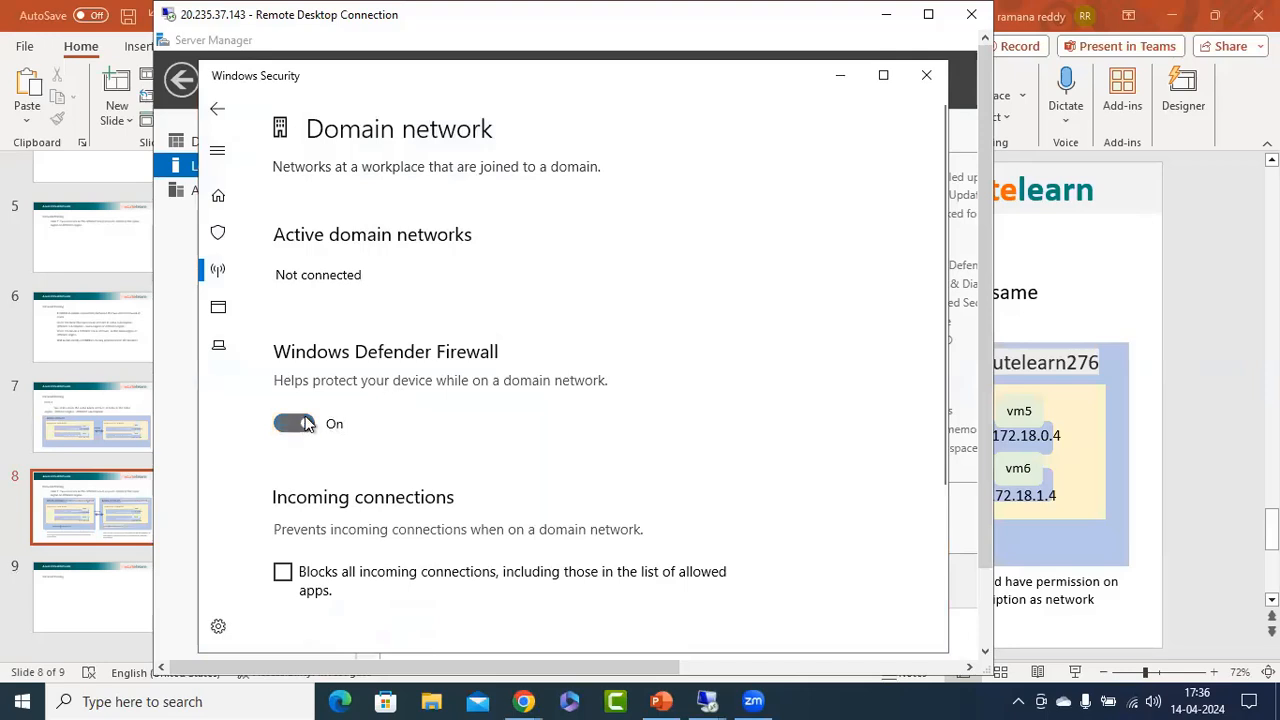
pyautogui.click(220, 112)
pyautogui.click(340, 400)
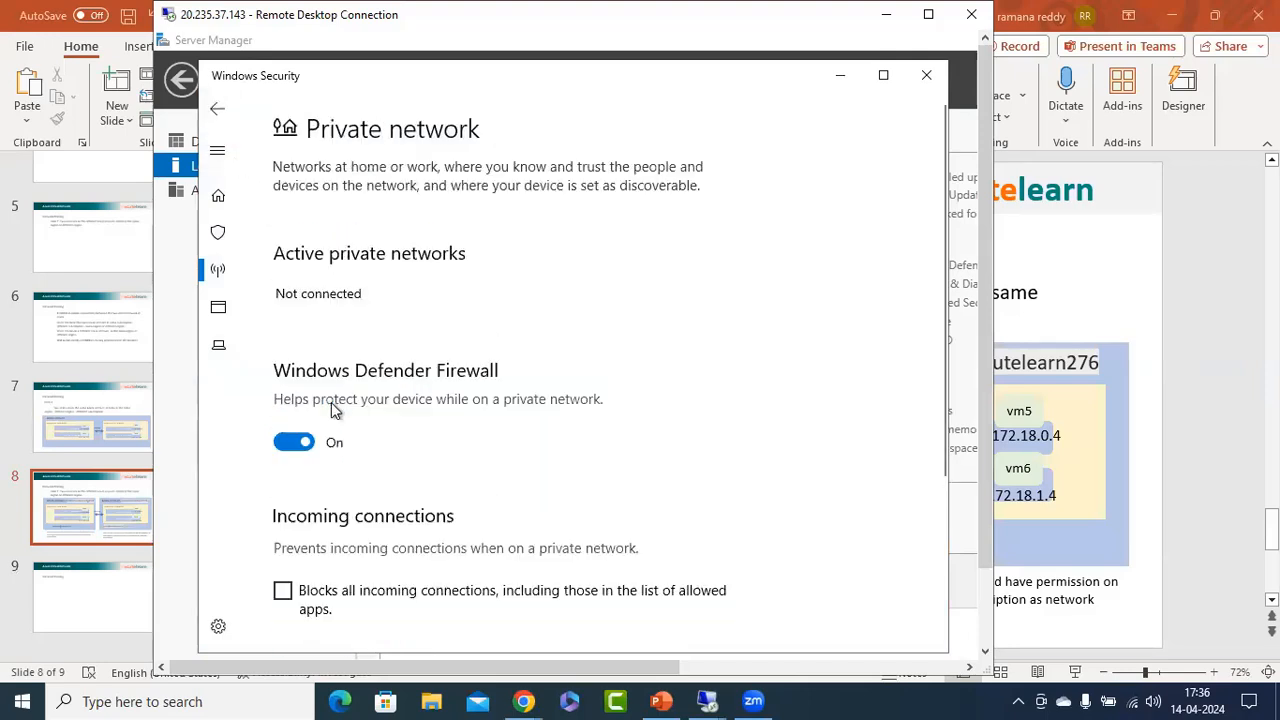
pyautogui.click(295, 441)
pyautogui.click(218, 108)
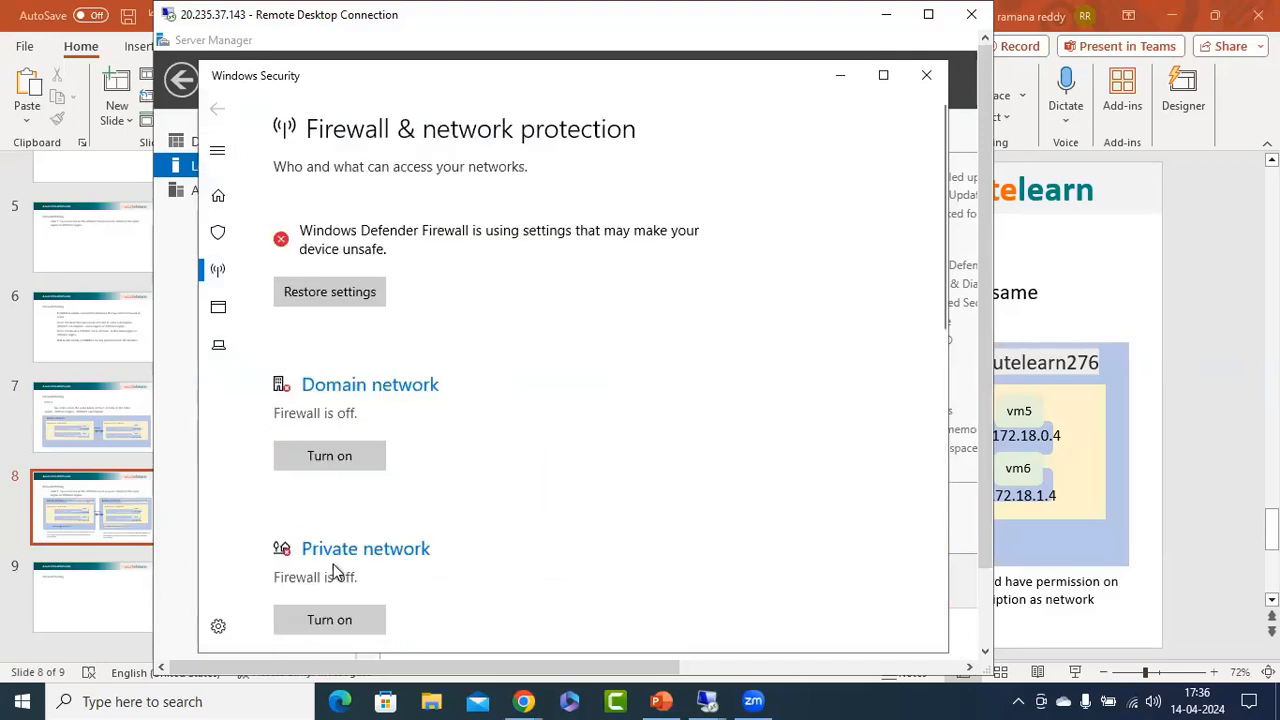
pyautogui.scroll(-3, 541, 396)
pyautogui.click(340, 548)
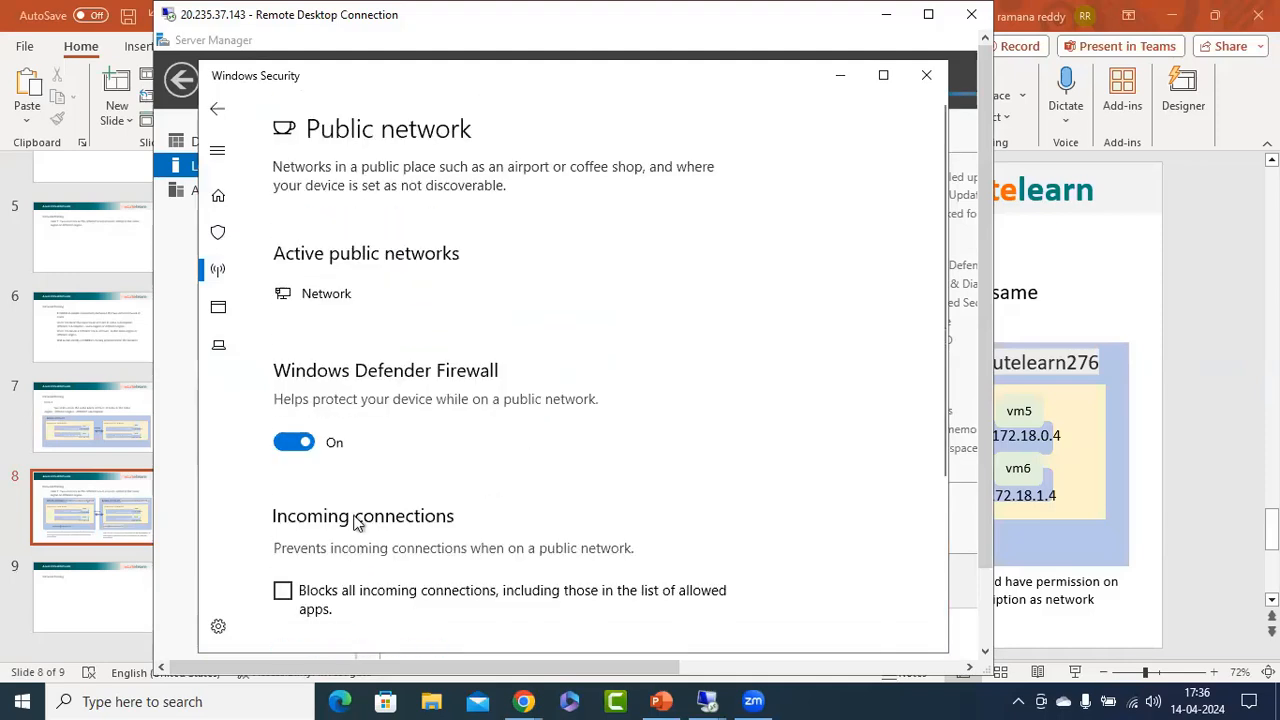
pyautogui.click(293, 441)
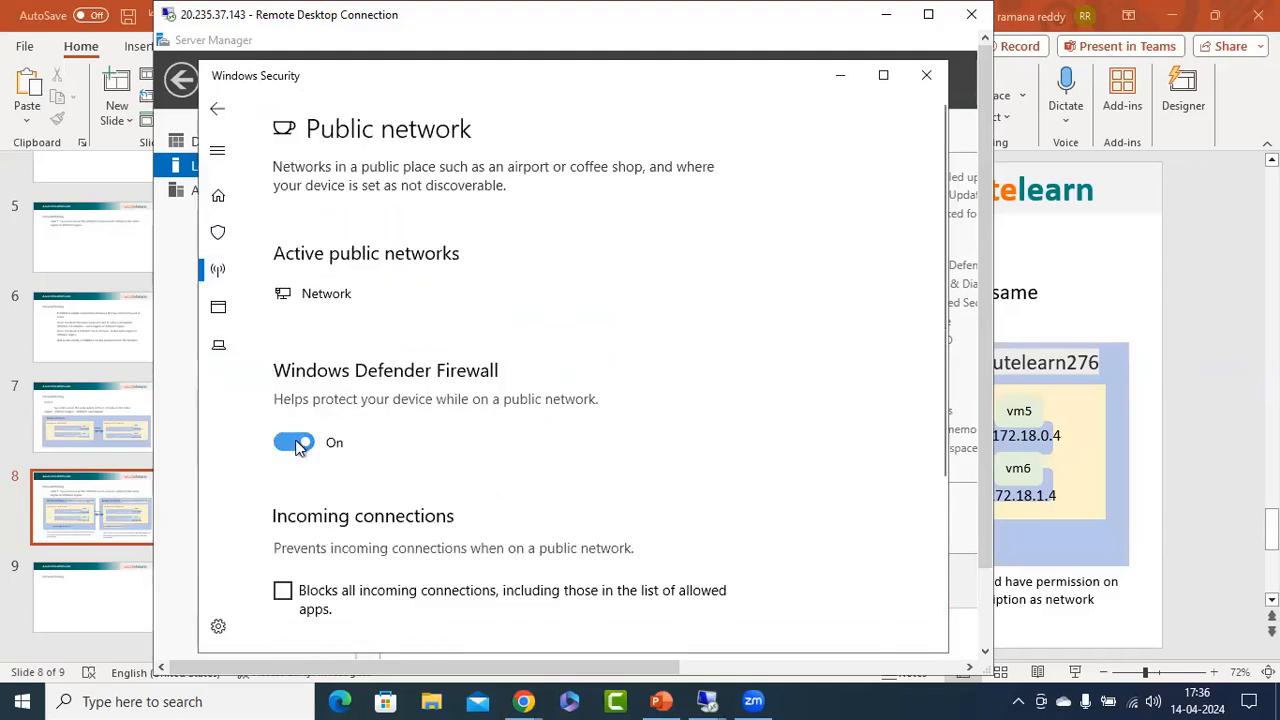
pyautogui.click(218, 108)
pyautogui.click(928, 77)
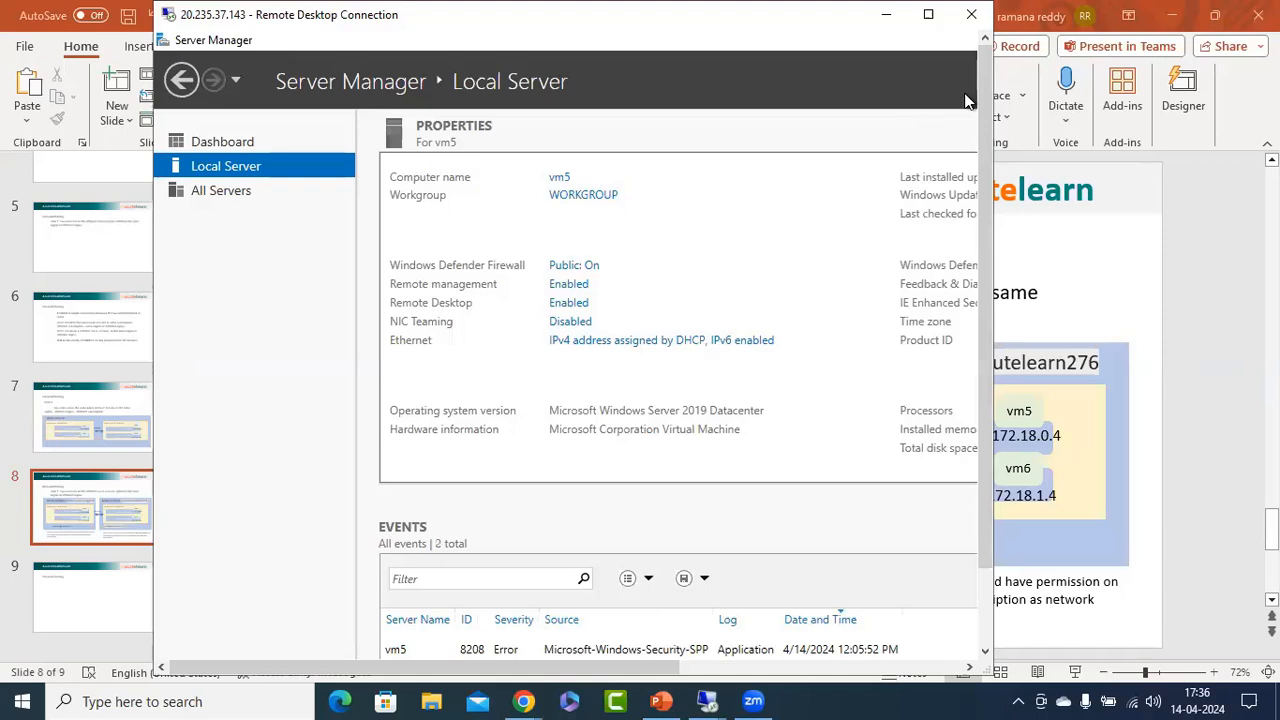
# Minimize Server Manager on vm5 and open a Command Prompt by running cmd.
pyautogui.rightClick(745, 40)
pyautogui.click(805, 162)
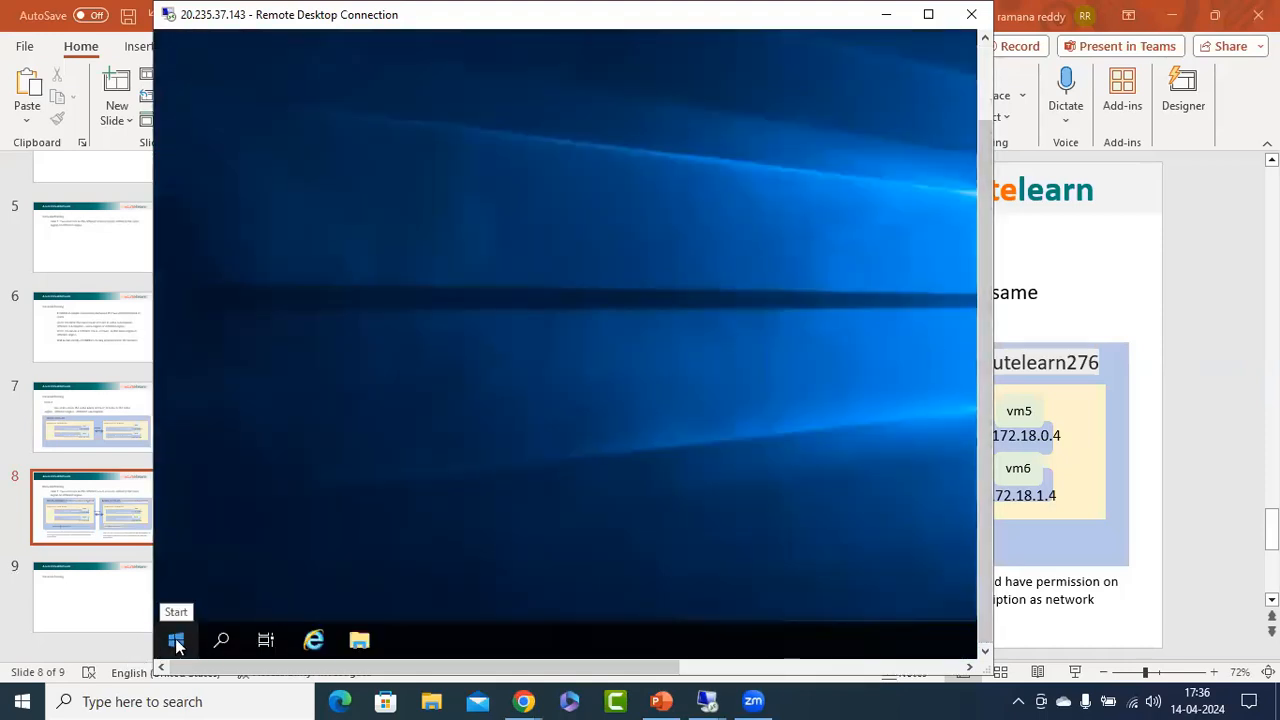
pyautogui.rightClick(176, 643)
pyautogui.click(245, 541)
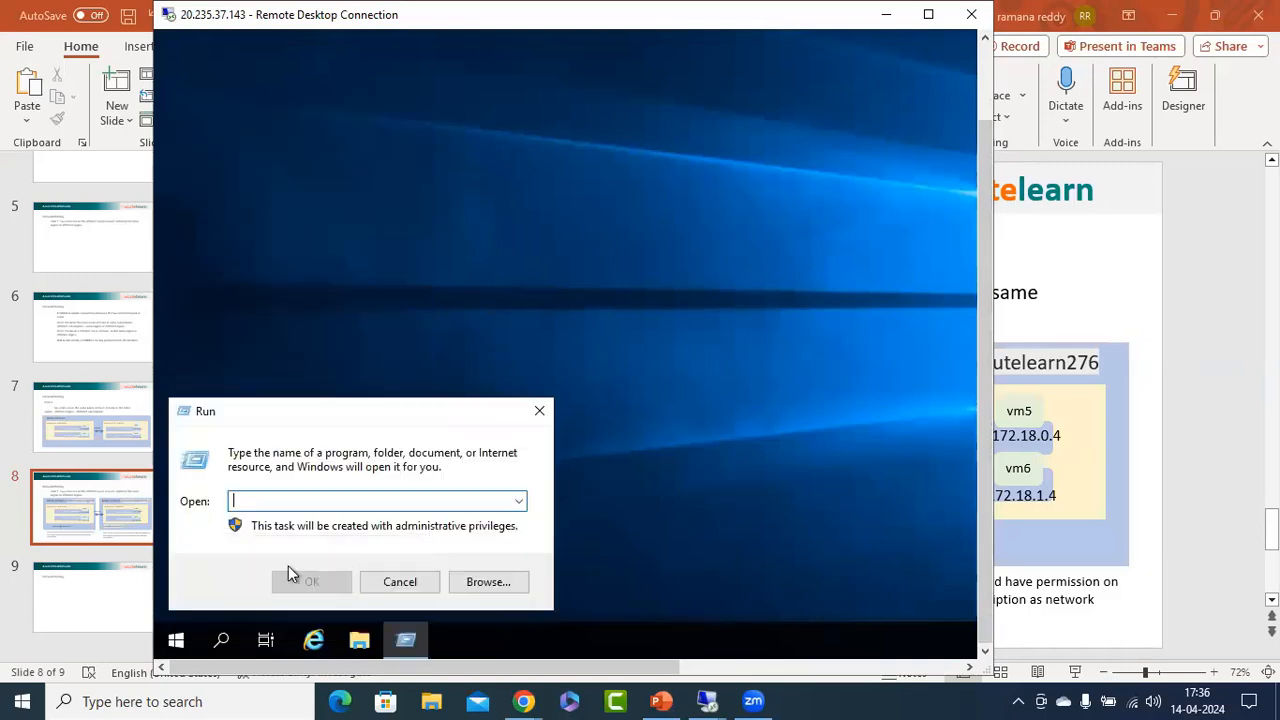
pyautogui.write('cmd')
pyautogui.press('Return')
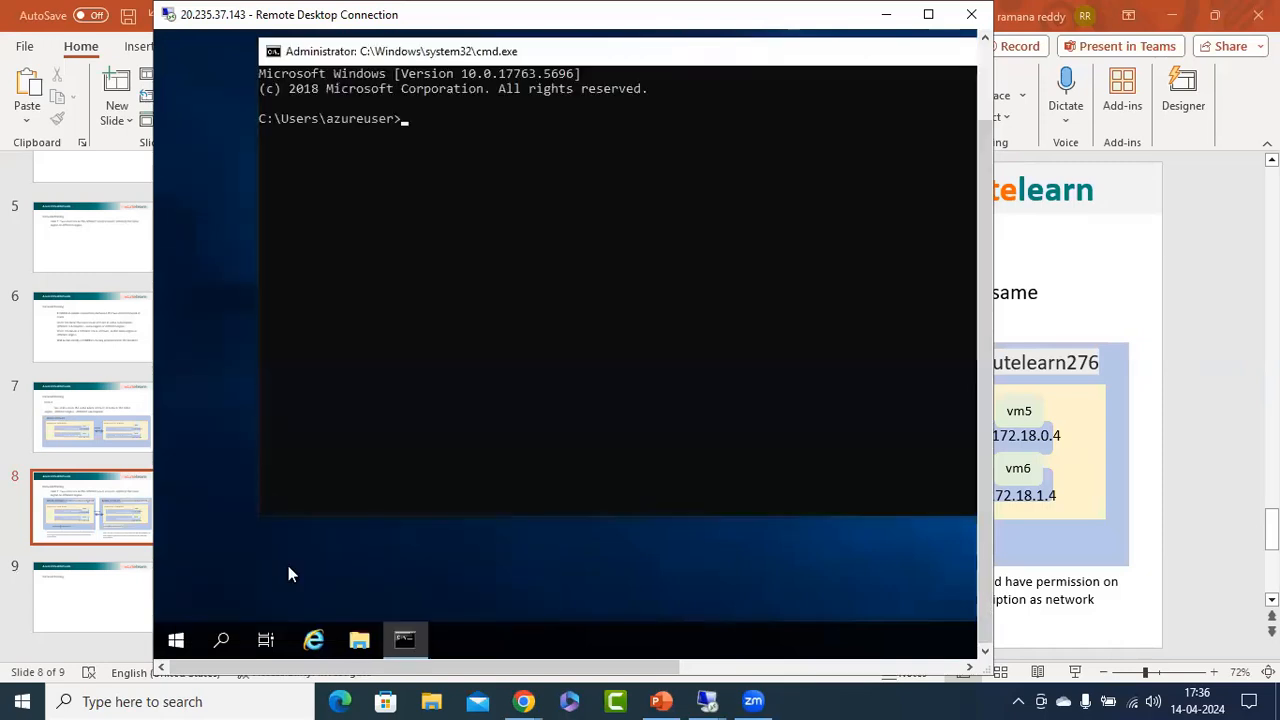
# Display vm5's IP configuration with ipconfig and reposition the Command Prompt window so its full width is visible.
pyautogui.click(447, 245)
pyautogui.write('ipconfig')
pyautogui.press('Return')
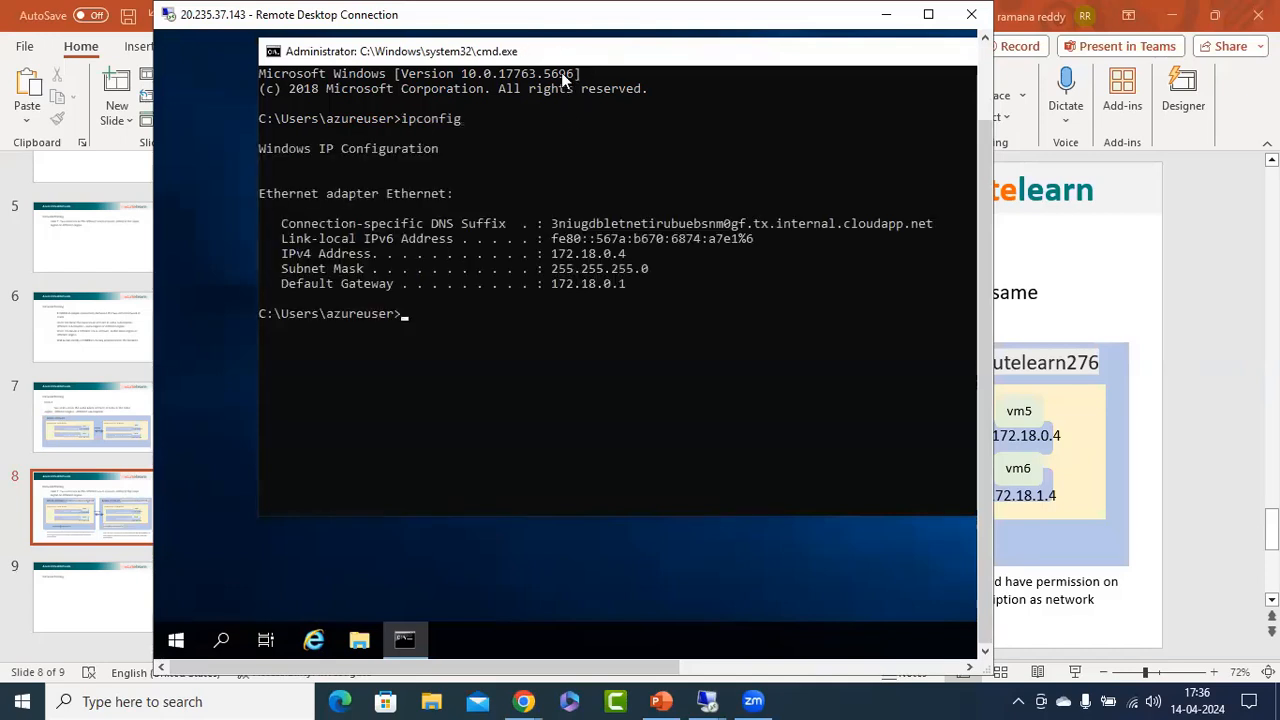
pyautogui.moveTo(585, 53); pyautogui.dragTo(528, 80)
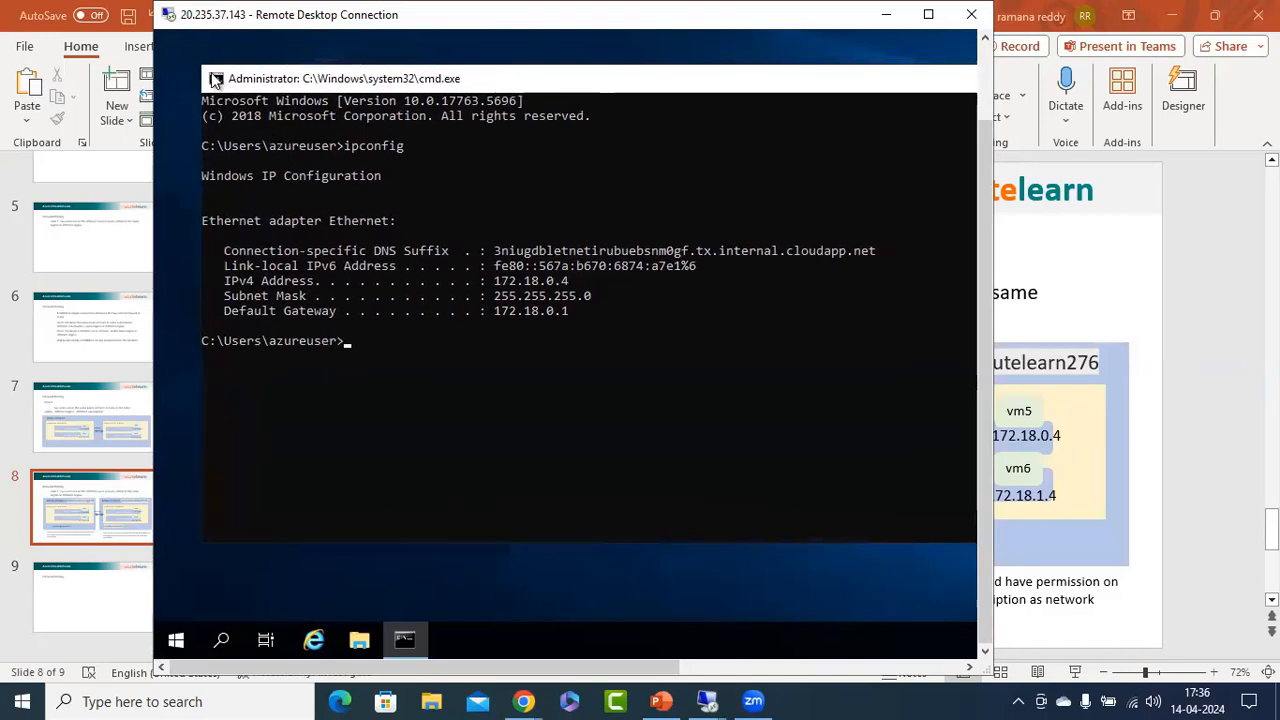
pyautogui.moveTo(215, 80); pyautogui.dragTo(311, 103)
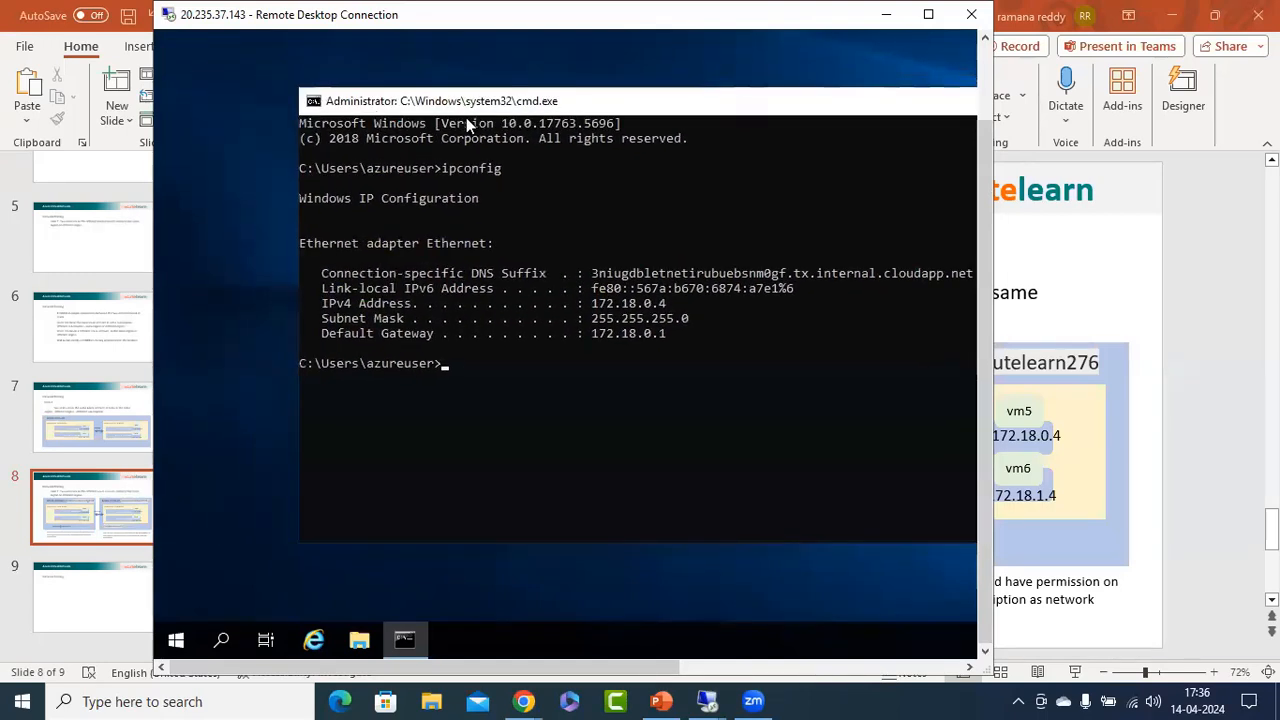
pyautogui.moveTo(550, 104); pyautogui.dragTo(419, 105)
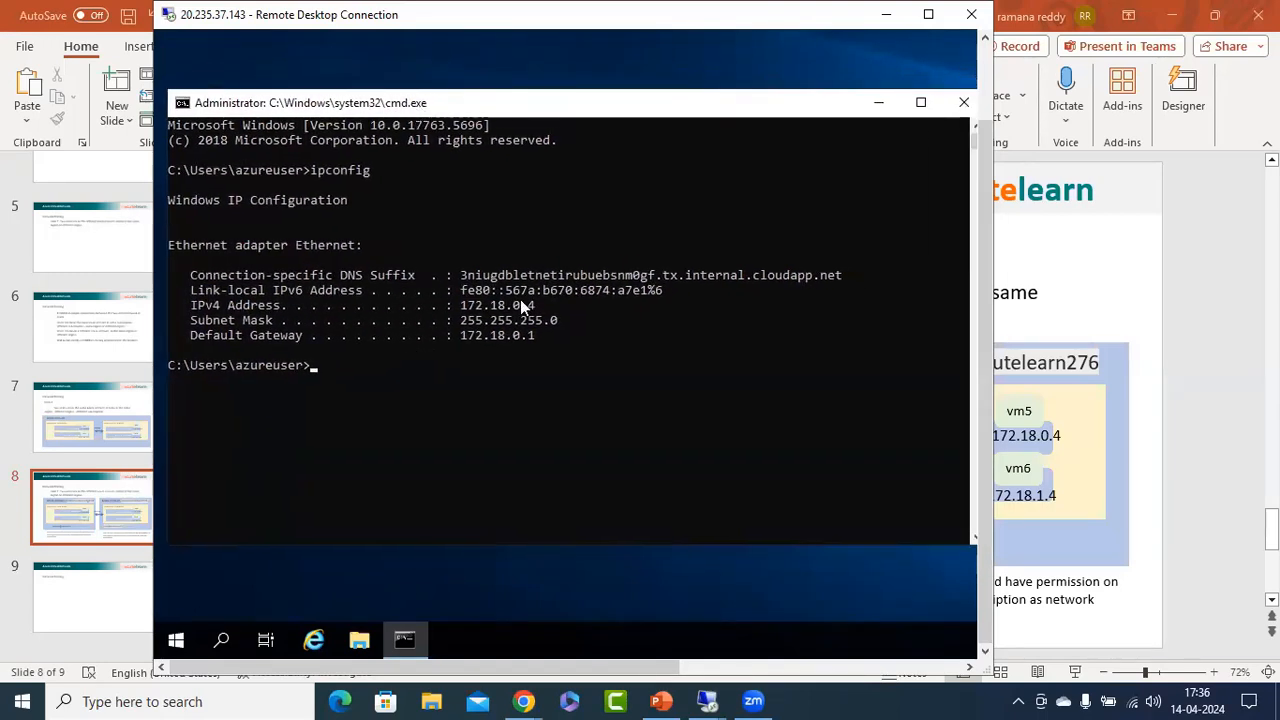
# Start a continuous ping from vm5 to vm1 with ping 172.16.0.4 -t, and switch to the PowerPoint network peering slide.
pyautogui.click(546, 420)
pyautogui.write('ping 172.16.0.')
pyautogui.press('BackSpace')
pyautogui.press('BackSpace')
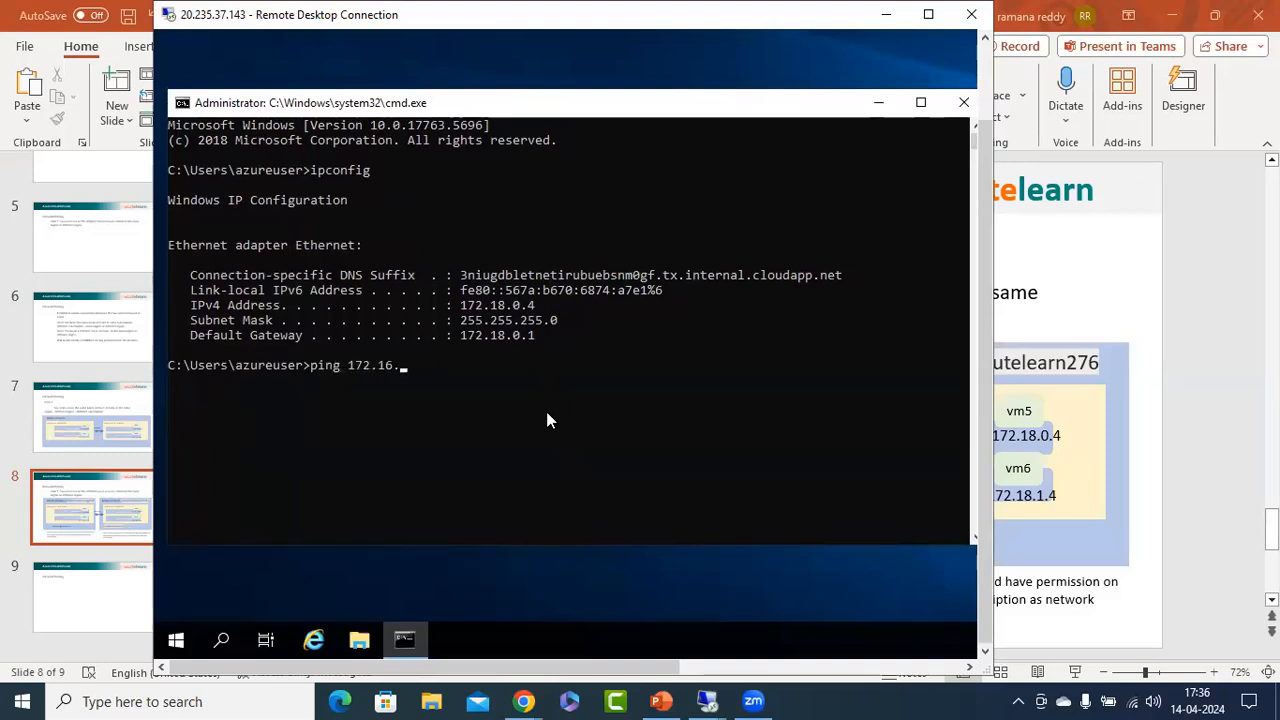
pyautogui.write('0.4 -t')
pyautogui.press('Return')
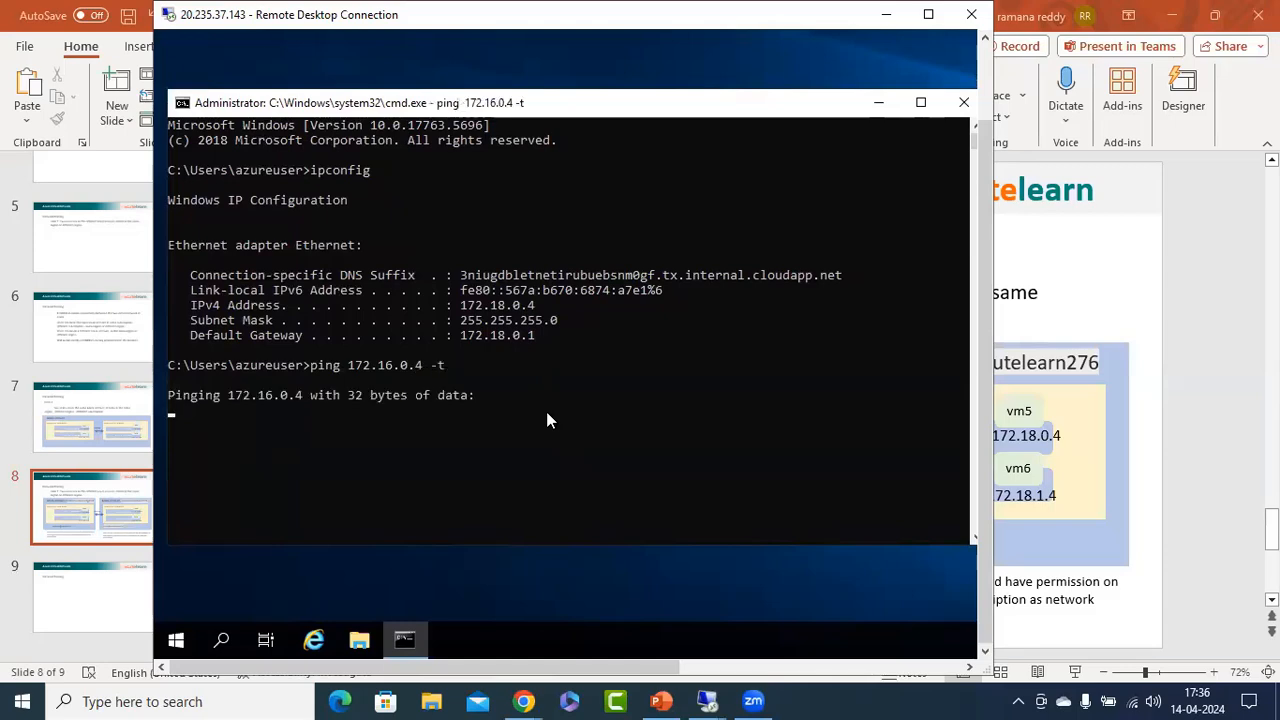
pyautogui.click(1192, 349)
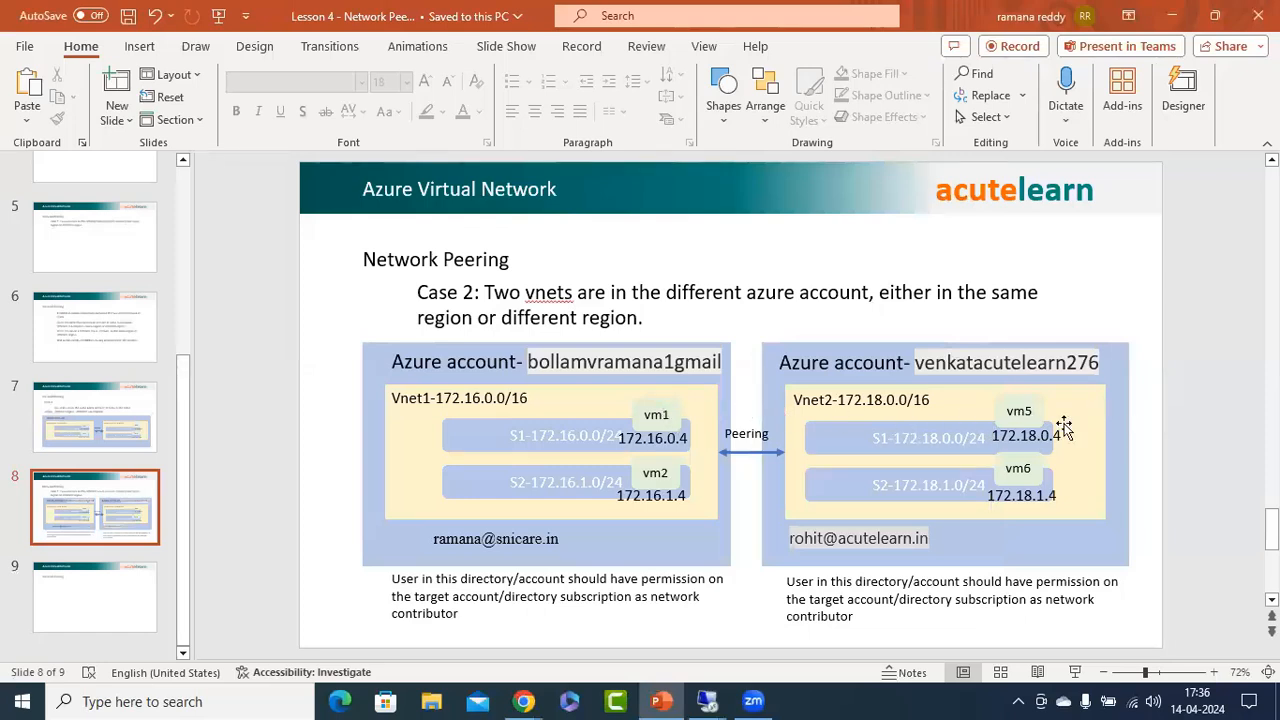
# Switch to vm1's remote desktop session (20.235.143.9) and display its IP configuration with ipconfig in the Command Prompt.
pyautogui.moveTo(707, 701)
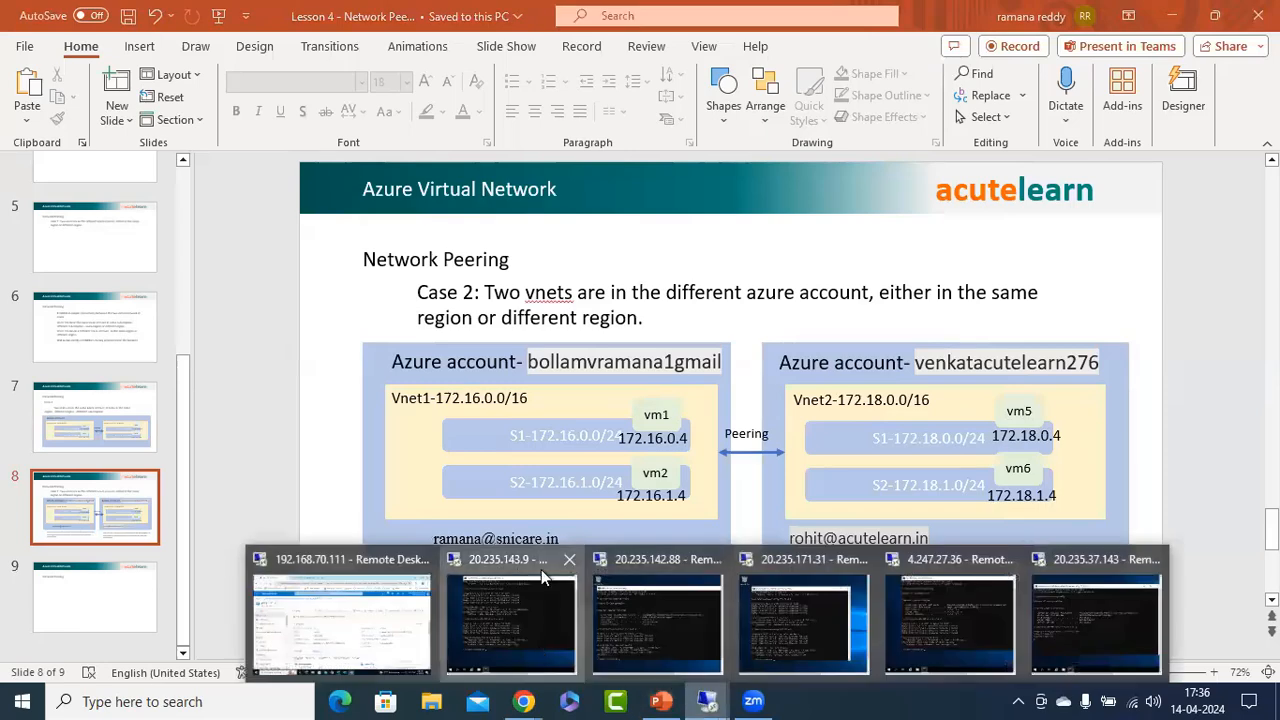
pyautogui.click(541, 570)
pyautogui.click(453, 529)
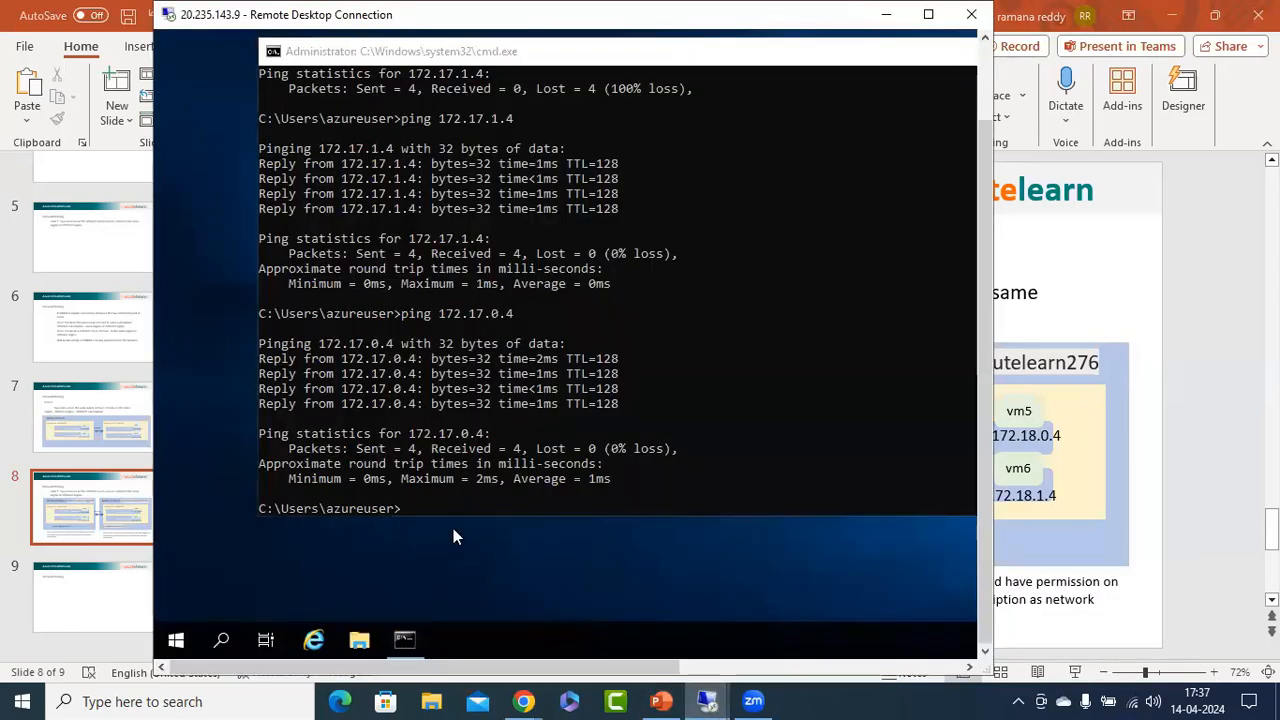
pyautogui.click(736, 434)
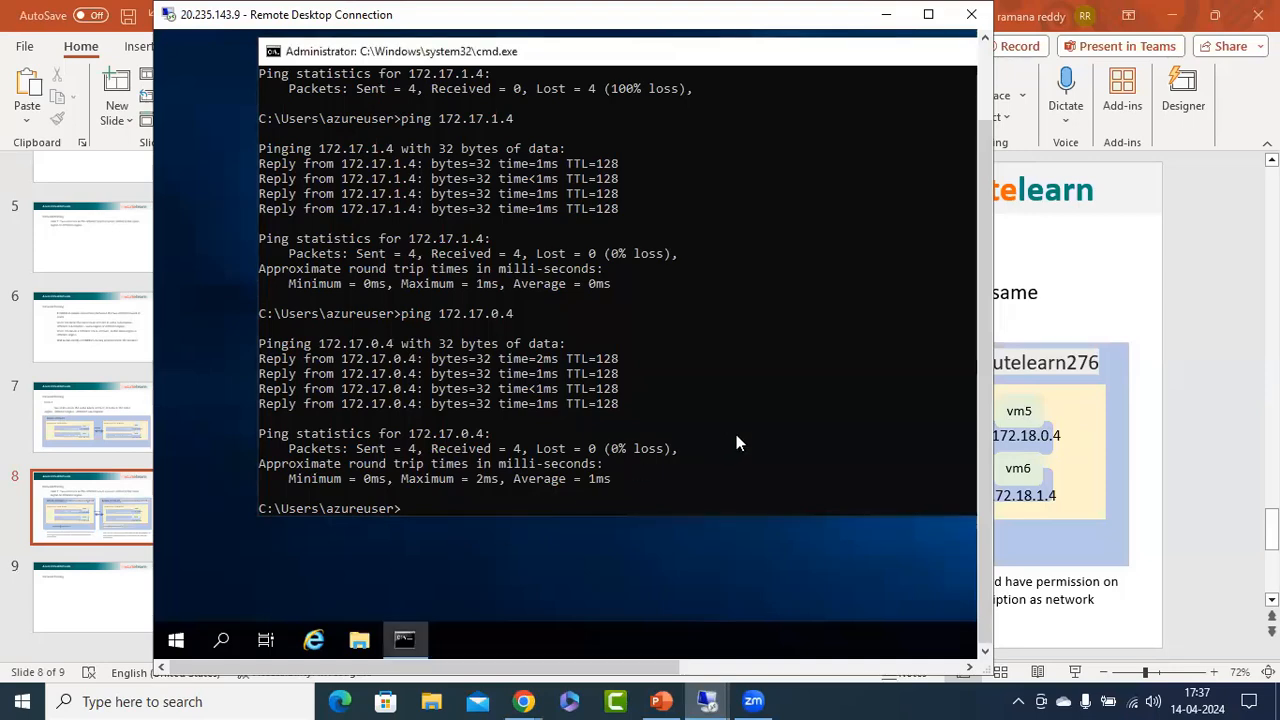
pyautogui.write('ipconifgfig')
pyautogui.press('Return')
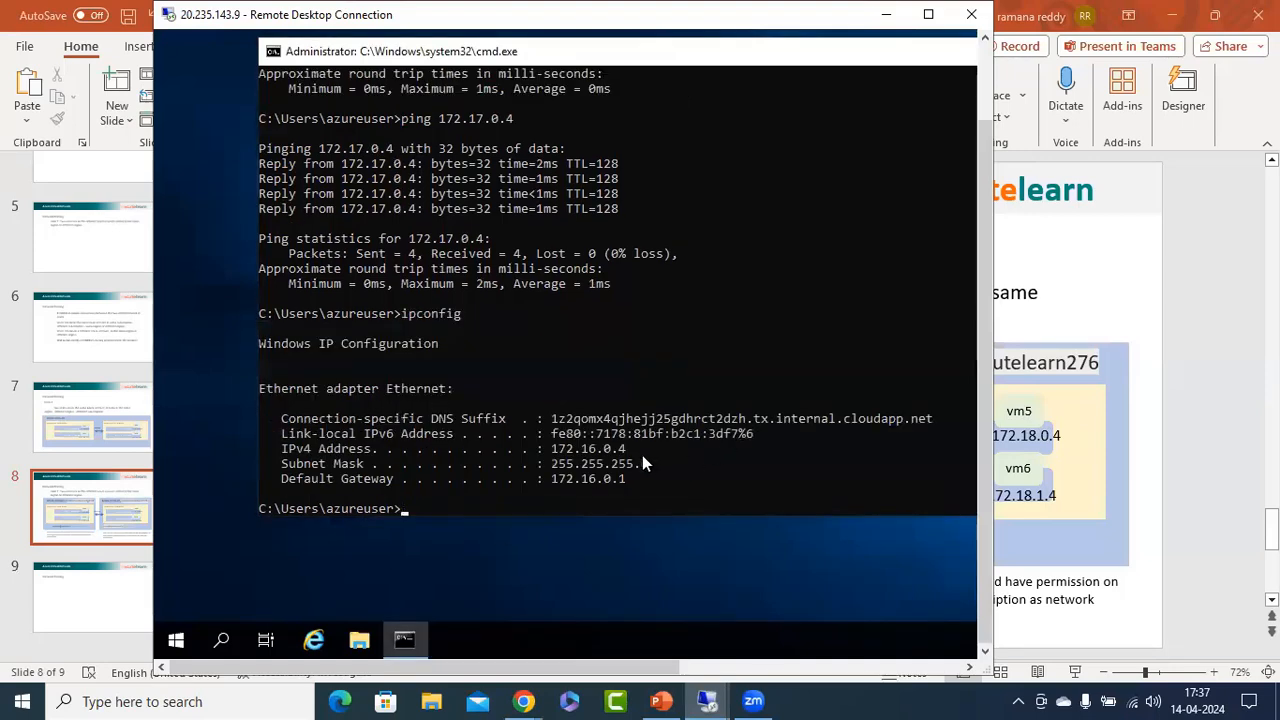
# Start a continuous ping from vm1 to vm5 with ping 172.18.0.4 -t, and minimize the remote session.
pyautogui.write('ping 172.18')
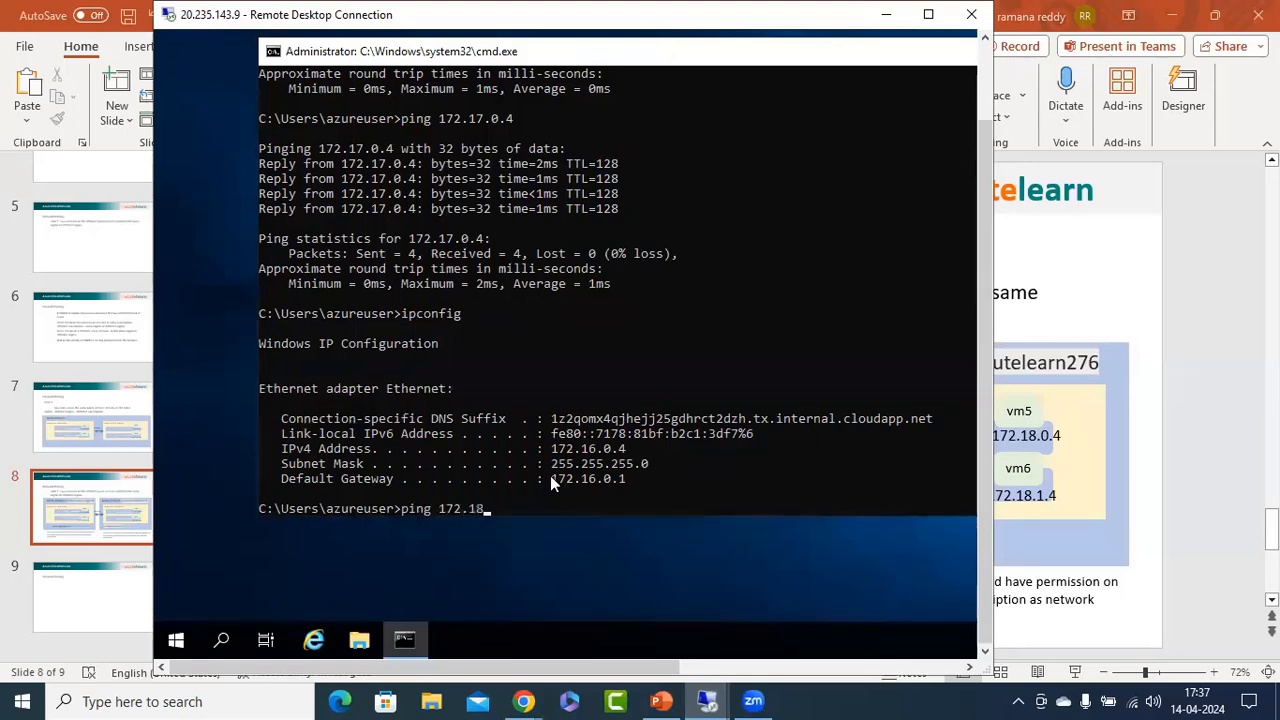
pyautogui.write('.0.4 -t')
pyautogui.press('Return')
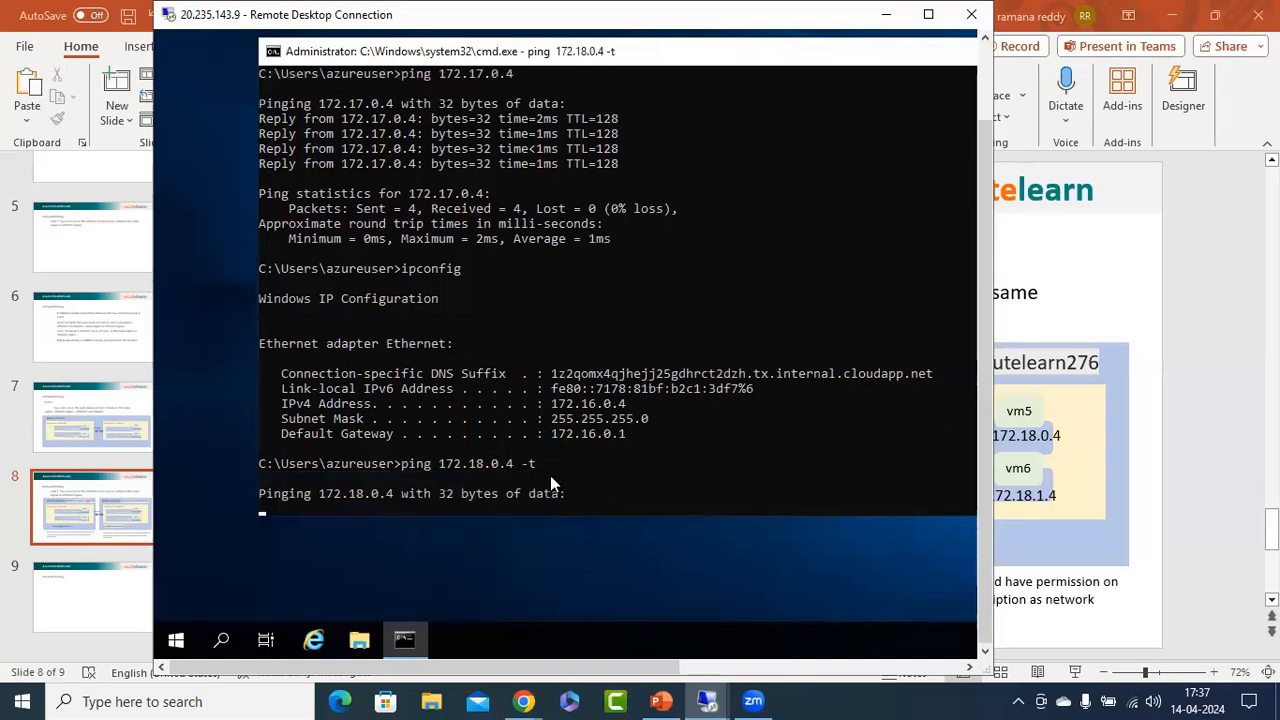
pyautogui.click(885, 14)
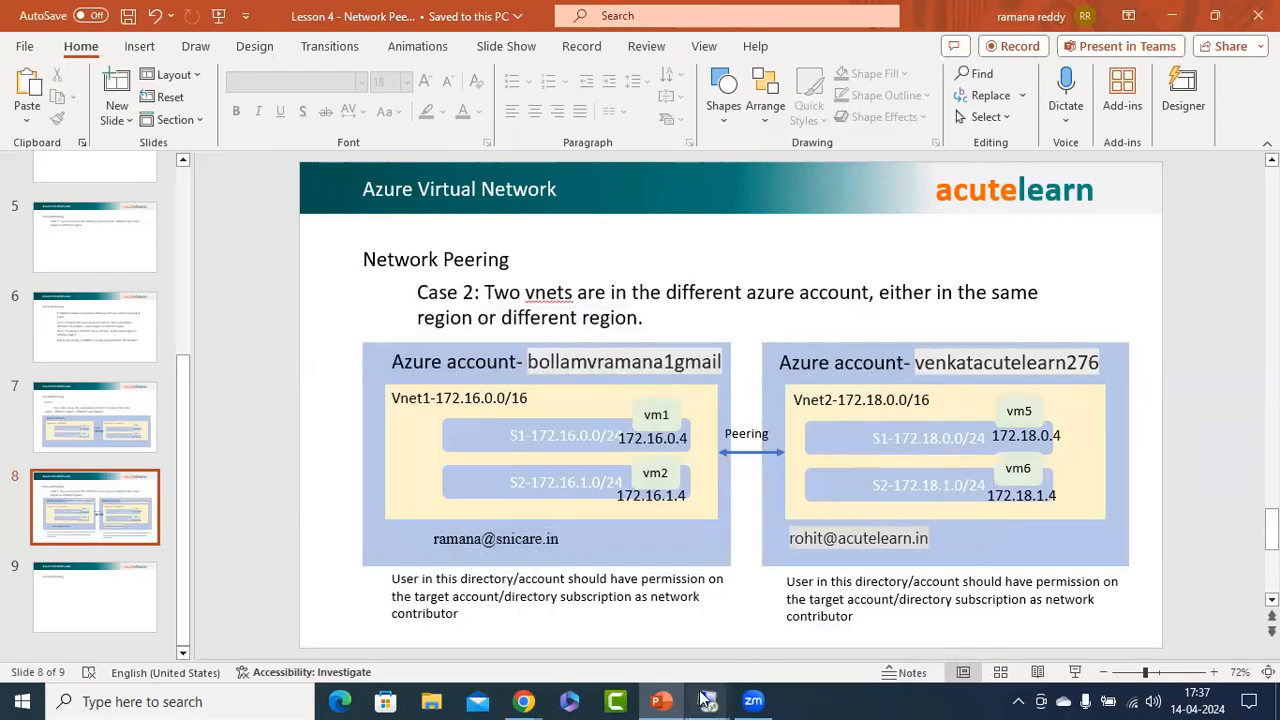
# In the Azure portal on the 192.168.70.111 remote session, open vnet3's properties and copy its resource ID.
pyautogui.click(371, 613)
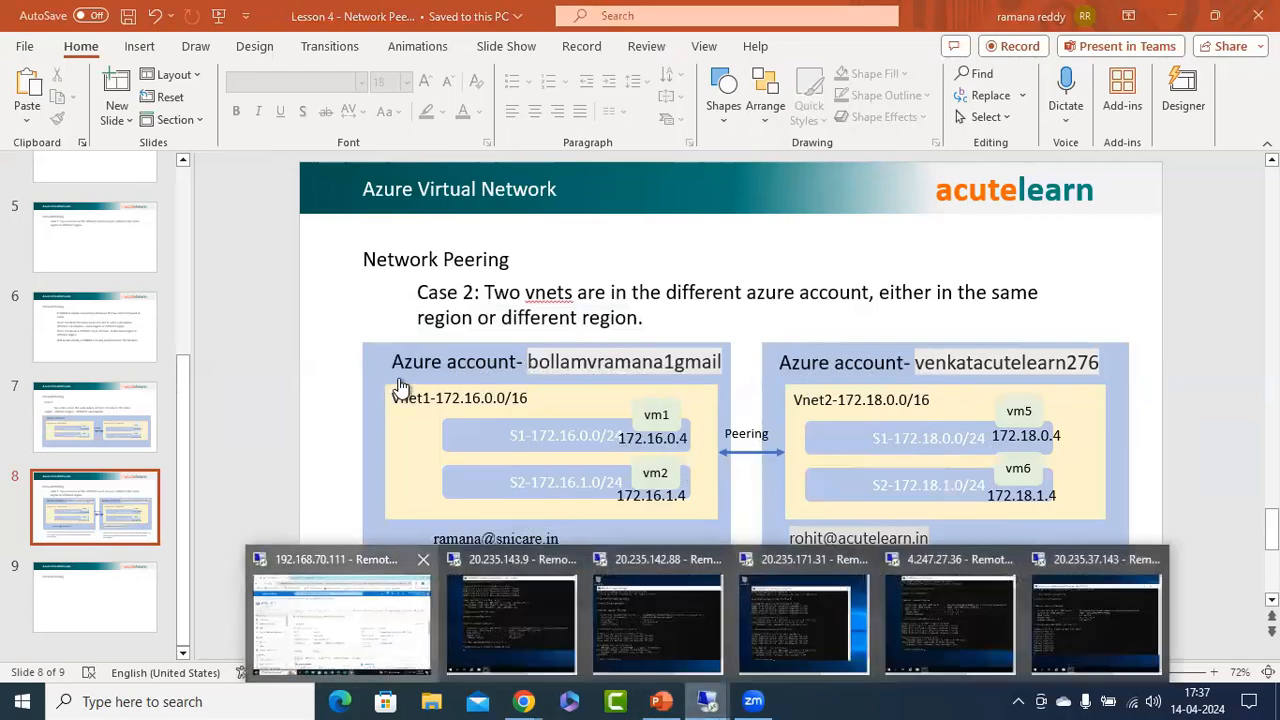
pyautogui.click(38, 173)
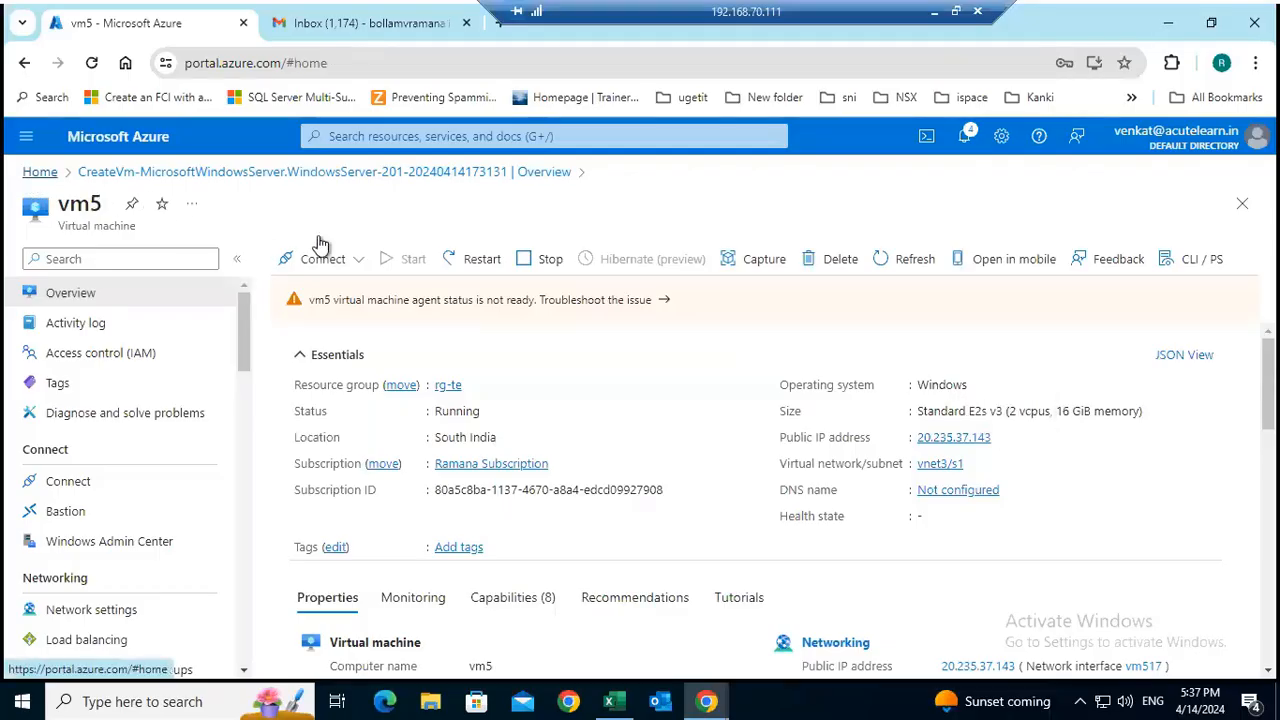
pyautogui.click(379, 256)
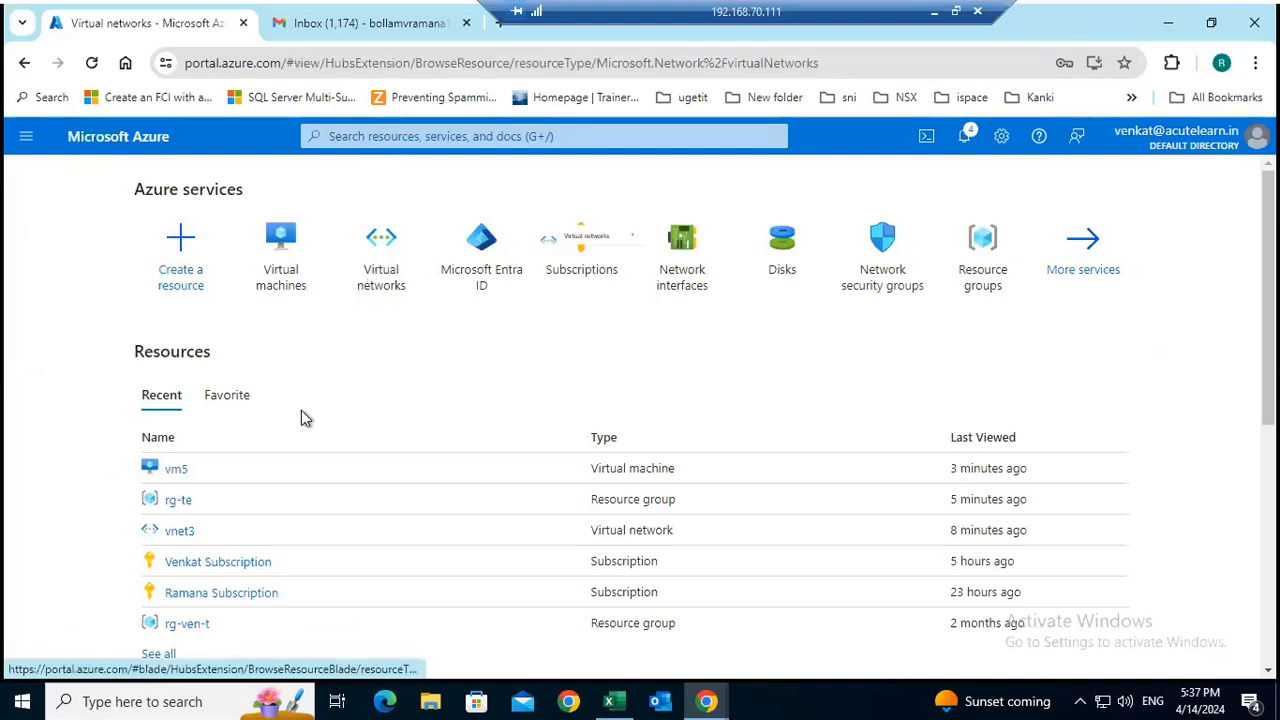
pyautogui.click(82, 408)
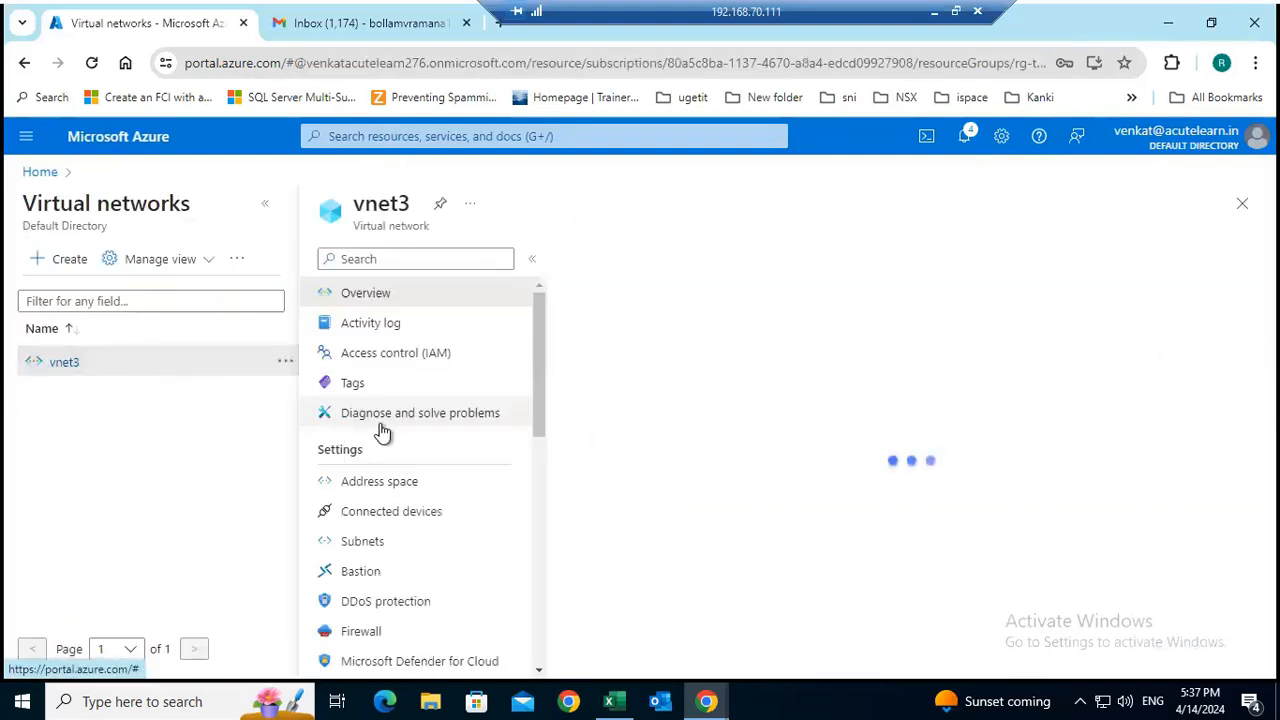
pyautogui.scroll(-4, 486, 414)
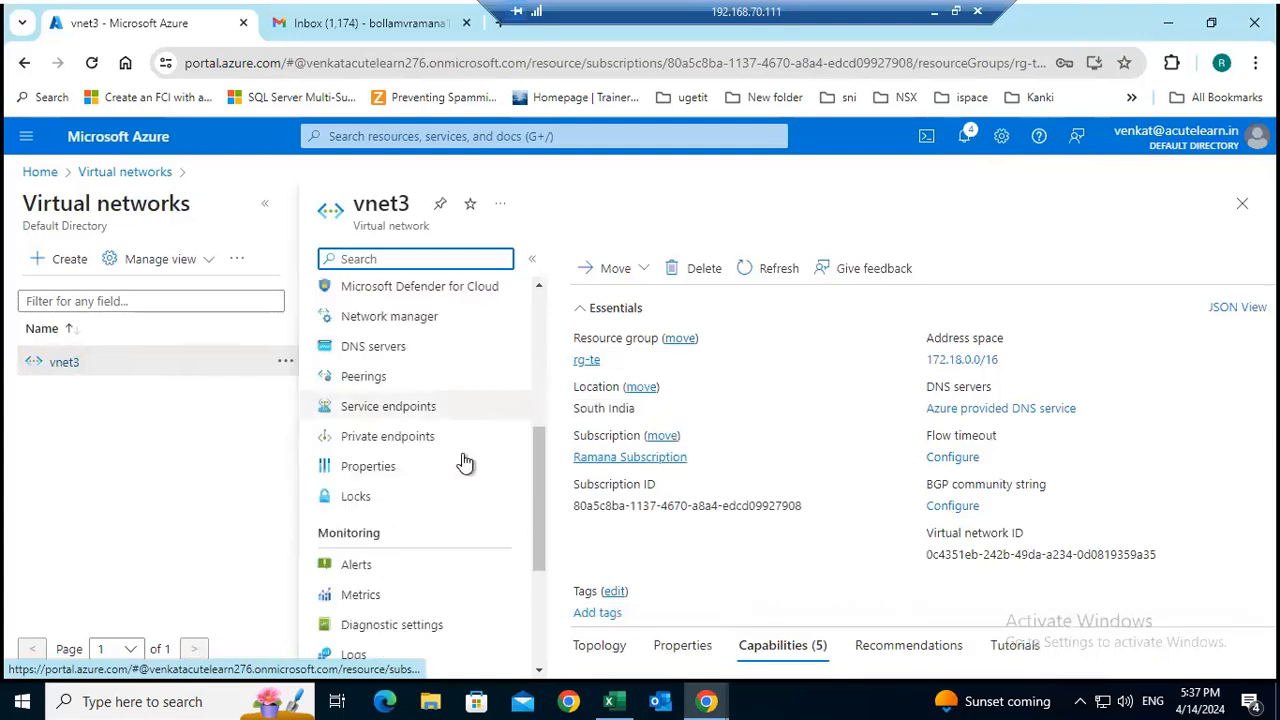
pyautogui.click(411, 486)
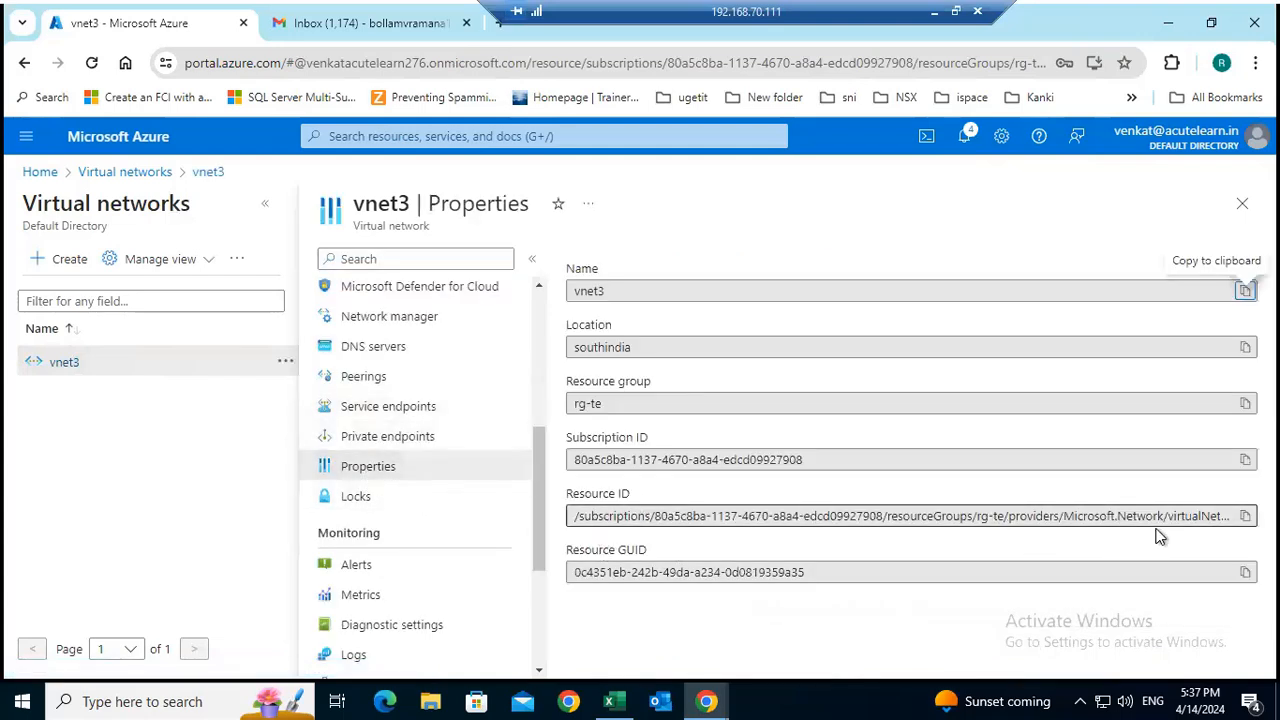
pyautogui.click(1245, 516)
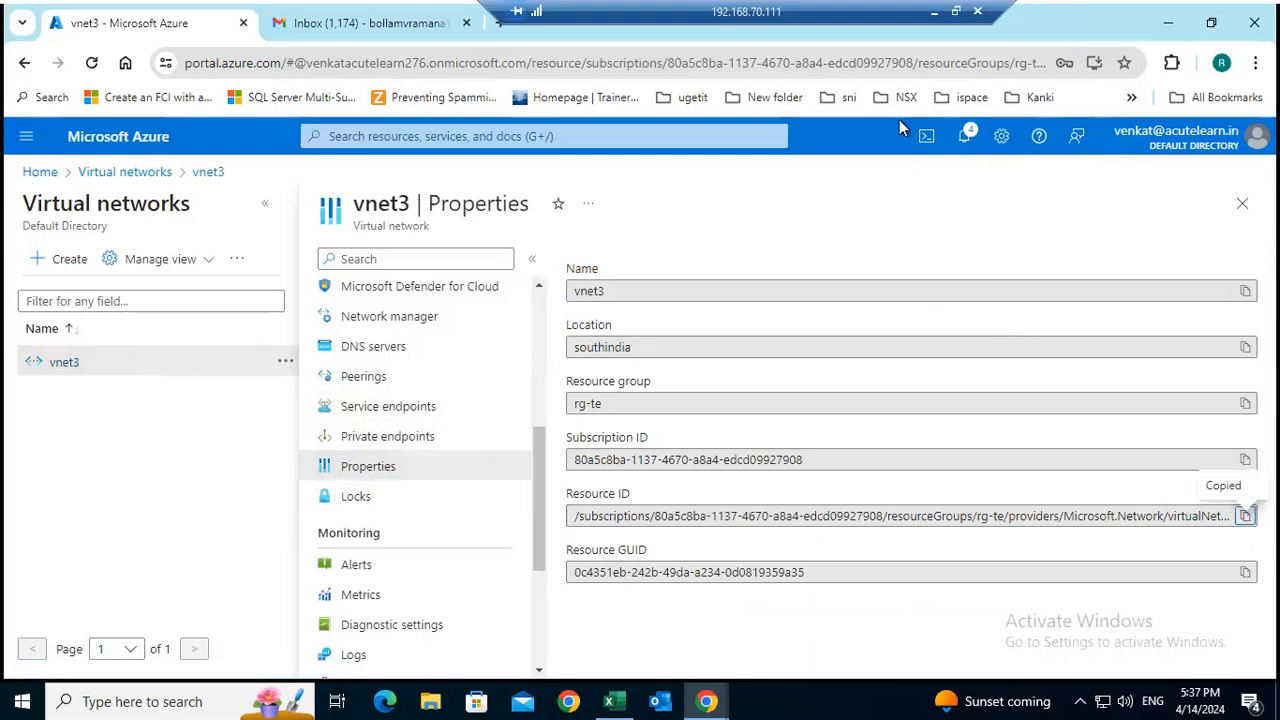
# Minimize the remote sessions, switch to the Chrome window showing vnet1 in the Azure portal, and open vnet1's peerings.
pyautogui.click(934, 13)
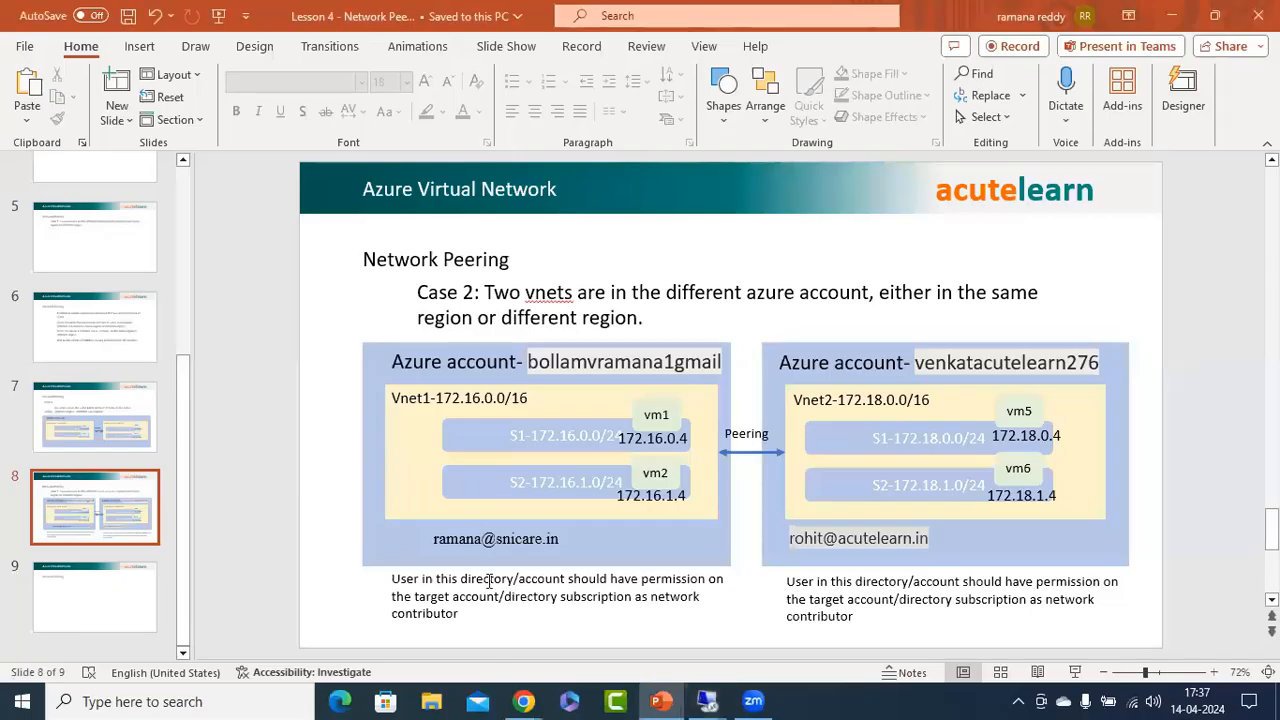
pyautogui.click(1172, 16)
pyautogui.click(886, 15)
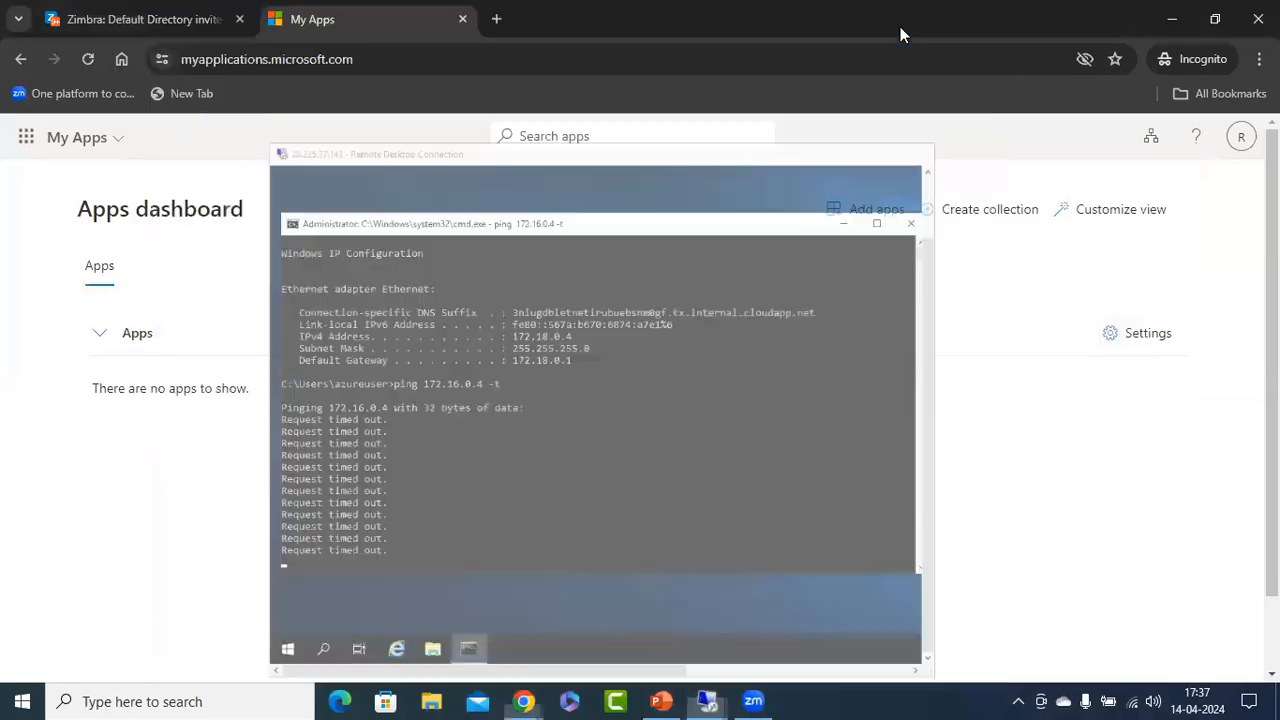
pyautogui.click(660, 700)
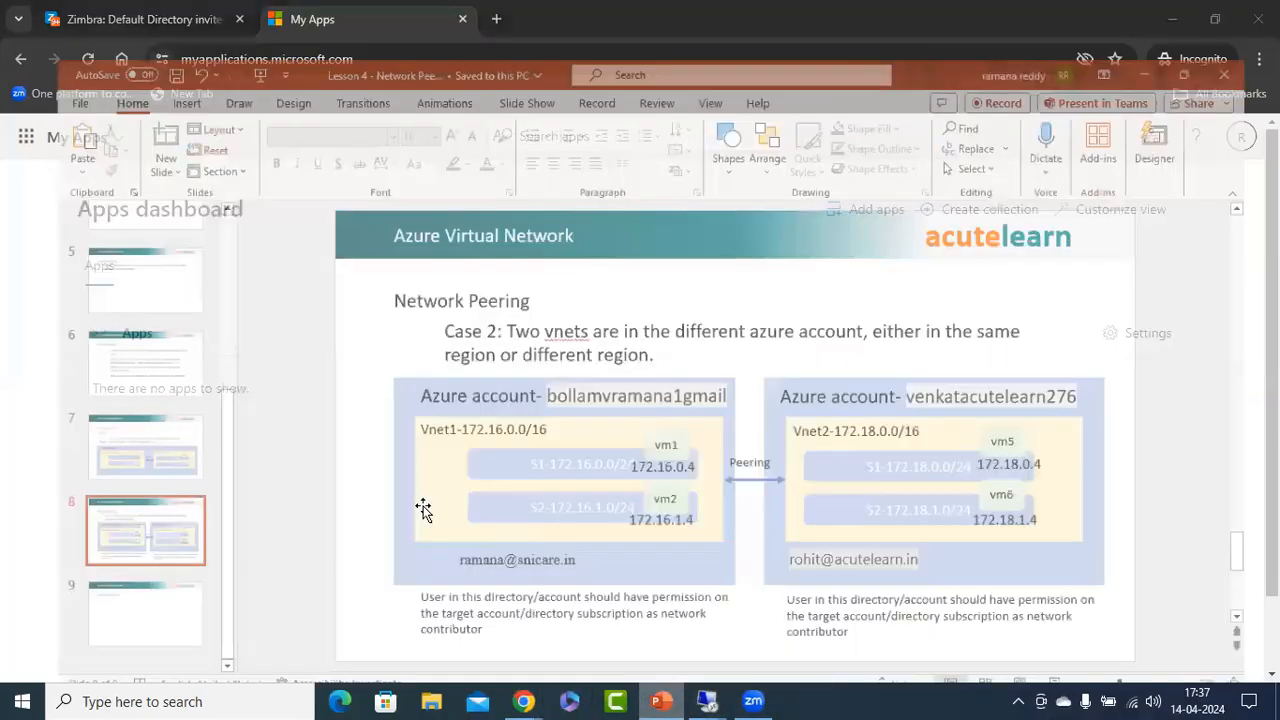
pyautogui.moveTo(524, 701)
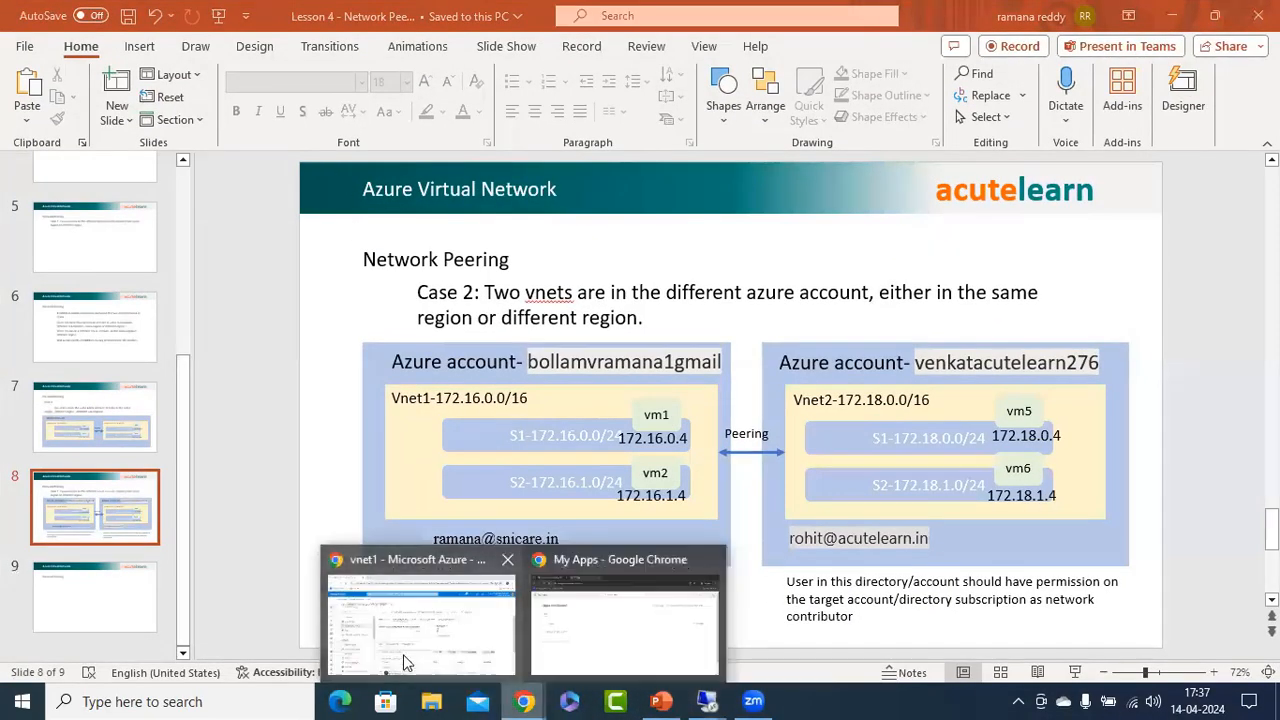
pyautogui.click(410, 663)
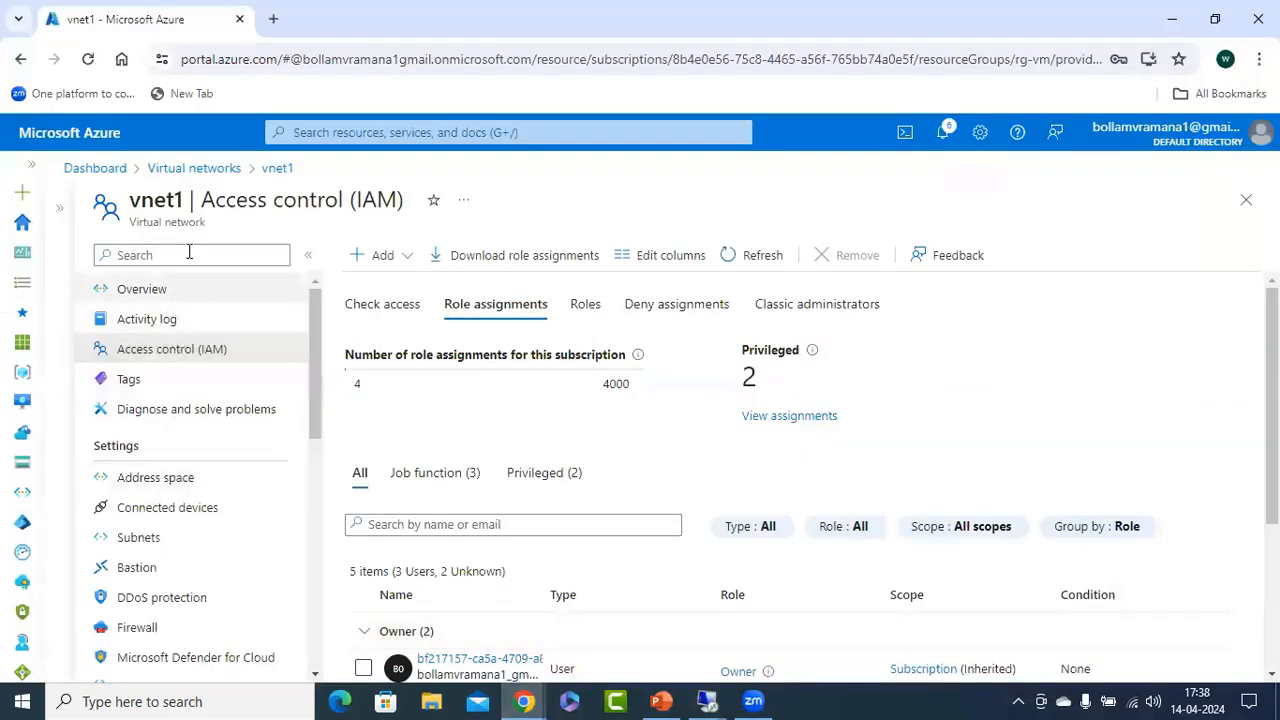
pyautogui.scroll(-1, 180, 560)
pyautogui.scroll(-2, 203, 543)
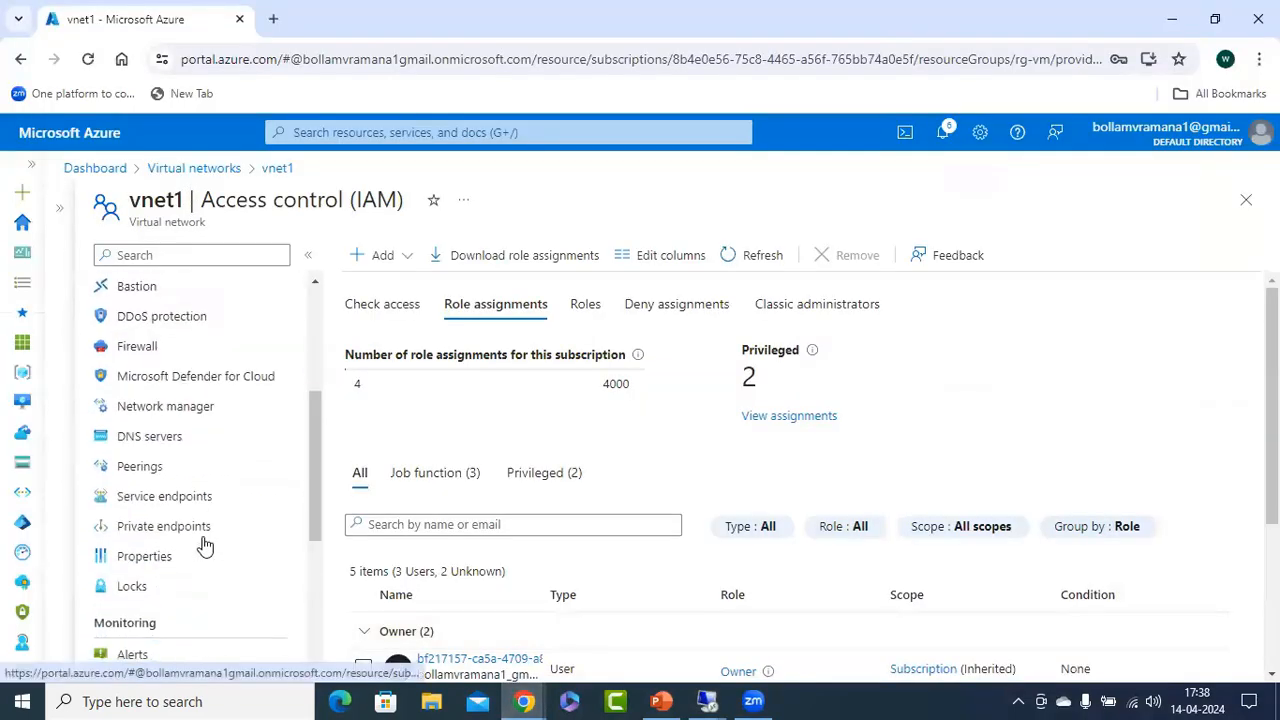
pyautogui.click(145, 467)
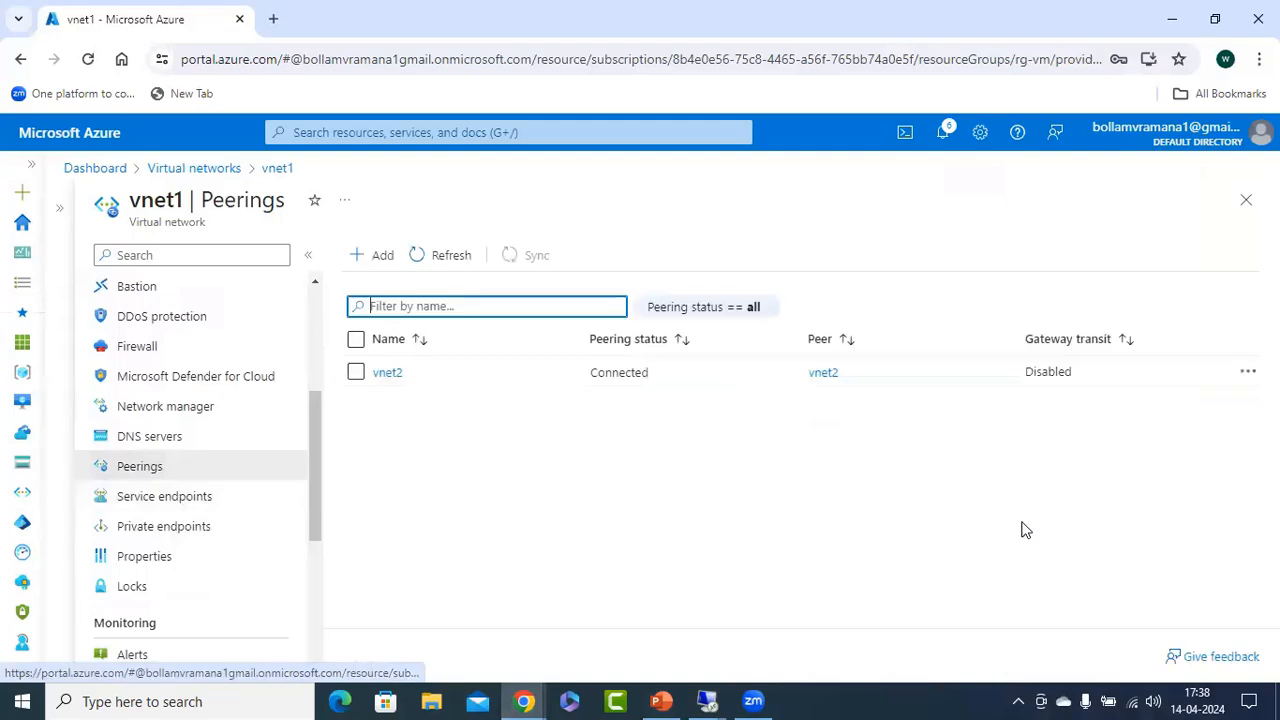
# Start a new peering on vnet1, with link name vnet2 for this network and vnet1 for the remote network.
pyautogui.click(375, 254)
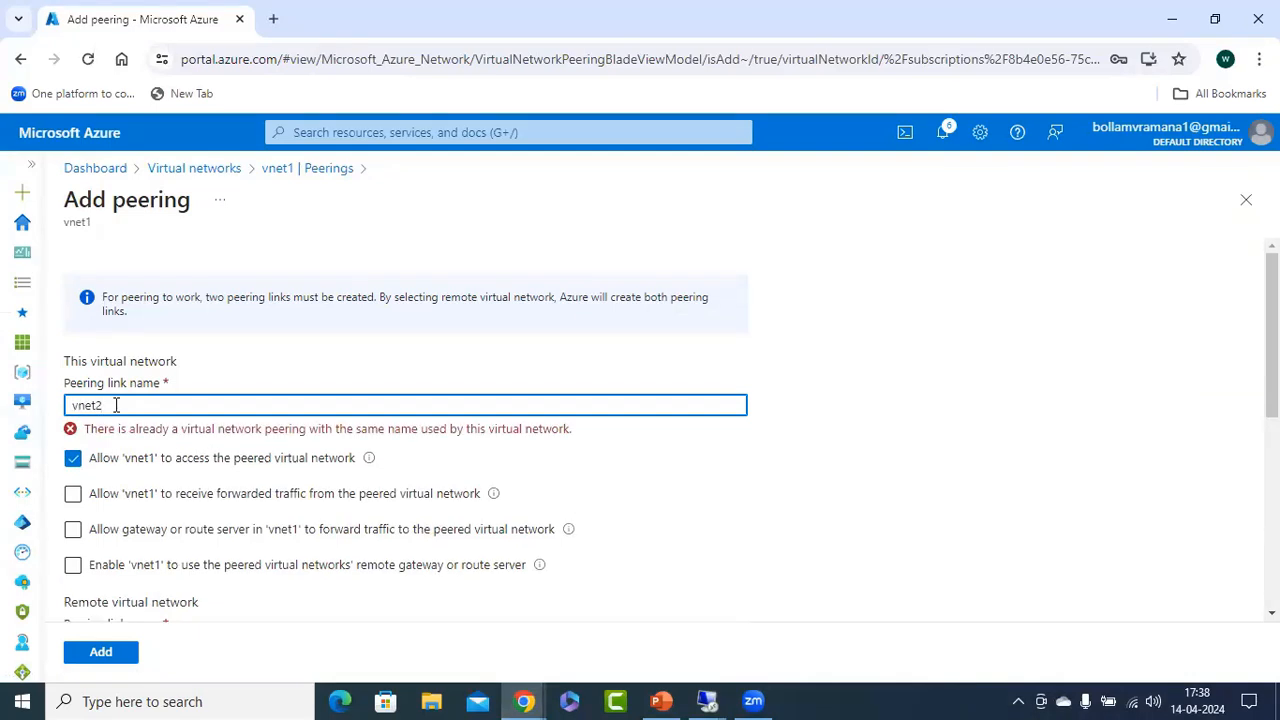
pyautogui.scroll(-2, 160, 440)
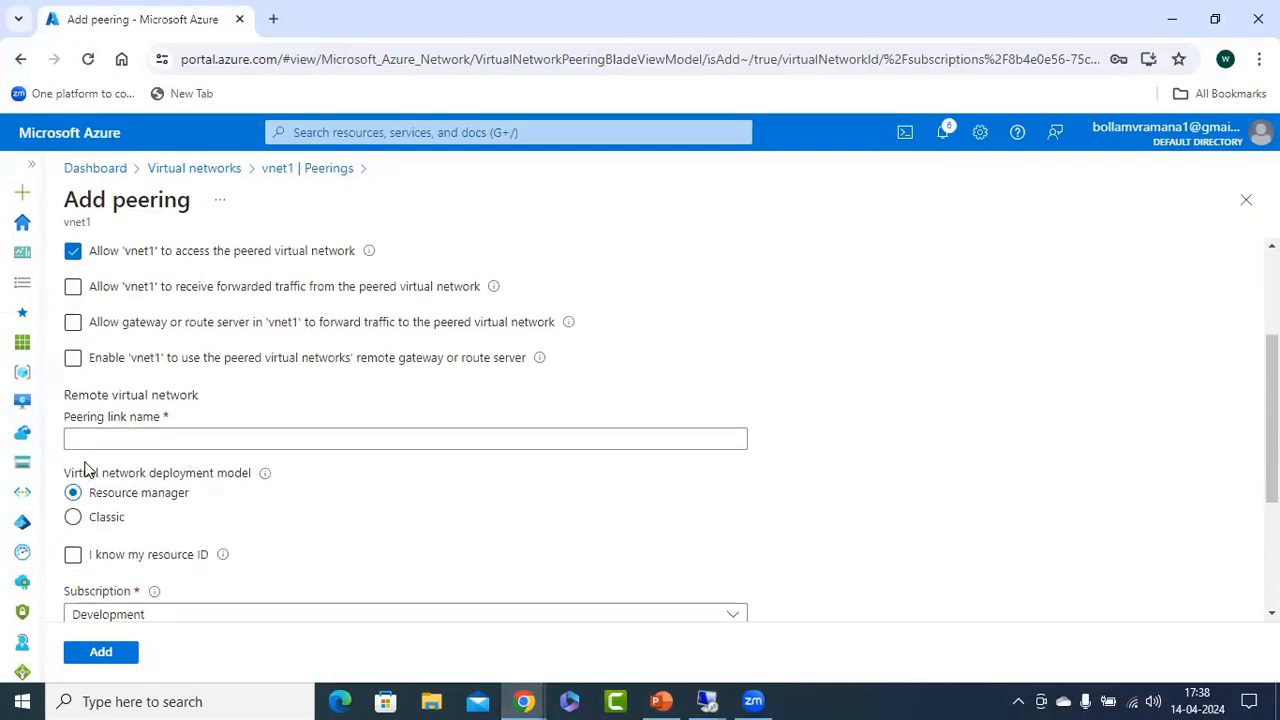
pyautogui.click(99, 437)
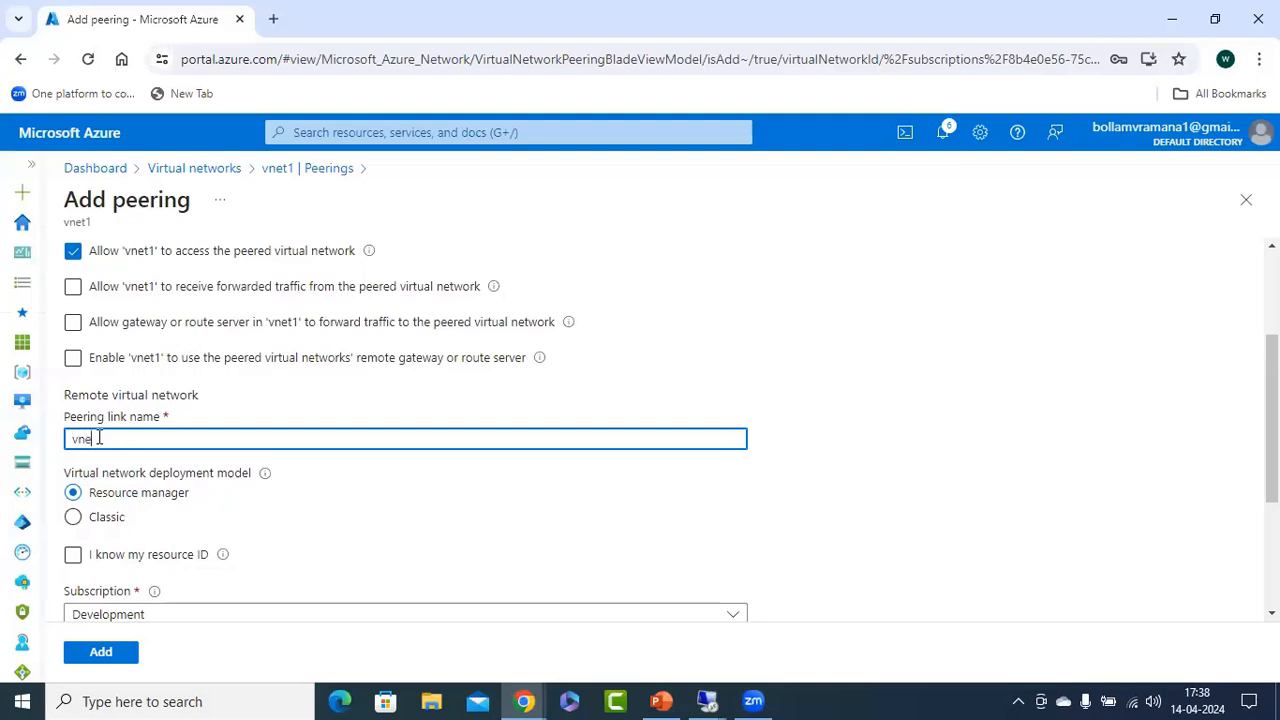
pyautogui.write('vnet1')
# Choose to identify the remote virtual network by its resource ID and paste vnet3's copied resource ID.
pyautogui.click(160, 556)
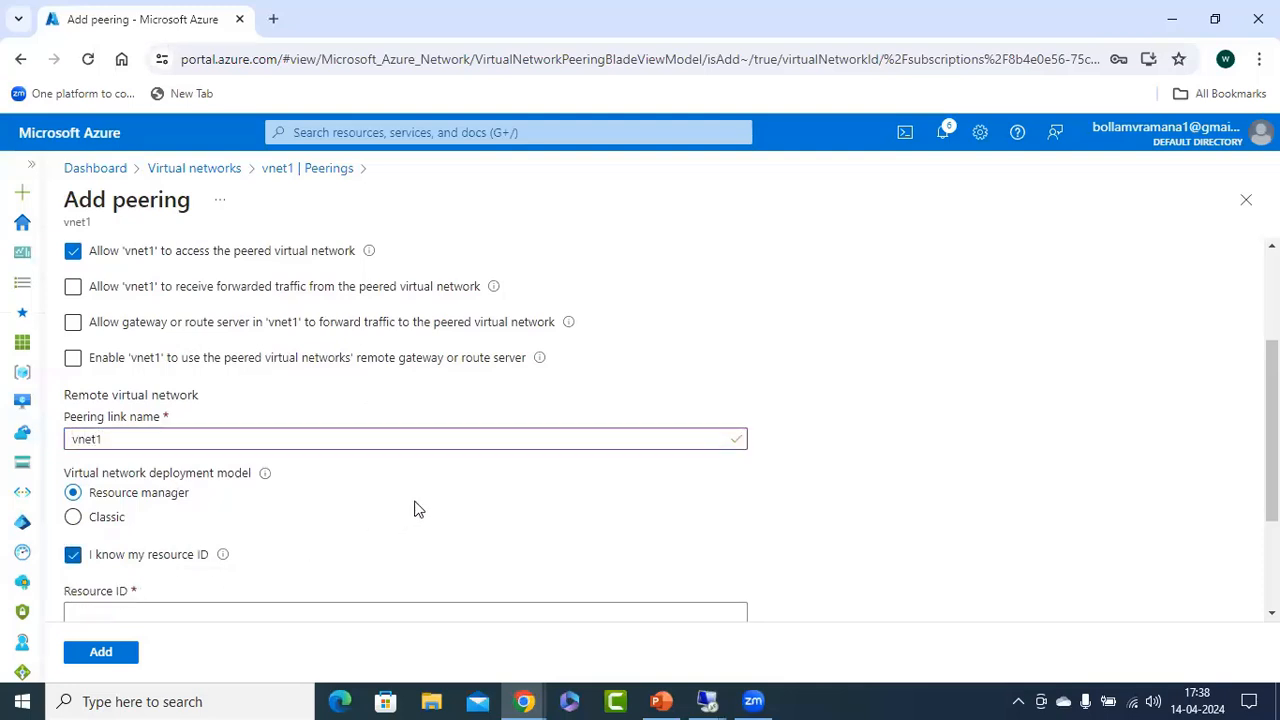
pyautogui.scroll(-2, 416, 505)
pyautogui.click(160, 438)
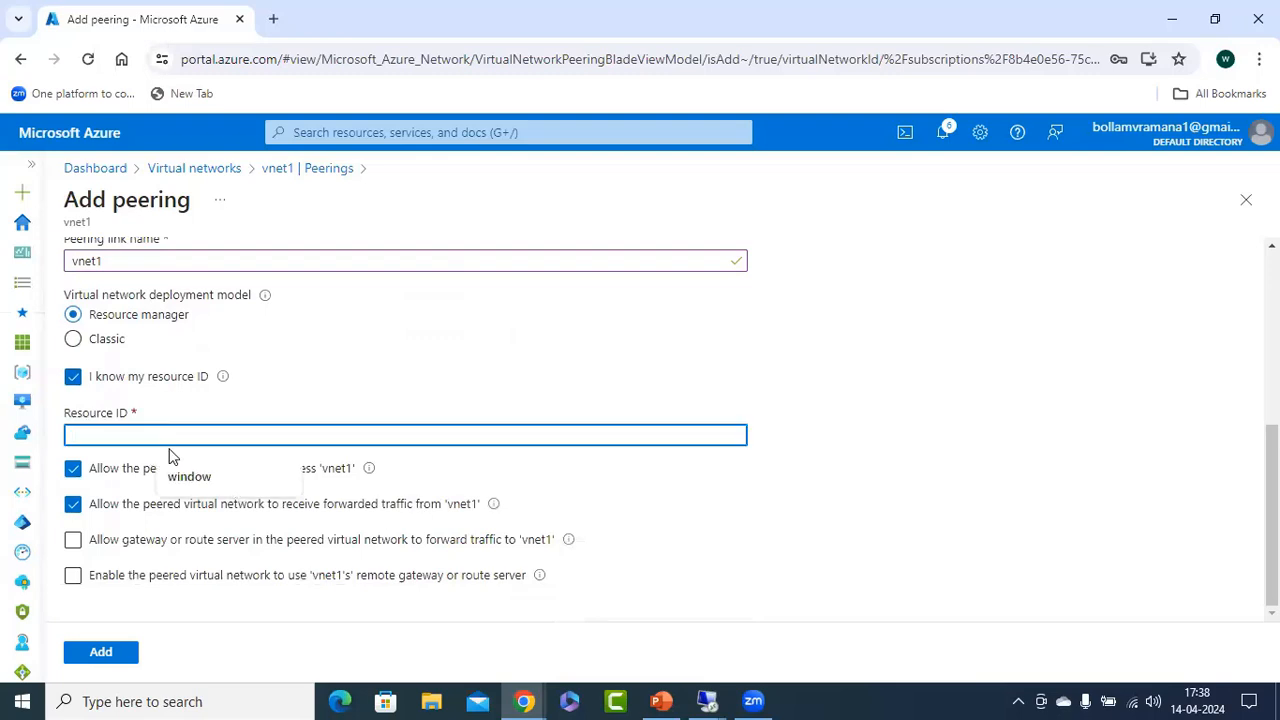
pyautogui.hotkey('ctrl', 'v')
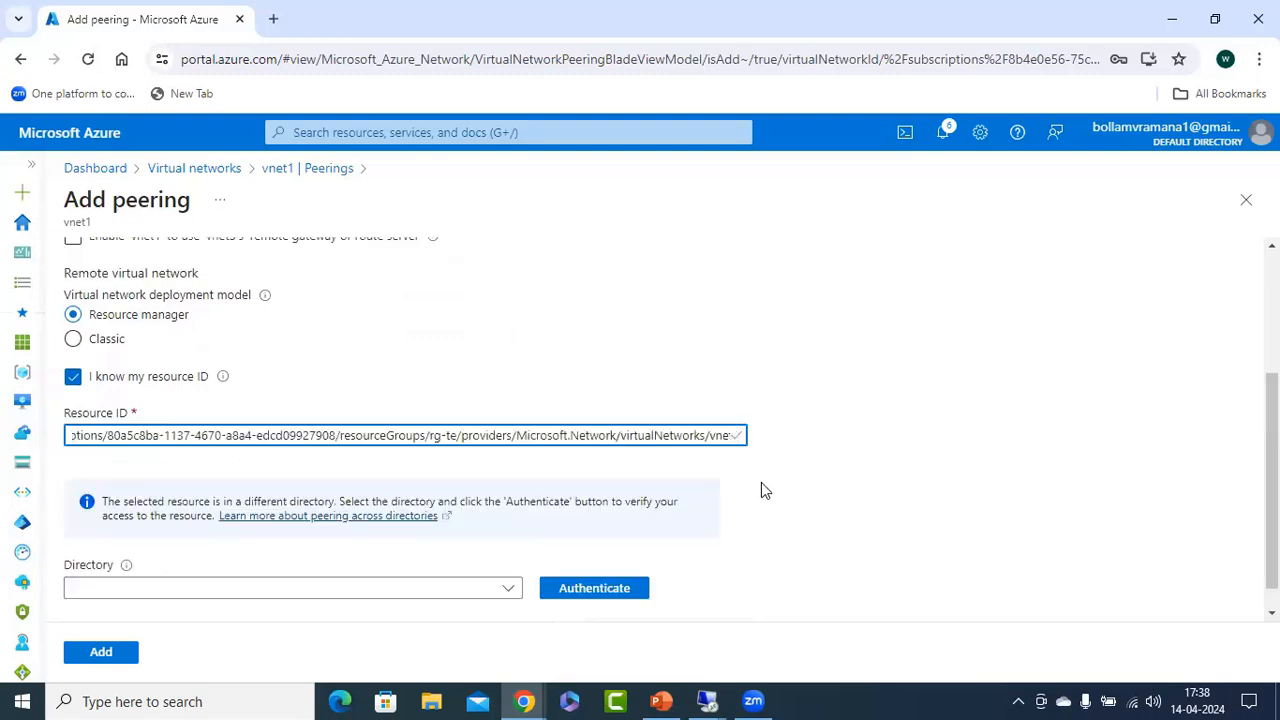
# Review the tenant directories offered for authenticating the remote network, and close the list without selecting one.
pyautogui.scroll(-1, 700, 500)
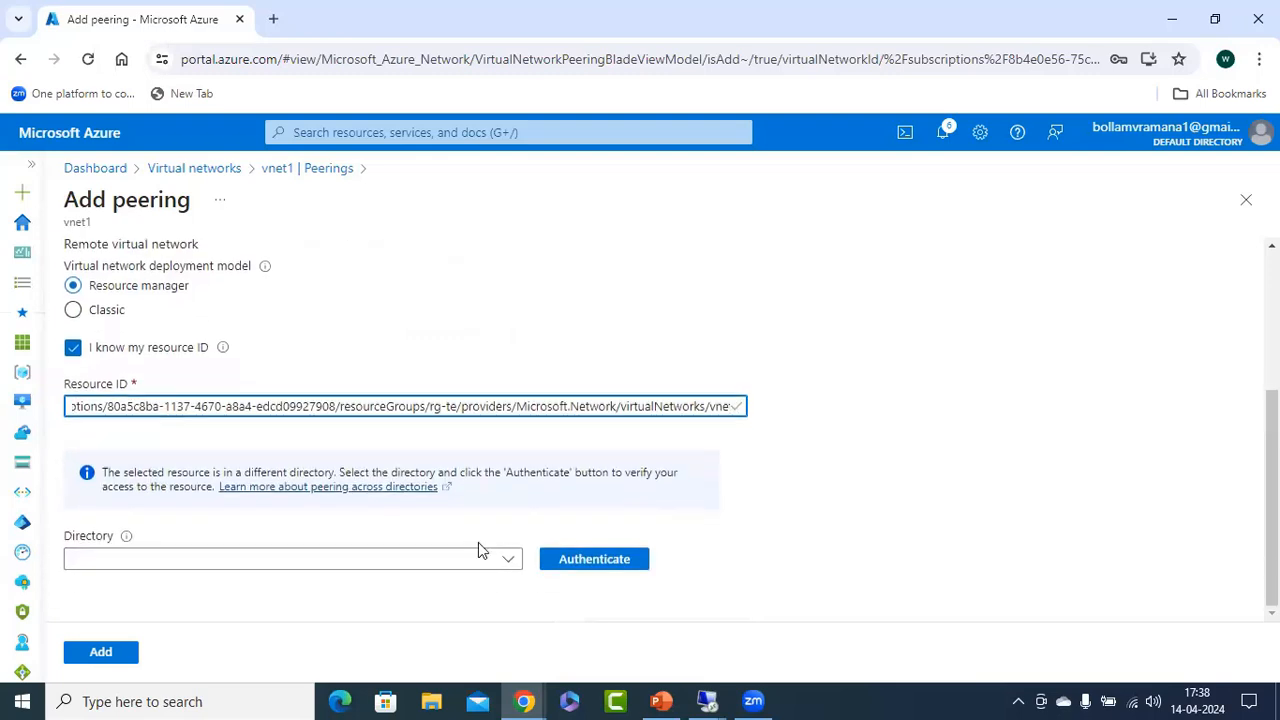
pyautogui.click(132, 560)
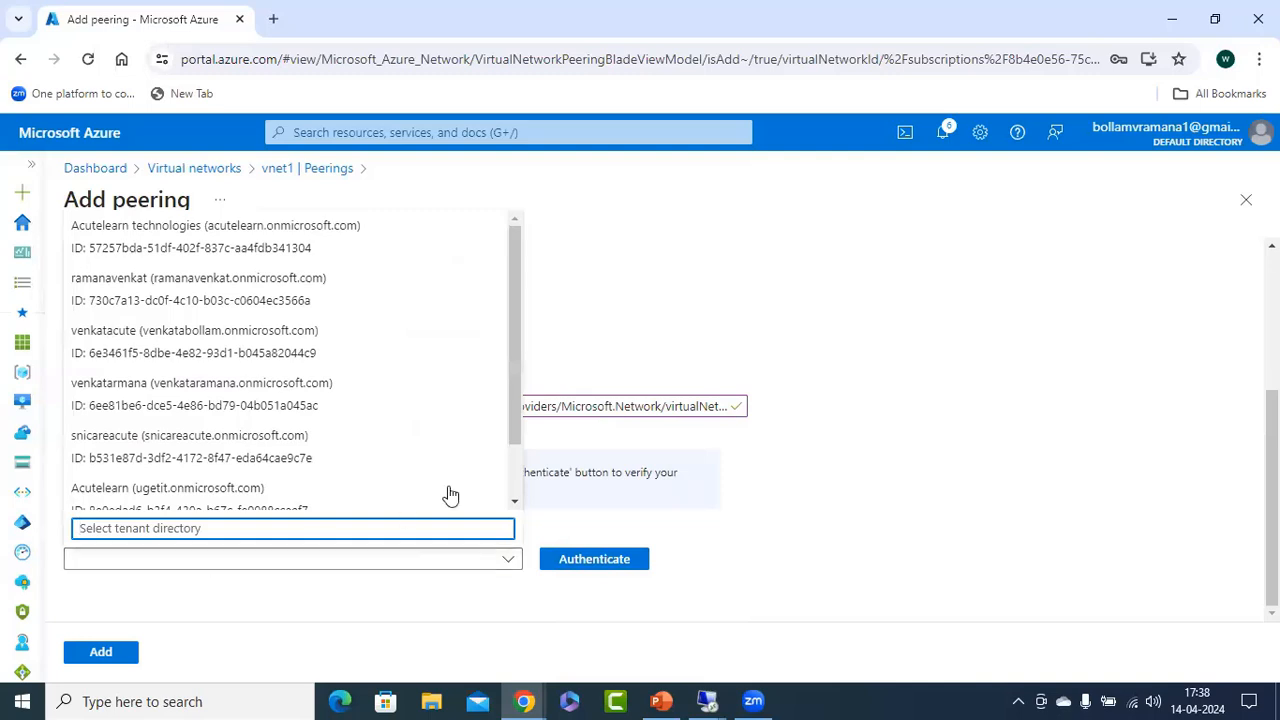
pyautogui.moveTo(515, 325); pyautogui.dragTo(512, 405)
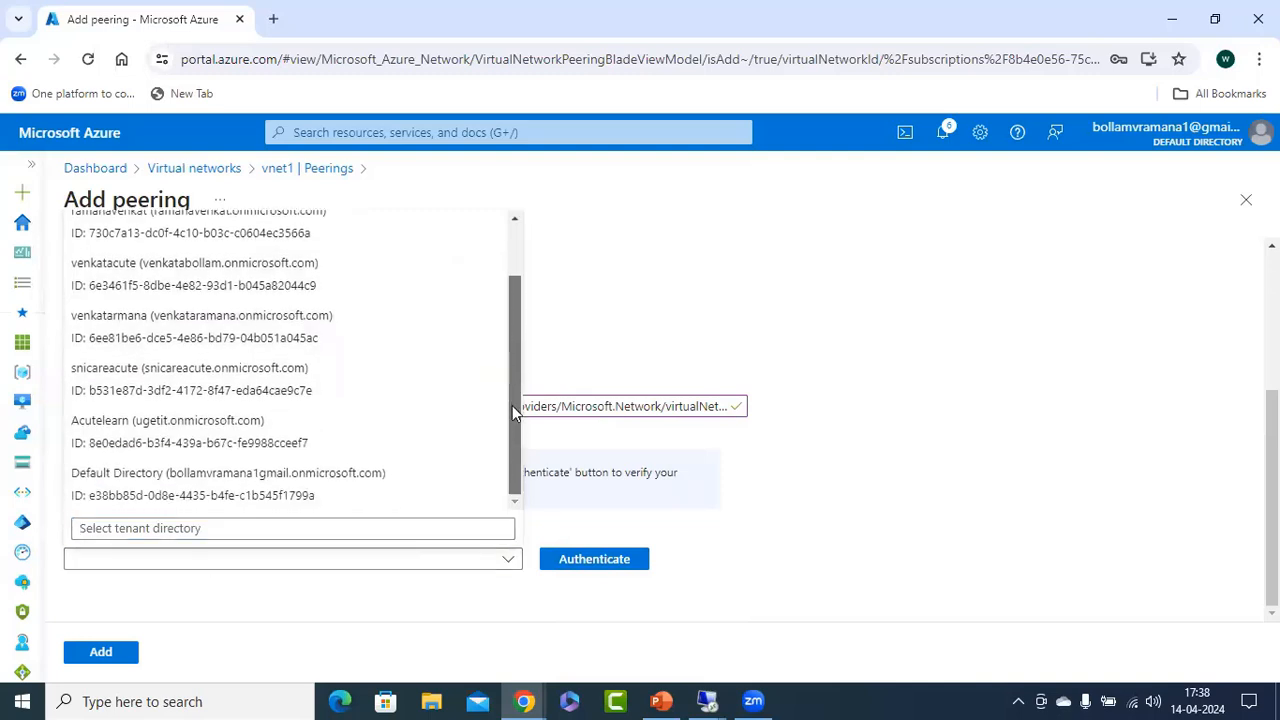
pyautogui.click(949, 323)
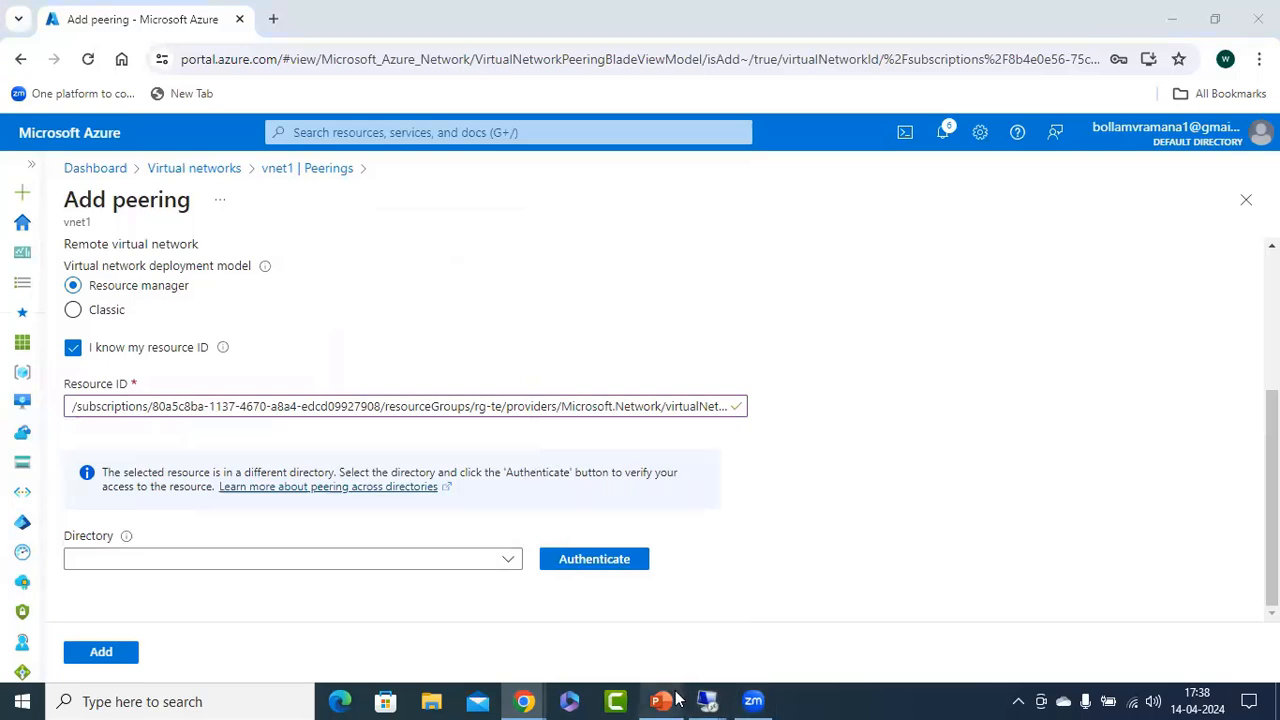
# Check the Case 2 accounts and user permission notes on the PowerPoint peering slide, and return to the Add peering page.
pyautogui.click(662, 701)
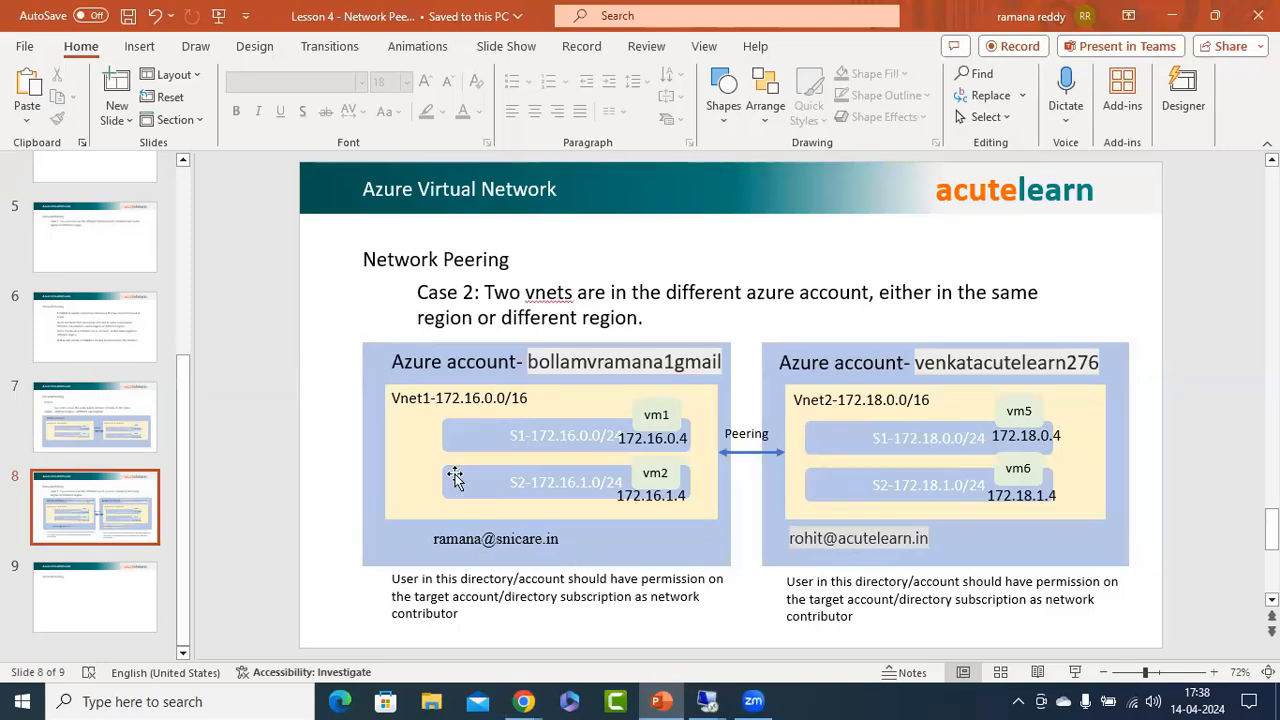
pyautogui.click(1172, 15)
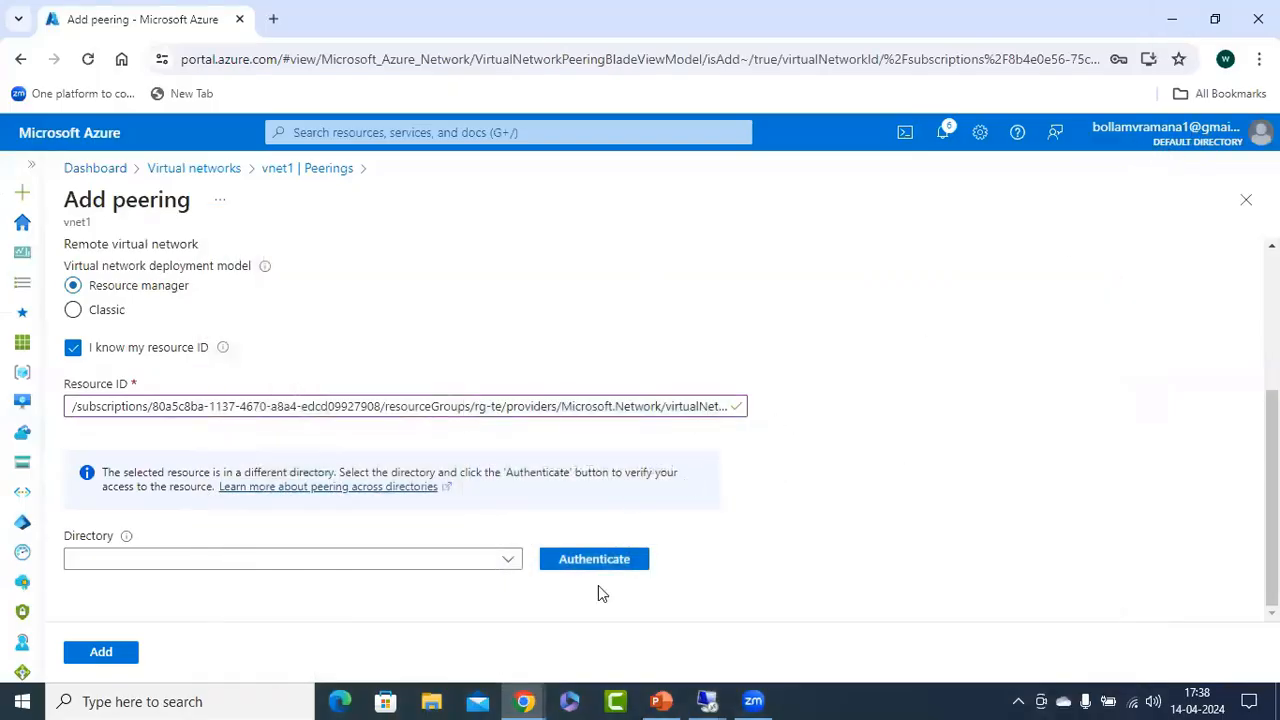
pyautogui.click(659, 700)
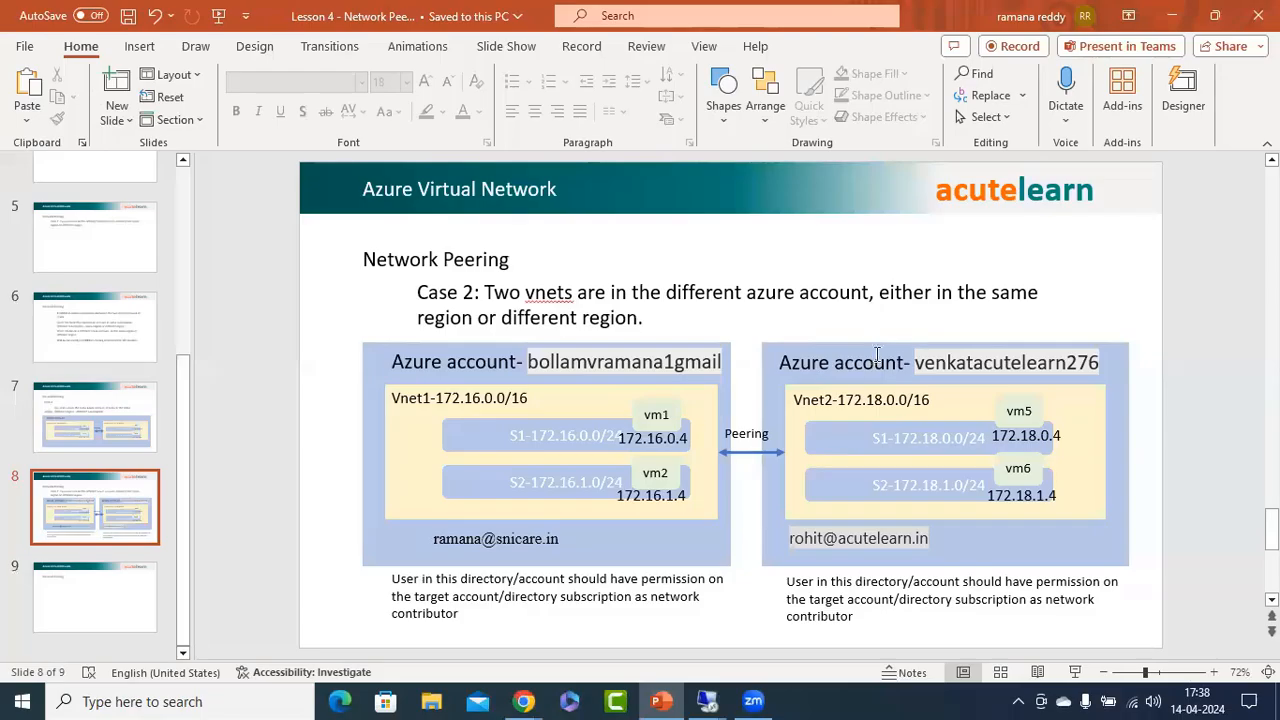
pyautogui.click(1175, 13)
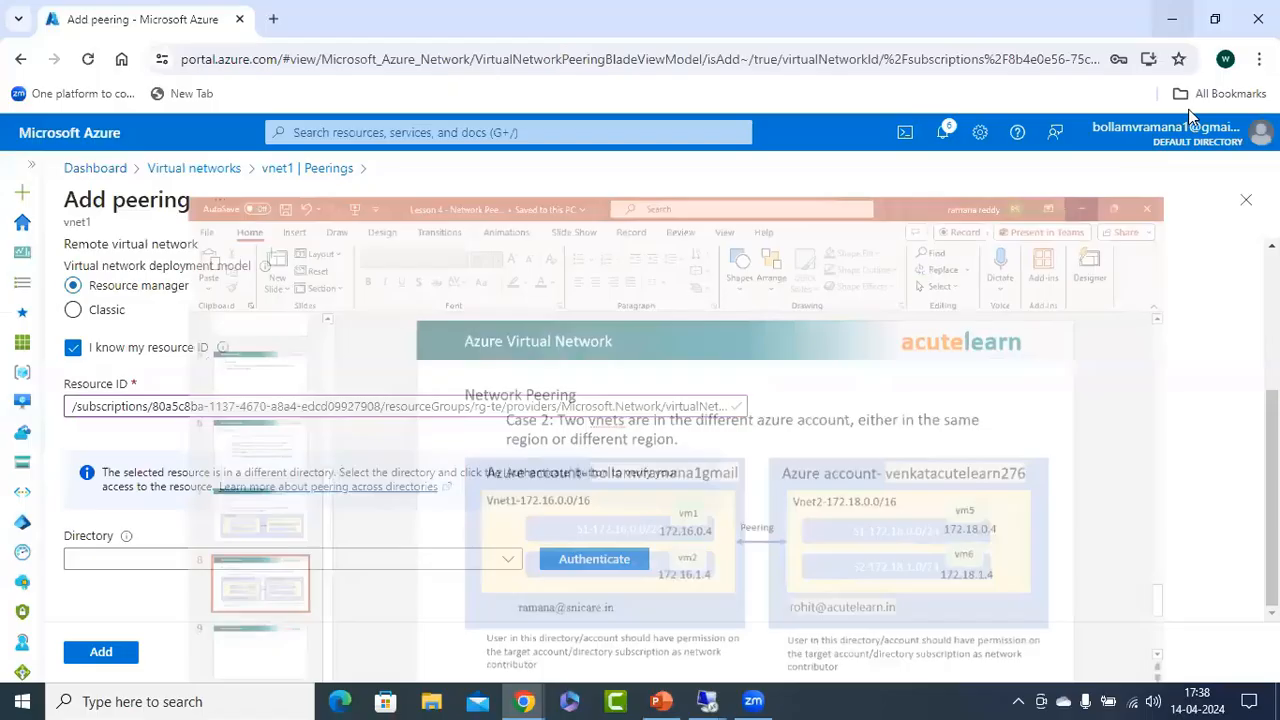
# Sign out of the Azure portal and sign back in as the snicare.in user, entering the account password.
pyautogui.click(1160, 133)
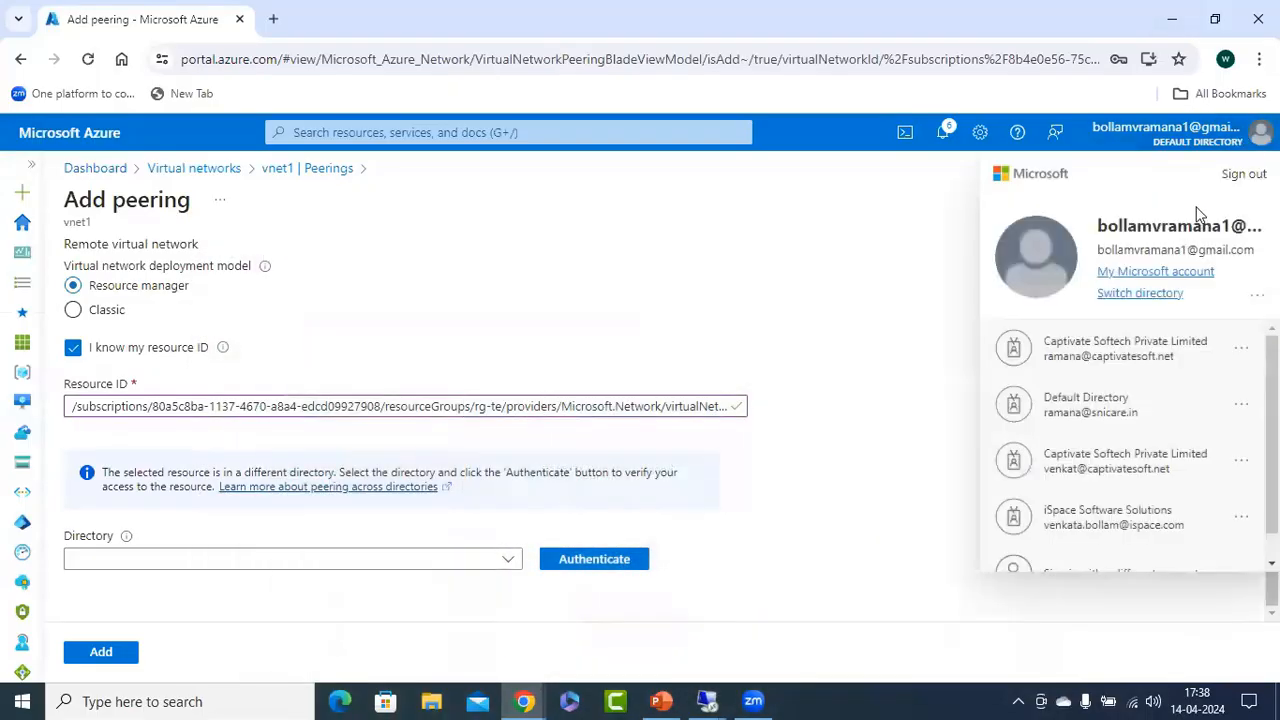
pyautogui.click(1245, 172)
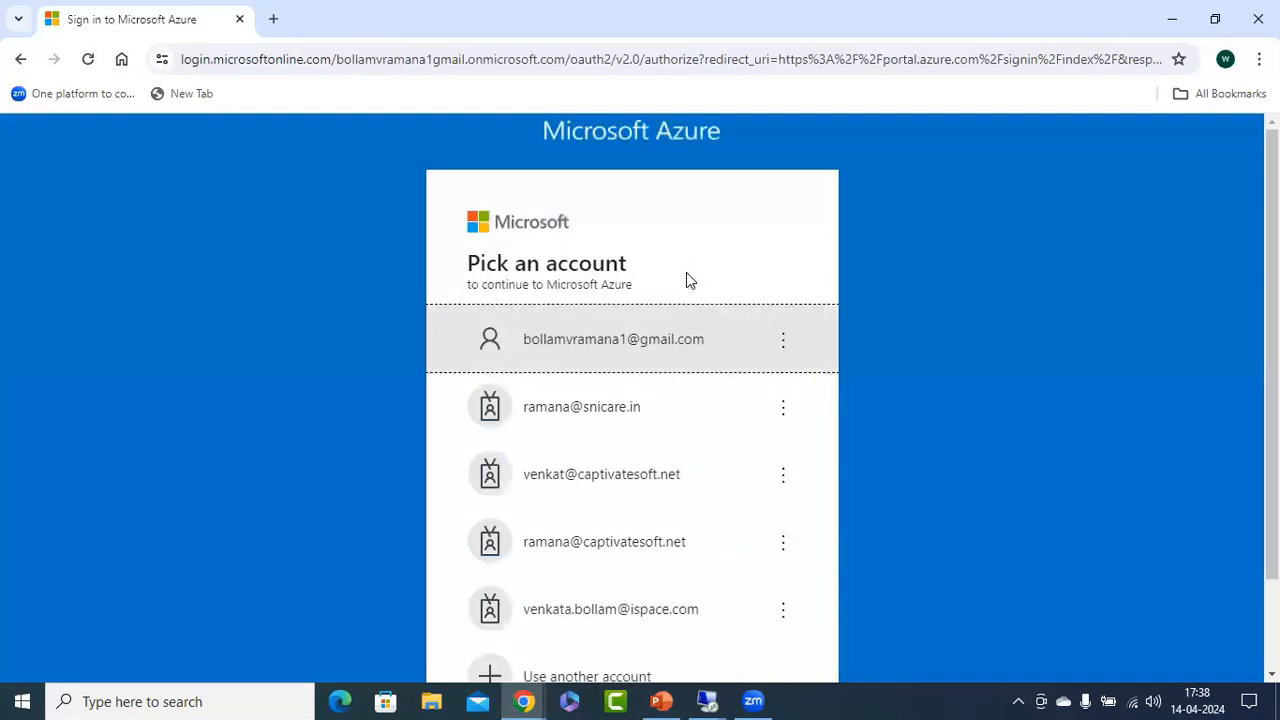
pyautogui.click(609, 425)
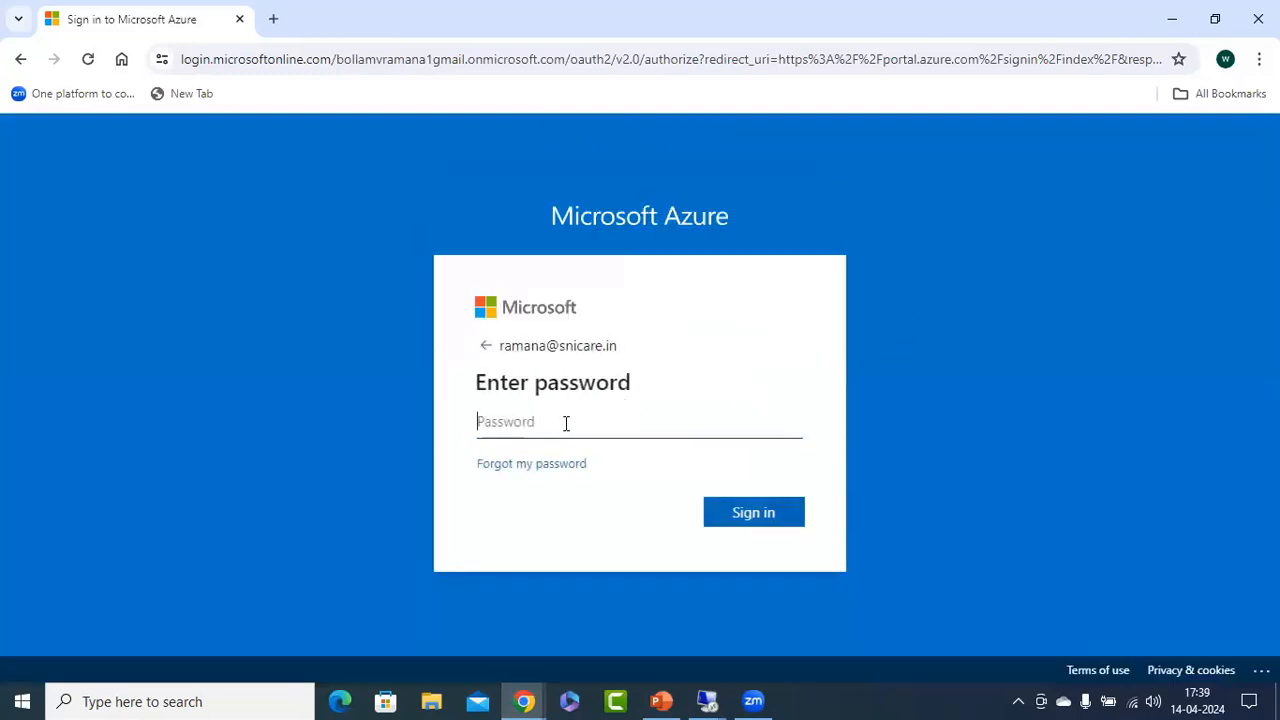
pyautogui.click(567, 423)
pyautogui.write('•')
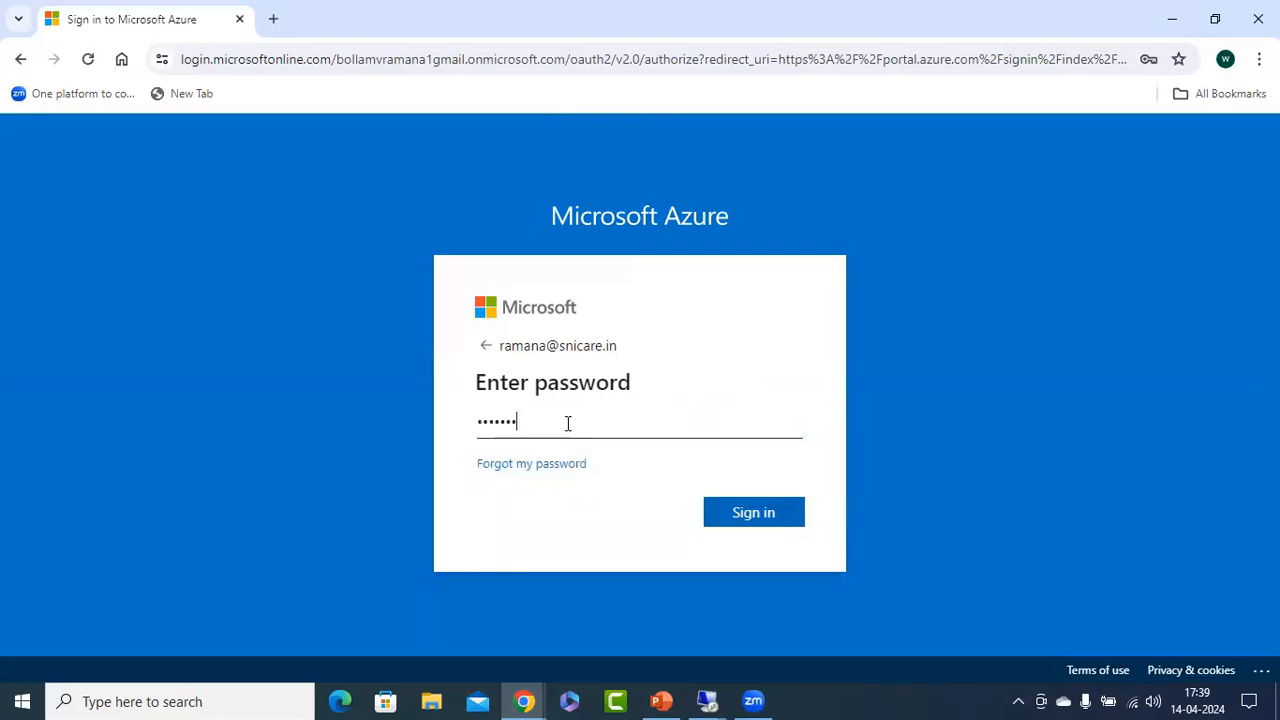
pyautogui.press('Return')
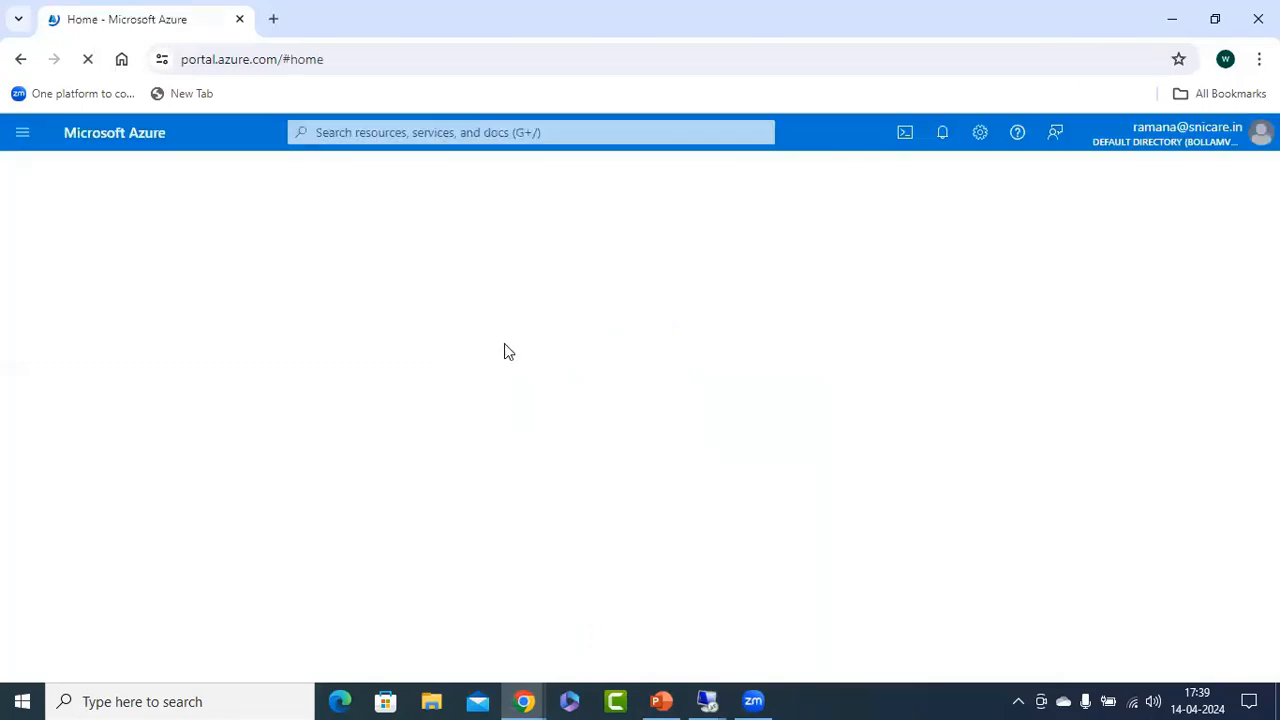
# Open vnet1 from the virtual networks list and show its peerings.
pyautogui.click(276, 280)
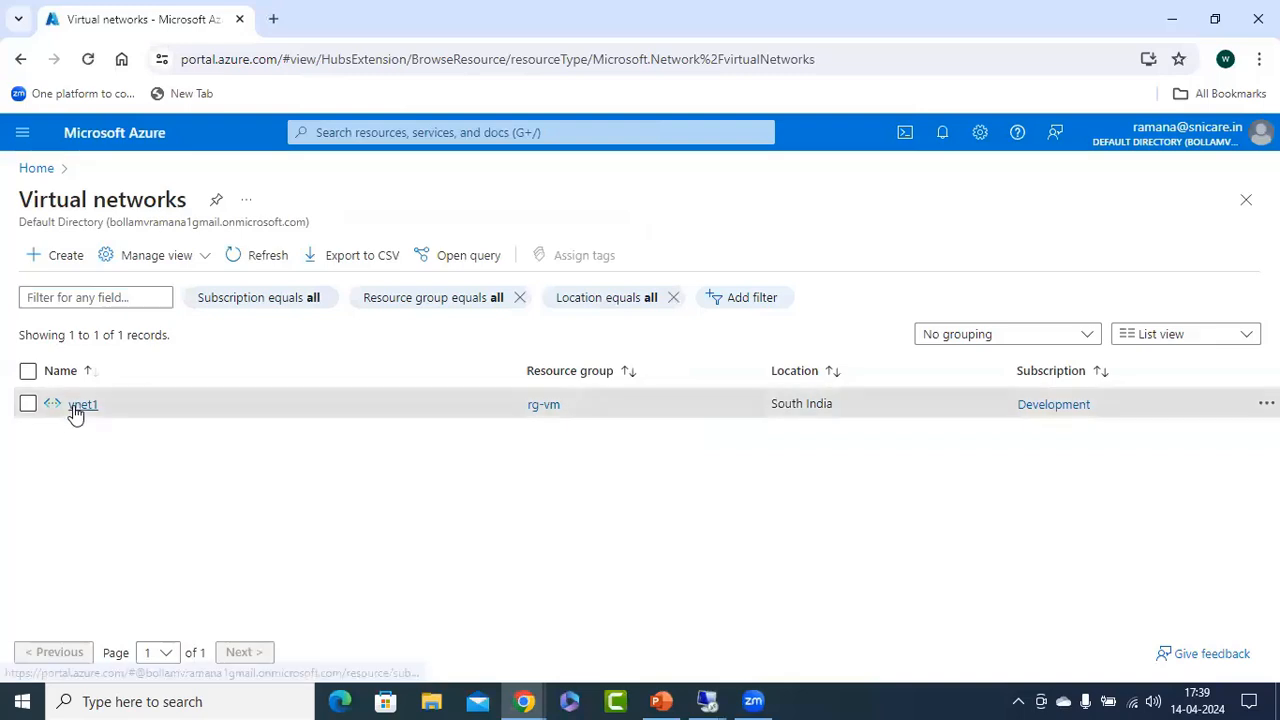
pyautogui.click(80, 405)
pyautogui.click(261, 201)
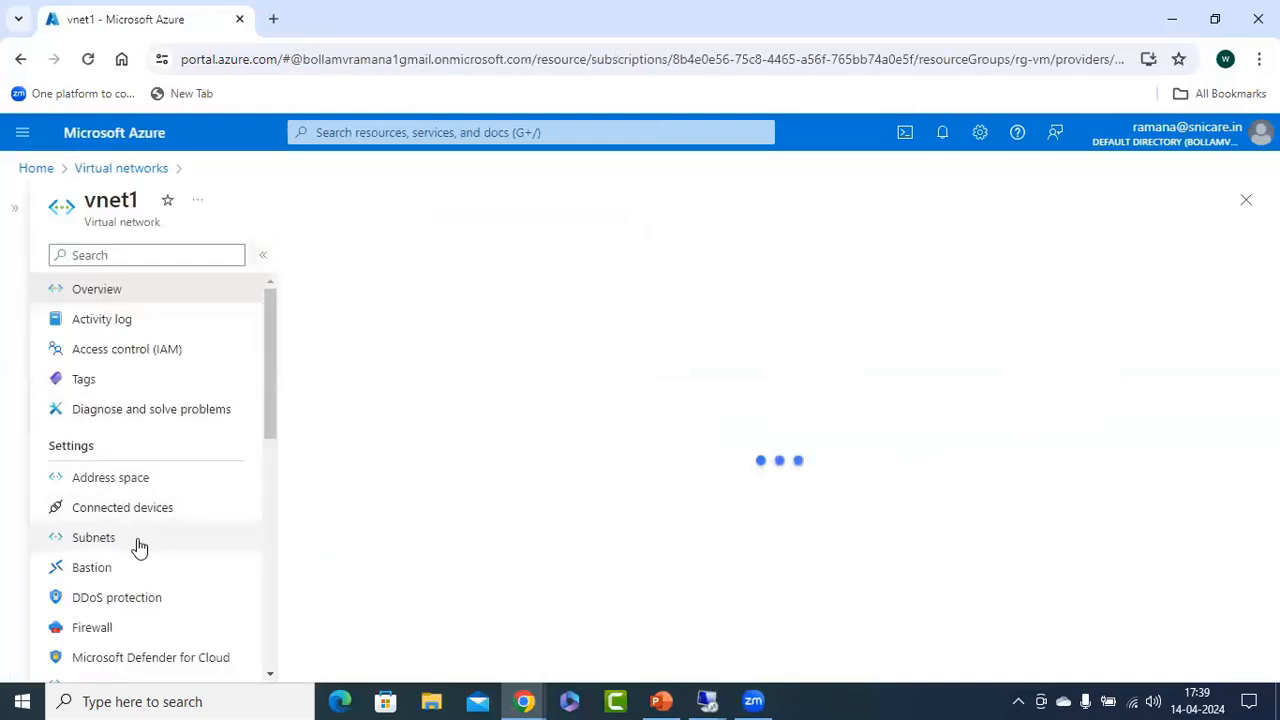
pyautogui.scroll(-1, 142, 577)
pyautogui.click(88, 653)
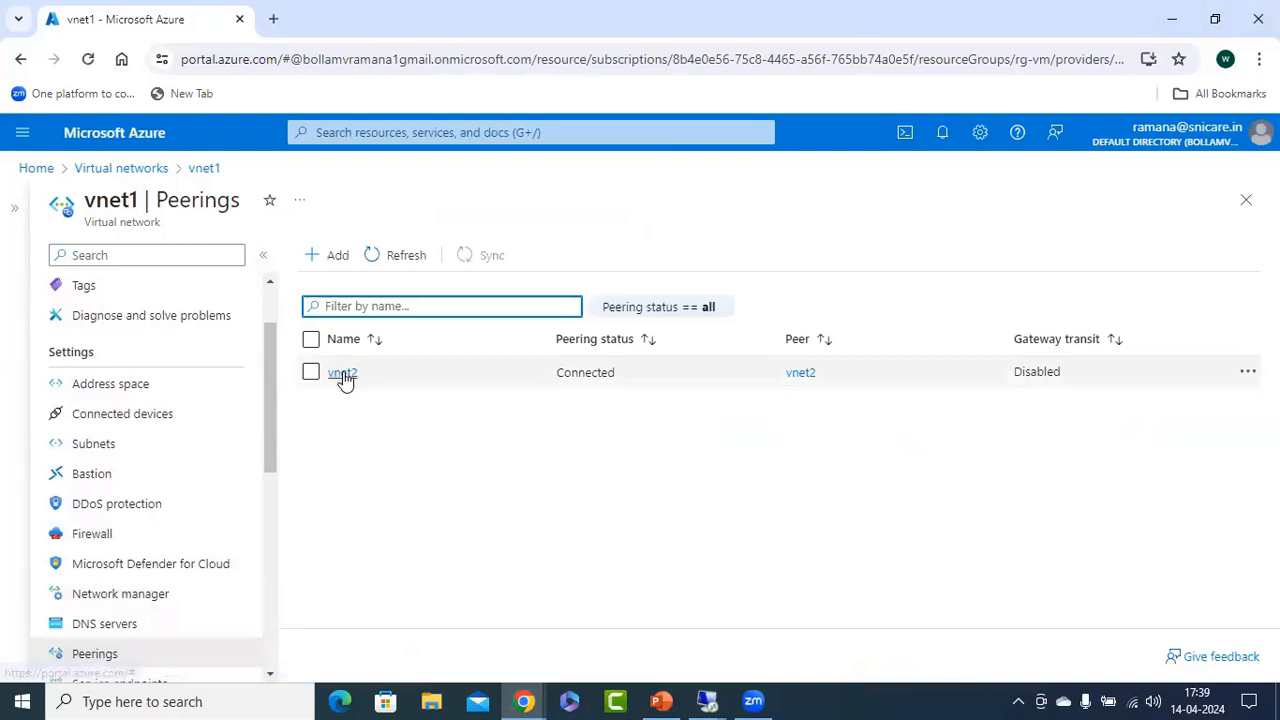
# Start a new peering on vnet1, with link name vnet3 for this network and vnet1 for the remote network.
pyautogui.click(333, 258)
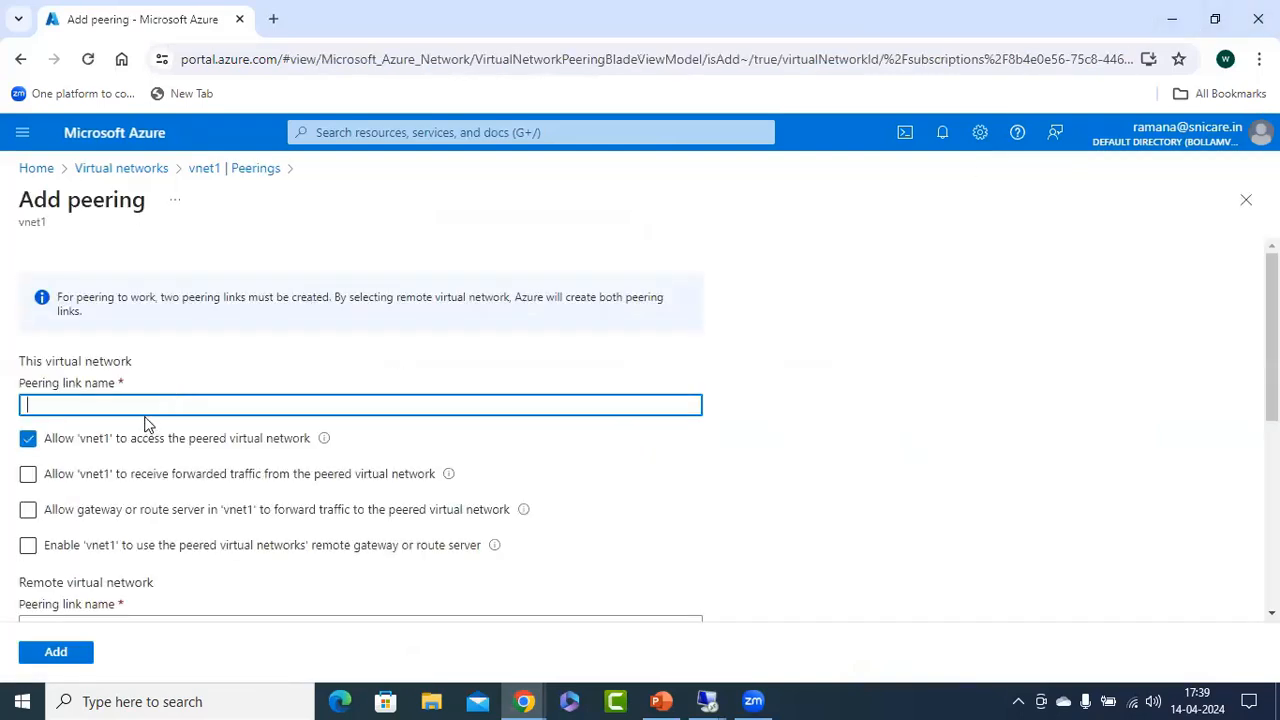
pyautogui.write('vnet3')
pyautogui.scroll(-3, 146, 408)
pyautogui.click(77, 344)
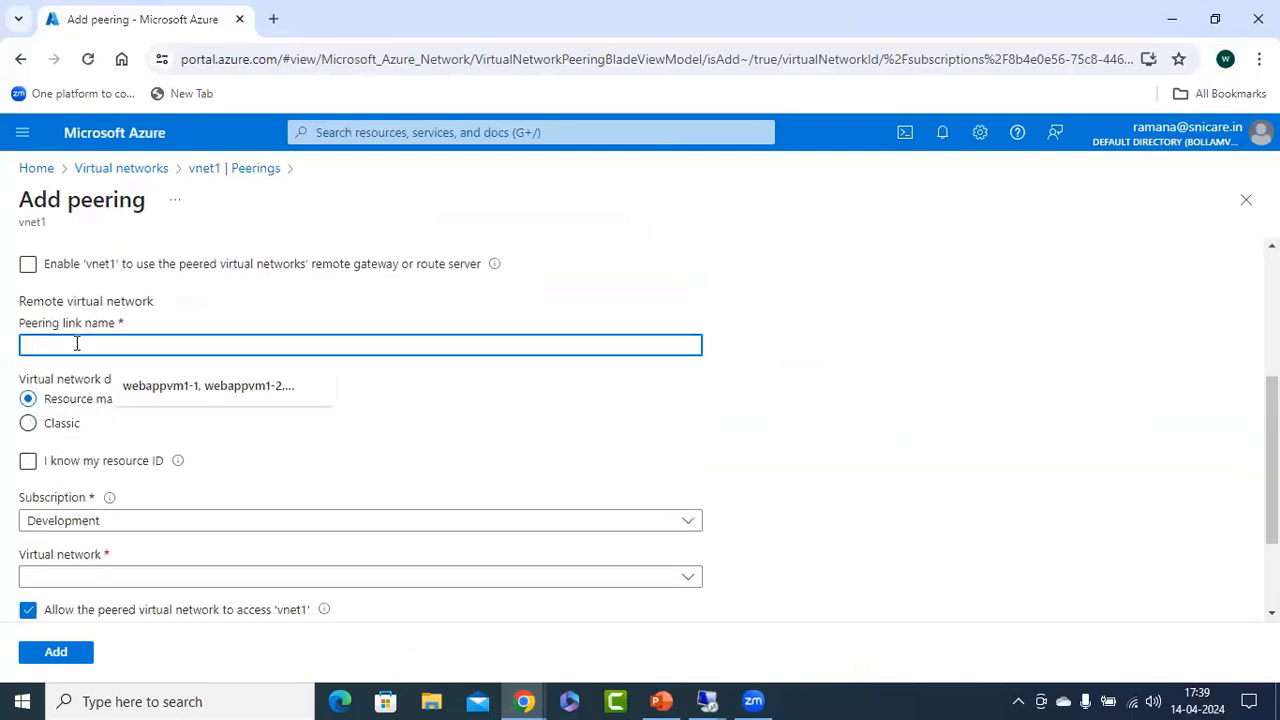
pyautogui.write('vnet1')
# Choose to identify the remote network by resource ID and paste vnet3's copied resource ID.
pyautogui.scroll(-2, 229, 437)
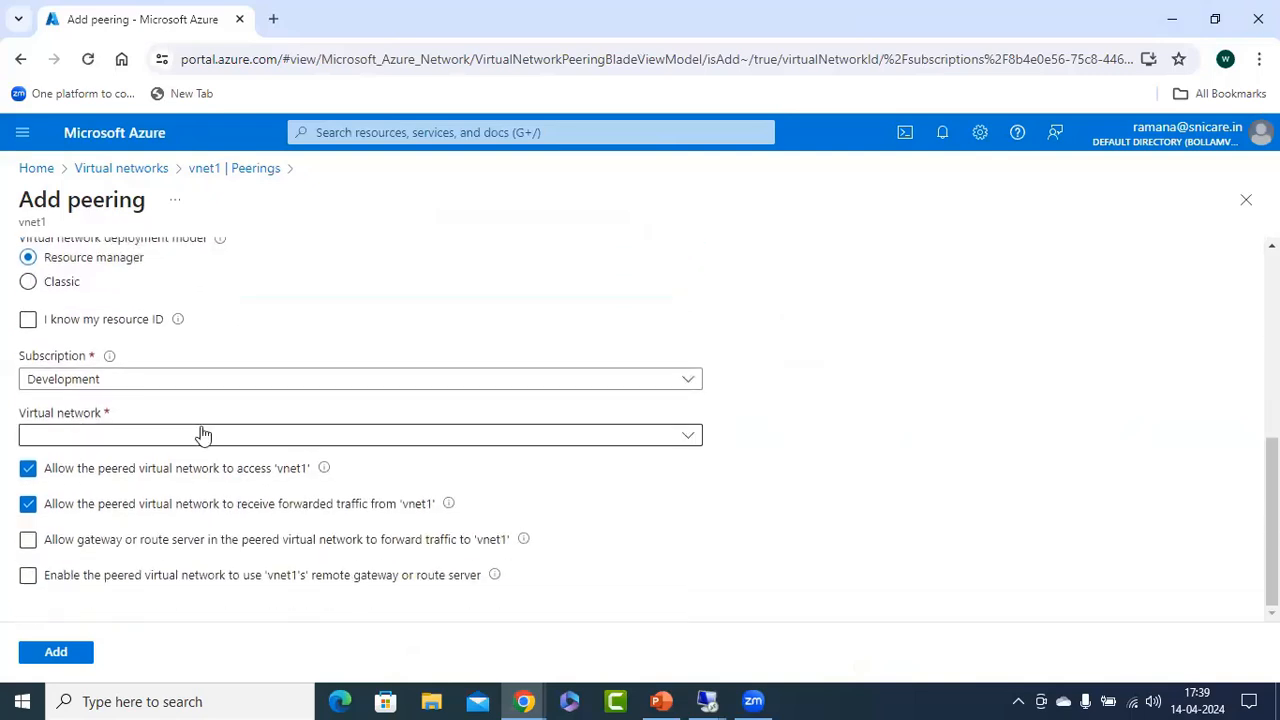
pyautogui.click(28, 318)
pyautogui.click(114, 426)
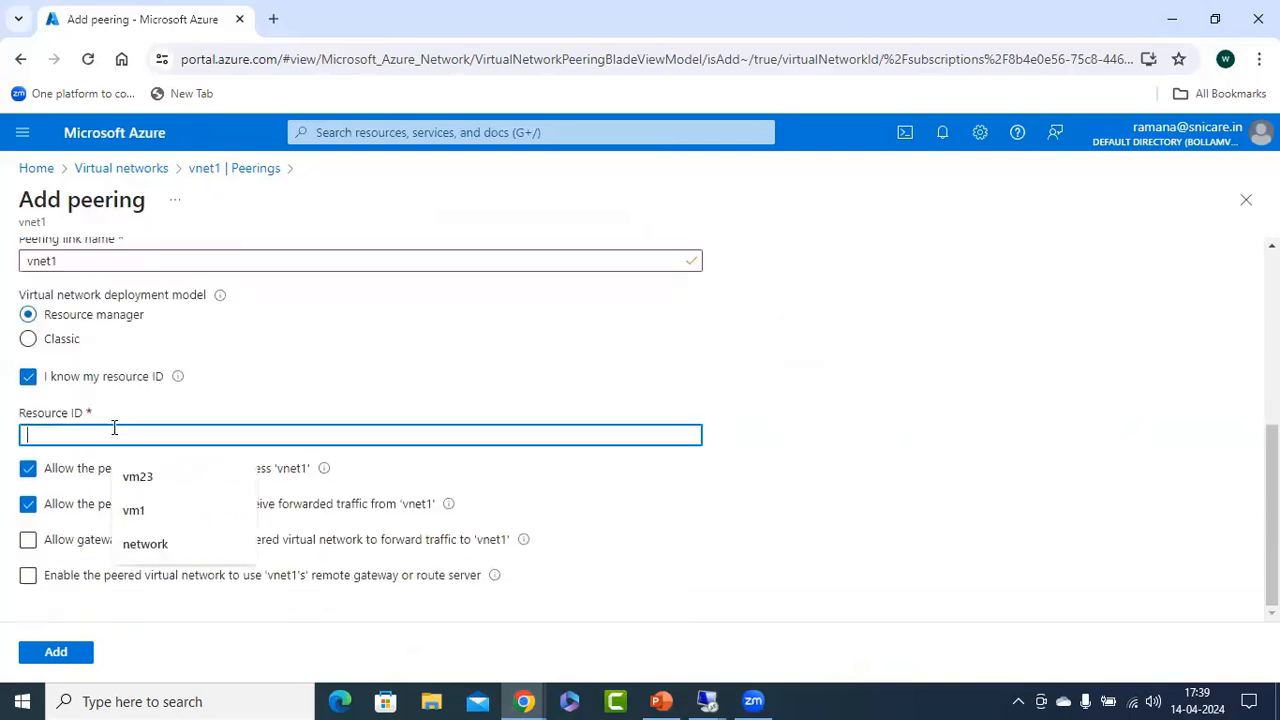
pyautogui.hotkey('ctrl', 'v')
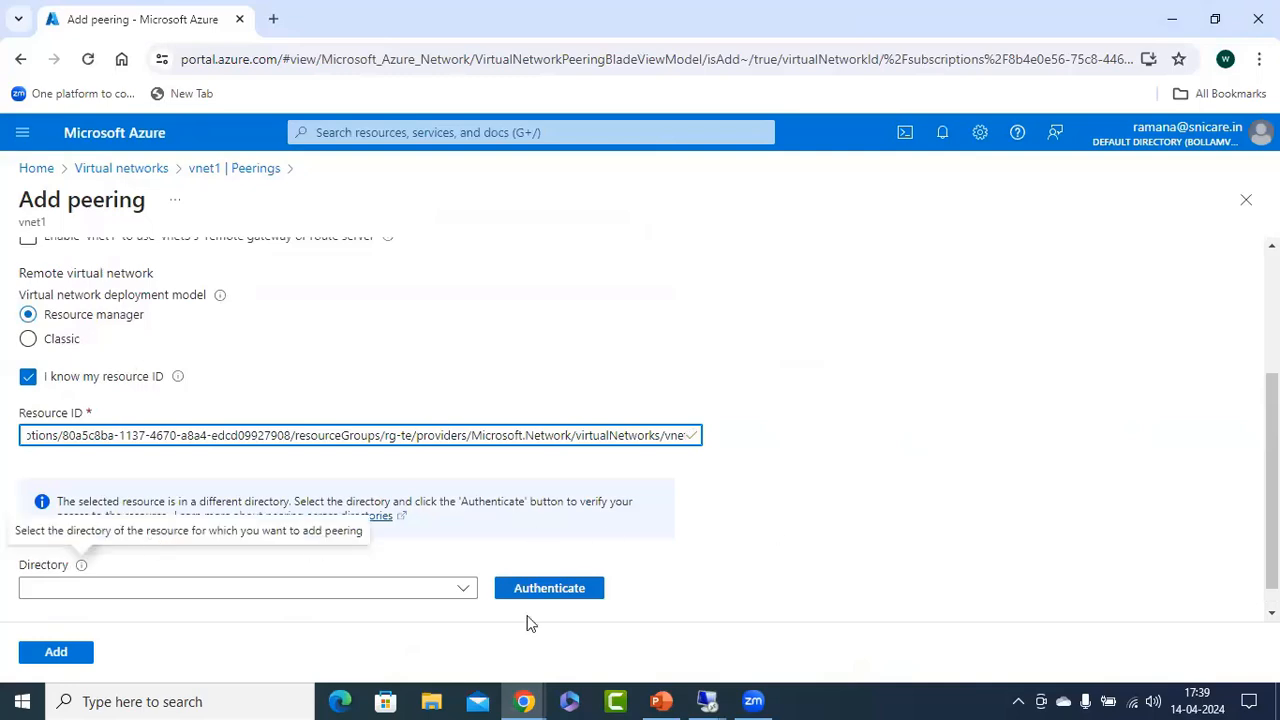
# After checking the Case 2 slide, authenticate to the remote account's Default Directory with the signed-in snicare.in user and add the peering.
pyautogui.click(655, 697)
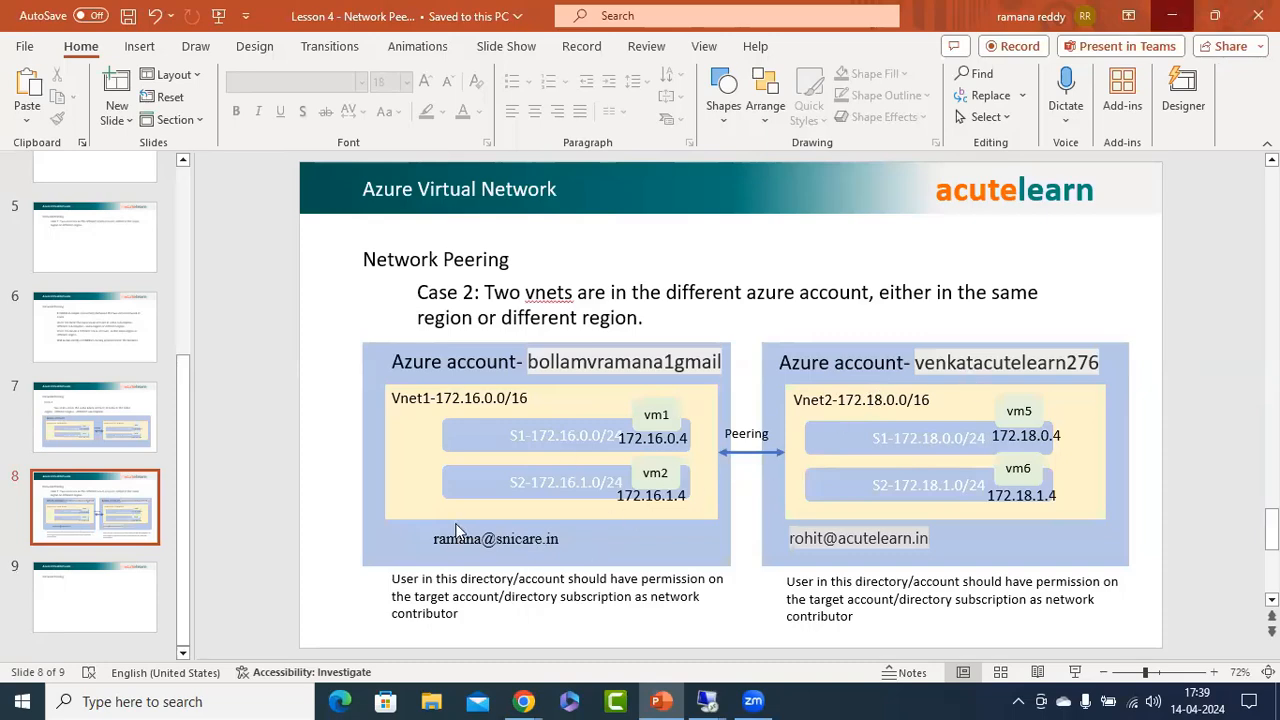
pyautogui.click(523, 702)
pyautogui.click(468, 596)
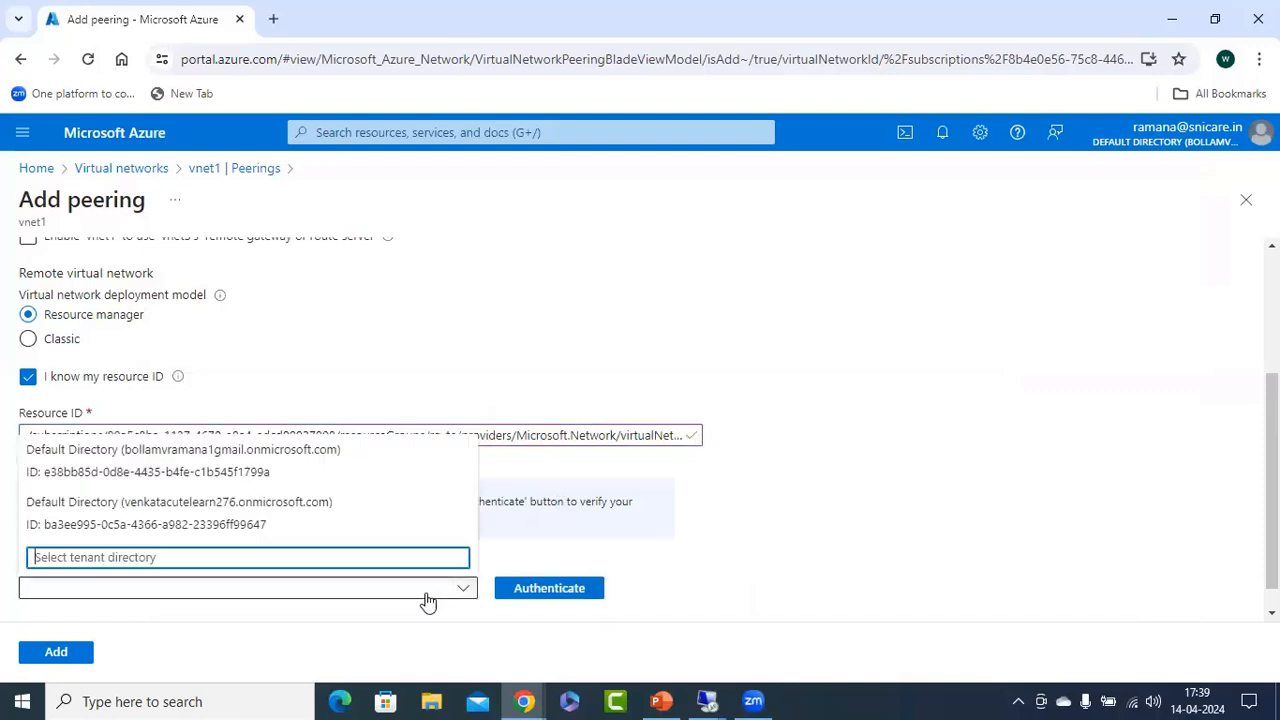
pyautogui.click(190, 520)
pyautogui.click(571, 589)
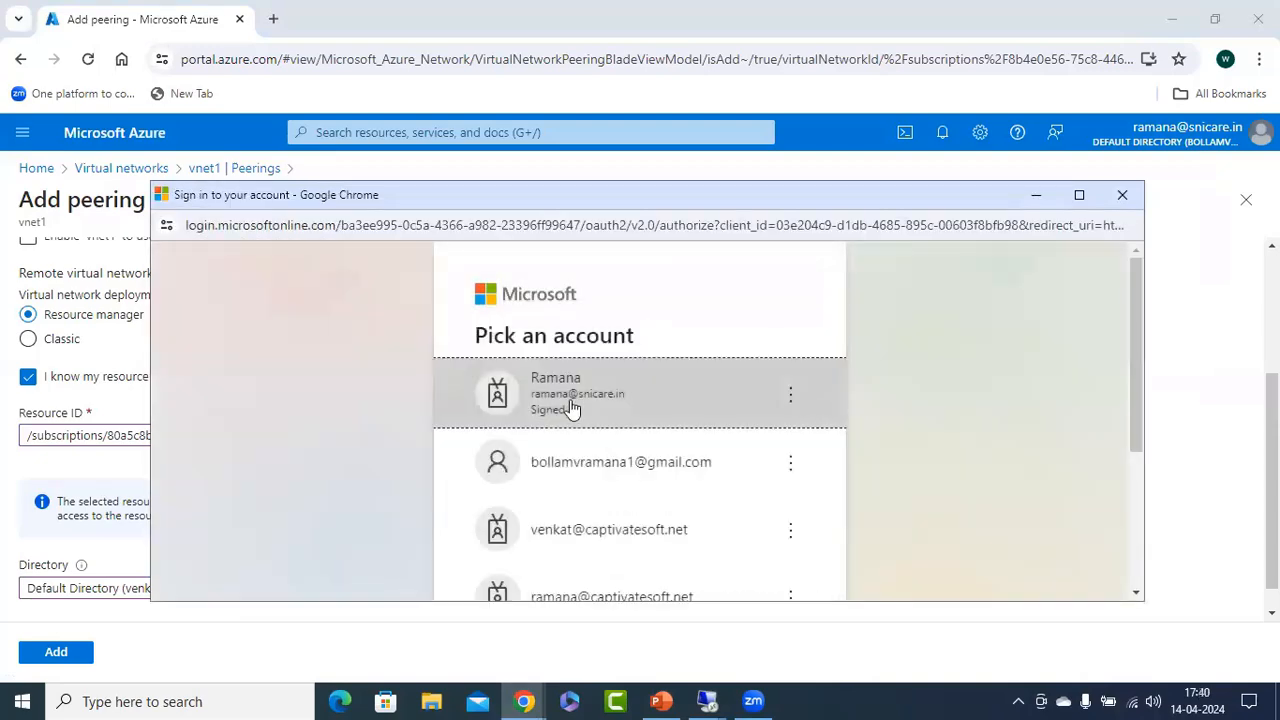
pyautogui.click(567, 408)
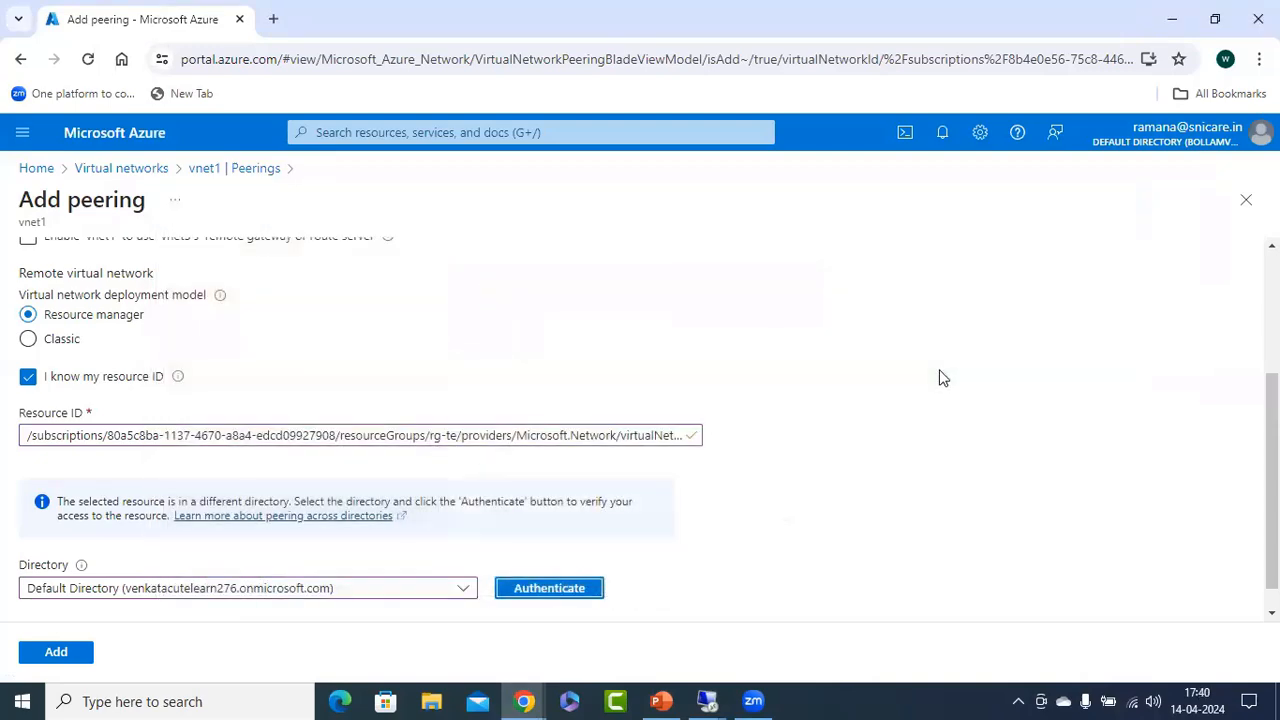
pyautogui.scroll(-1, 934, 384)
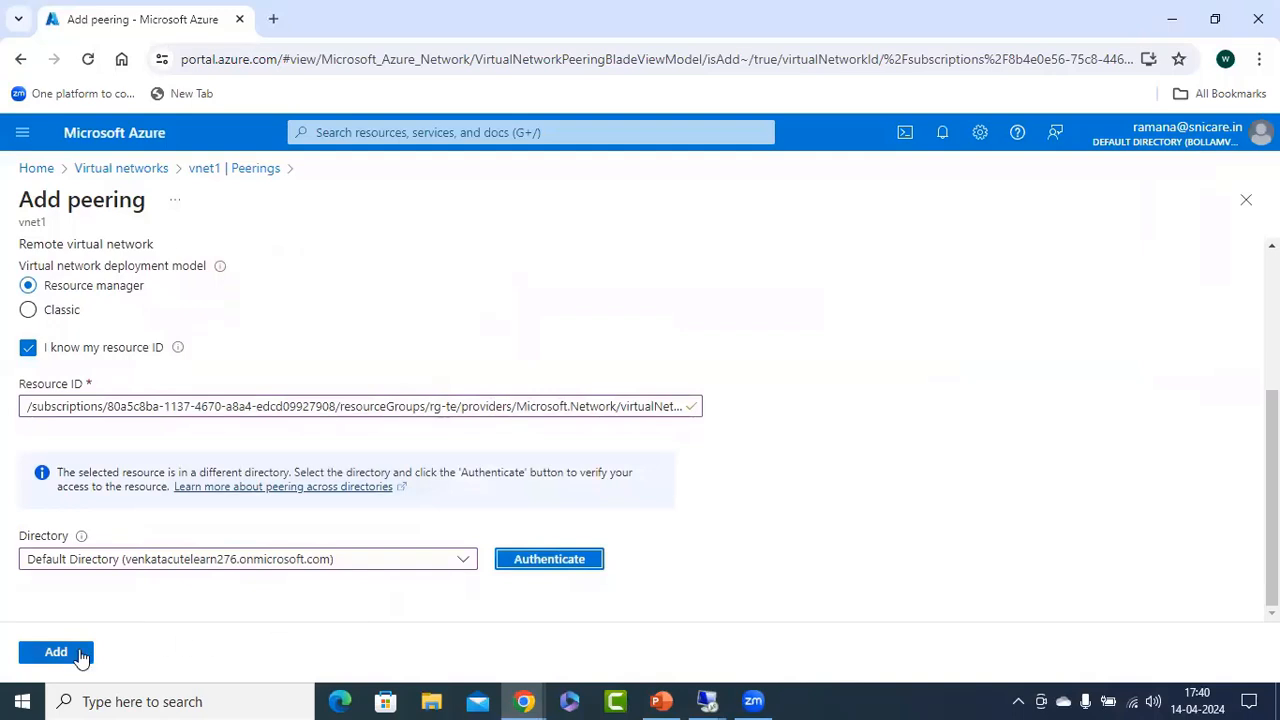
pyautogui.click(58, 652)
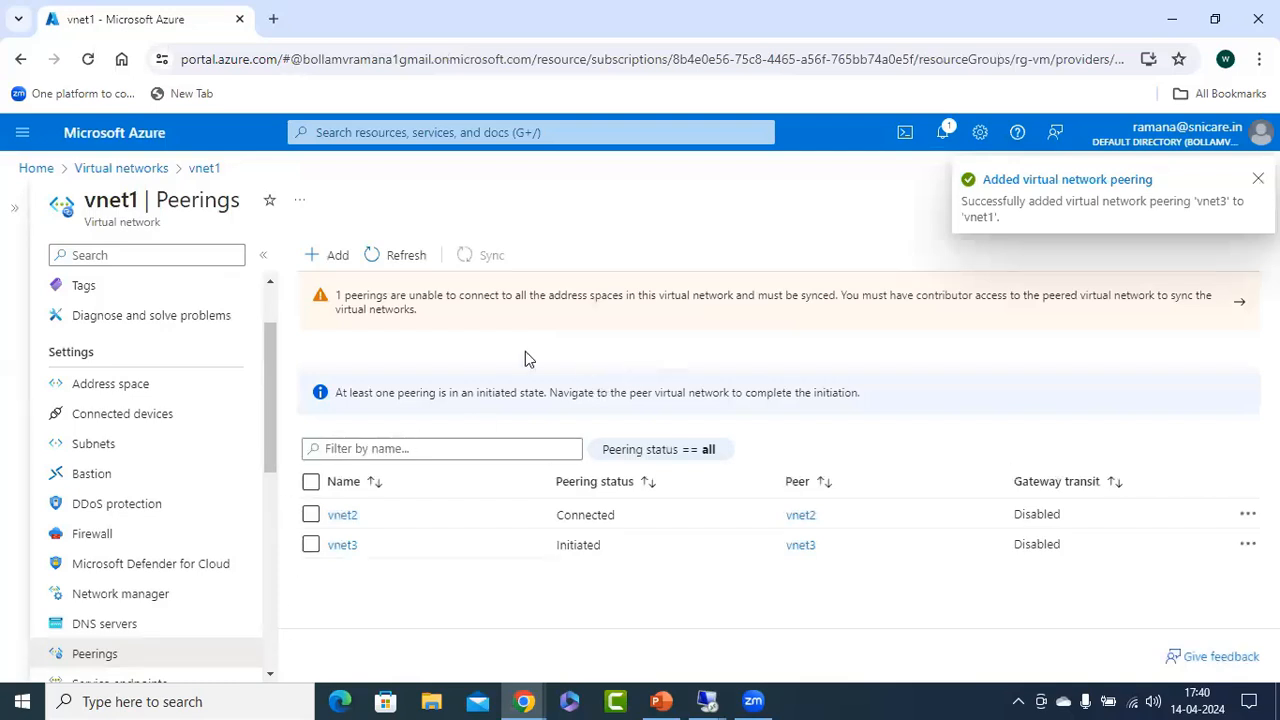
# Refresh vnet1's peerings to check the vnet3 peering status, consulting the Case 2 PowerPoint slide in between.
pyautogui.click(407, 258)
pyautogui.click(407, 258)
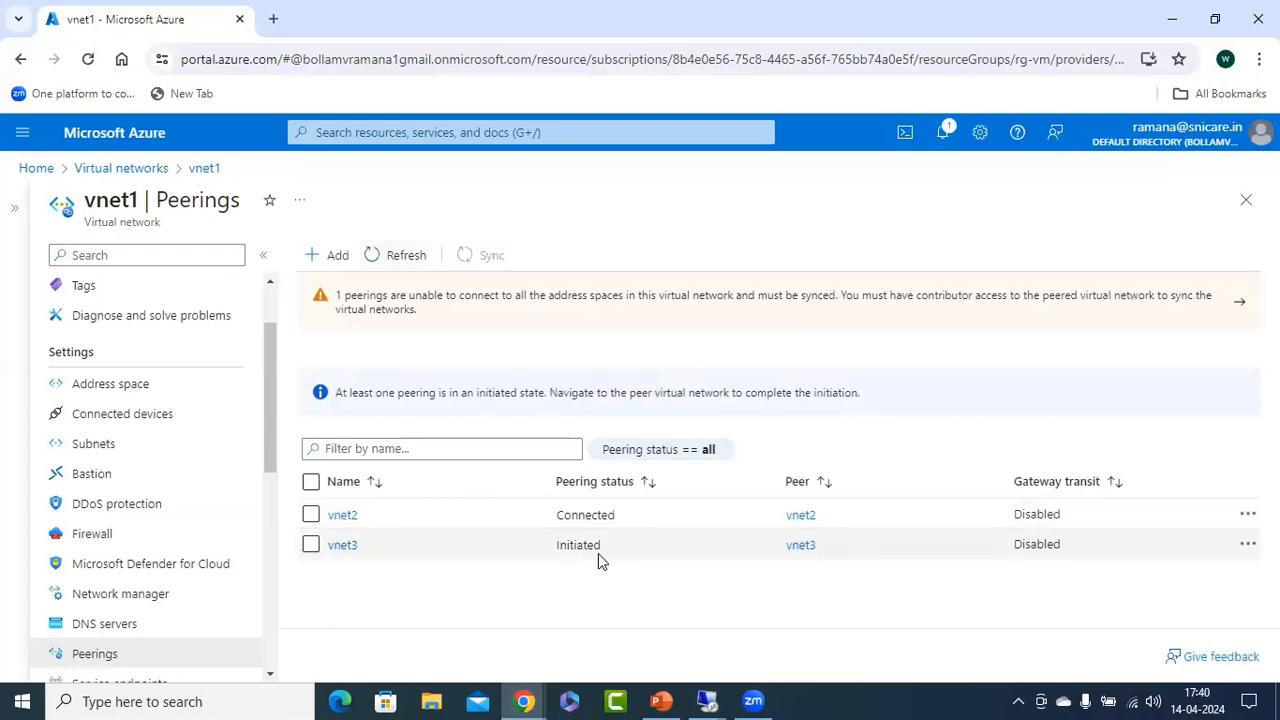
pyautogui.click(412, 258)
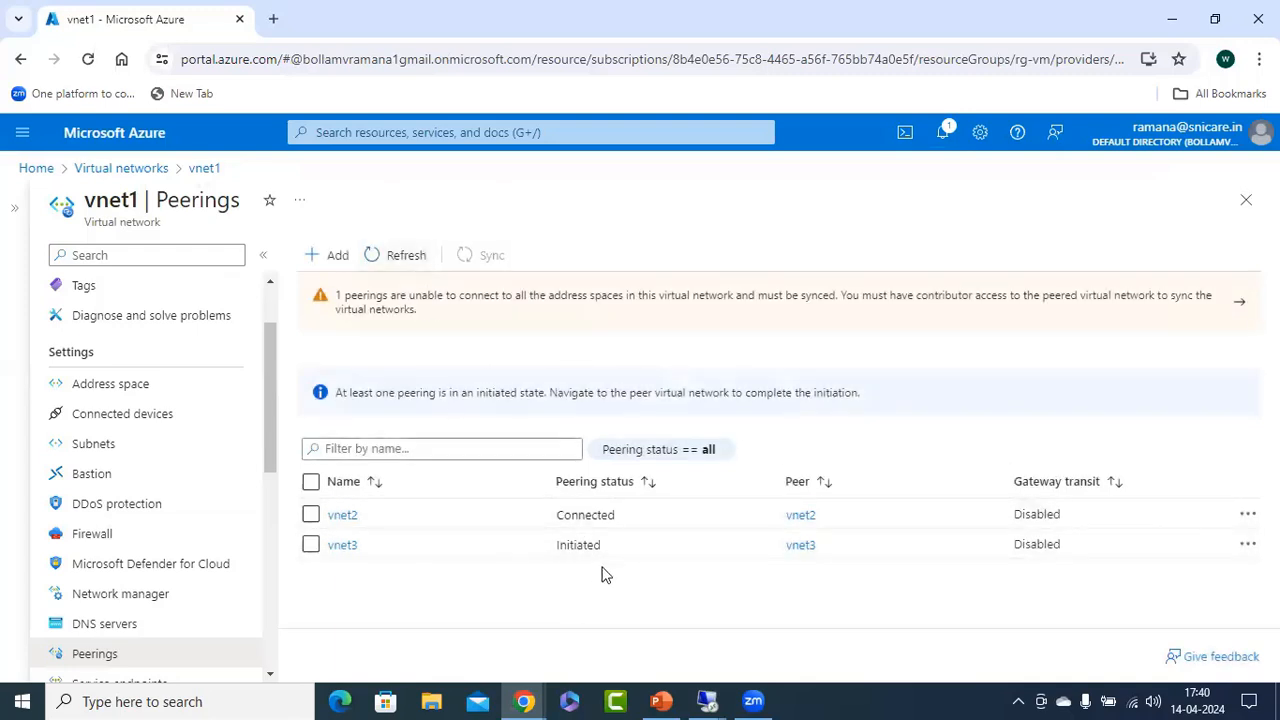
pyautogui.click(405, 258)
pyautogui.click(661, 700)
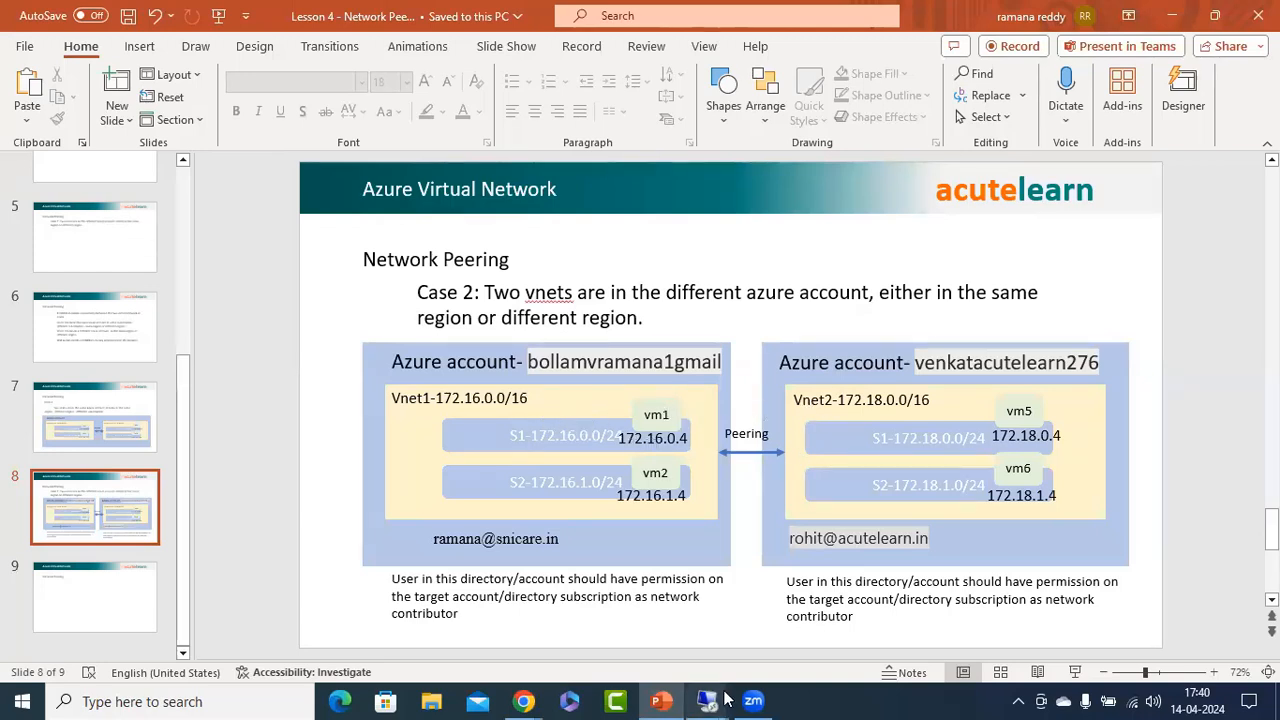
pyautogui.moveTo(523, 700)
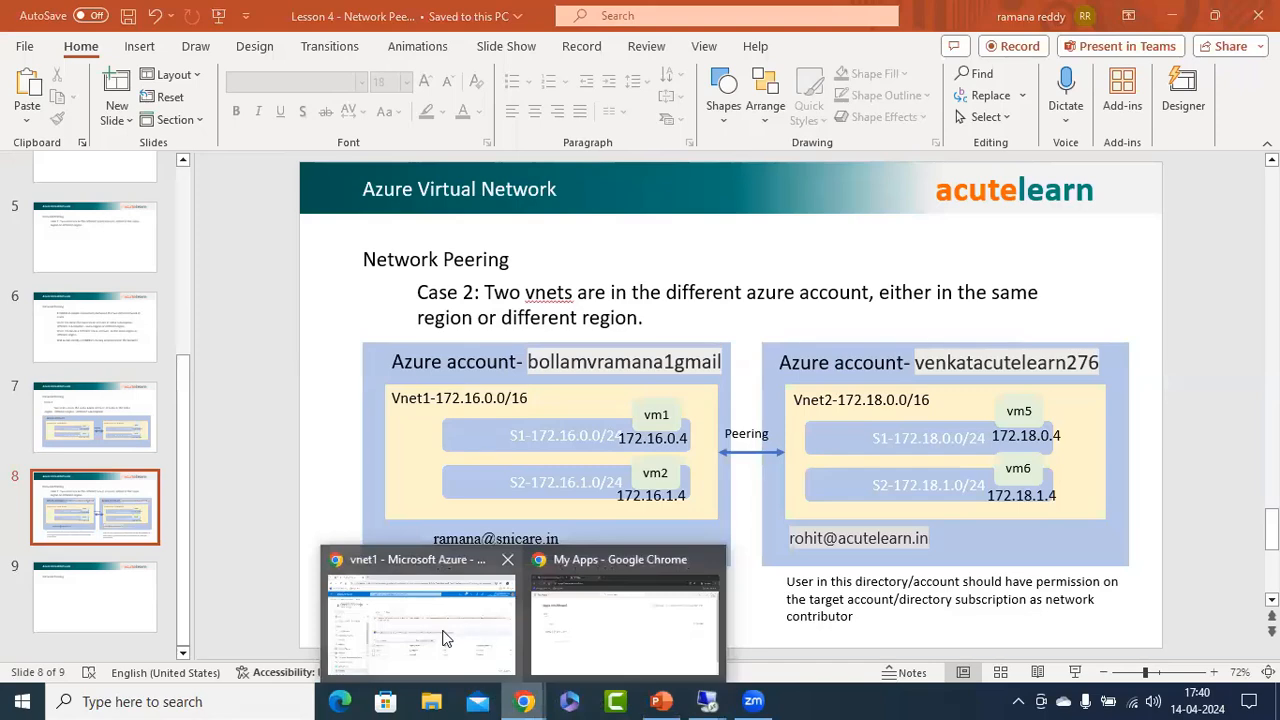
pyautogui.click(494, 618)
pyautogui.click(410, 262)
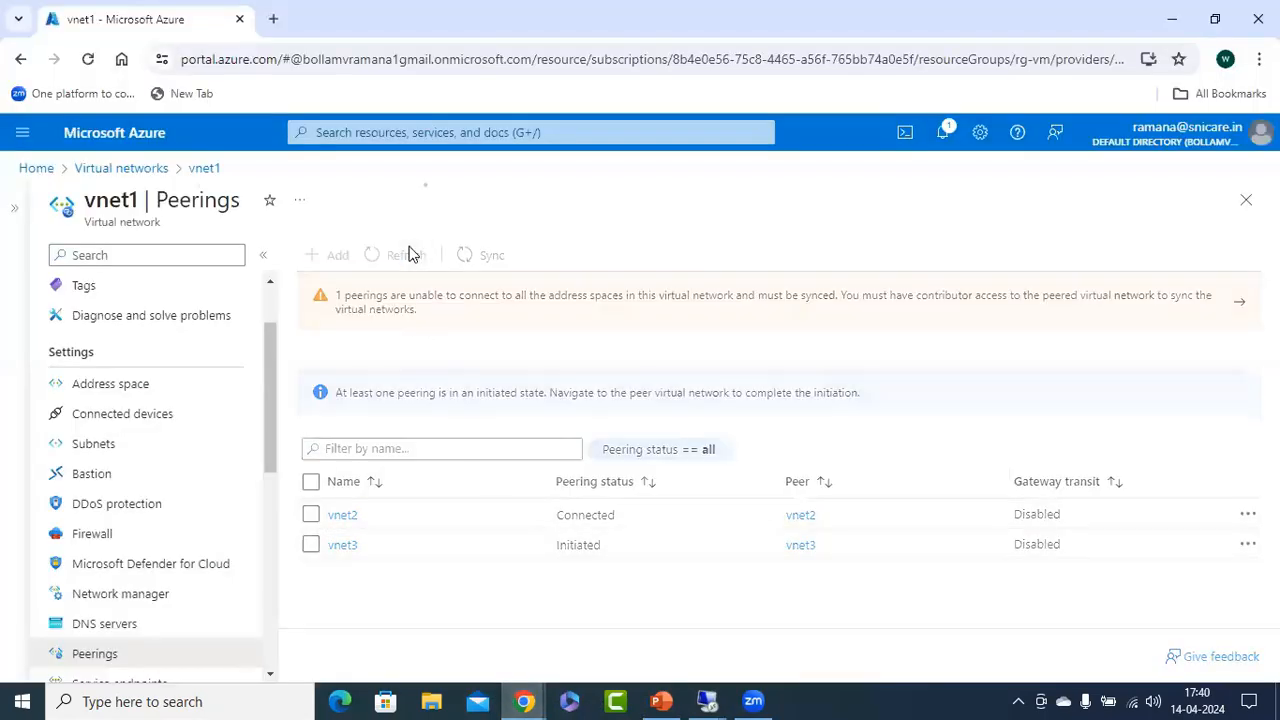
pyautogui.click(407, 261)
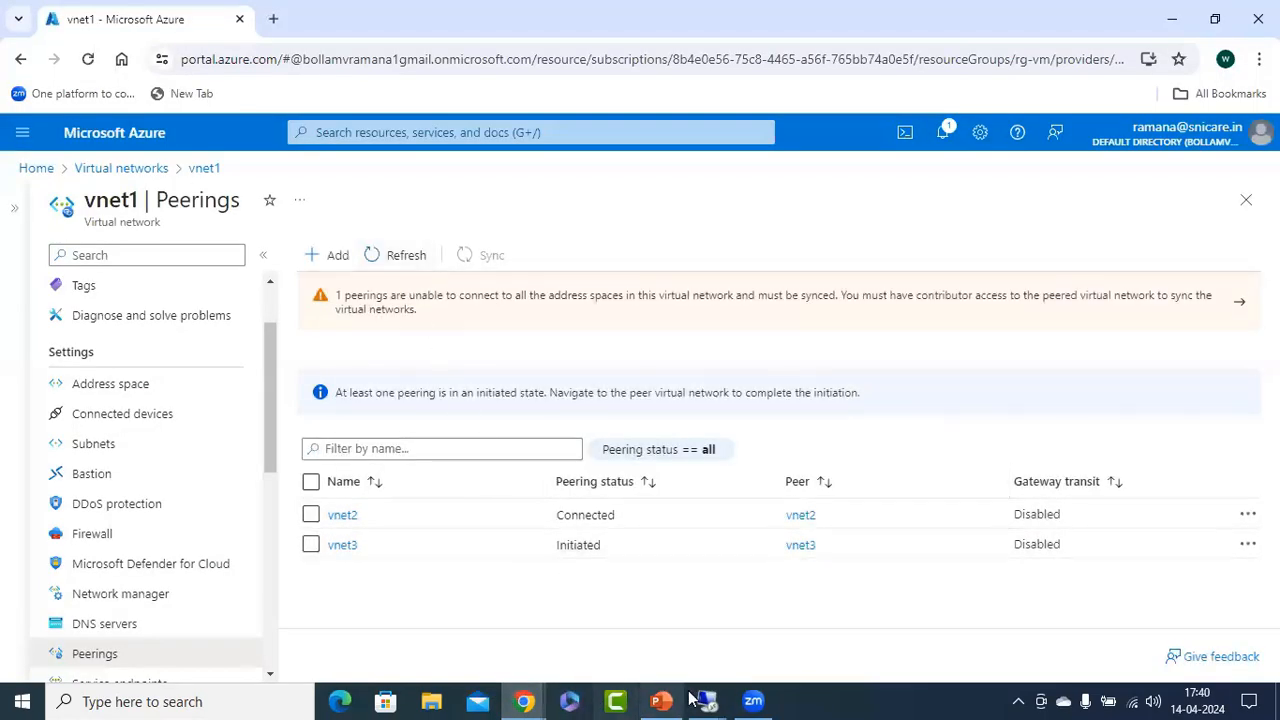
# Switch to the 192.168.70.111 remote desktop session and sign out of the Azure portal account there.
pyautogui.moveTo(707, 700)
pyautogui.click(306, 625)
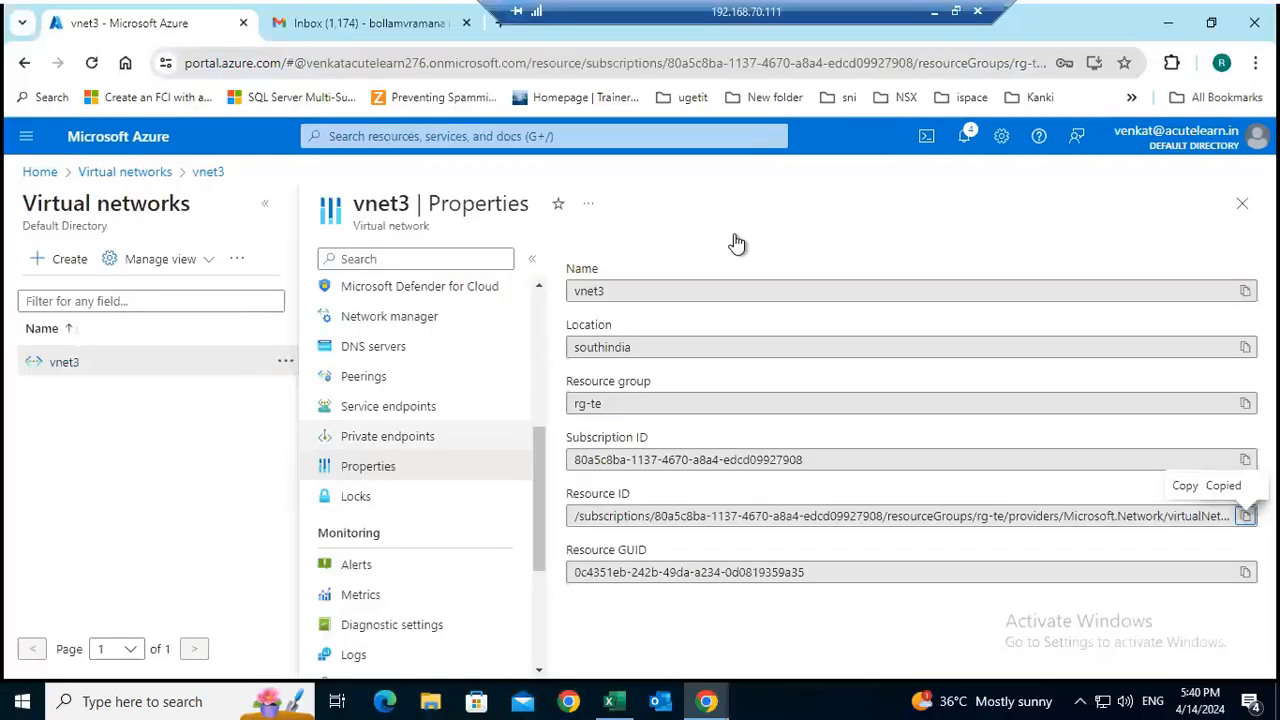
pyautogui.click(1256, 136)
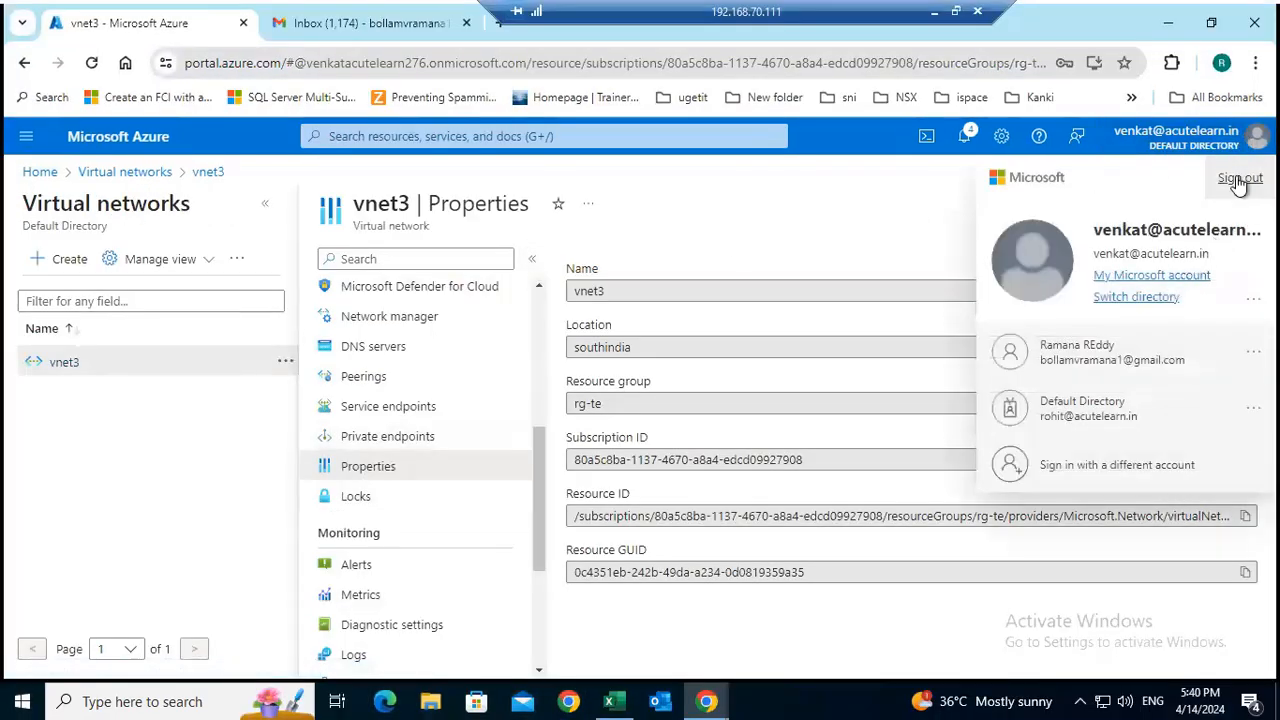
pyautogui.click(1240, 177)
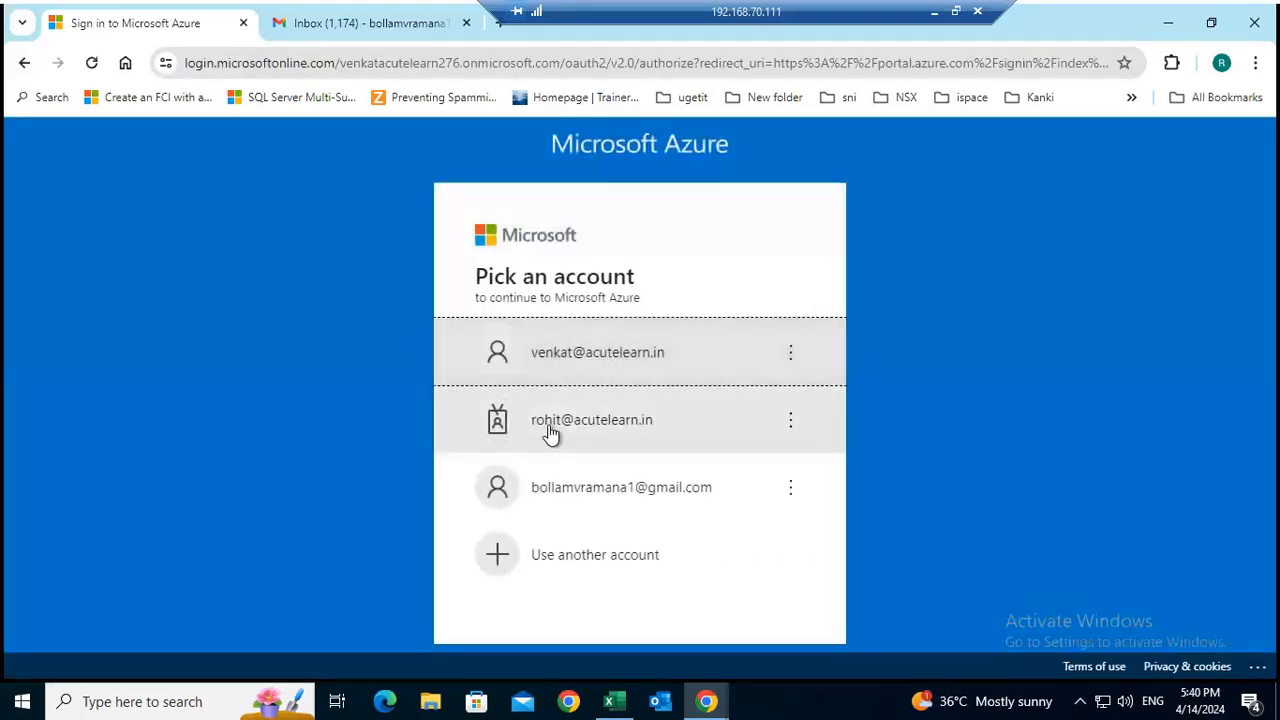
# Sign in to the Azure portal with the acutelearn.in work account named on the Case 2 slide, entering the account password.
pyautogui.click(551, 434)
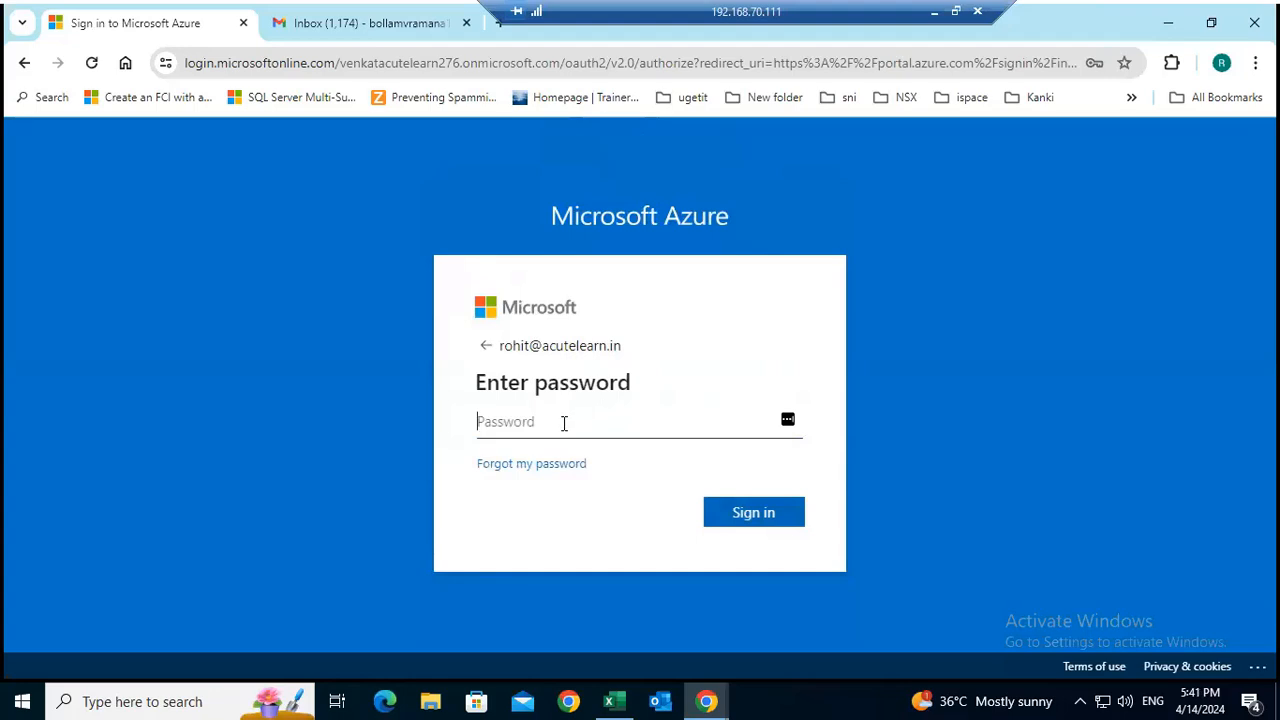
pyautogui.click(564, 423)
pyautogui.write('•')
pyautogui.press('BackSpace')
pyautogui.write('•••••')
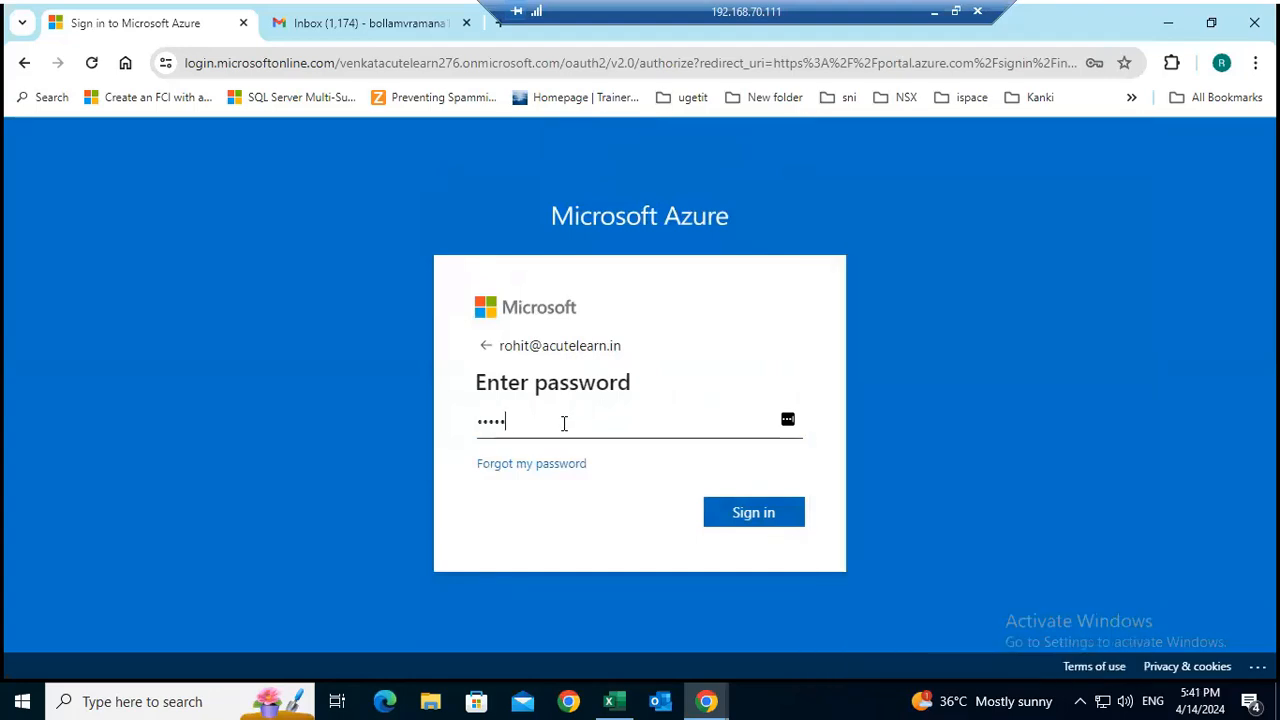
pyautogui.write('••')
pyautogui.press('Return')
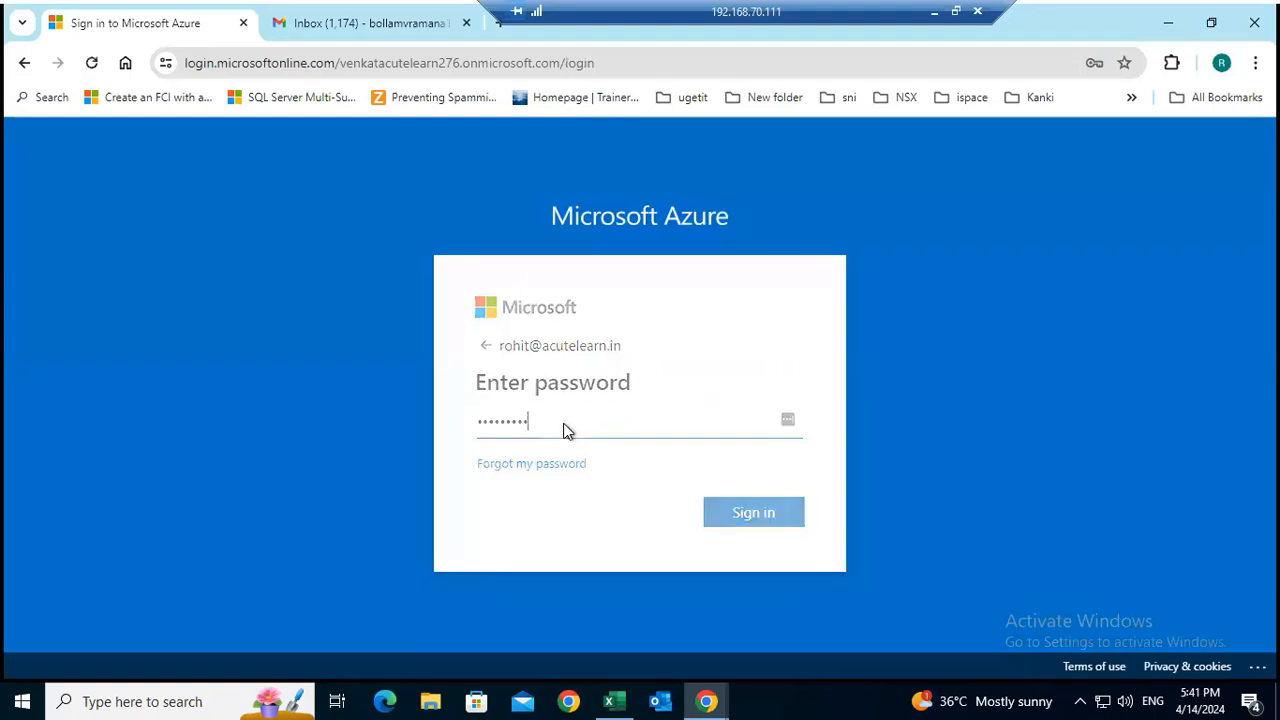
pyautogui.click(643, 573)
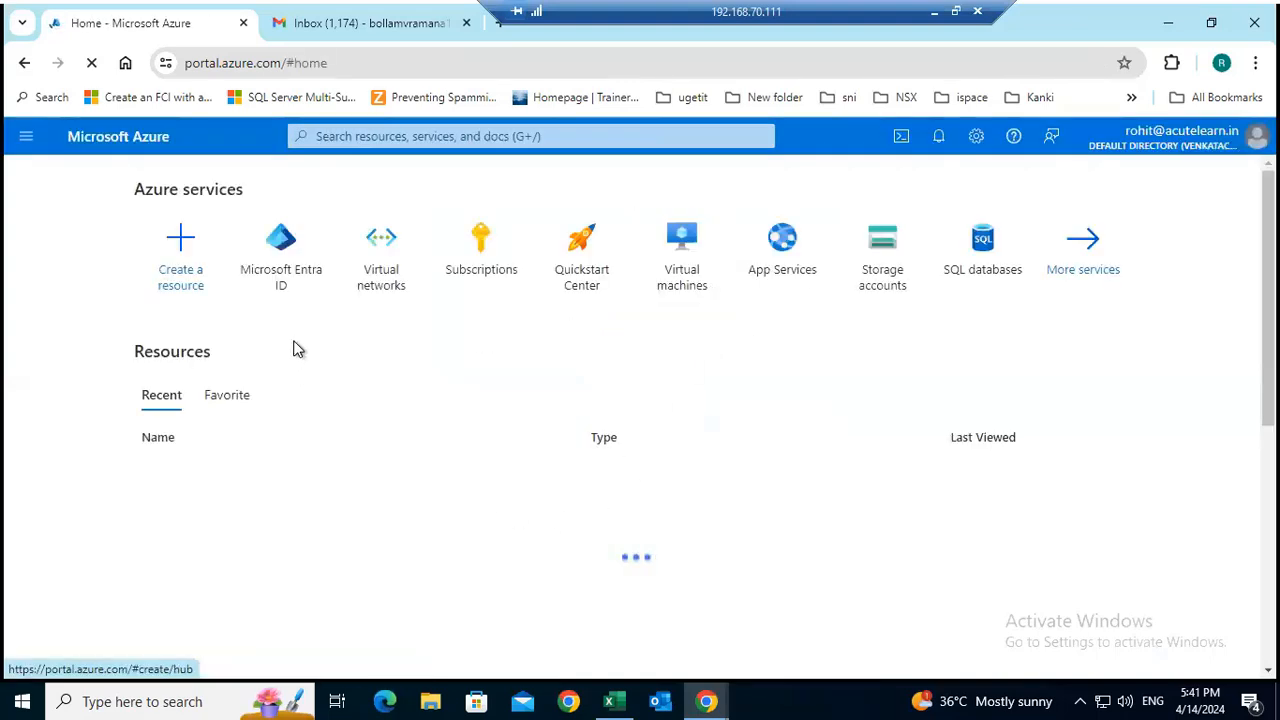
# Open vnet3's peerings from the virtual networks list, refresh them, and start adding a new peering.
pyautogui.click(378, 268)
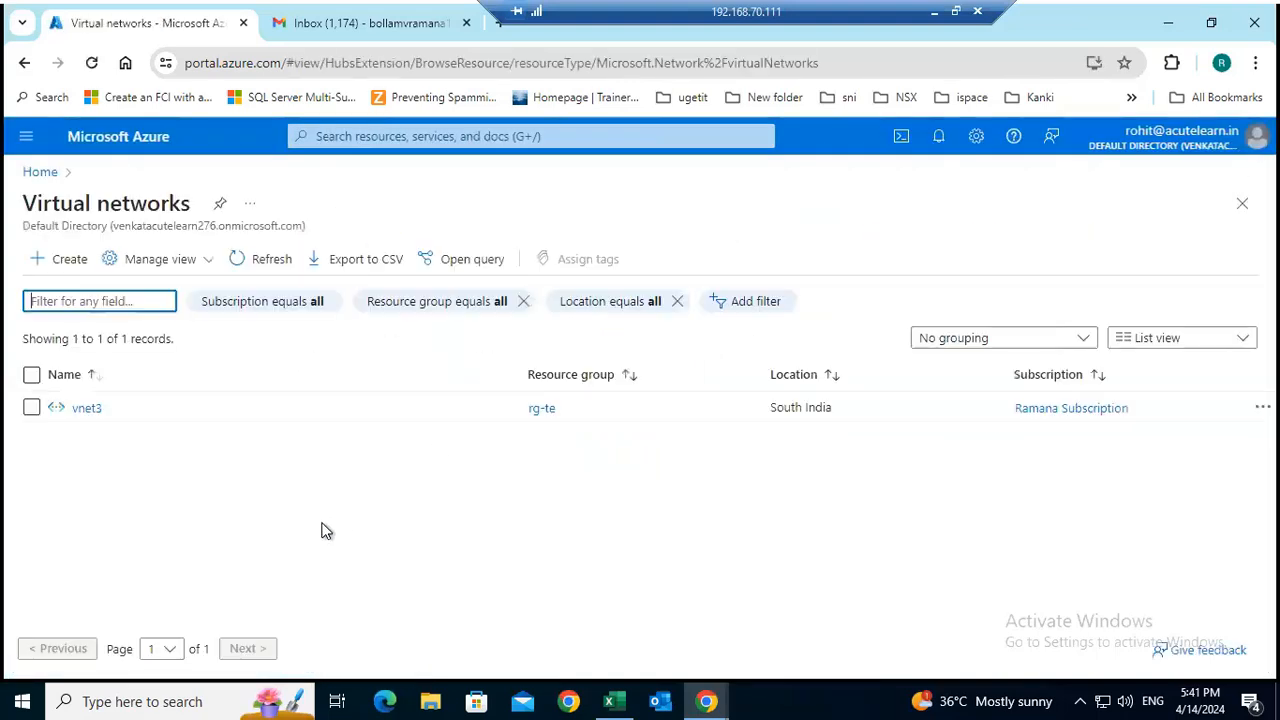
pyautogui.click(88, 408)
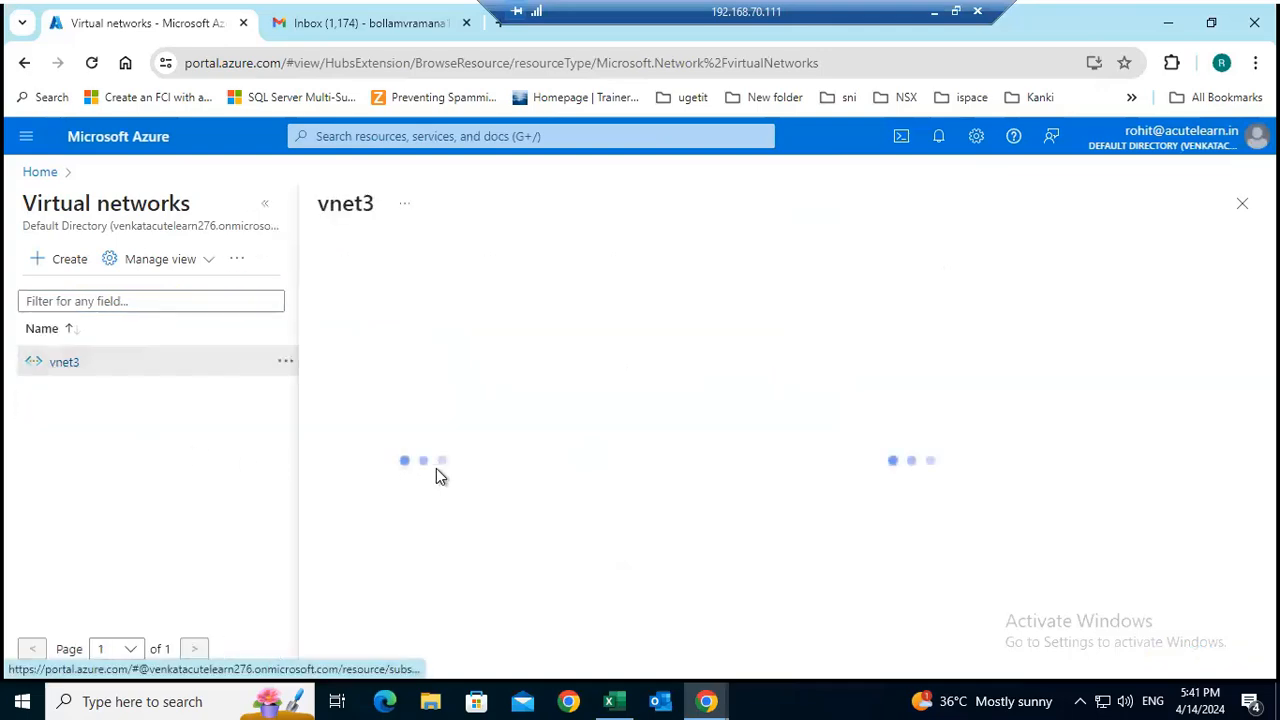
pyautogui.click(263, 205)
pyautogui.scroll(-2, 165, 575)
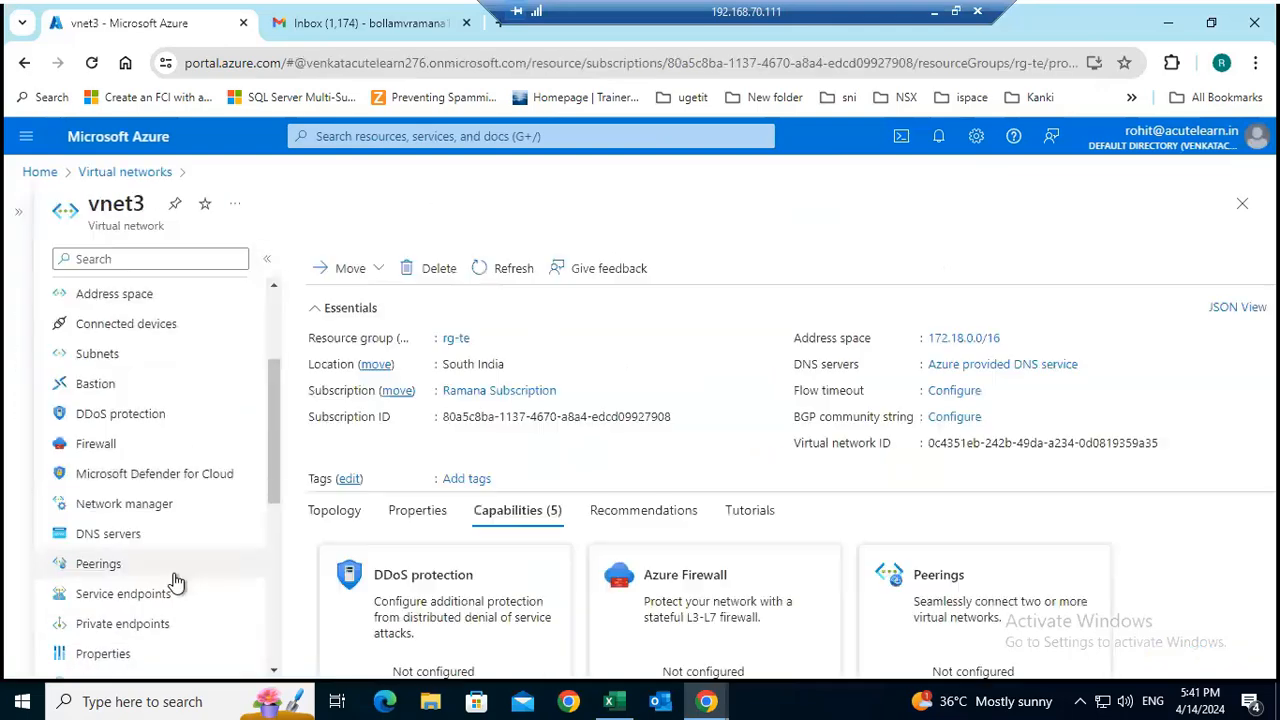
pyautogui.scroll(-2, 175, 580)
pyautogui.click(105, 470)
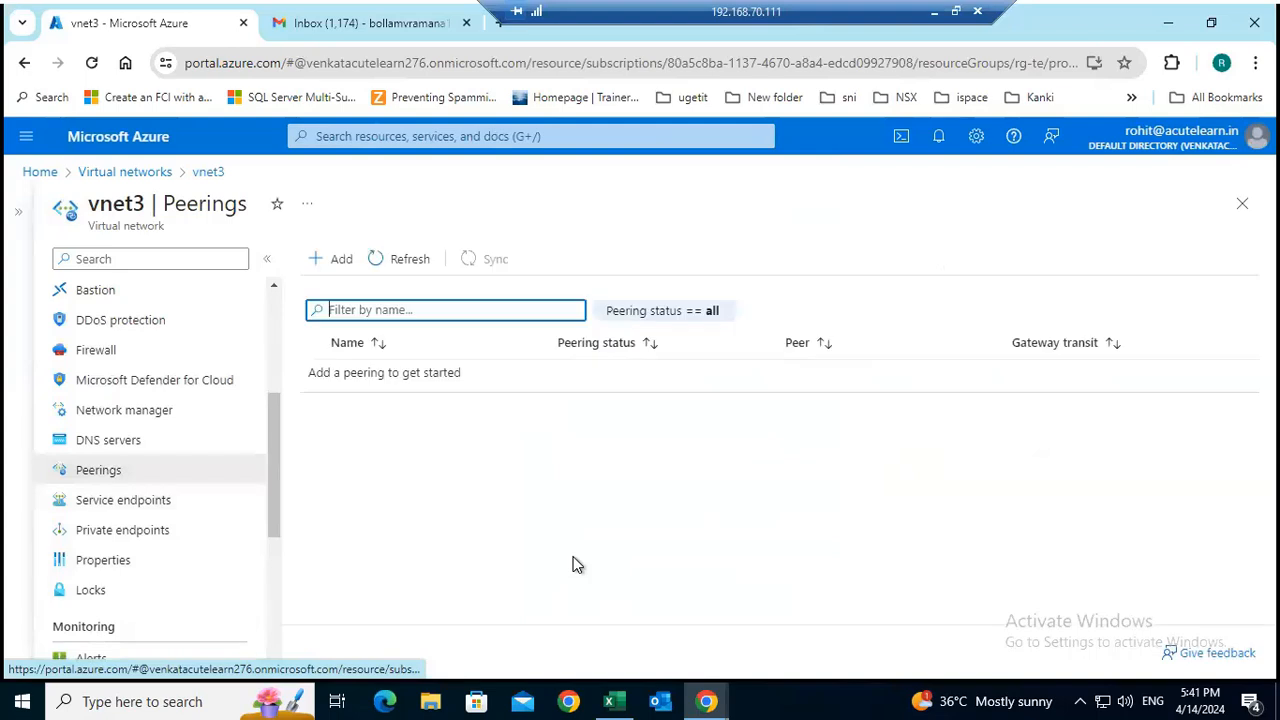
pyautogui.click(398, 264)
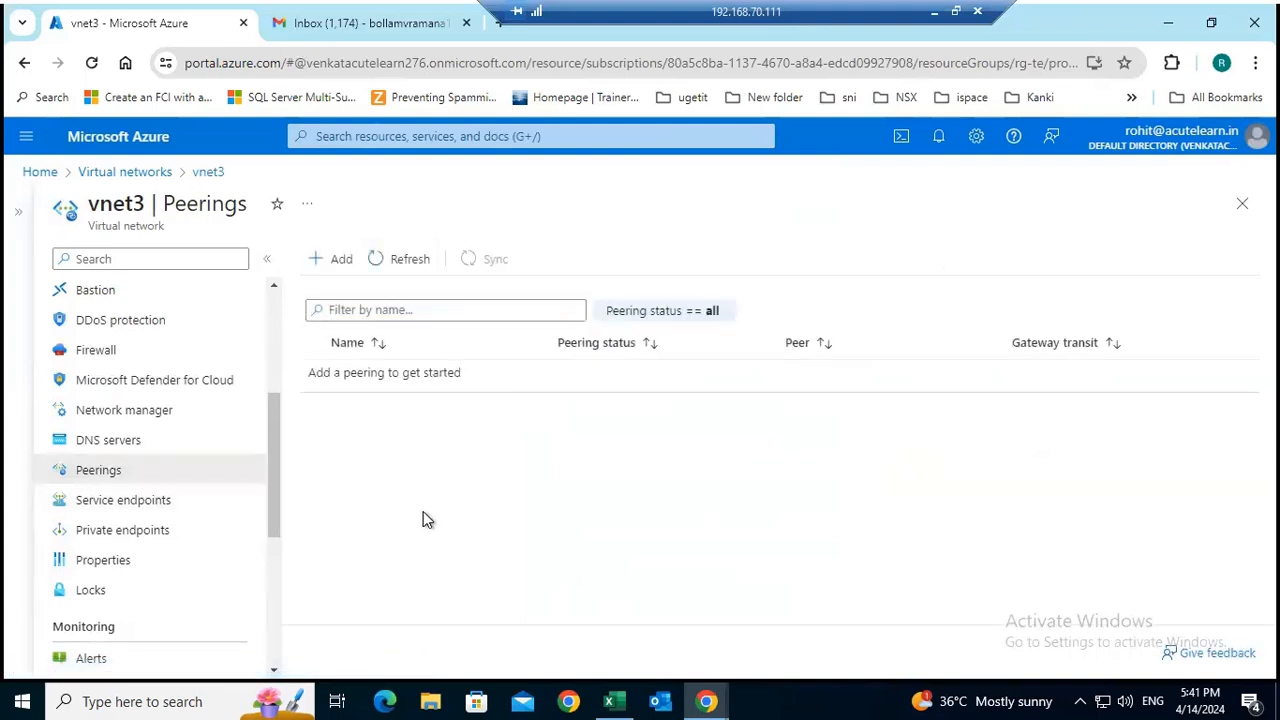
pyautogui.click(322, 262)
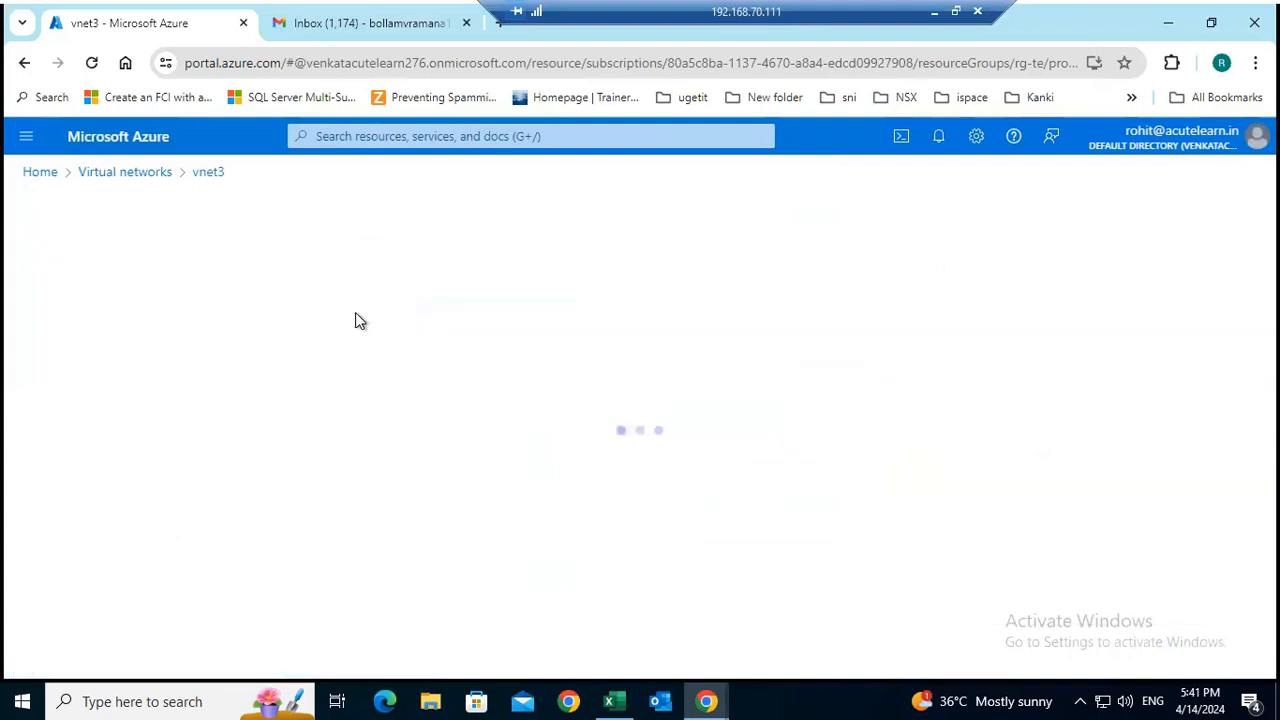
# In the local Azure portal session, copy vnet1's resource ID from its properties, and return to the 192.168.70.111 remote desktop.
pyautogui.click(937, 12)
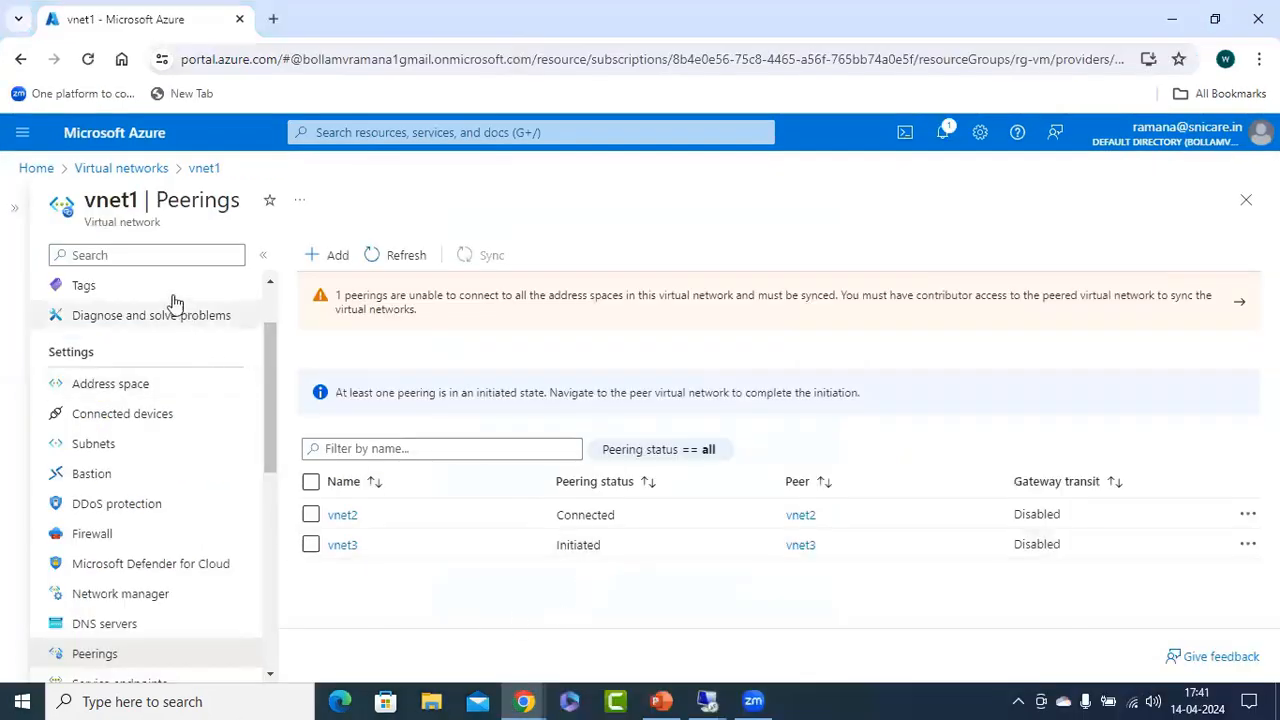
pyautogui.scroll(-1, 157, 505)
pyautogui.scroll(-3, 155, 528)
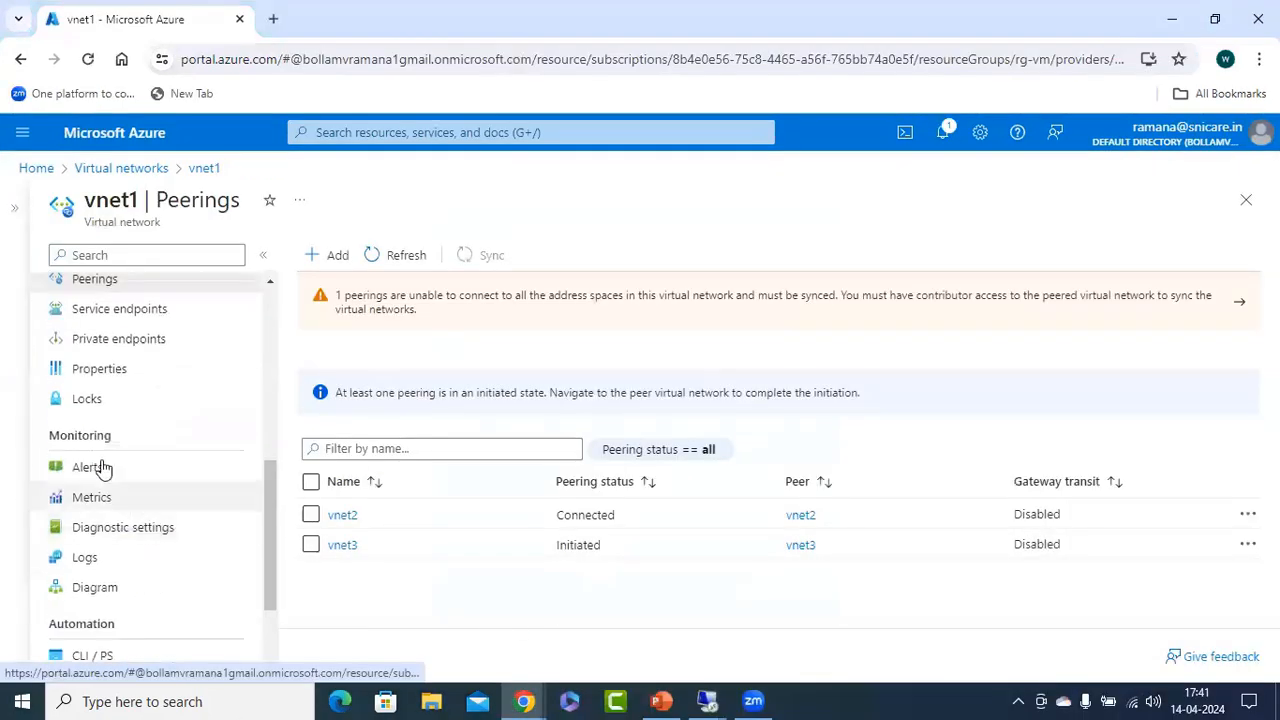
pyautogui.click(105, 369)
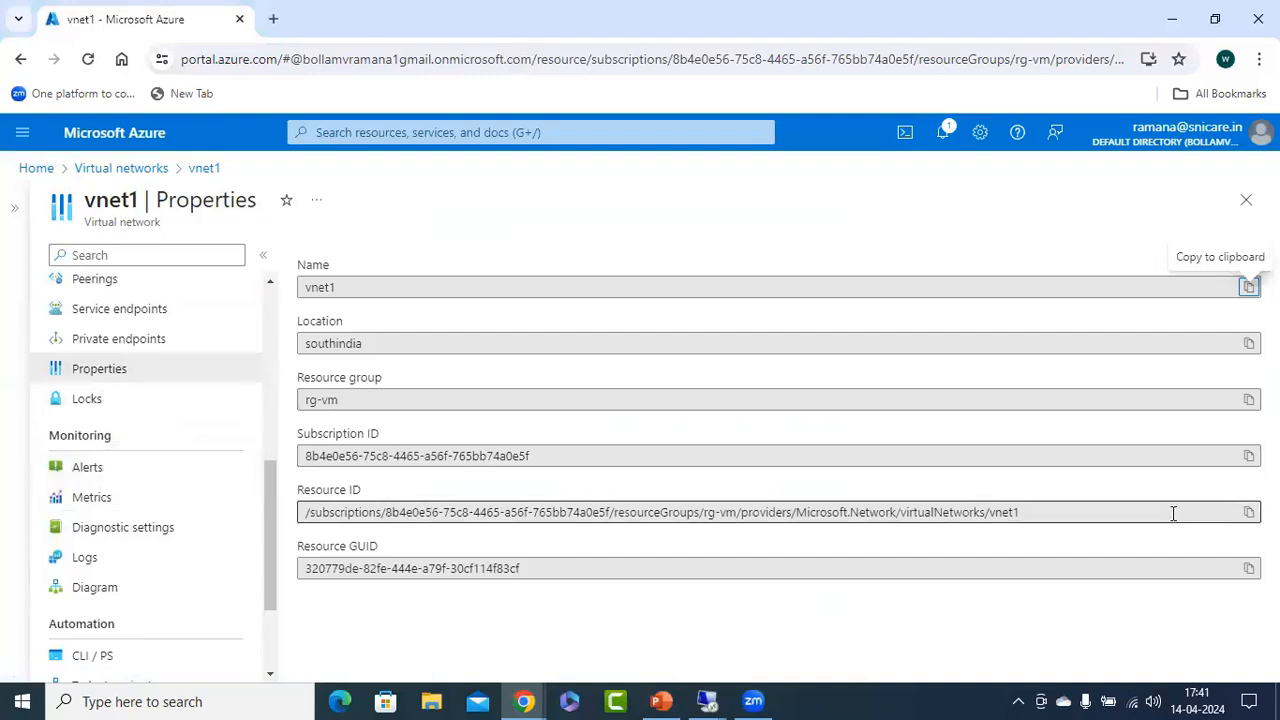
pyautogui.click(1248, 512)
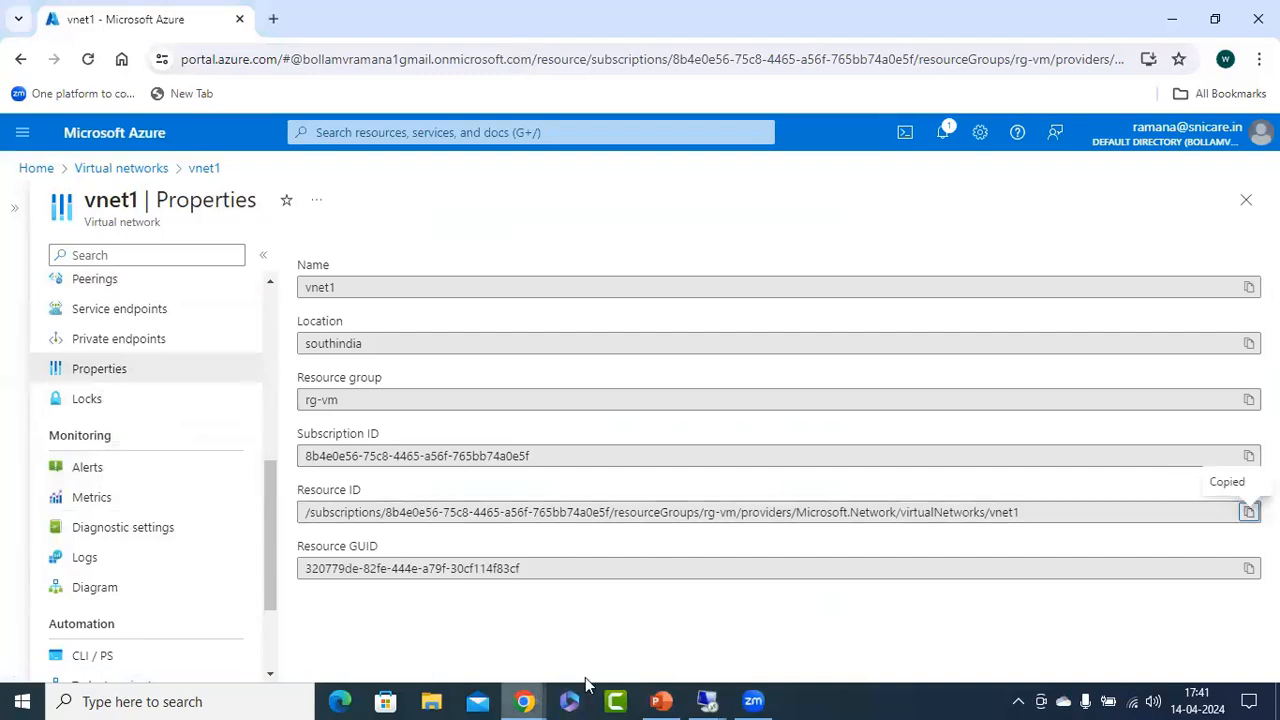
pyautogui.moveTo(706, 701)
pyautogui.click(372, 627)
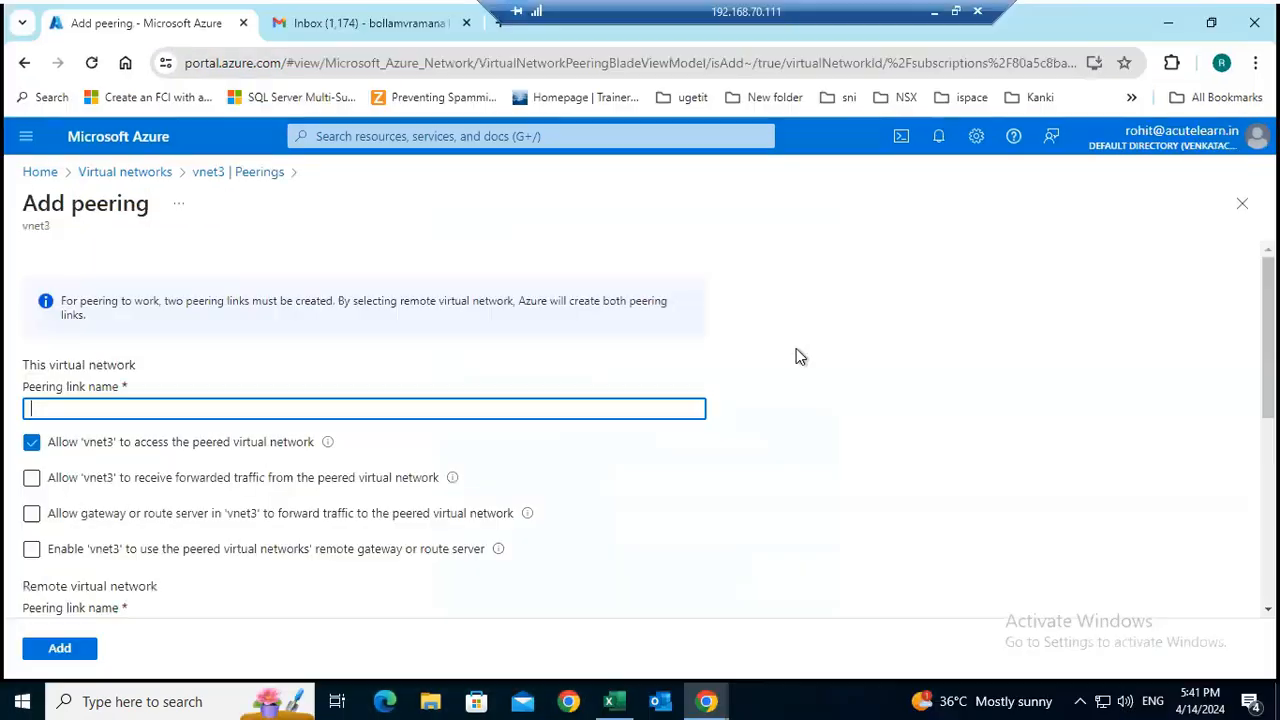
# Name the peering link vnet1 for this virtual network and vnet3 for the remote virtual network.
pyautogui.click(111, 407)
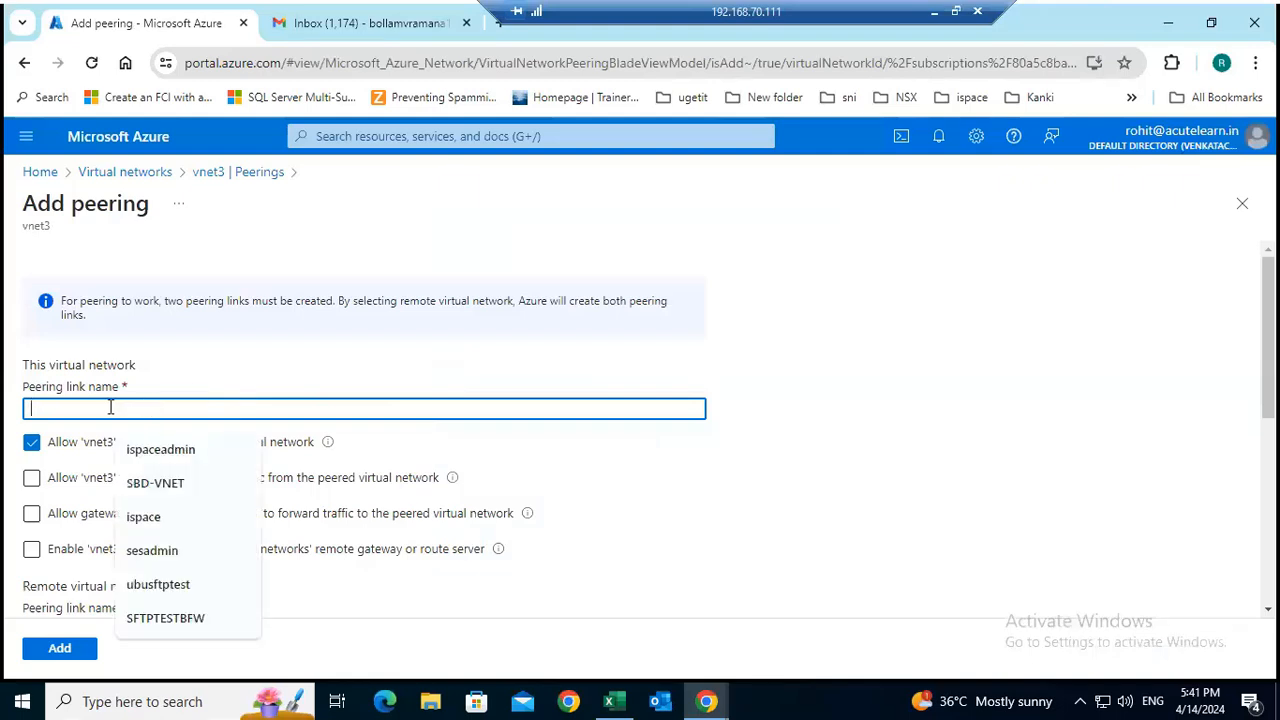
pyautogui.write('vnet1')
pyautogui.scroll(-3, 149, 458)
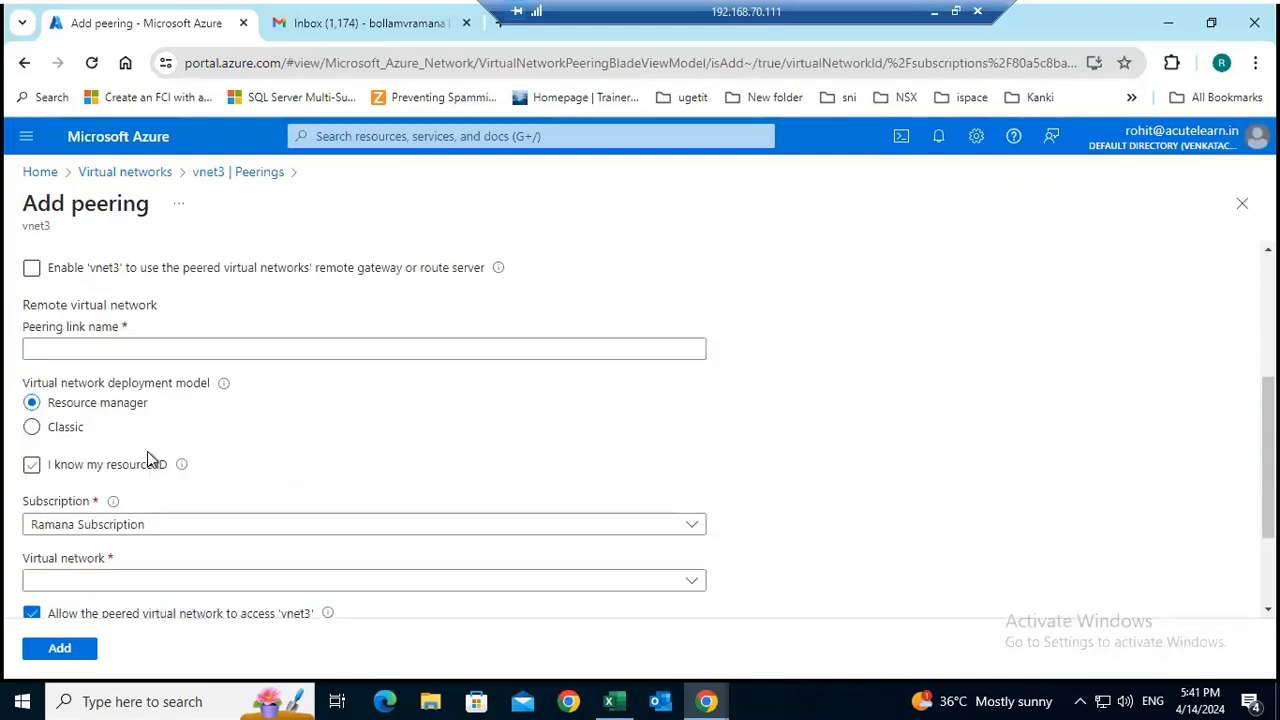
pyautogui.scroll(2, 153, 430)
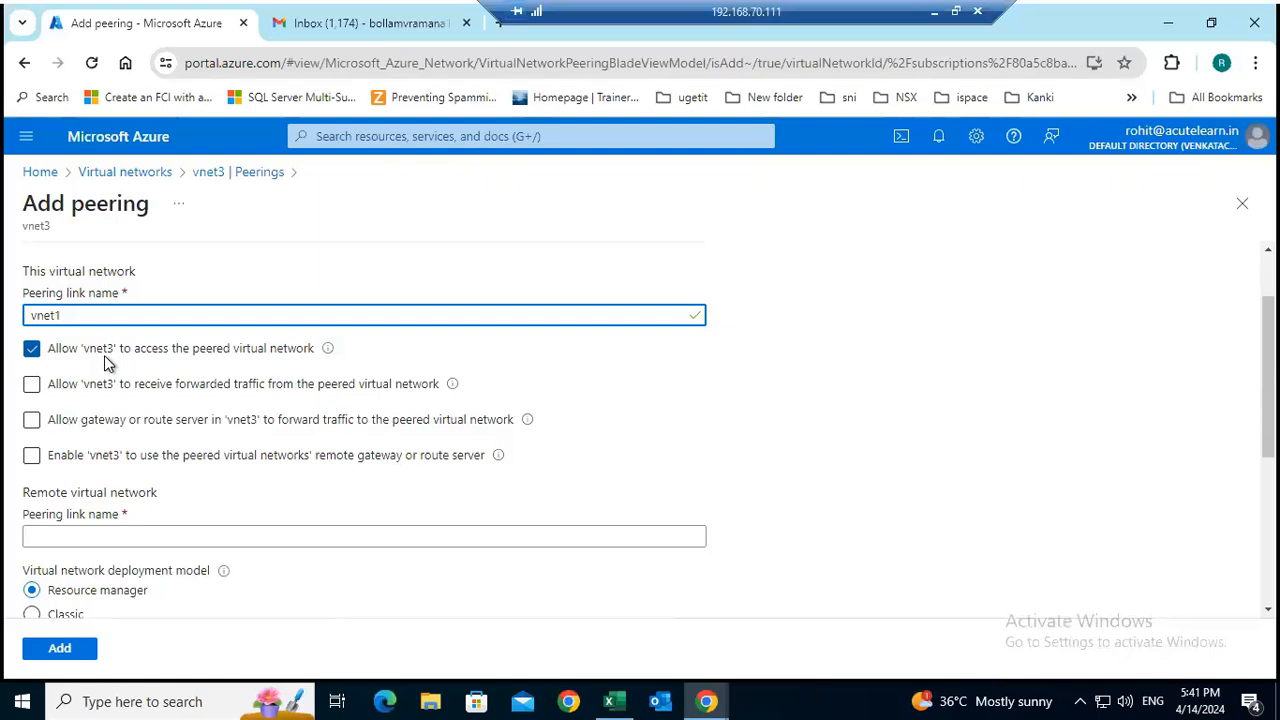
pyautogui.scroll(-1, 177, 449)
pyautogui.click(103, 444)
pyautogui.click(103, 444)
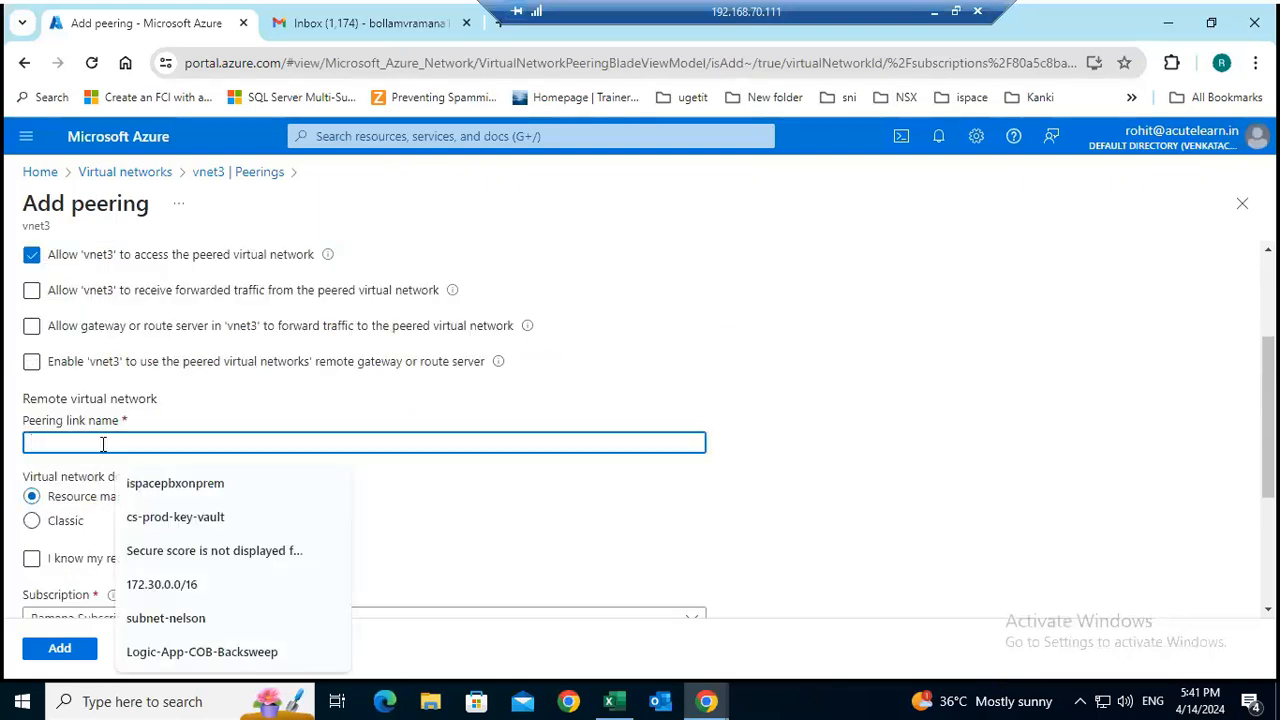
pyautogui.write('vnet3')
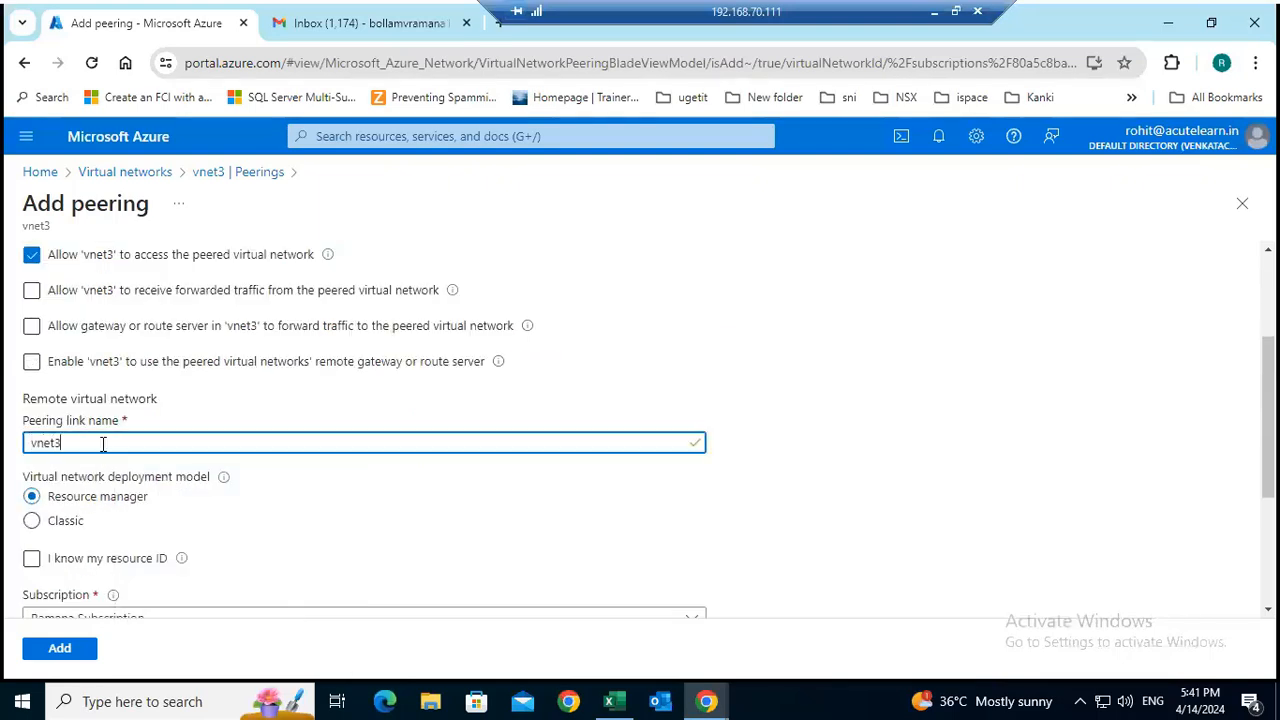
# Identify the remote virtual network by resource ID, using the copied resource ID of vnet1.
pyautogui.scroll(-2, 330, 444)
pyautogui.click(110, 376)
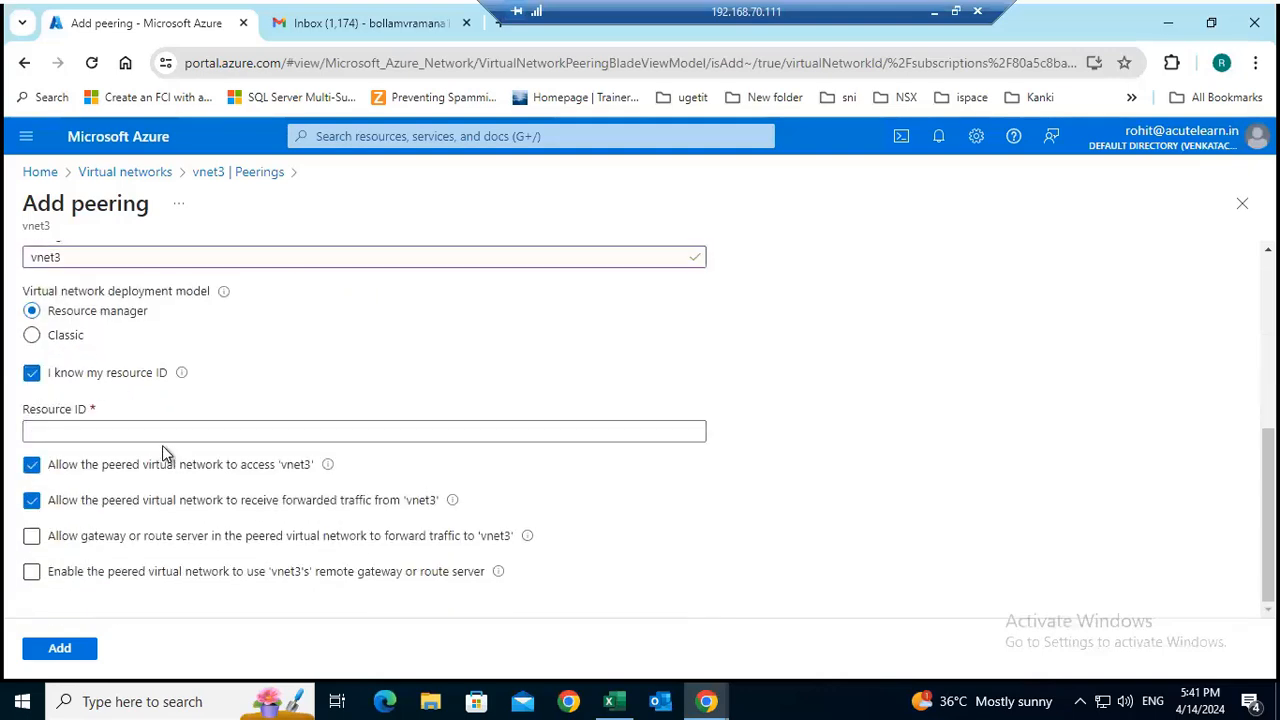
pyautogui.click(153, 431)
pyautogui.hotkey('ctrl', 'v')
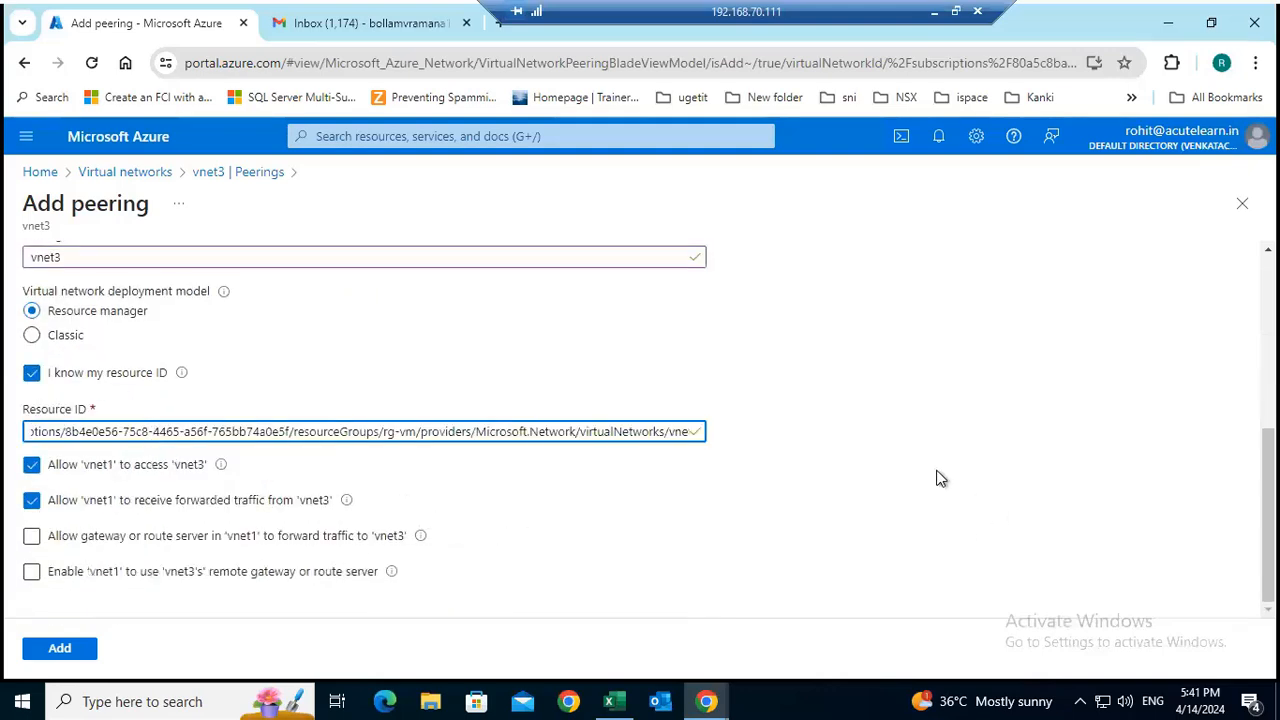
# Authenticate to the Default Directory of vnet1's account with the signed-in acutelearn.in user and add the peering.
pyautogui.click(472, 555)
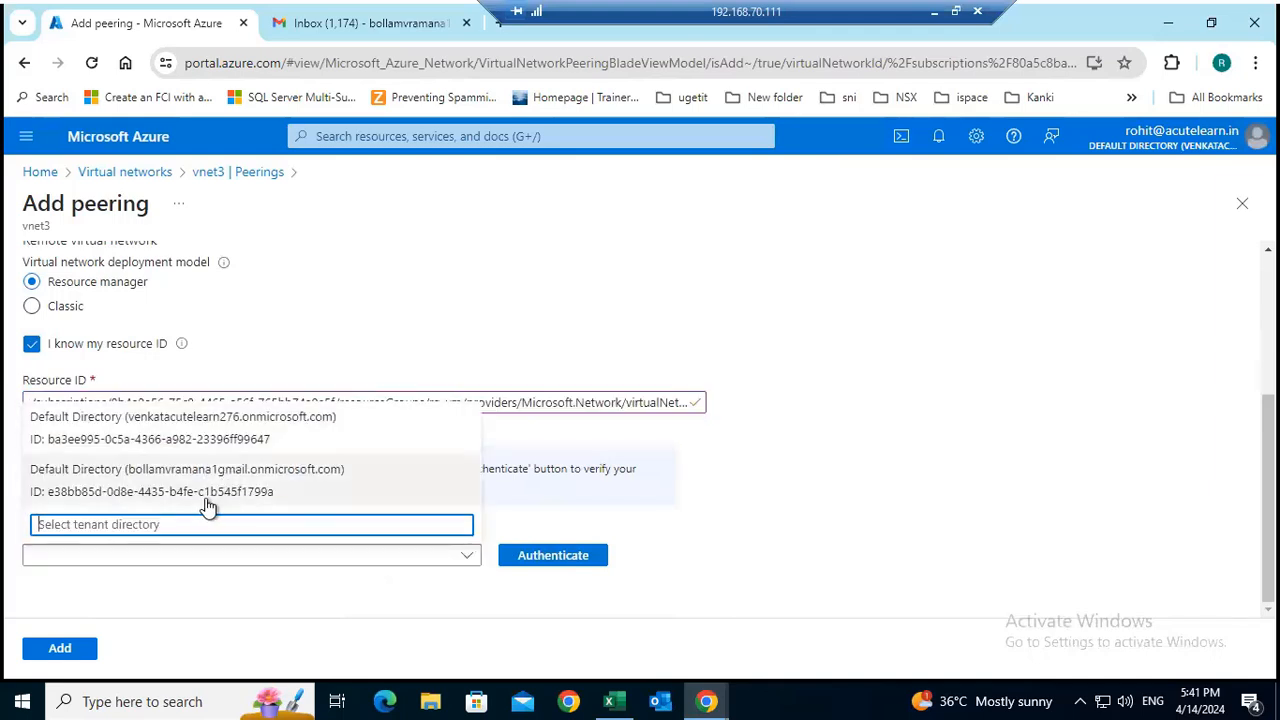
pyautogui.click(180, 491)
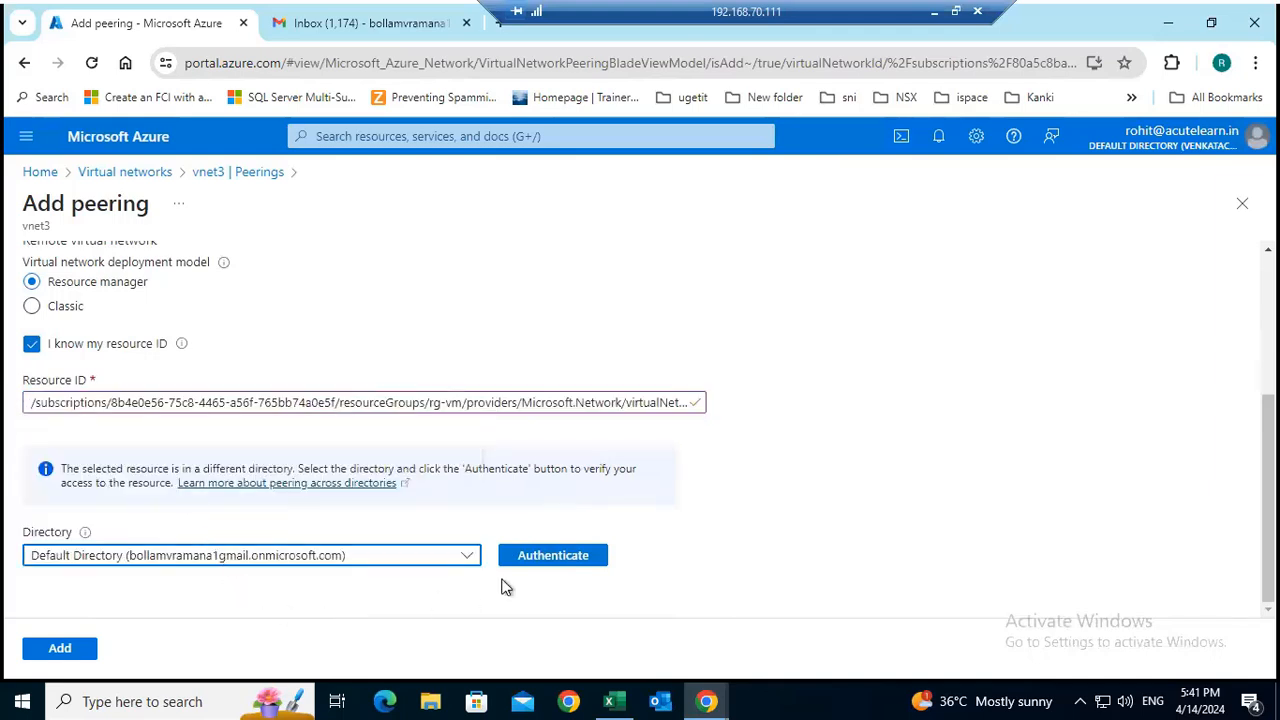
pyautogui.click(567, 567)
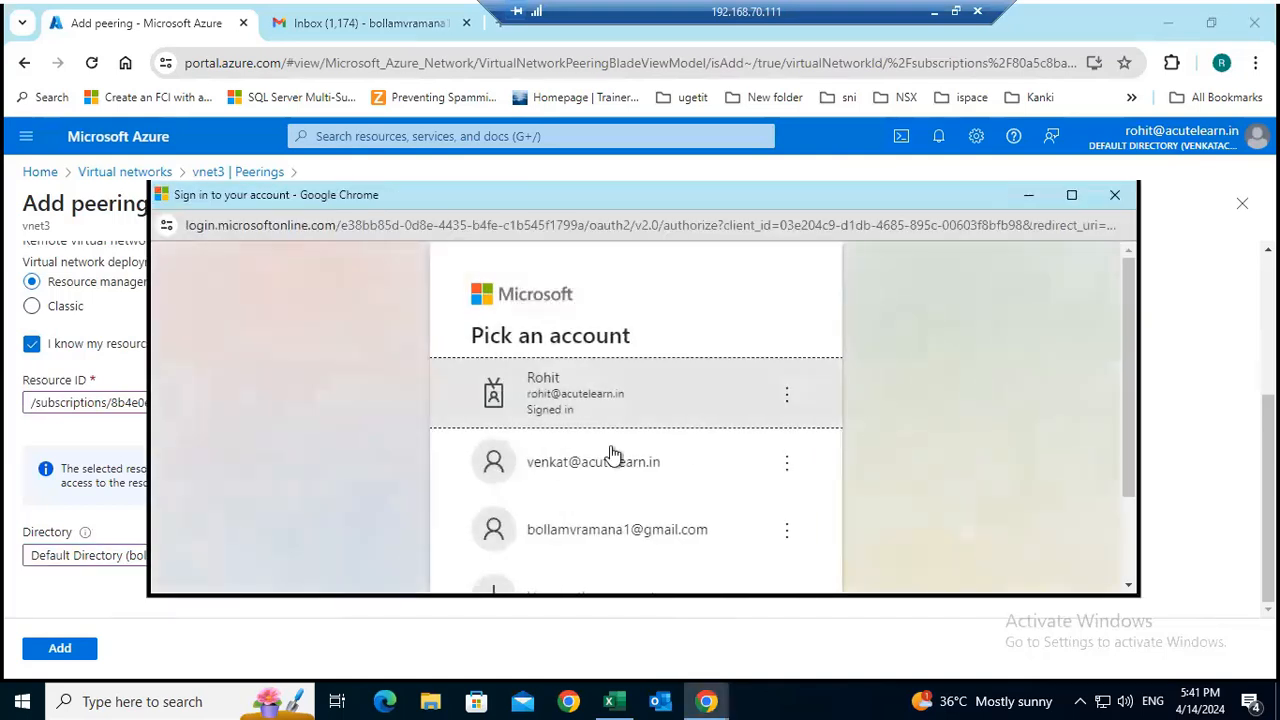
pyautogui.click(573, 405)
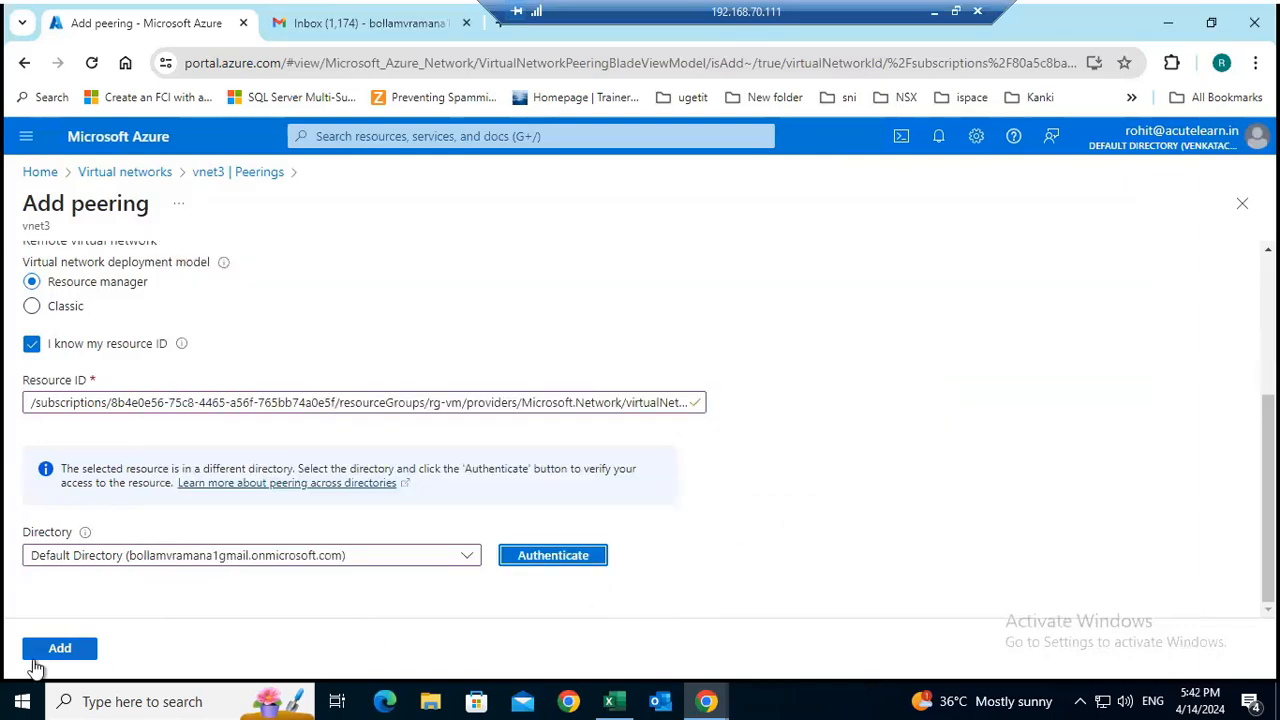
pyautogui.click(62, 650)
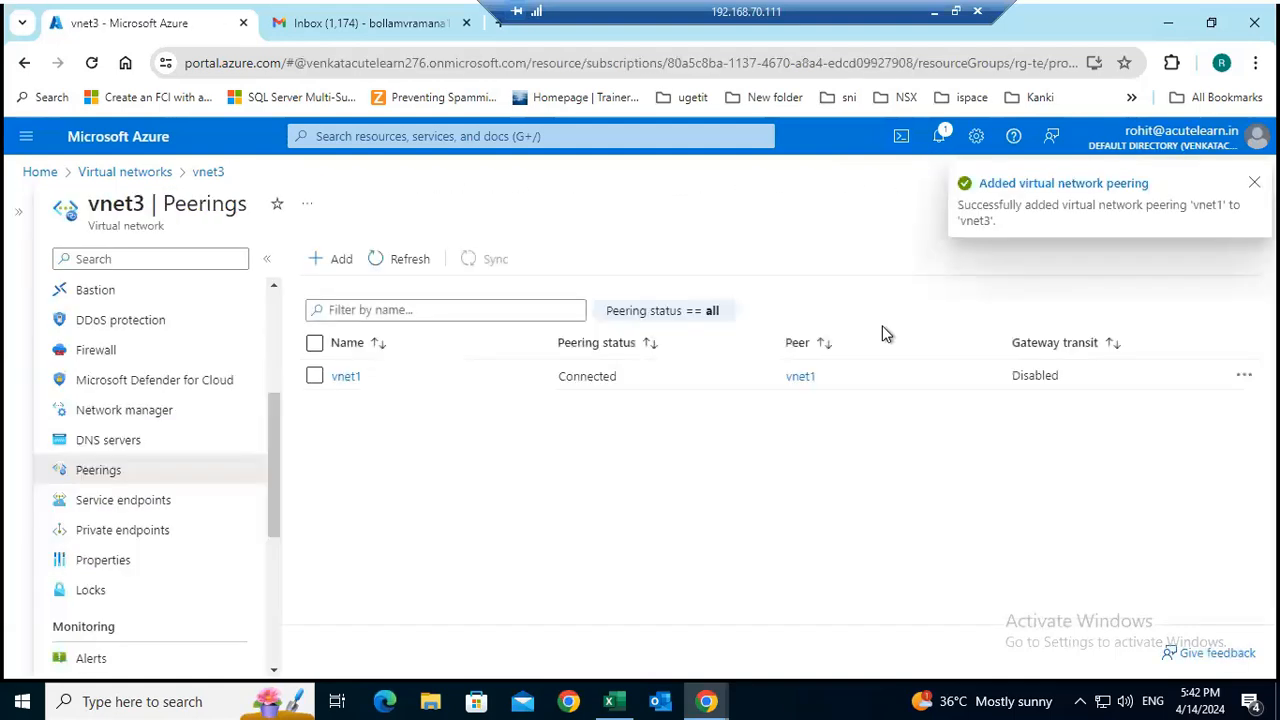
# Check the peering status on vnet3 and on vnet1 in the local portal session, and return to the Case 2 PowerPoint slide.
pyautogui.click(412, 262)
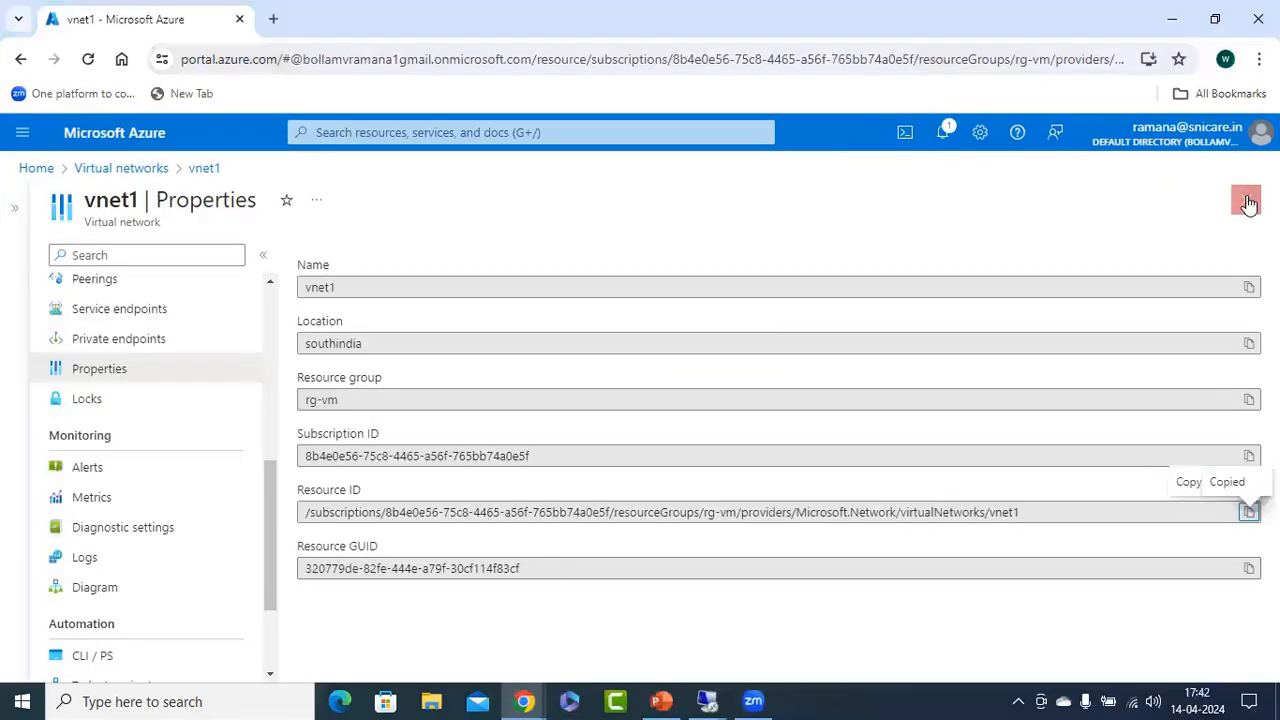
pyautogui.click(1245, 200)
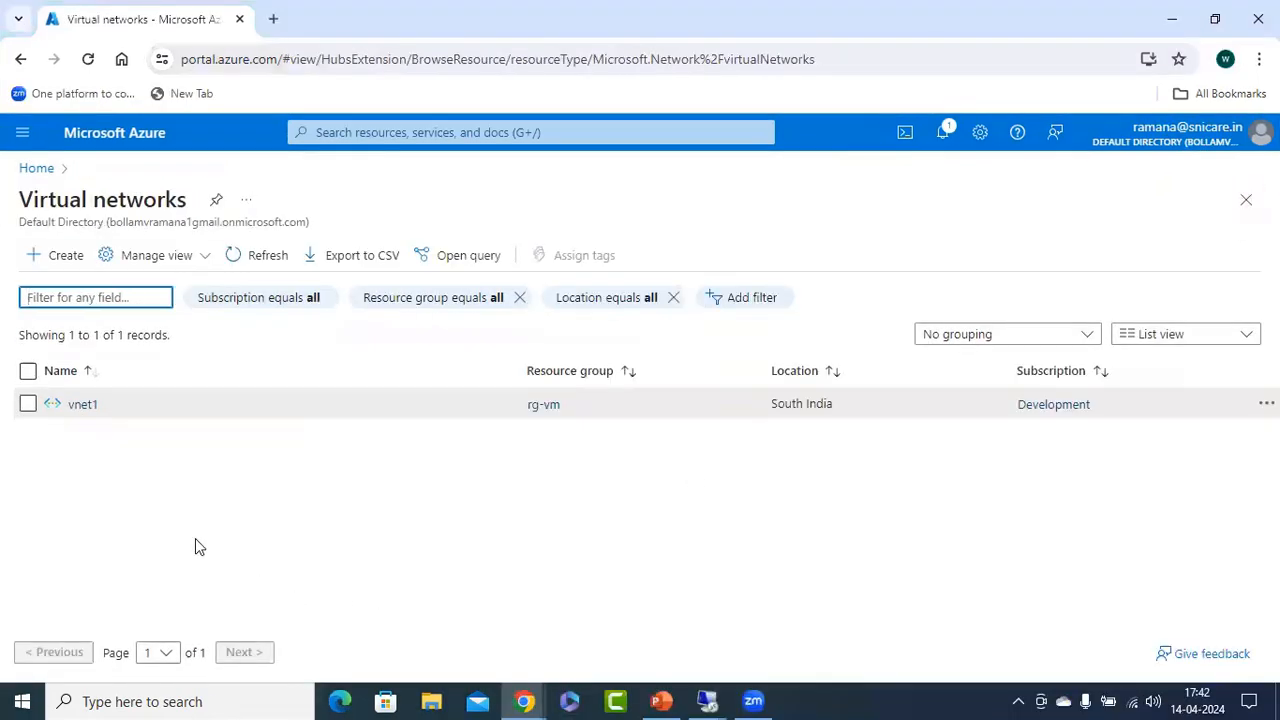
pyautogui.click(83, 406)
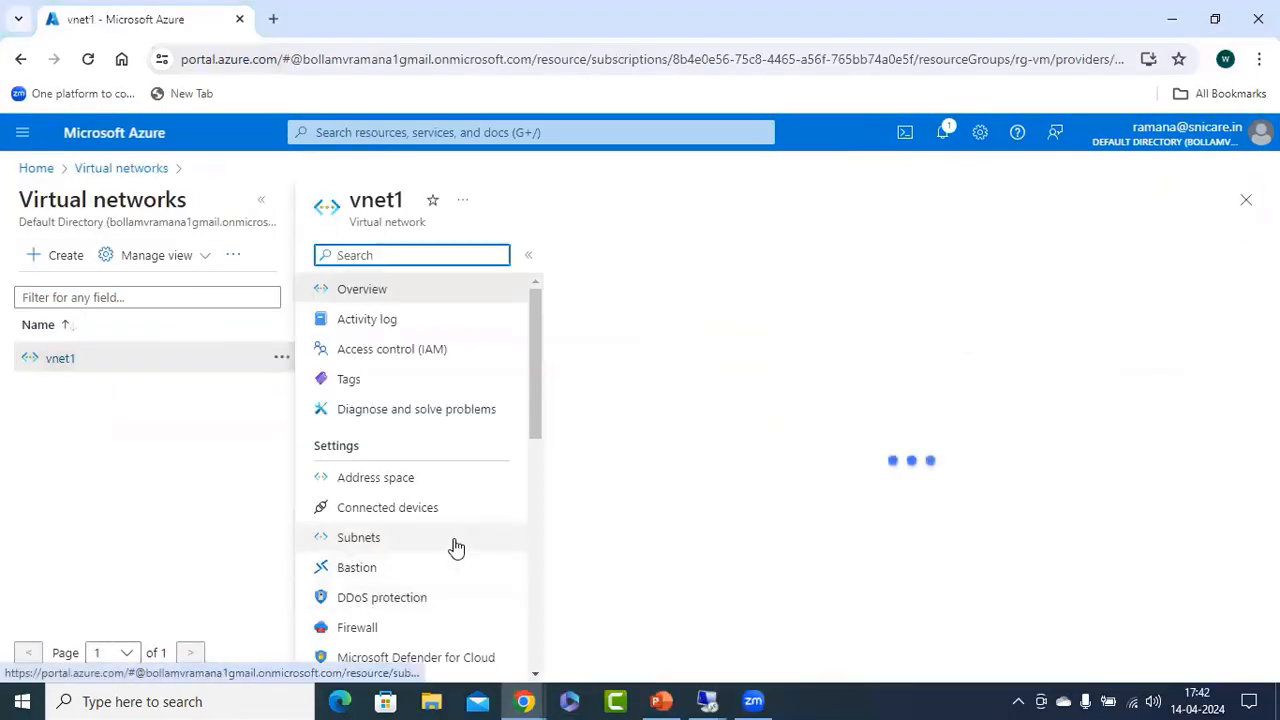
pyautogui.scroll(-3, 451, 546)
pyautogui.click(365, 466)
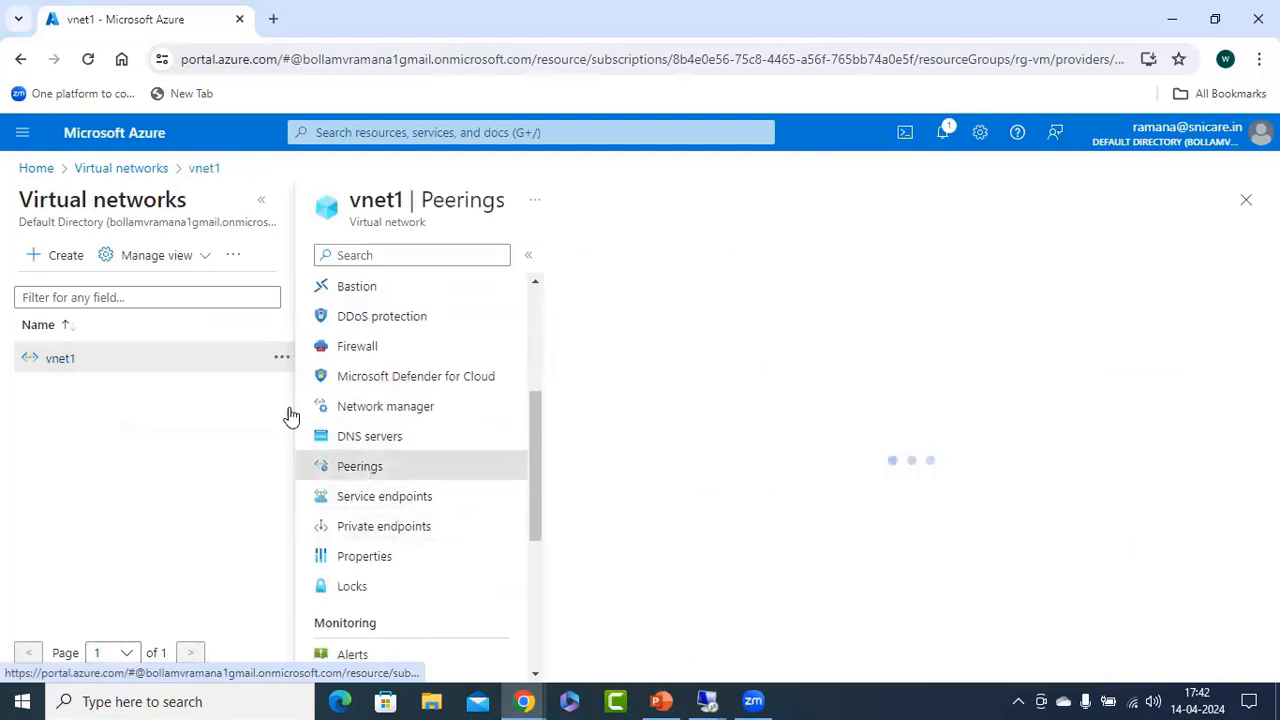
pyautogui.click(261, 200)
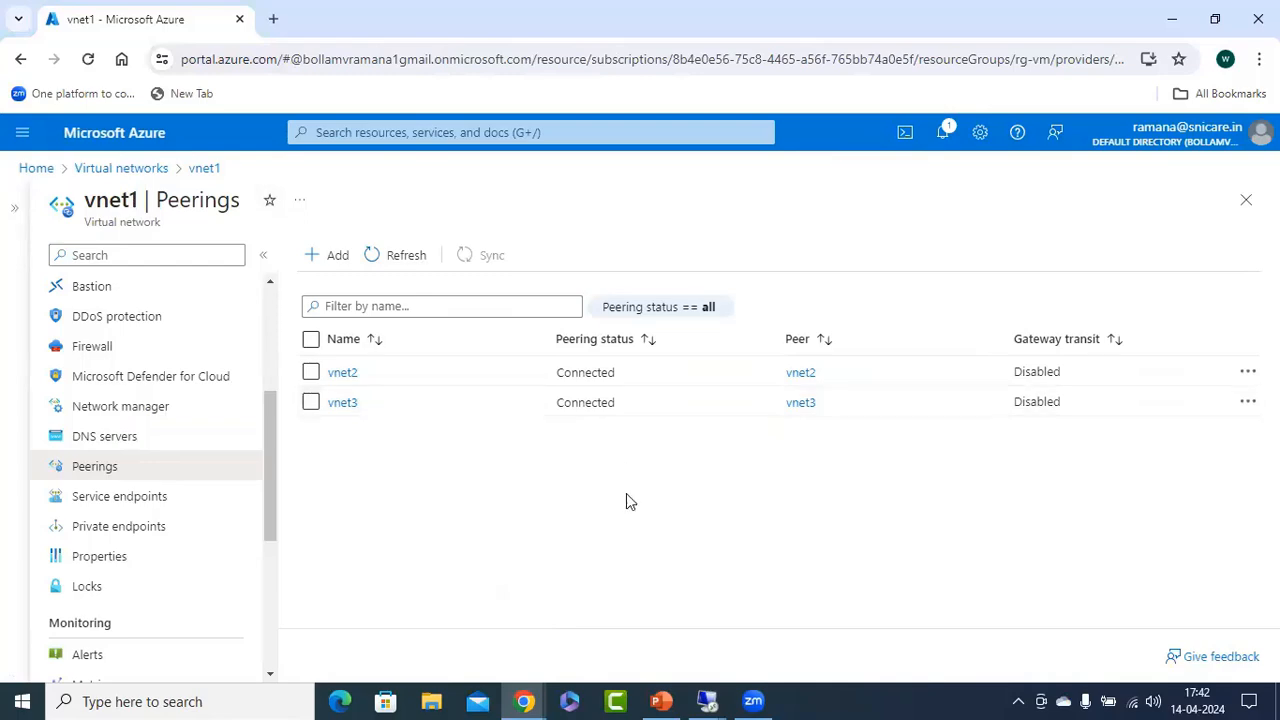
pyautogui.hotkey('alt', 'Tab')
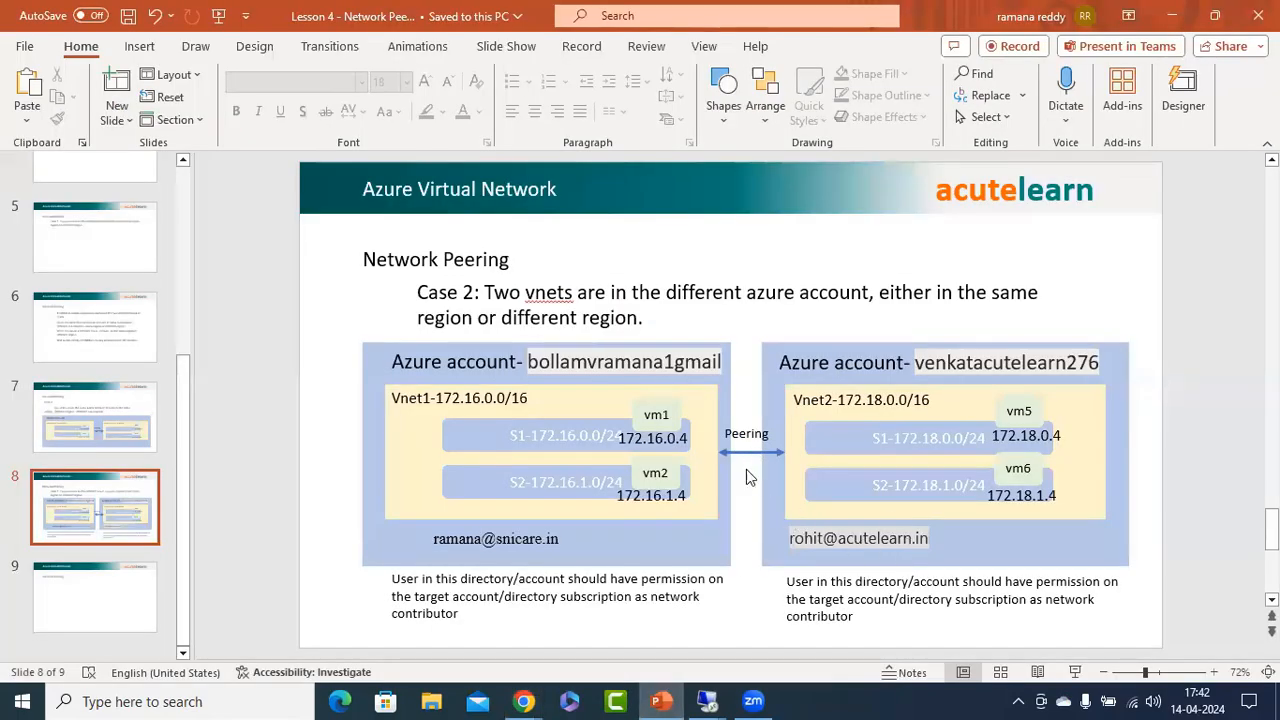